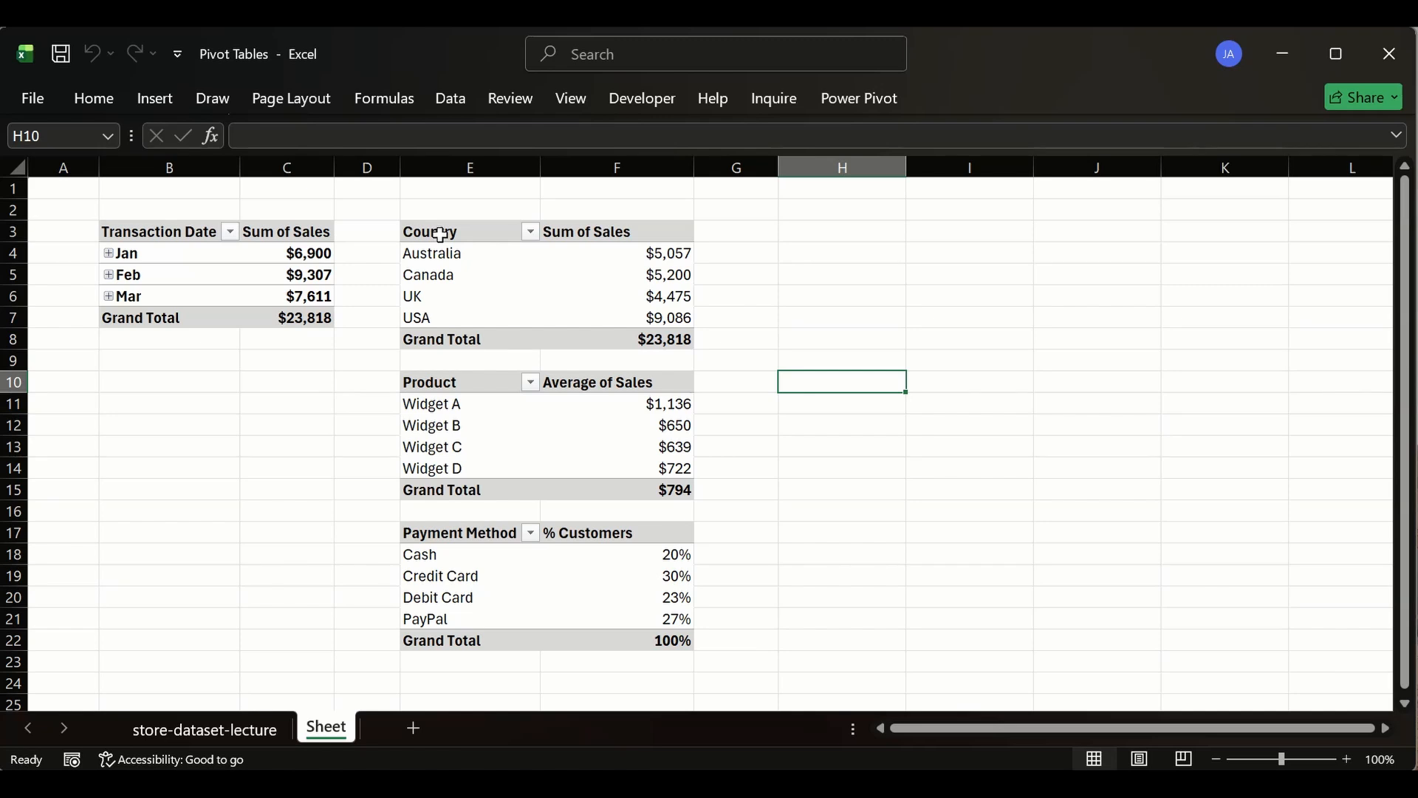
pyautogui.click(441, 235)
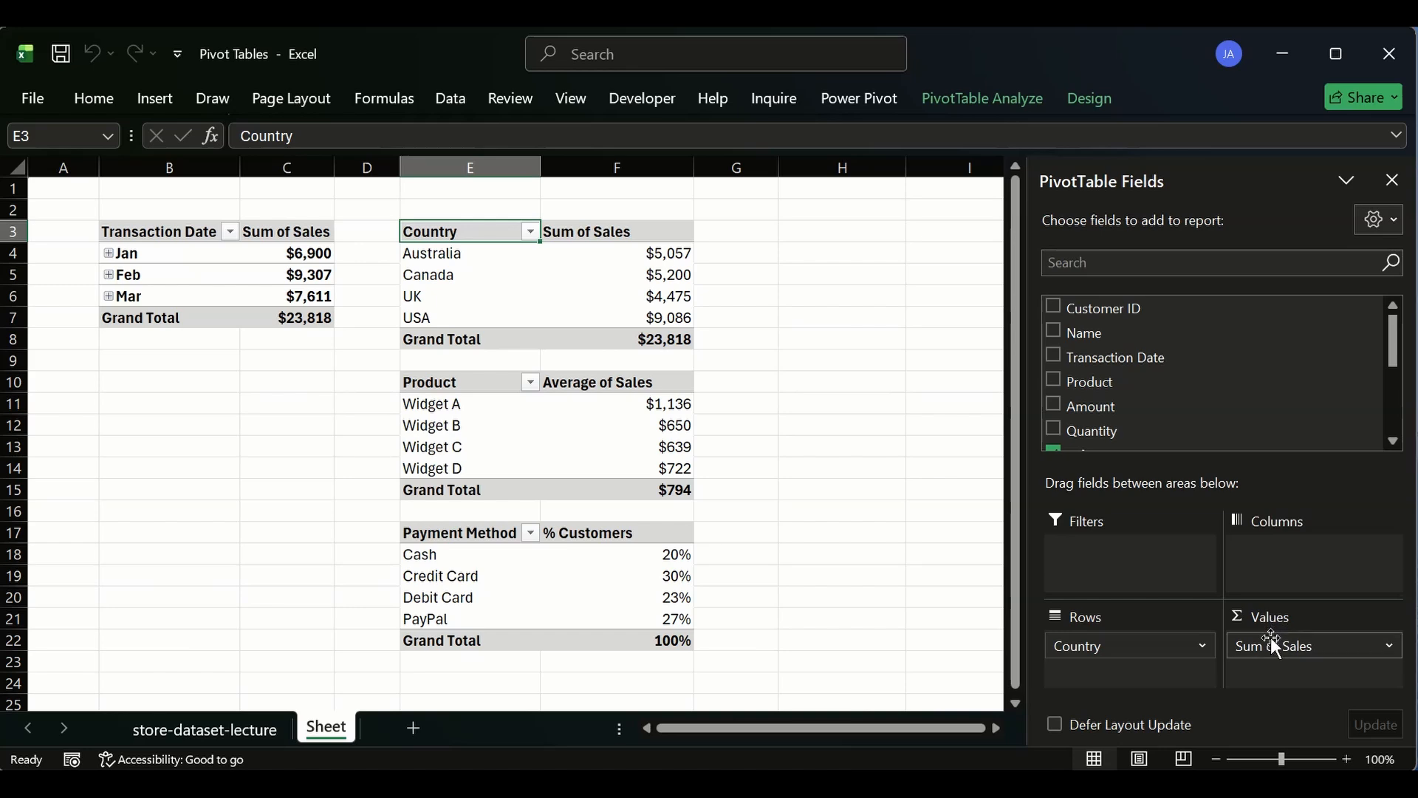
pyautogui.click(618, 554)
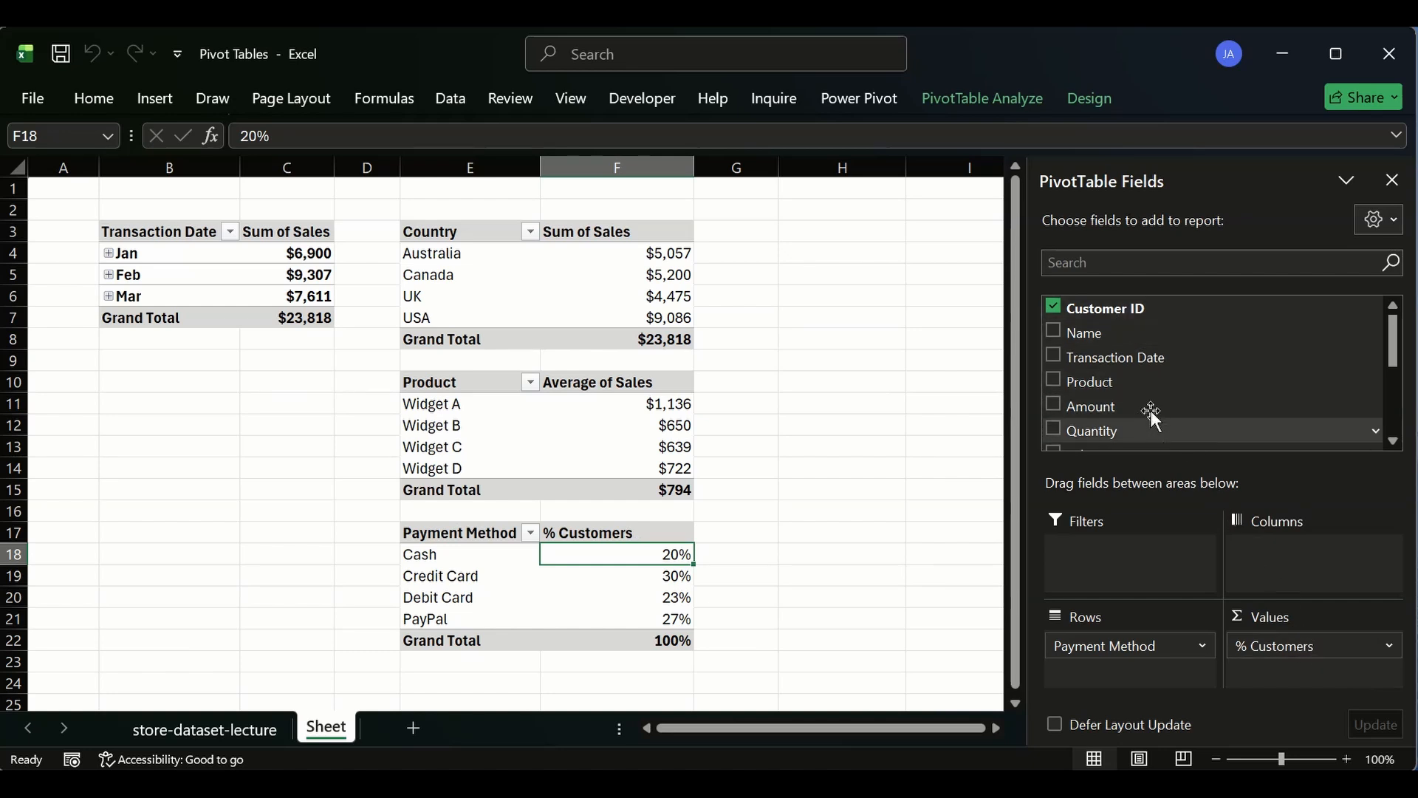
pyautogui.moveTo(1070, 333); pyautogui.dragTo(1322, 657)
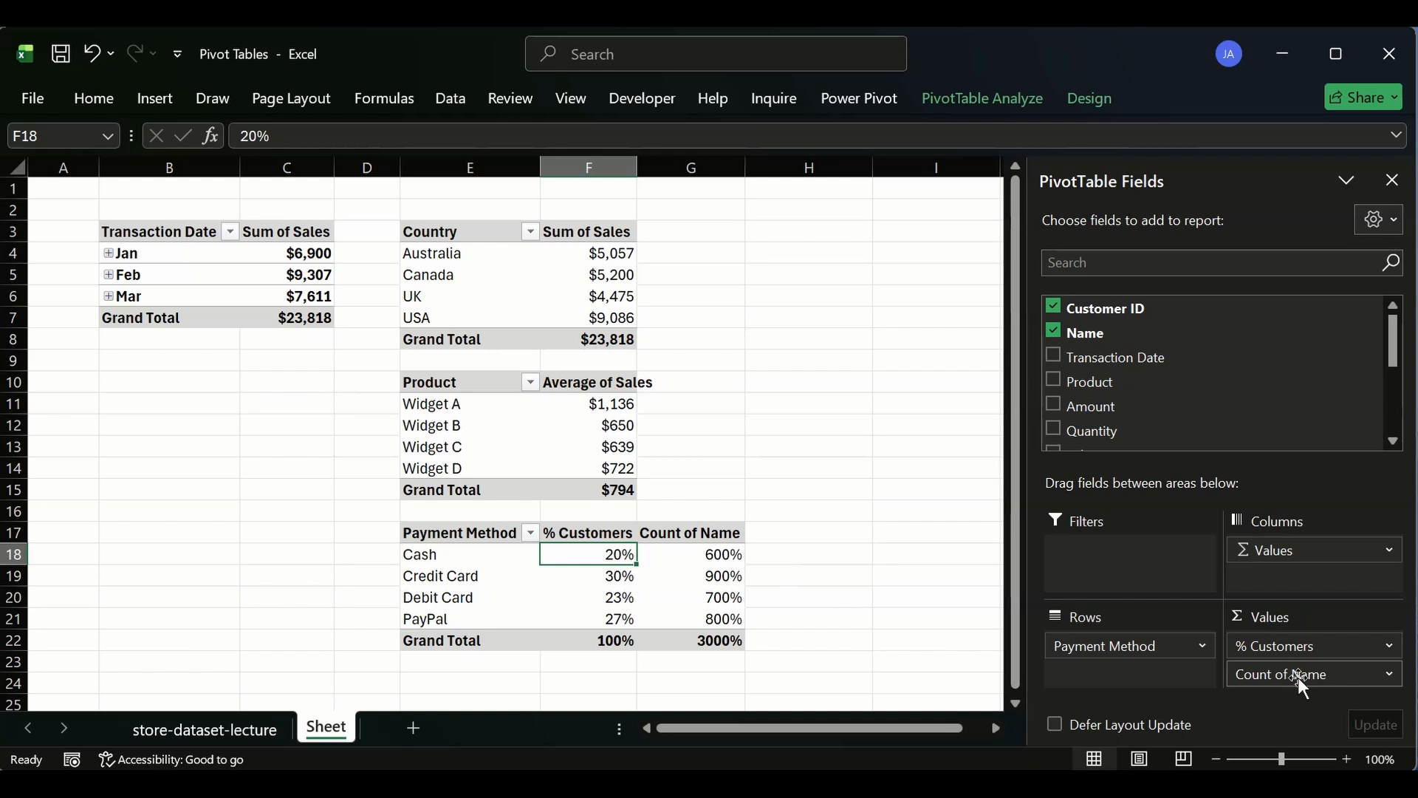
pyautogui.moveTo(1297, 677); pyautogui.dragTo(676, 425)
# - Copy the Country sales pivot table and paste it beside the others, starting in cell H3
pyautogui.click(440, 235)
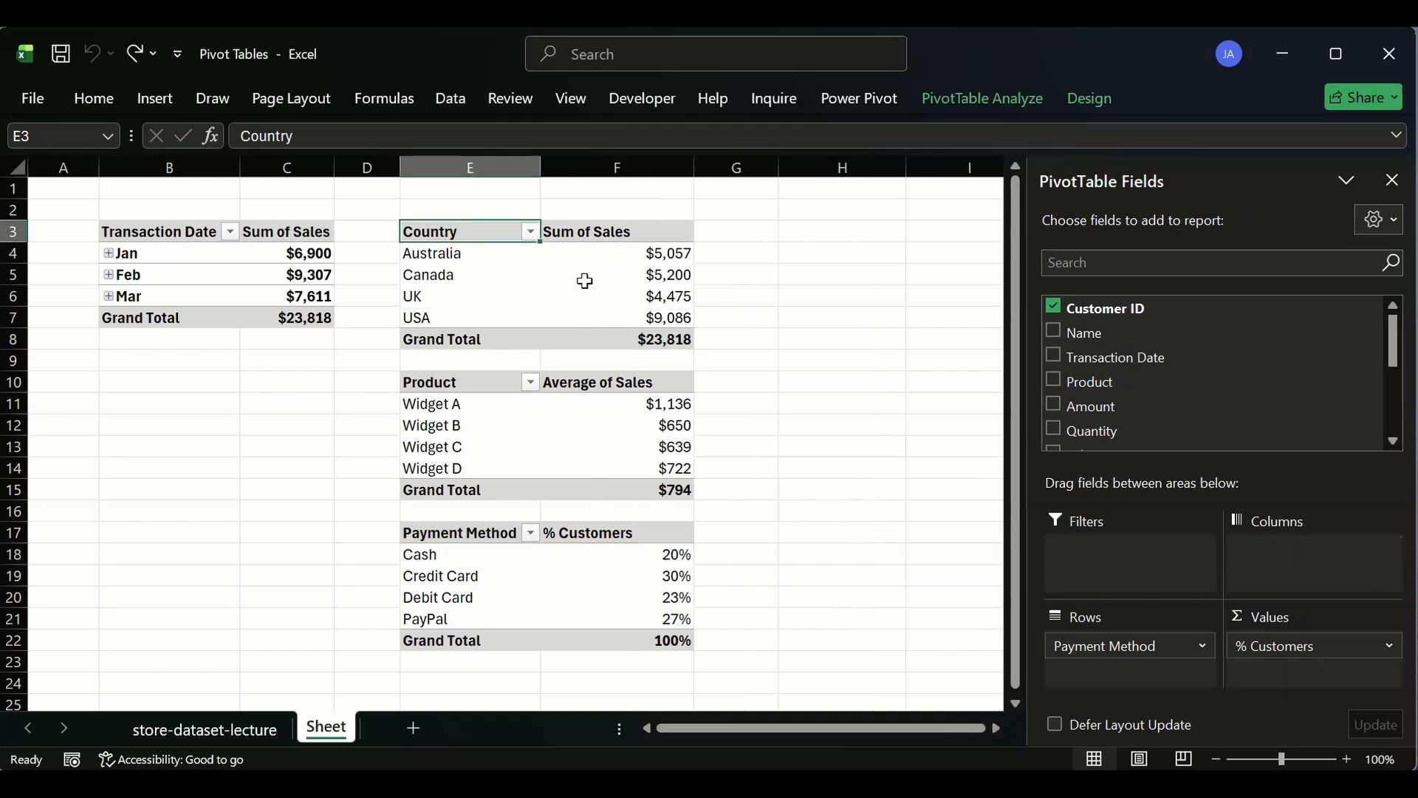
pyautogui.moveTo(585, 281); pyautogui.dragTo(731, 339)
pyautogui.hotkey('ctrl', 'c')
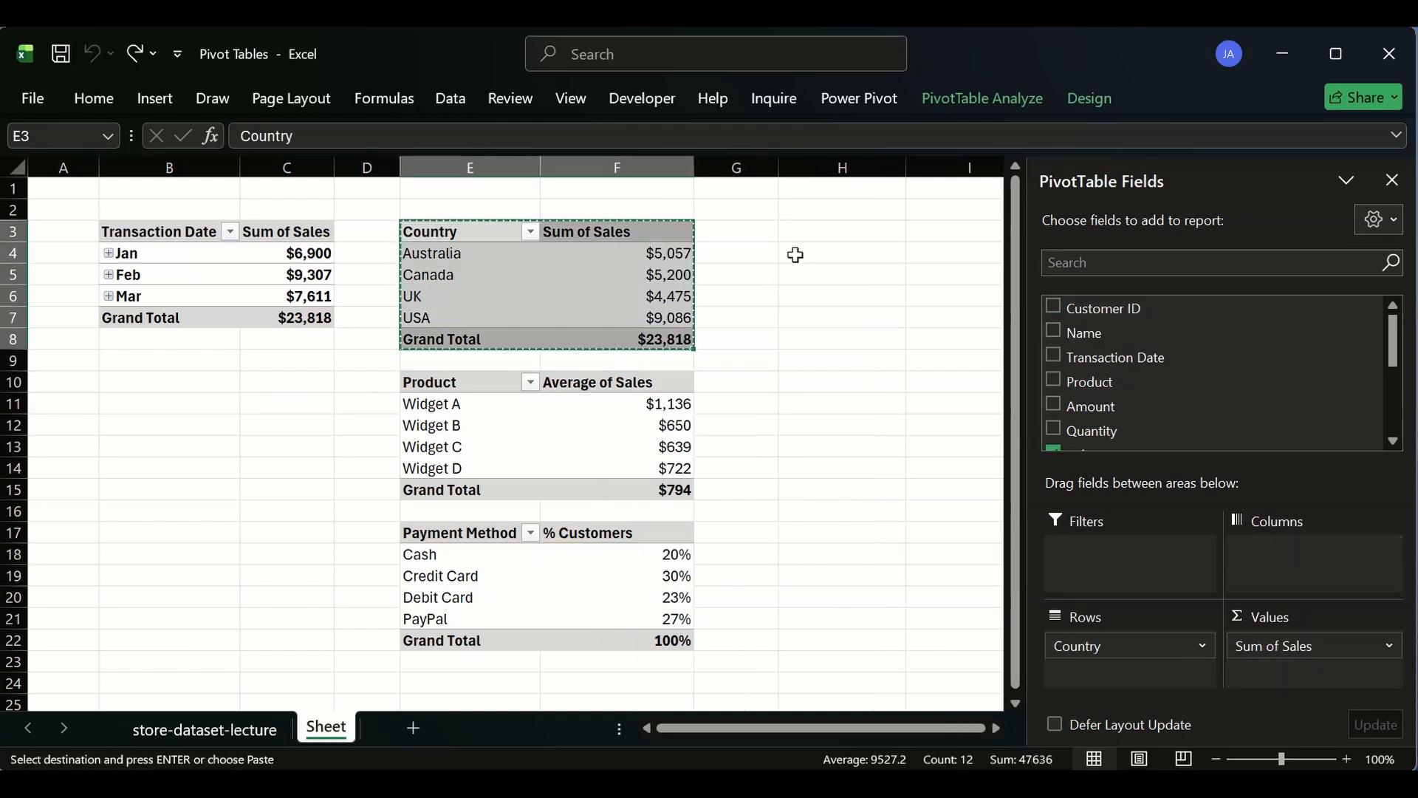
pyautogui.click(808, 229)
pyautogui.hotkey('ctrl', 'v')
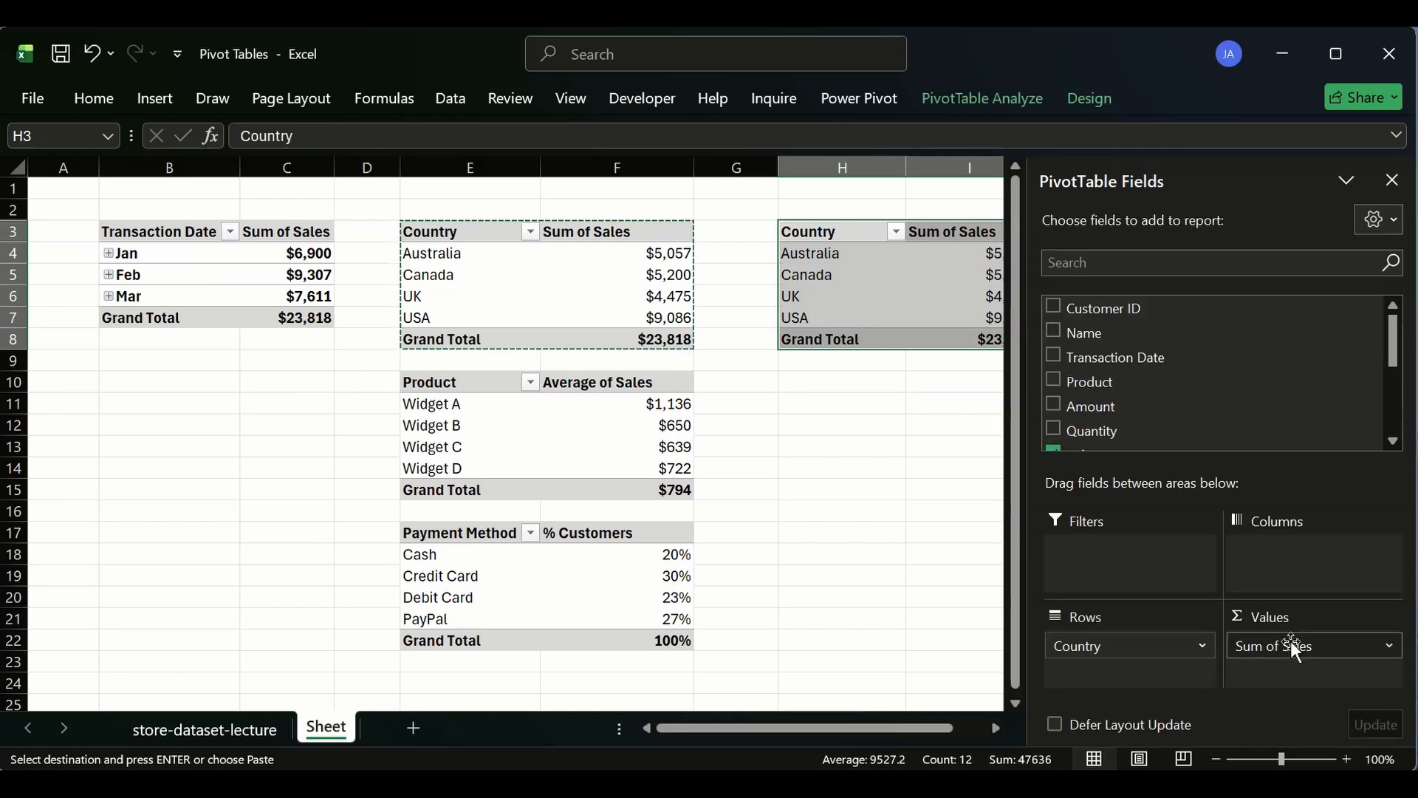
# - Replace the copied pivot's Sum of Sales with Count of Name and clear the currency formatting from its counts
pyautogui.moveTo(1291, 641); pyautogui.dragTo(916, 533)
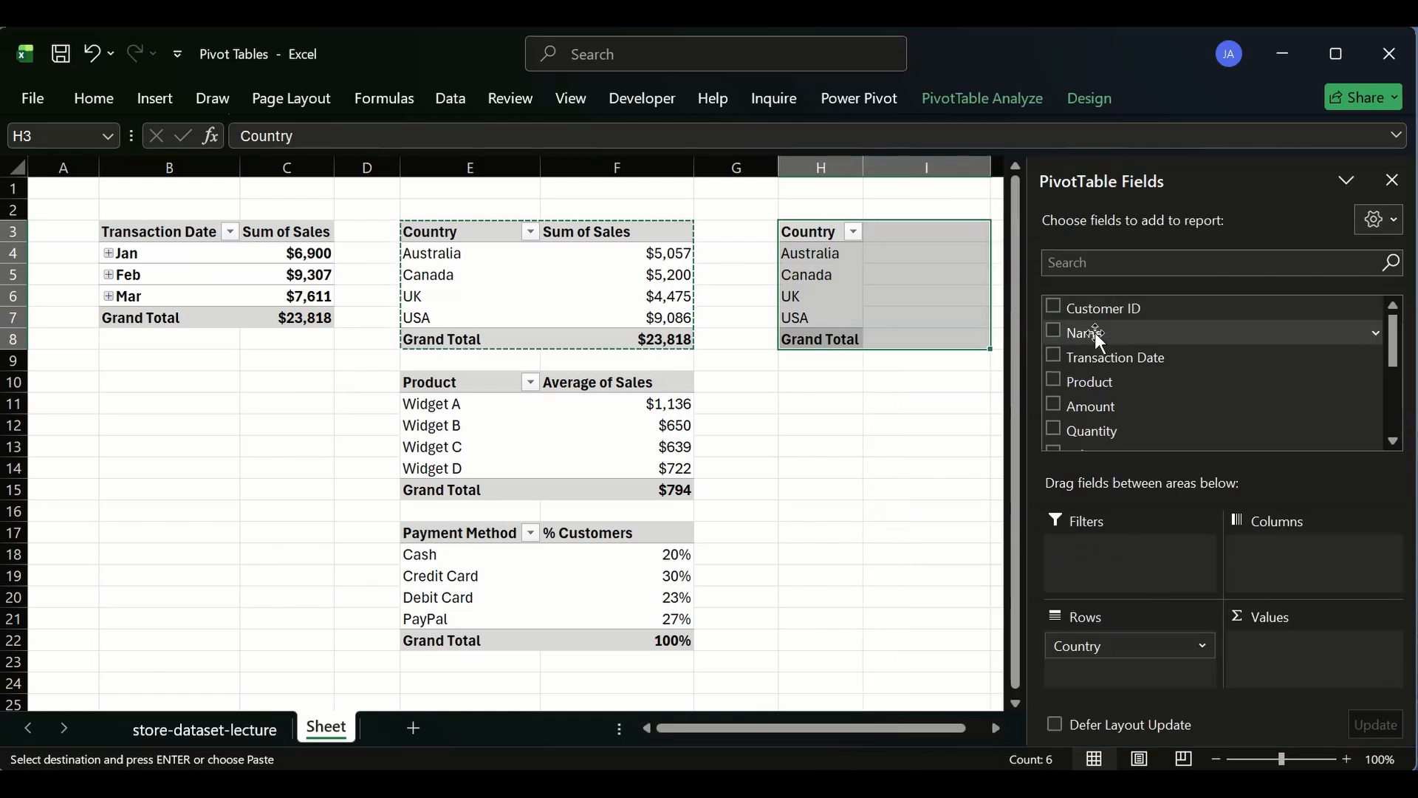
pyautogui.moveTo(1098, 339); pyautogui.dragTo(1298, 668)
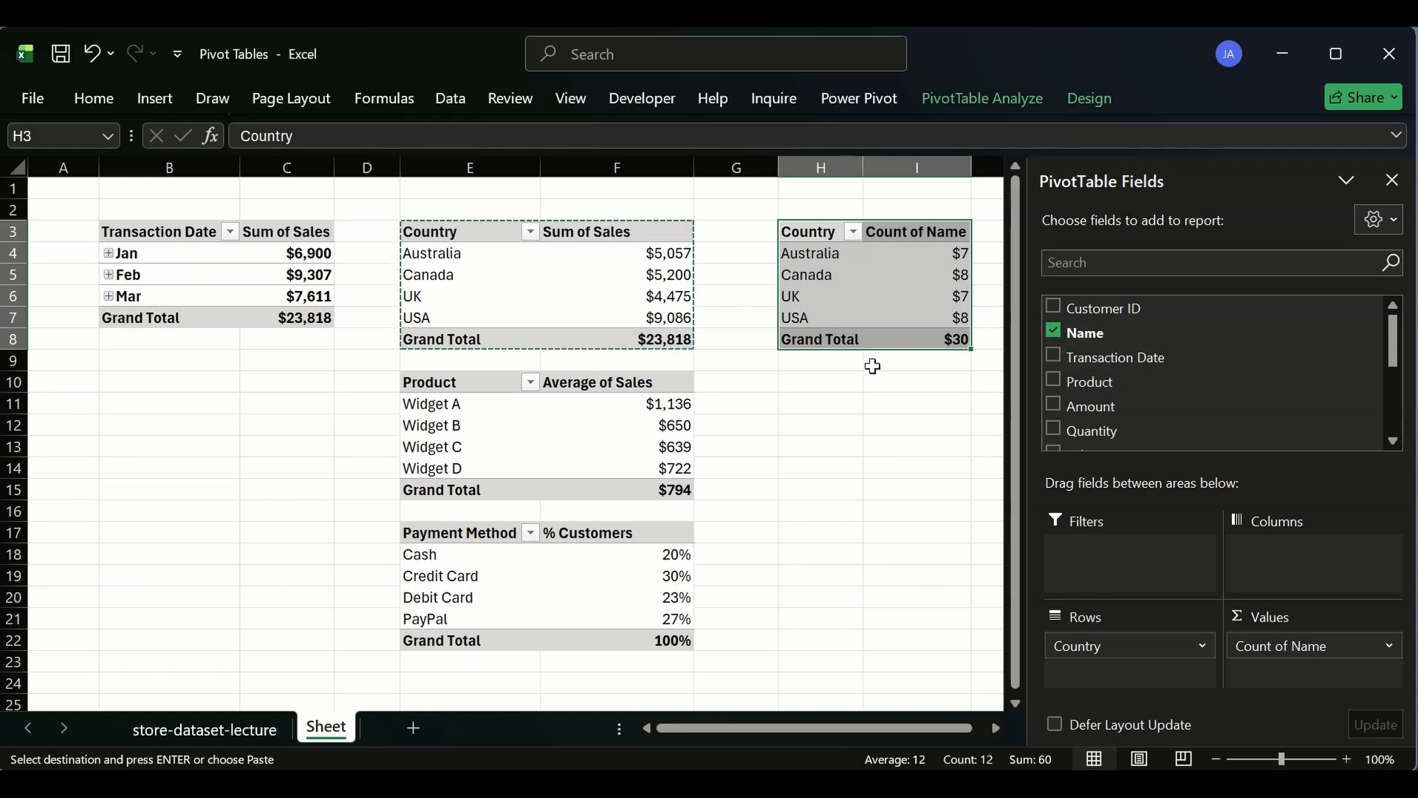
pyautogui.moveTo(944, 250); pyautogui.dragTo(937, 346)
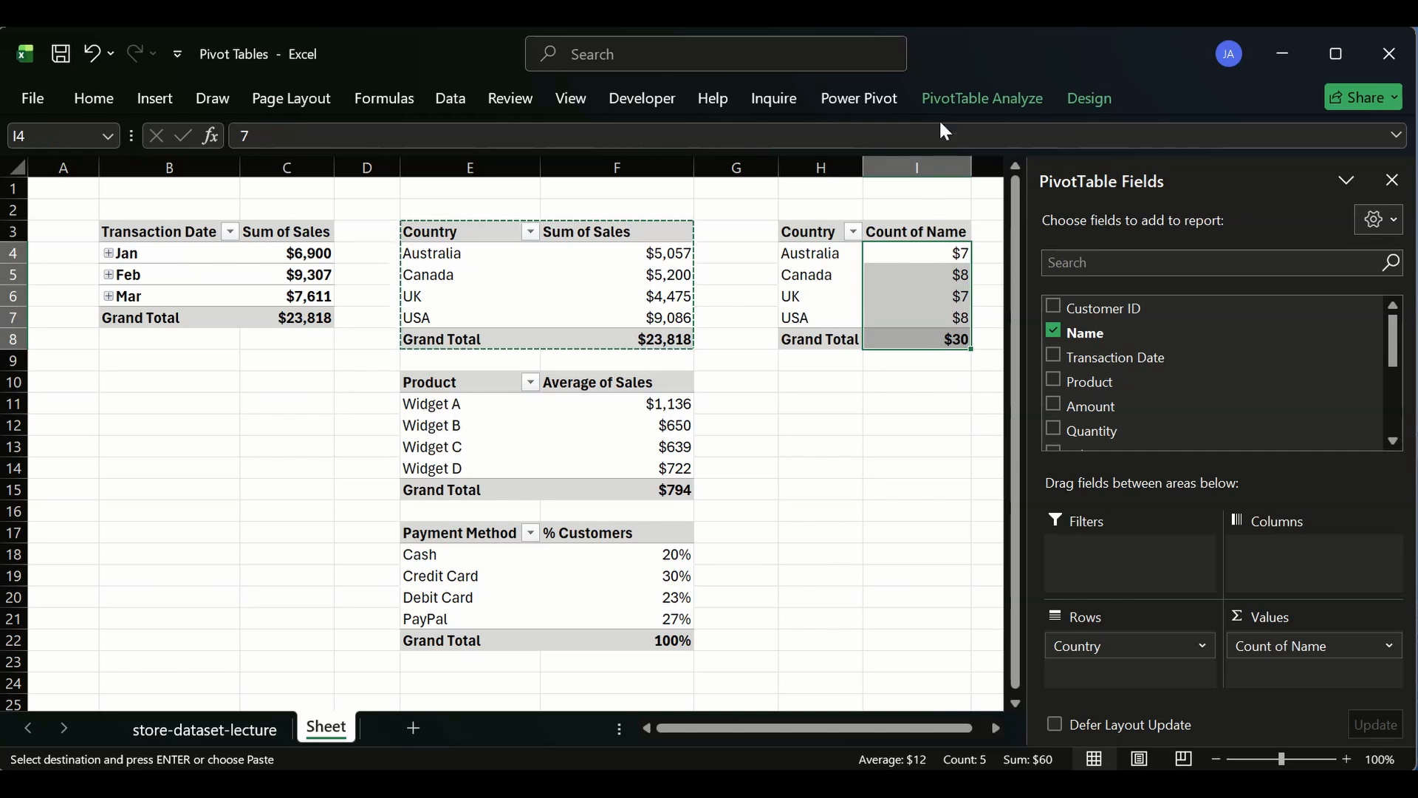
pyautogui.click(84, 92)
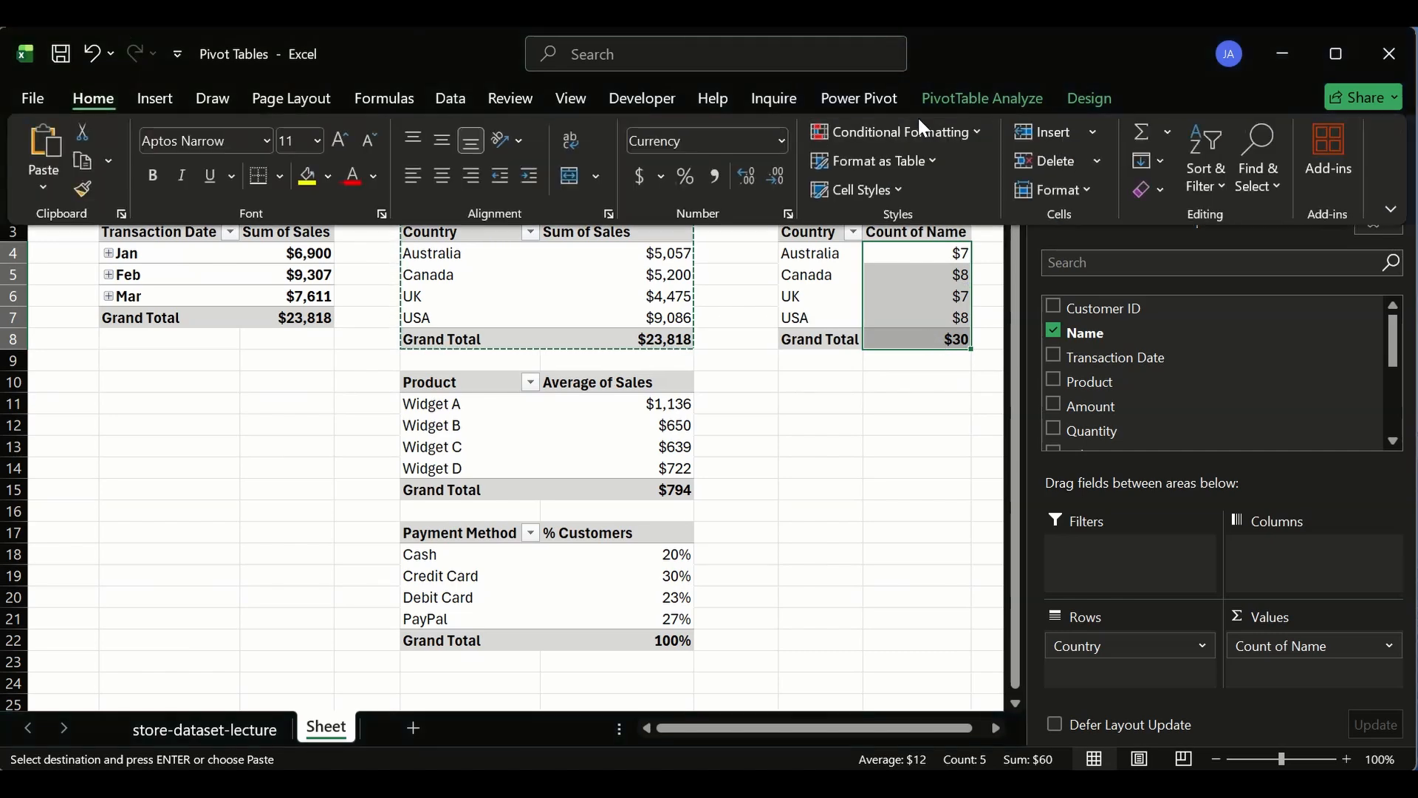
pyautogui.click(1087, 192)
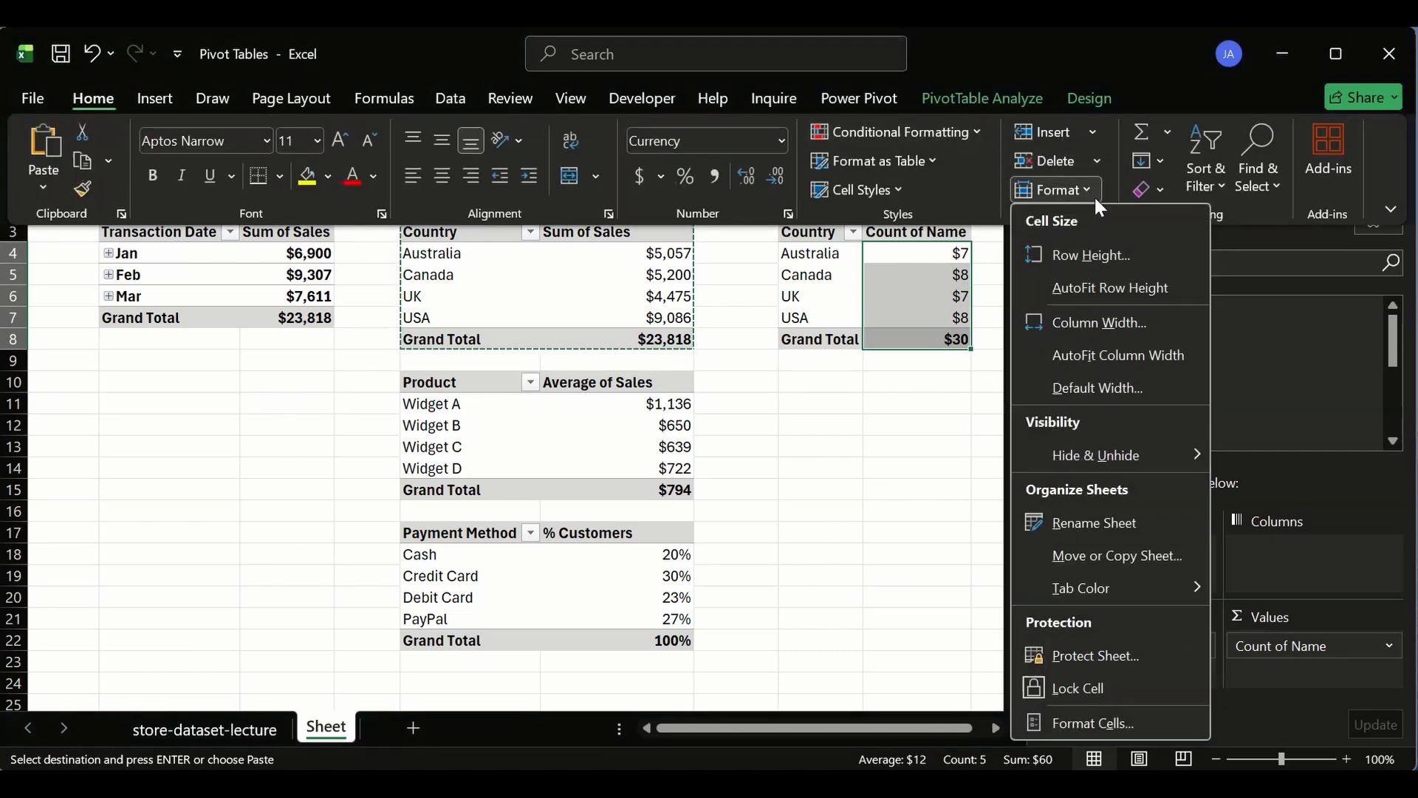
pyautogui.click(1158, 187)
pyautogui.click(1174, 251)
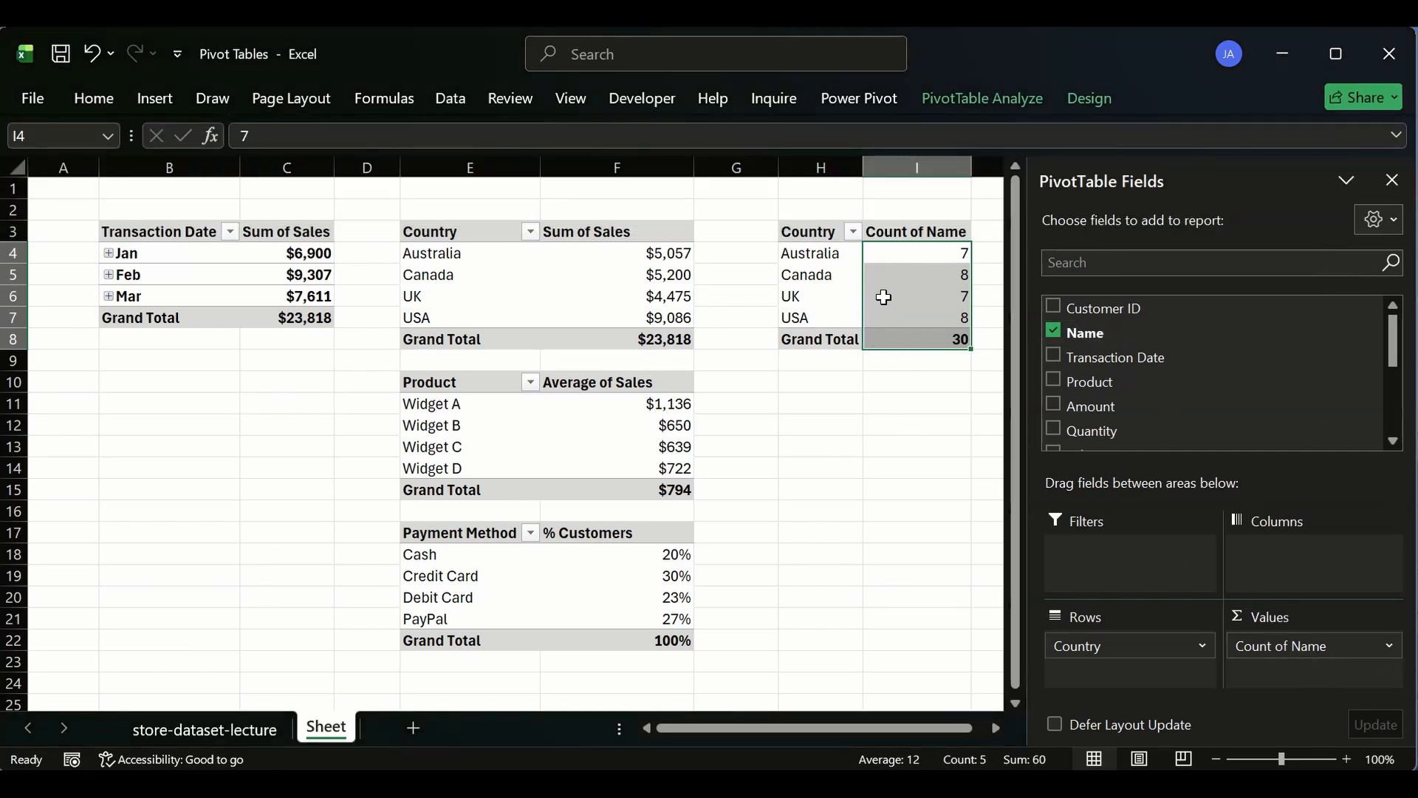
pyautogui.moveTo(884, 297)
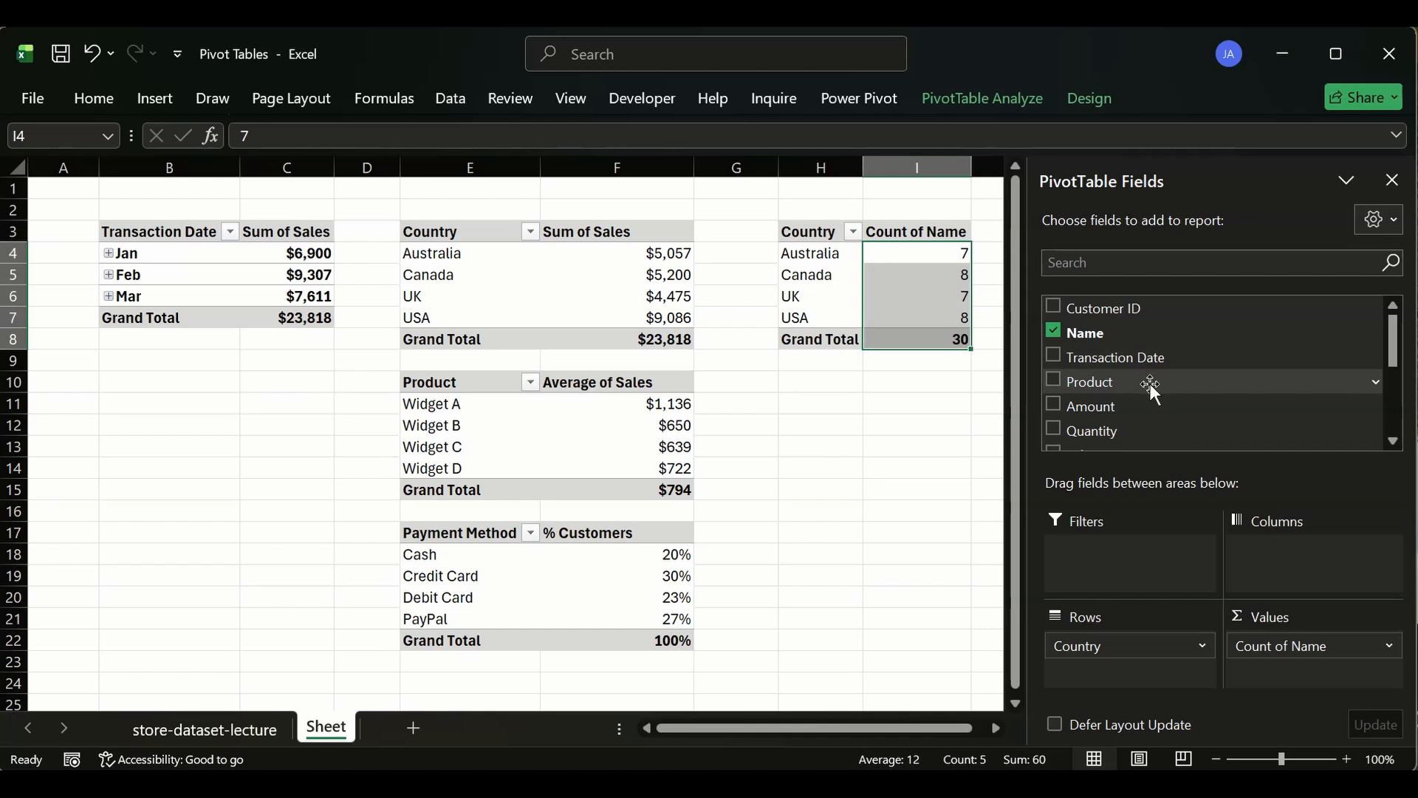
pyautogui.scroll(-3, 1151, 386)
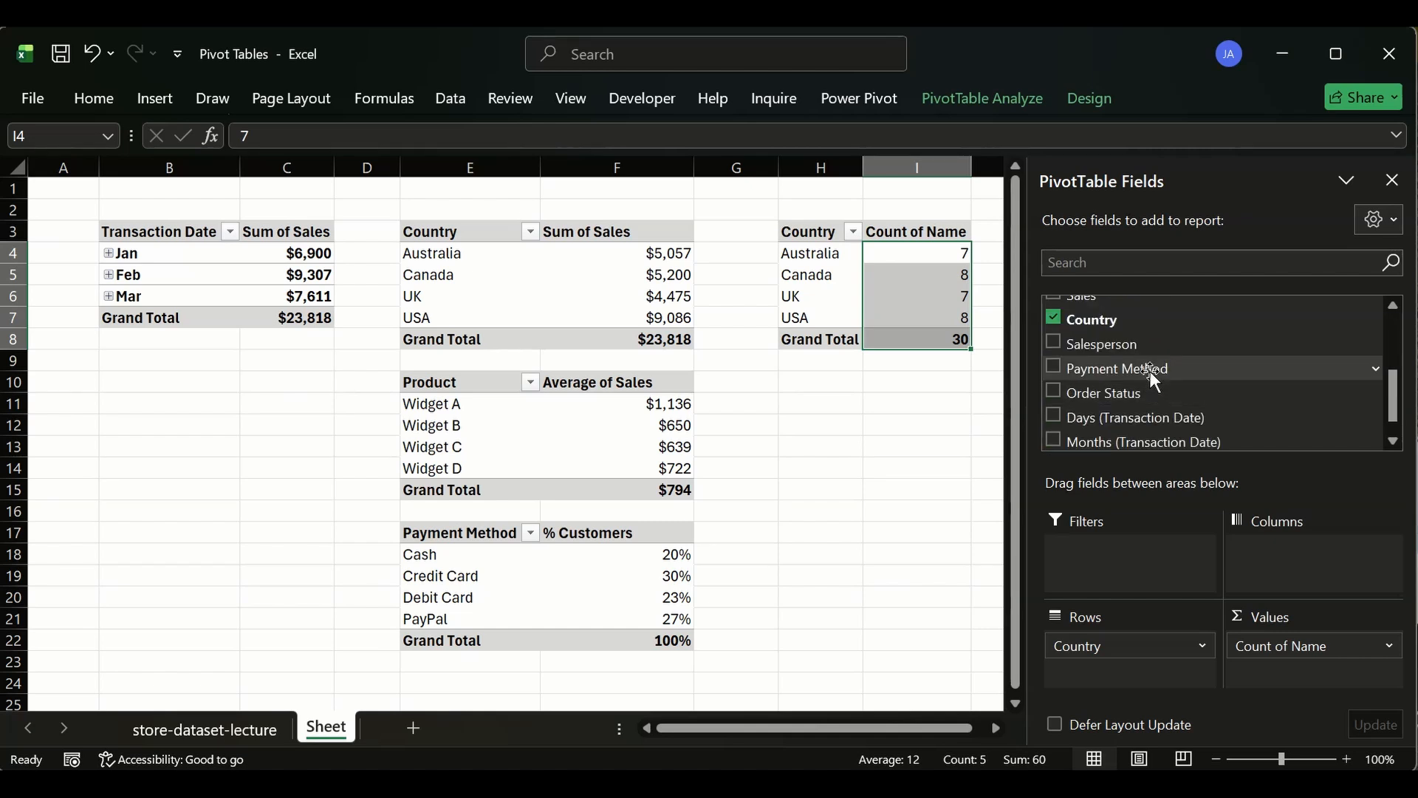
pyautogui.scroll(1, 1149, 371)
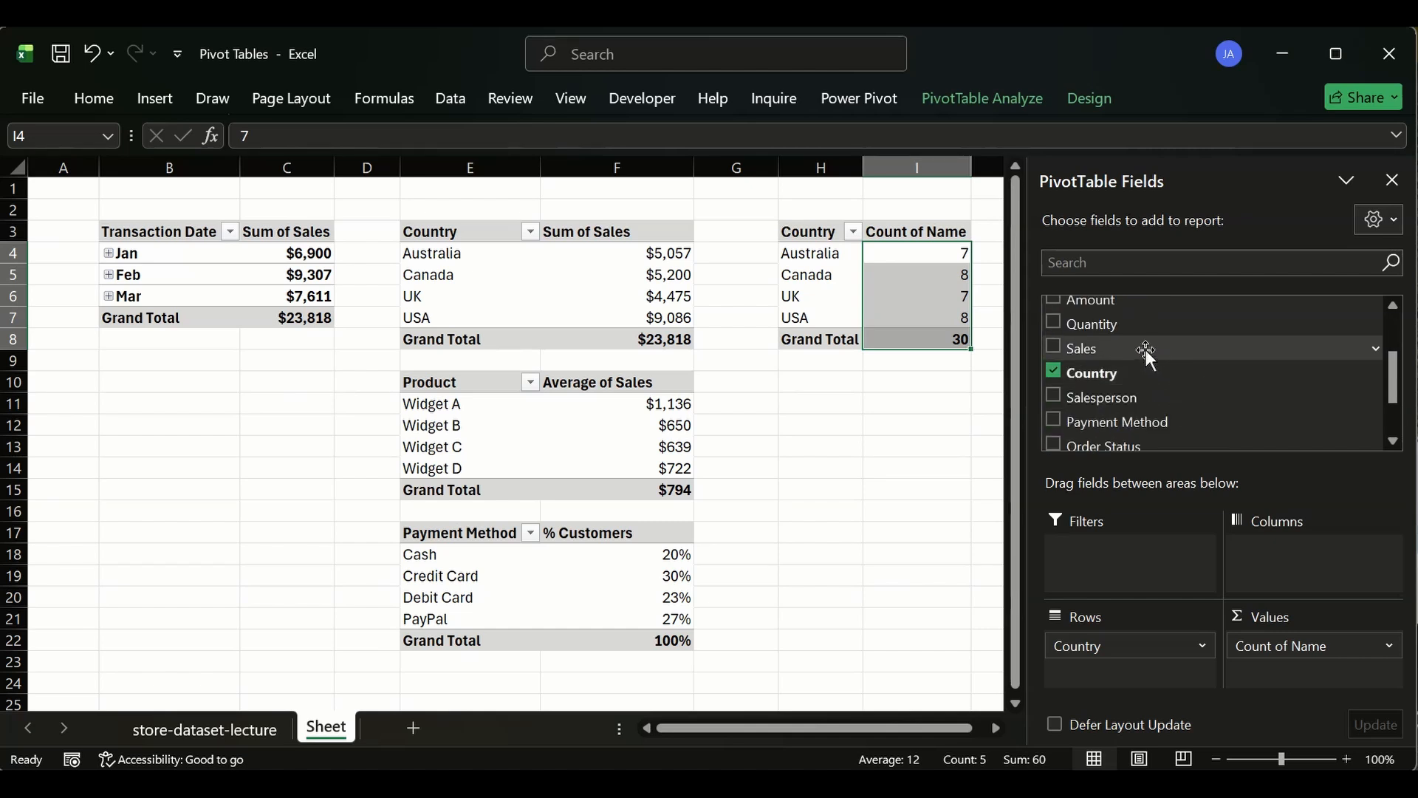
pyautogui.scroll(1, 1145, 349)
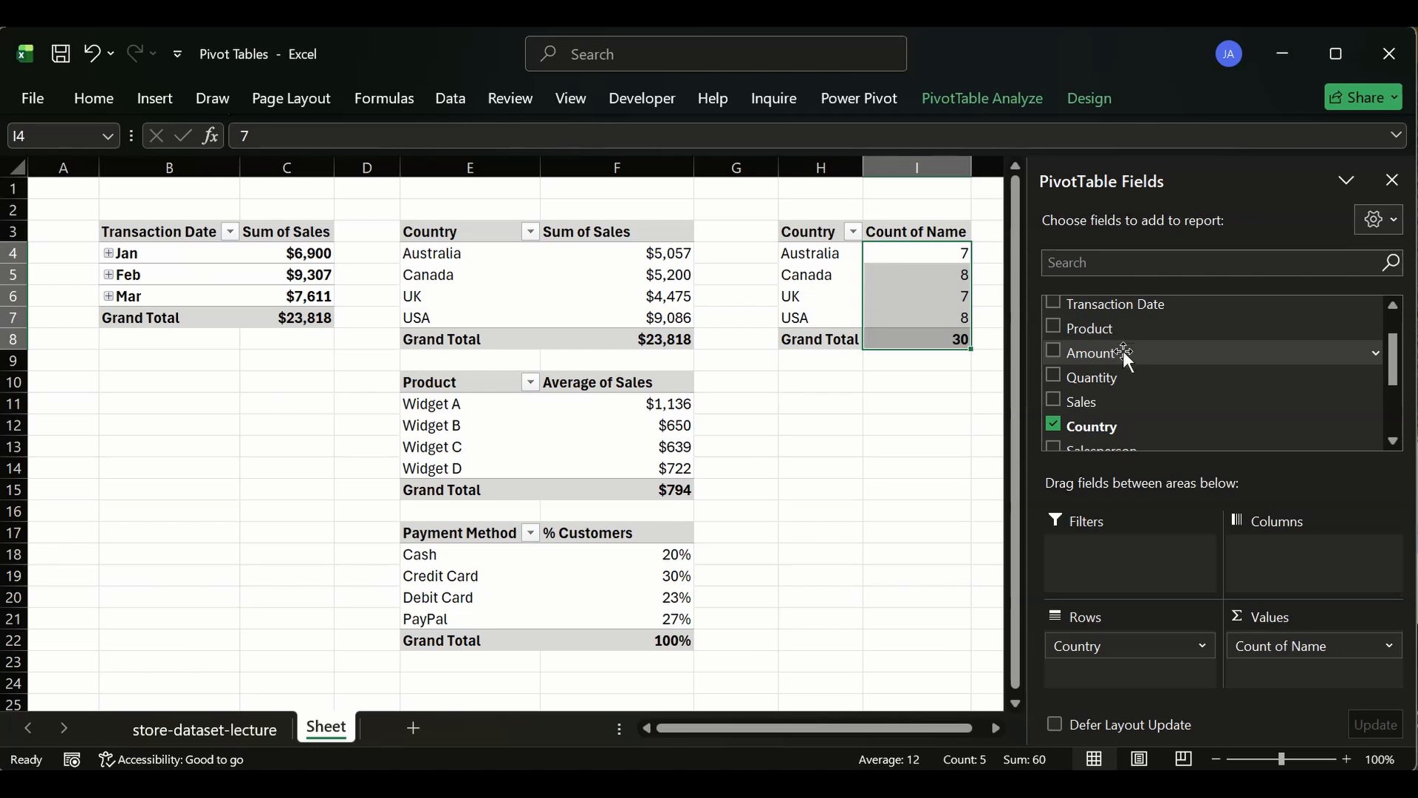
pyautogui.scroll(1, 1123, 350)
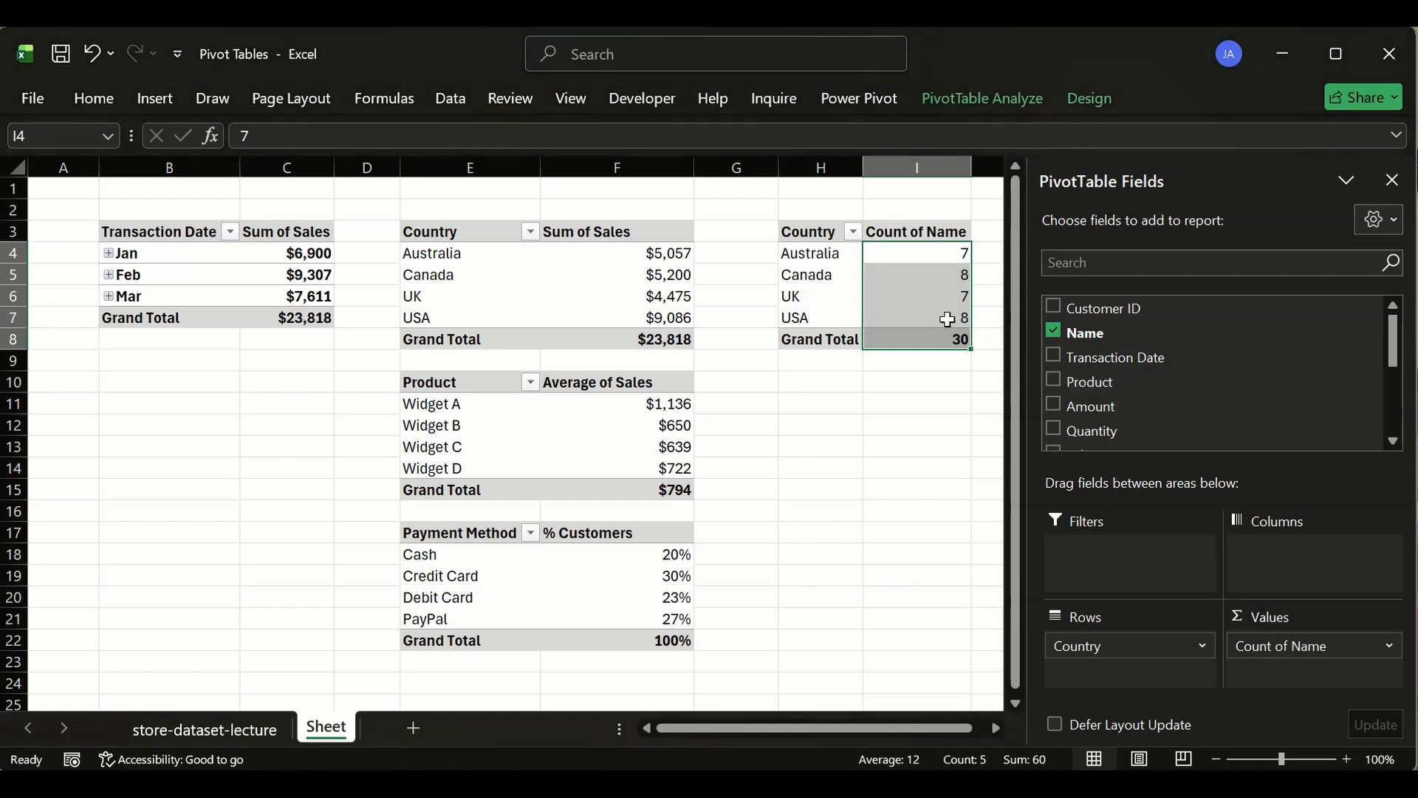
# - Delete the copied Count of Name pivot table
pyautogui.moveTo(946, 312)
pyautogui.click(890, 257)
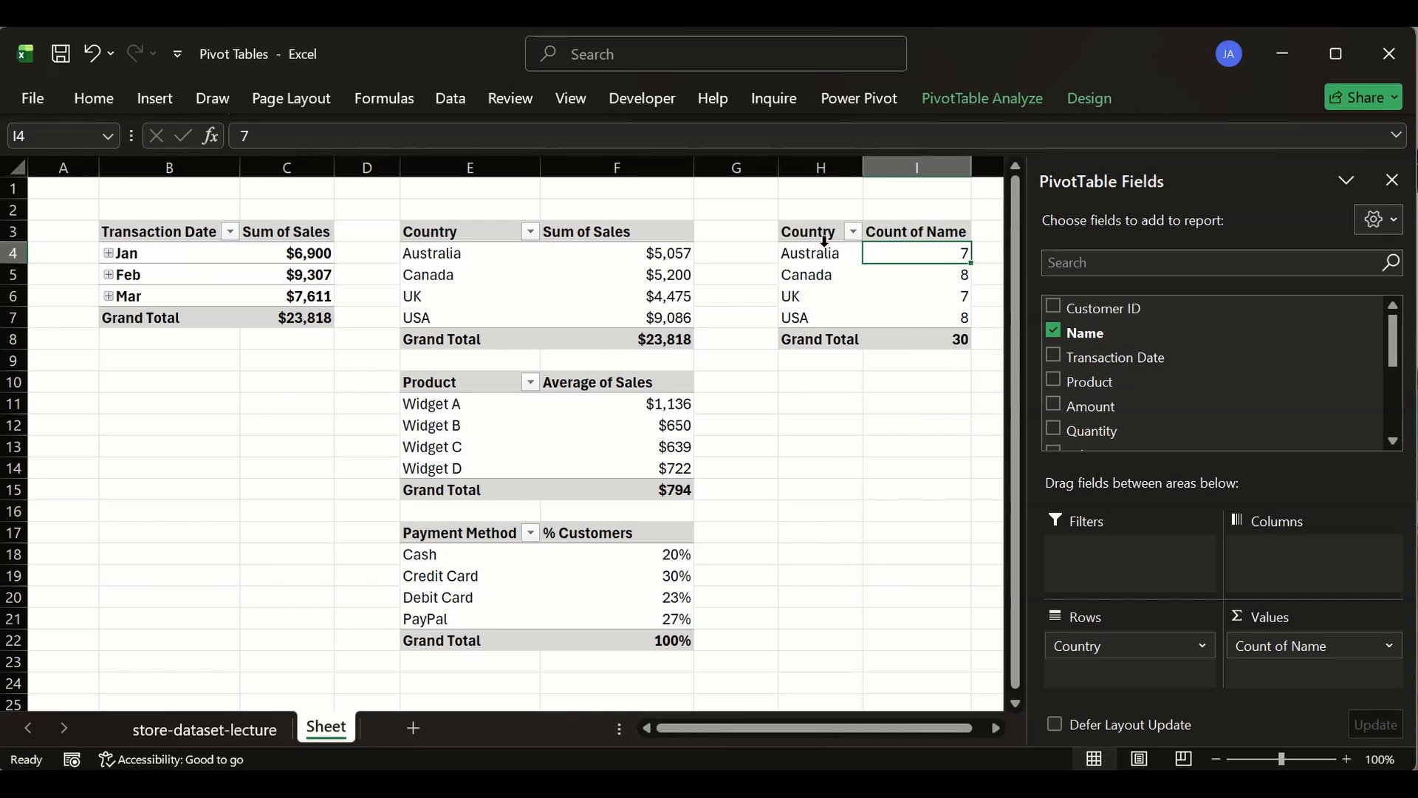
pyautogui.moveTo(819, 231); pyautogui.dragTo(927, 360)
pyautogui.press('Delete')
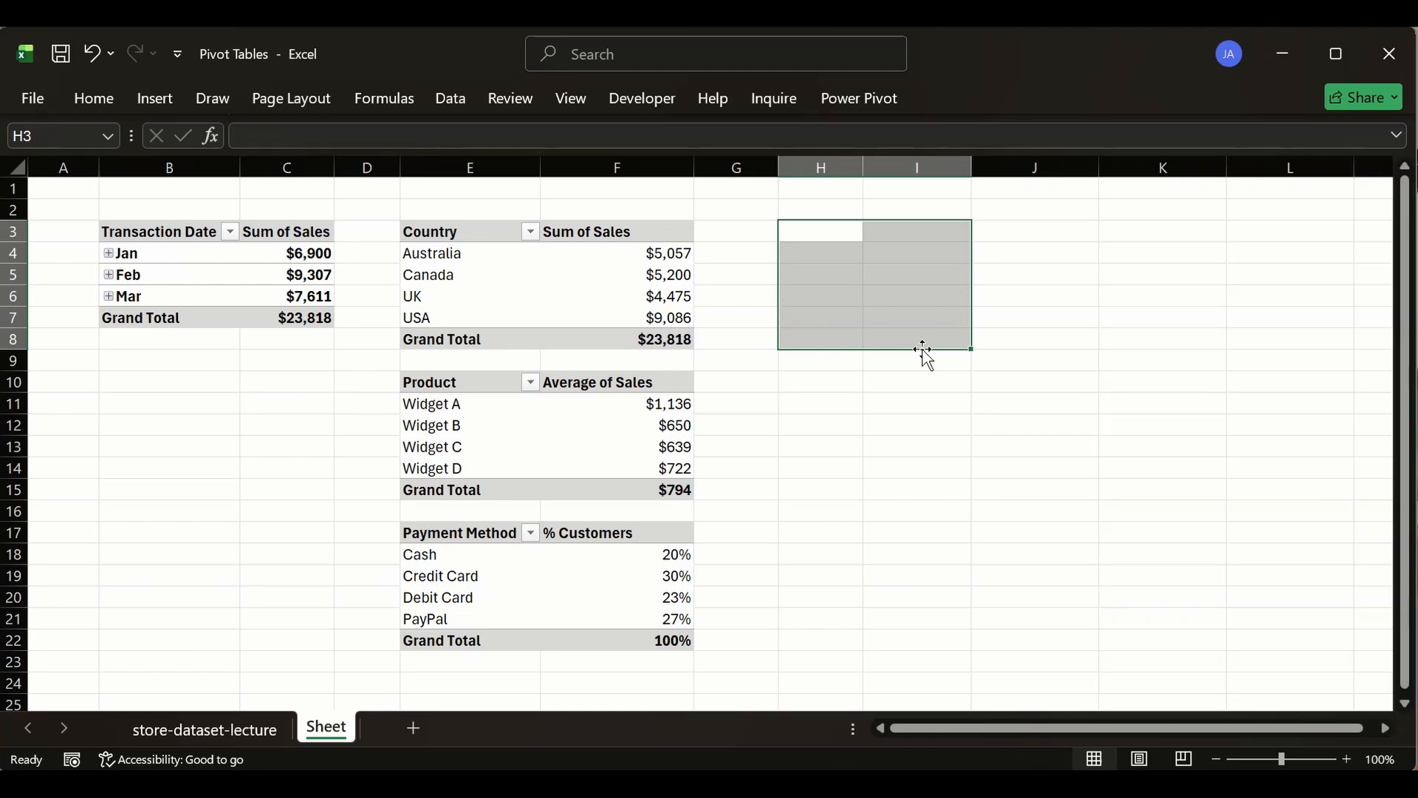
# - Examine the fields used by the Country sales pivot in the field list
pyautogui.click(459, 237)
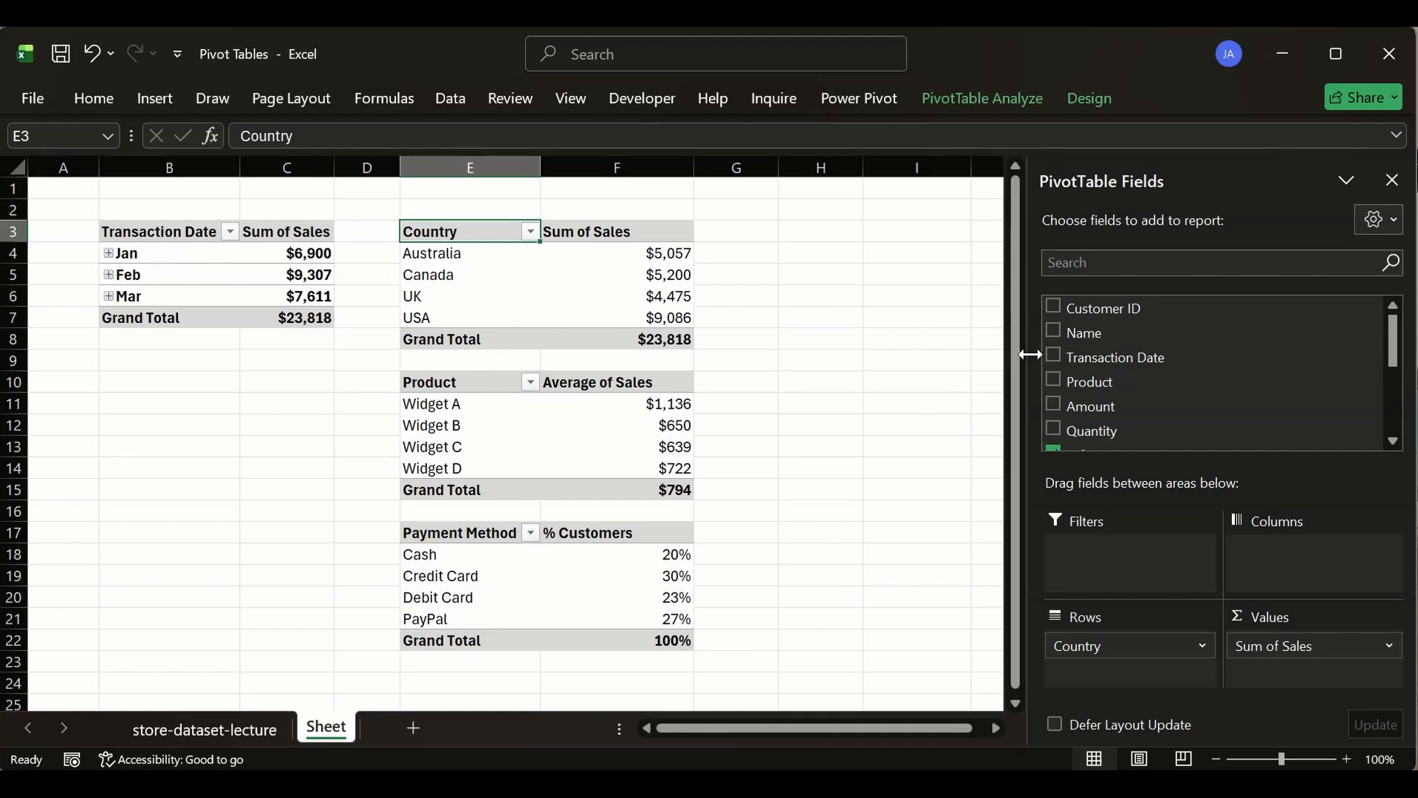
pyautogui.scroll(-2, 1089, 355)
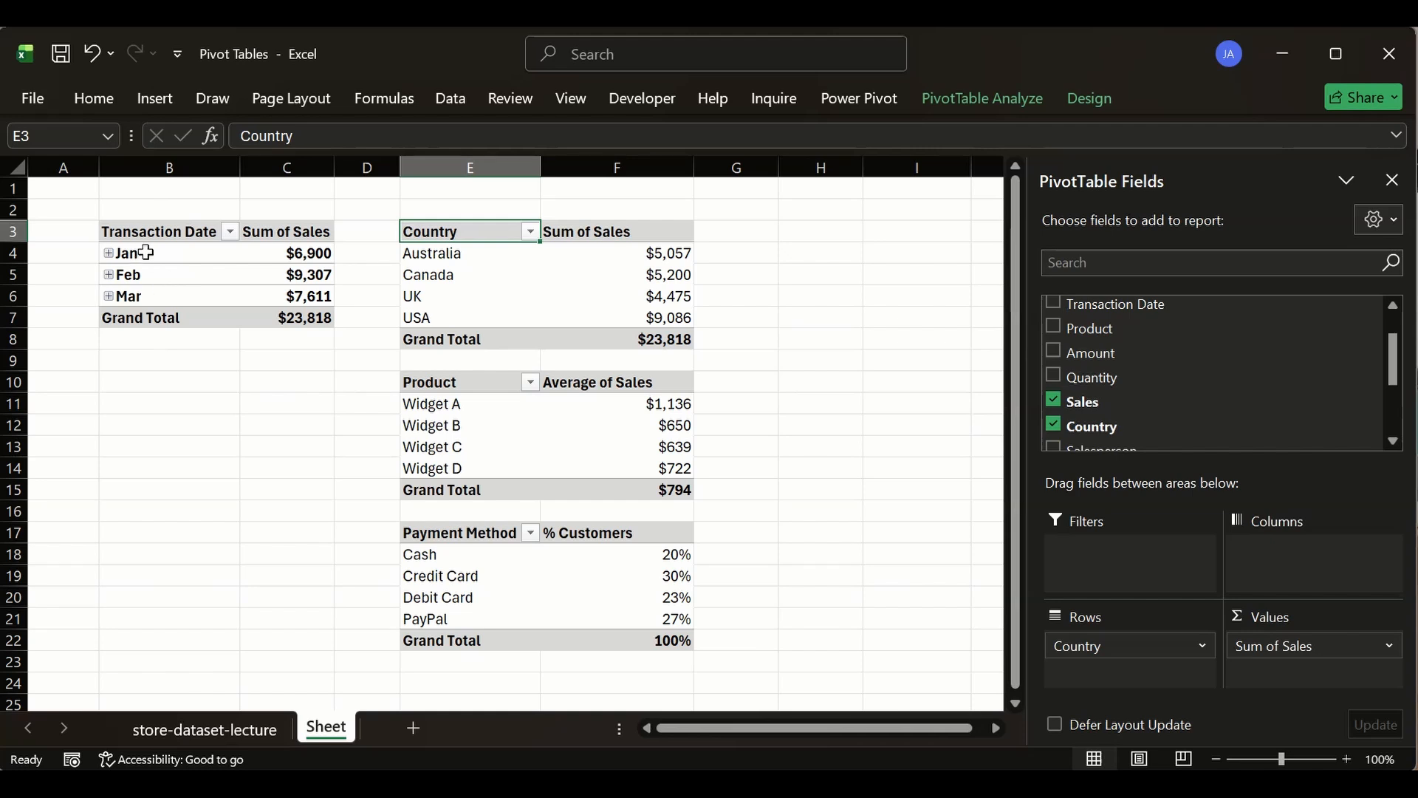
pyautogui.scroll(-4, 1086, 352)
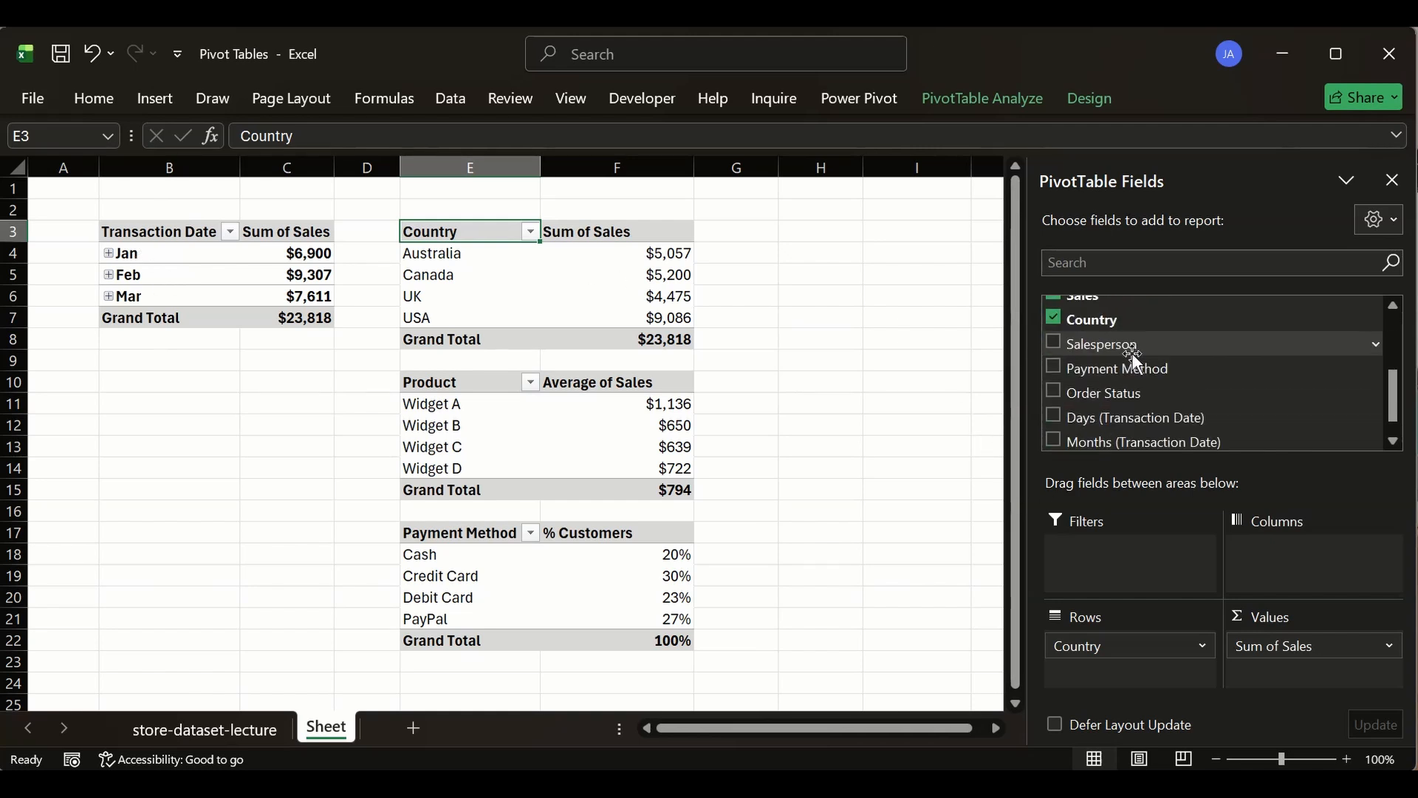
pyautogui.scroll(3, 1135, 356)
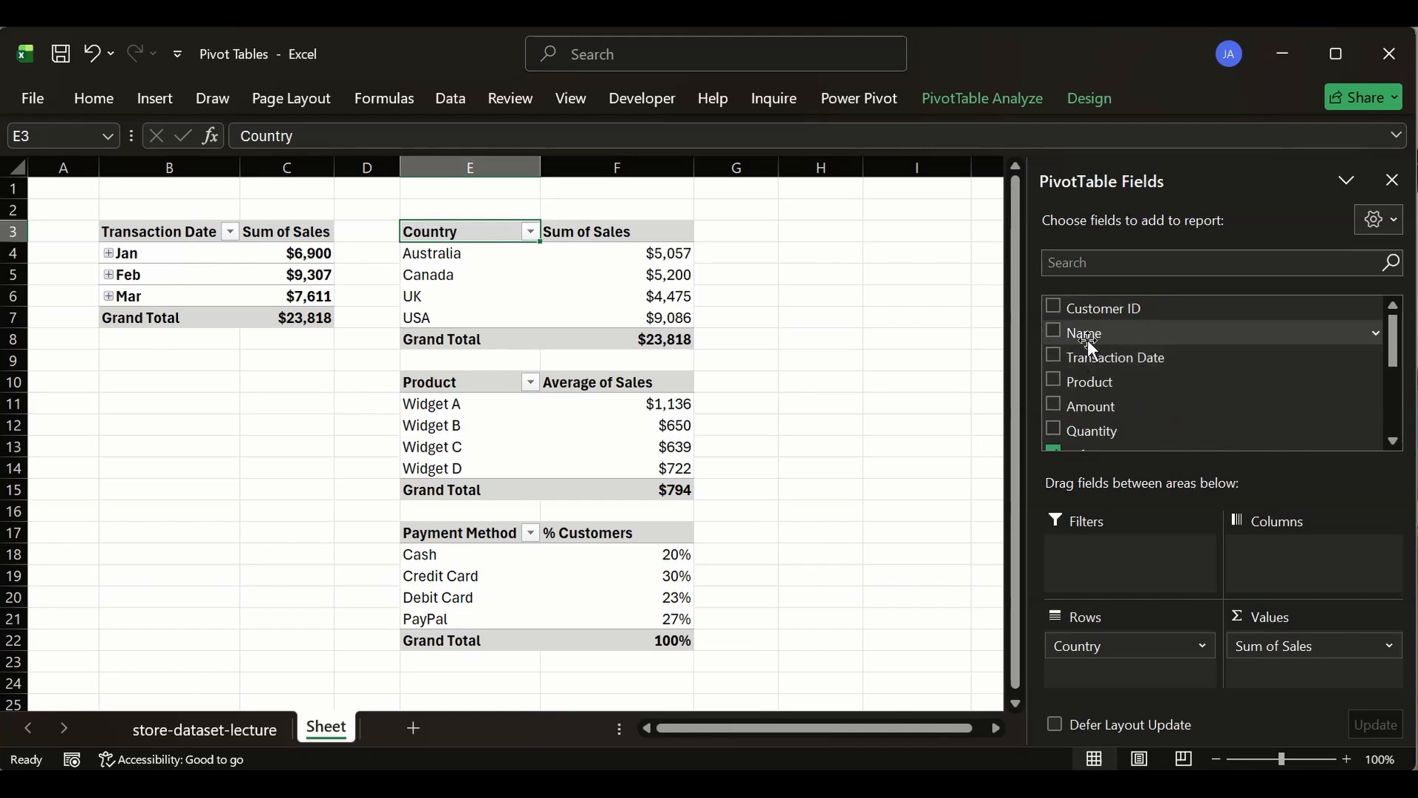
pyautogui.scroll(-2, 1130, 362)
pyautogui.scroll(-5, 1126, 373)
pyautogui.scroll(7, 1125, 373)
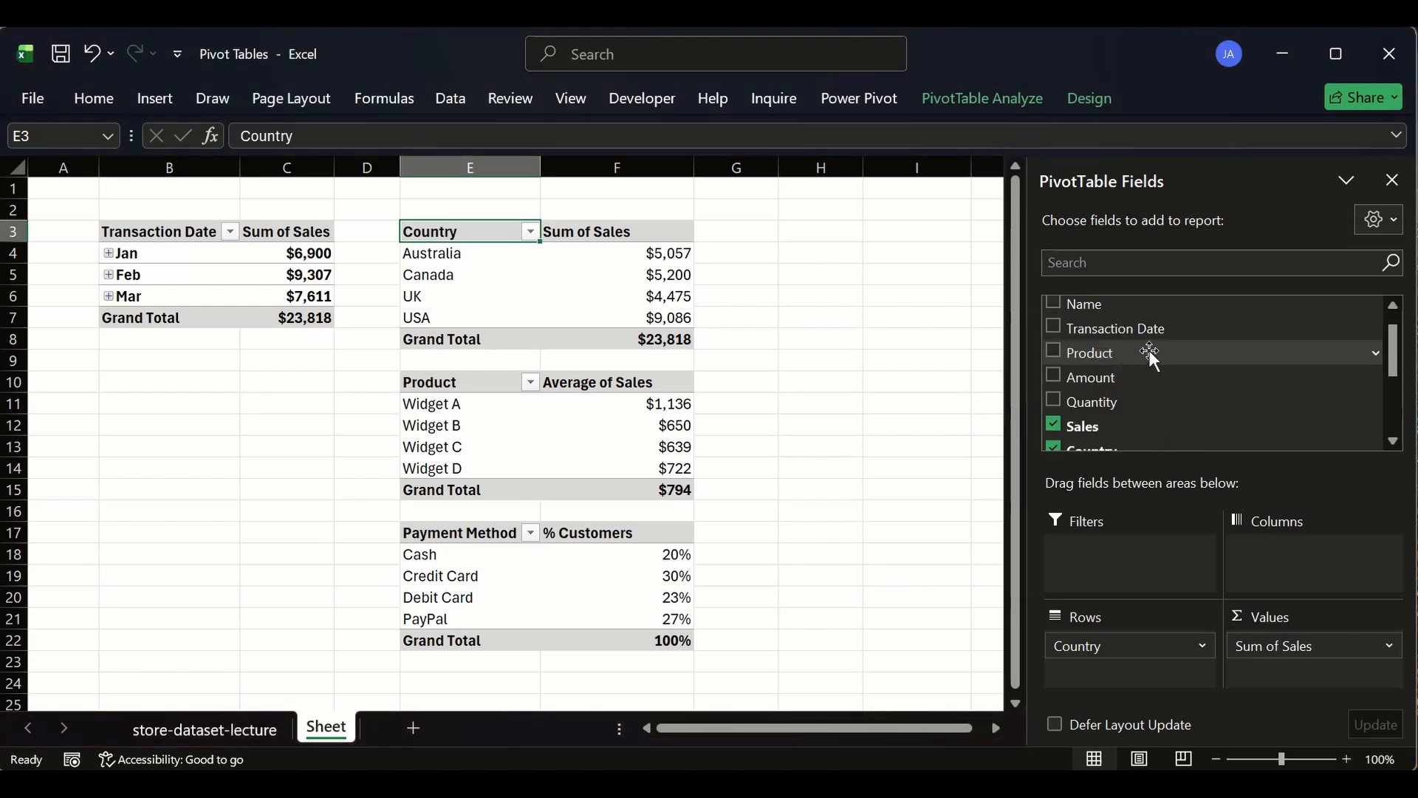
pyautogui.scroll(-2, 1102, 360)
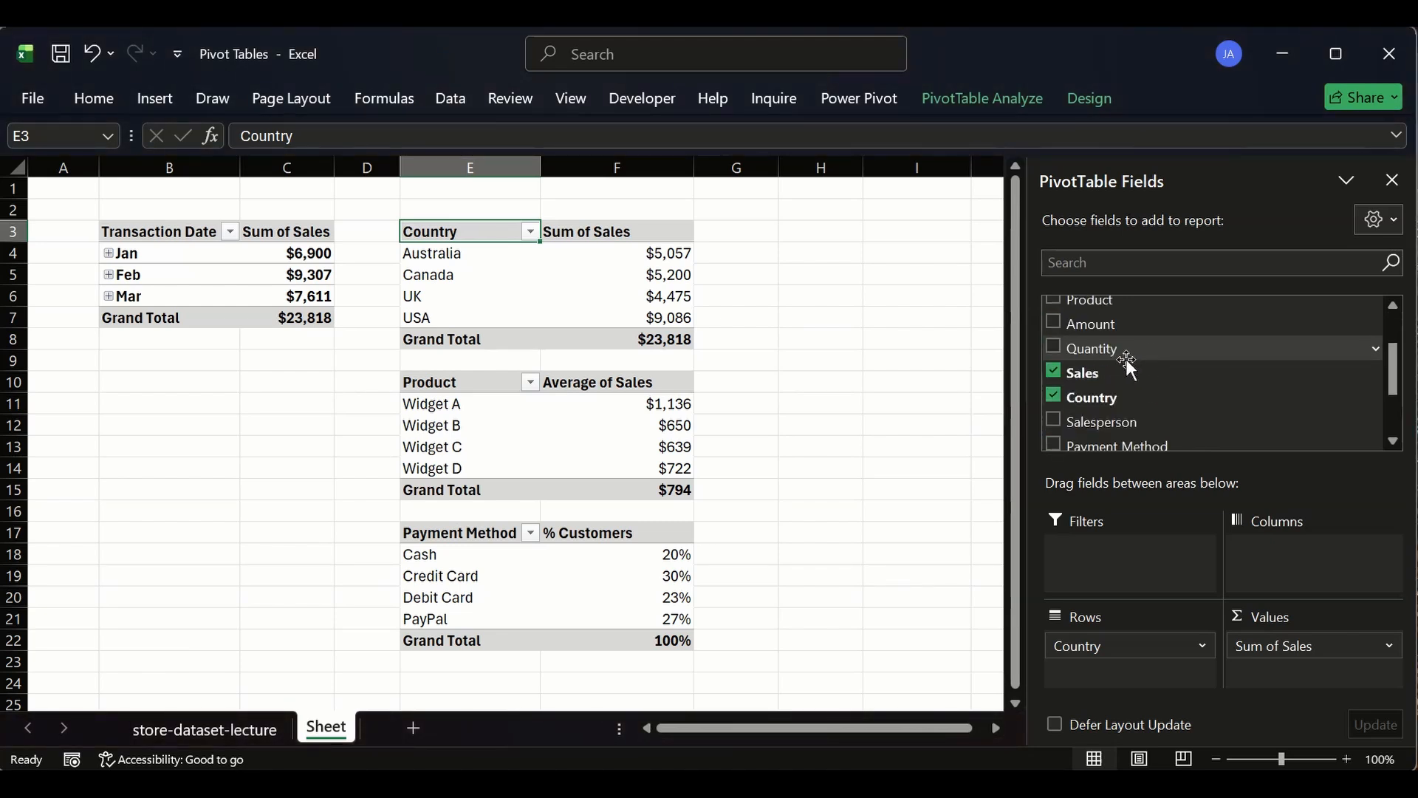
pyautogui.moveTo(1117, 396)
pyautogui.mouseDown()
pyautogui.moveTo(1123, 553)
pyautogui.moveTo(1115, 421)
pyautogui.mouseUp()
pyautogui.scroll(-3, 1112, 403)
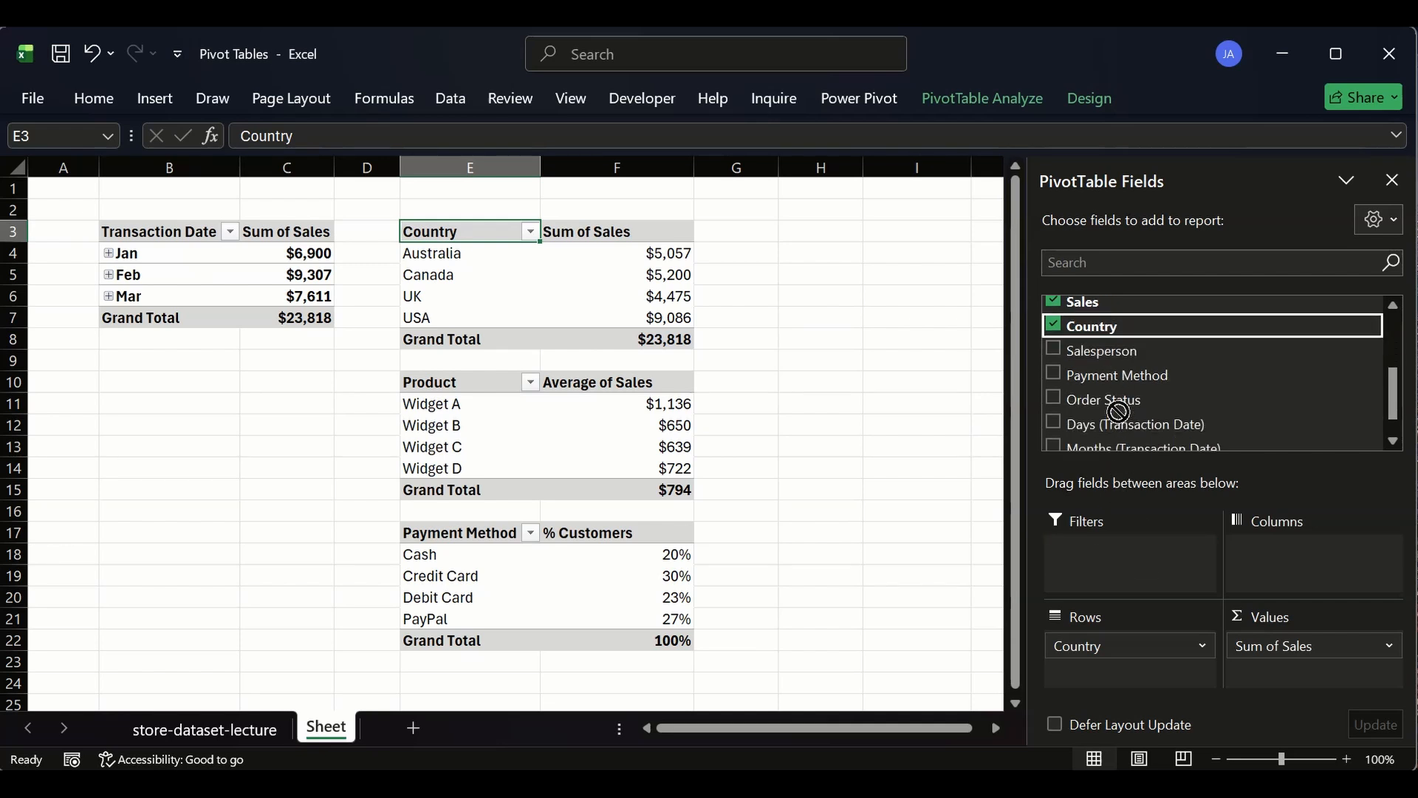
# - Add Country as a filter to the Transaction Date sales pivot
pyautogui.click(216, 234)
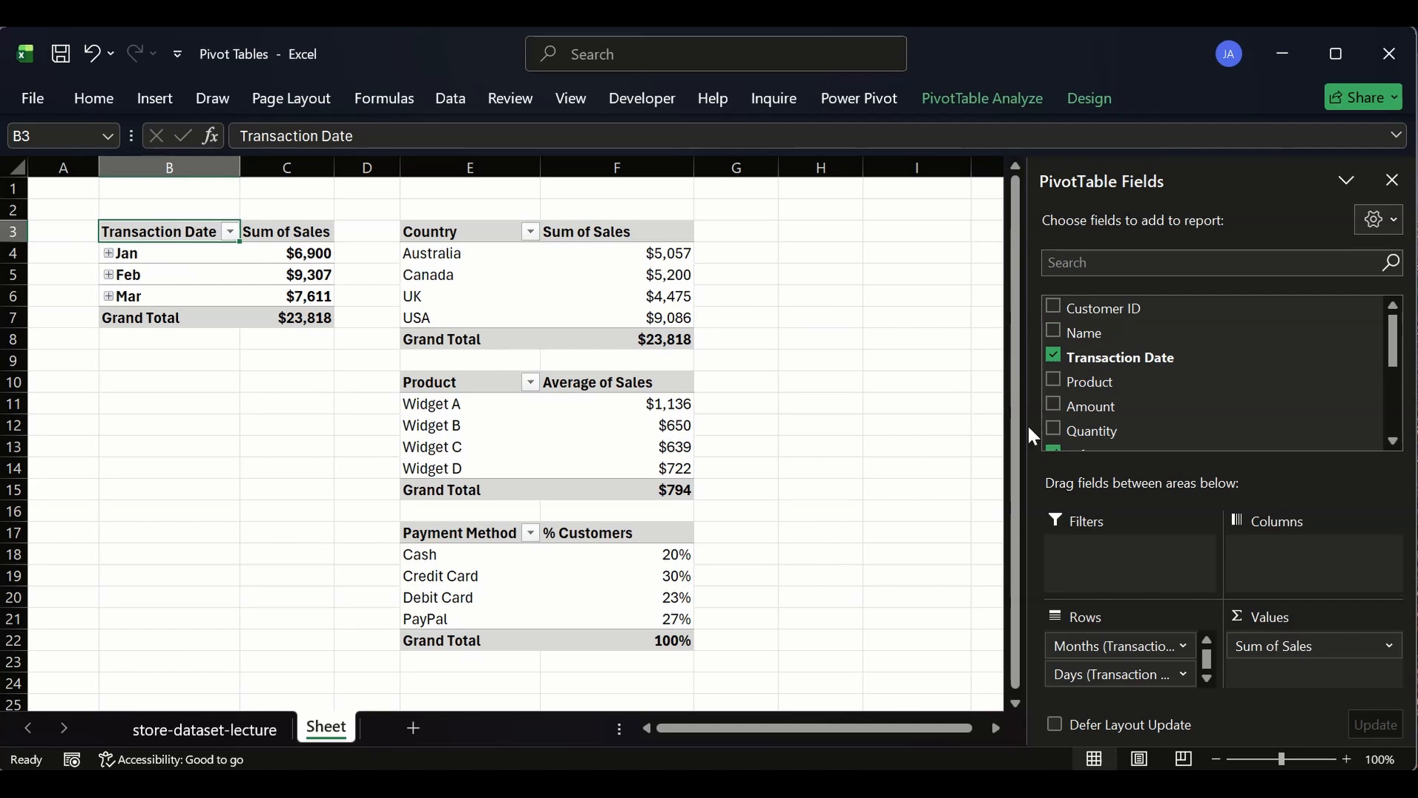
pyautogui.scroll(-2, 1086, 373)
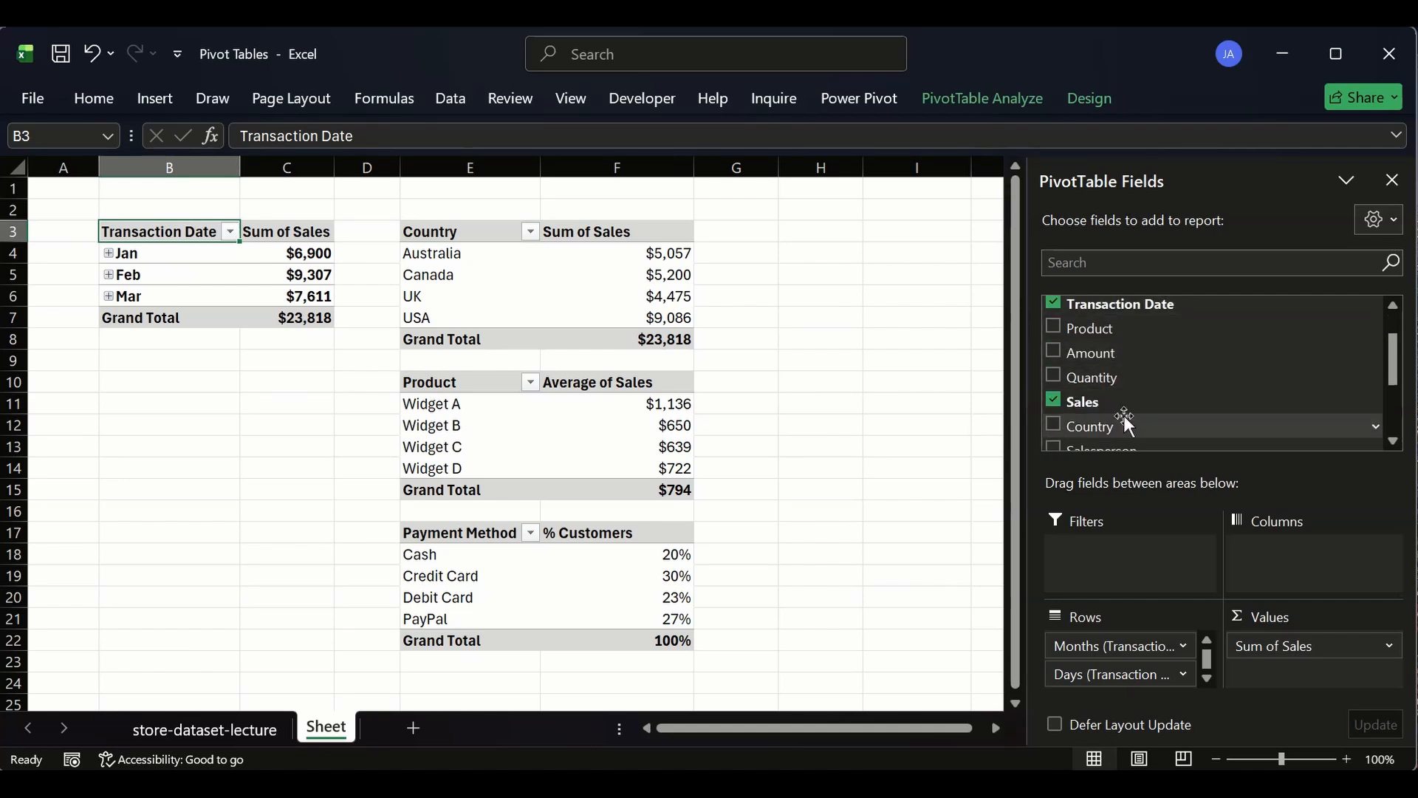
pyautogui.moveTo(1116, 426); pyautogui.dragTo(1122, 583)
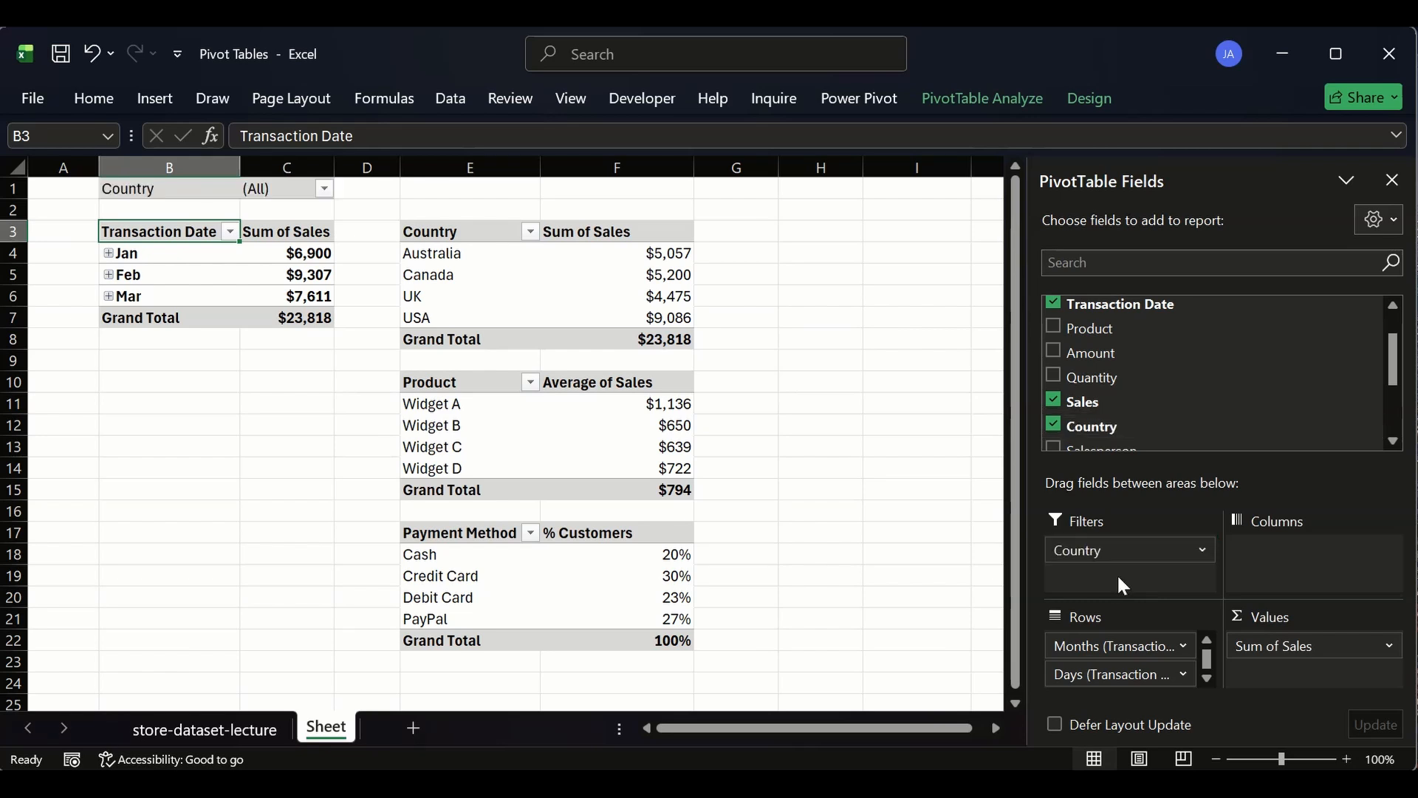
pyautogui.click(325, 189)
pyautogui.click(107, 287)
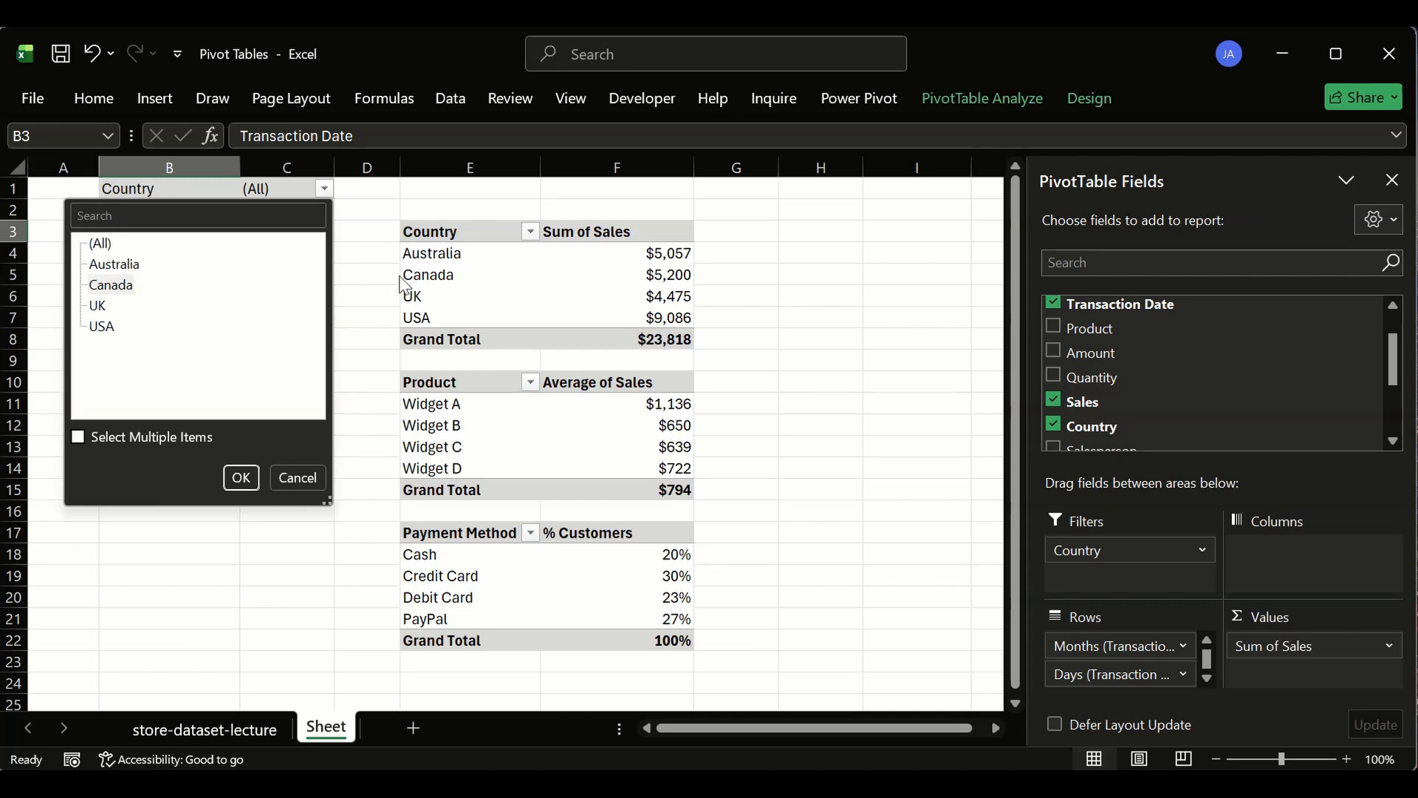
pyautogui.click(308, 471)
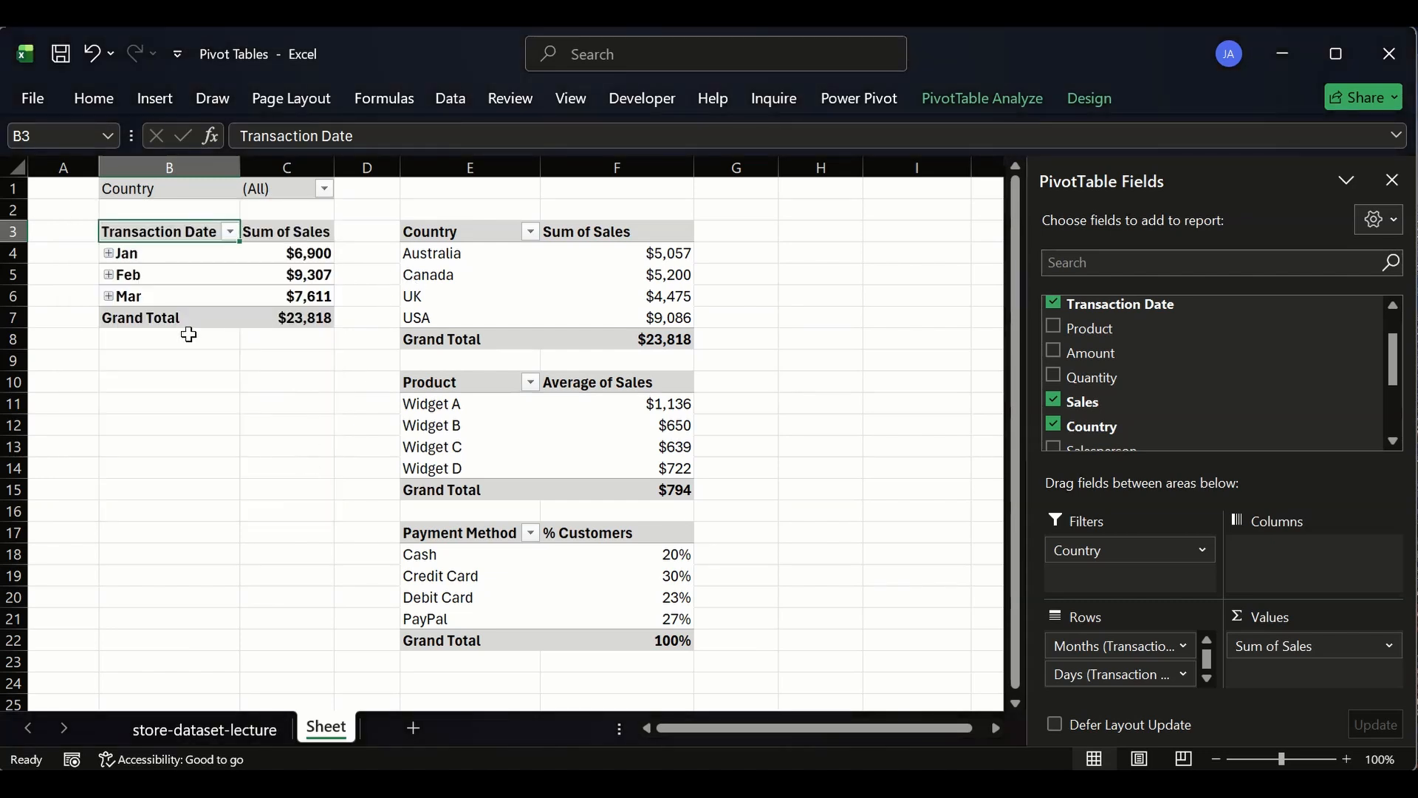
# - Filter the Transaction Date sales pivot to show only Canada
pyautogui.click(293, 254)
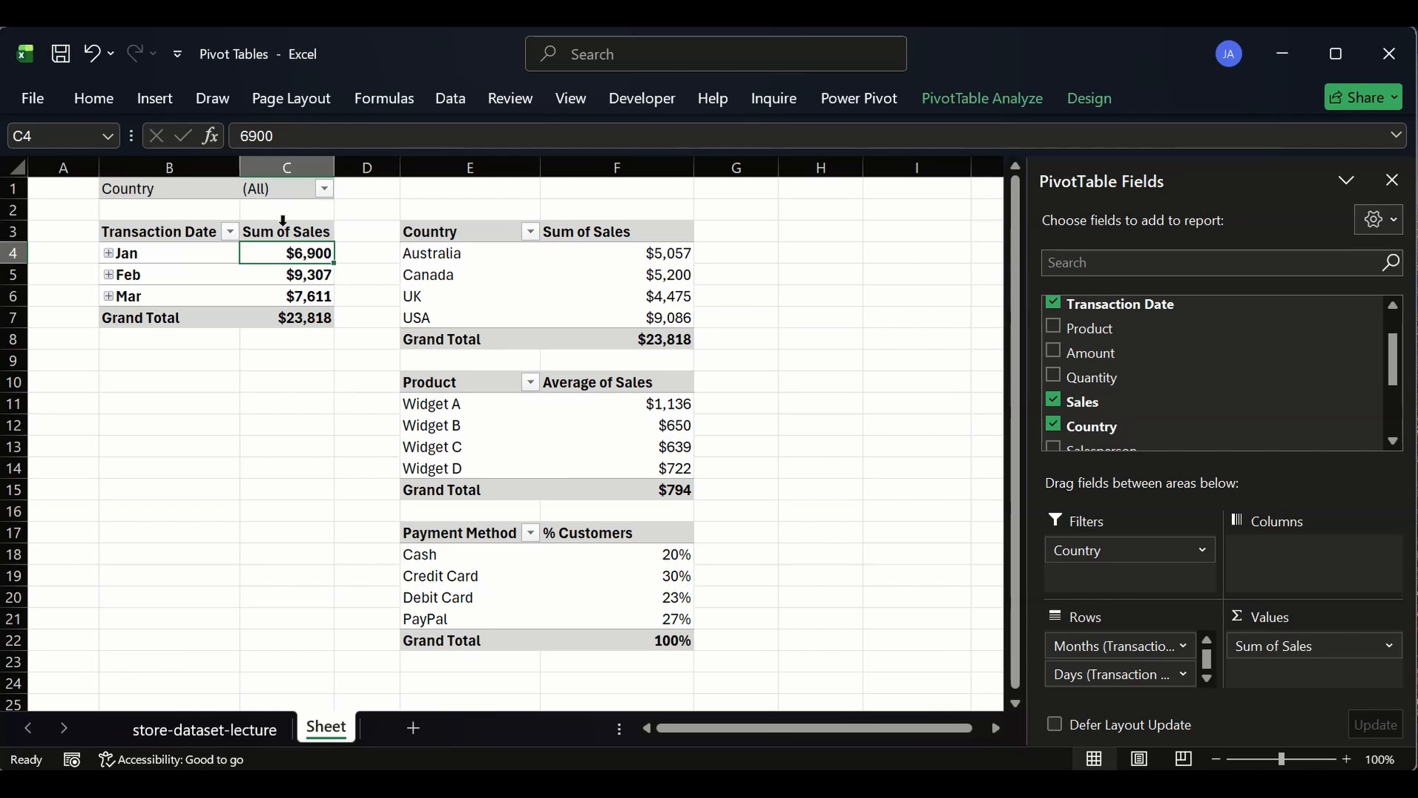
pyautogui.click(324, 189)
pyautogui.click(111, 284)
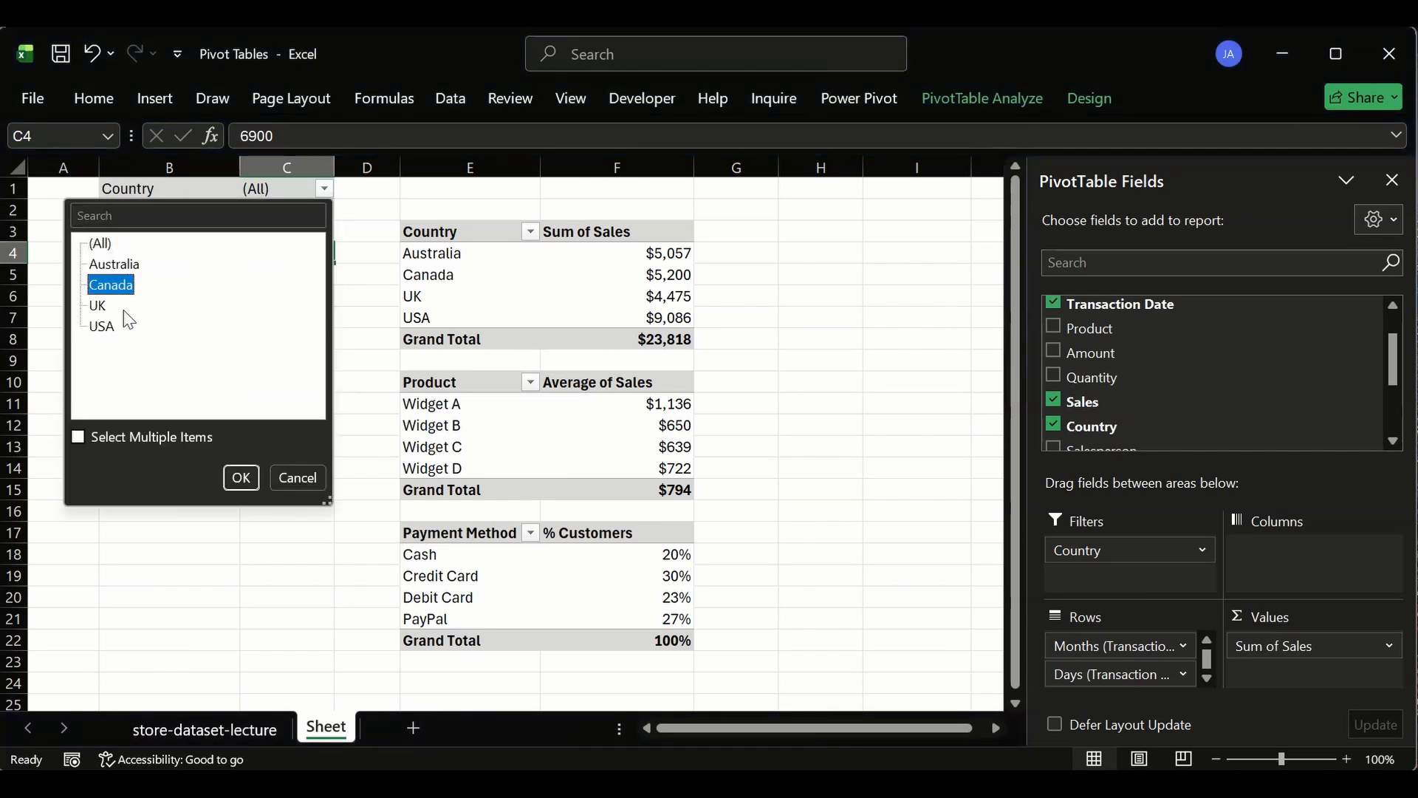
pyautogui.click(240, 477)
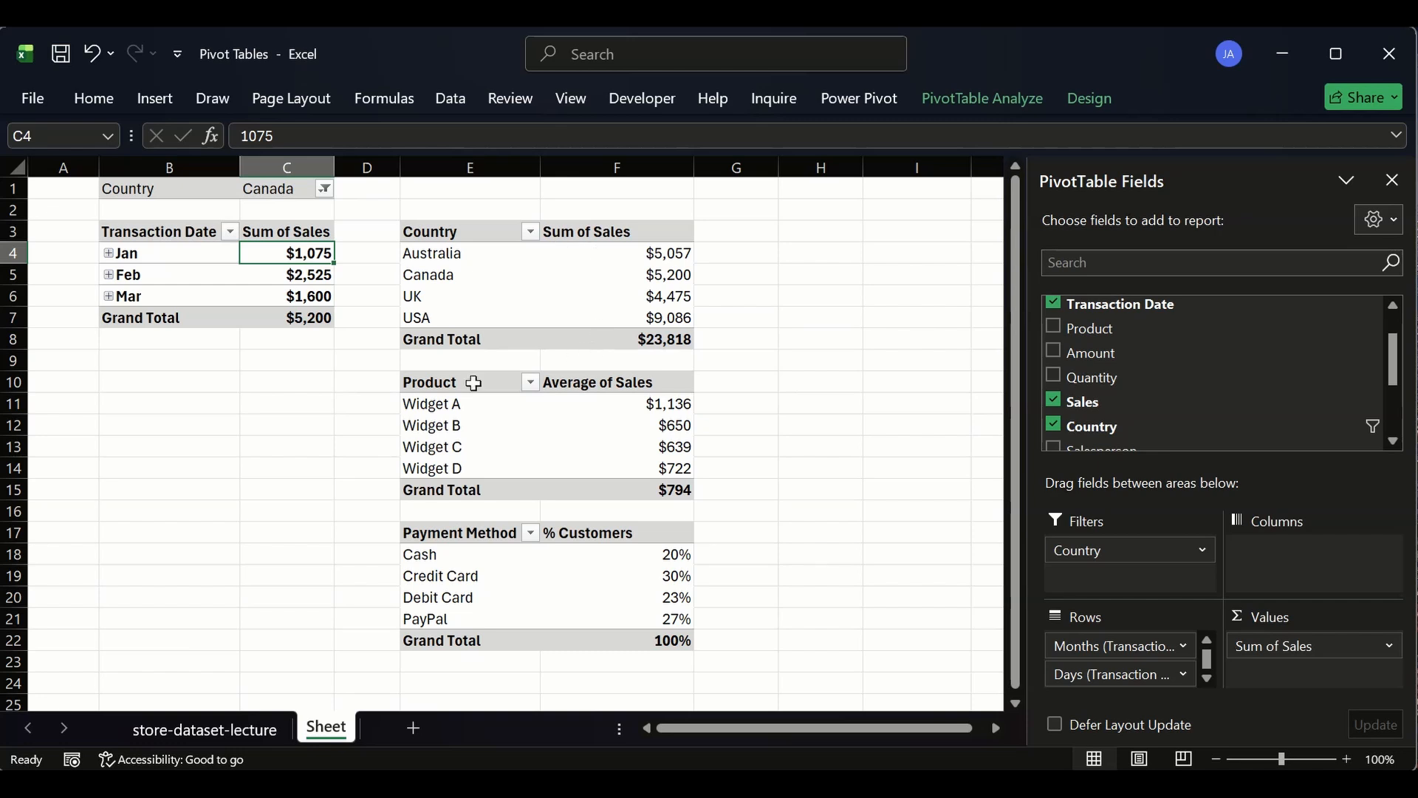
pyautogui.moveTo(647, 404); pyautogui.dragTo(510, 597)
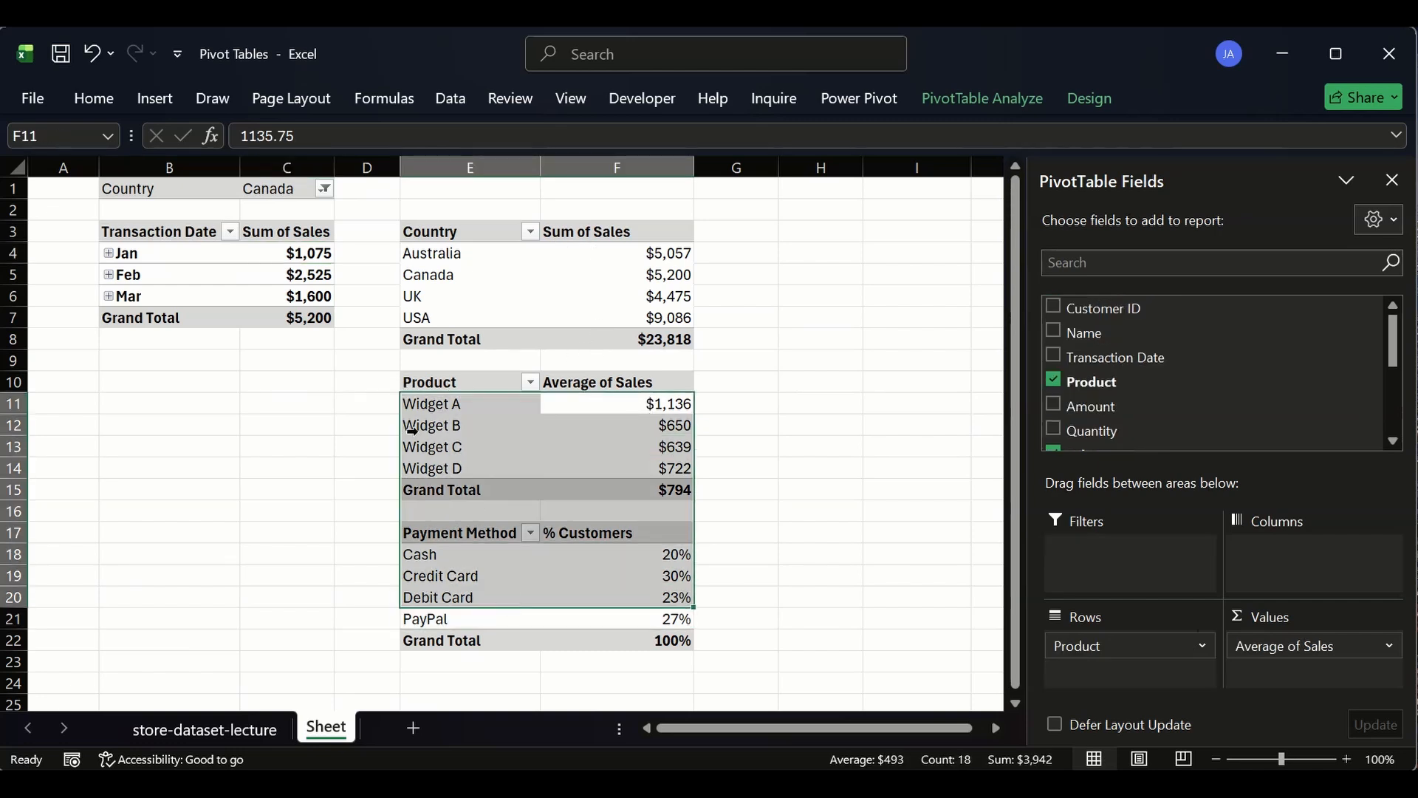
pyautogui.click(341, 380)
pyautogui.moveTo(451, 239)
pyautogui.mouseDown()
pyautogui.moveTo(625, 548)
pyautogui.moveTo(554, 355)
pyautogui.moveTo(459, 251)
pyautogui.mouseUp()
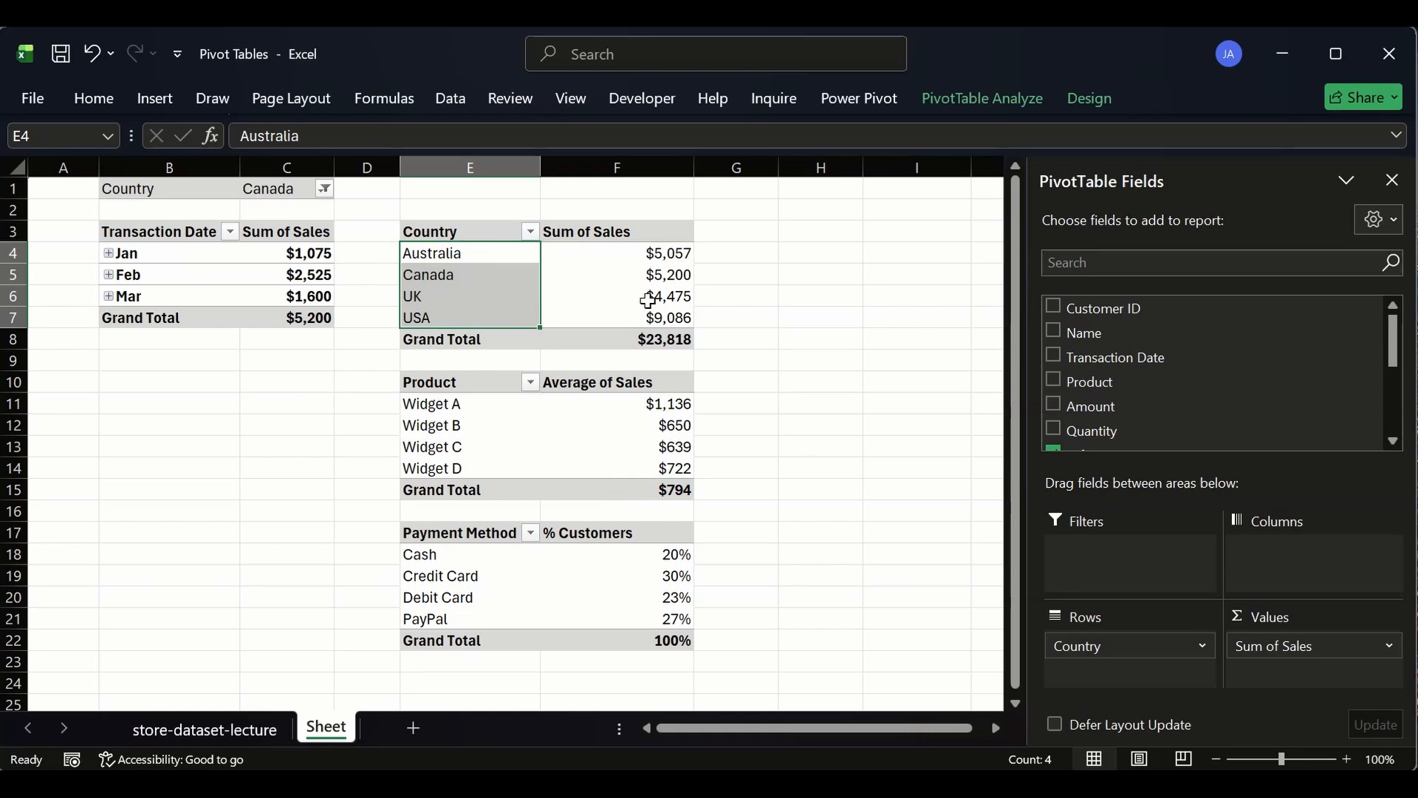
pyautogui.click(813, 317)
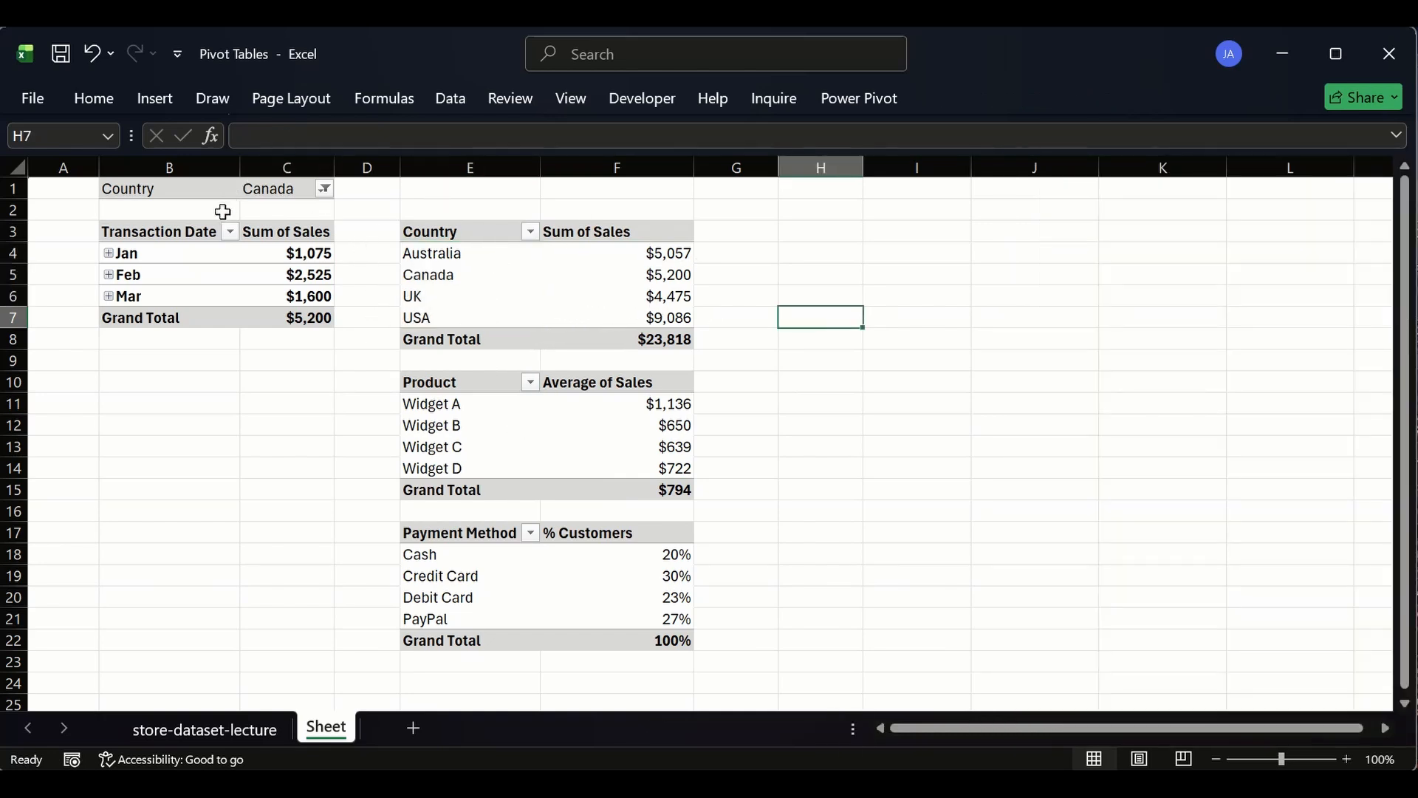
# - Remove the Country filter from the Transaction Date sales pivot
pyautogui.click(196, 231)
pyautogui.moveTo(1173, 548); pyautogui.dragTo(809, 345)
pyautogui.click(806, 339)
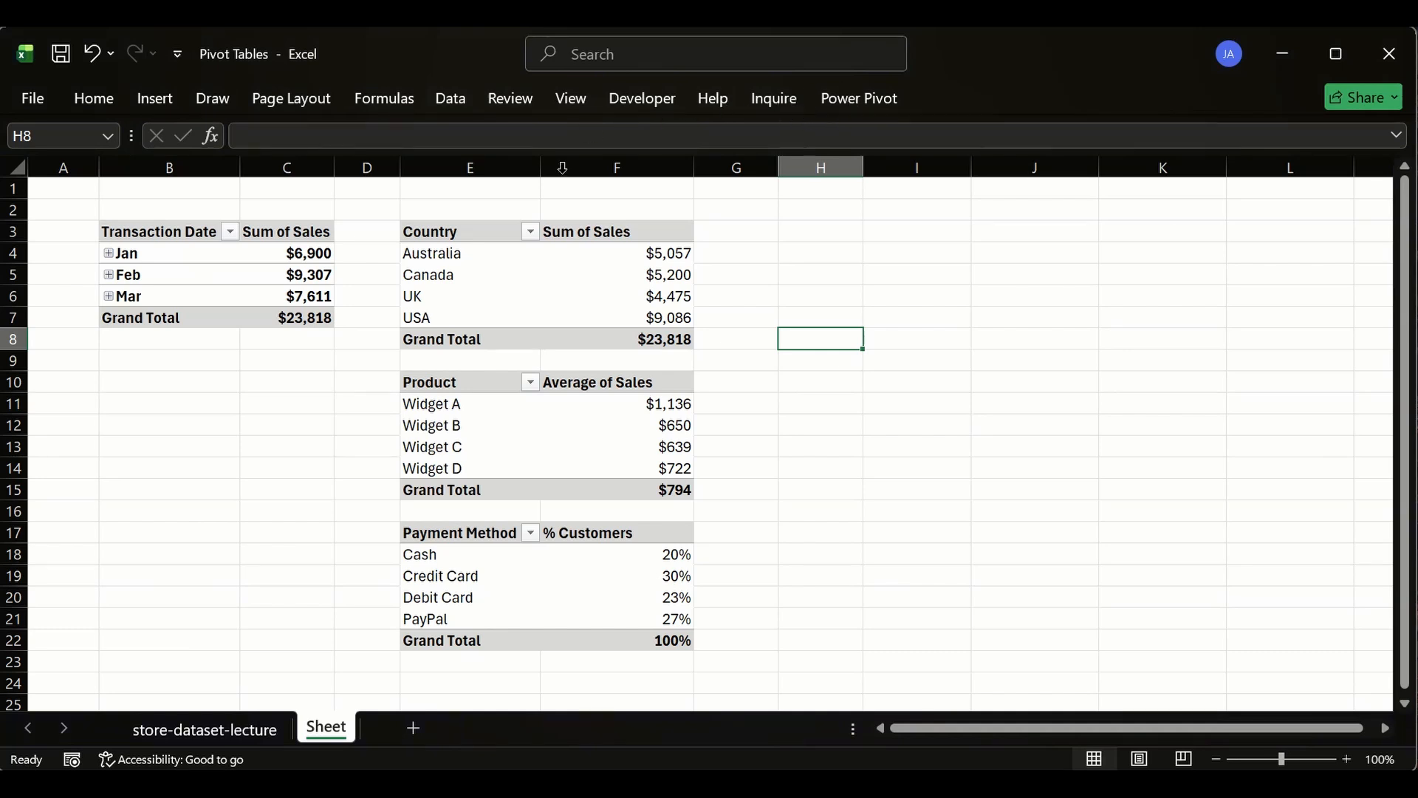
# - Insert a Transaction Date timeline for the Country sales pivot and move it beside the pivot tables
pyautogui.click(299, 238)
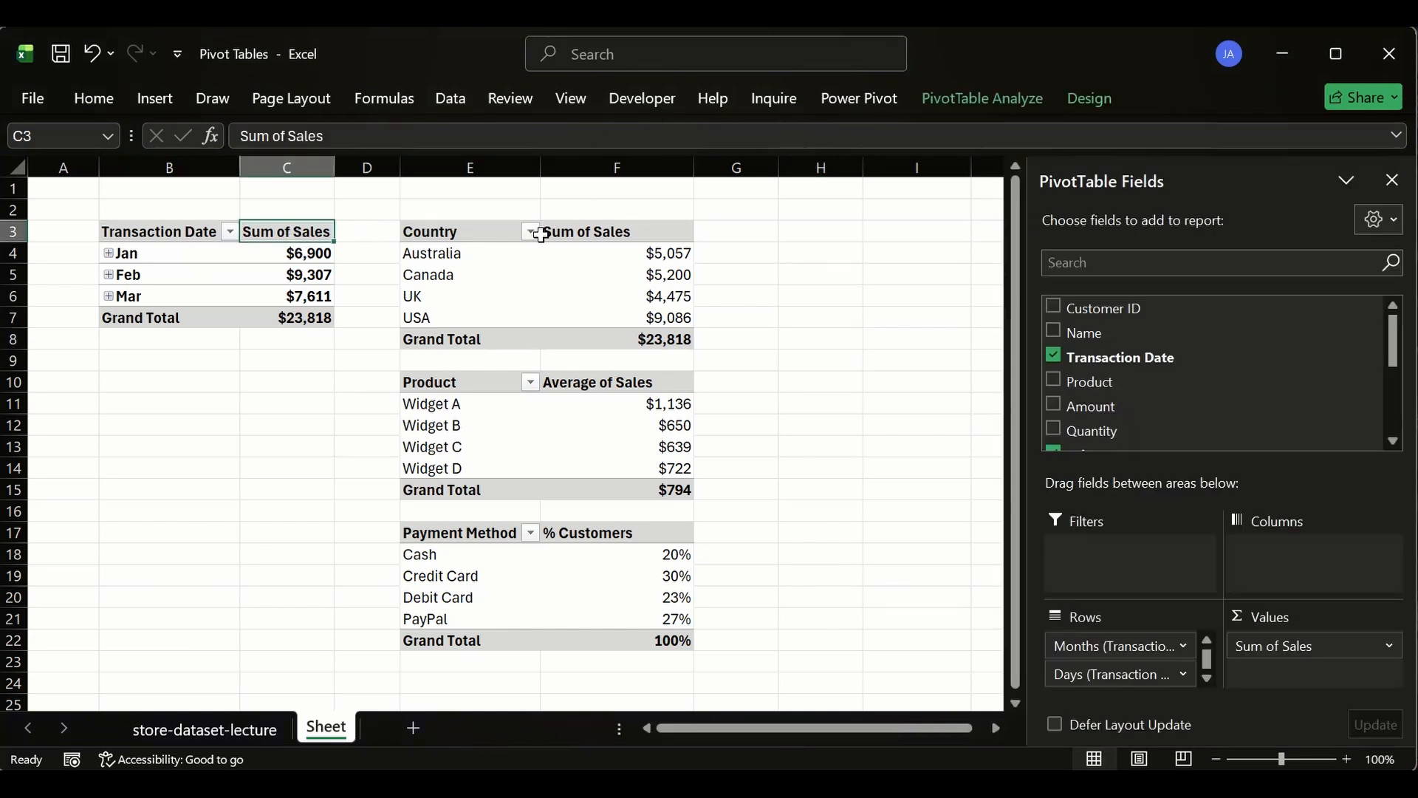
pyautogui.click(602, 232)
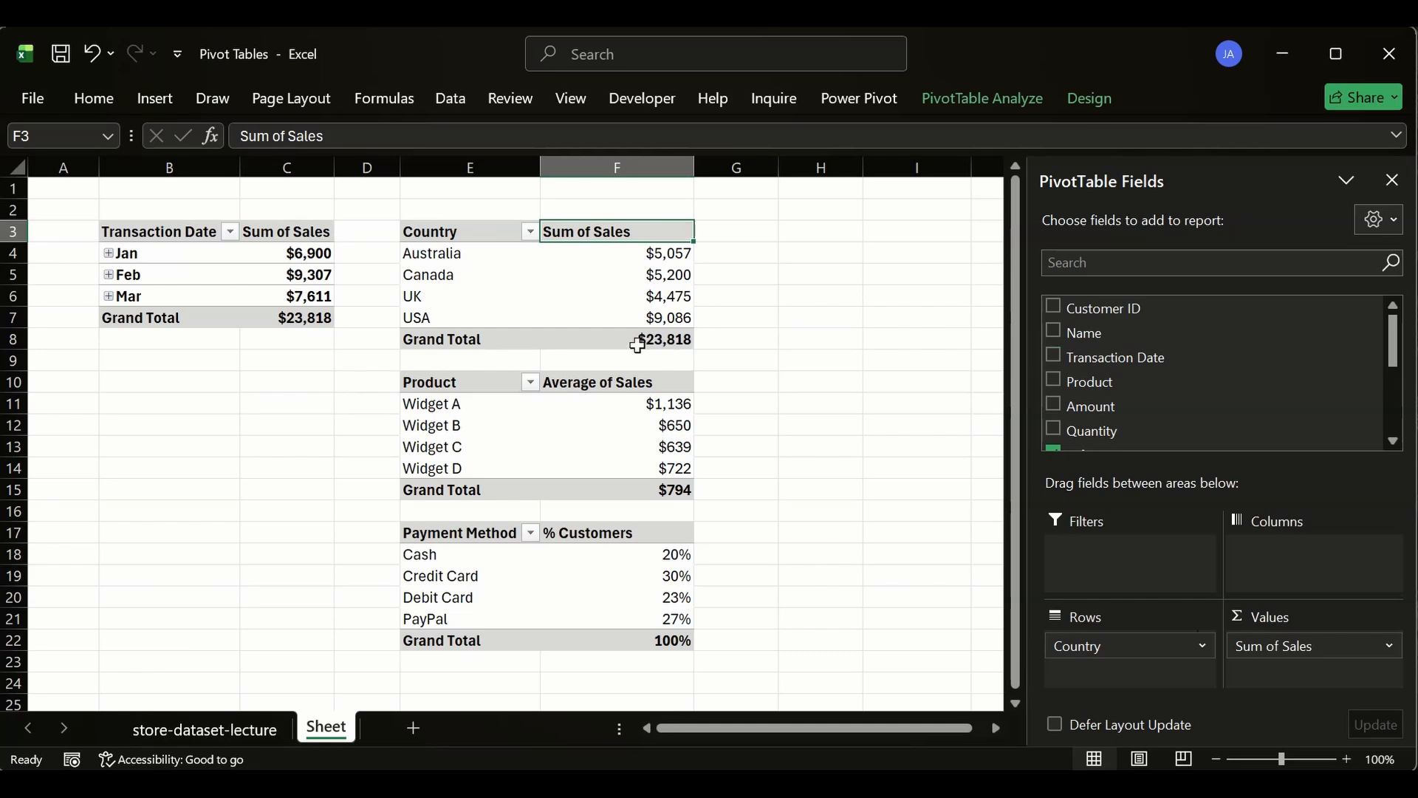
pyautogui.click(481, 242)
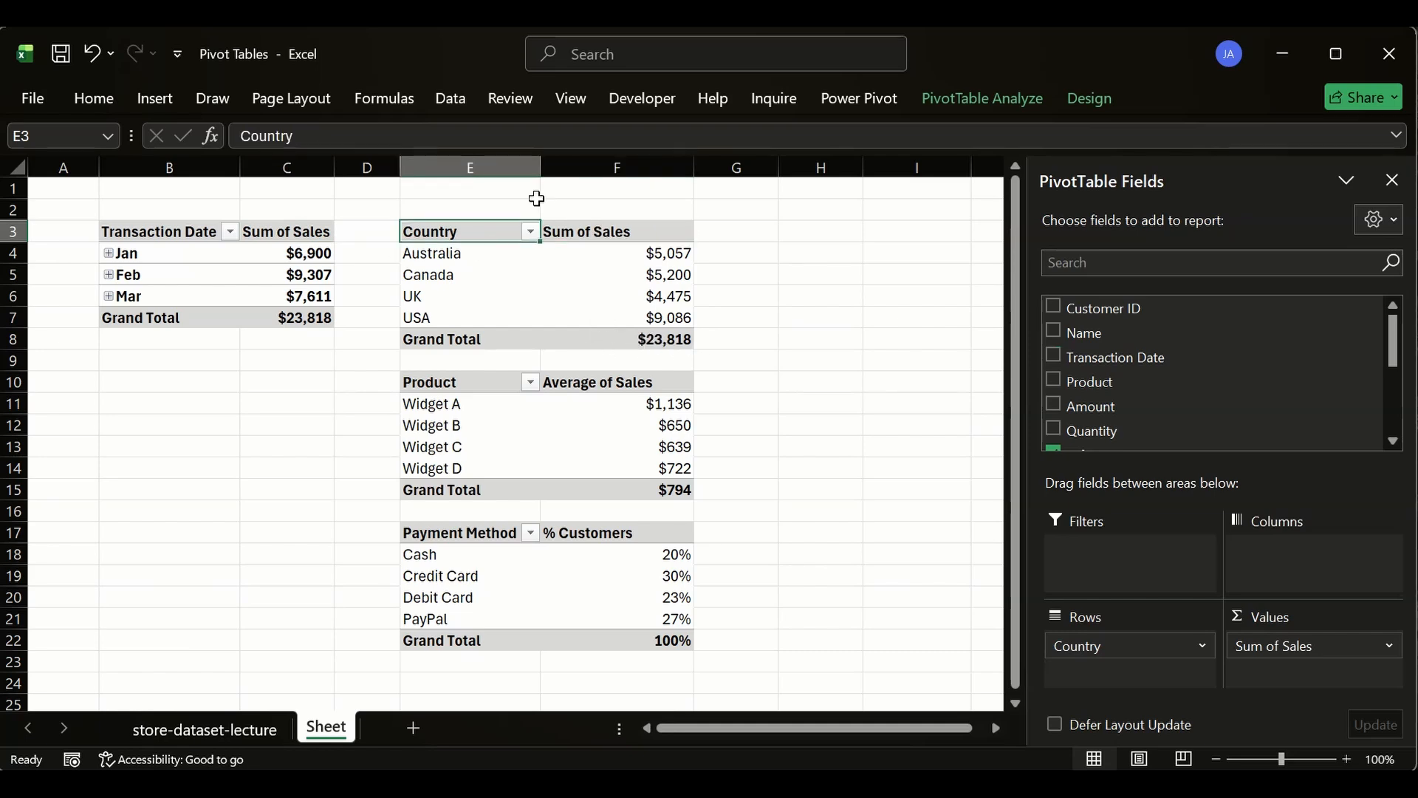
pyautogui.click(941, 92)
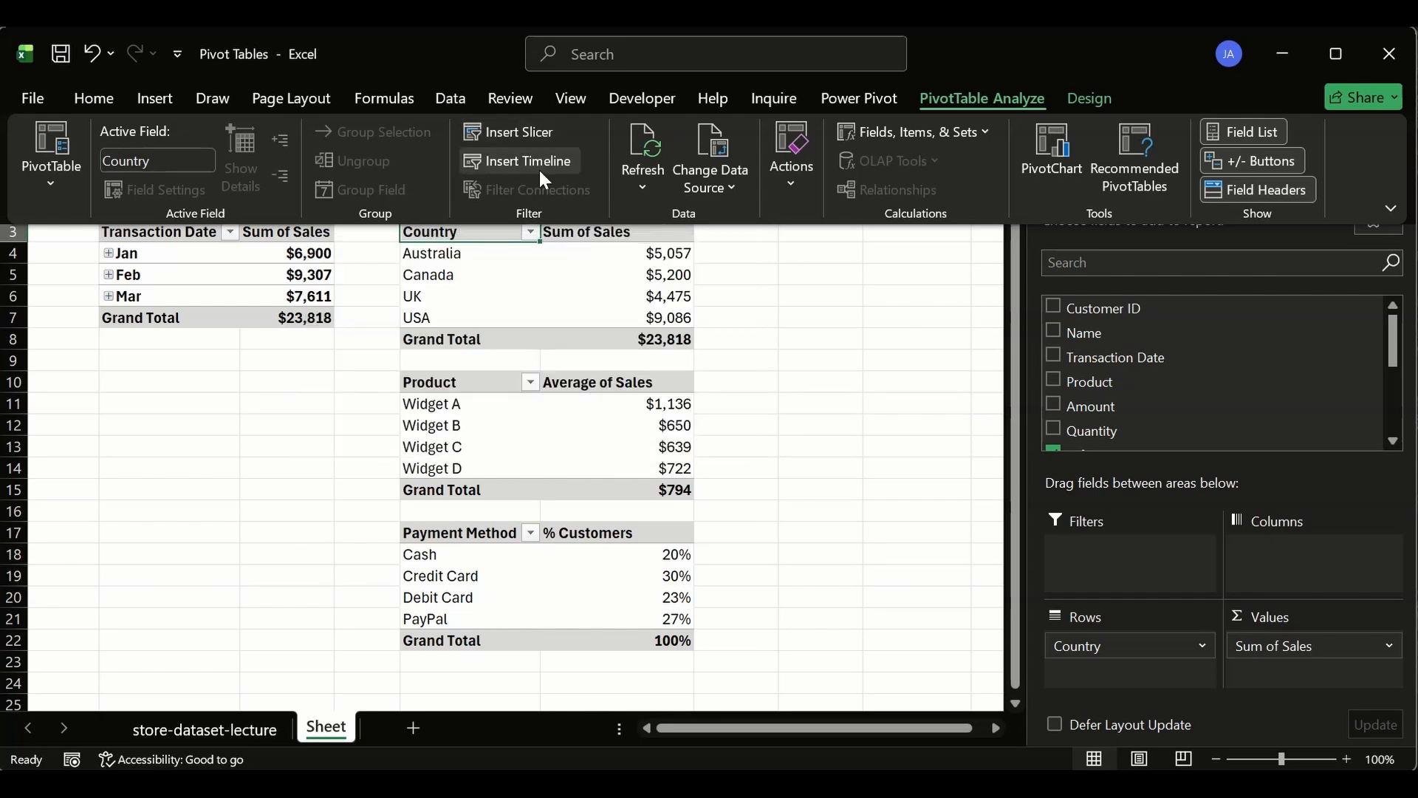
pyautogui.click(532, 161)
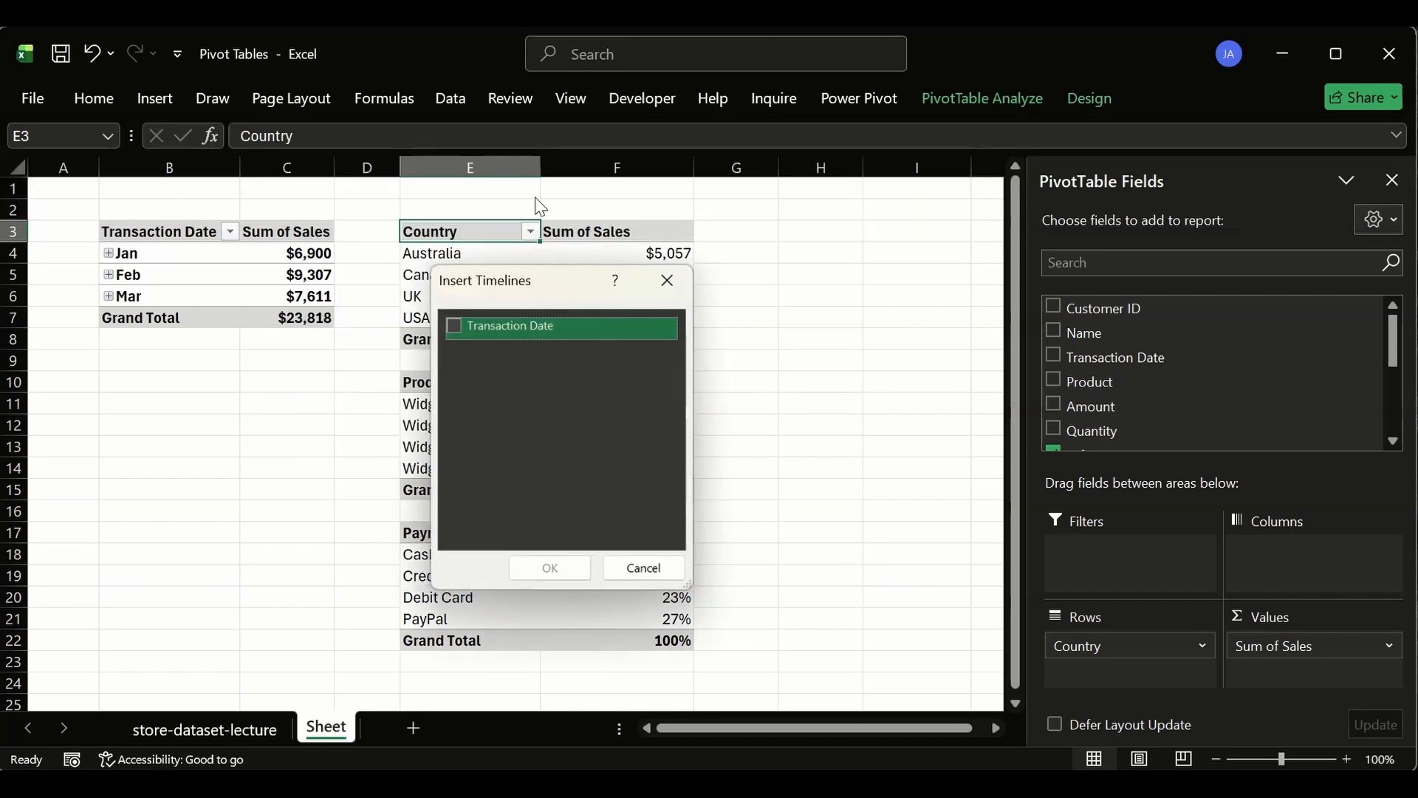
pyautogui.click(454, 326)
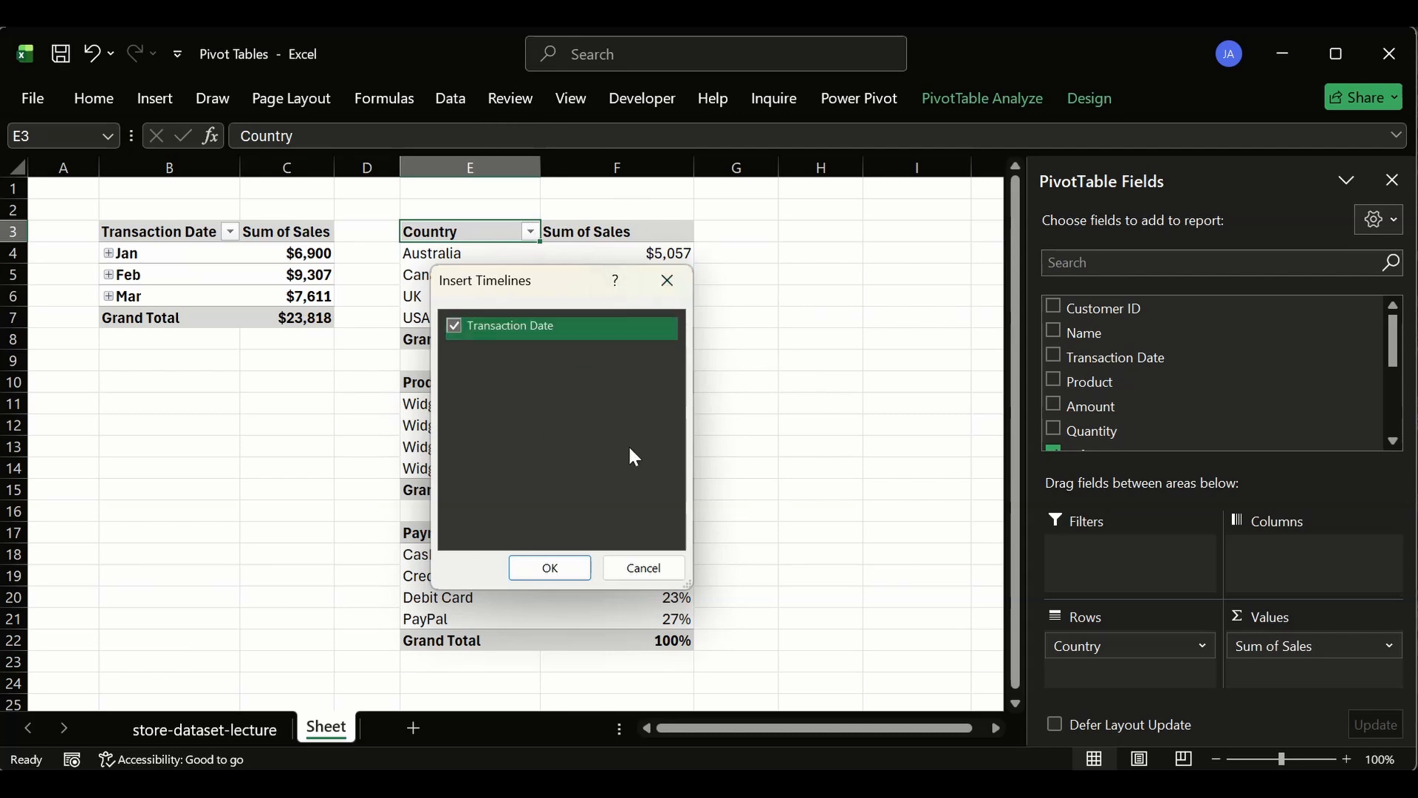
pyautogui.click(553, 566)
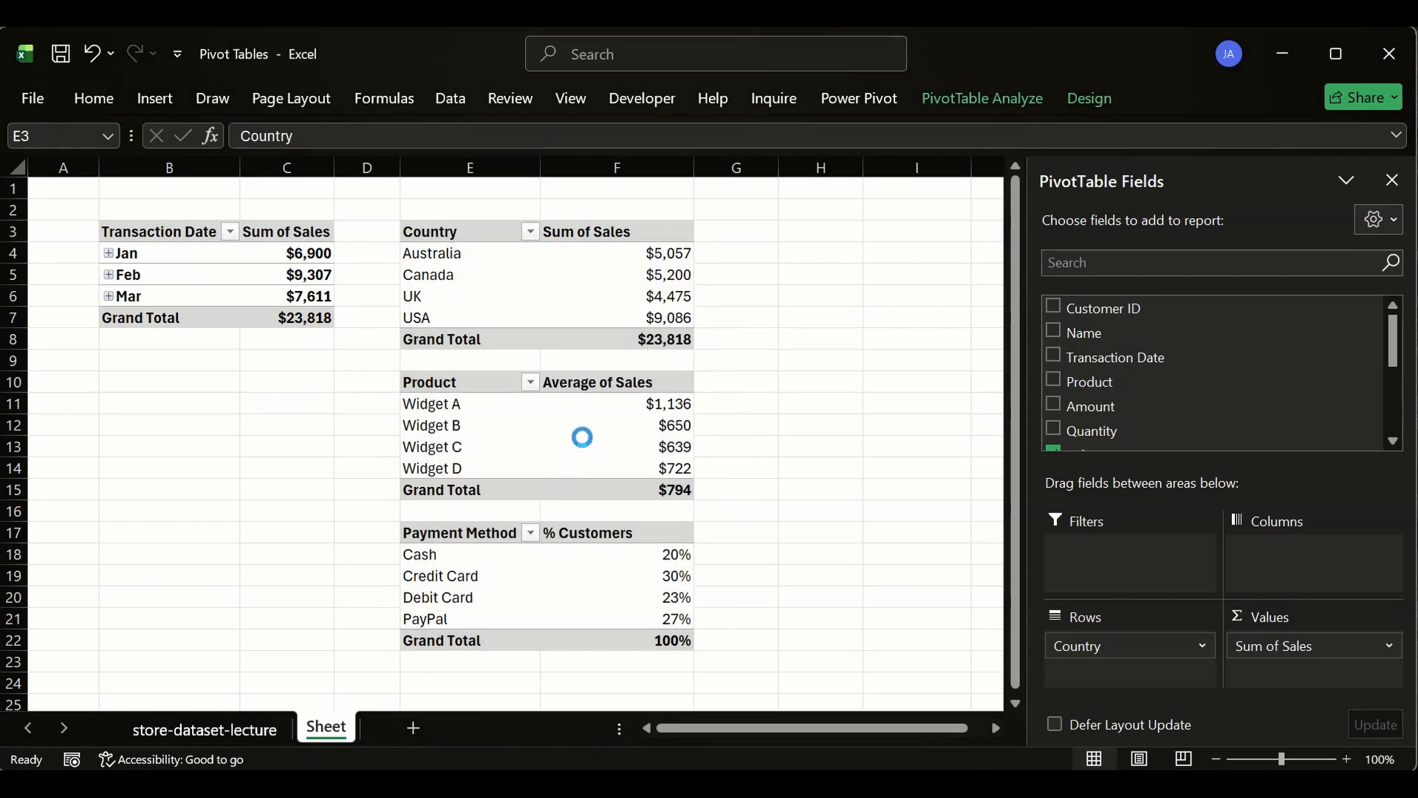
pyautogui.moveTo(554, 384); pyautogui.dragTo(862, 249)
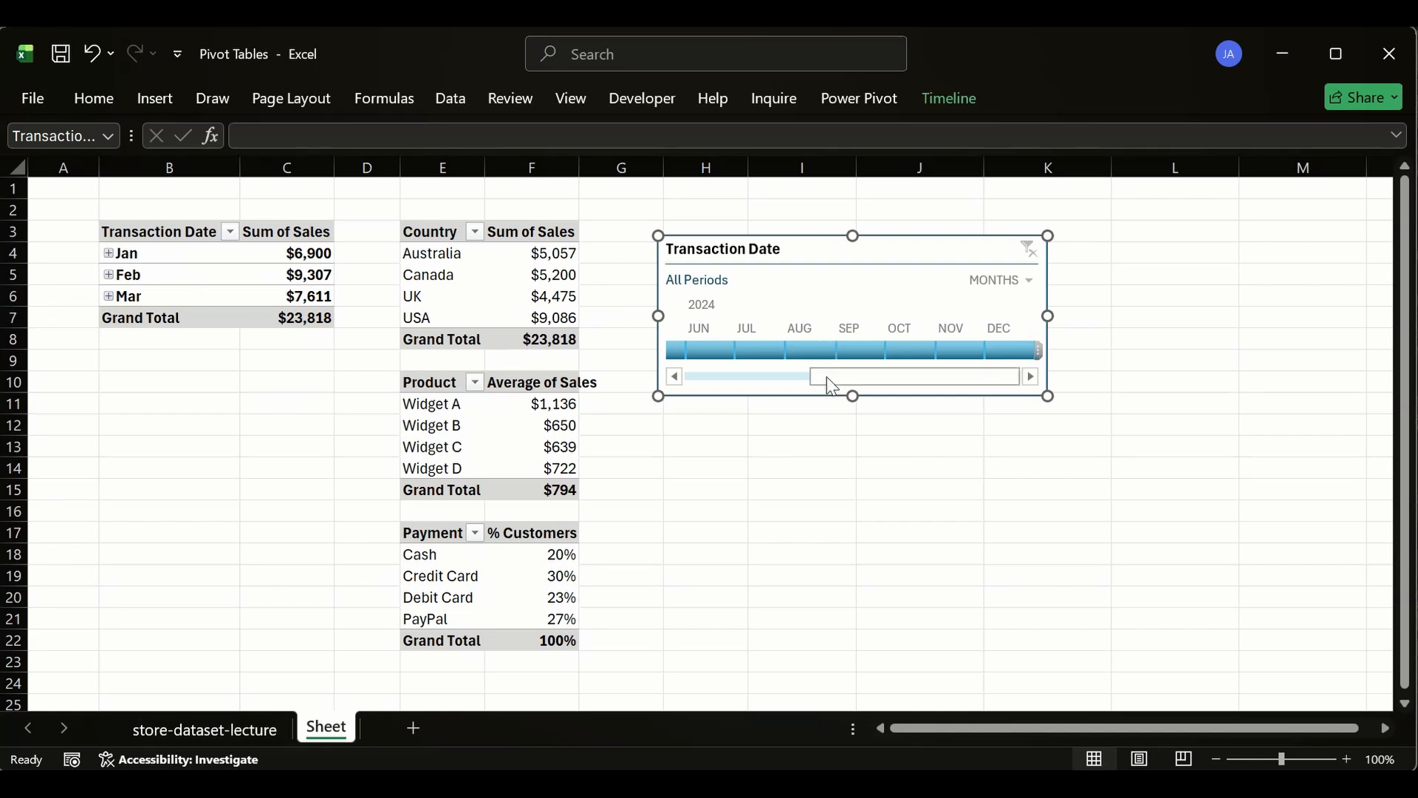
# - Filter the Country sales pivot to January 2024 using the timeline
pyautogui.moveTo(819, 377); pyautogui.dragTo(700, 383)
pyautogui.click(698, 350)
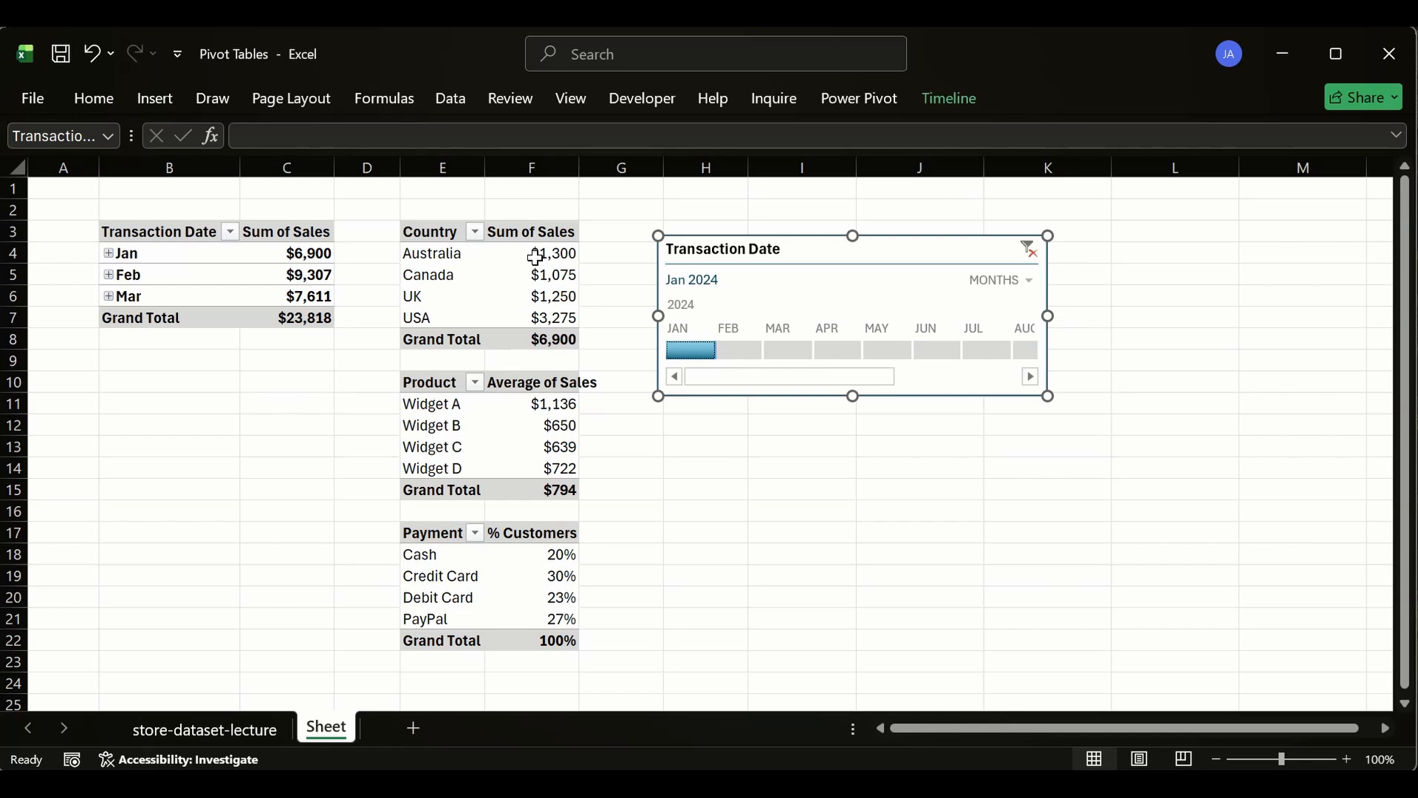
pyautogui.click(512, 232)
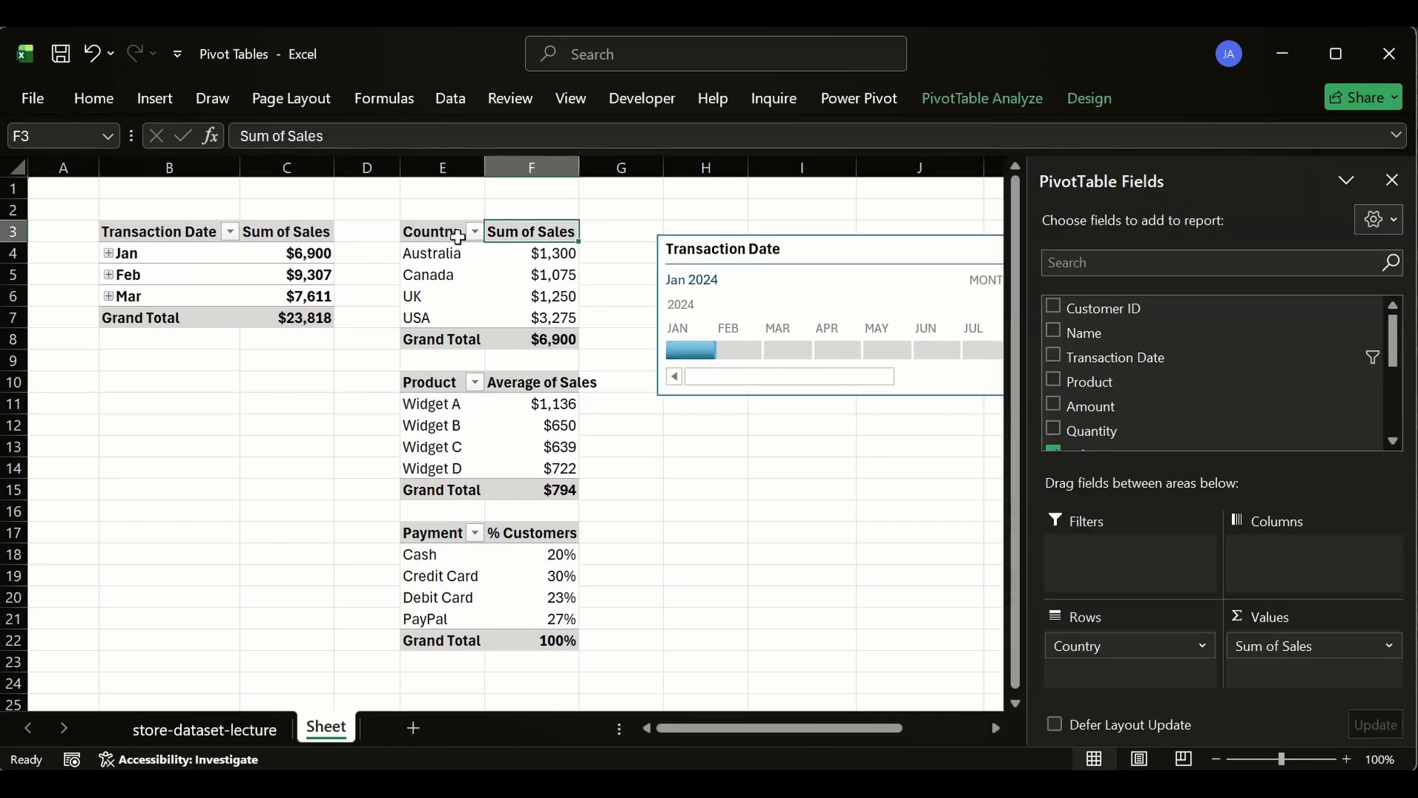
pyautogui.click(457, 235)
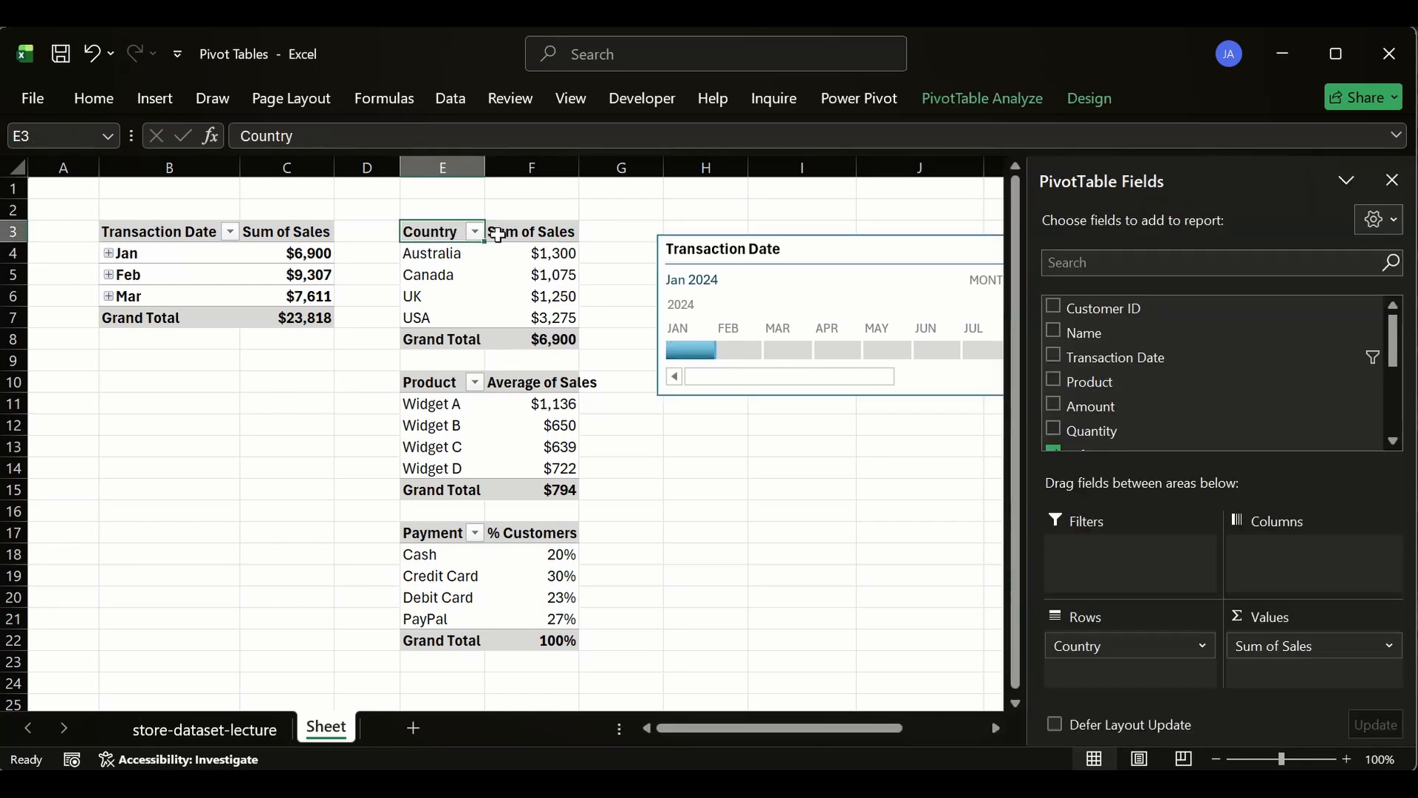
pyautogui.click(725, 452)
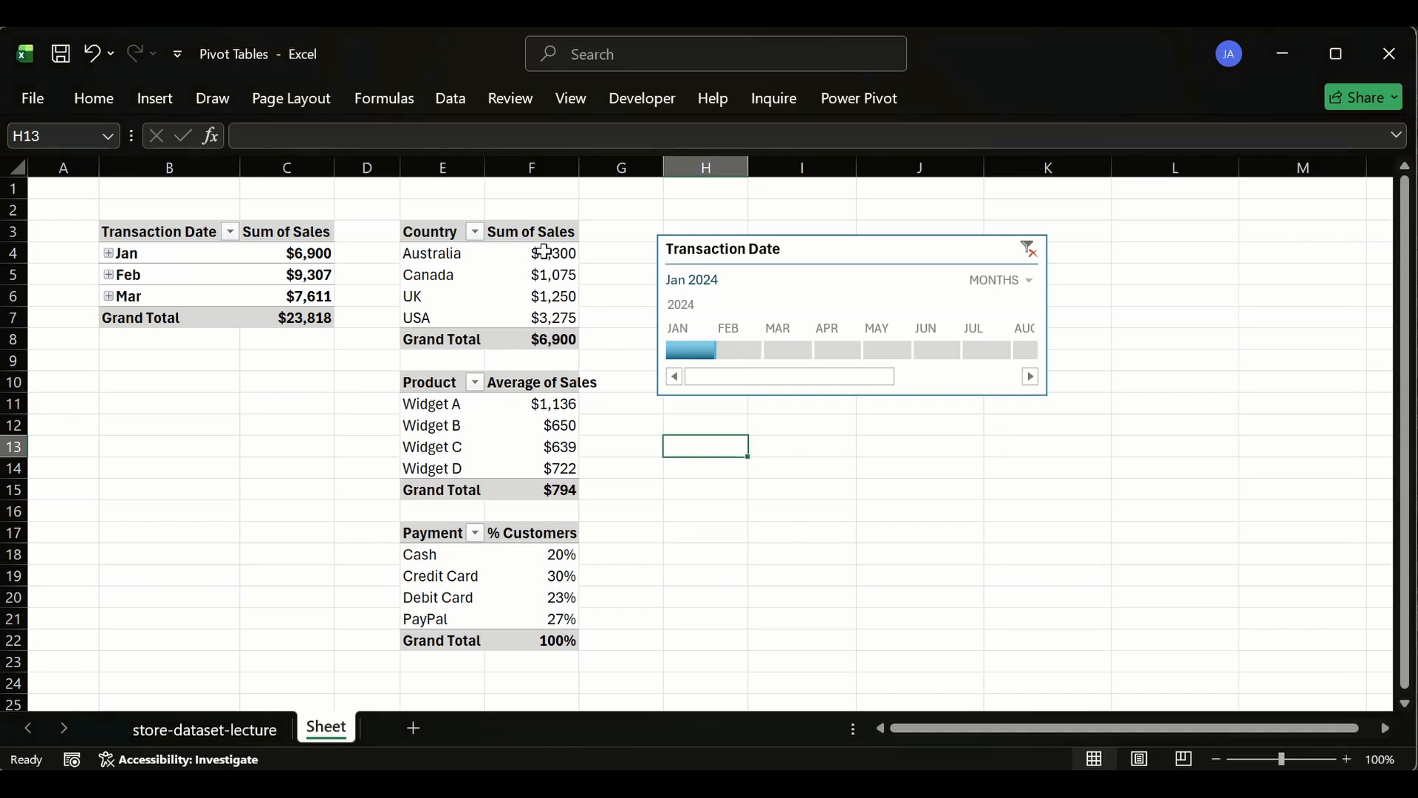
# - Switch the timeline filter to February 2024 and then to March 2024
pyautogui.click(740, 351)
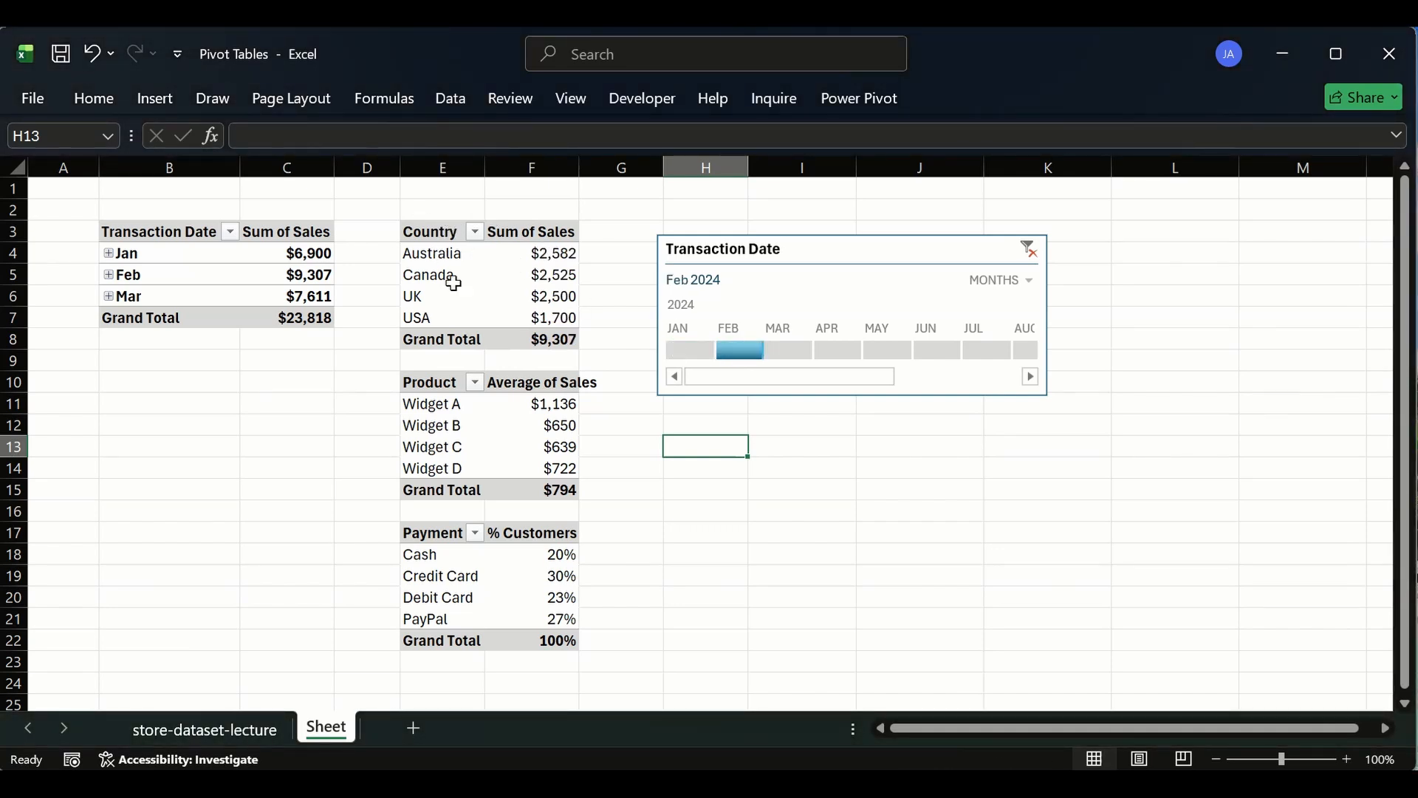
pyautogui.click(781, 352)
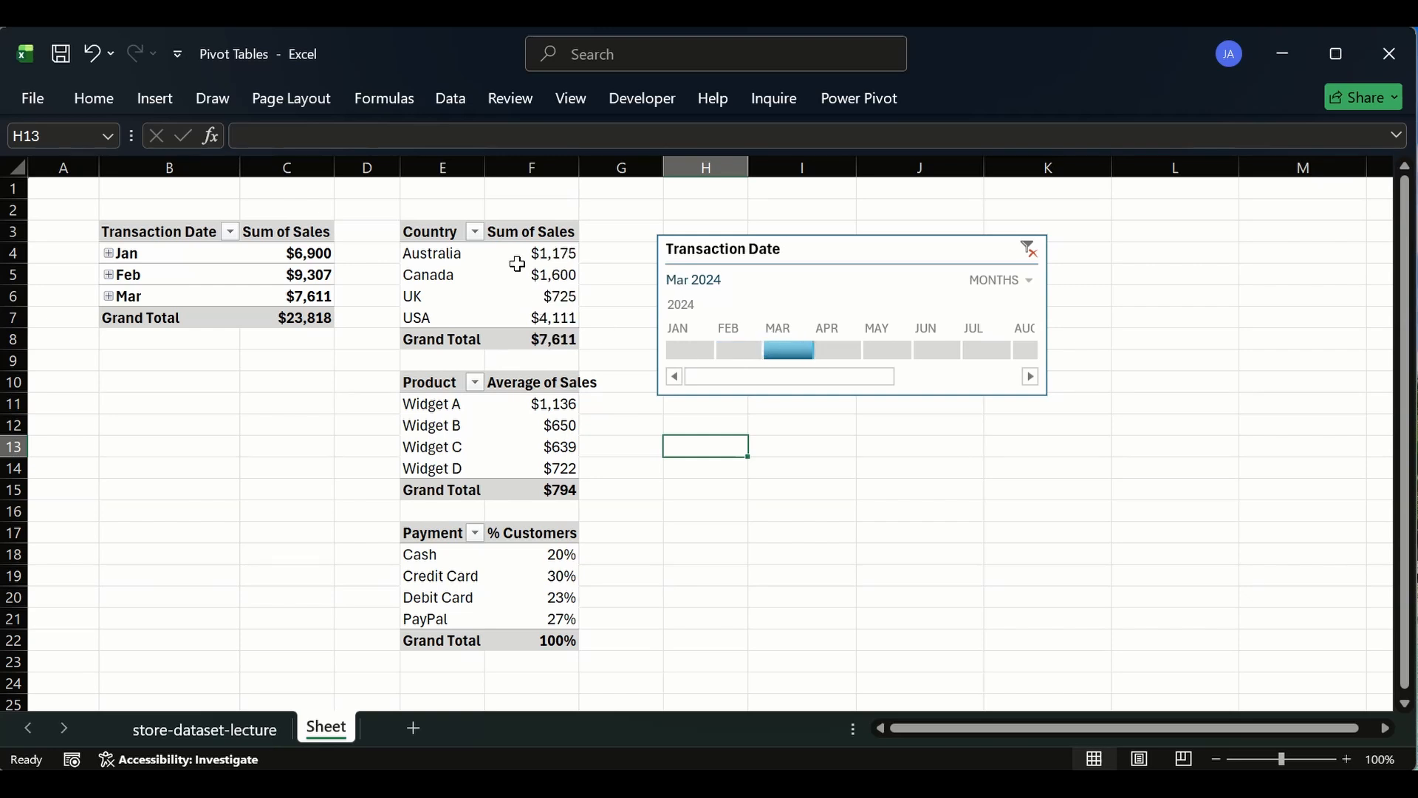
pyautogui.moveTo(525, 274)
# - Clear the date filter on the Transaction Date timeline
pyautogui.click(1037, 256)
pyautogui.rightClick(807, 260)
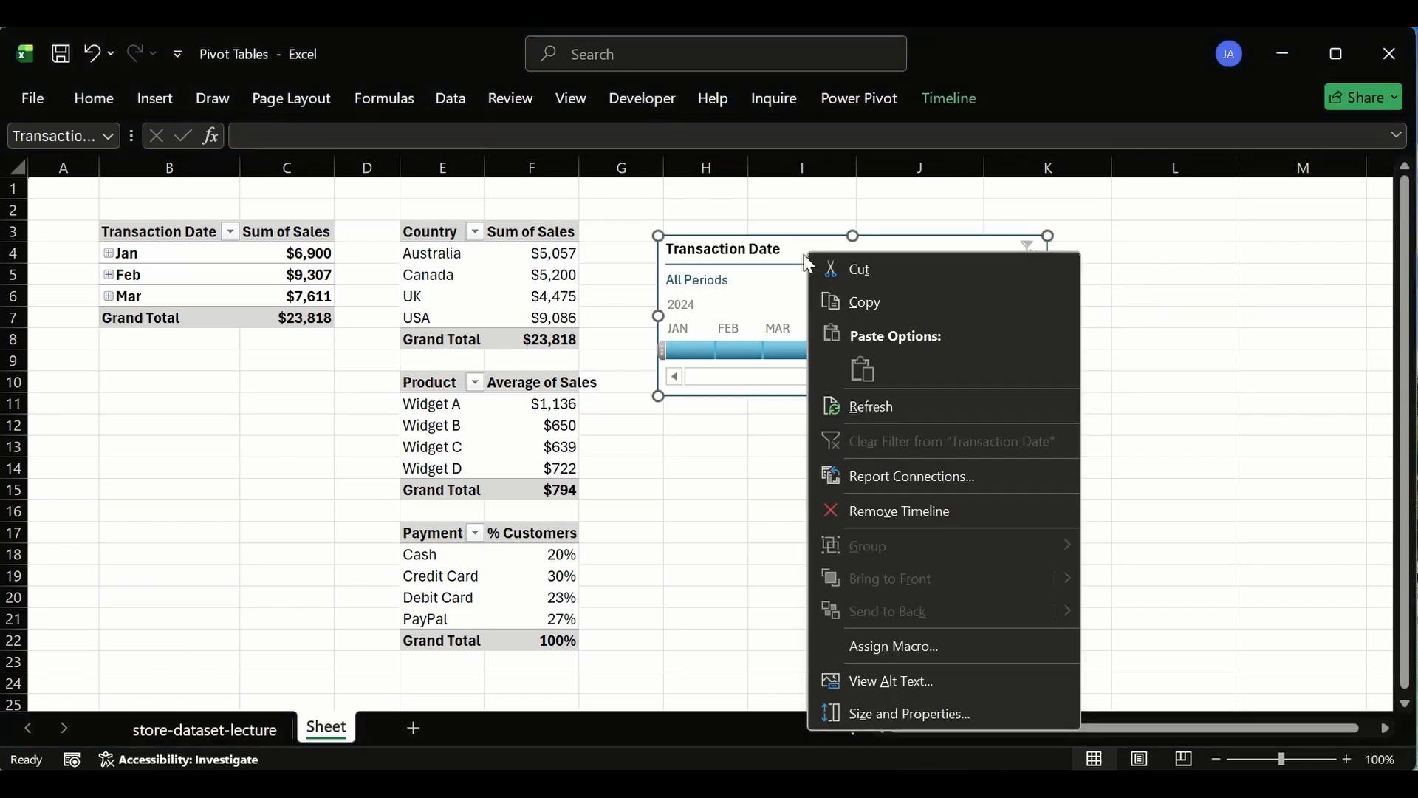
pyautogui.click(785, 238)
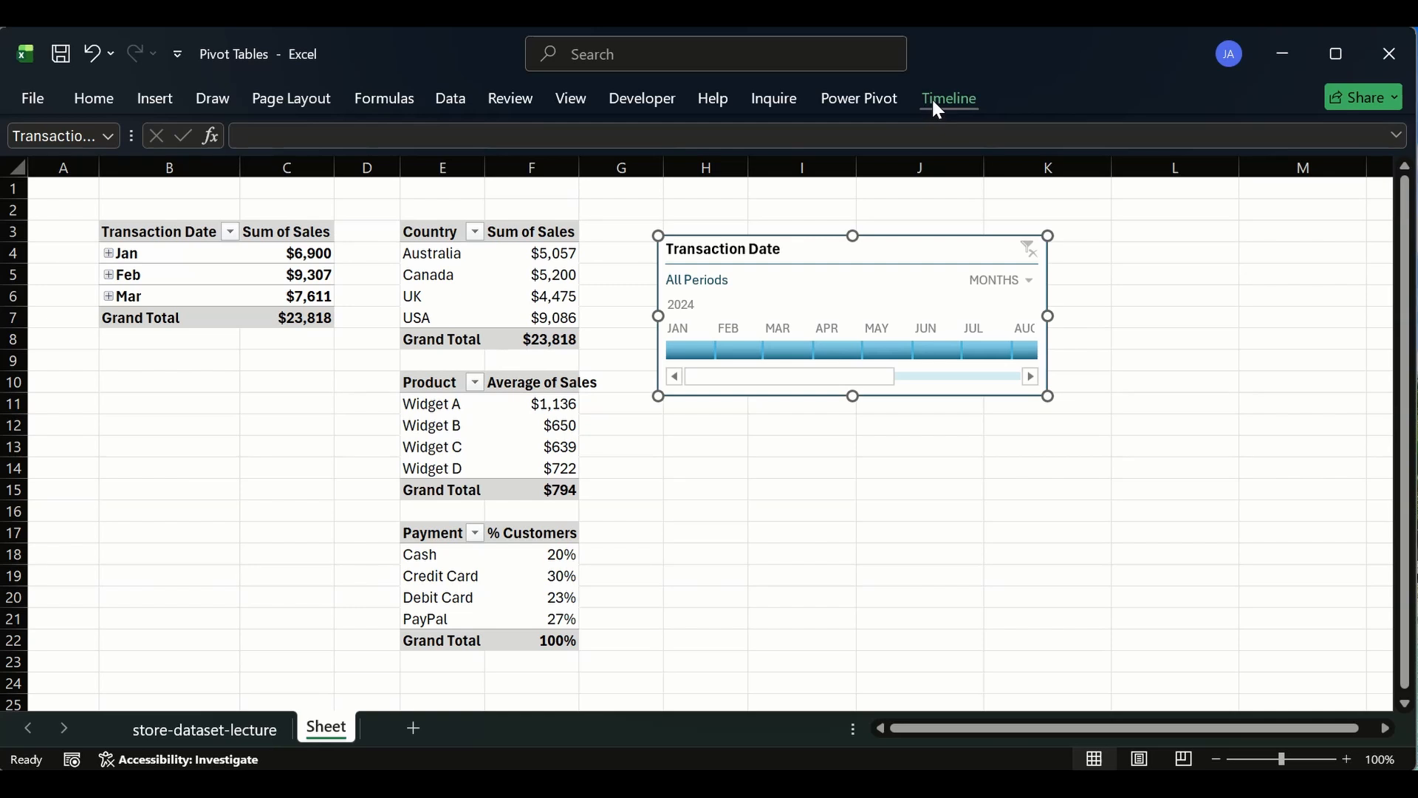
pyautogui.click(621, 212)
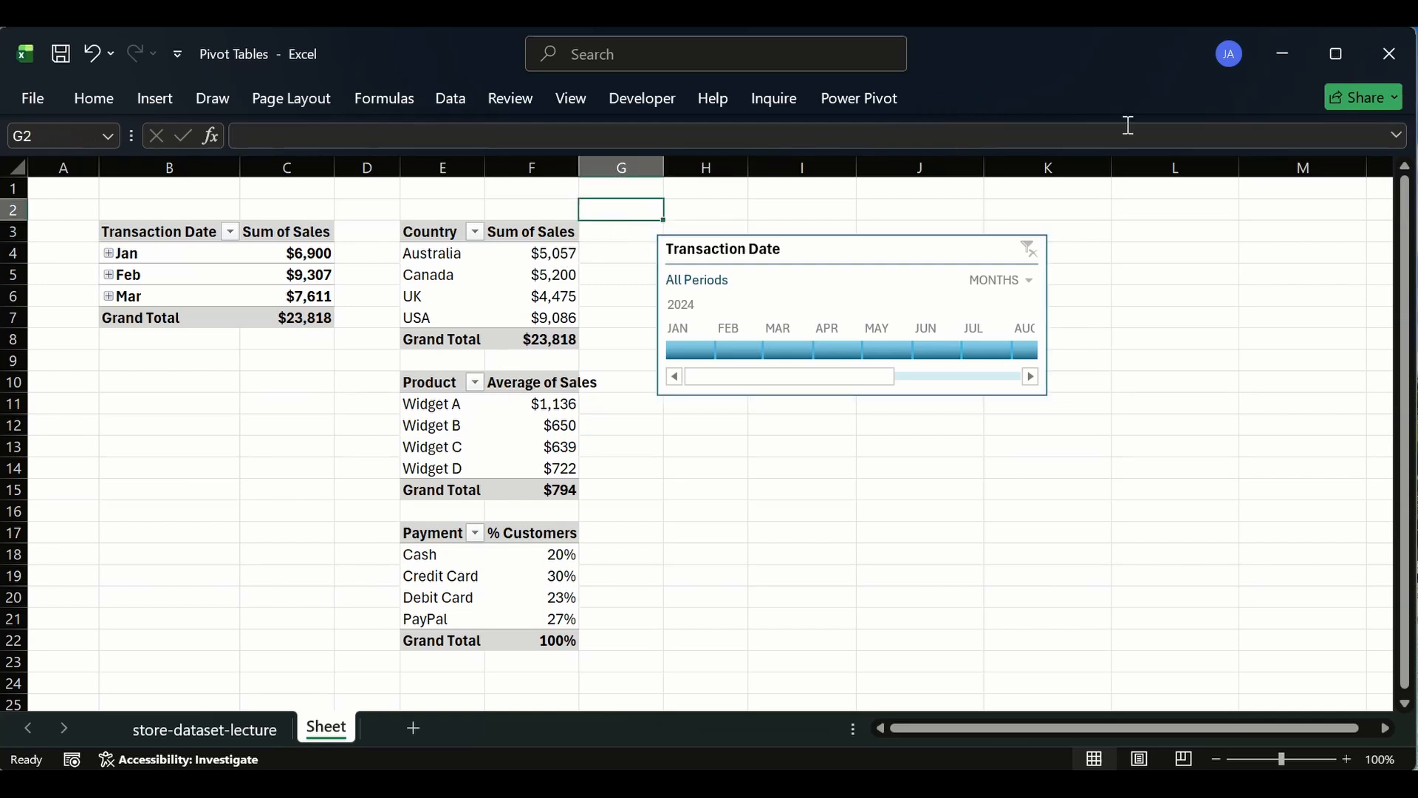
pyautogui.click(568, 234)
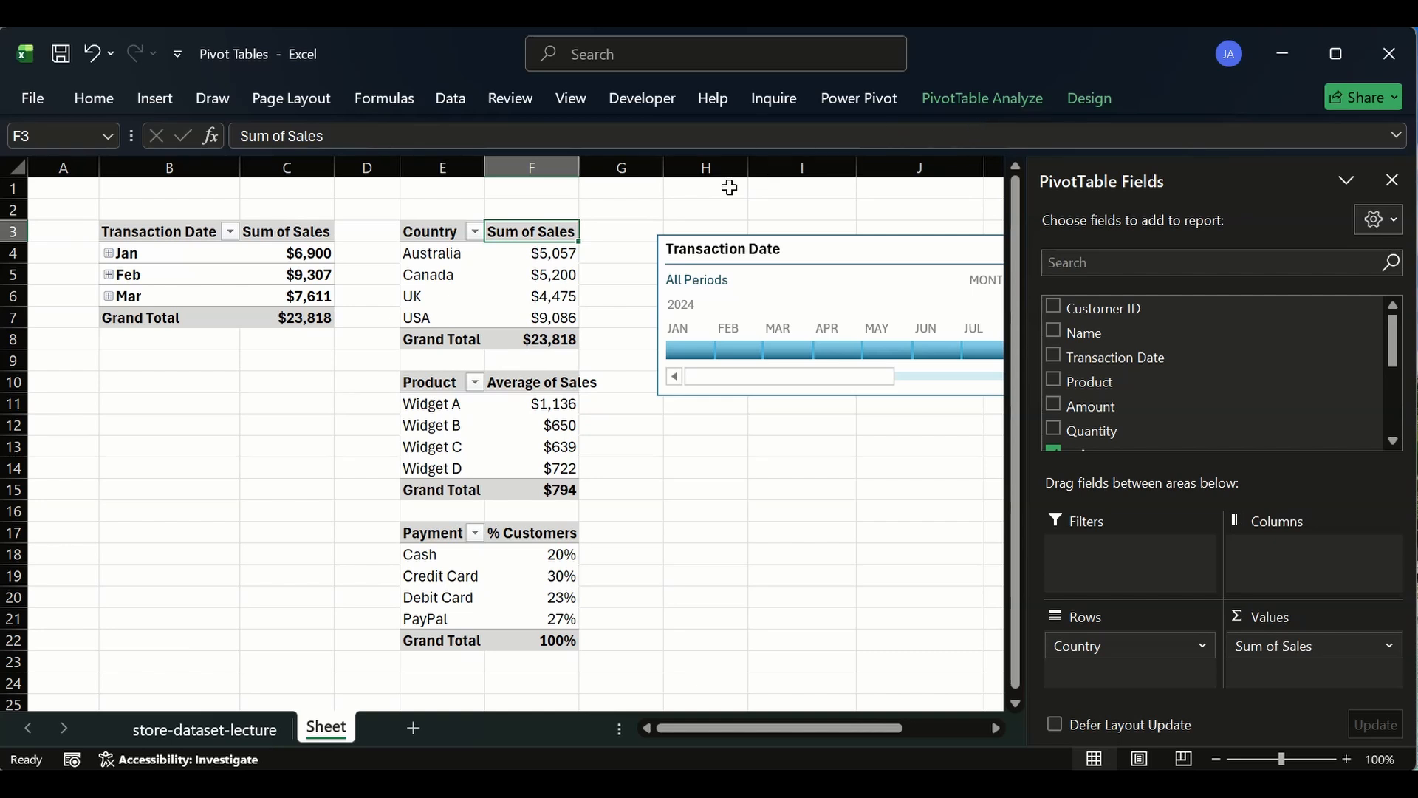
pyautogui.click(645, 208)
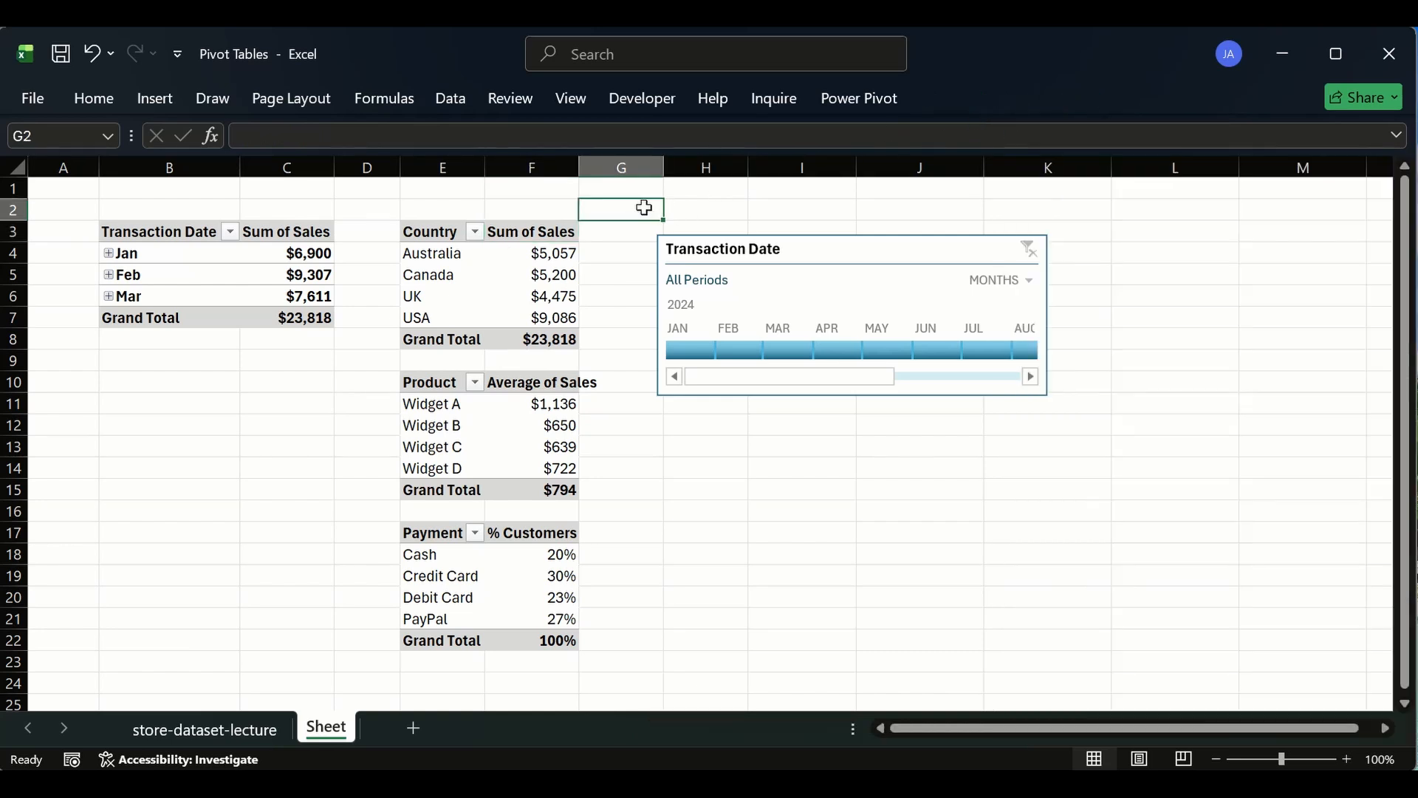
pyautogui.click(557, 235)
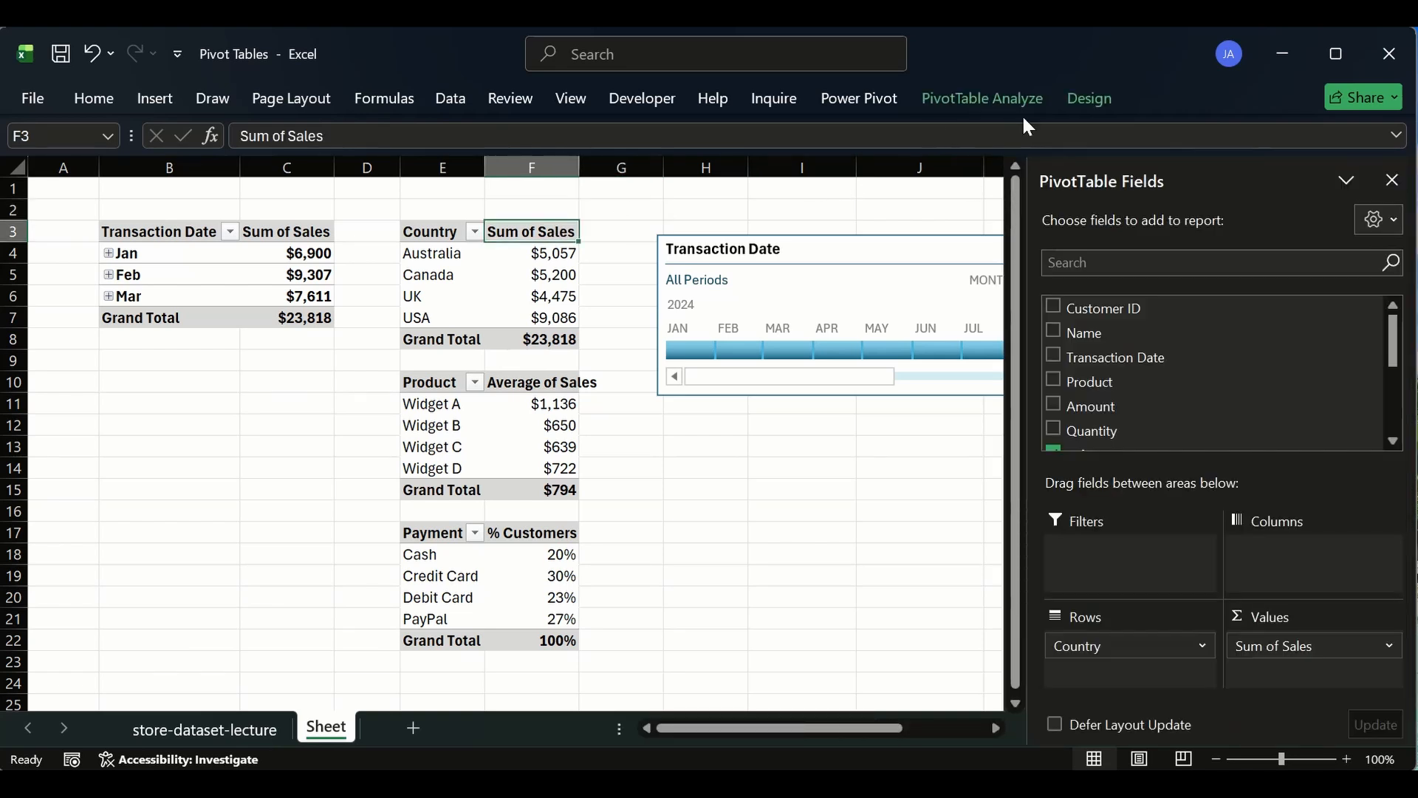
pyautogui.click(634, 250)
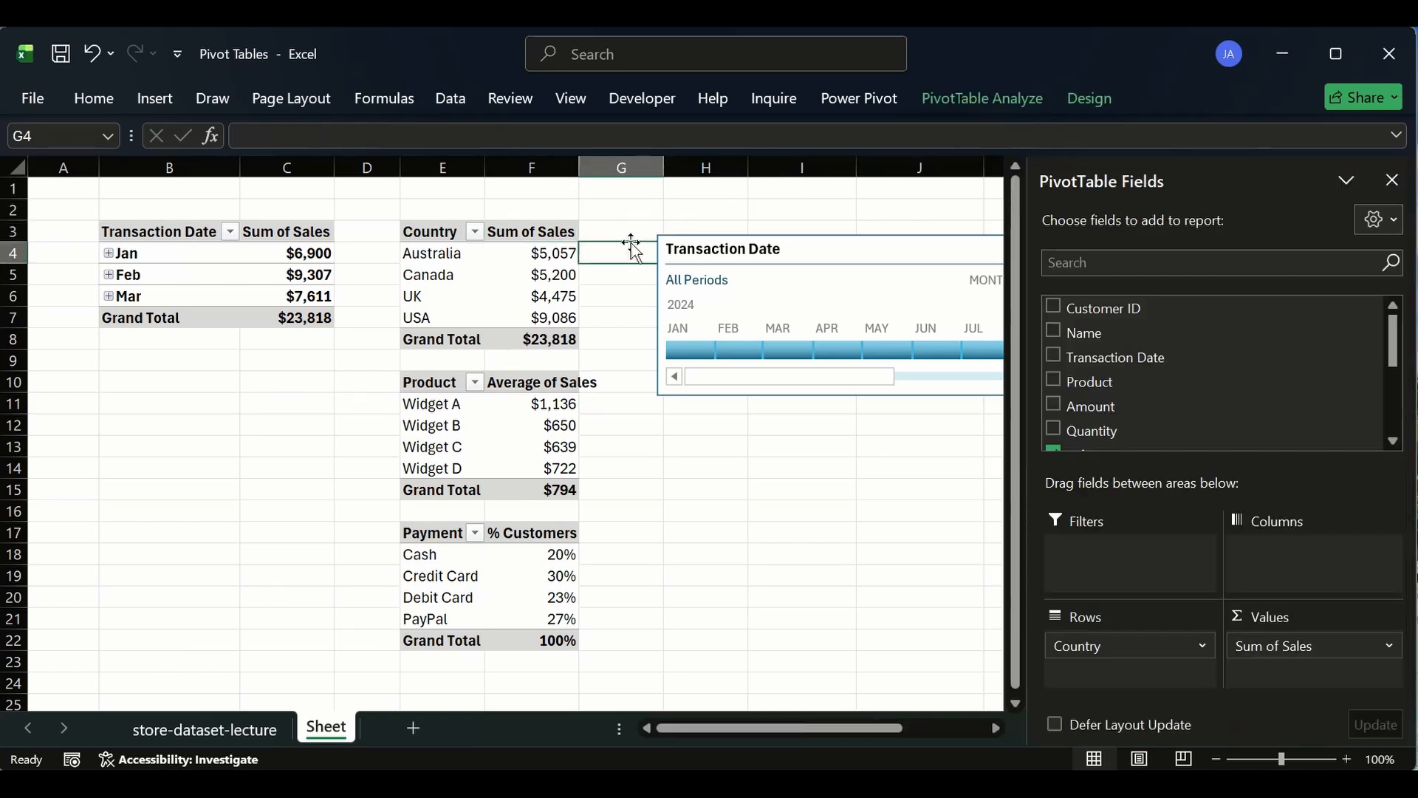
# - Review the timeline's report connections to see which pivot tables it is linked to
pyautogui.click(878, 245)
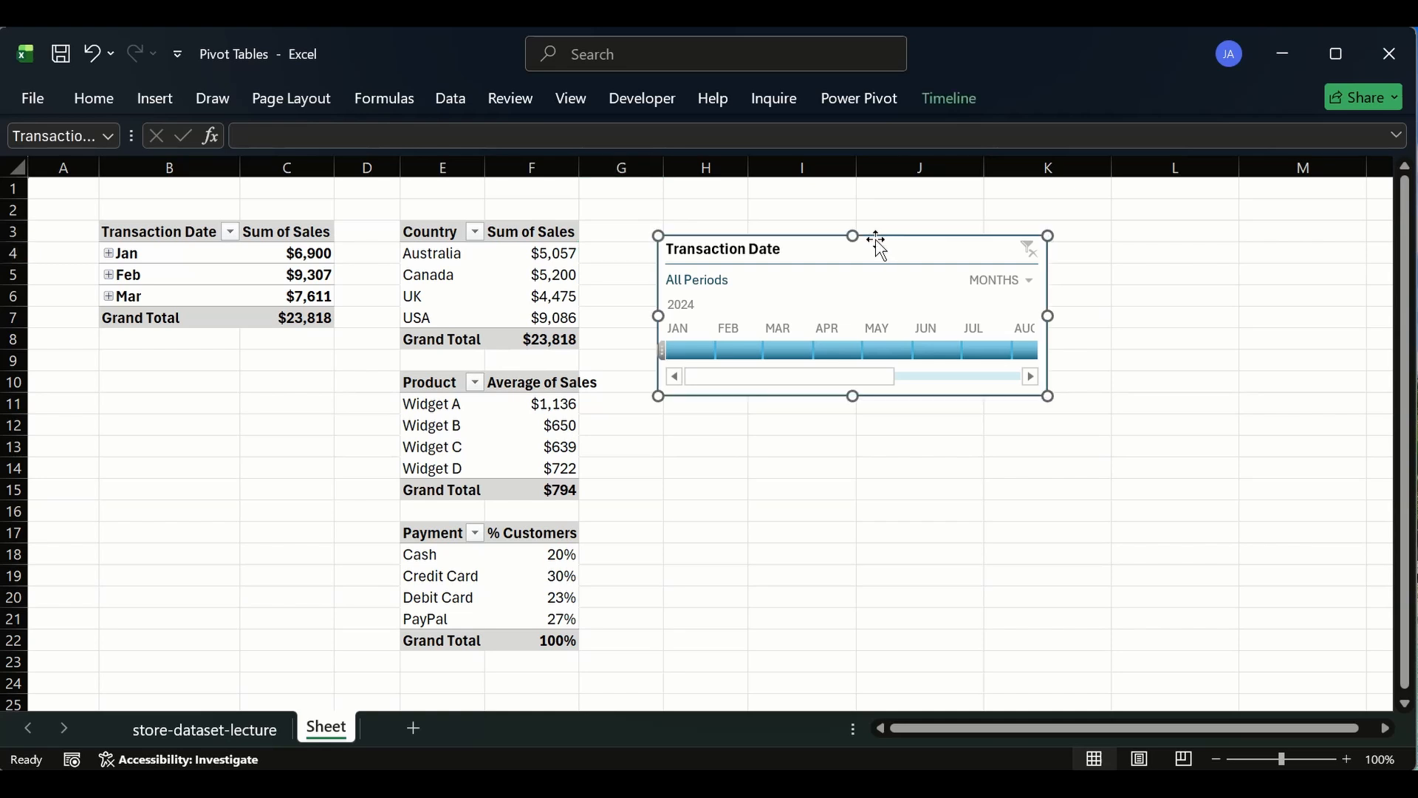
pyautogui.click(952, 97)
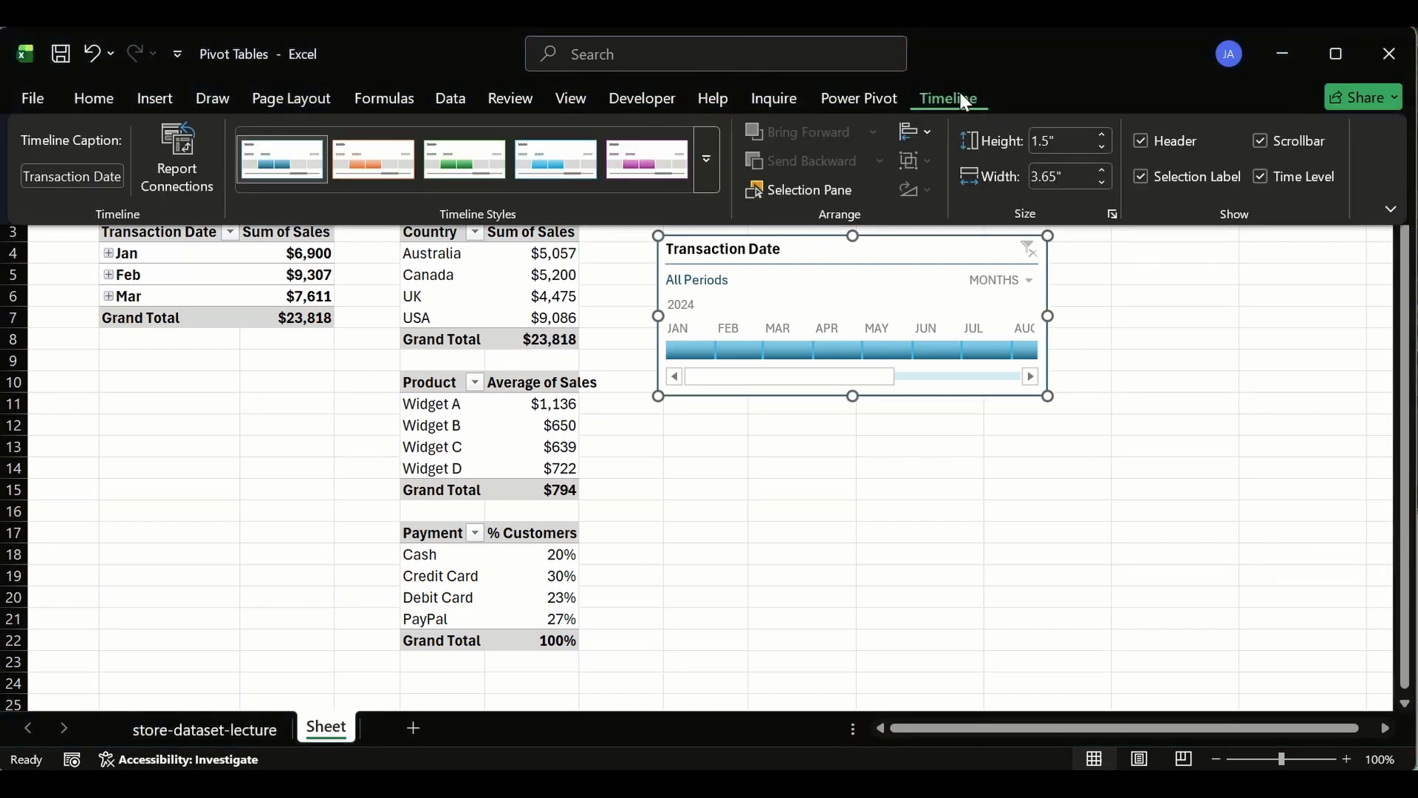
pyautogui.click(178, 153)
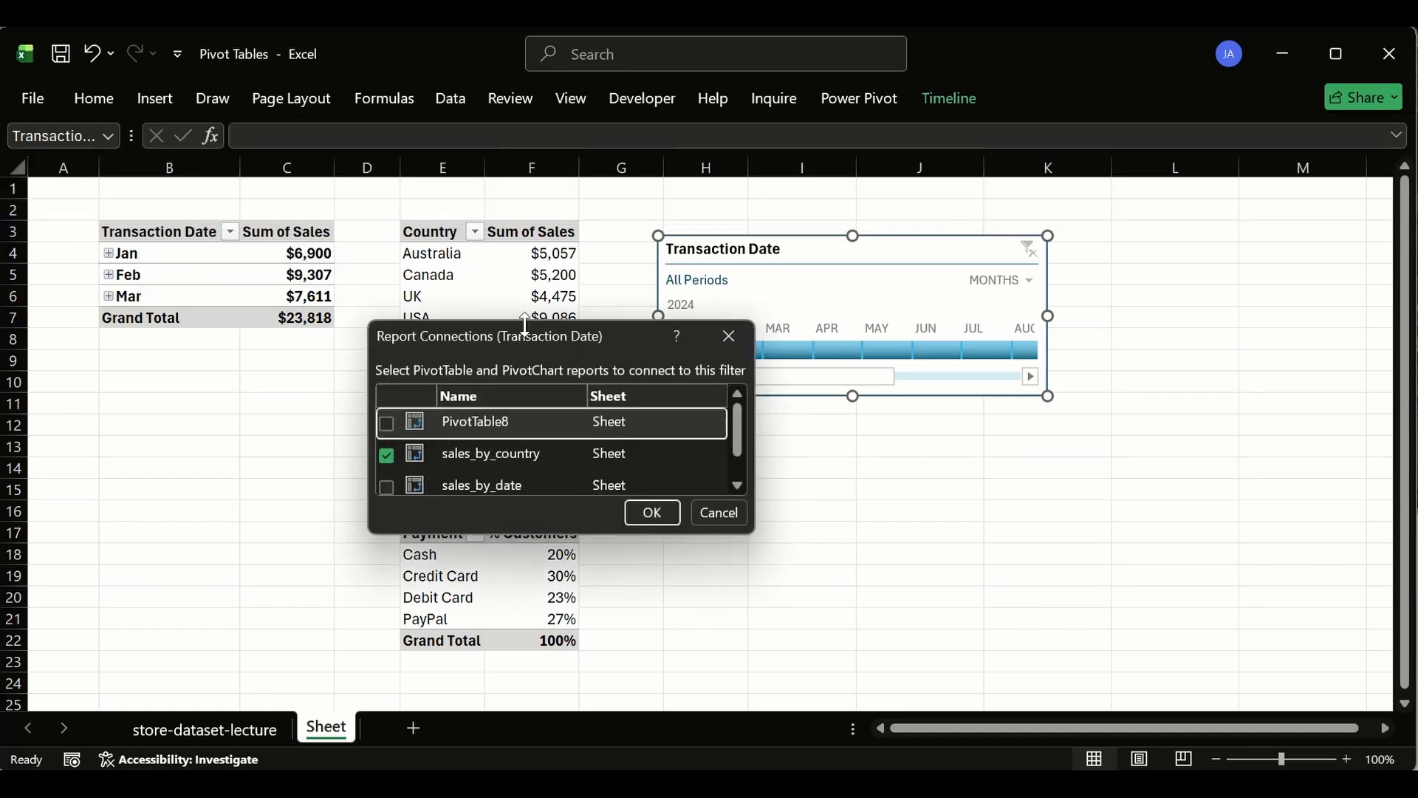
pyautogui.moveTo(525, 325); pyautogui.dragTo(529, 200)
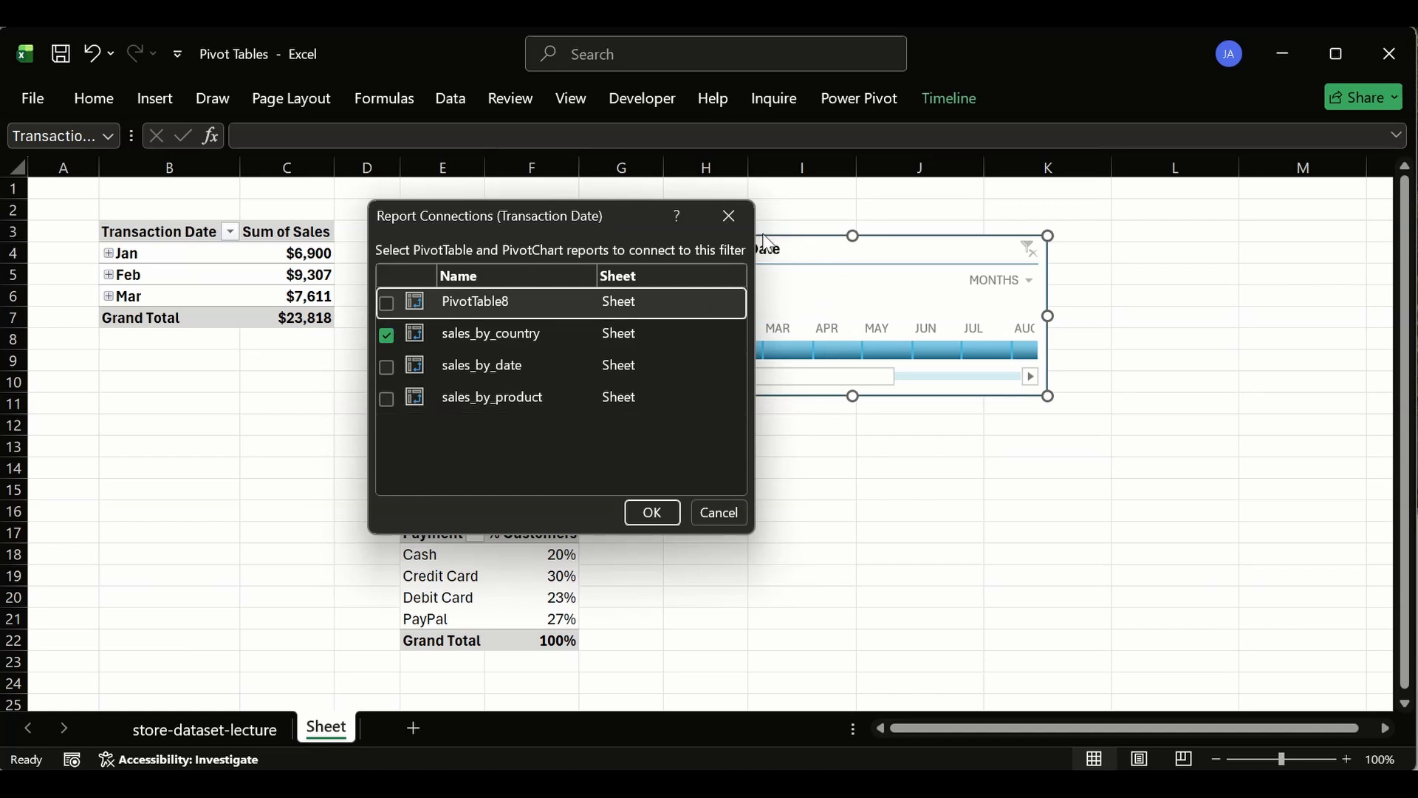
pyautogui.click(739, 217)
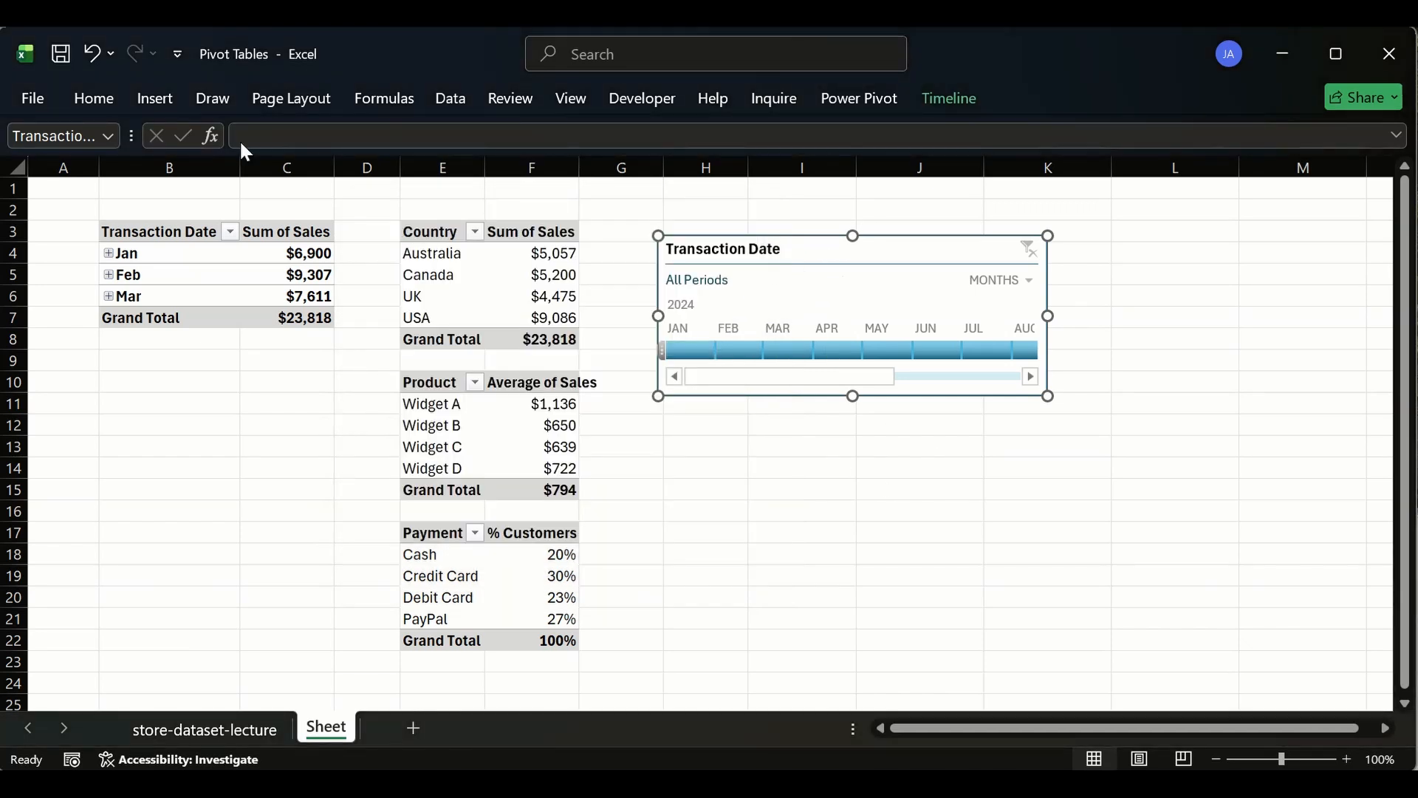
pyautogui.rightClick(818, 246)
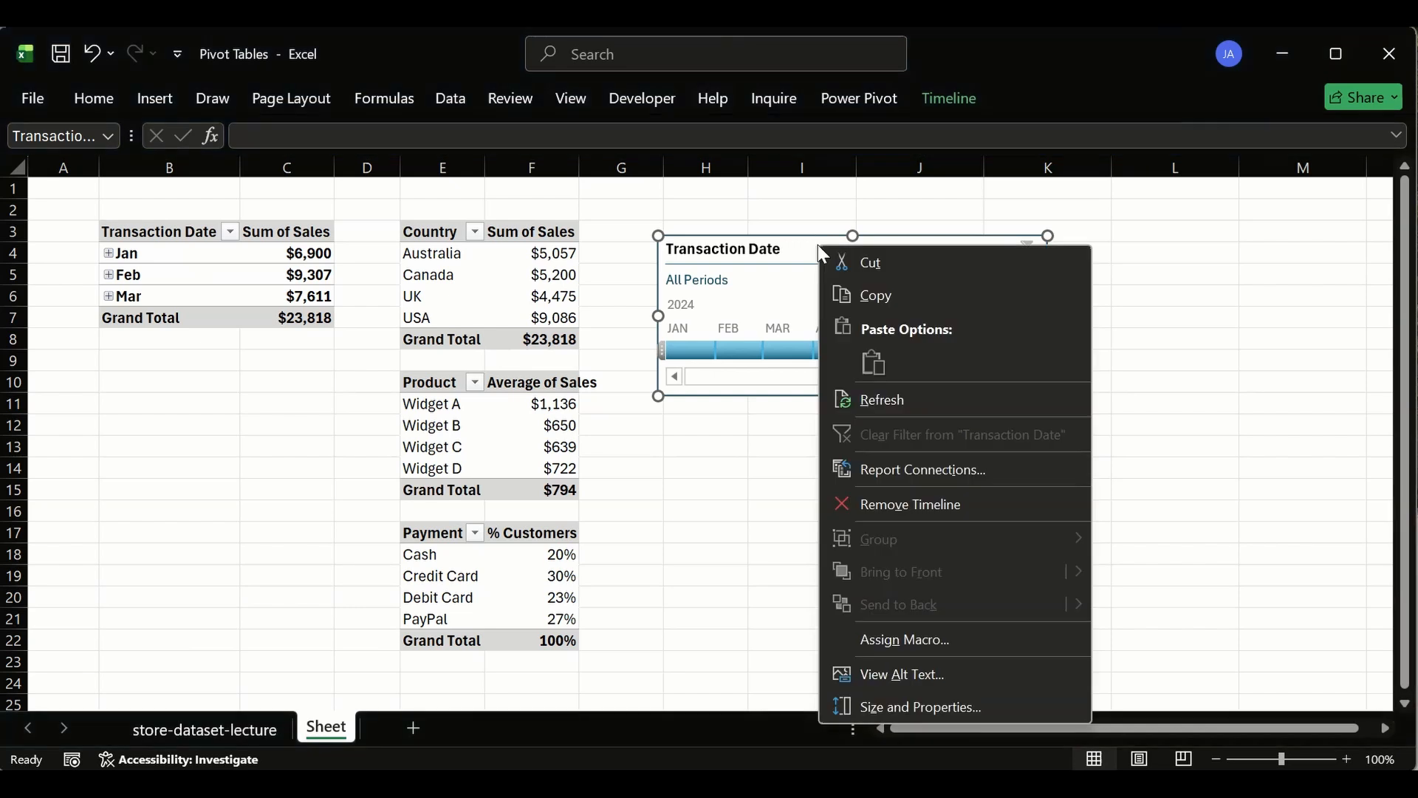
pyautogui.click(907, 470)
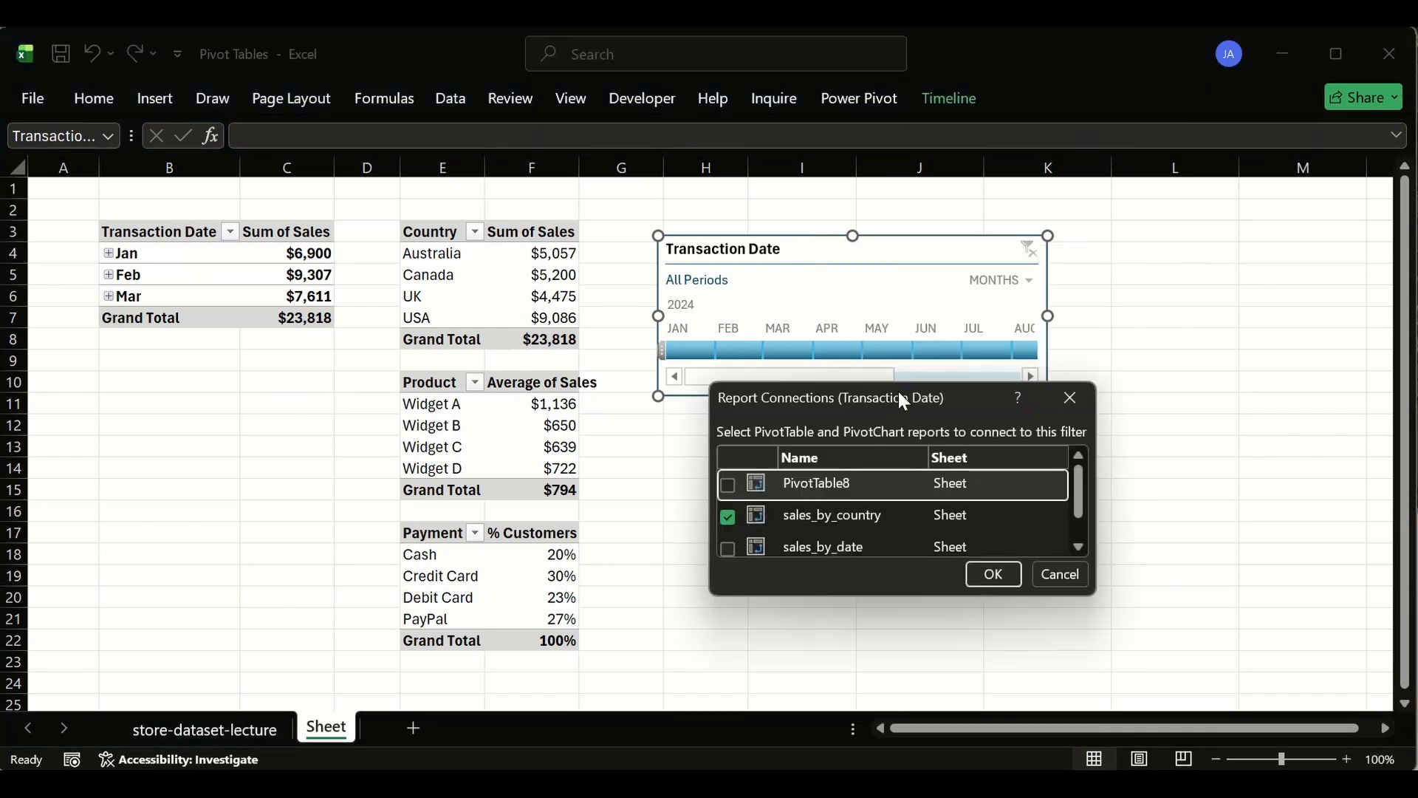
pyautogui.moveTo(898, 382); pyautogui.dragTo(1104, 382)
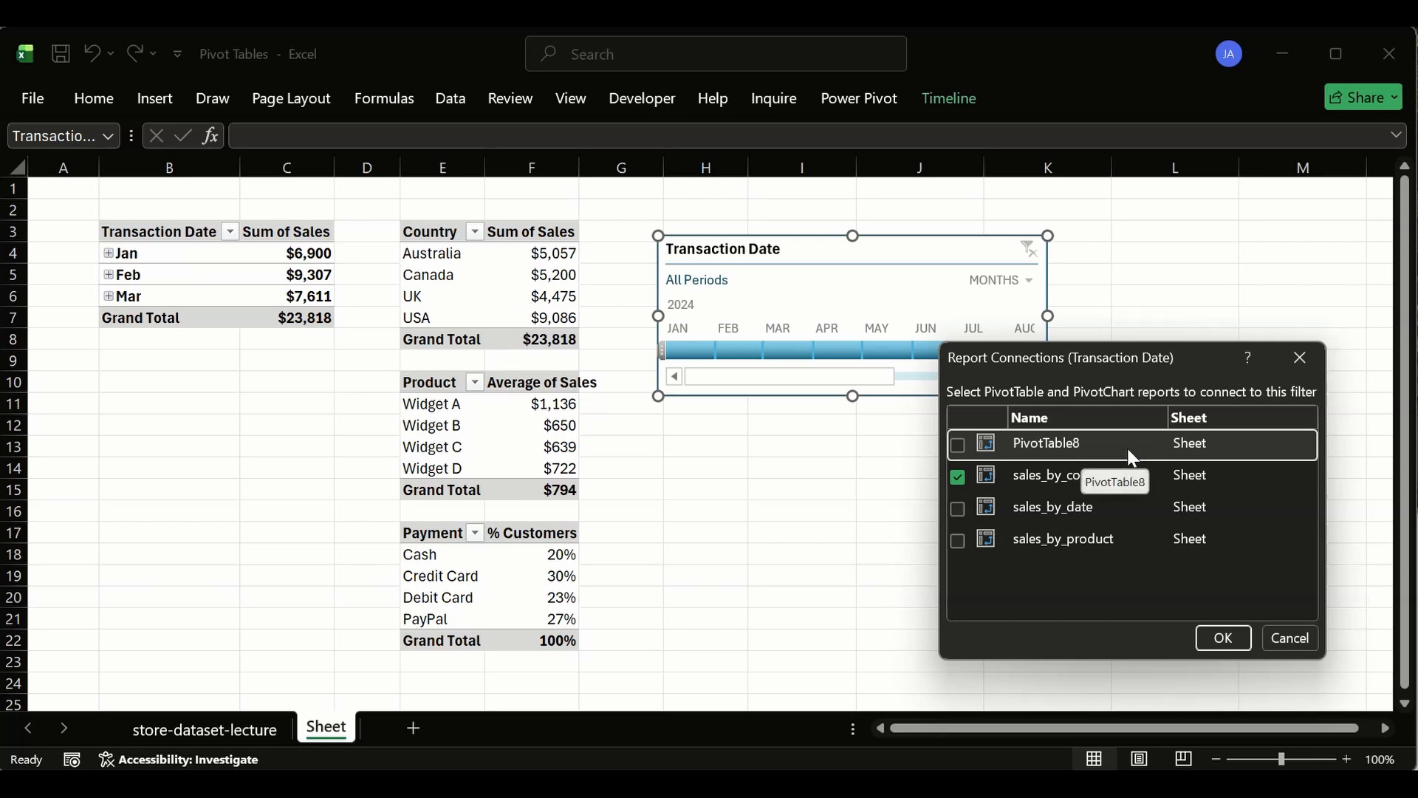
pyautogui.click(1300, 357)
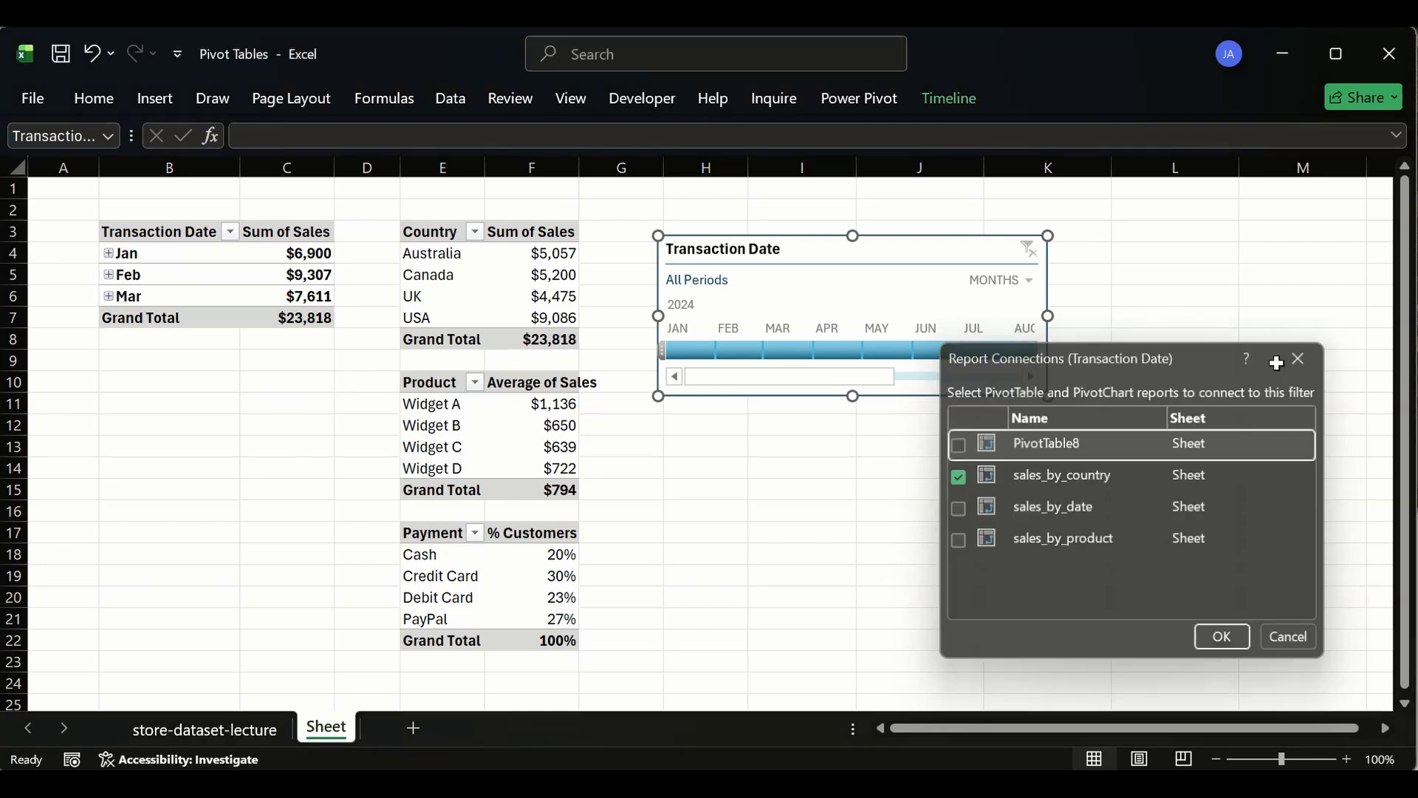
# - Rename the payment method pivot table to %customer_by_paymentMethod
pyautogui.click(433, 532)
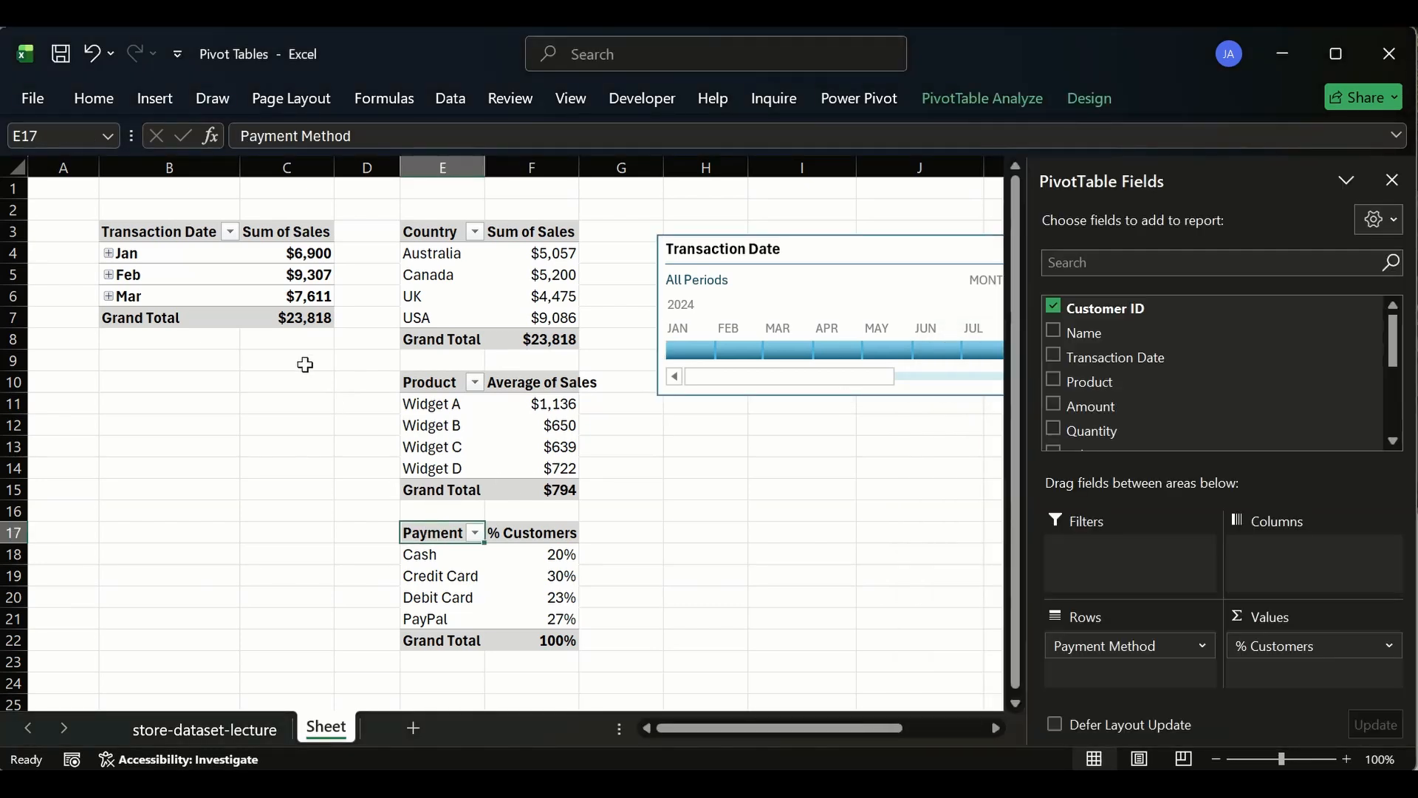
pyautogui.click(975, 101)
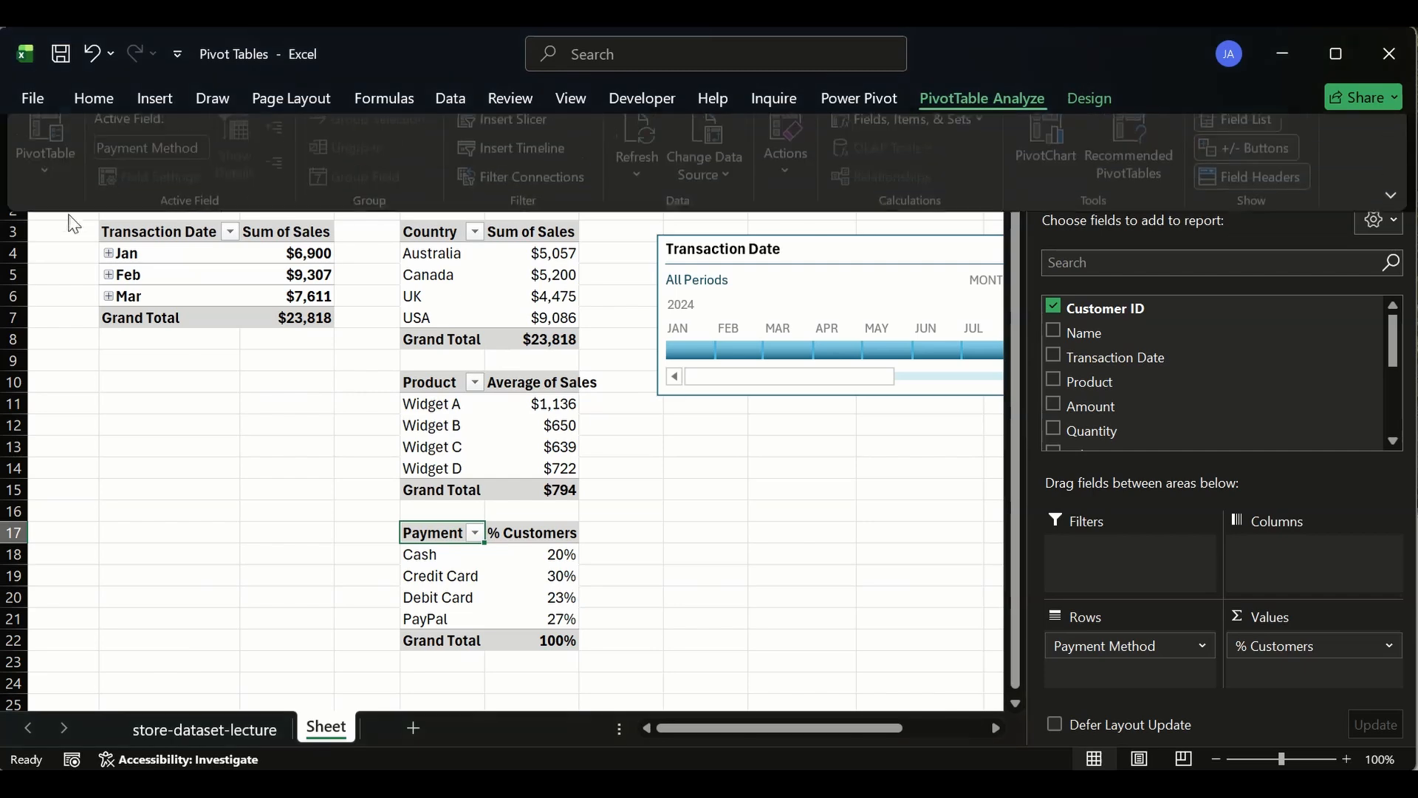
pyautogui.click(30, 188)
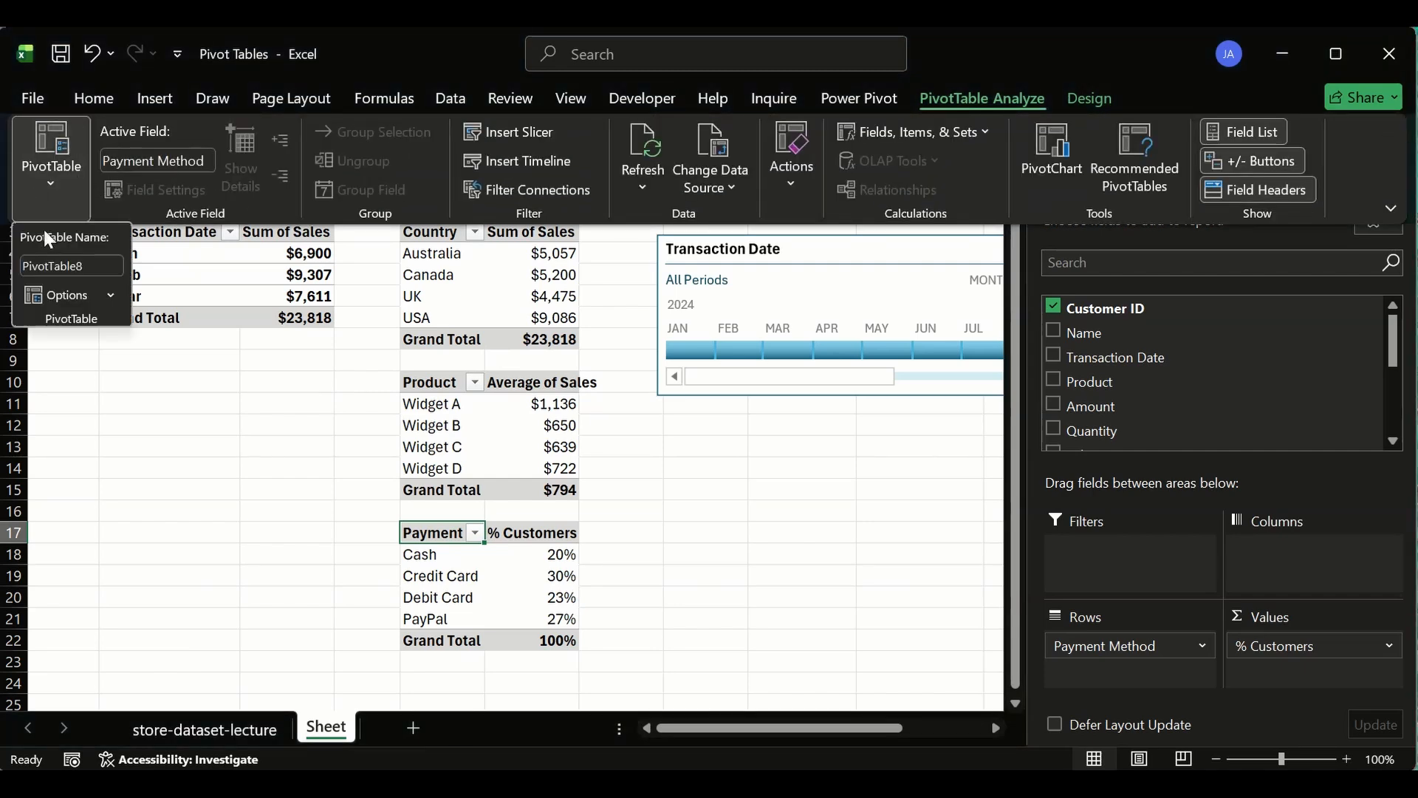
pyautogui.click(96, 264)
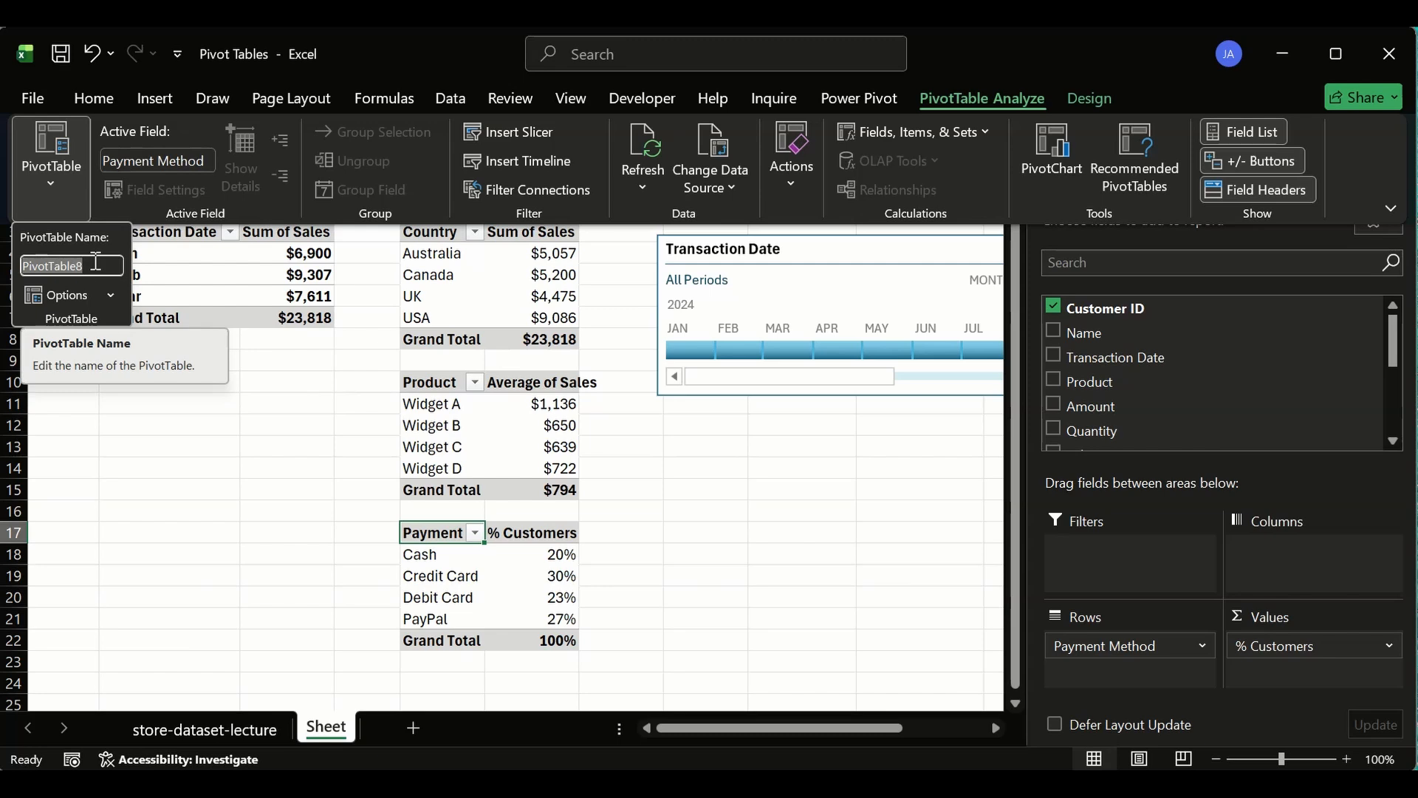
pyautogui.write('%')
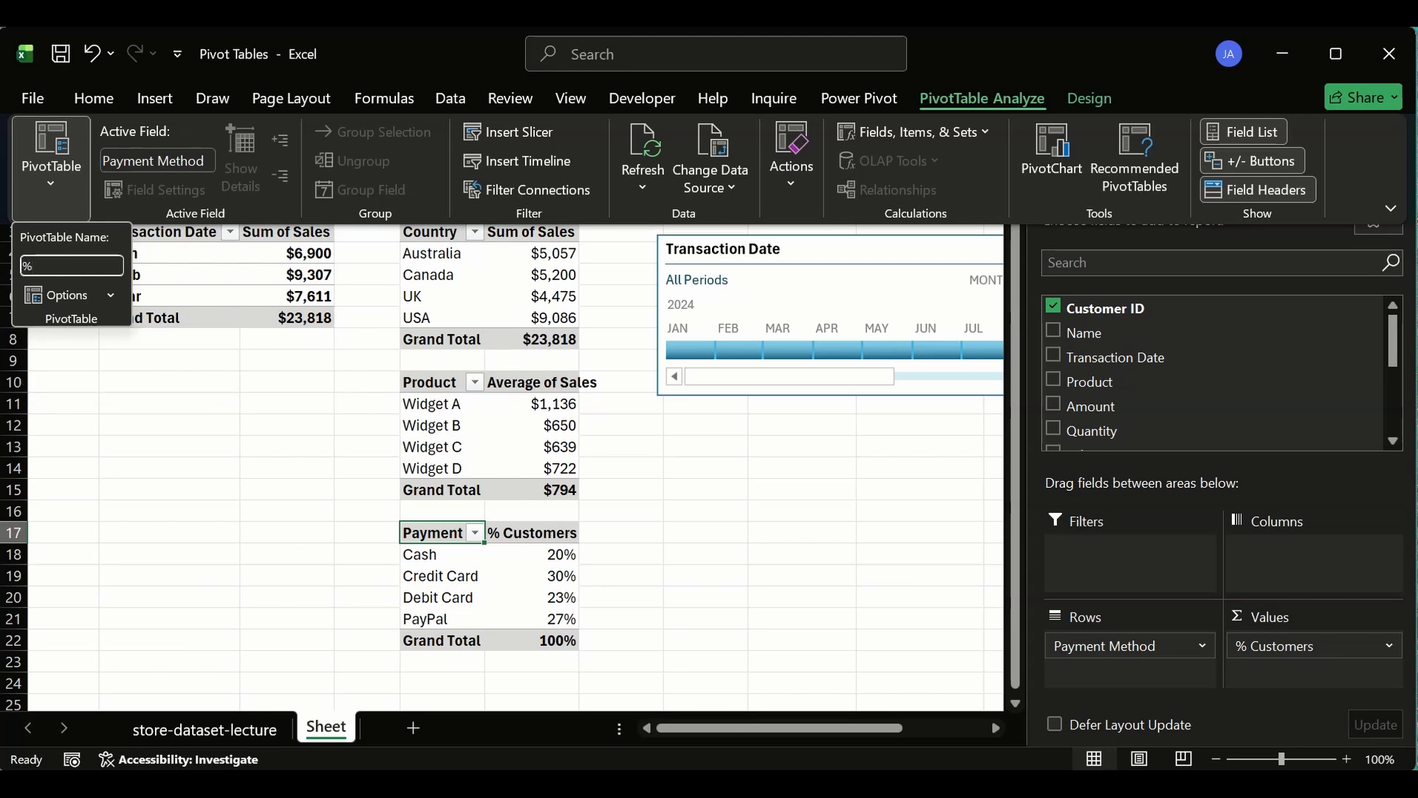
pyautogui.write('customer')
pyautogui.write('_by_payment_')
pyautogui.write('Metho')
pyautogui.write('d')
pyautogui.press('Return')
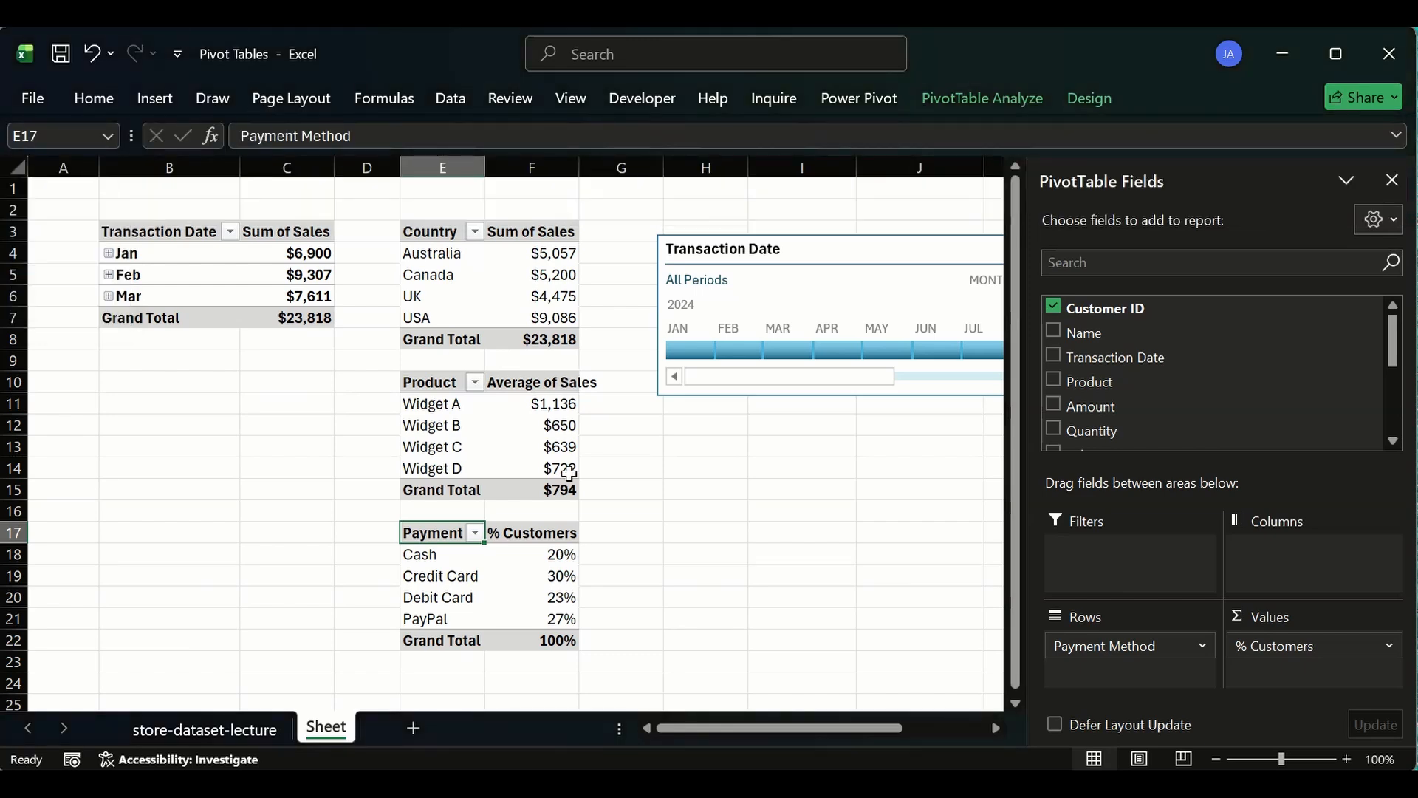
# - Widen columns E and F so the pivot table headers fit
pyautogui.click(607, 550)
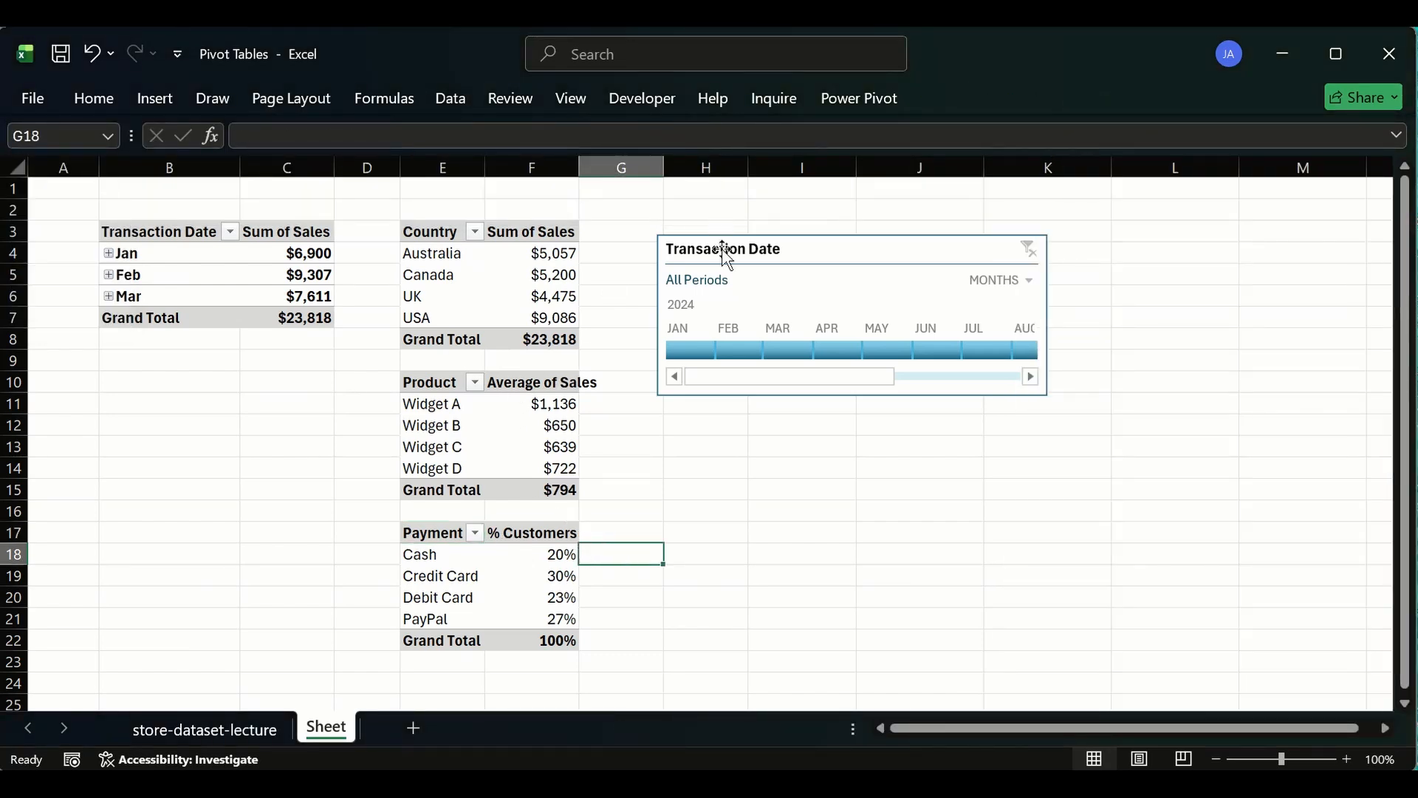
pyautogui.click(744, 251)
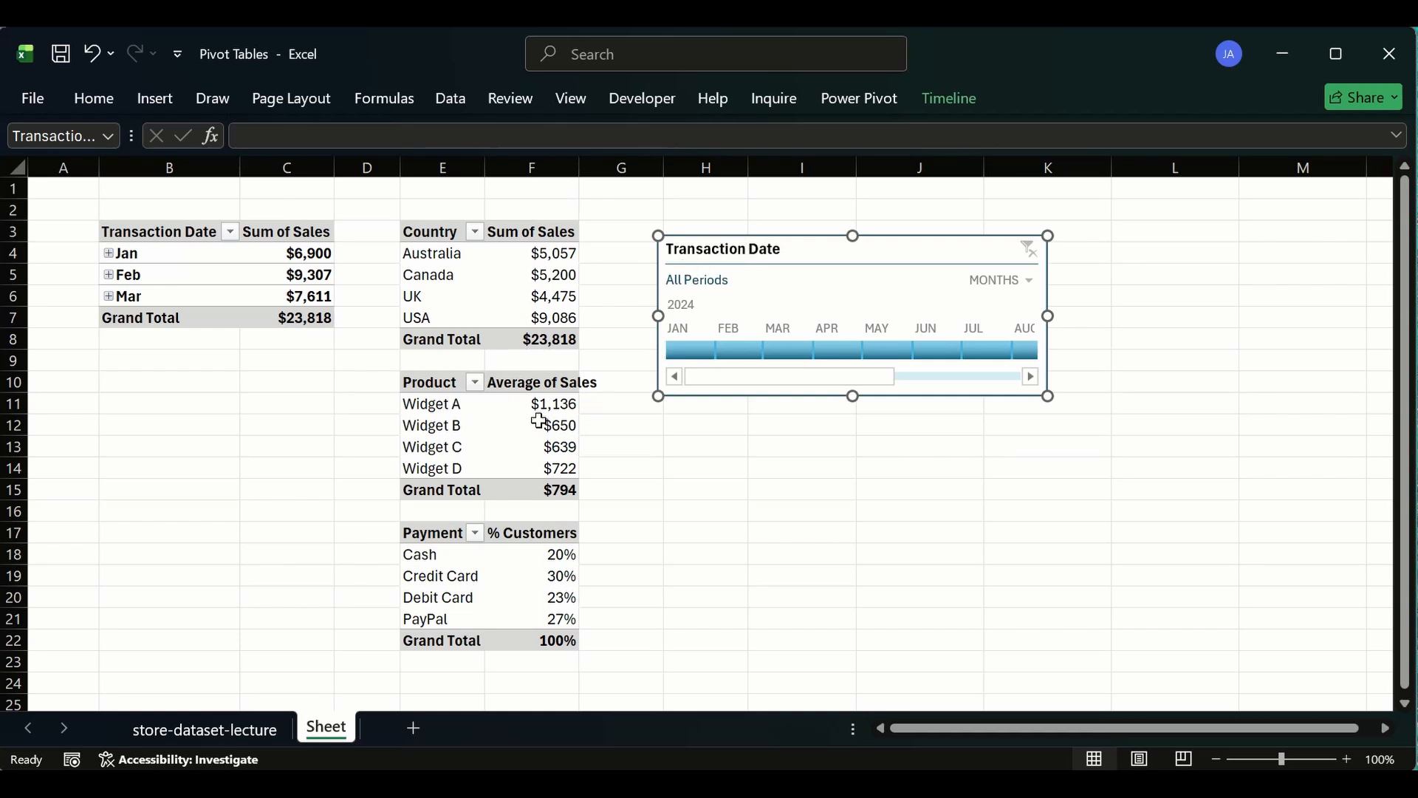
pyautogui.moveTo(514, 418)
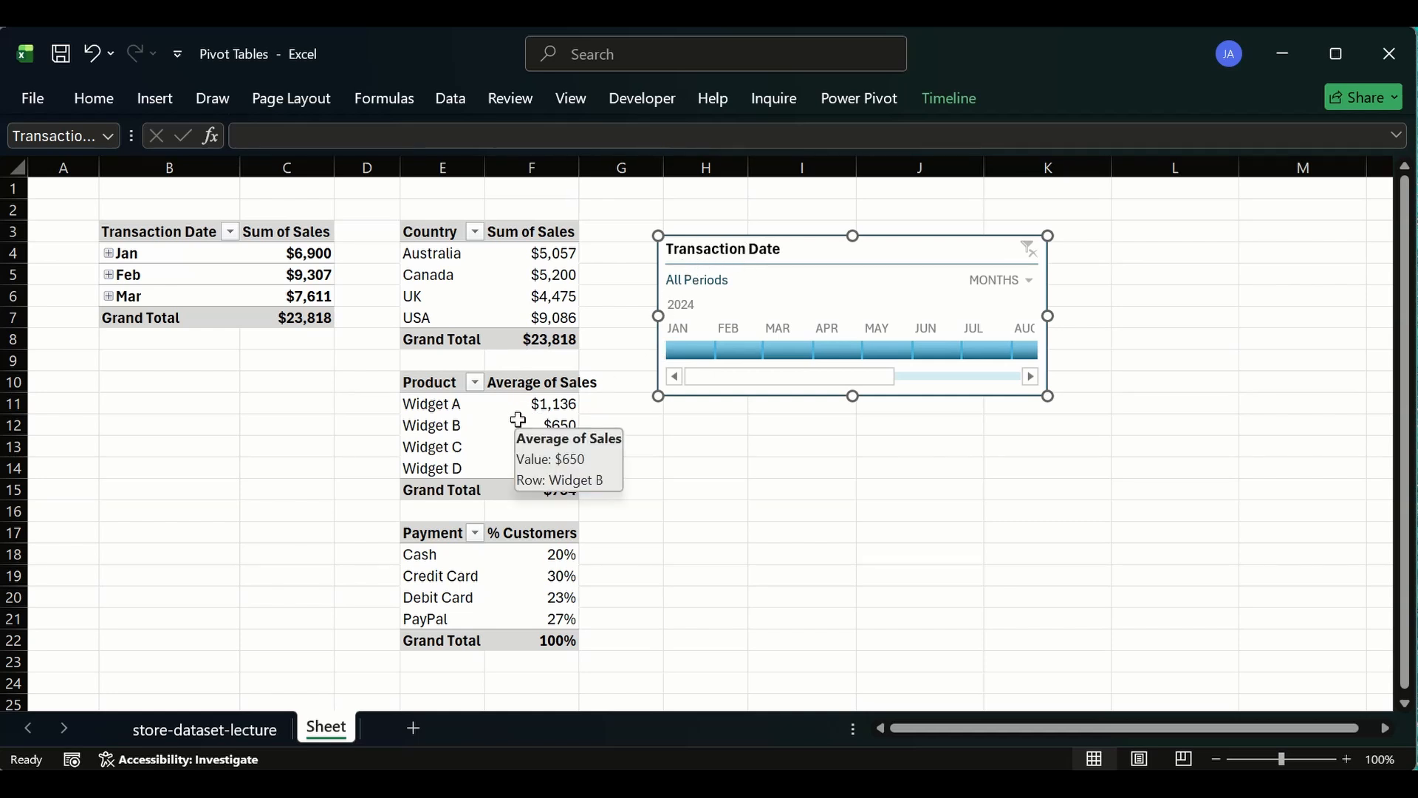
pyautogui.click(580, 162)
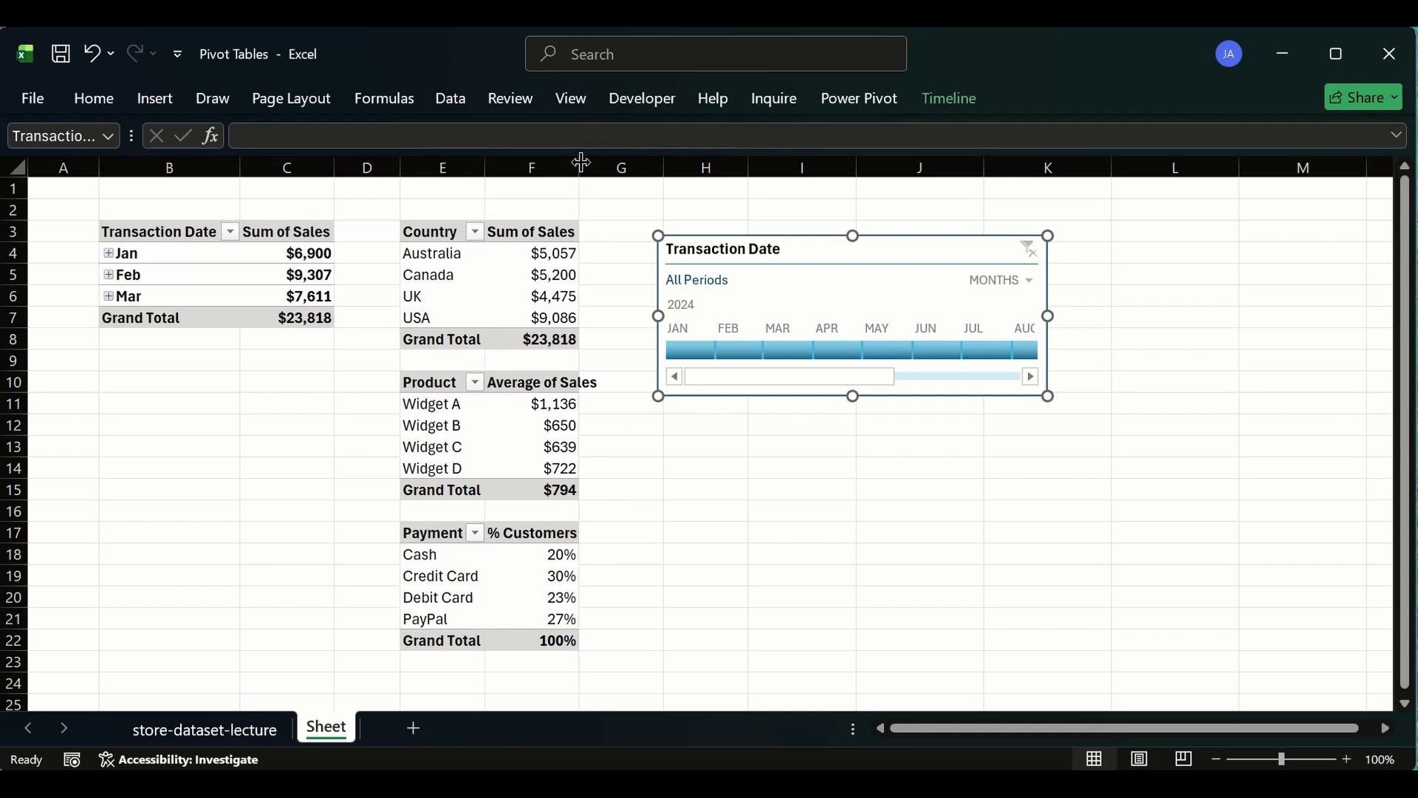
pyautogui.moveTo(582, 162); pyautogui.dragTo(603, 162)
pyautogui.click(455, 529)
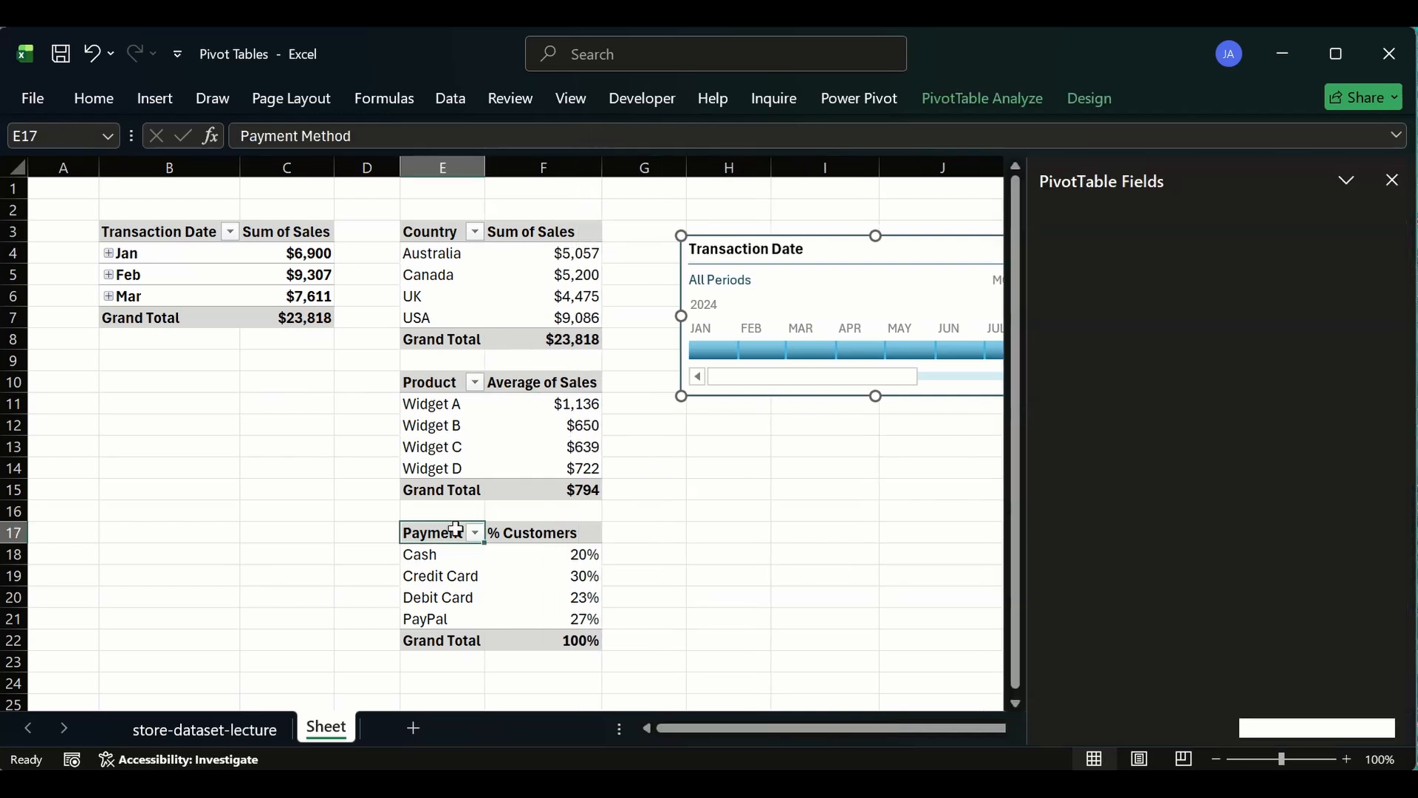
pyautogui.moveTo(484, 164); pyautogui.dragTo(521, 164)
pyautogui.click(724, 484)
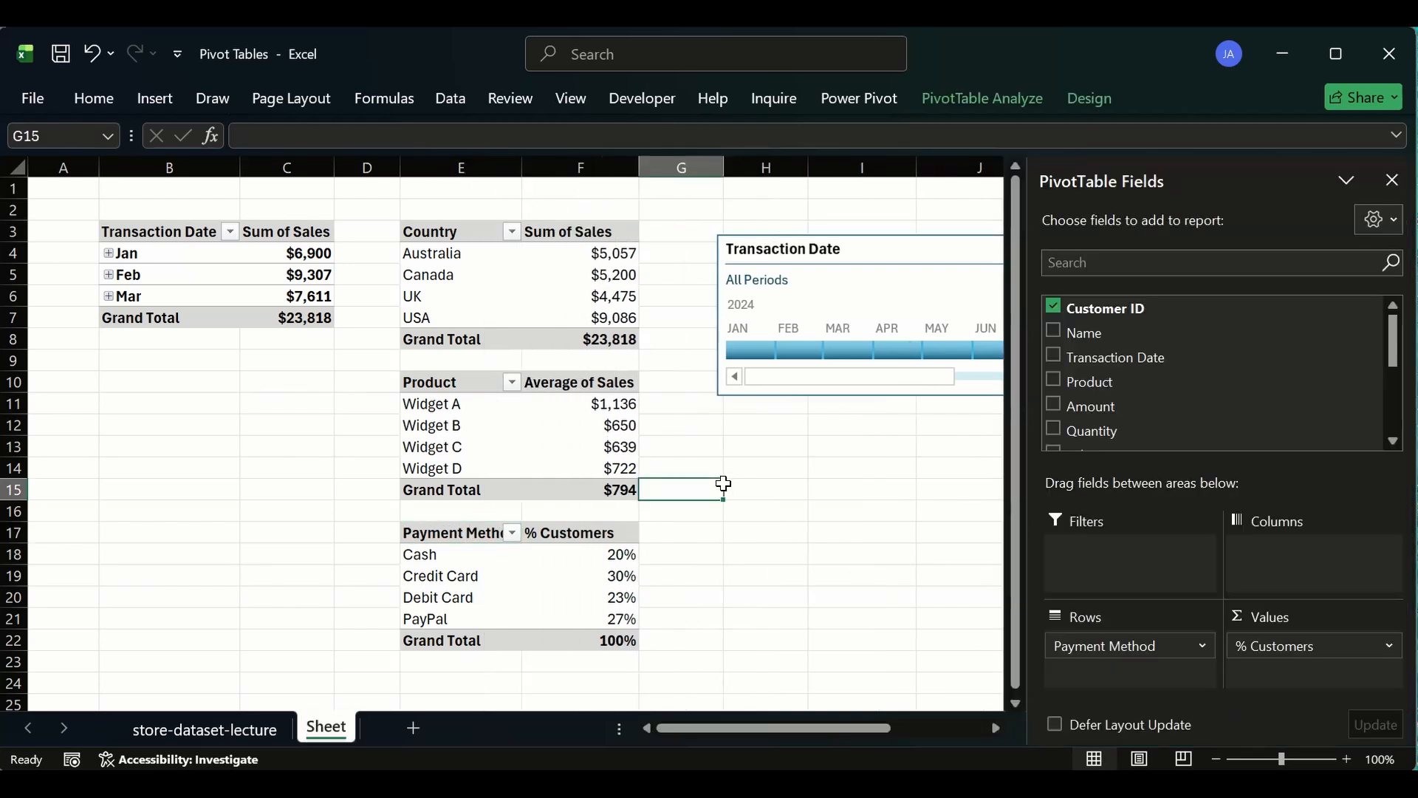
# - Connect the Transaction Date timeline to all four pivot tables in its report connections
pyautogui.rightClick(862, 254)
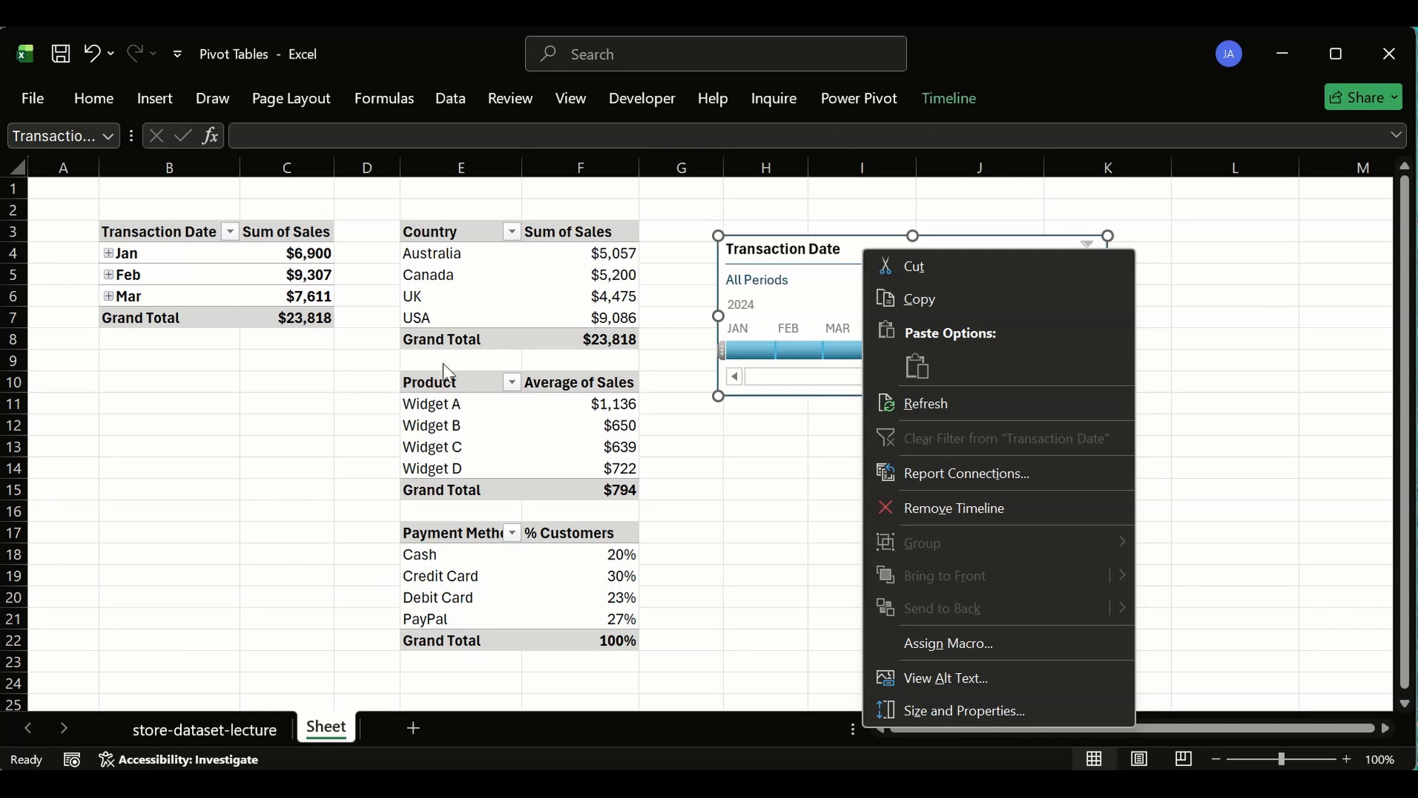
pyautogui.click(854, 249)
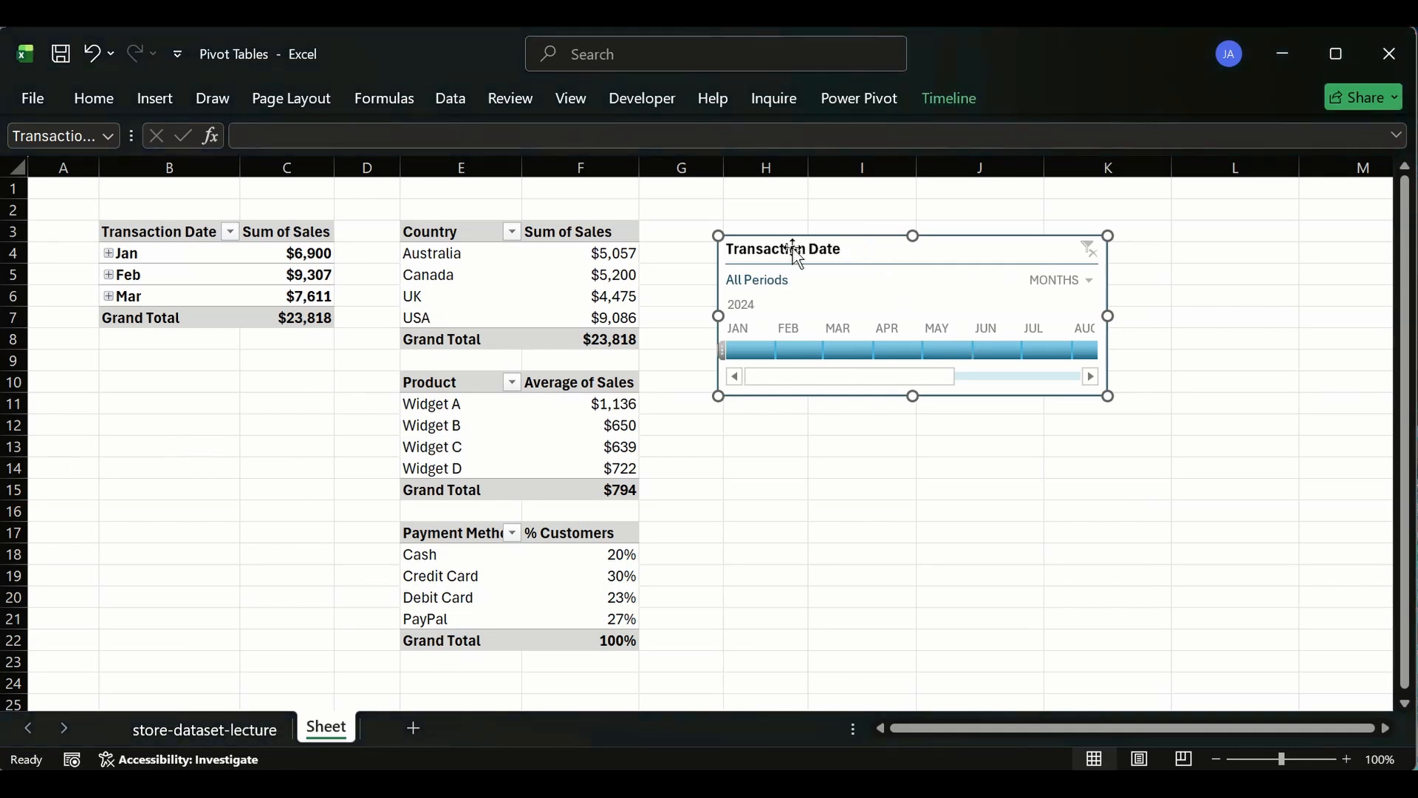
pyautogui.rightClick(901, 251)
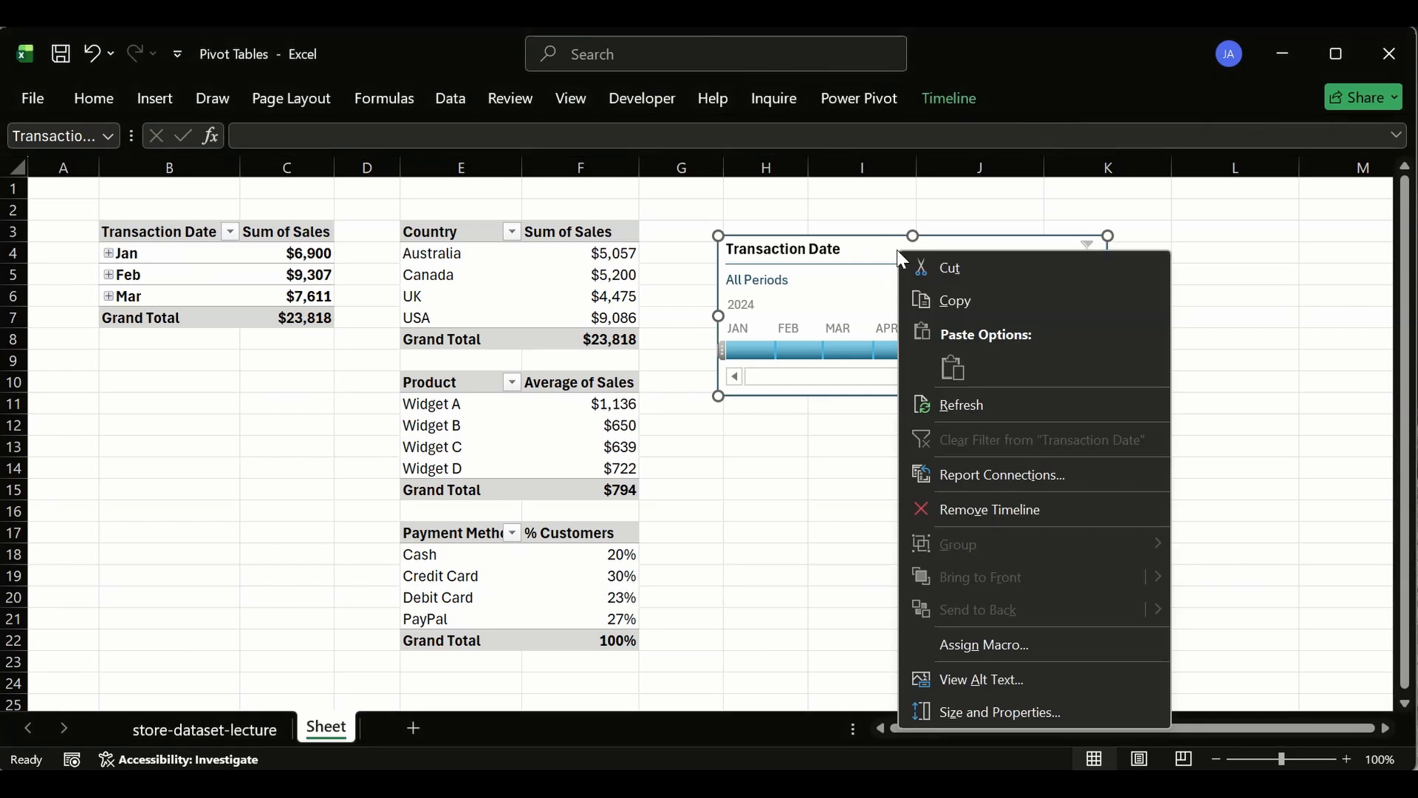
pyautogui.click(973, 474)
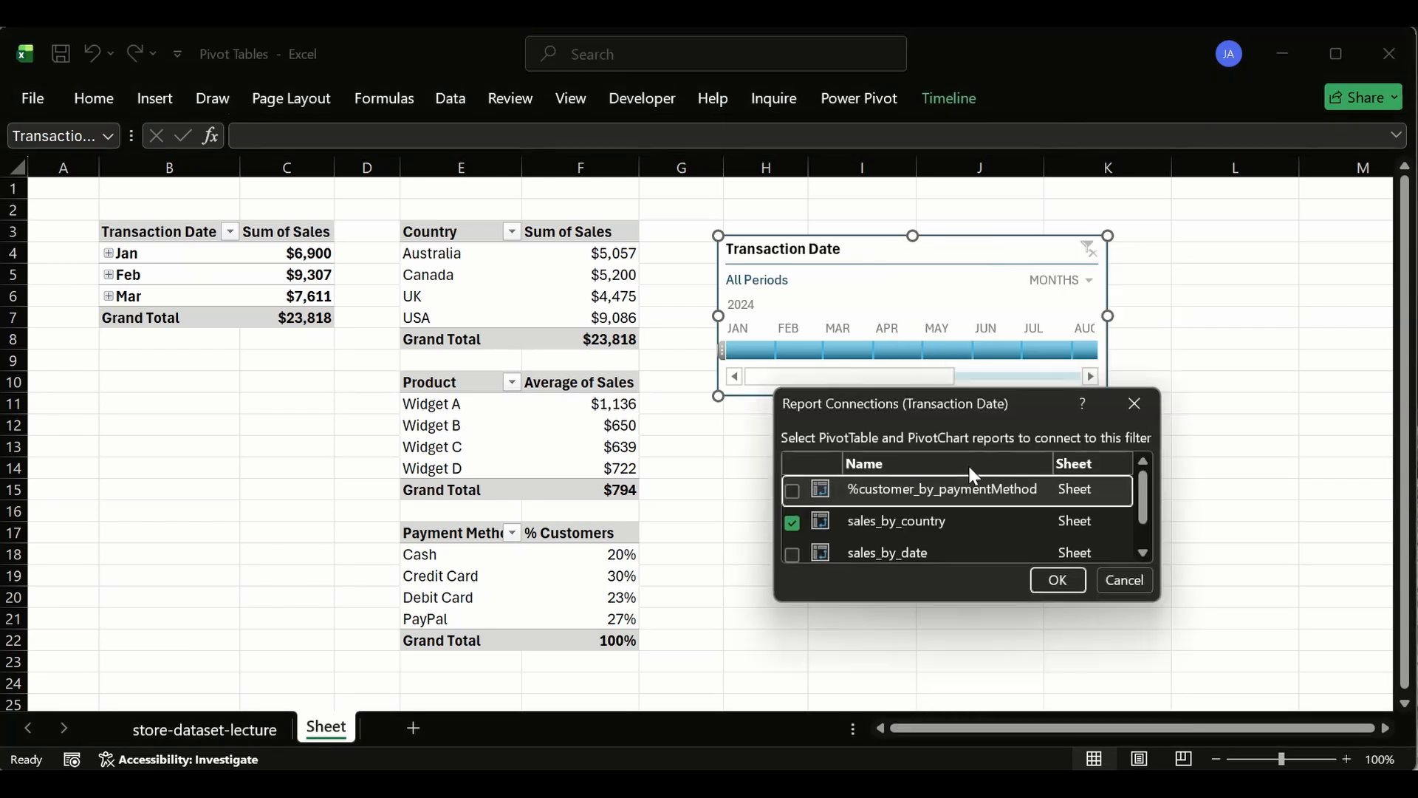
pyautogui.moveTo(1000, 389); pyautogui.dragTo(1001, 212)
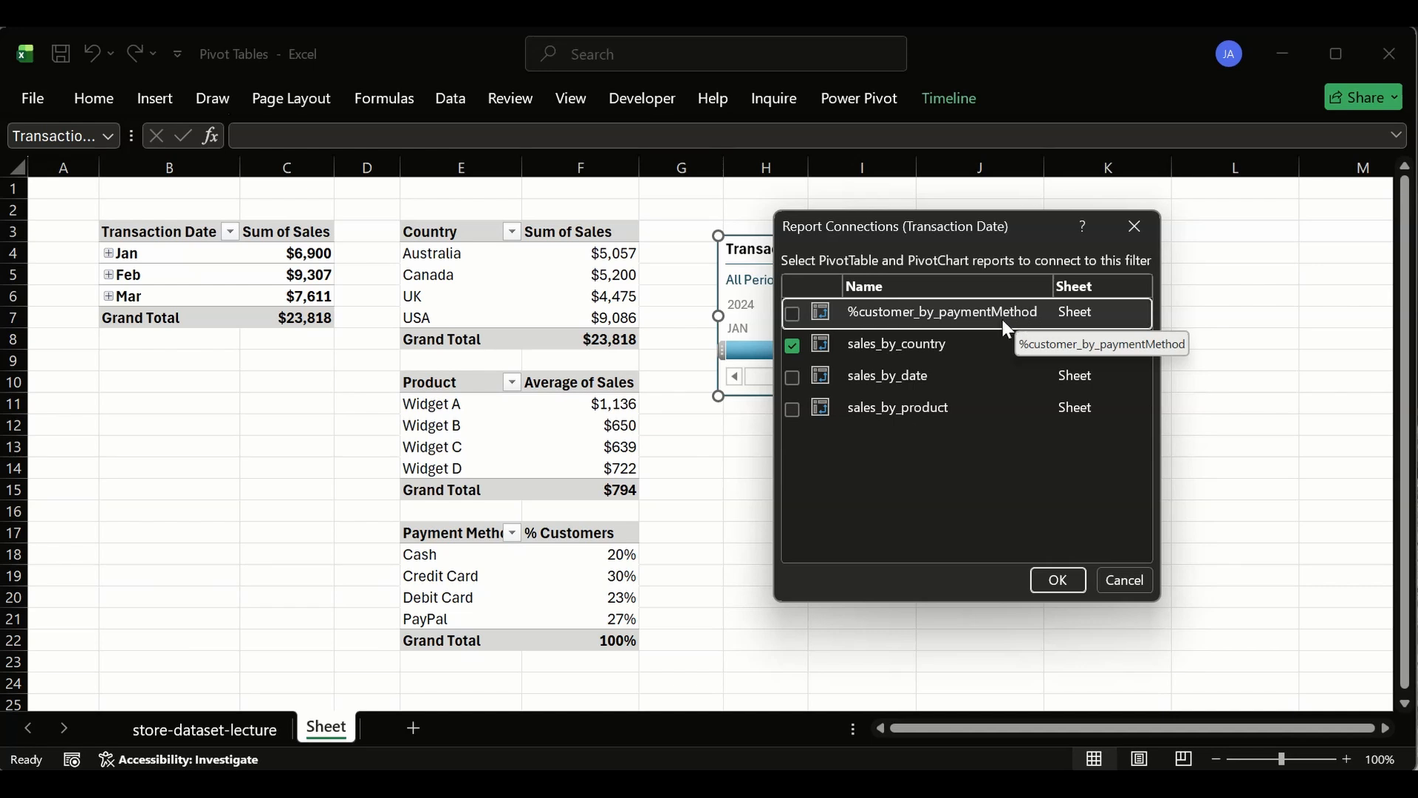
pyautogui.click(794, 315)
pyautogui.click(793, 377)
pyautogui.click(794, 409)
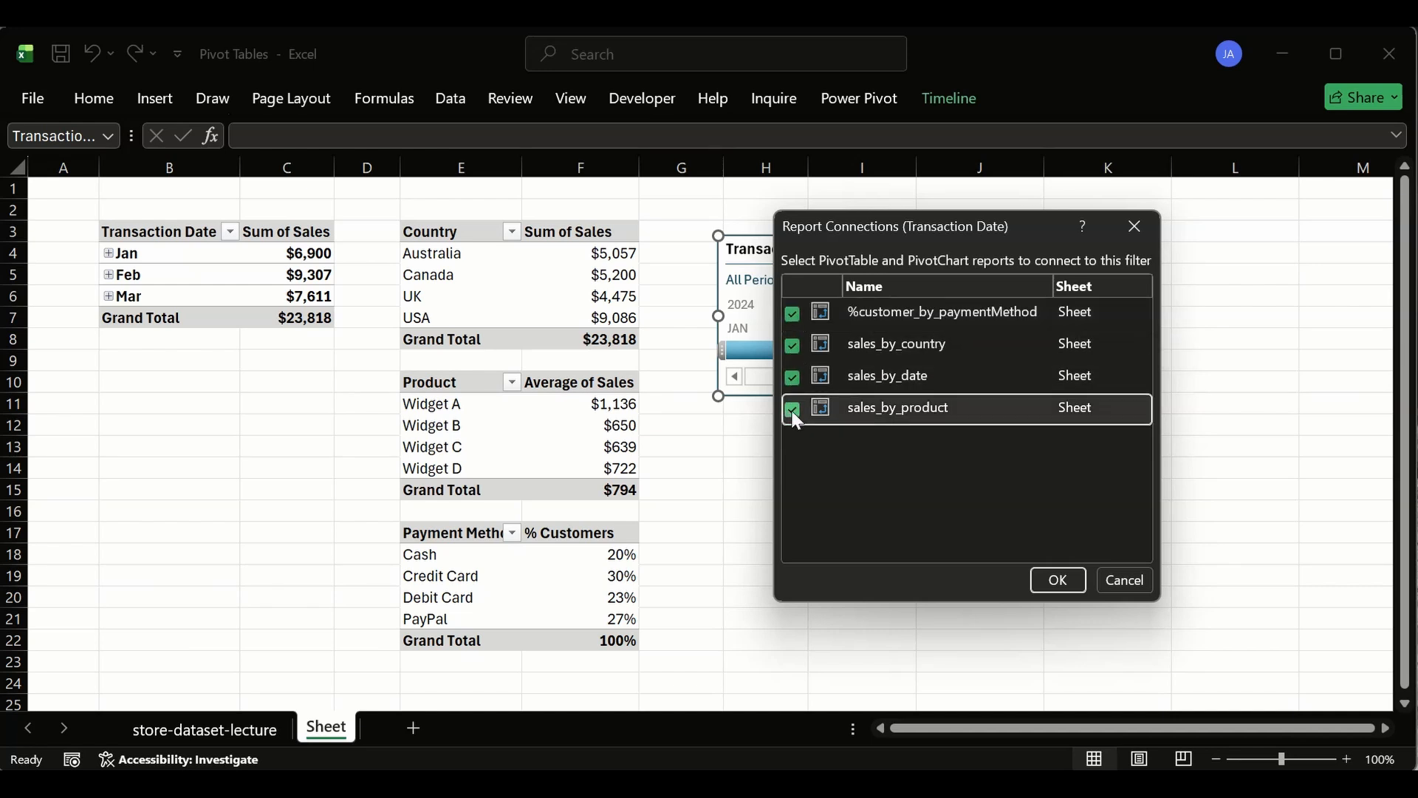
pyautogui.click(1057, 580)
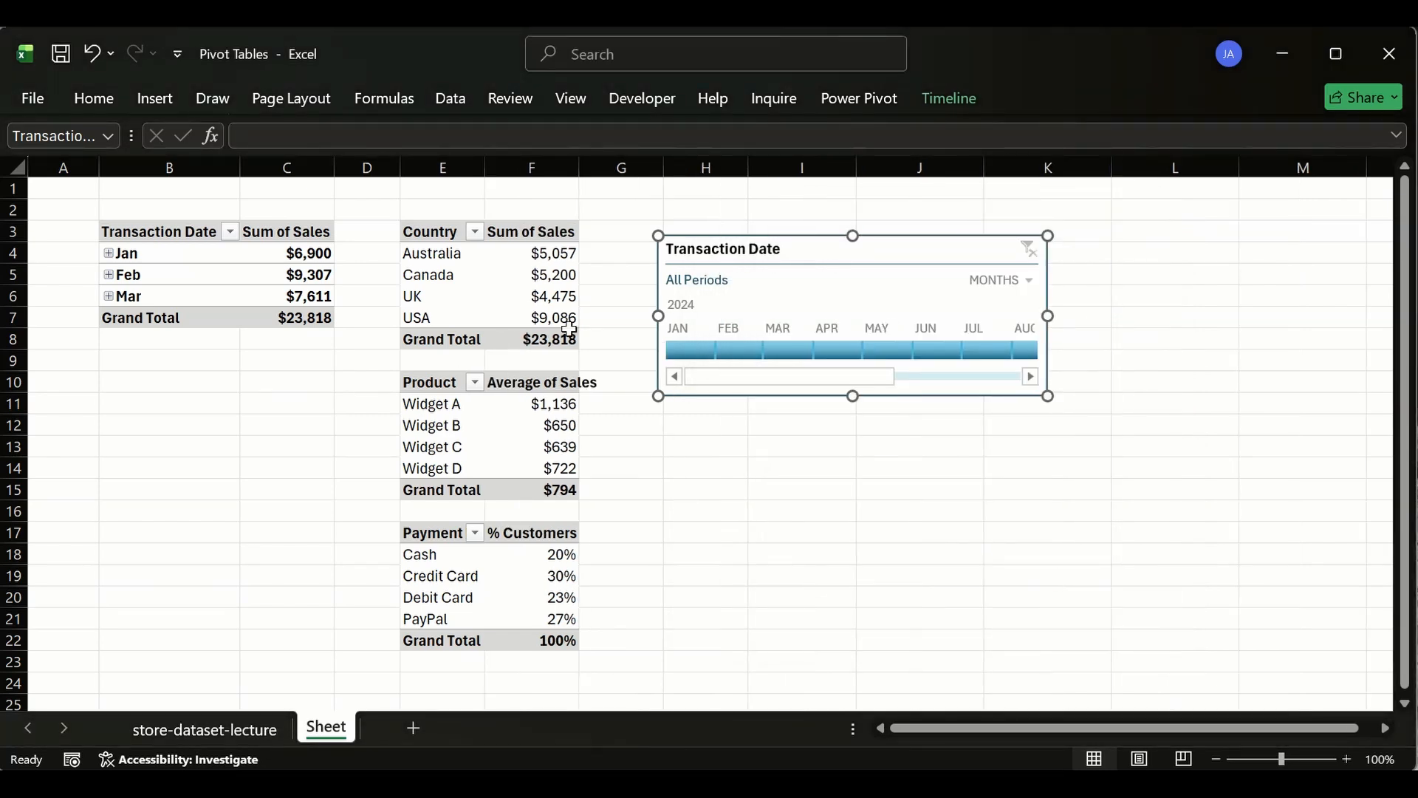
# - Step the timeline filter through January, February and March 2024 to compare all pivot tables
pyautogui.moveTo(831, 378); pyautogui.dragTo(952, 375)
pyautogui.moveTo(854, 376); pyautogui.dragTo(732, 379)
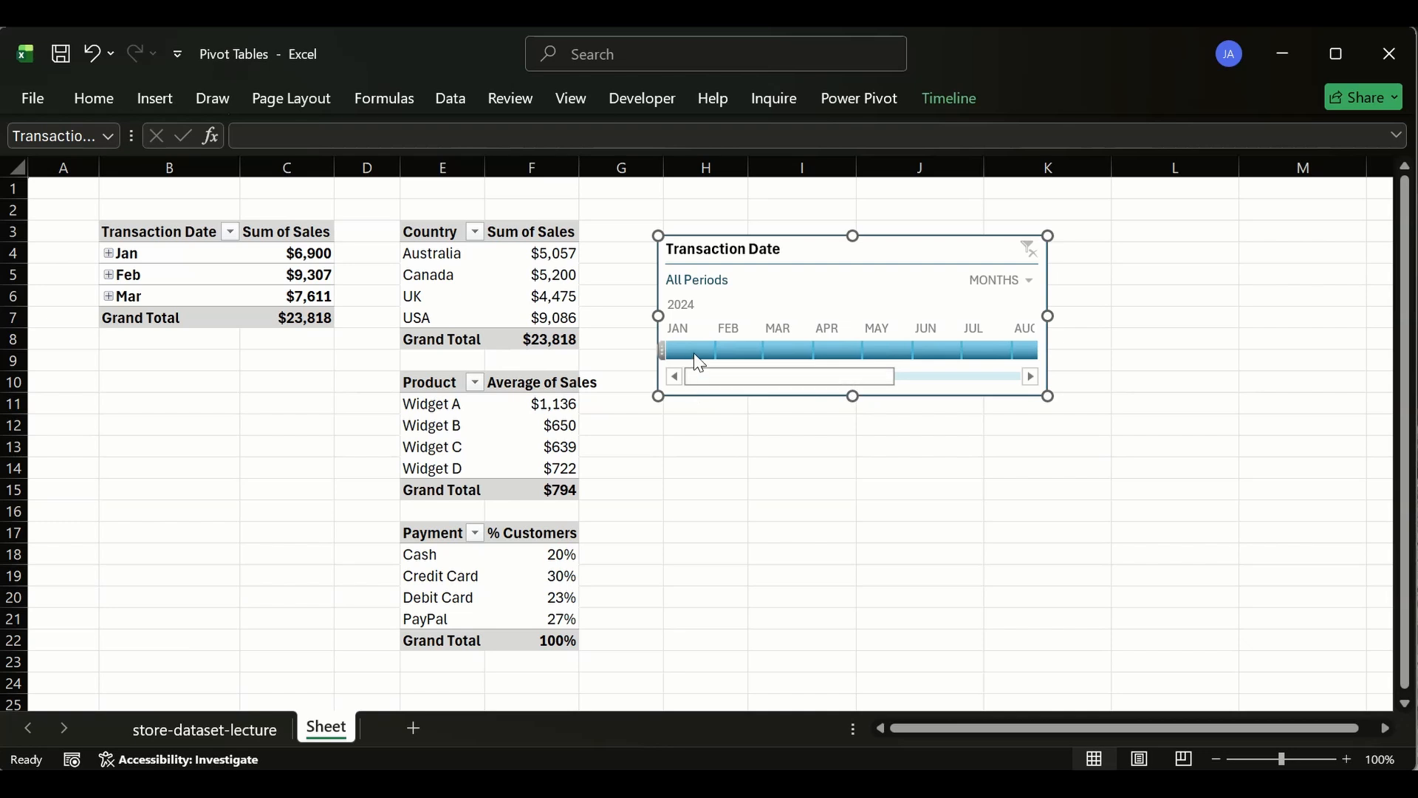
pyautogui.click(696, 351)
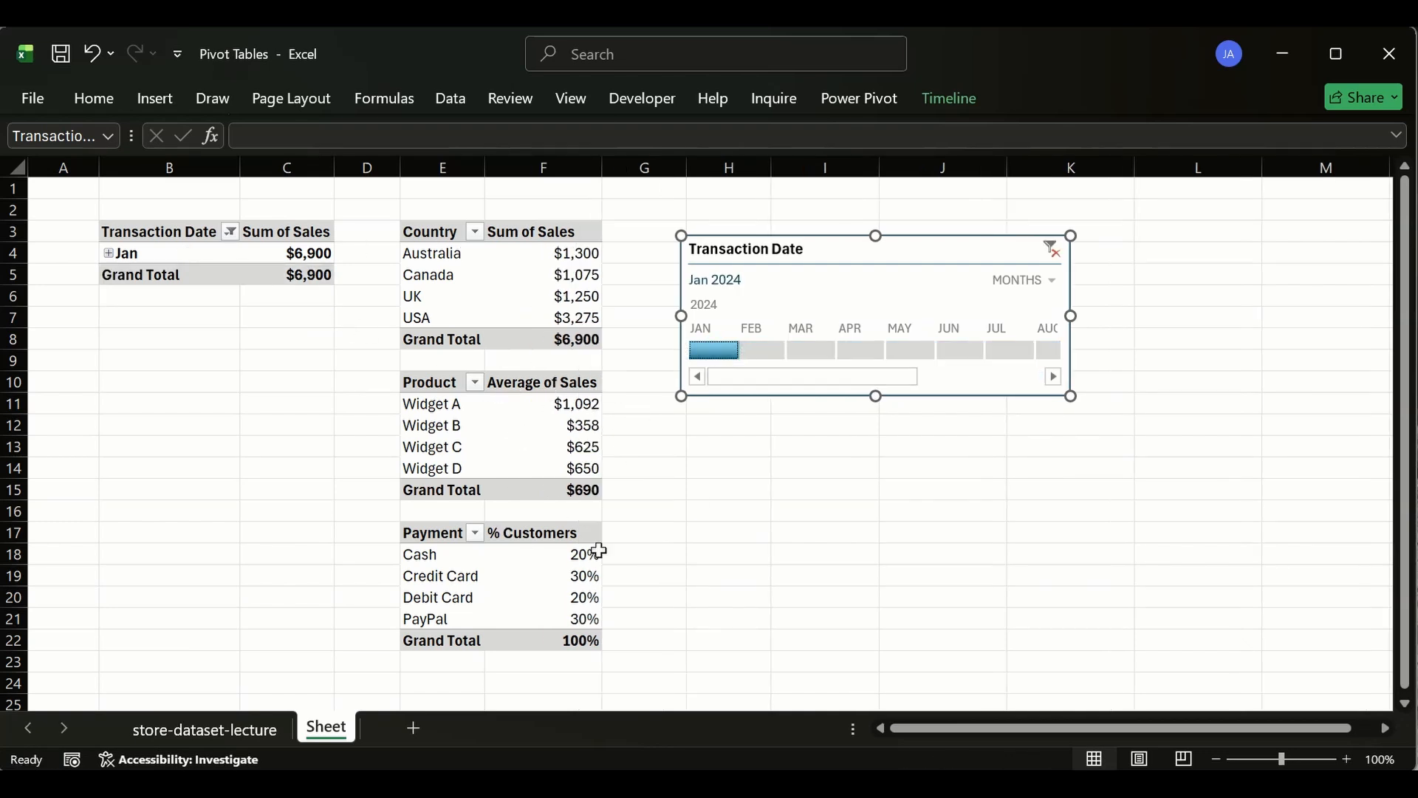
pyautogui.click(759, 352)
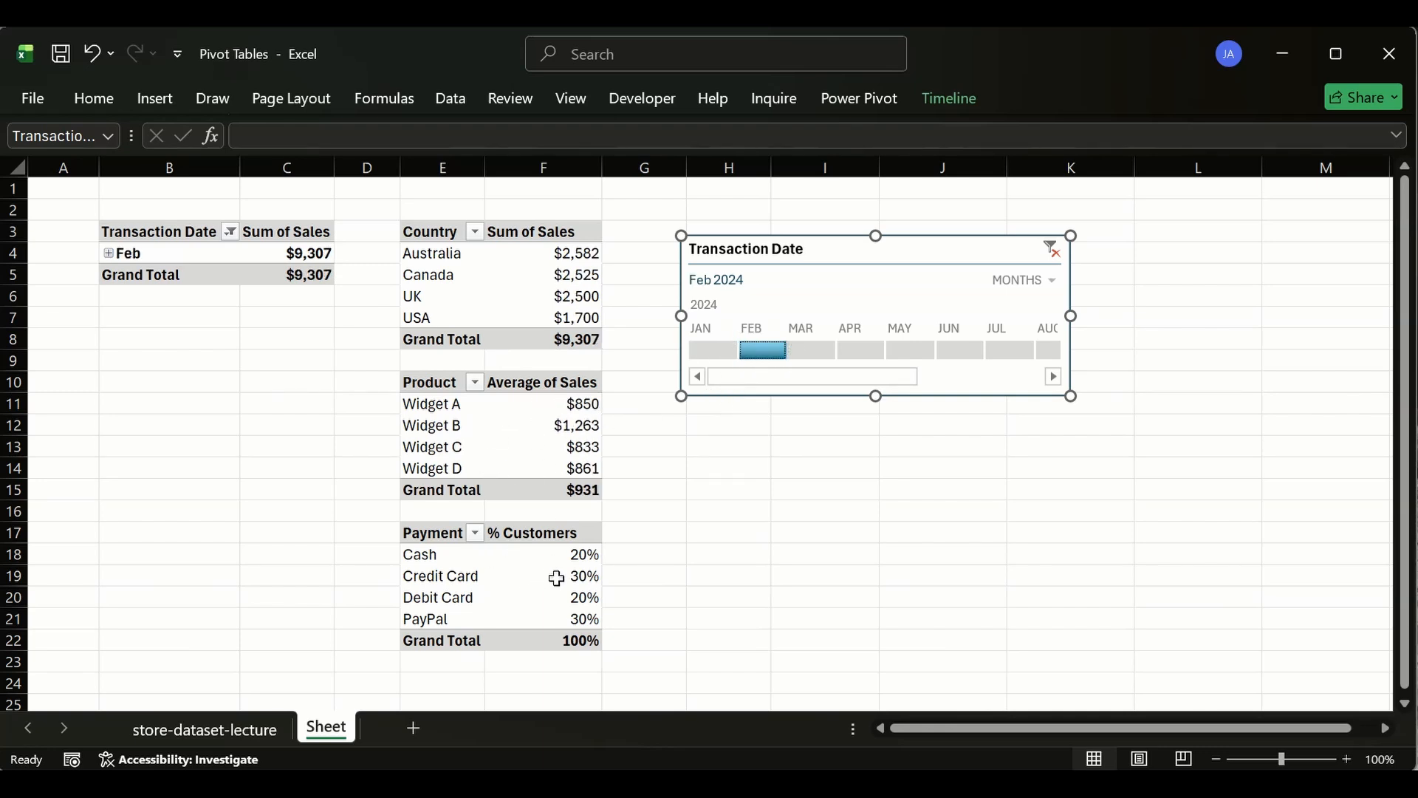
pyautogui.click(801, 350)
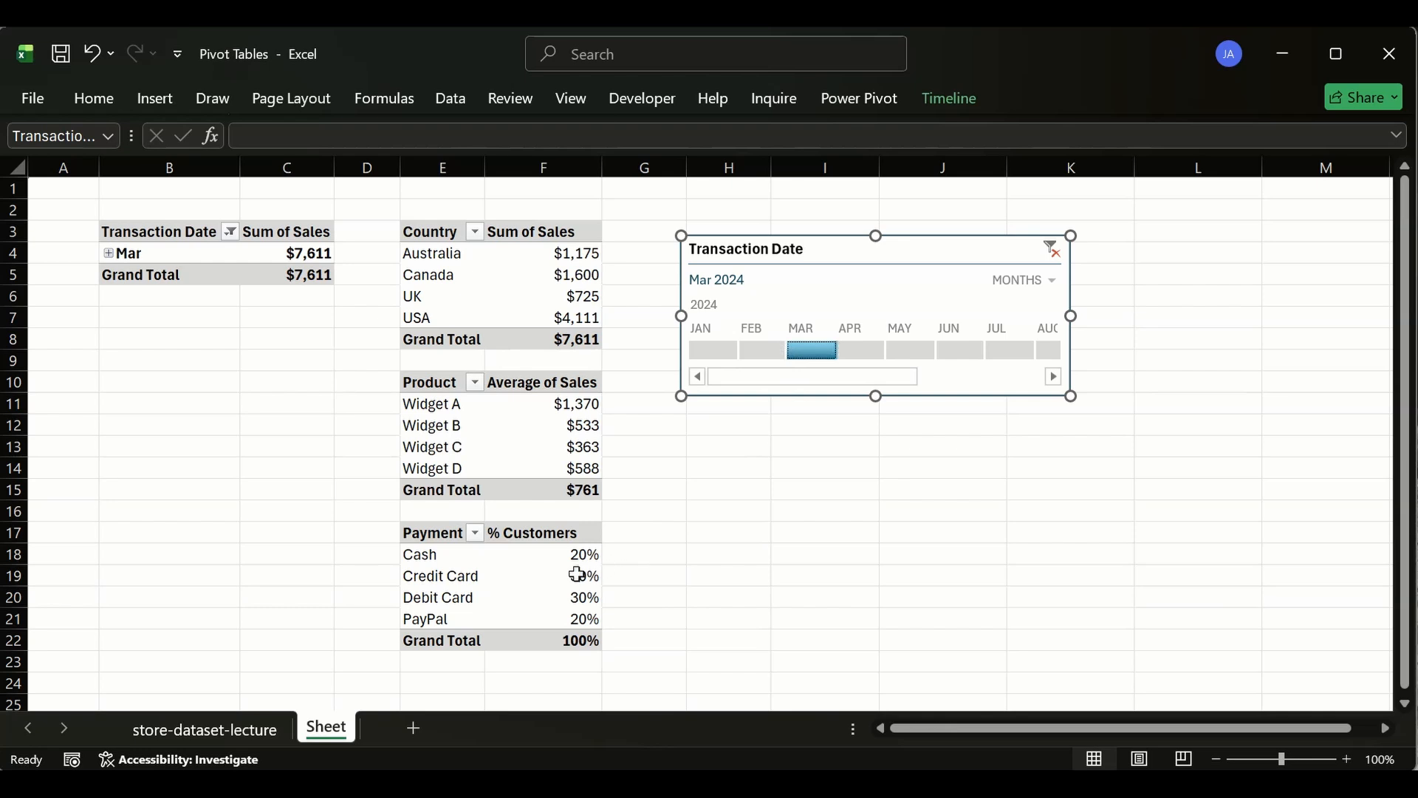
pyautogui.click(713, 350)
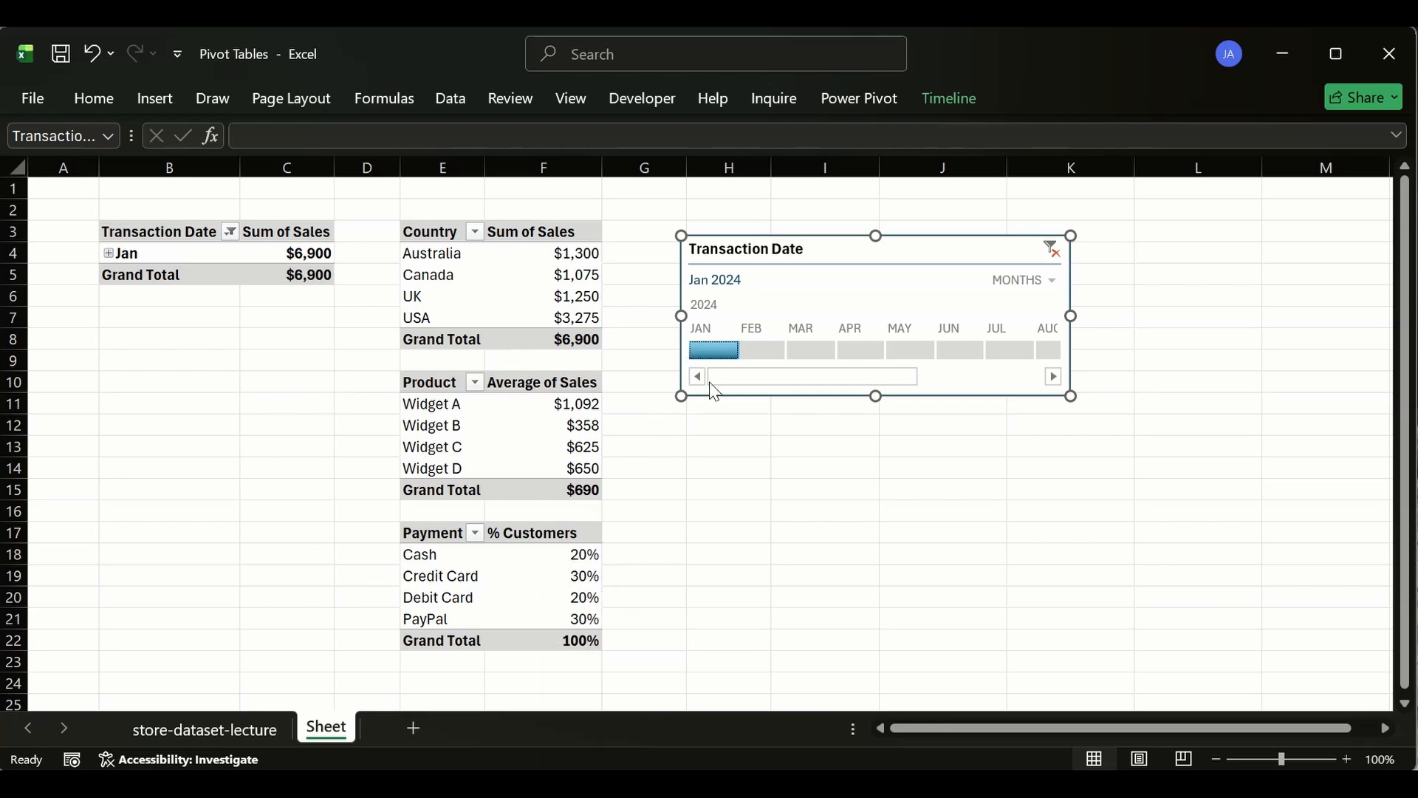
pyautogui.click(755, 347)
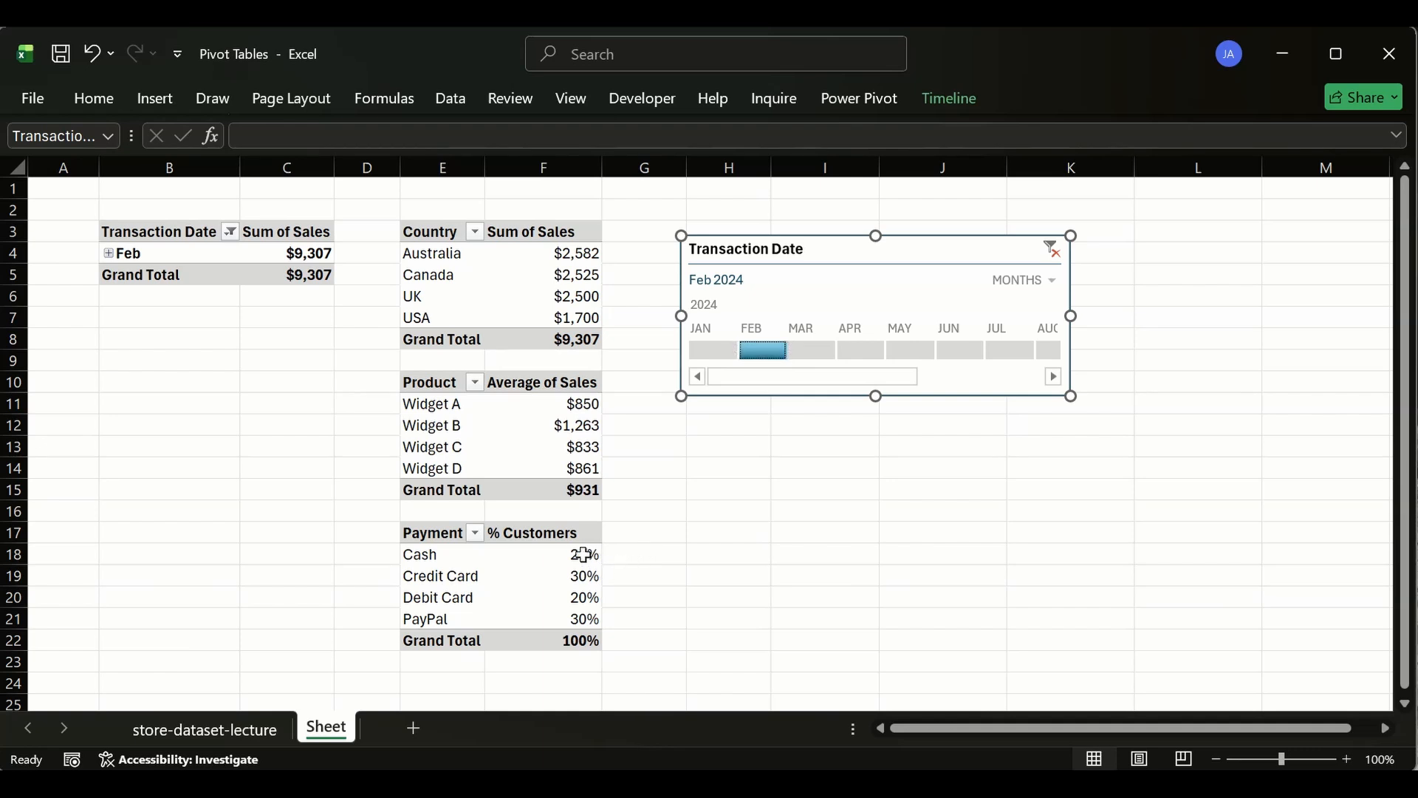
pyautogui.click(809, 352)
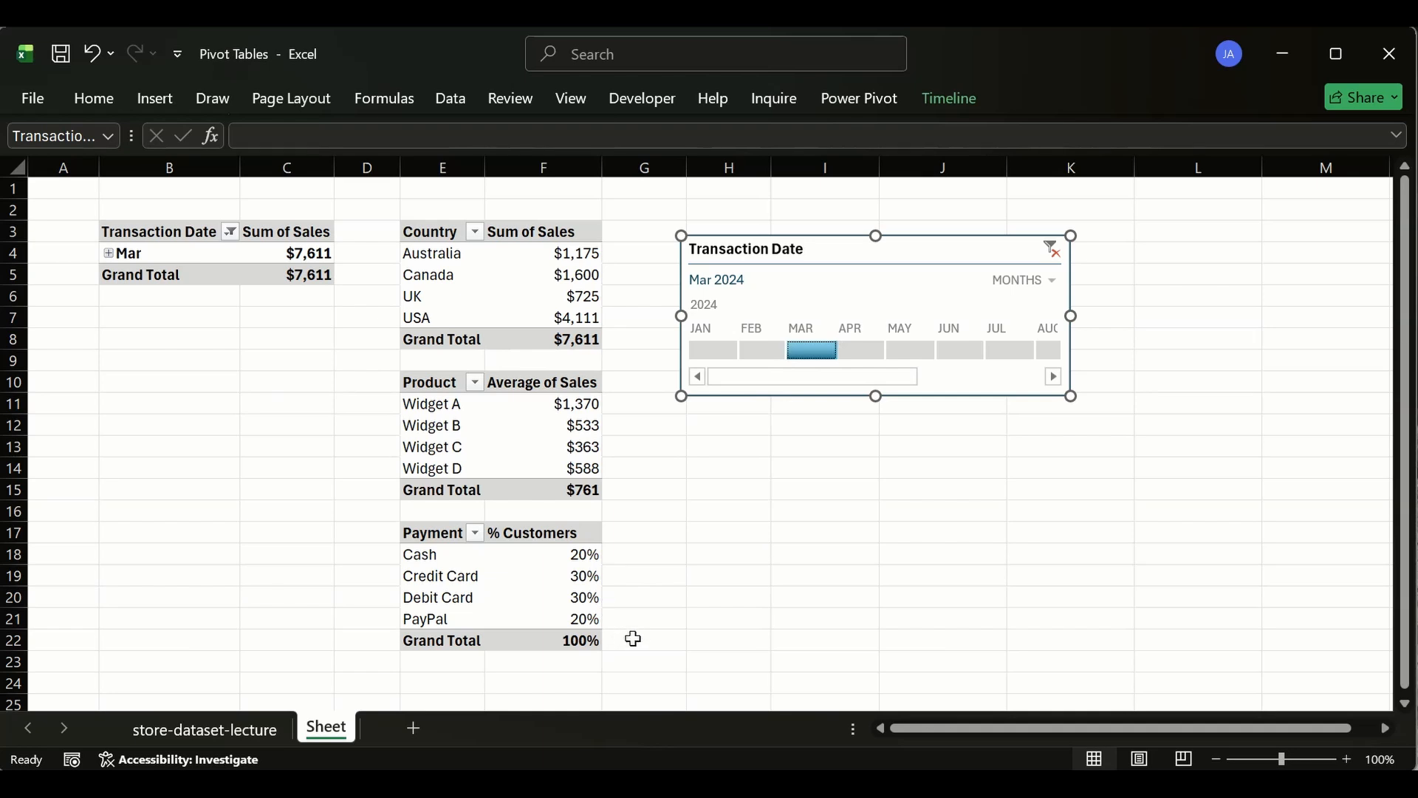
# - Switch the timeline filter repeatedly between January, February and March 2024, ending on March 2024
pyautogui.click(712, 350)
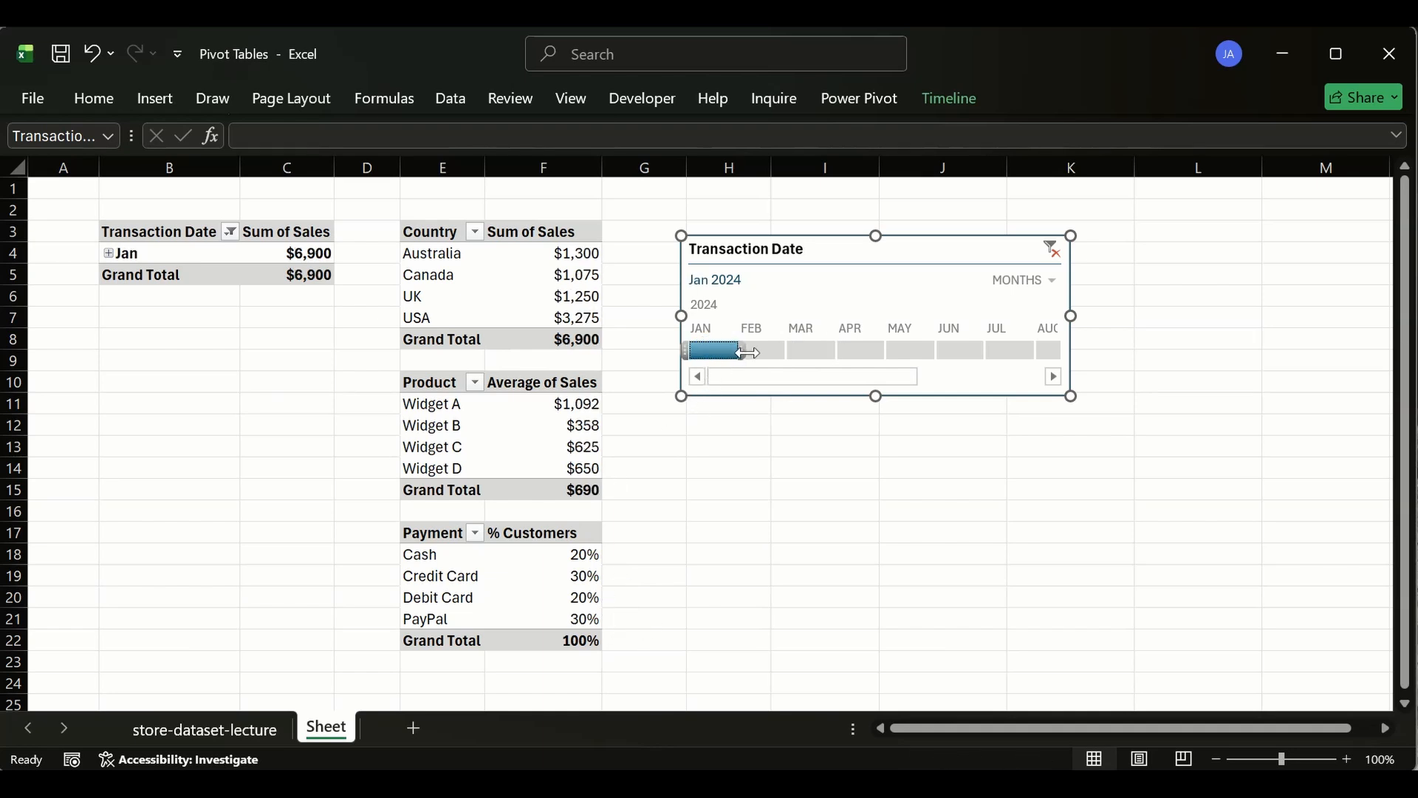
pyautogui.click(760, 356)
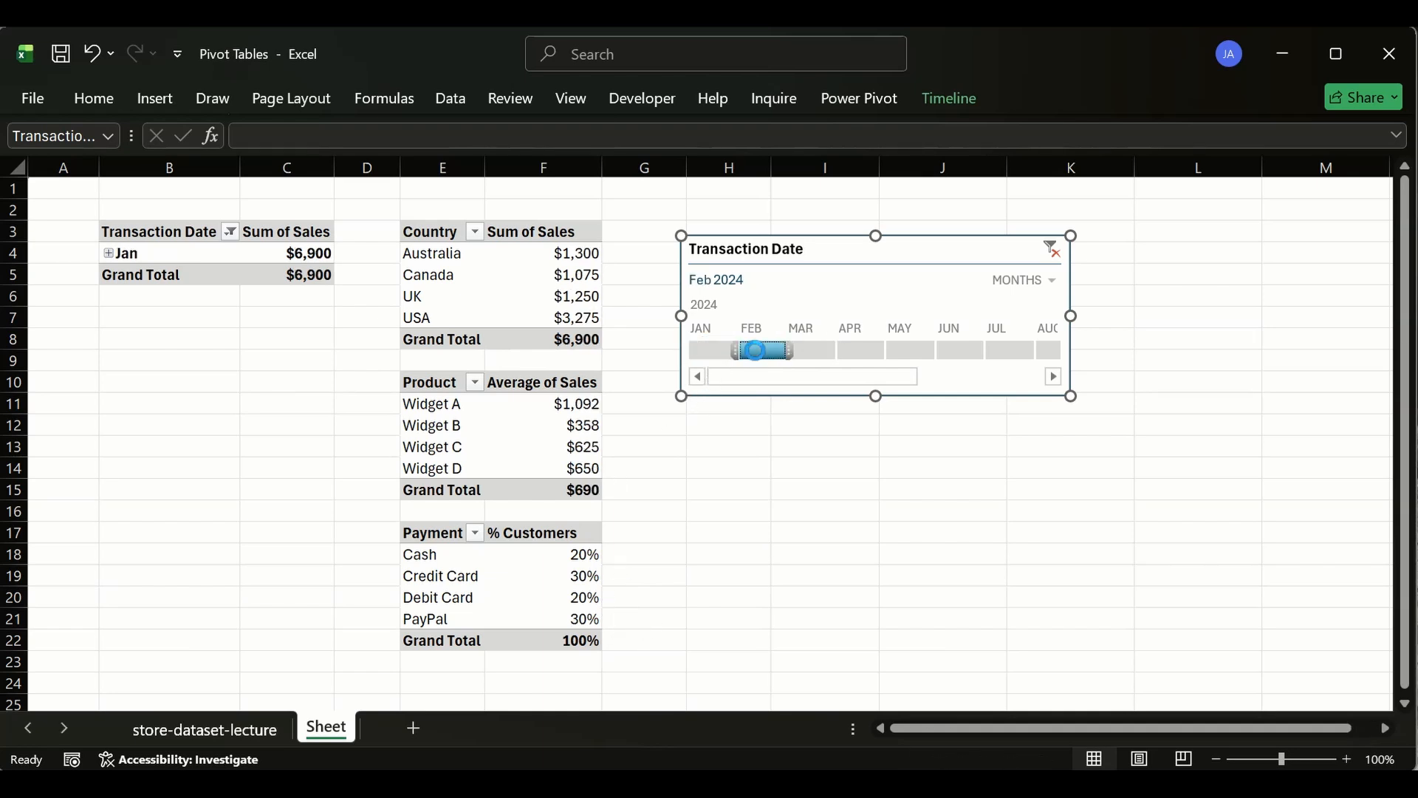
pyautogui.click(802, 353)
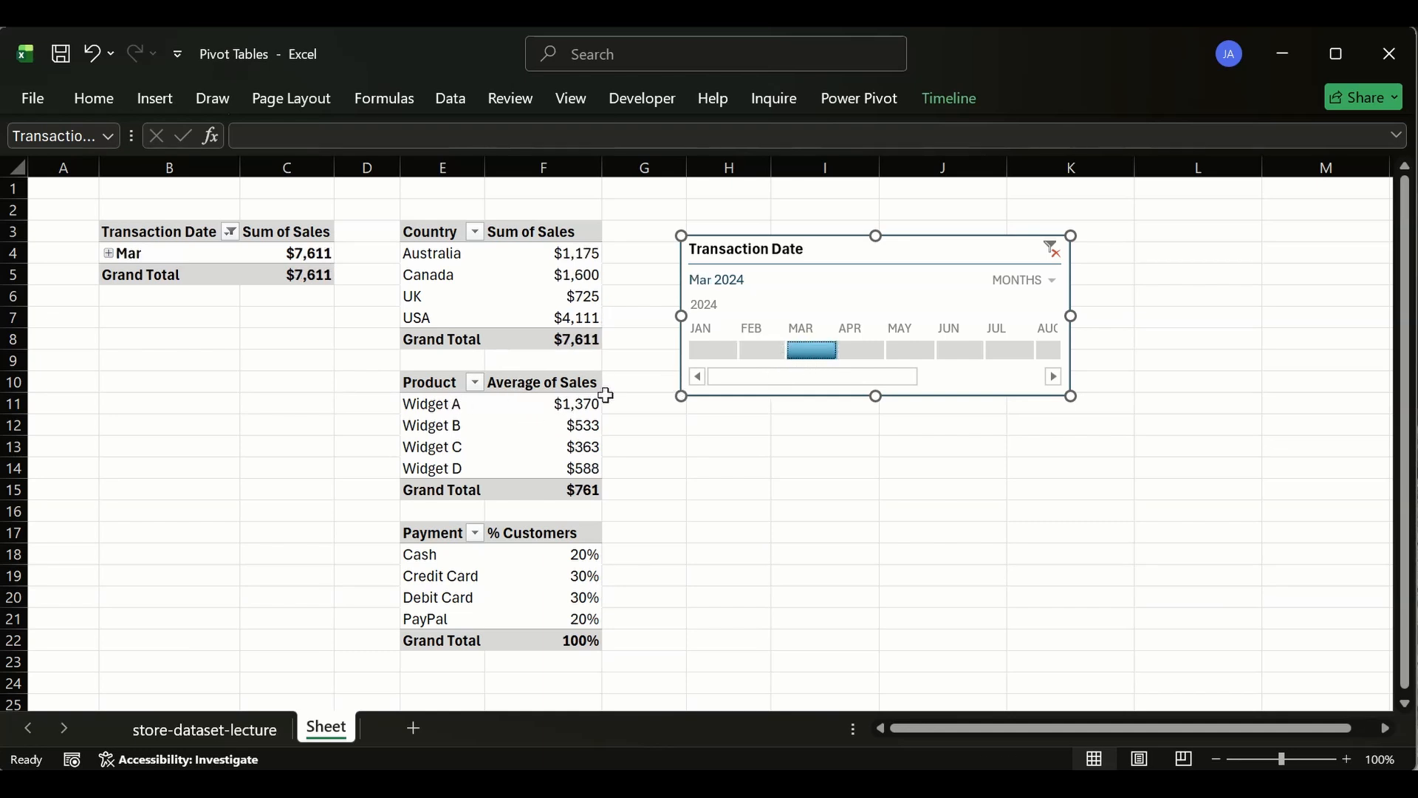
pyautogui.click(762, 351)
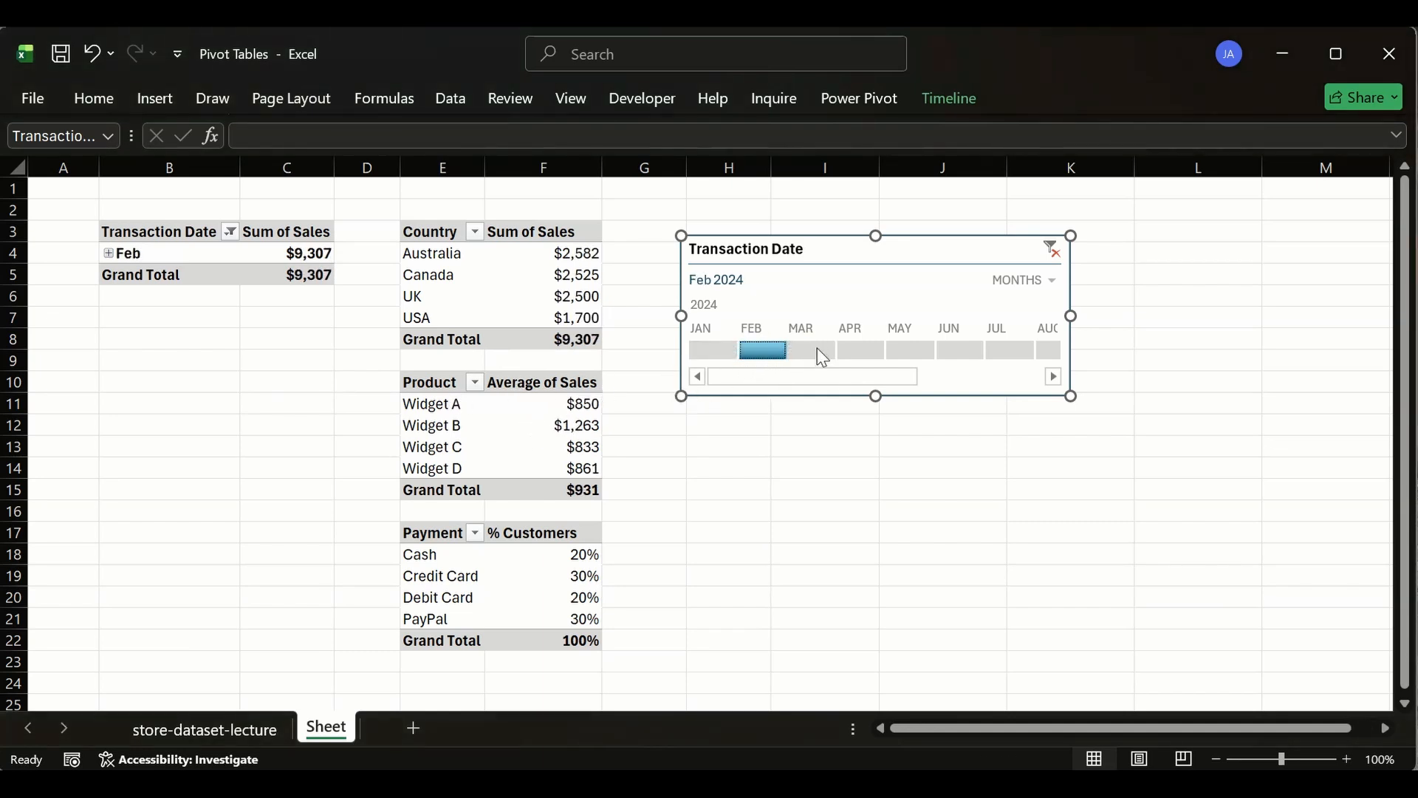
pyautogui.click(714, 350)
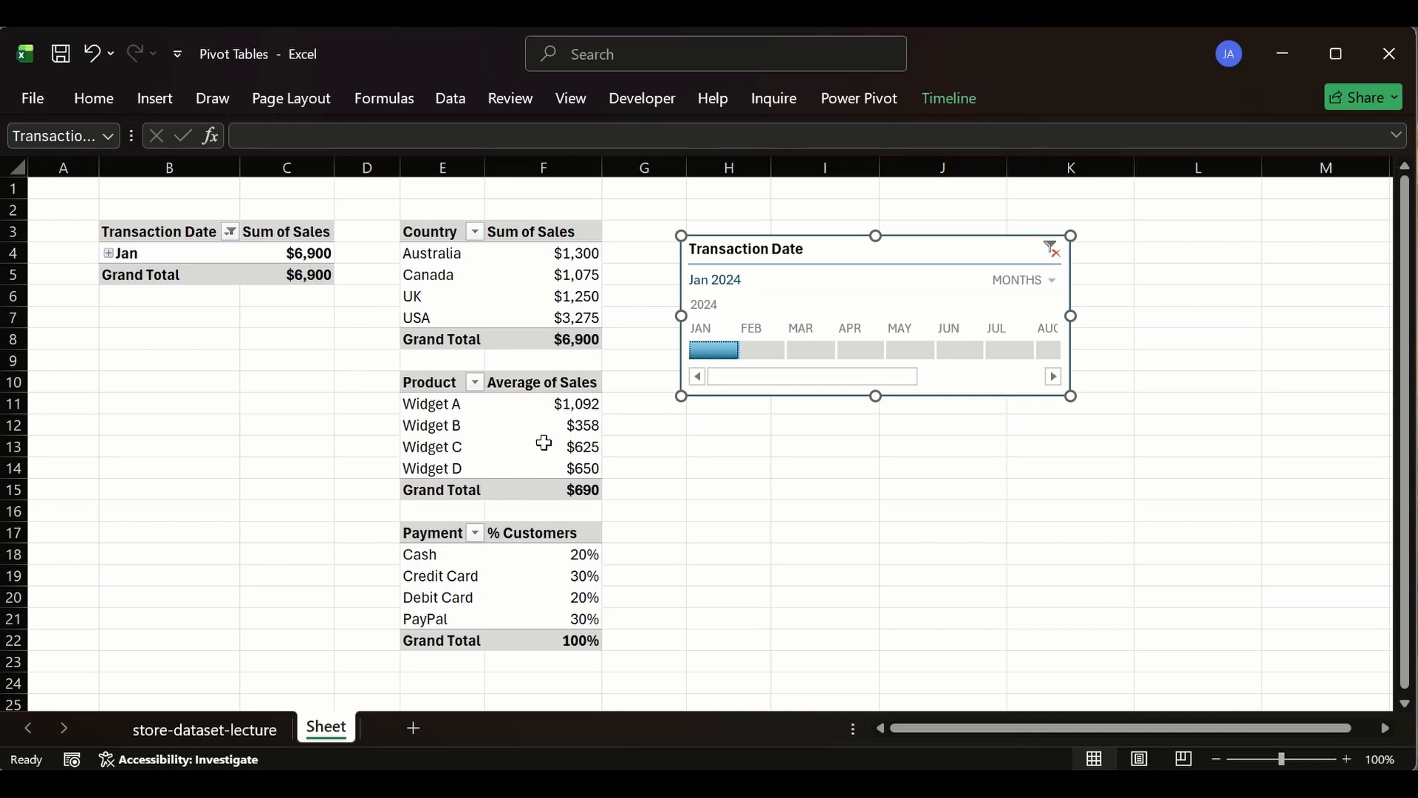
pyautogui.click(752, 351)
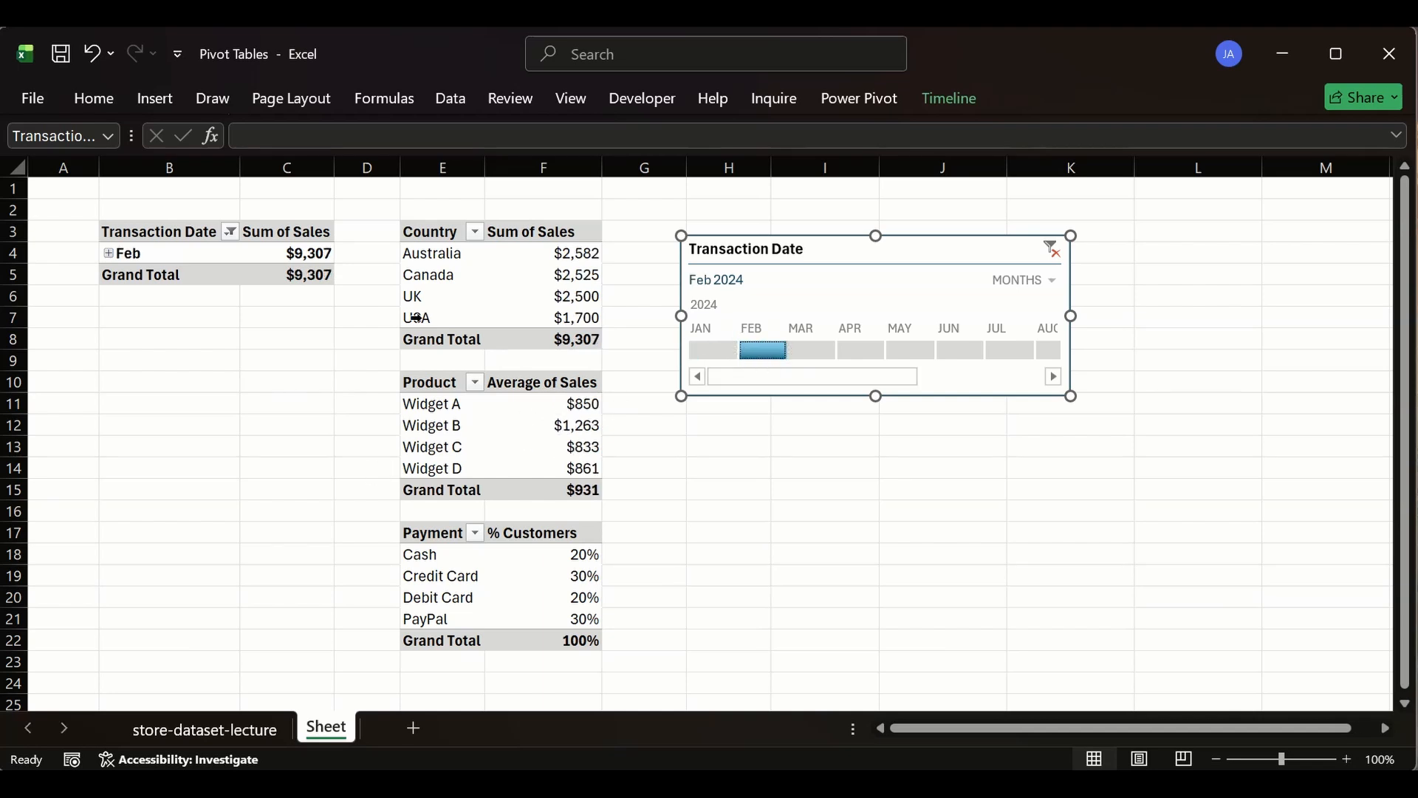
pyautogui.click(710, 350)
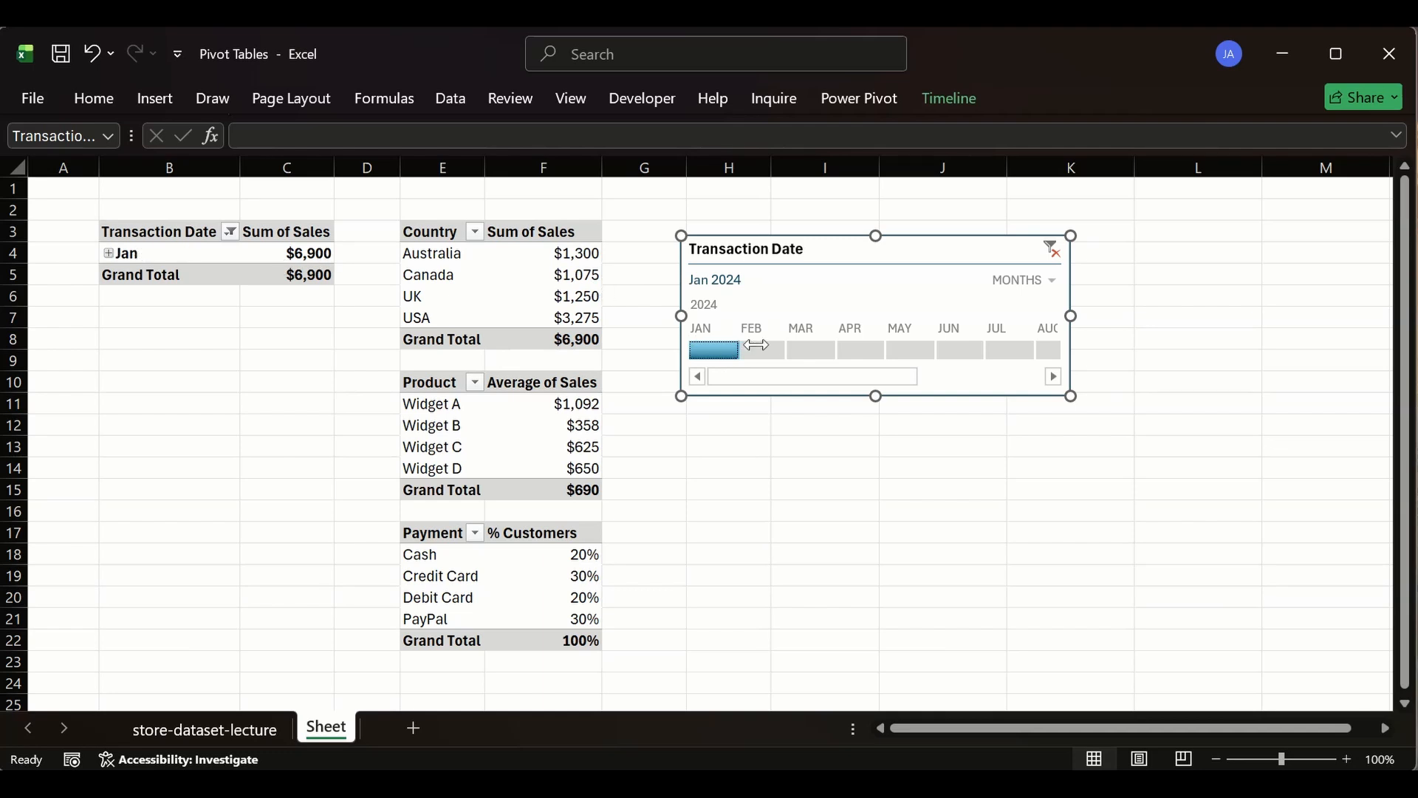
pyautogui.click(763, 353)
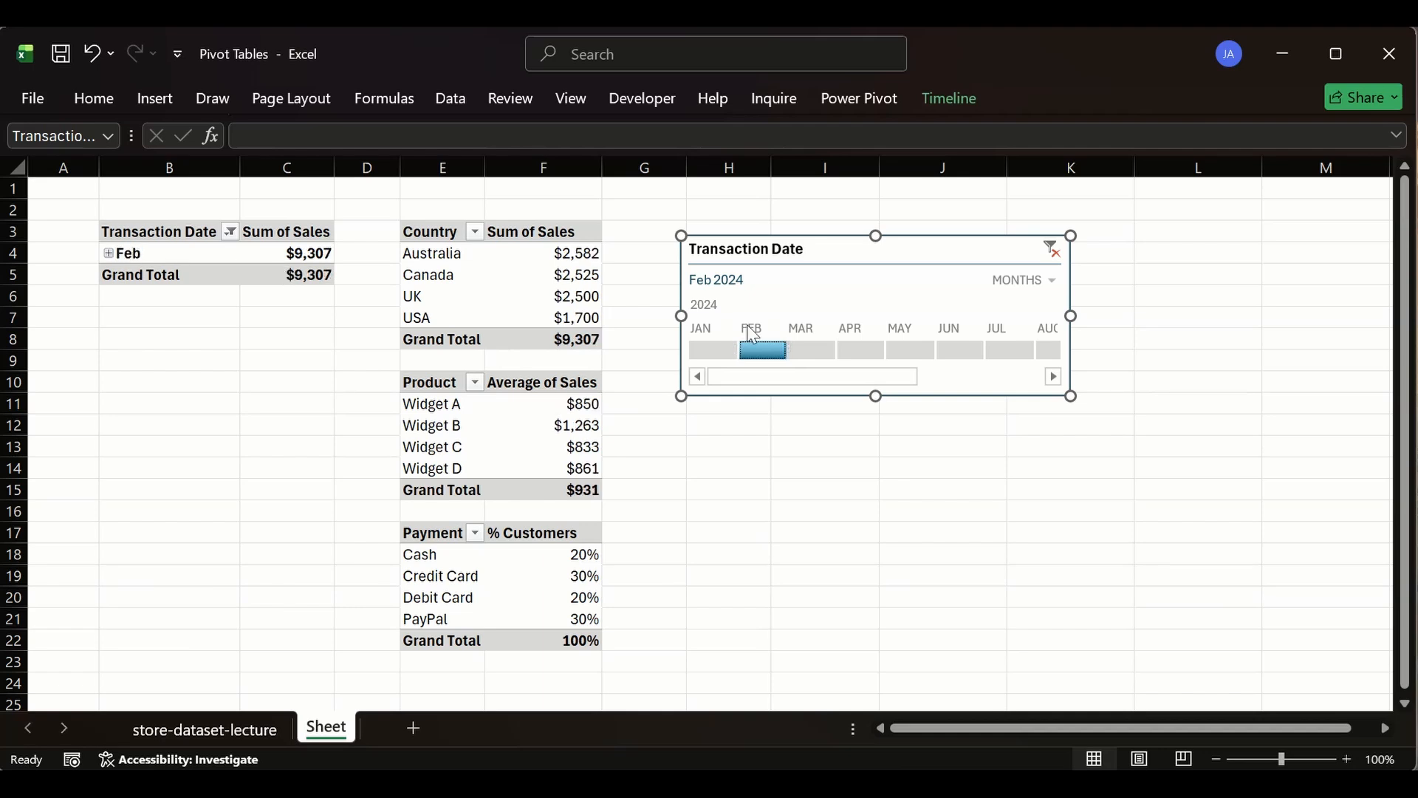
pyautogui.click(813, 352)
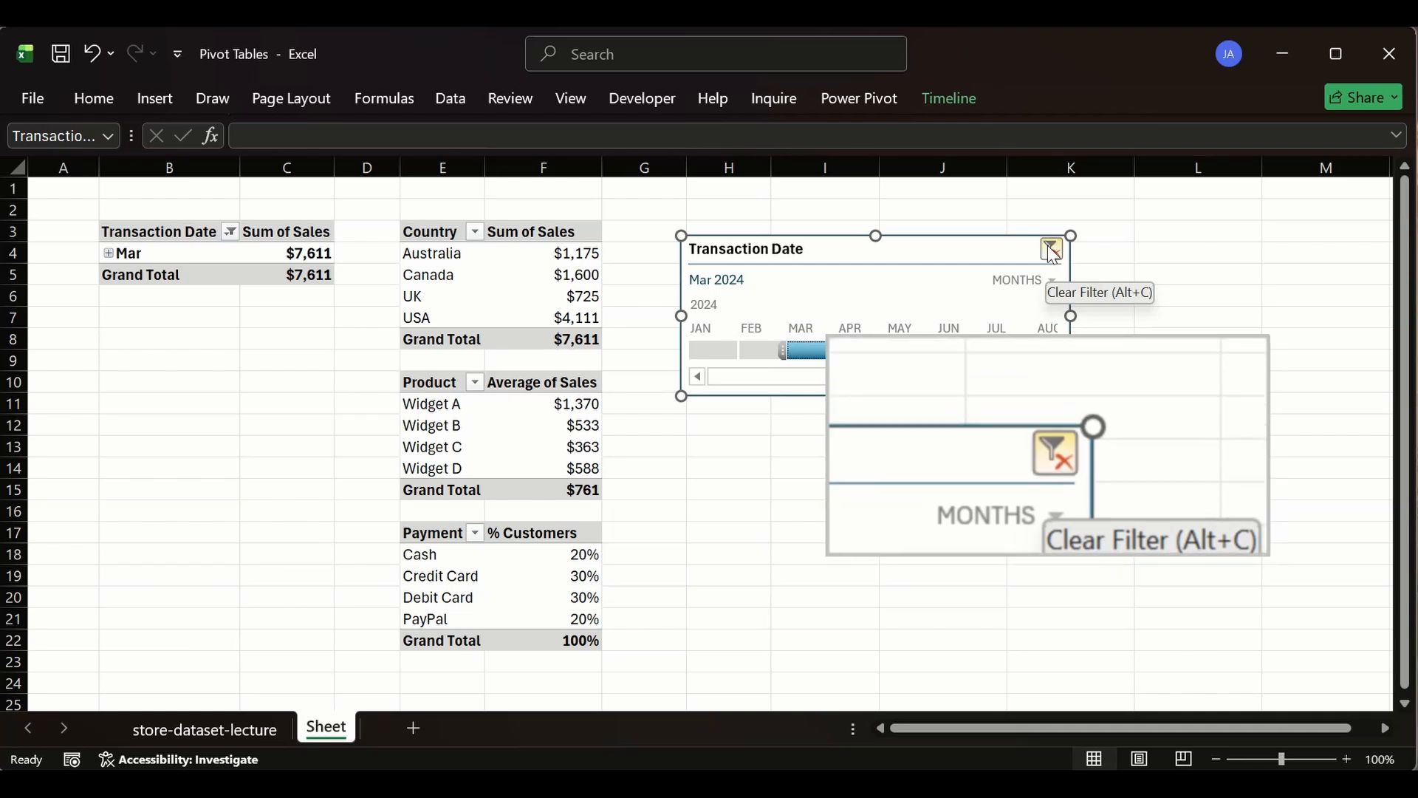
# - Clear the timeline's date filter, then select and delete the Transaction Date timeline
pyautogui.click(1053, 251)
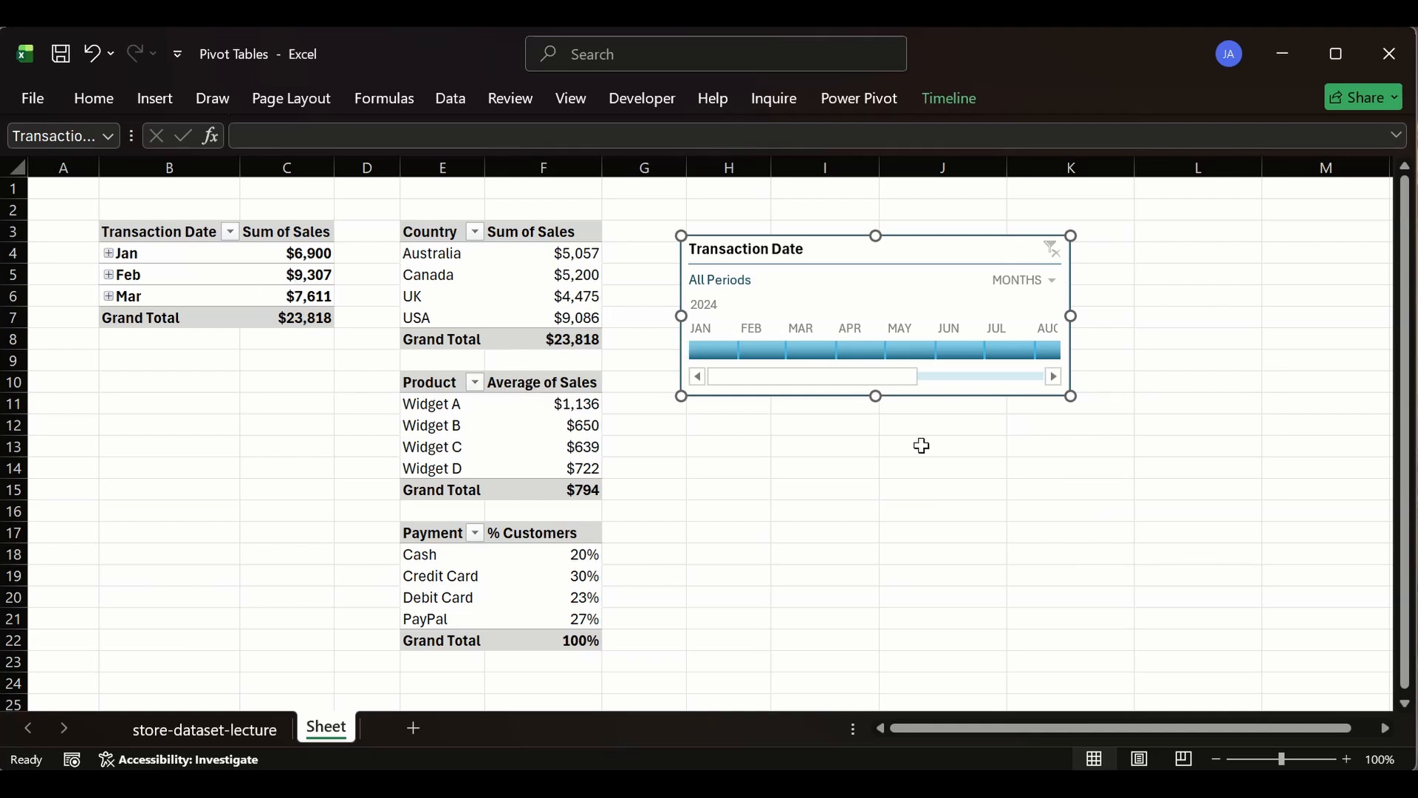
pyautogui.click(943, 446)
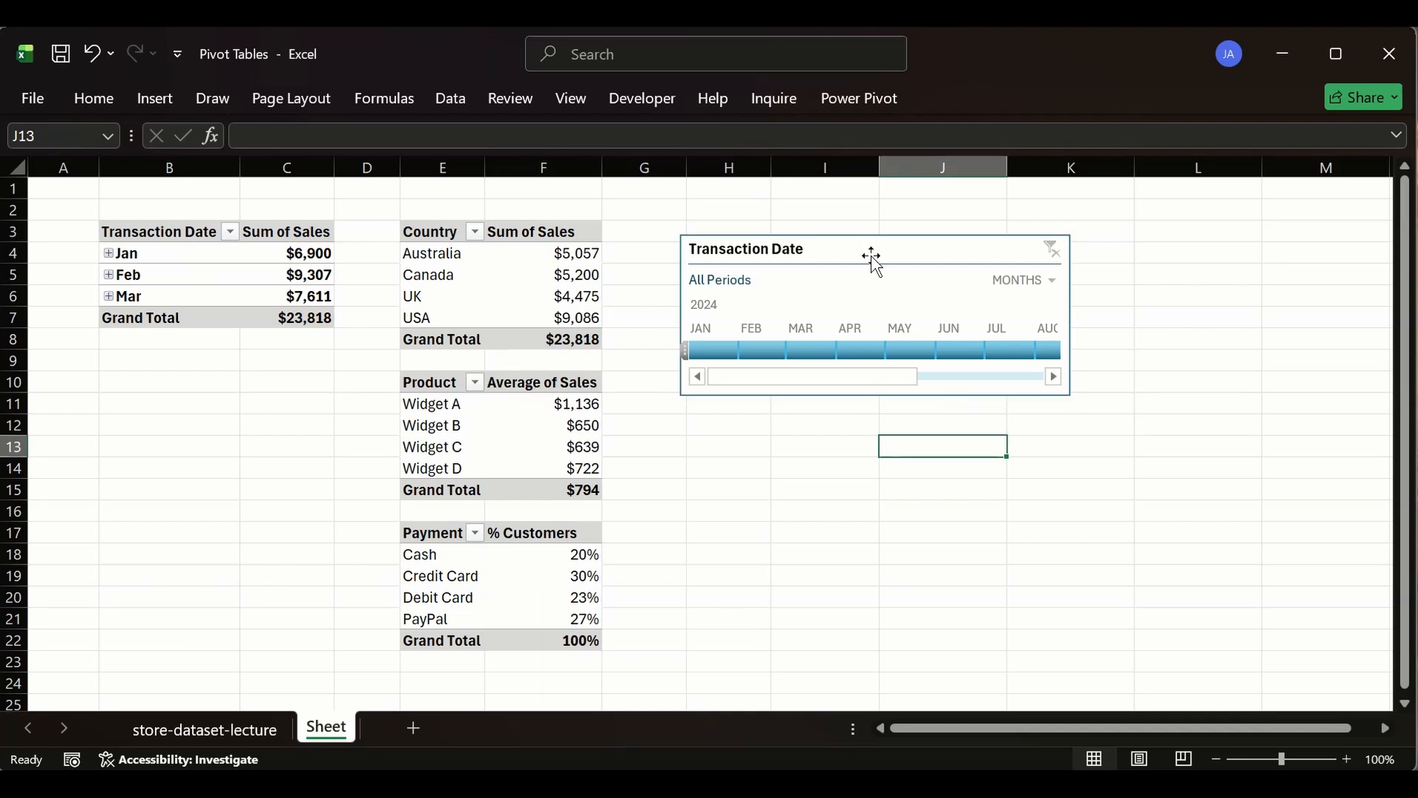
pyautogui.click(883, 247)
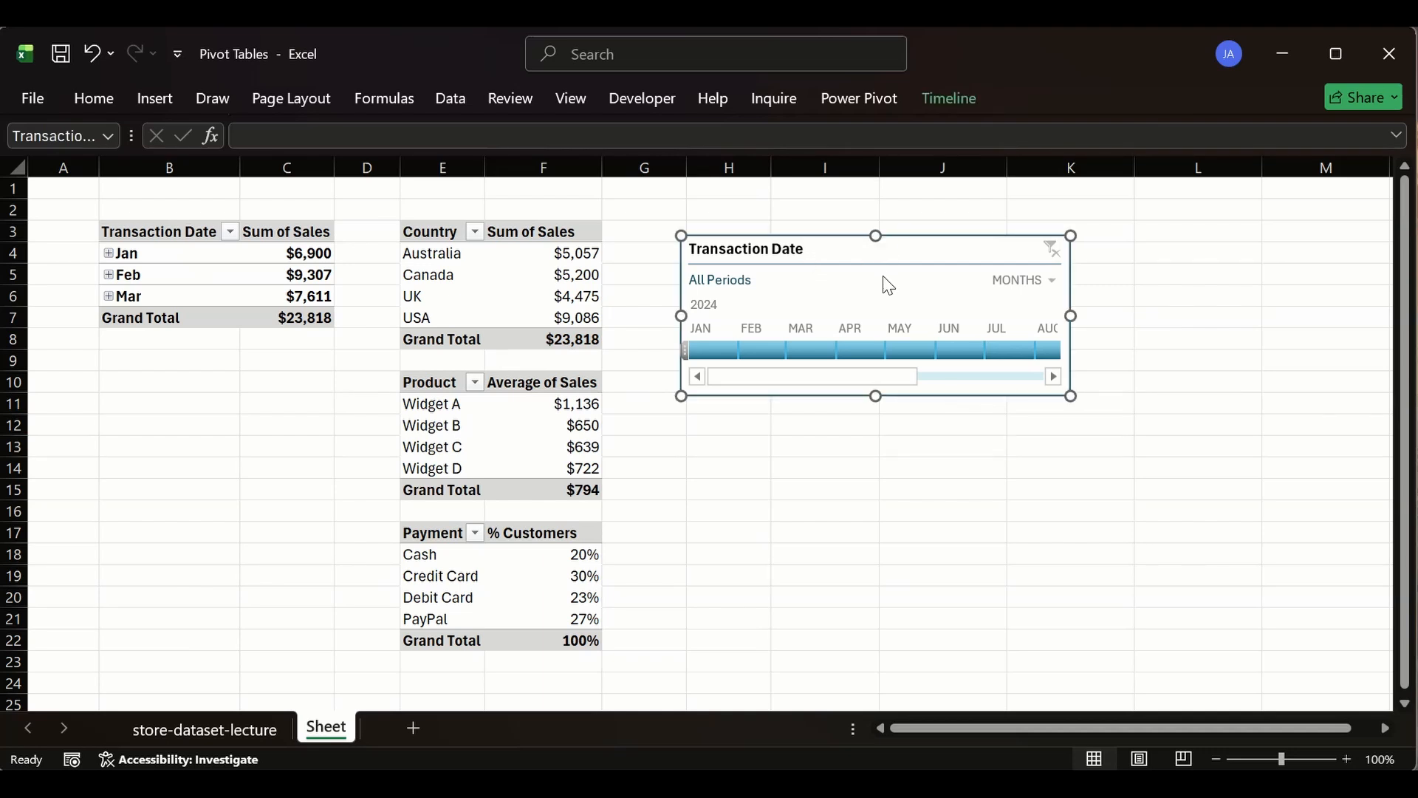
pyautogui.press('Escape')
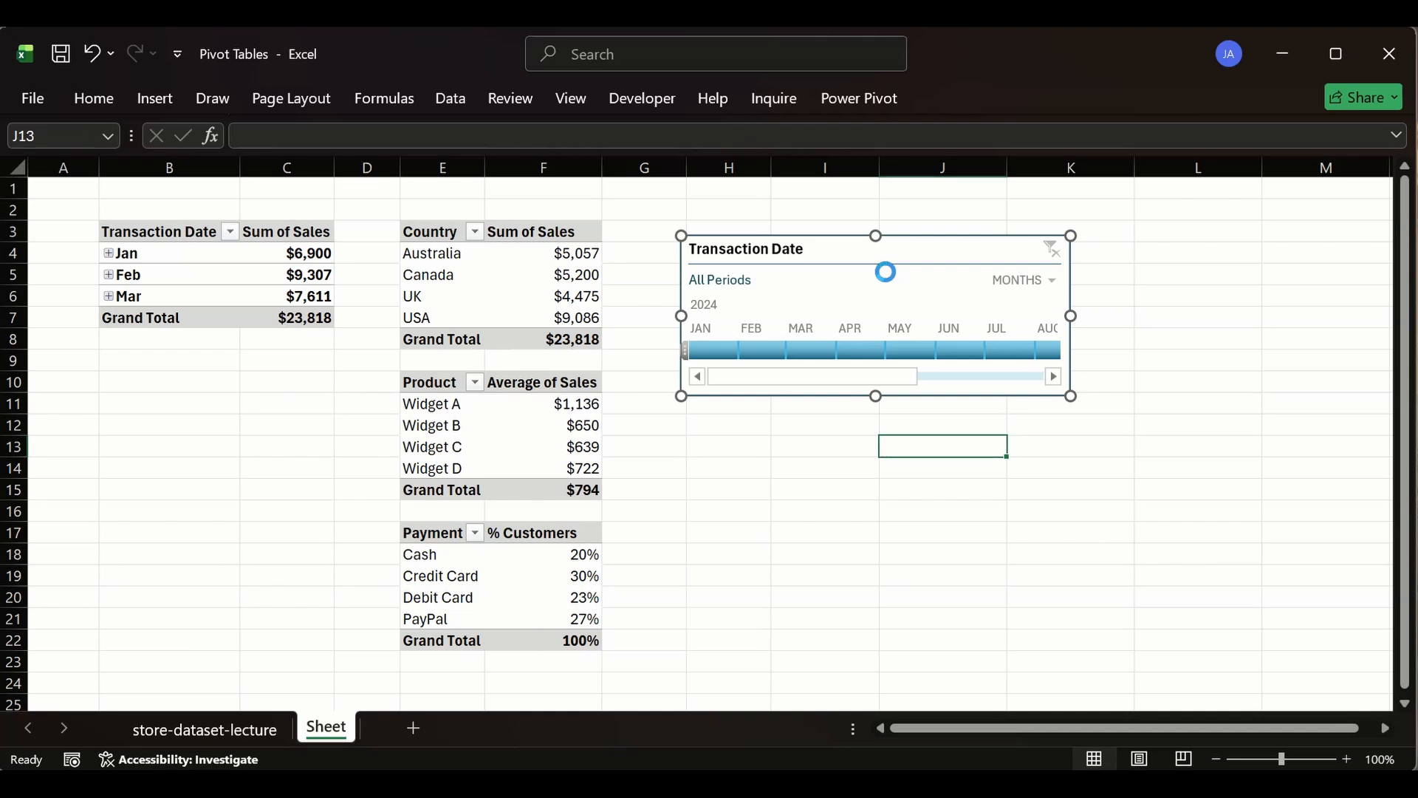
pyautogui.press('Delete')
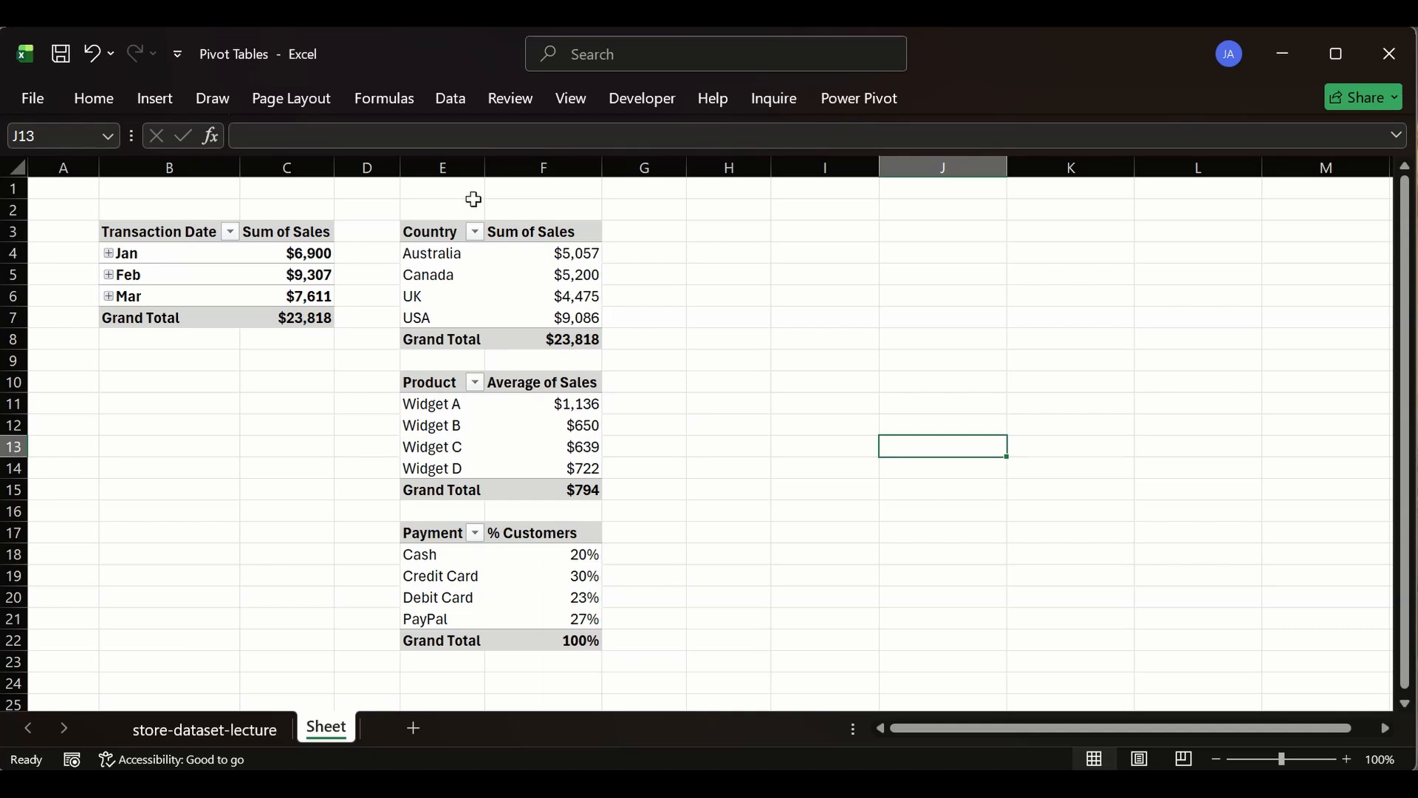
# - Select the header cell of each pivot table in turn, closing the field list pane that appears
pyautogui.click(455, 234)
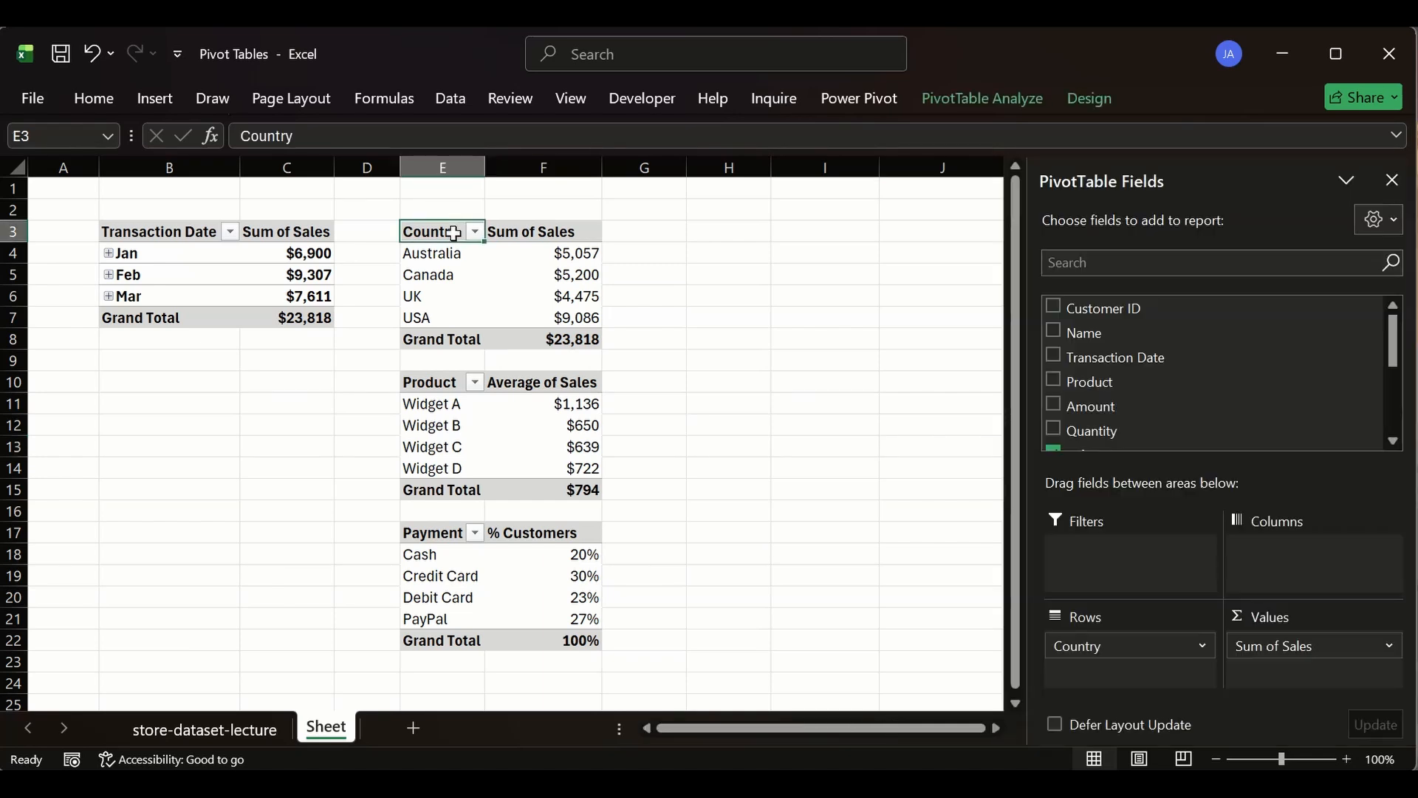
pyautogui.click(1391, 183)
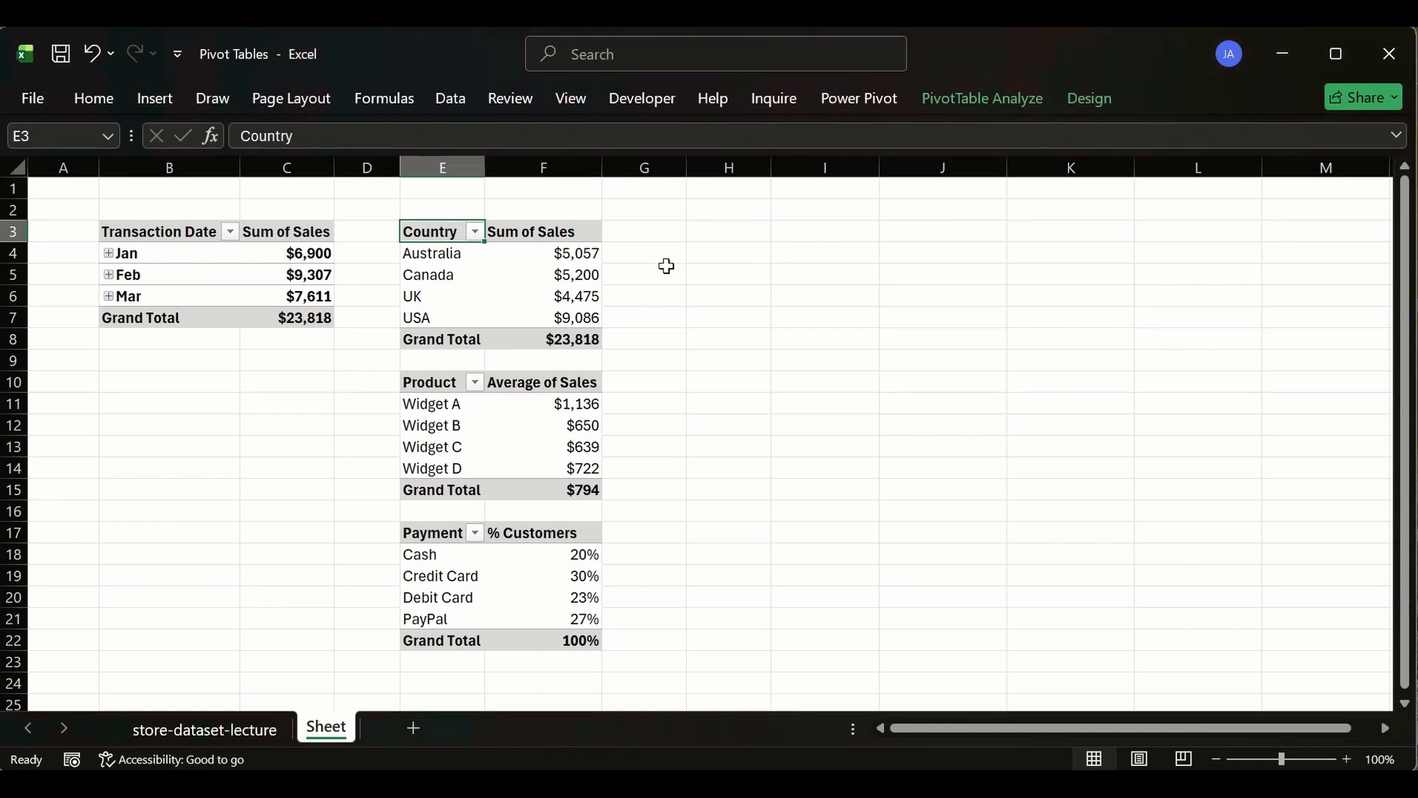
pyautogui.click(732, 291)
pyautogui.click(447, 233)
pyautogui.click(420, 378)
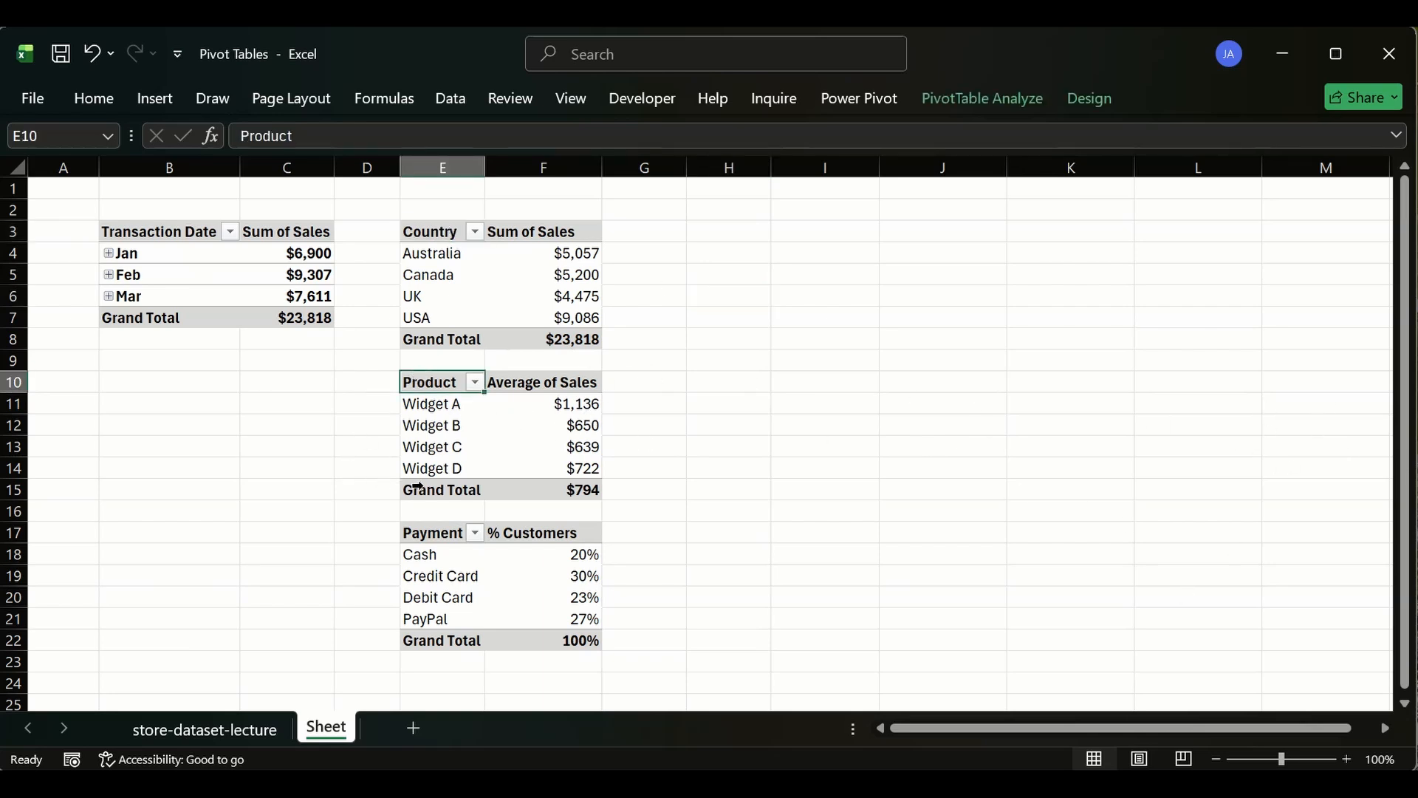
pyautogui.click(447, 537)
pyautogui.click(204, 231)
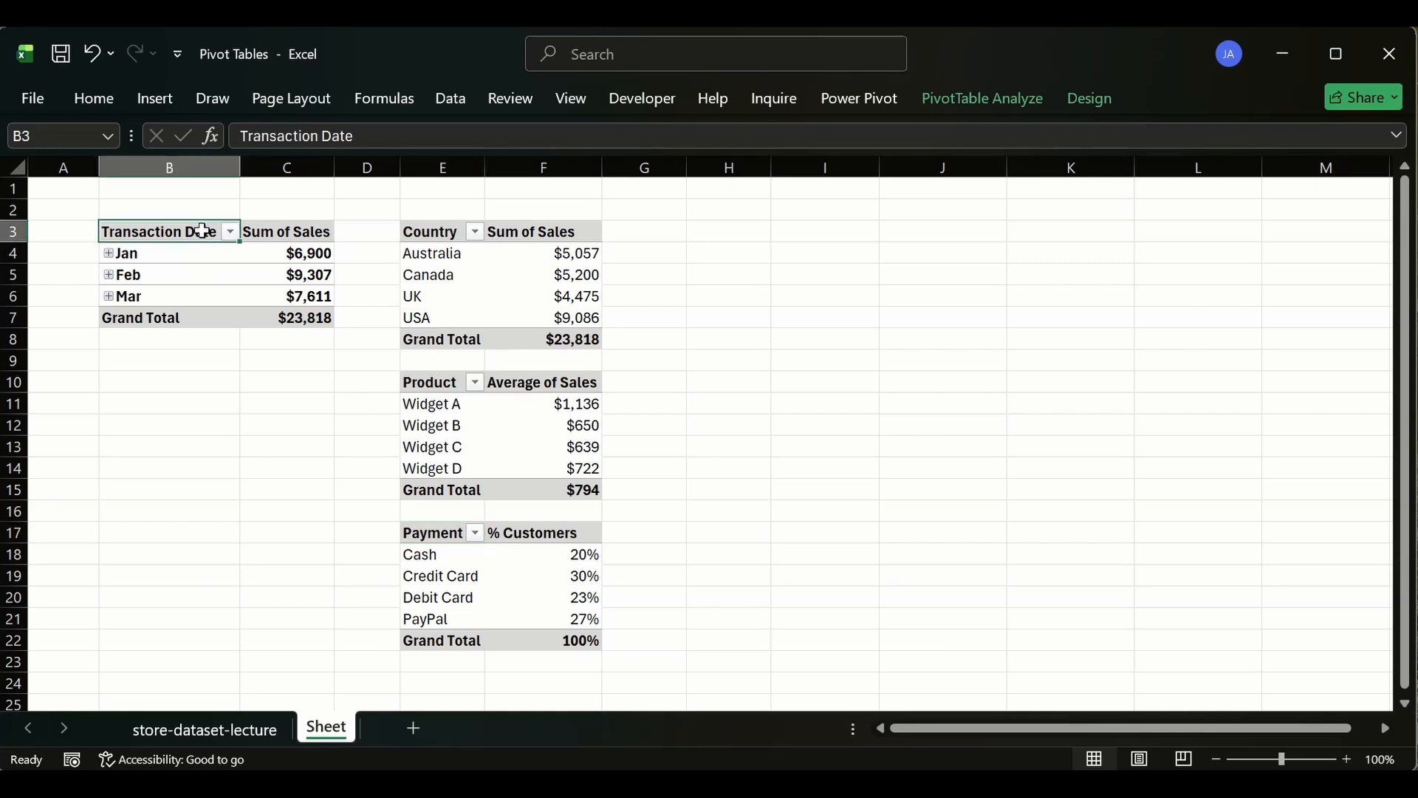
pyautogui.click(450, 231)
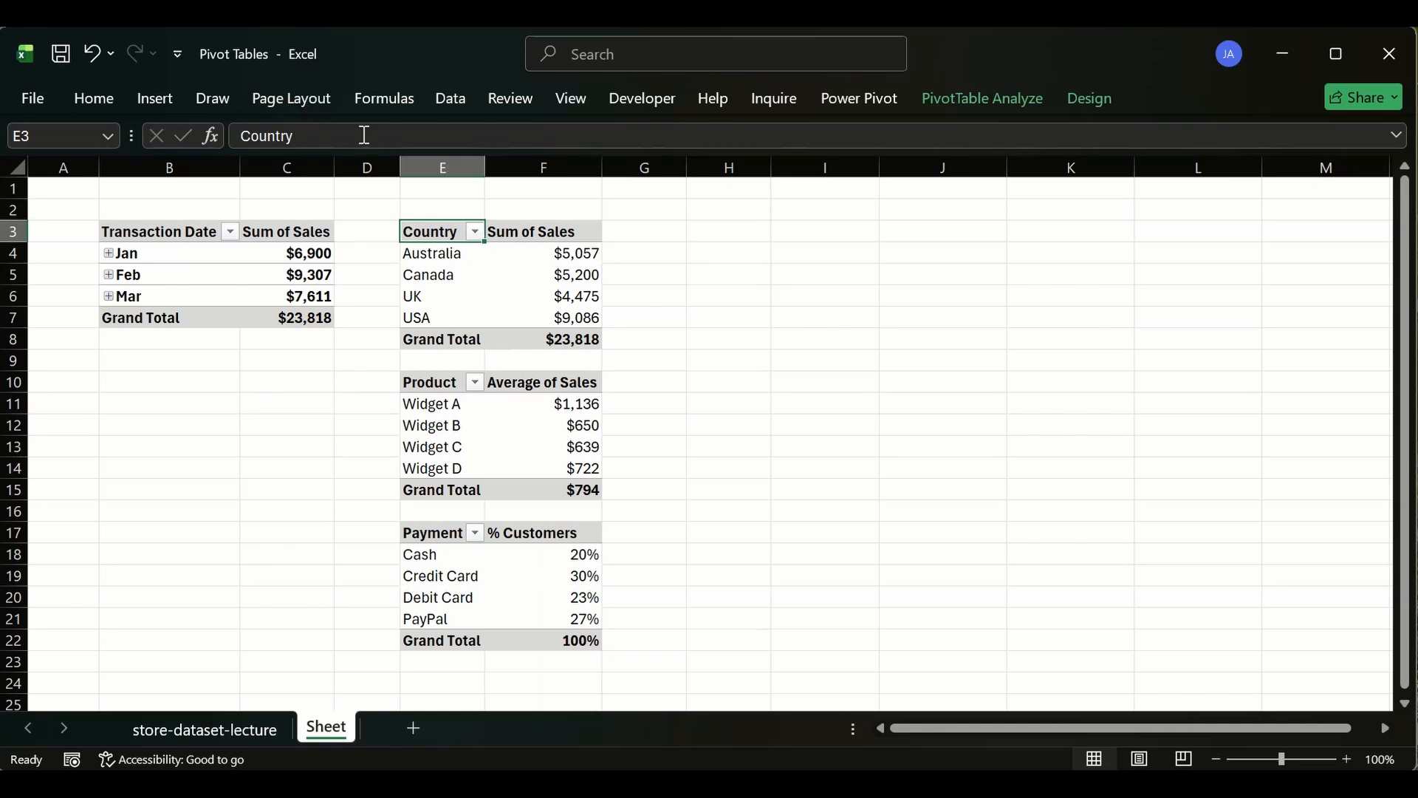
# - Show the field list from the Country pivot table's context menu, close it, and reopen the context menu
pyautogui.rightClick(434, 242)
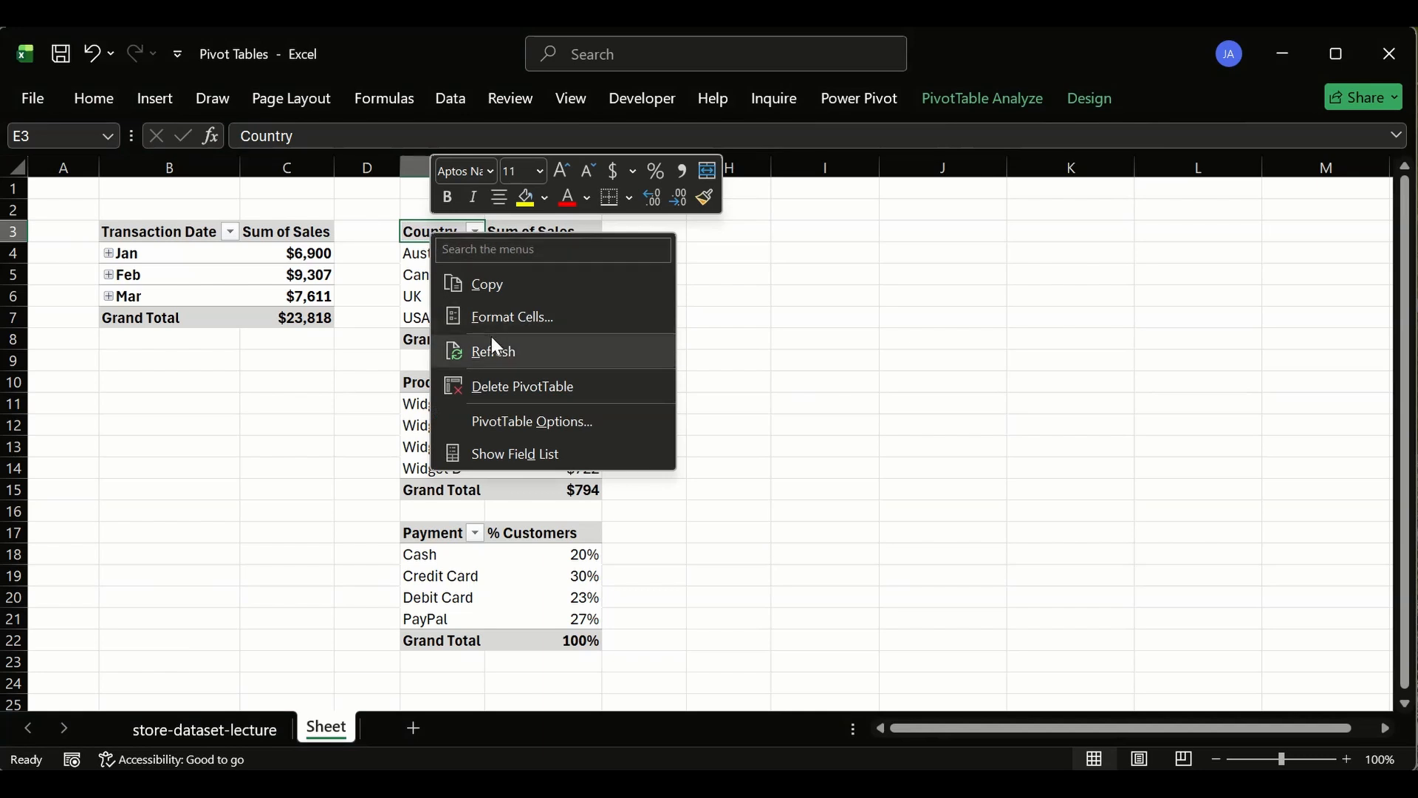
pyautogui.click(514, 453)
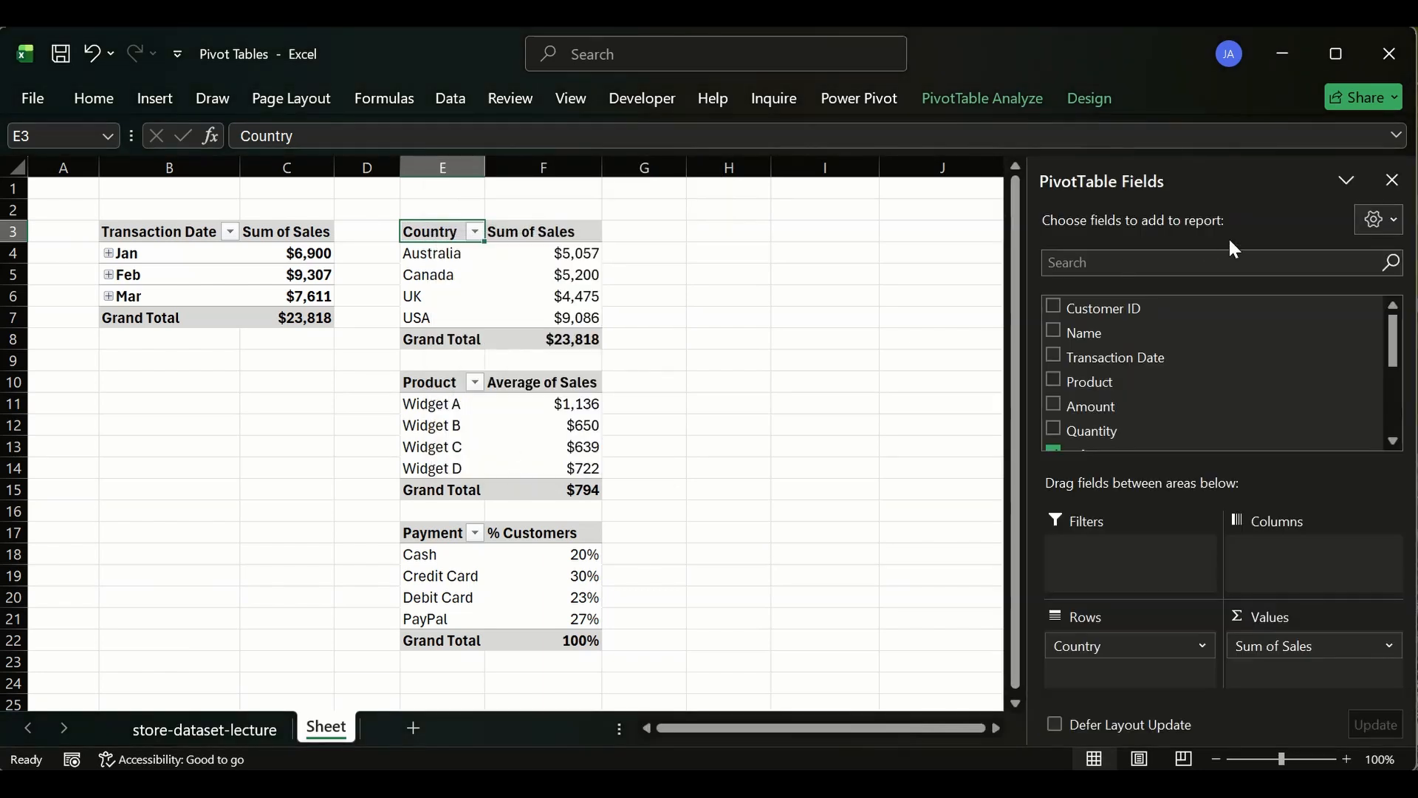
pyautogui.click(1394, 183)
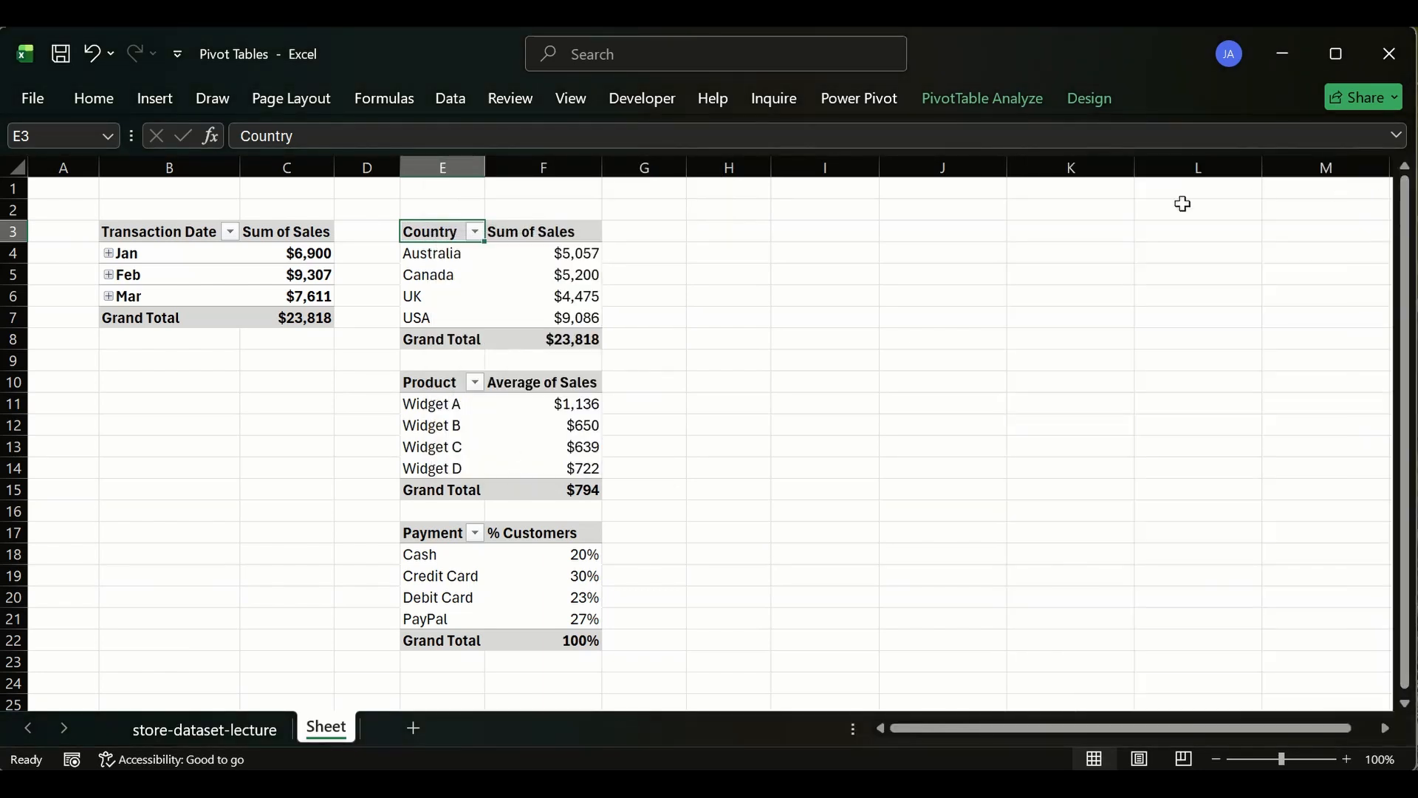
pyautogui.rightClick(446, 229)
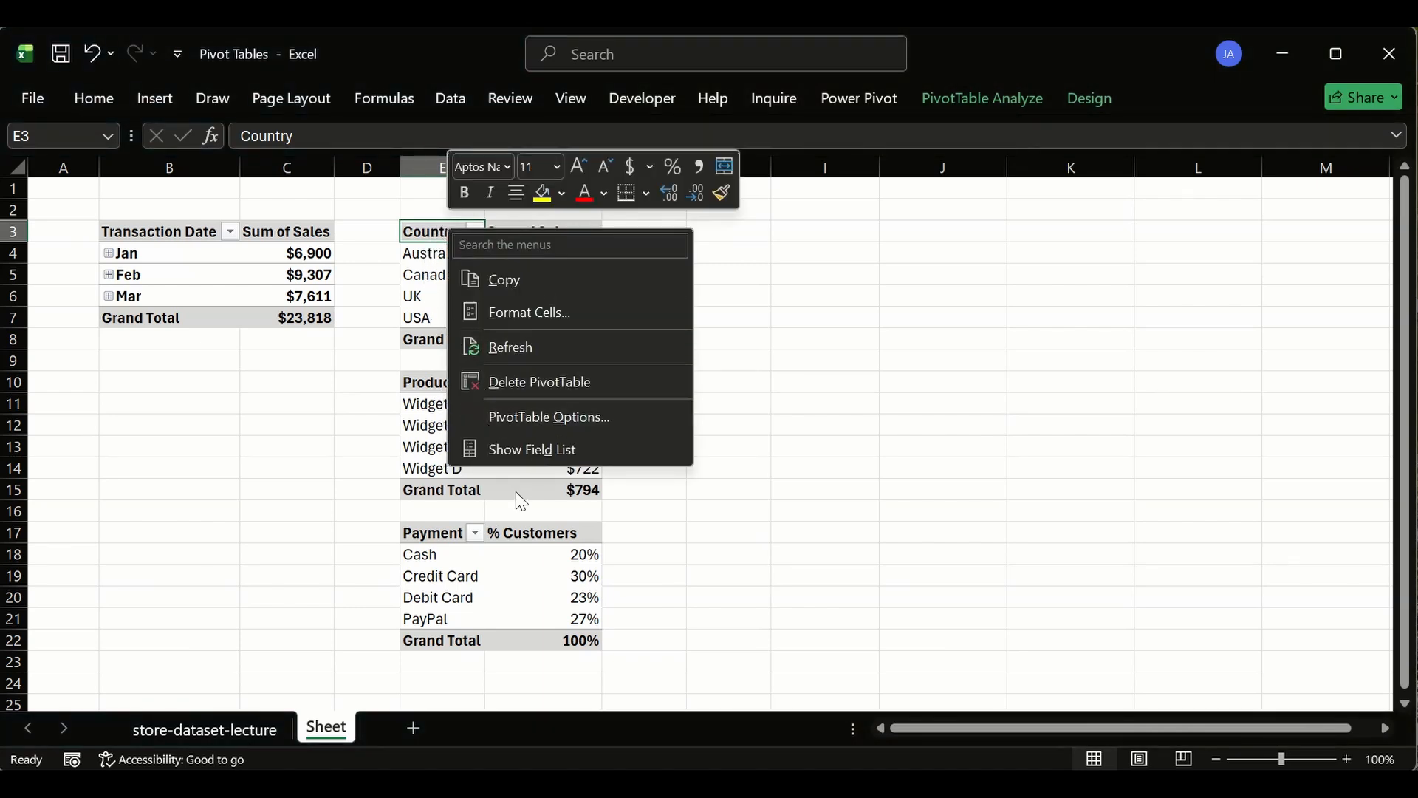
pyautogui.click(436, 236)
pyautogui.rightClick(434, 230)
pyautogui.click(862, 291)
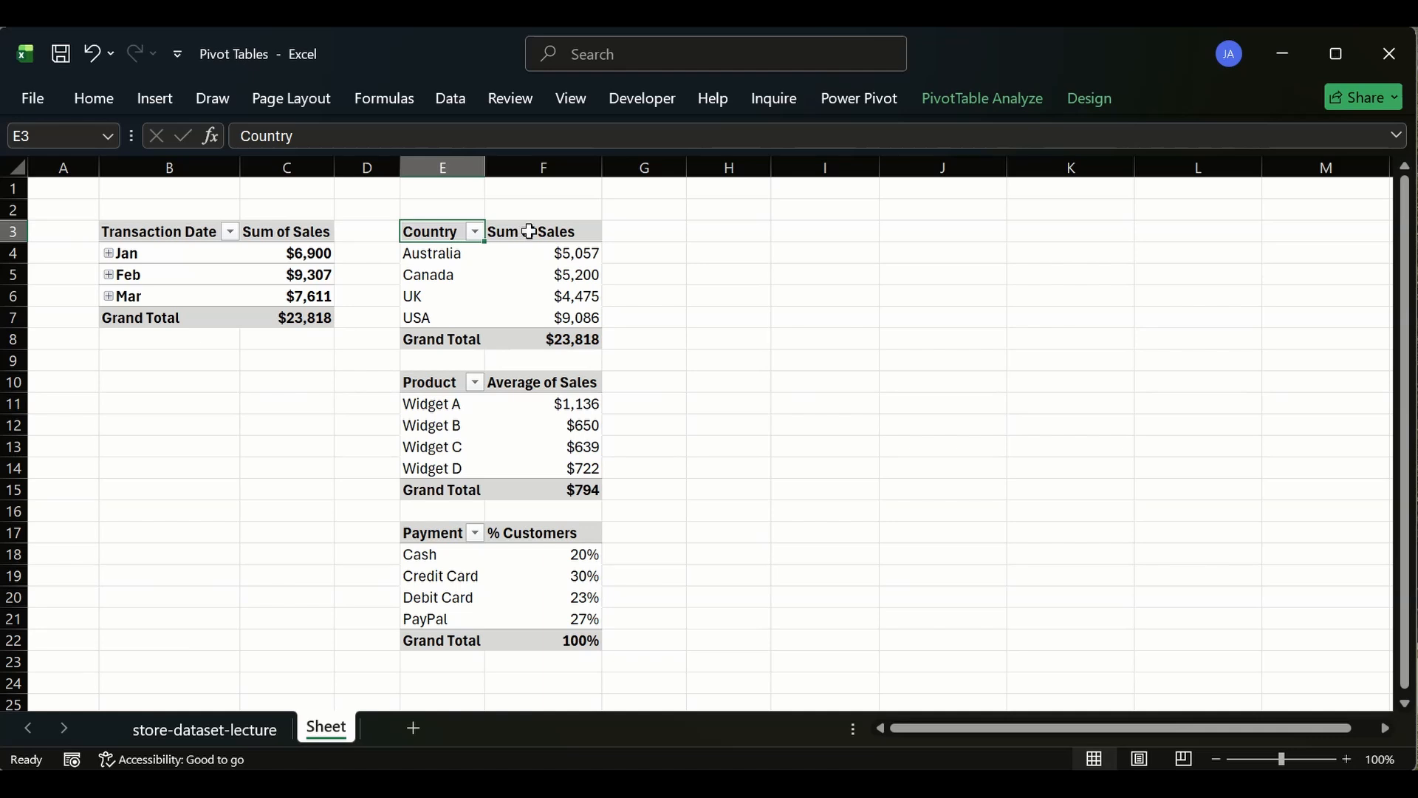
# - Toggle the pivot field headers off and on, and show then hide the field list from the PivotTable Analyze ribbon
pyautogui.click(970, 94)
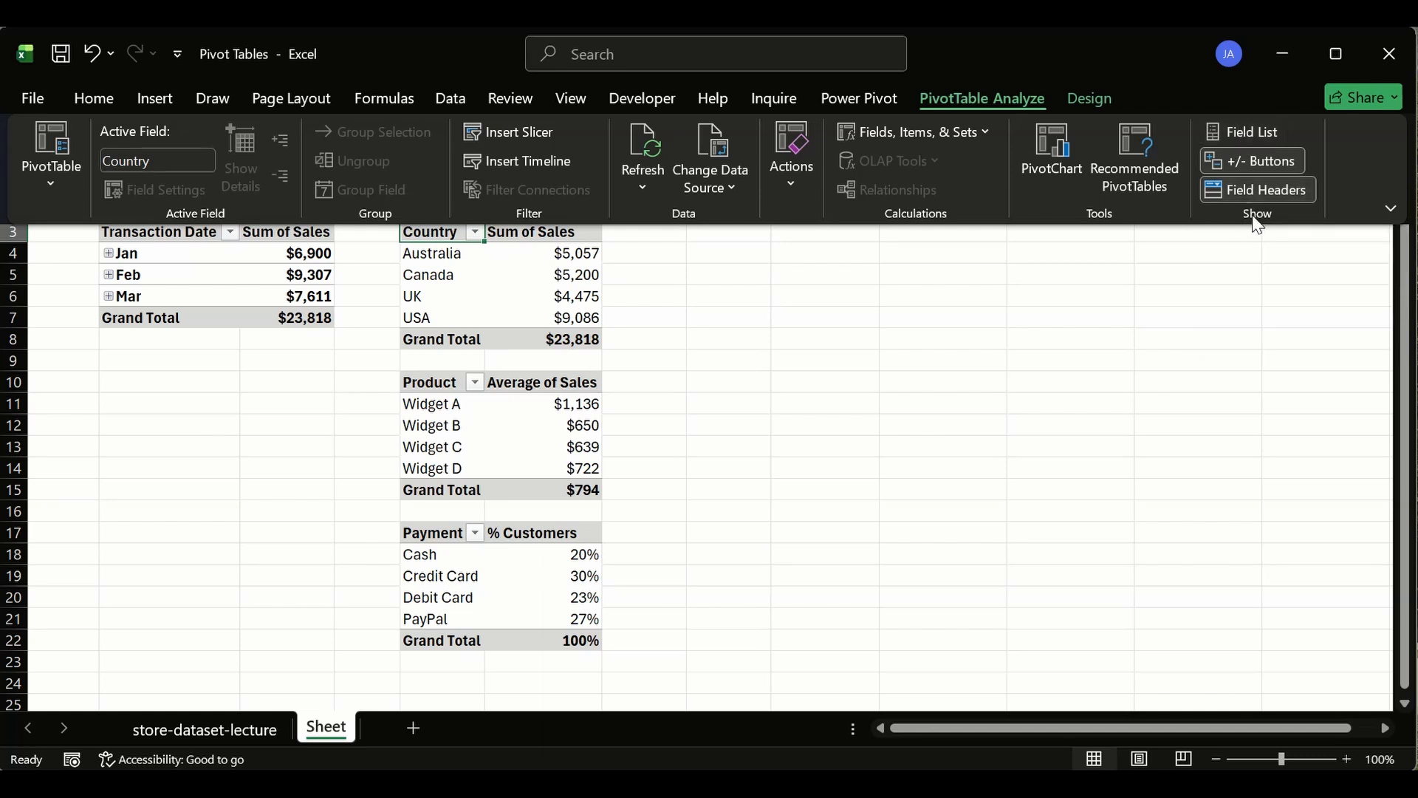
pyautogui.click(1248, 194)
pyautogui.click(1248, 194)
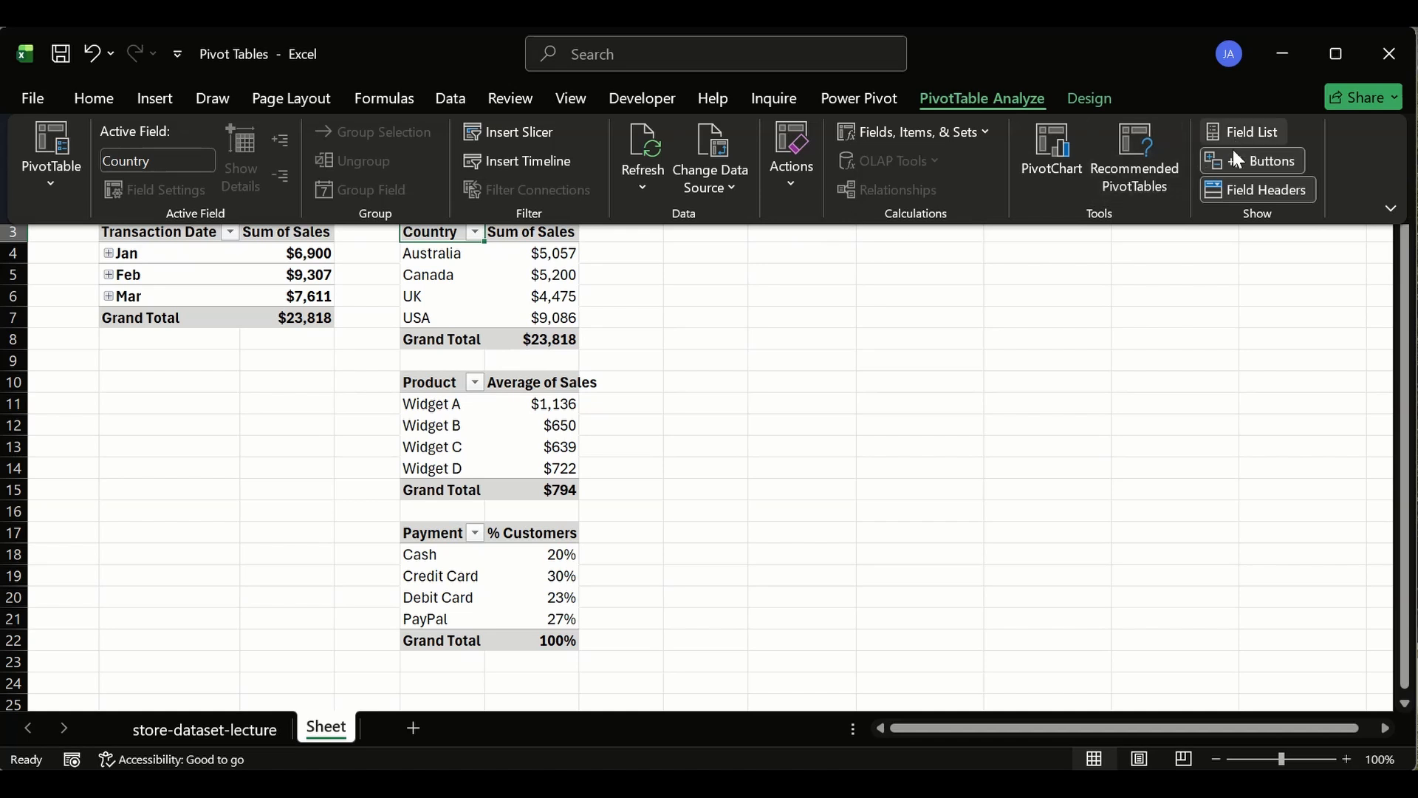
pyautogui.click(1245, 131)
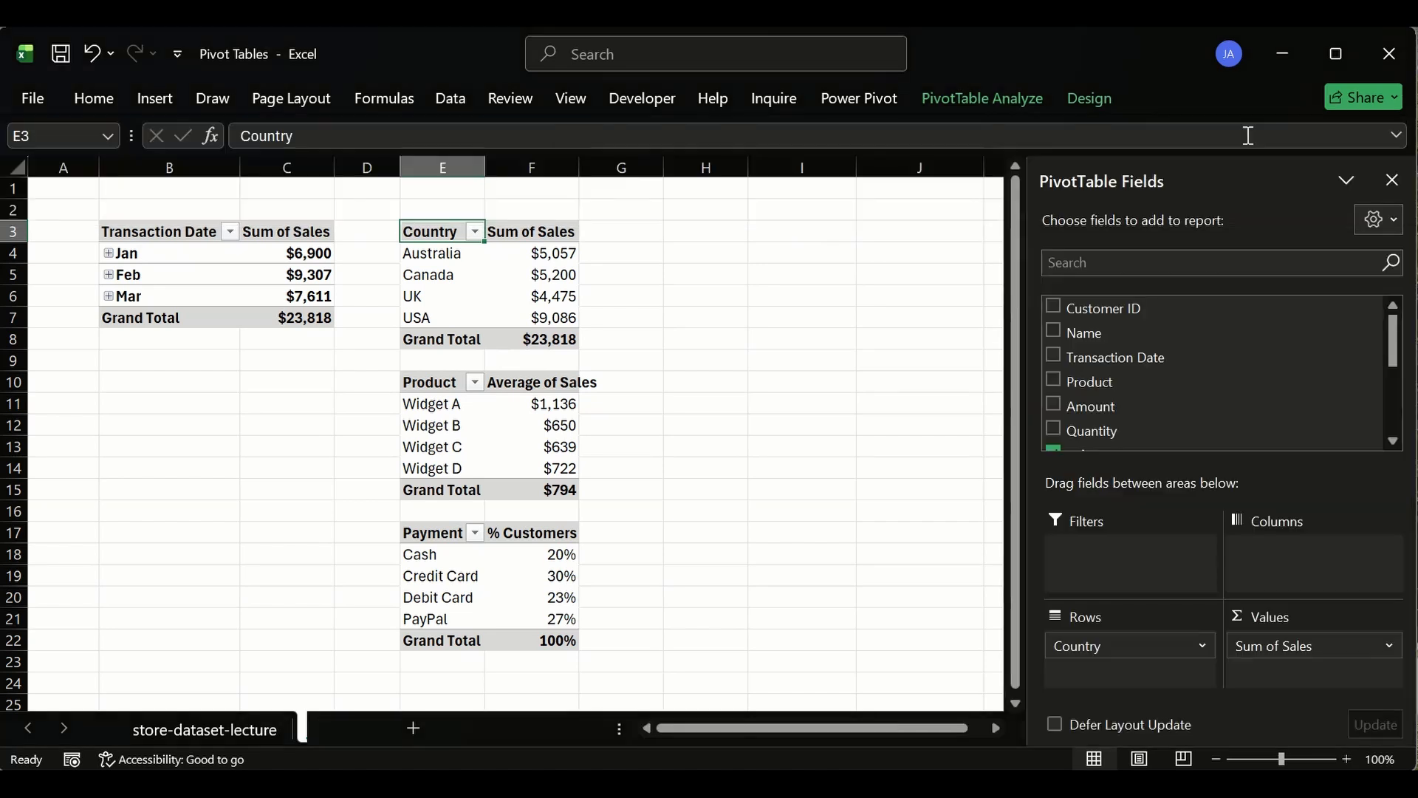
pyautogui.click(1393, 180)
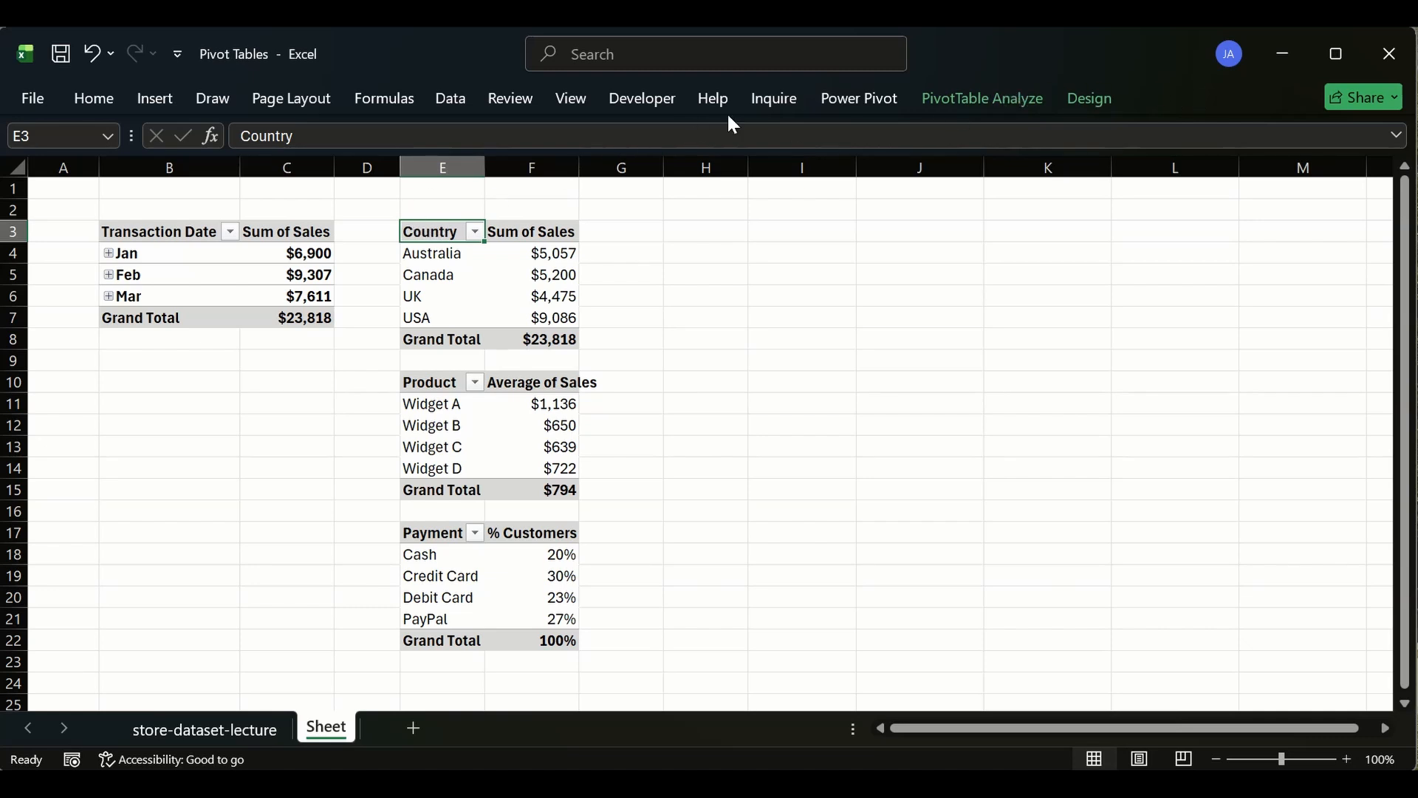
pyautogui.click(947, 95)
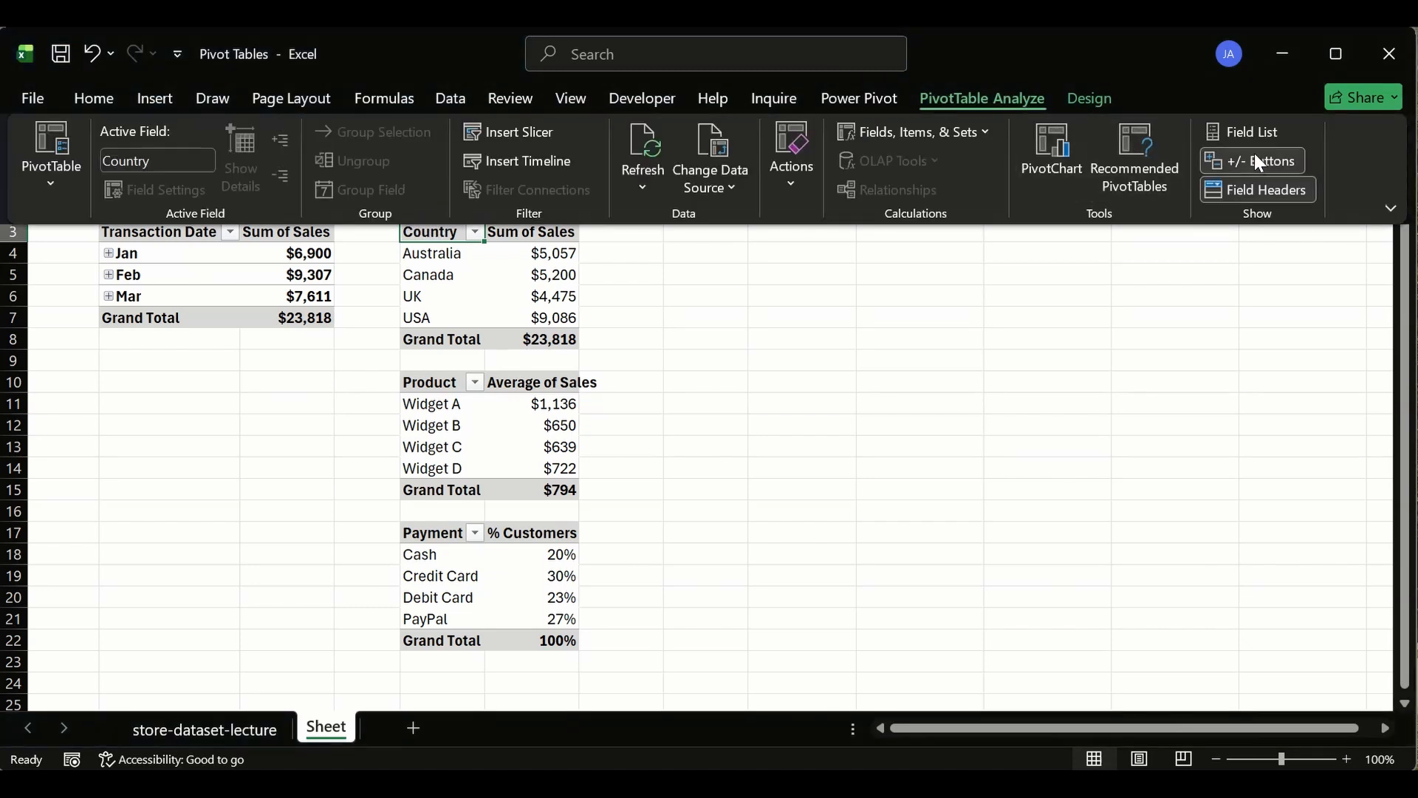
pyautogui.click(1254, 133)
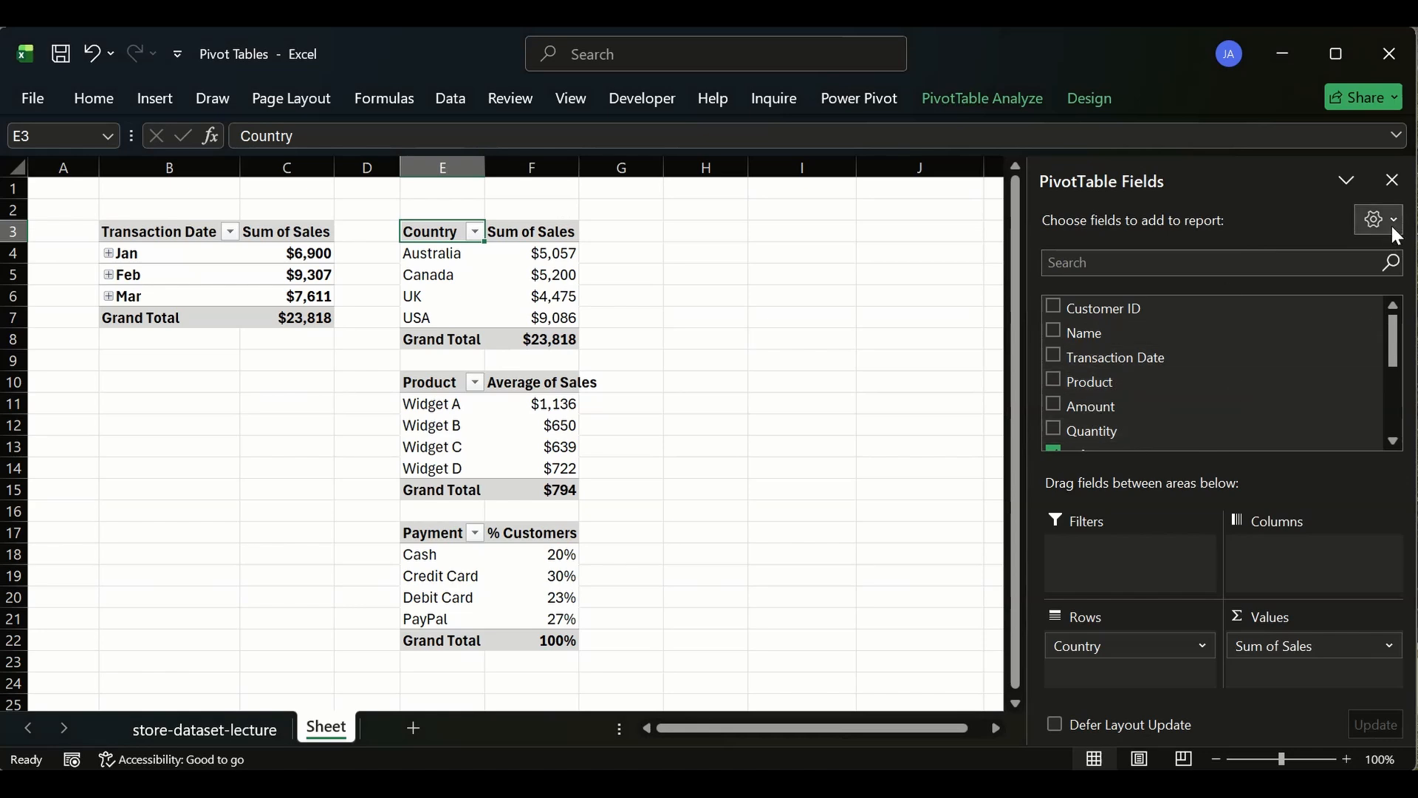
pyautogui.click(1393, 180)
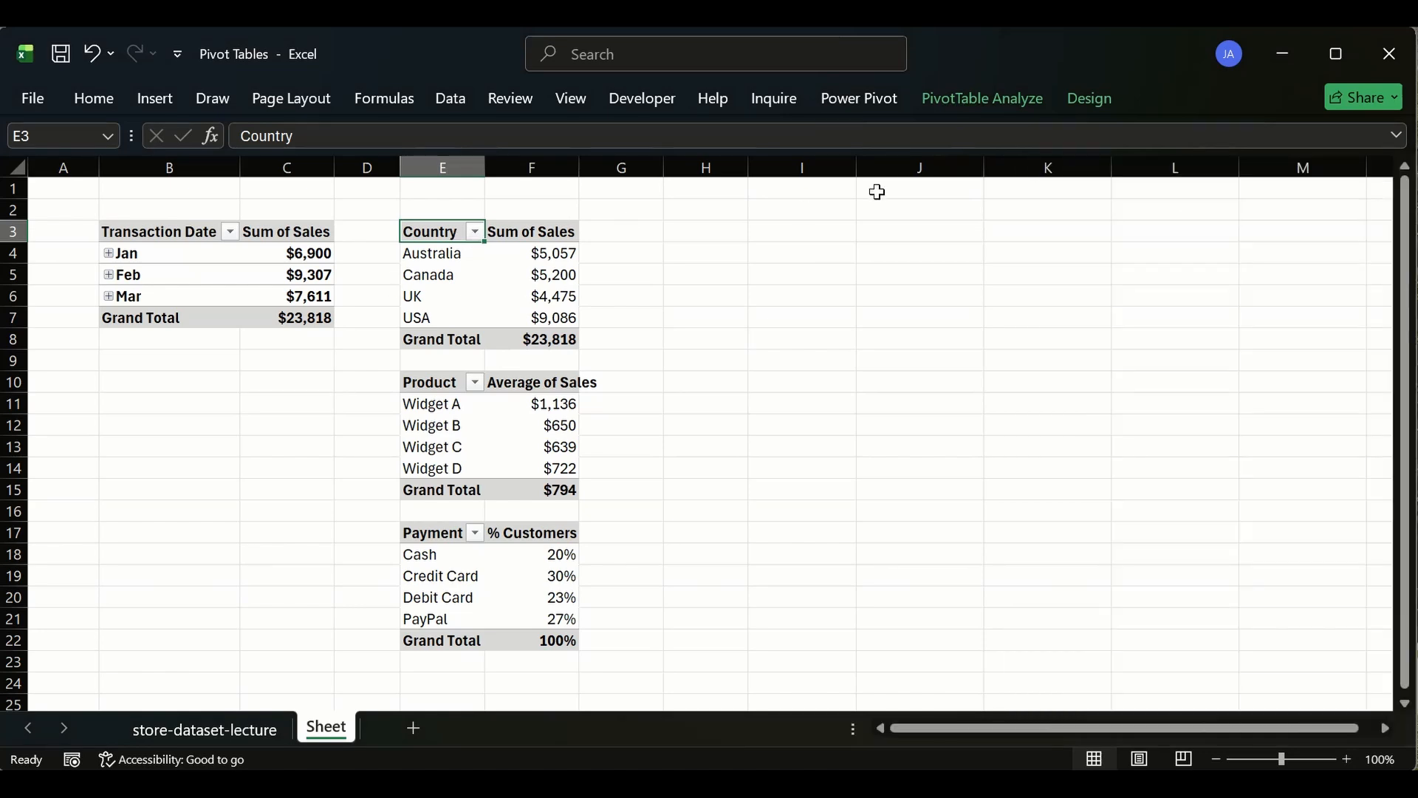
# - Insert slicers for Salesperson and Order Status on the Country pivot table
pyautogui.click(945, 102)
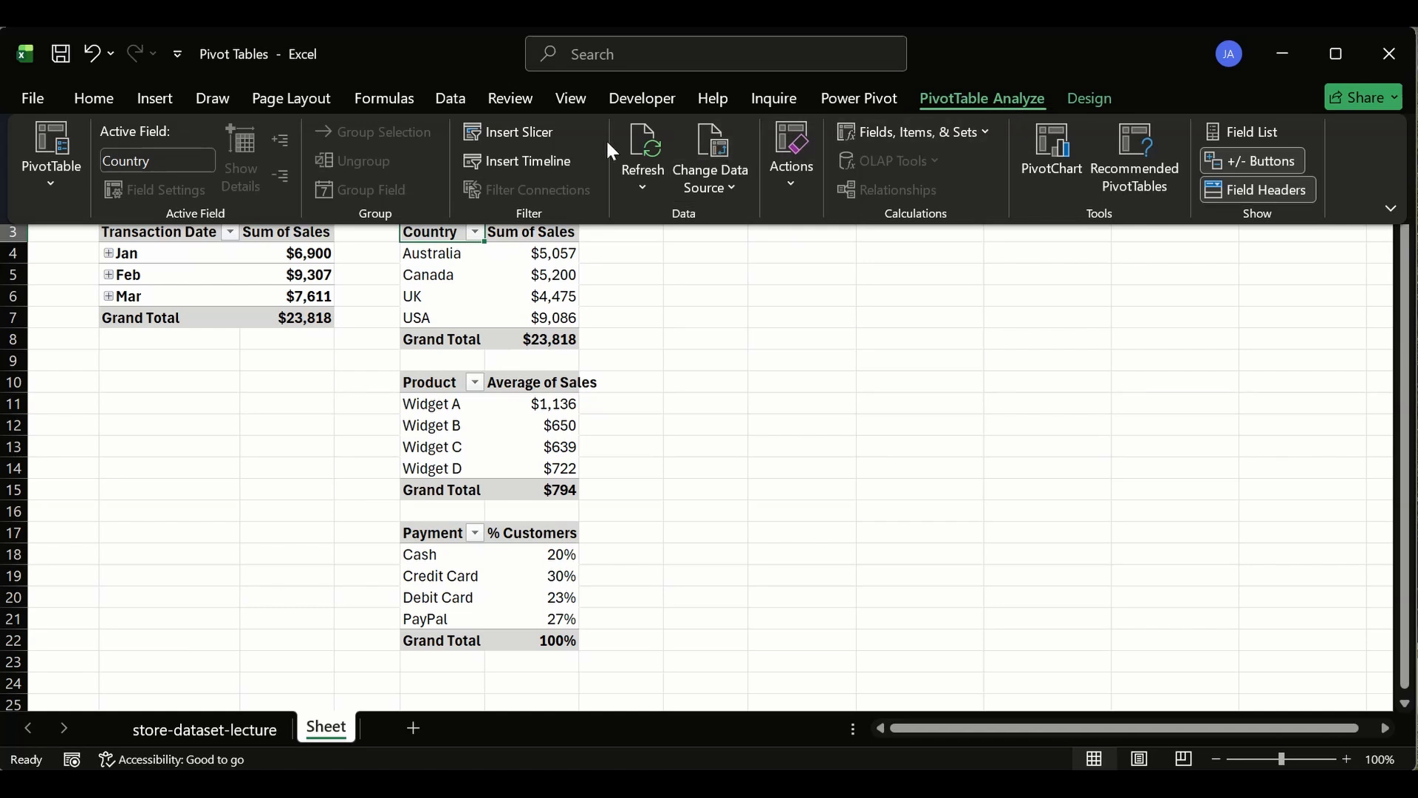
pyautogui.click(511, 130)
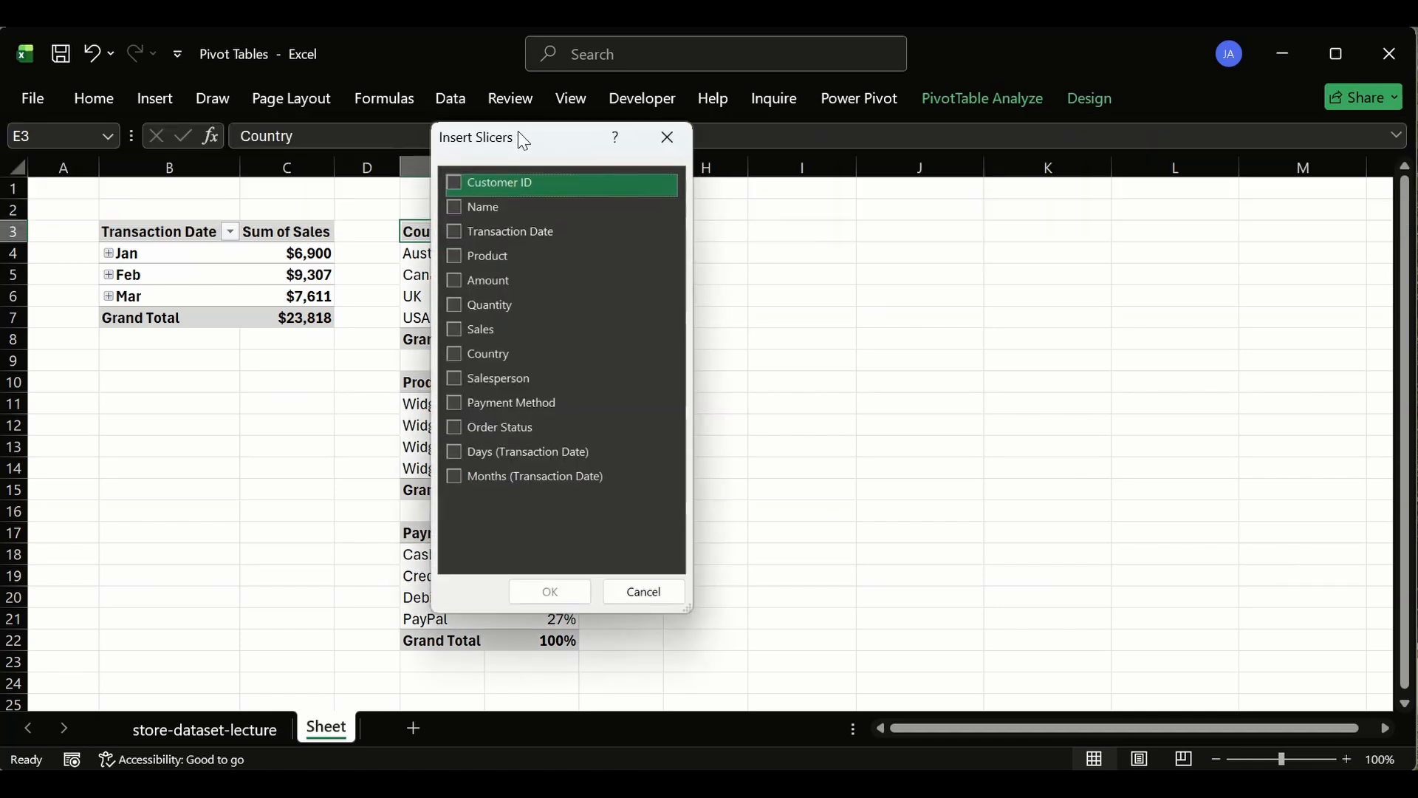
pyautogui.moveTo(517, 133); pyautogui.dragTo(696, 193)
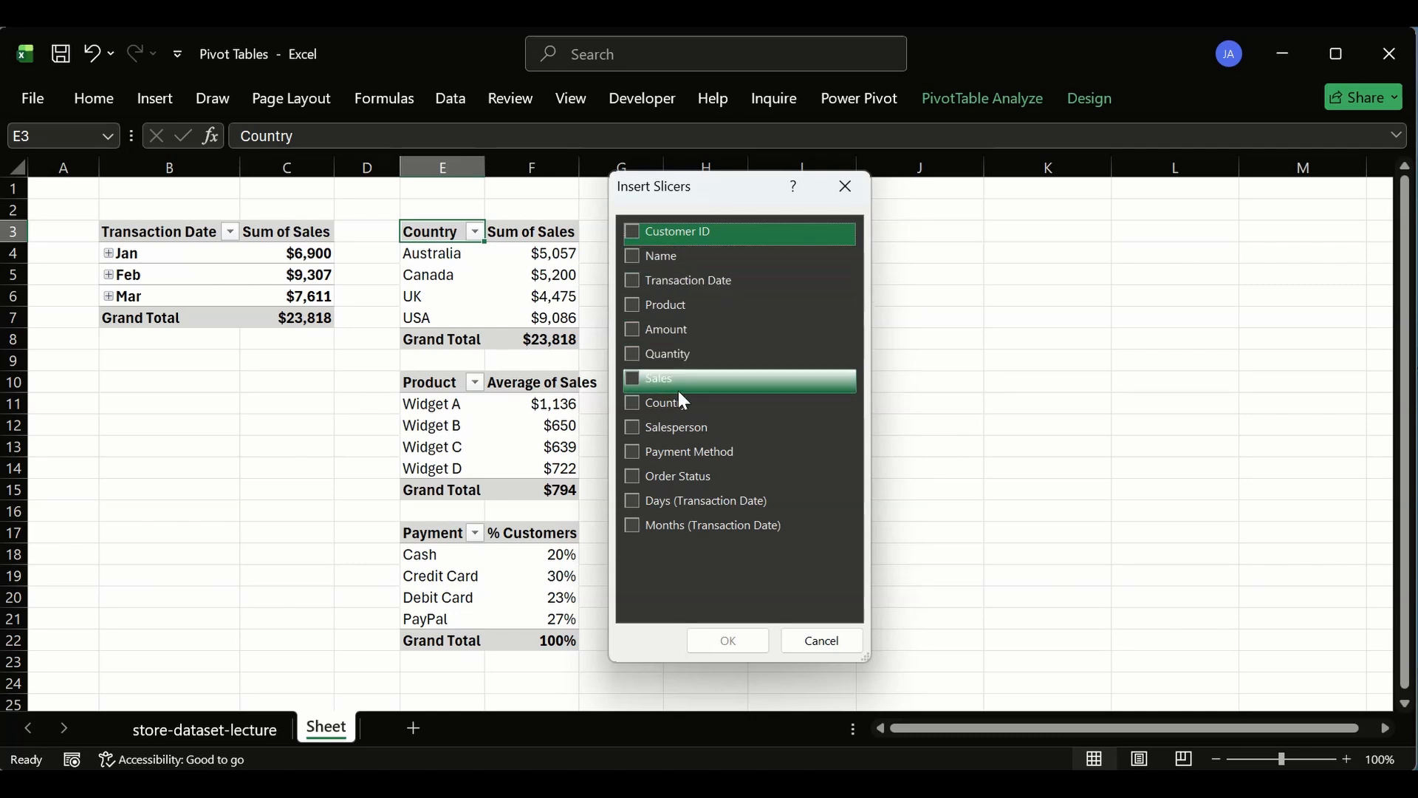
pyautogui.click(632, 430)
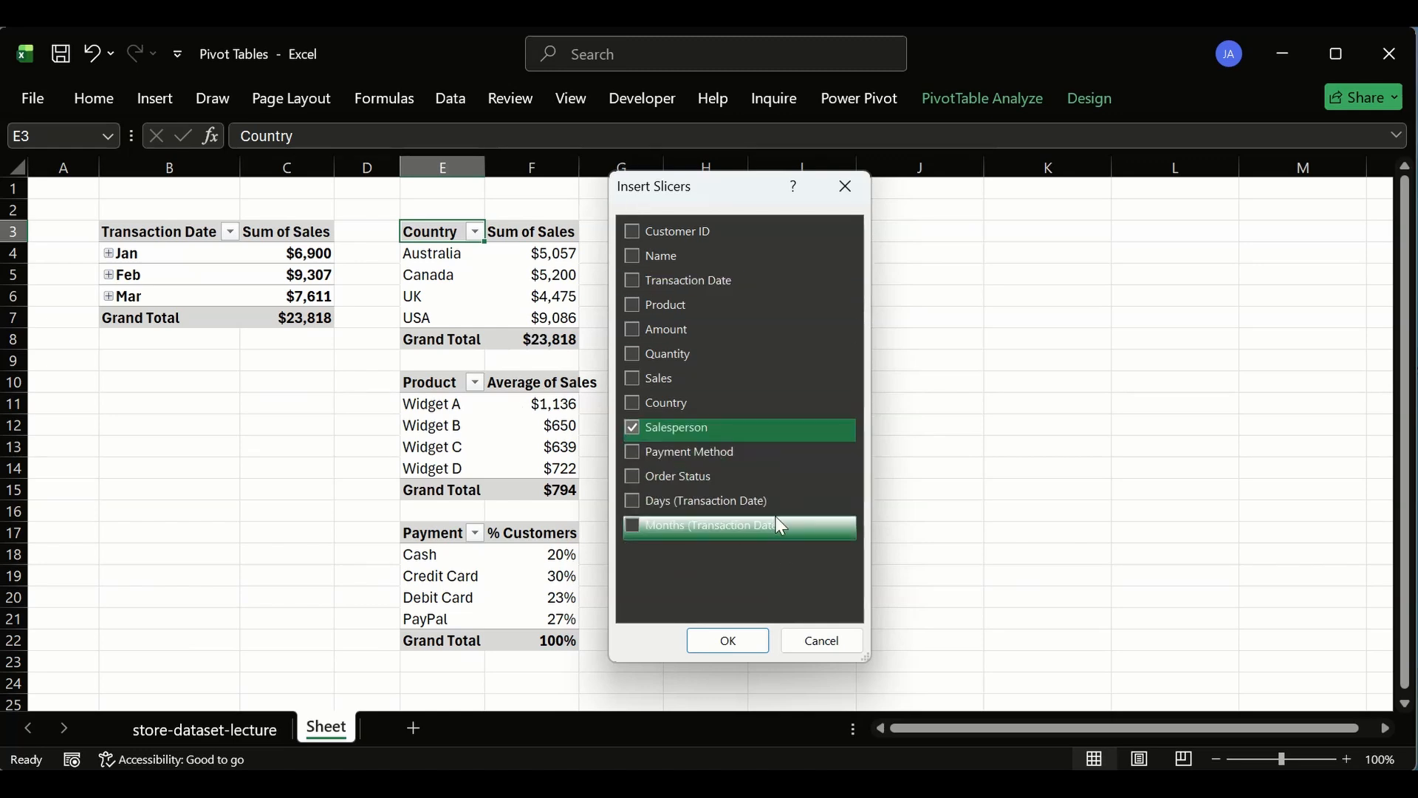
pyautogui.click(635, 476)
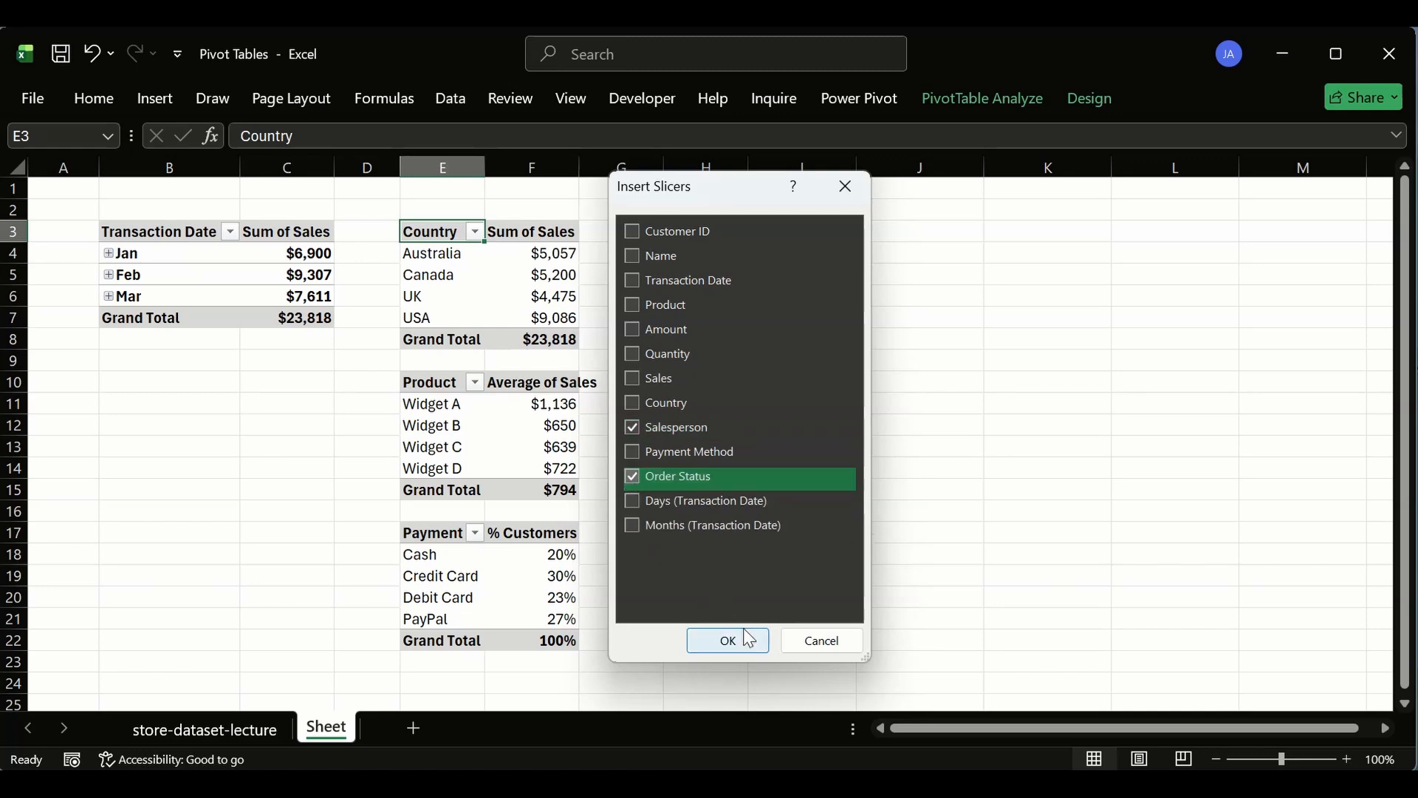
pyautogui.click(752, 650)
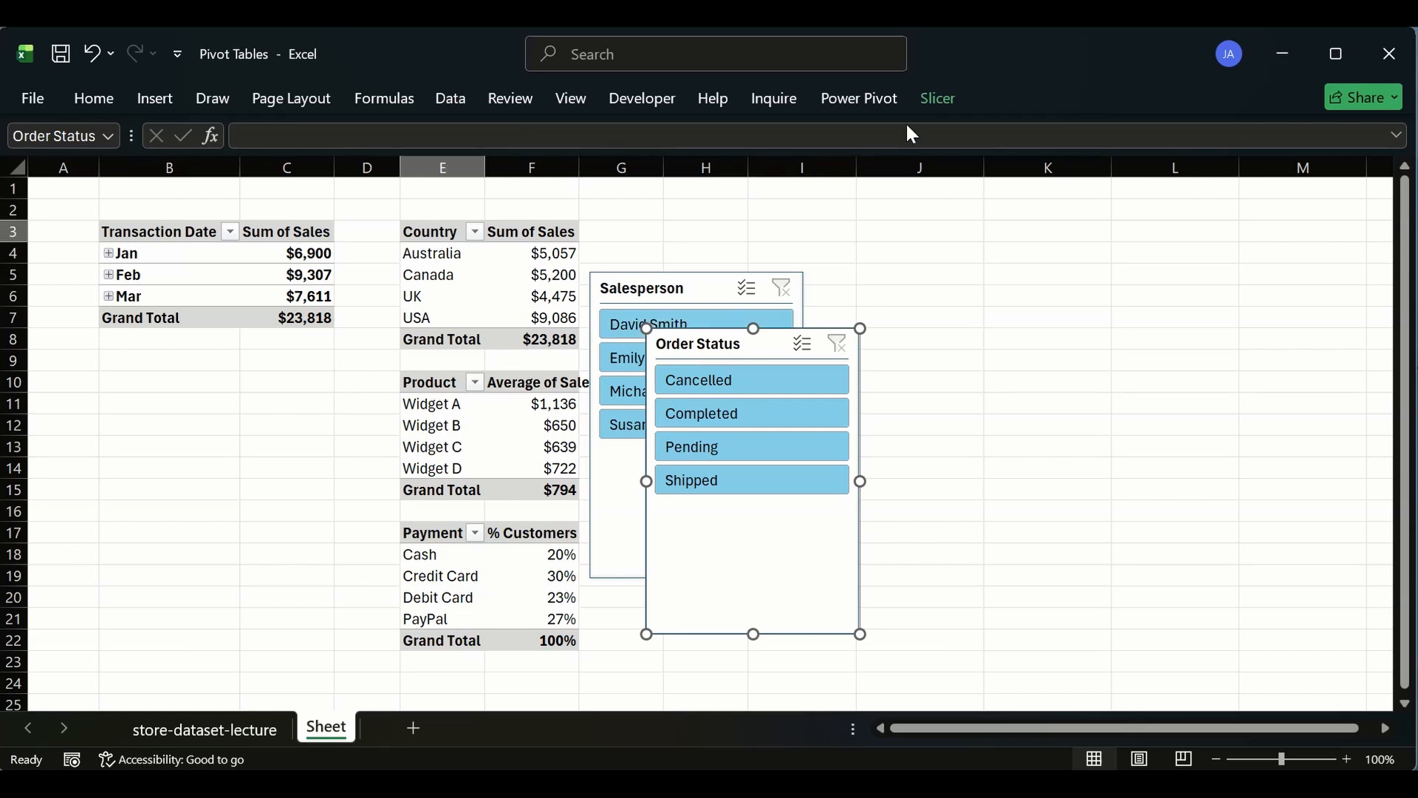
# - Apply the gray light slicer style to both the Order Status and Salesperson slicers
pyautogui.click(938, 96)
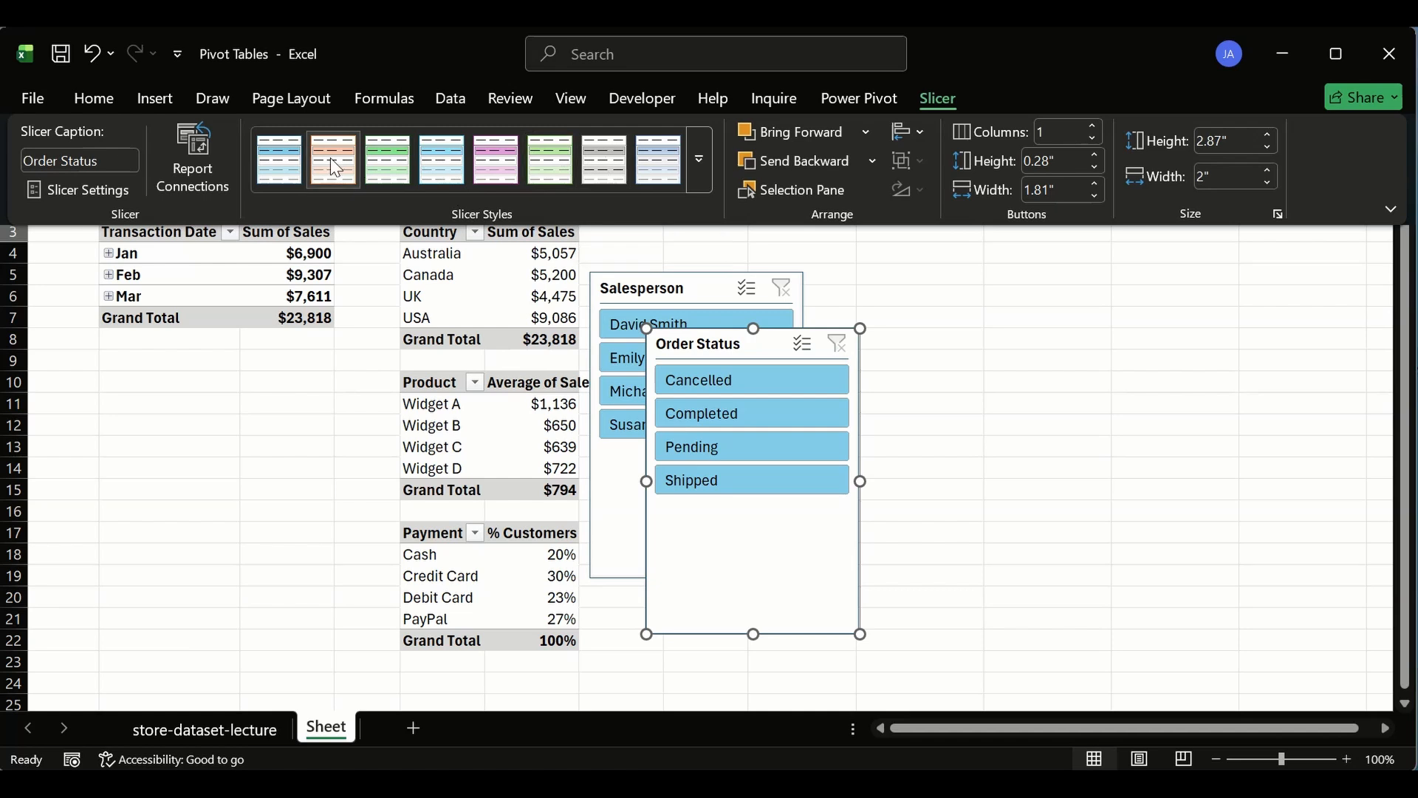
pyautogui.click(595, 162)
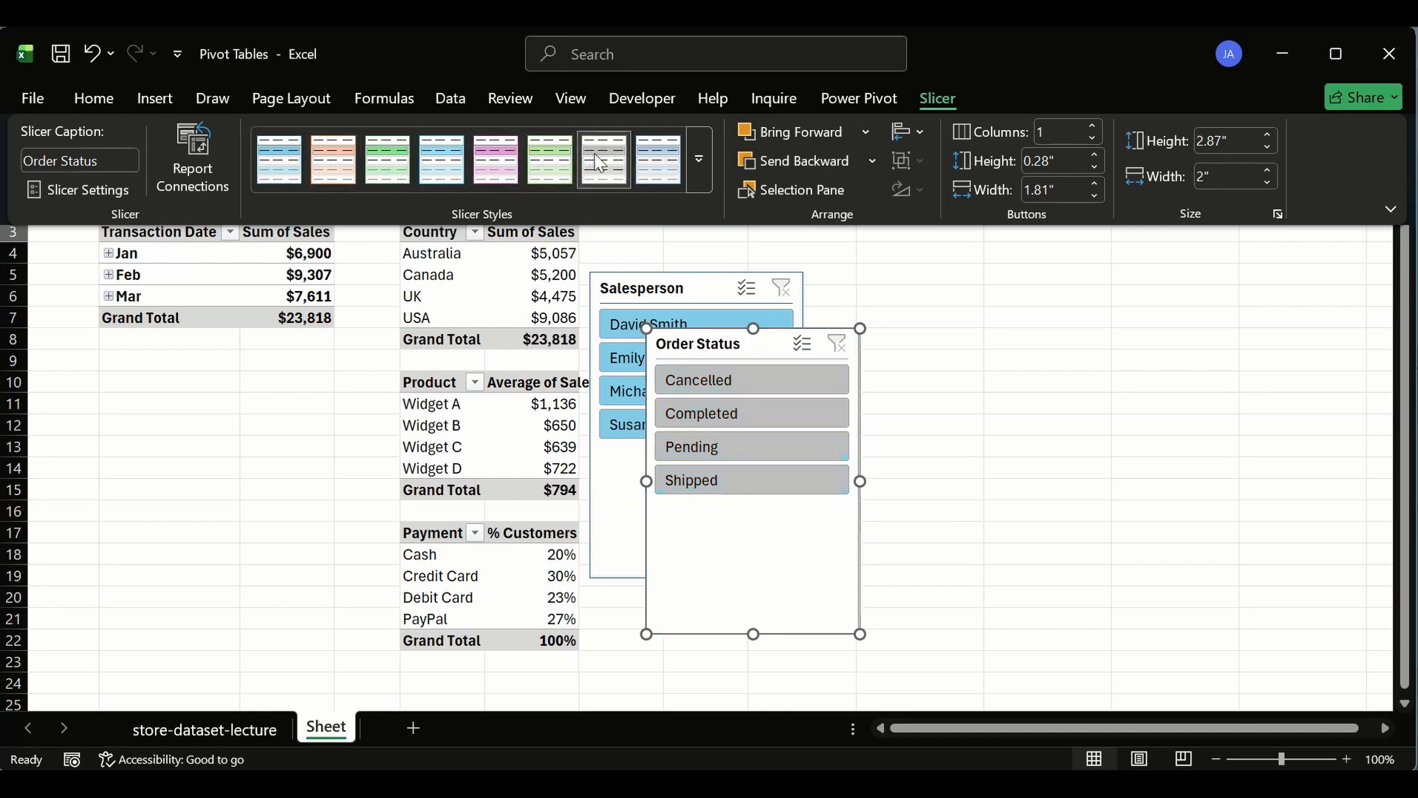
pyautogui.click(663, 302)
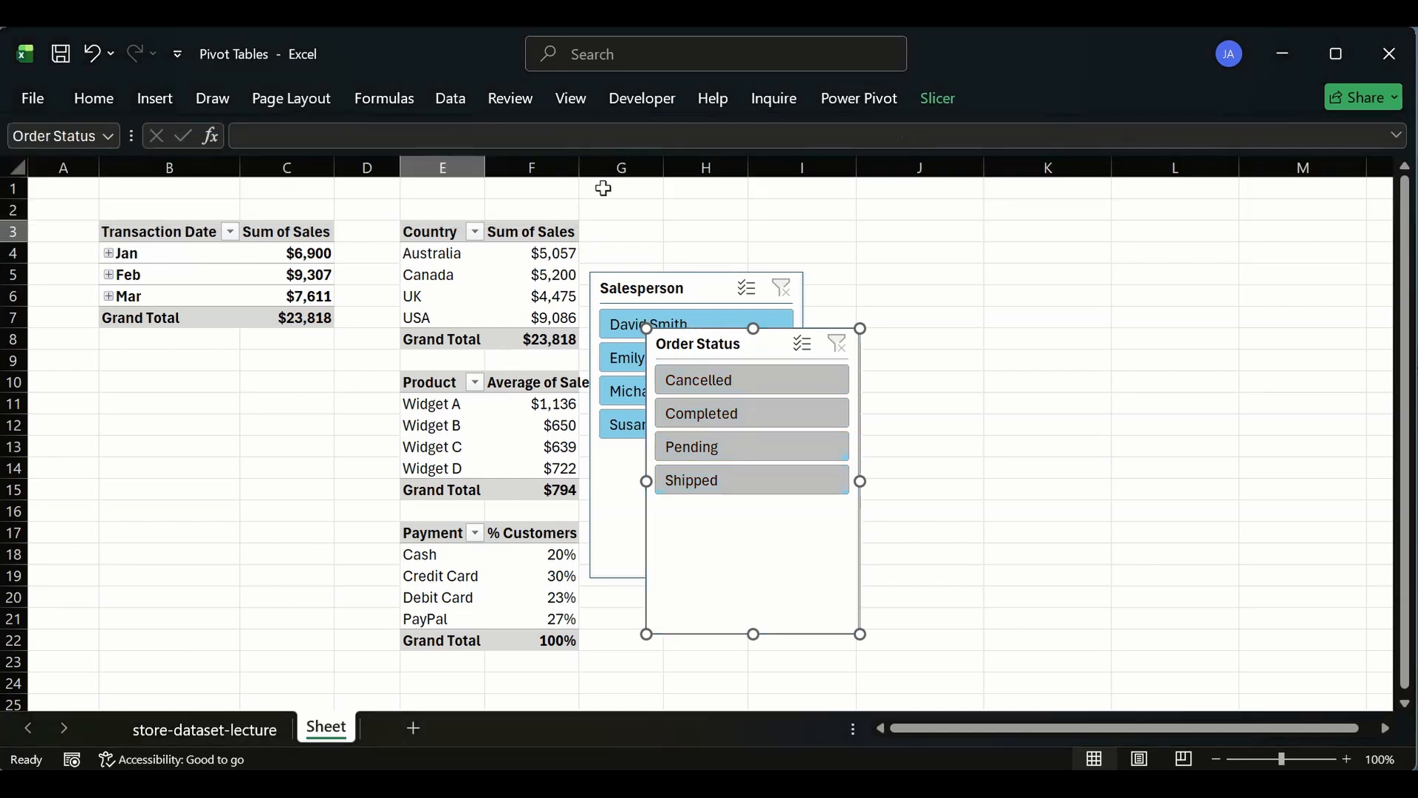
pyautogui.click(702, 299)
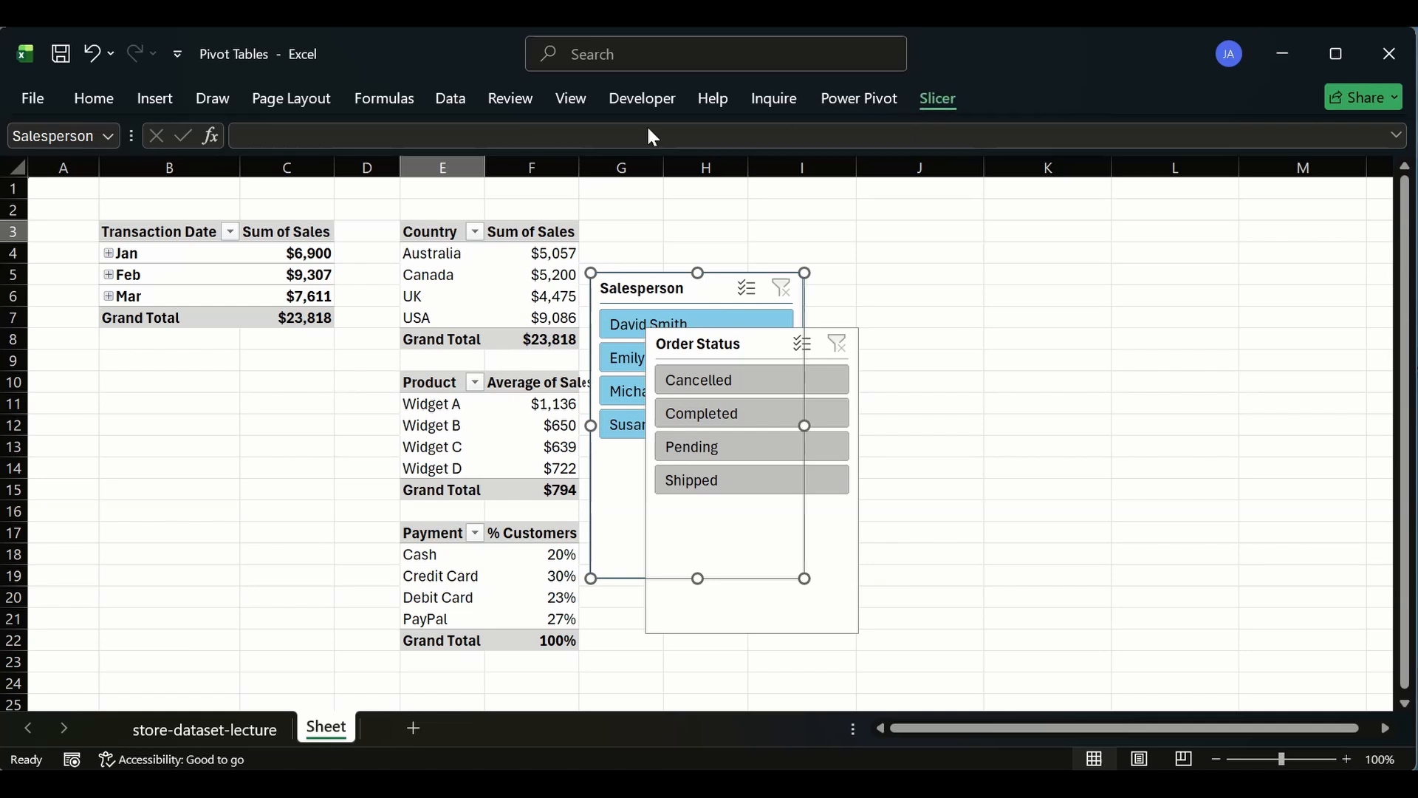
pyautogui.click(703, 187)
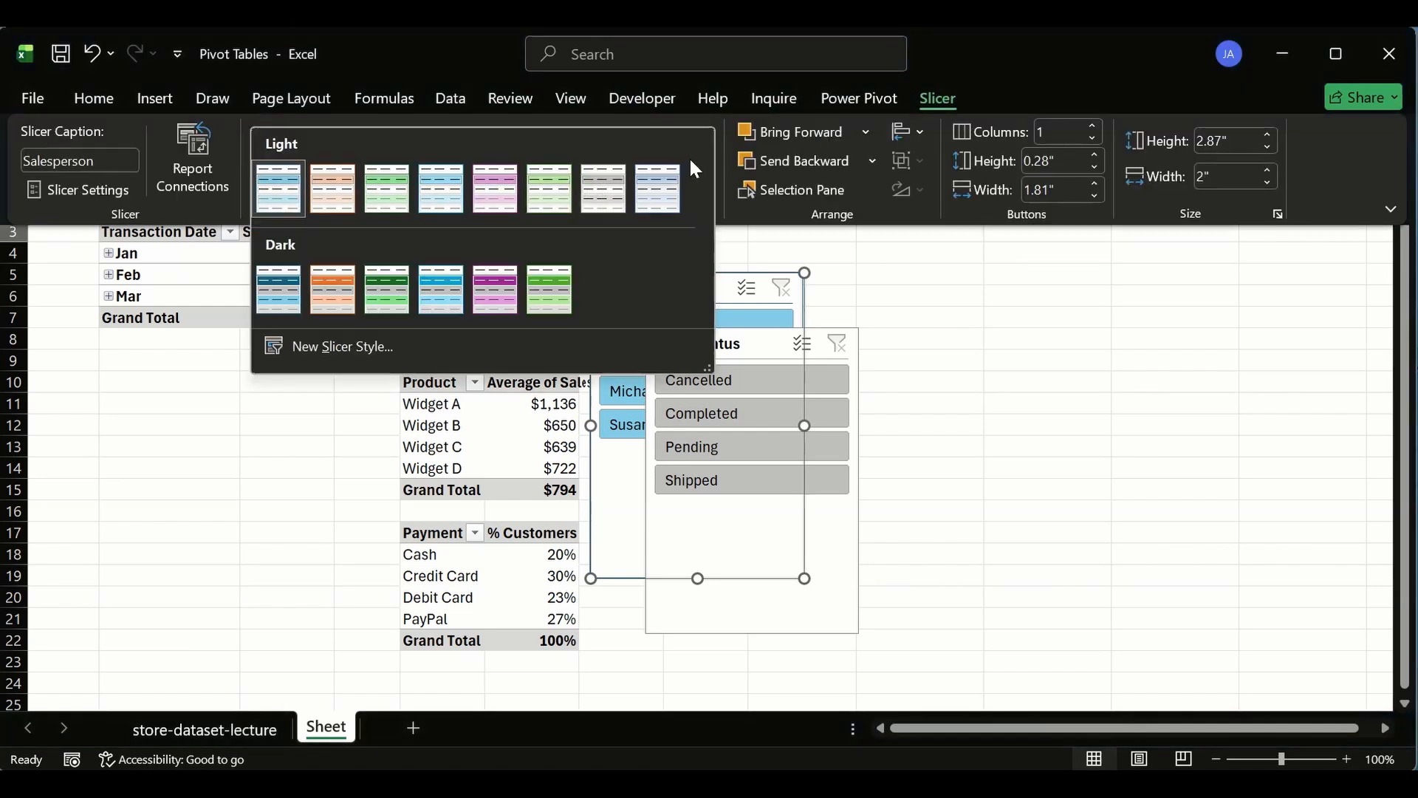
pyautogui.click(605, 179)
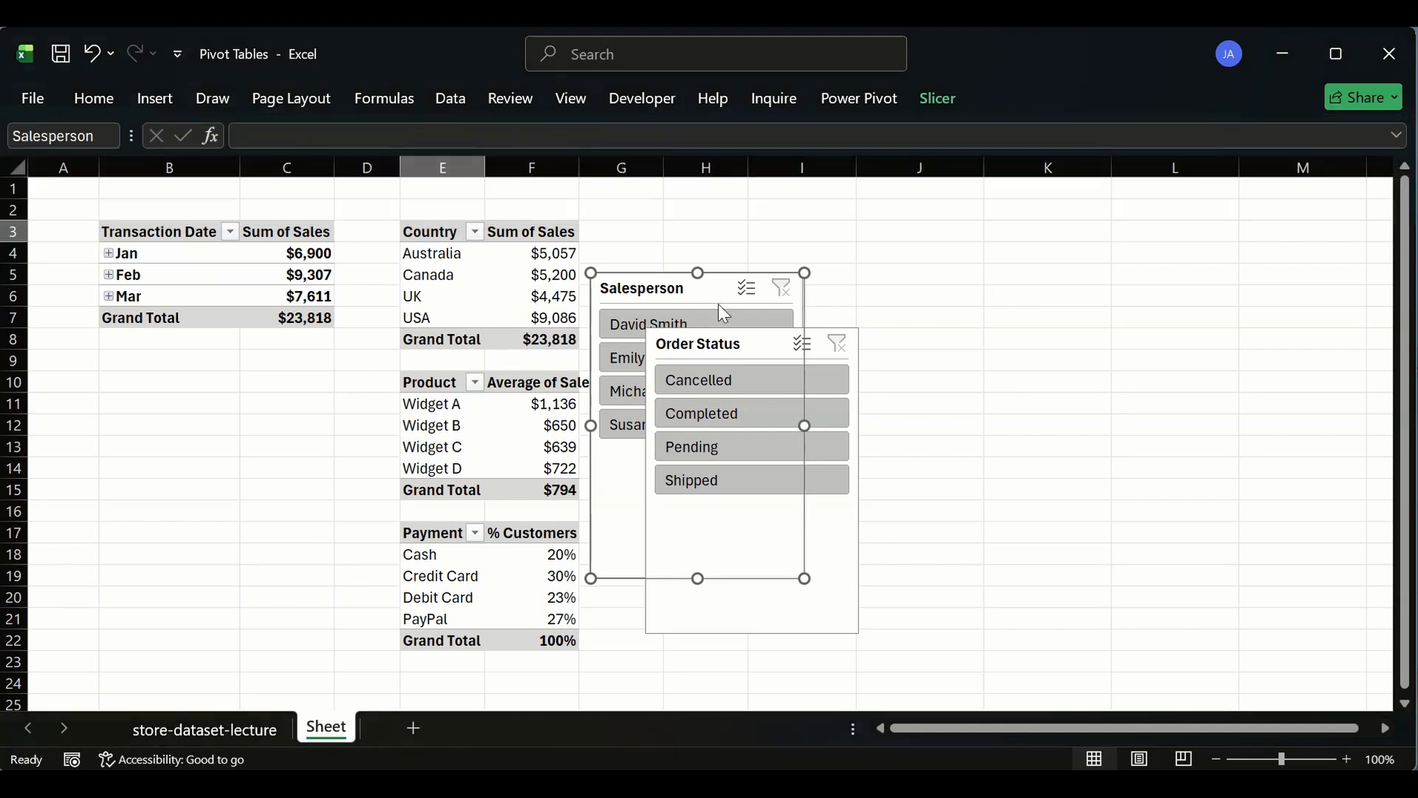
# - Move the Order Status slicer beside the Salesperson slicer, over columns J and K
pyautogui.click(747, 336)
pyautogui.moveTo(747, 337); pyautogui.dragTo(927, 294)
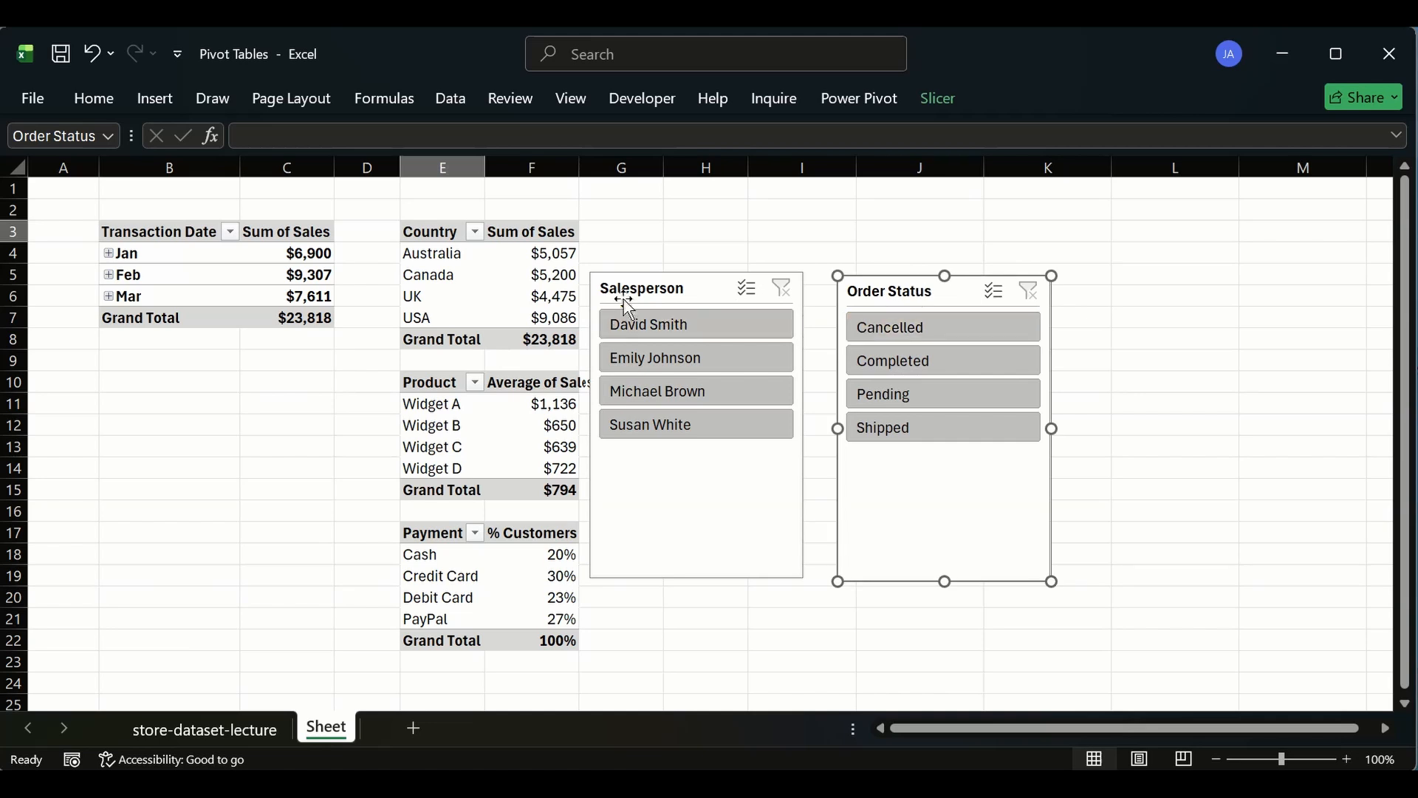
# - Nudge the Salesperson slicer right and select Cancelled in the Order Status slicer
pyautogui.moveTo(626, 303); pyautogui.dragTo(641, 301)
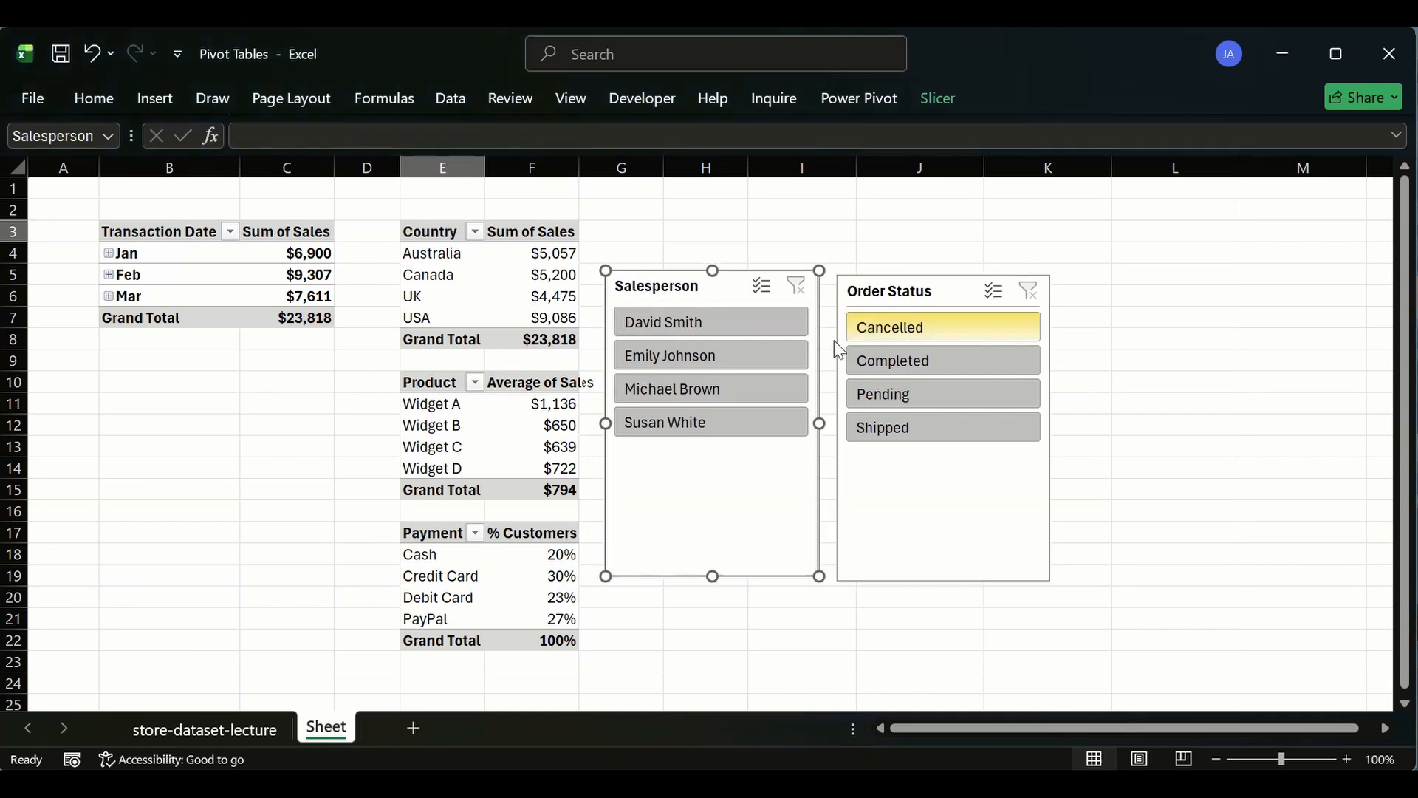
pyautogui.click(919, 325)
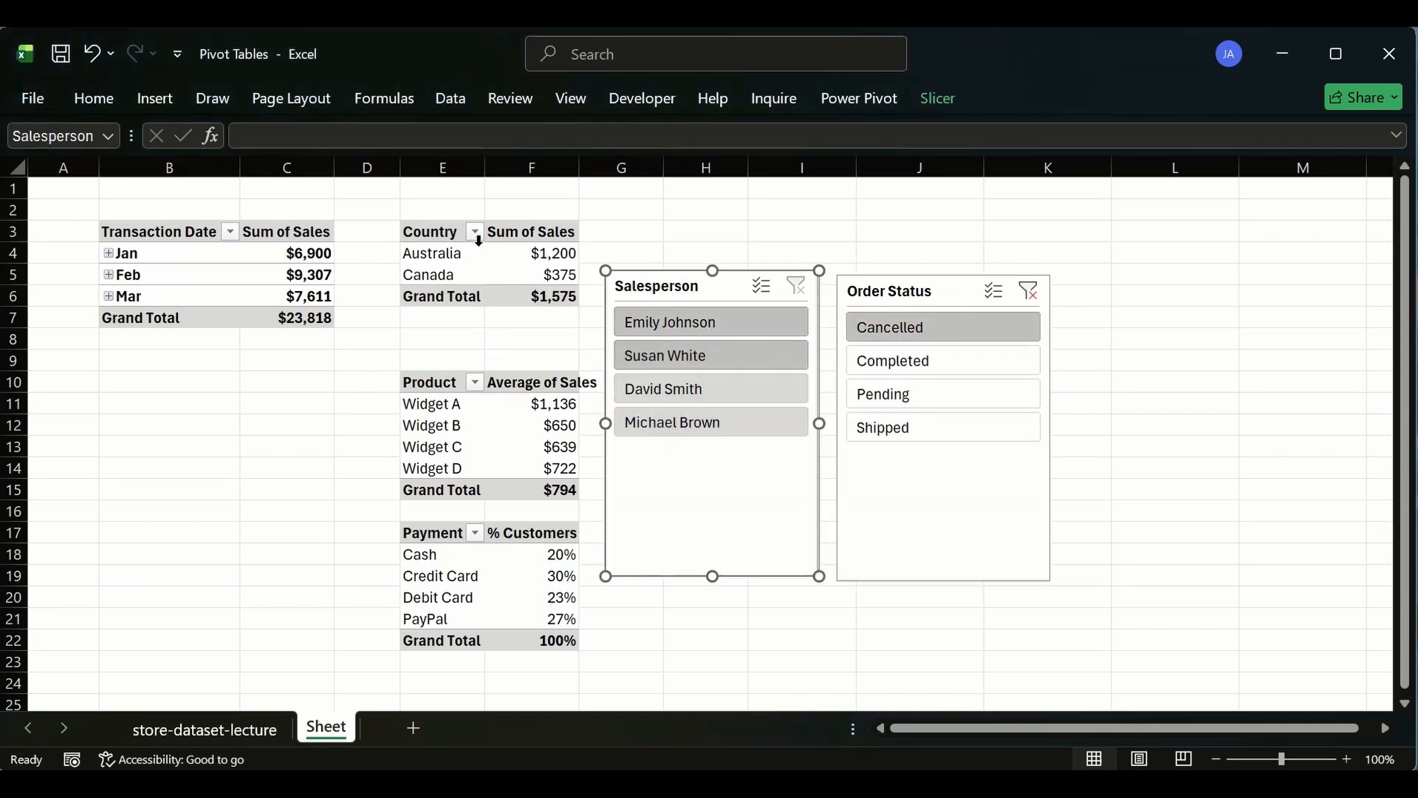
# - Connect the Order Status slicer to all four pivot tables through Report Connections, test Cancelled, and clear its filter
pyautogui.click(913, 294)
pyautogui.rightClick(916, 296)
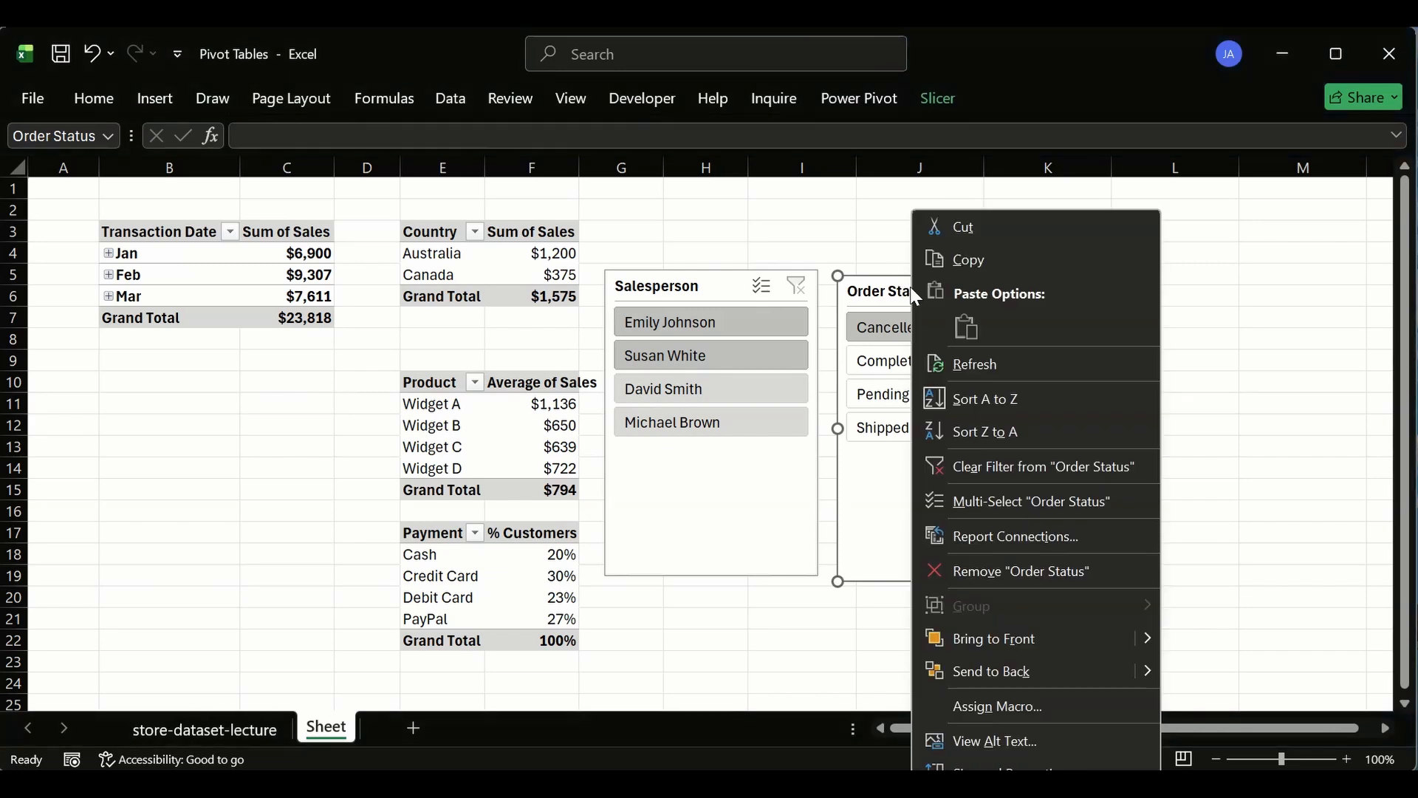
pyautogui.click(982, 530)
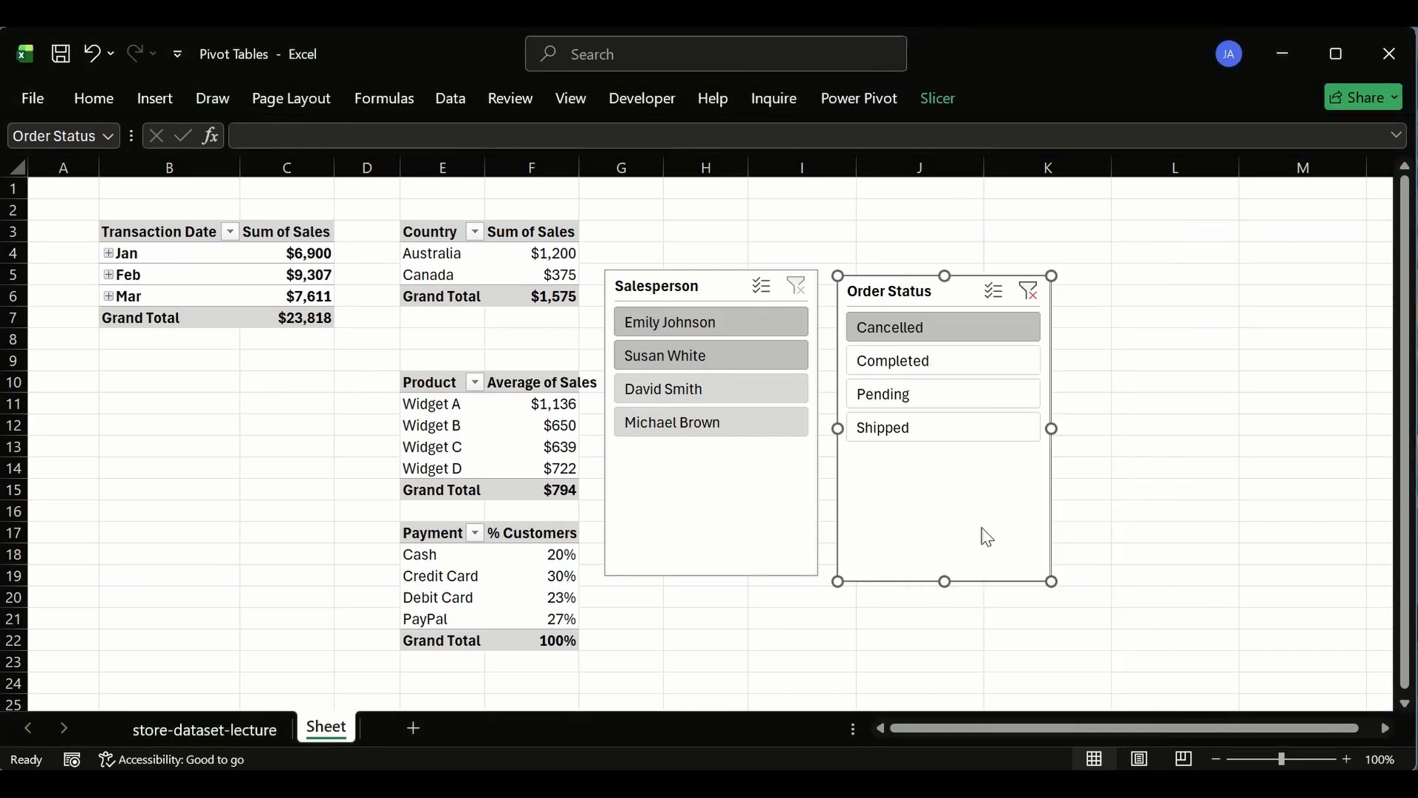
pyautogui.moveTo(982, 441); pyautogui.dragTo(982, 257)
pyautogui.click(802, 361)
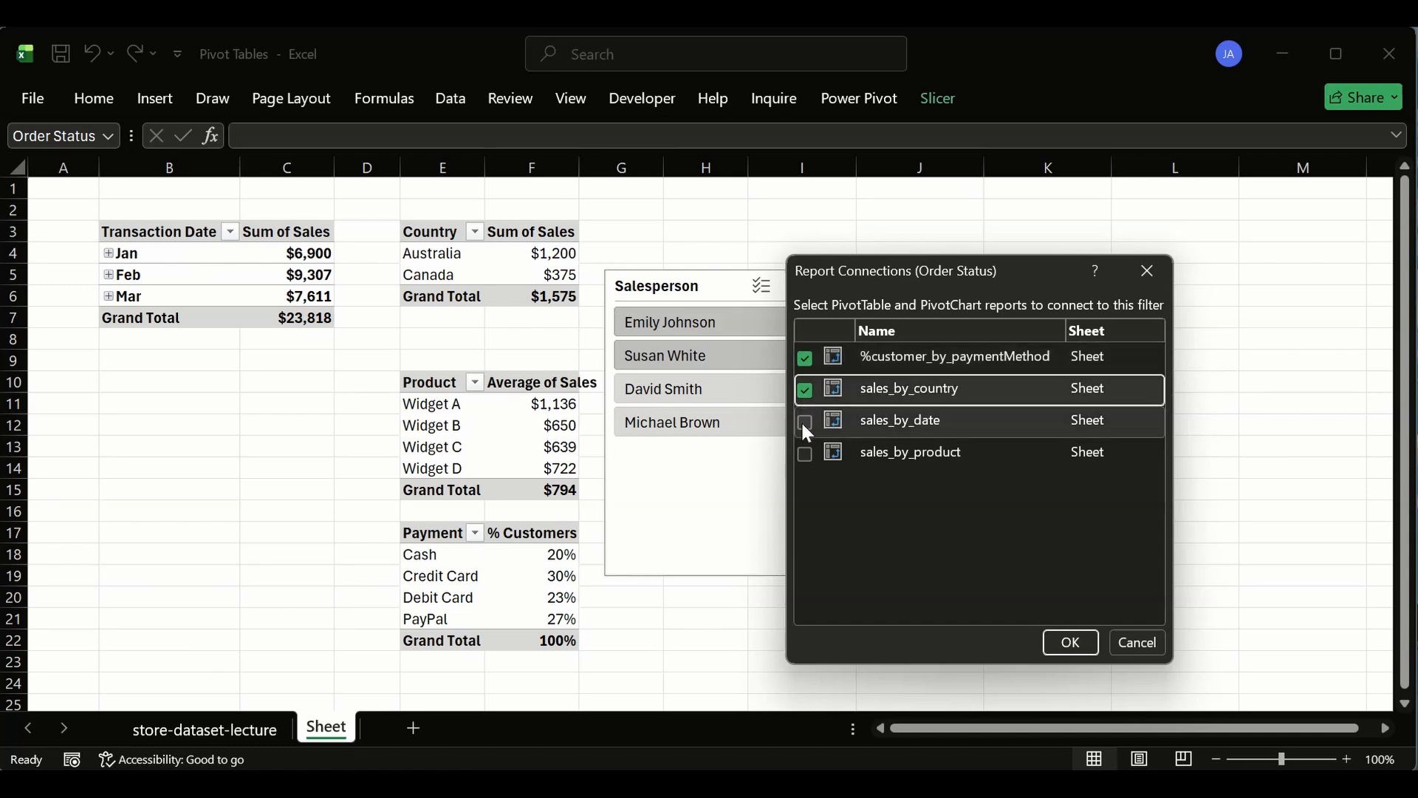
pyautogui.click(804, 422)
pyautogui.click(804, 453)
pyautogui.click(1070, 643)
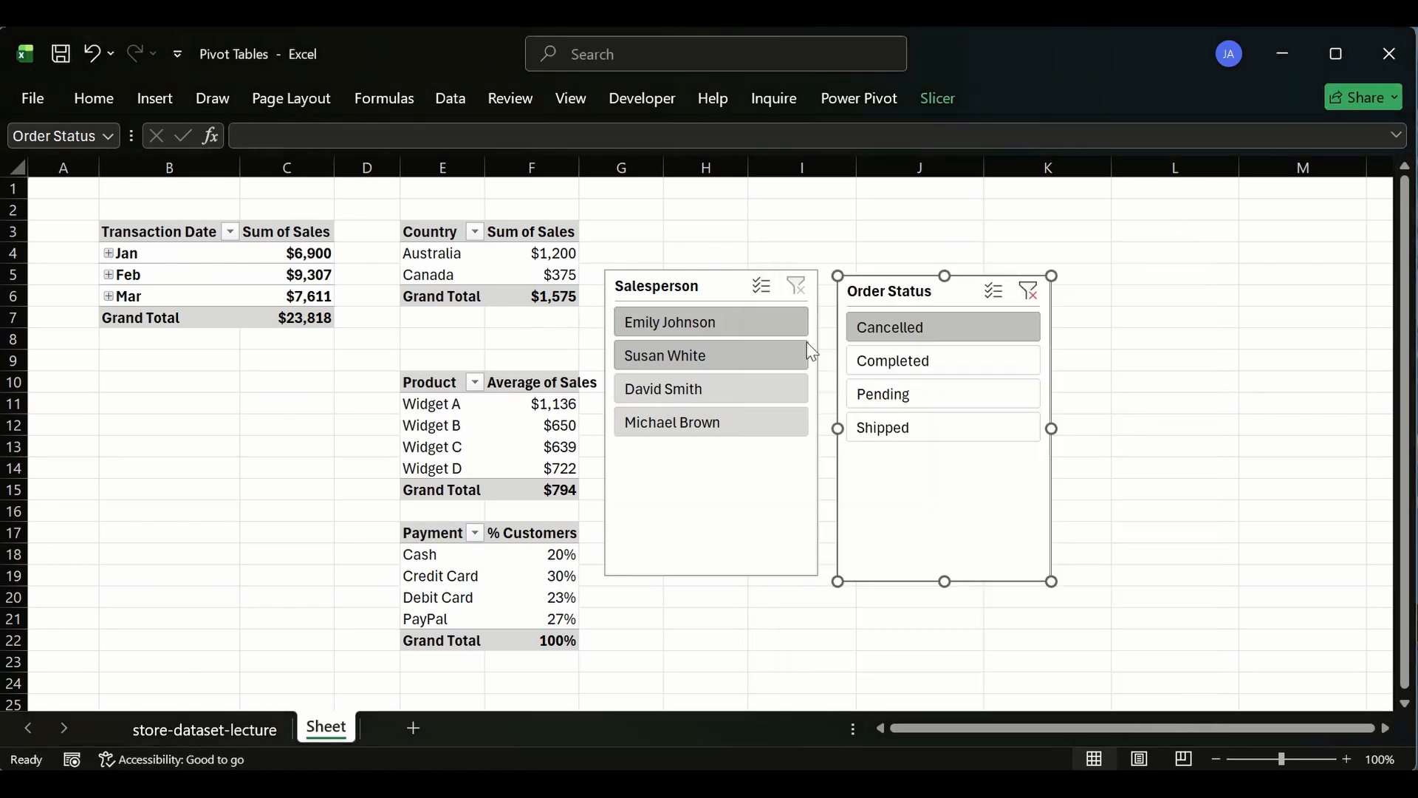
pyautogui.click(917, 327)
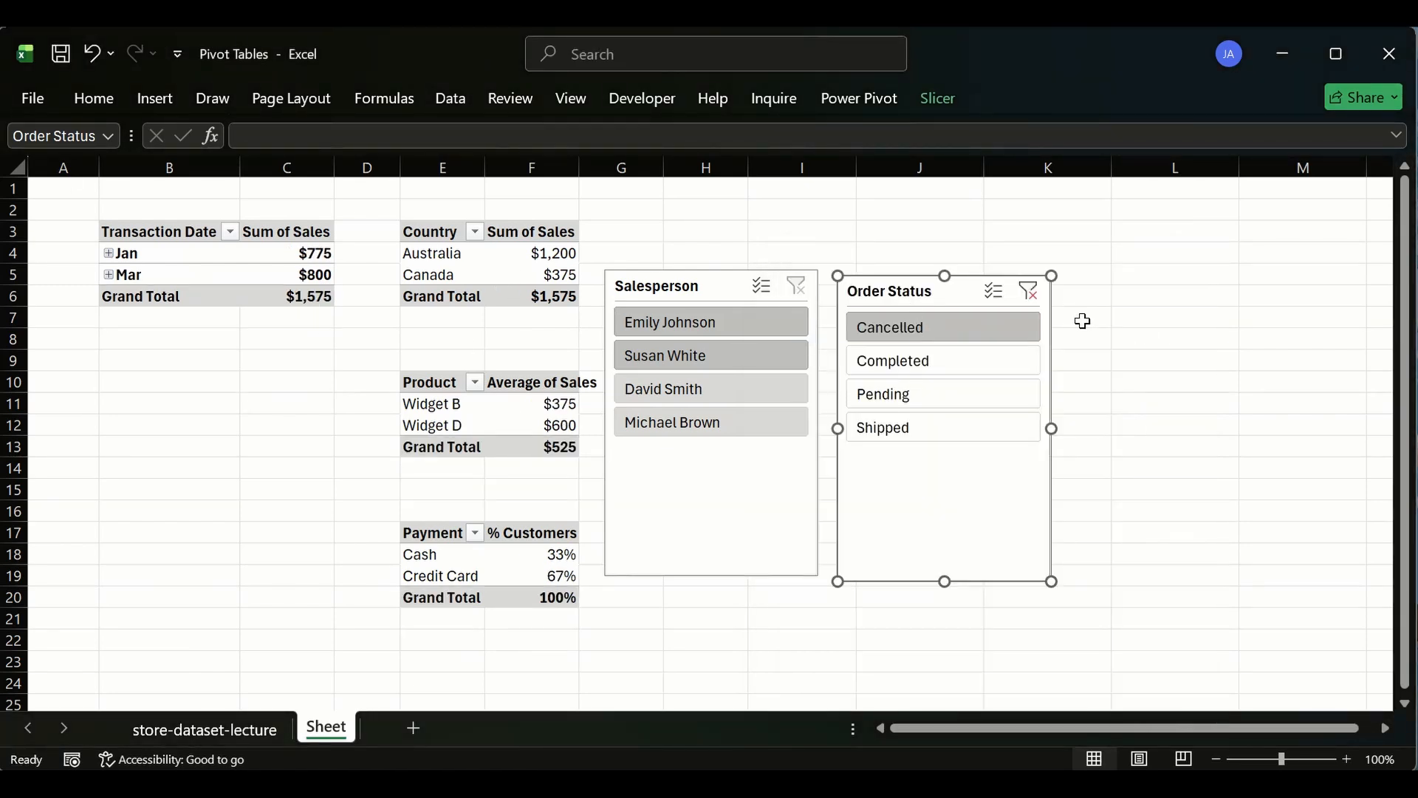
pyautogui.click(1028, 290)
# - Connect the Salesperson slicer additionally to the %customer_by_paymentMethod and sales_by_date pivot tables
pyautogui.rightClick(747, 286)
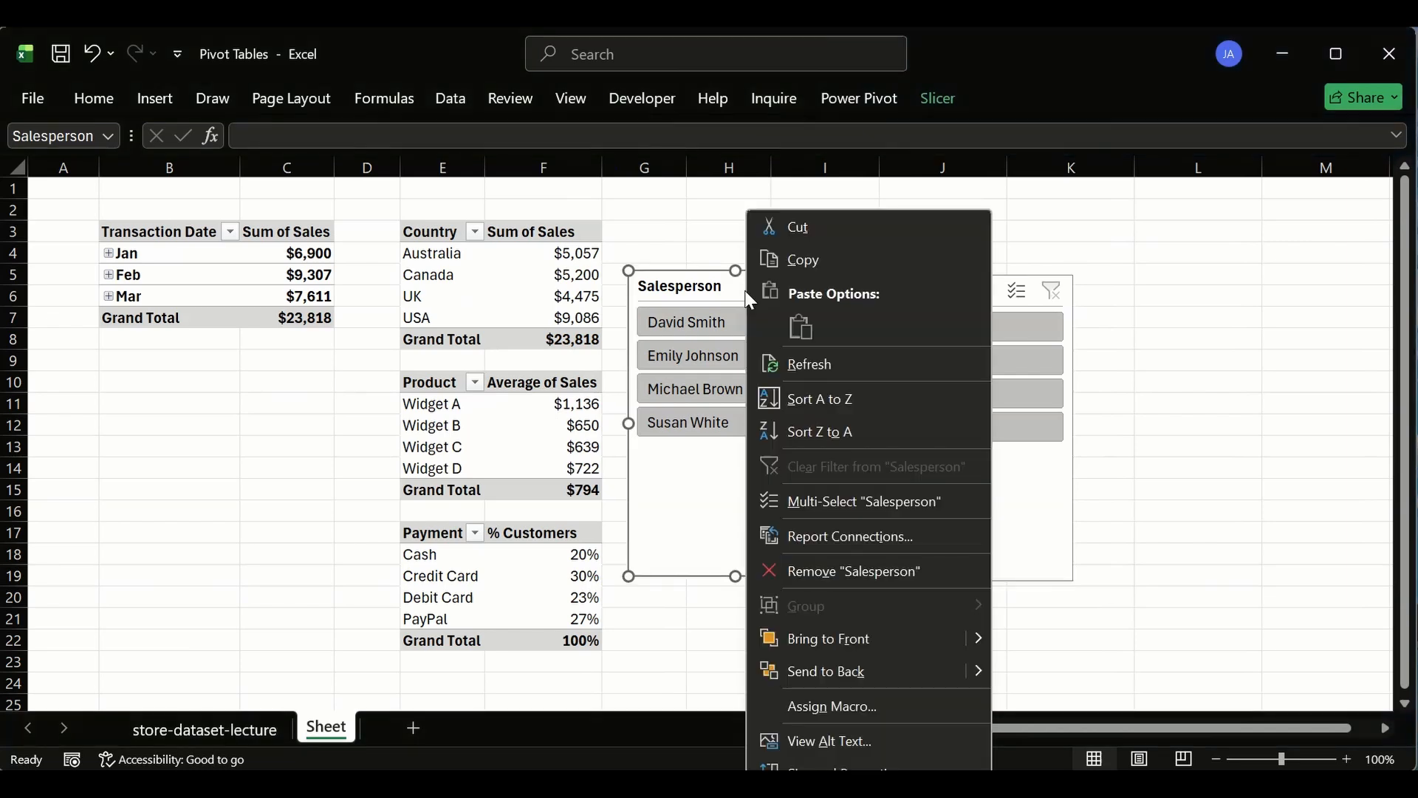
pyautogui.click(854, 537)
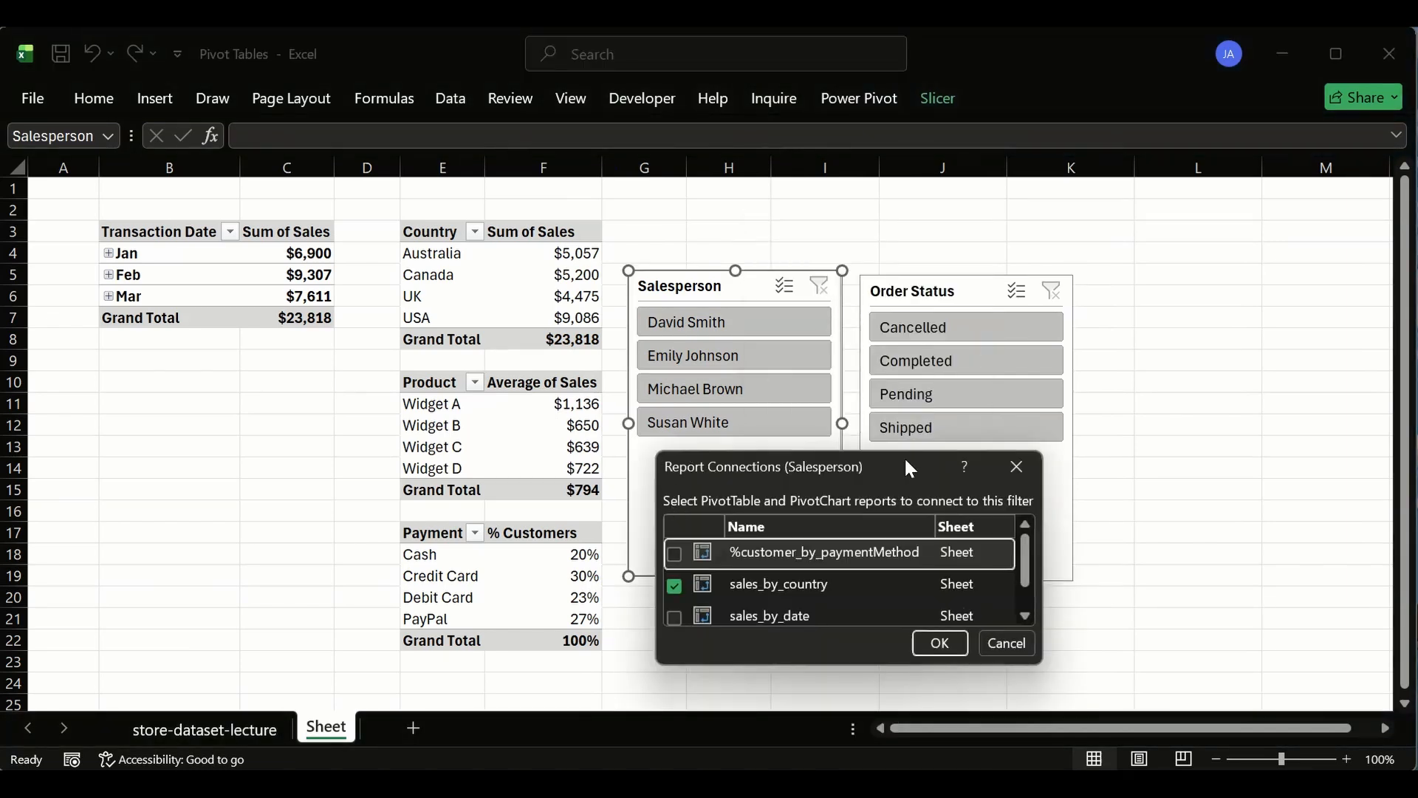
pyautogui.moveTo(906, 444); pyautogui.dragTo(906, 249)
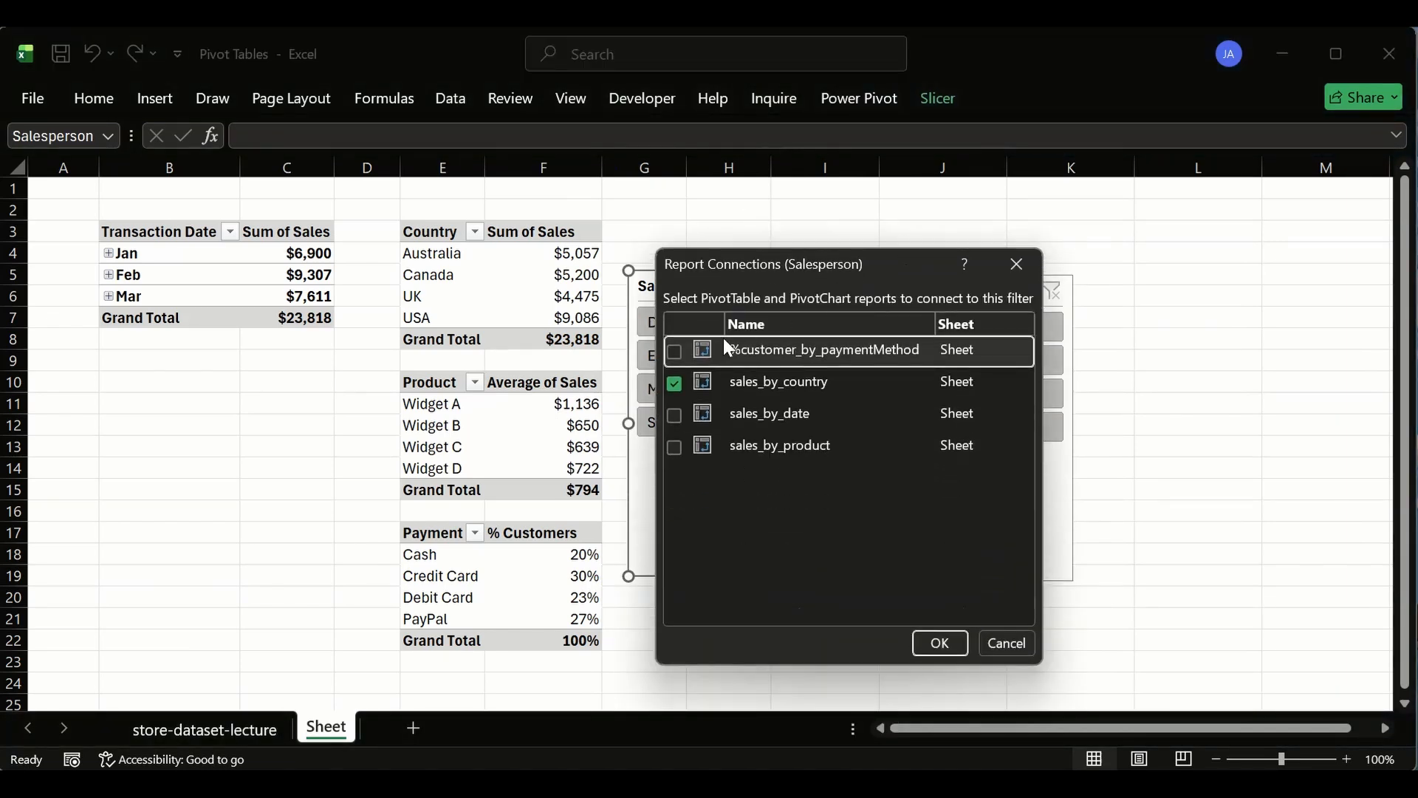
pyautogui.click(674, 353)
pyautogui.click(674, 414)
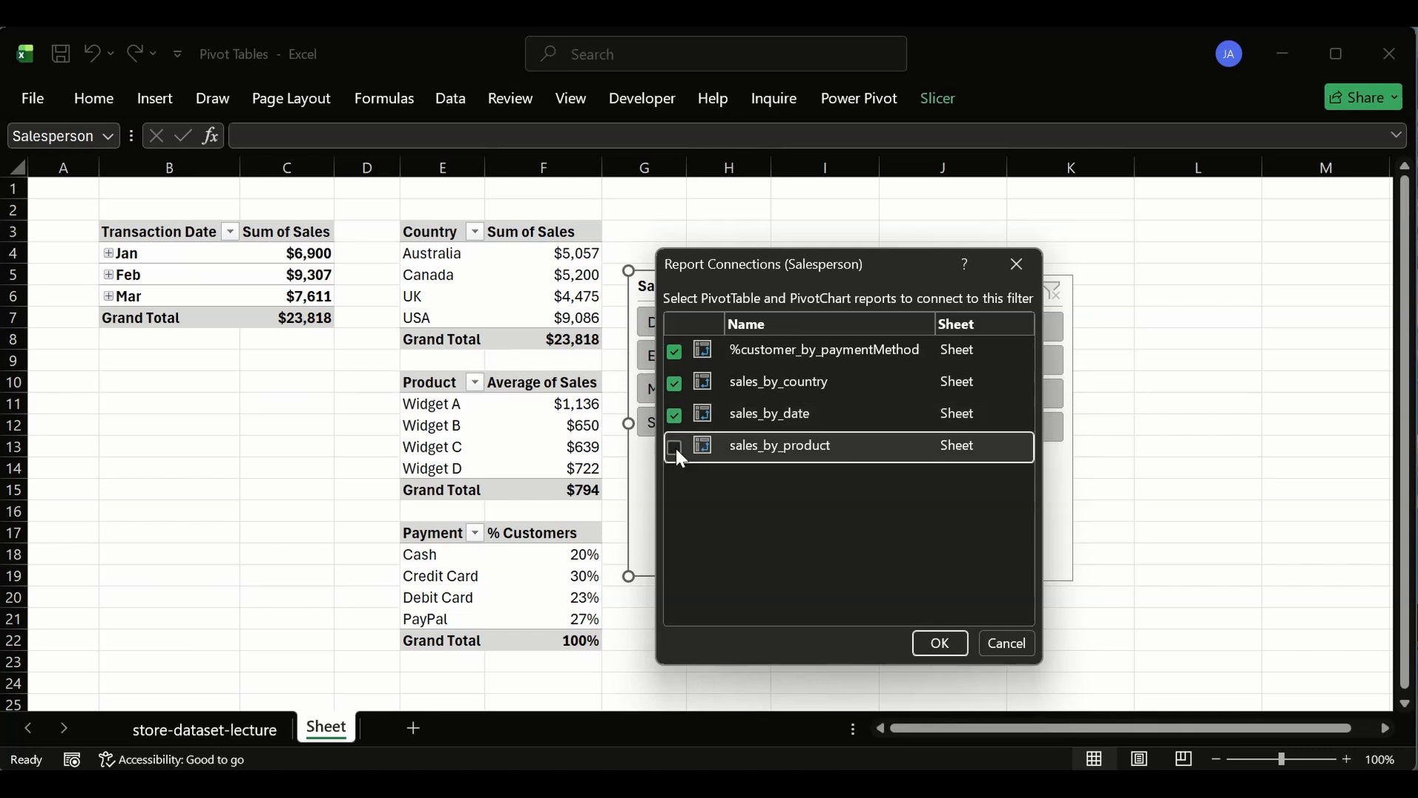
pyautogui.click(940, 642)
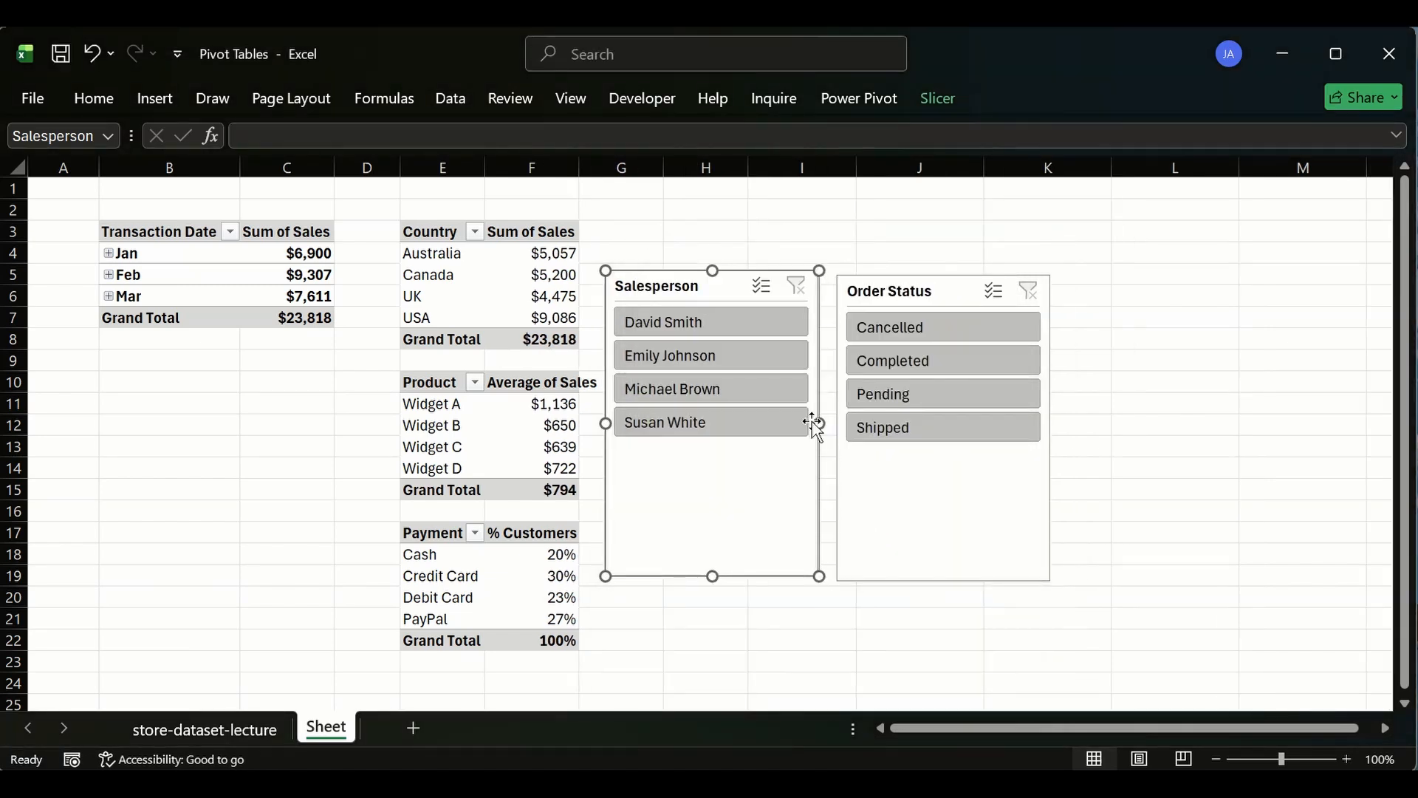
pyautogui.click(680, 354)
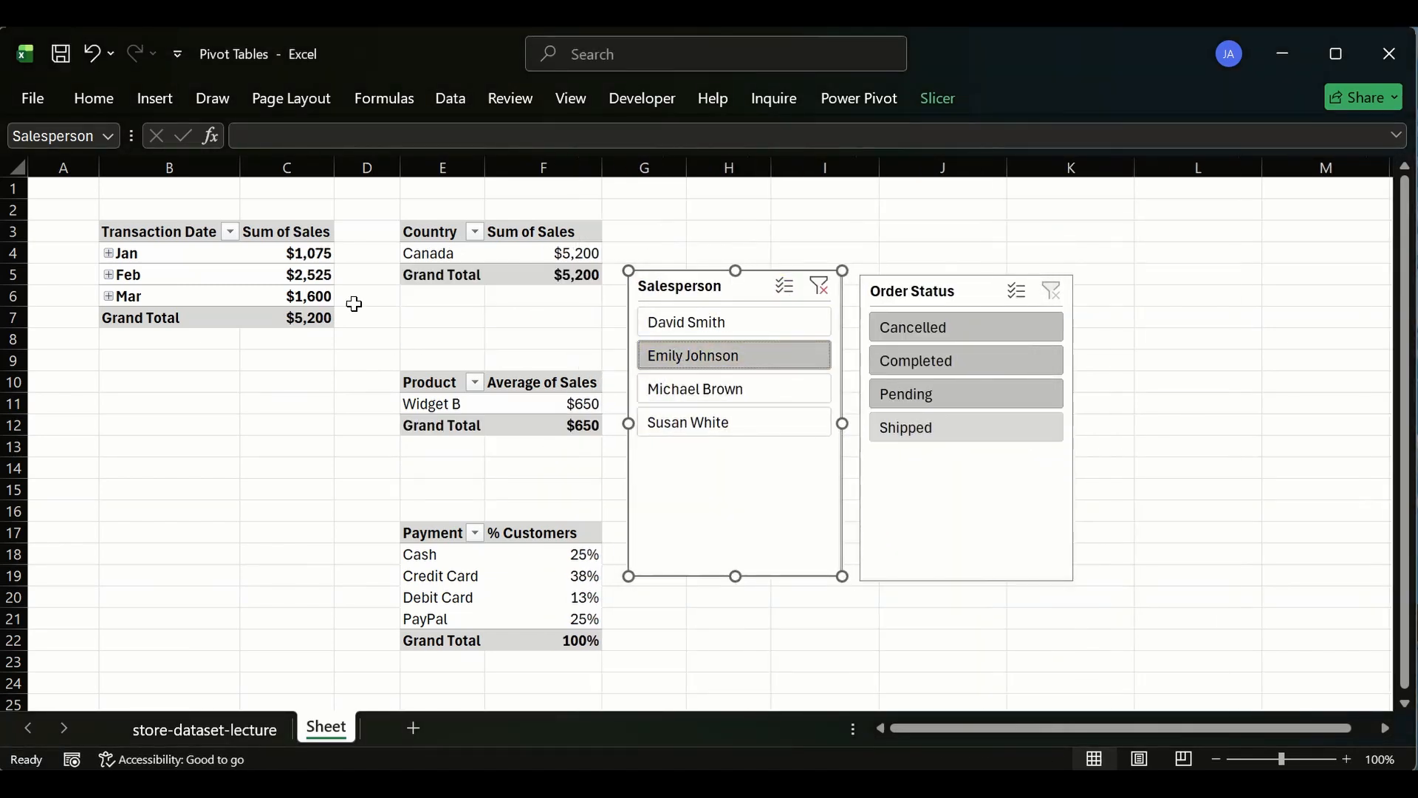
pyautogui.click(819, 286)
# - Move the Salesperson slicer up a row and shorten it so its name list scrolls
pyautogui.moveTo(738, 284); pyautogui.dragTo(743, 253)
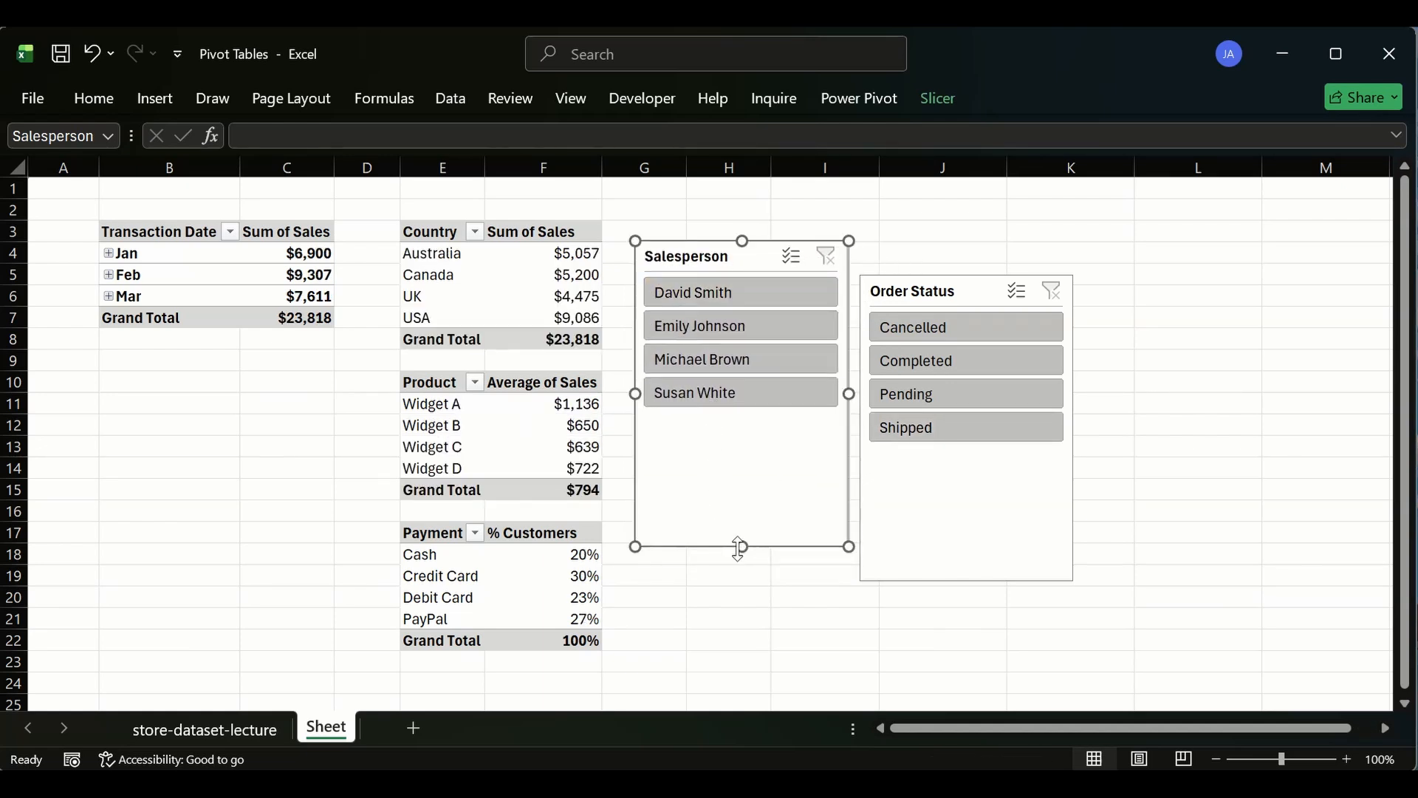
pyautogui.moveTo(737, 503); pyautogui.dragTo(734, 415)
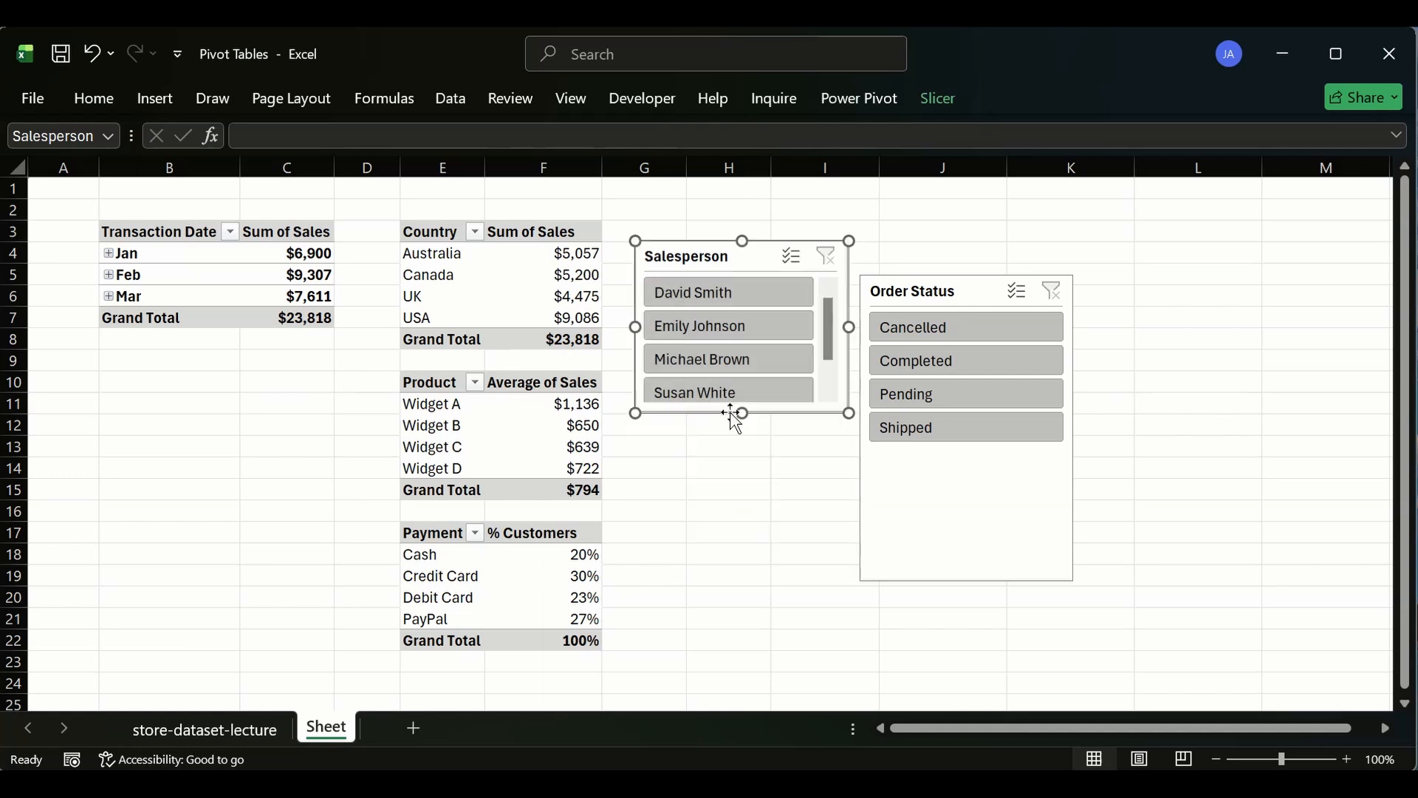
# - Shrink the Order Status slicer to fit its four items, then delete the slicer
pyautogui.click(965, 575)
pyautogui.moveTo(965, 577); pyautogui.dragTo(951, 450)
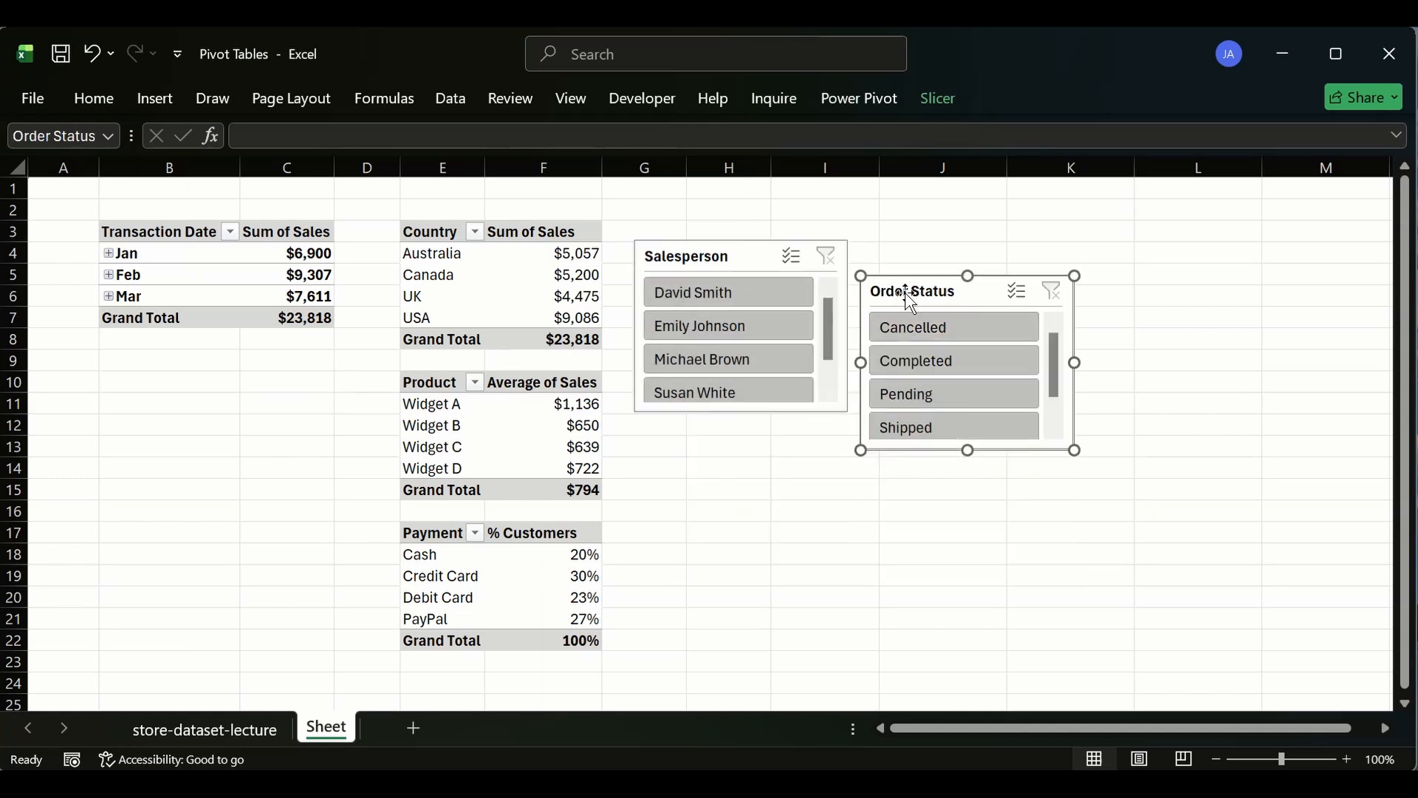
pyautogui.moveTo(910, 297); pyautogui.dragTo(902, 299)
pyautogui.scroll(-1, 960, 414)
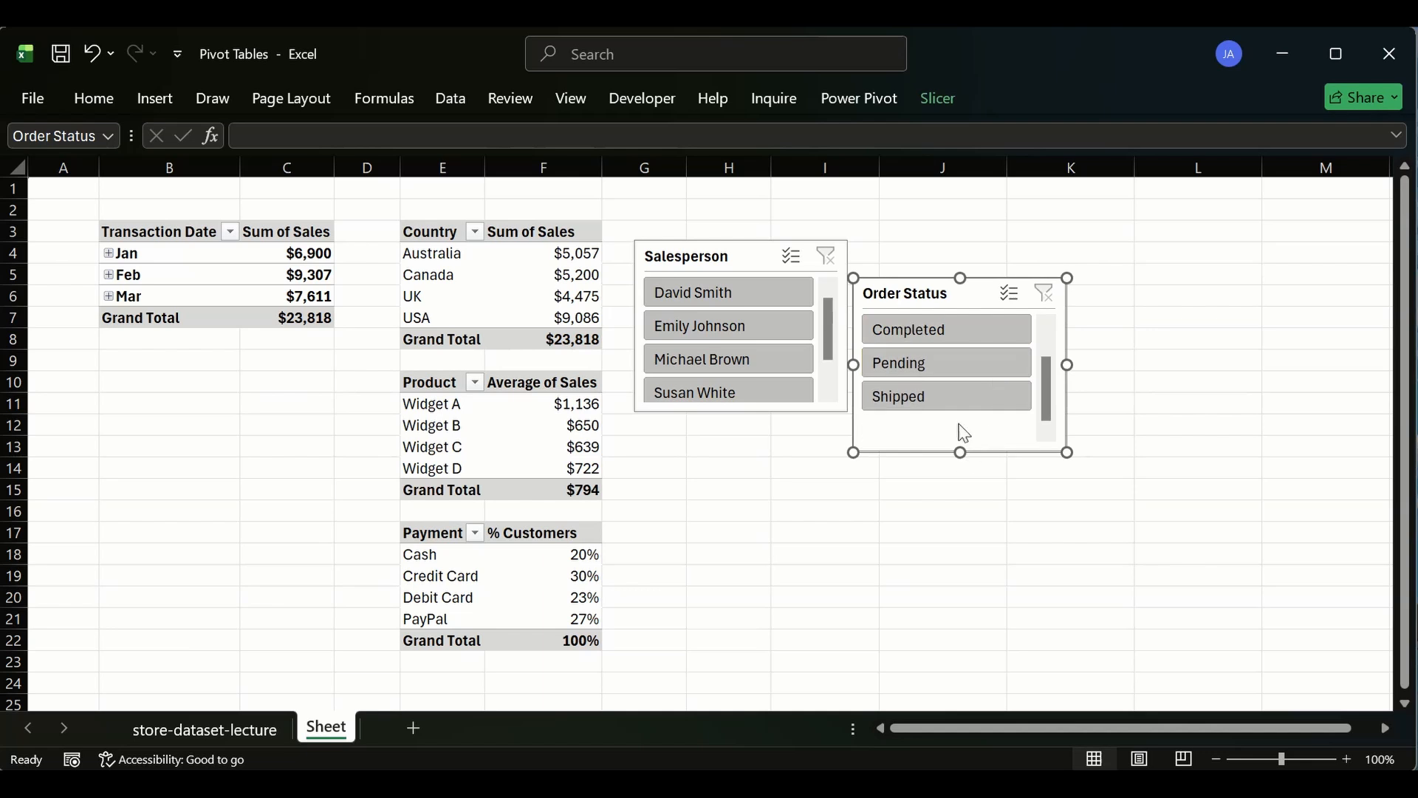
pyautogui.scroll(1, 933, 367)
pyautogui.scroll(-1, 942, 416)
pyautogui.scroll(1, 942, 416)
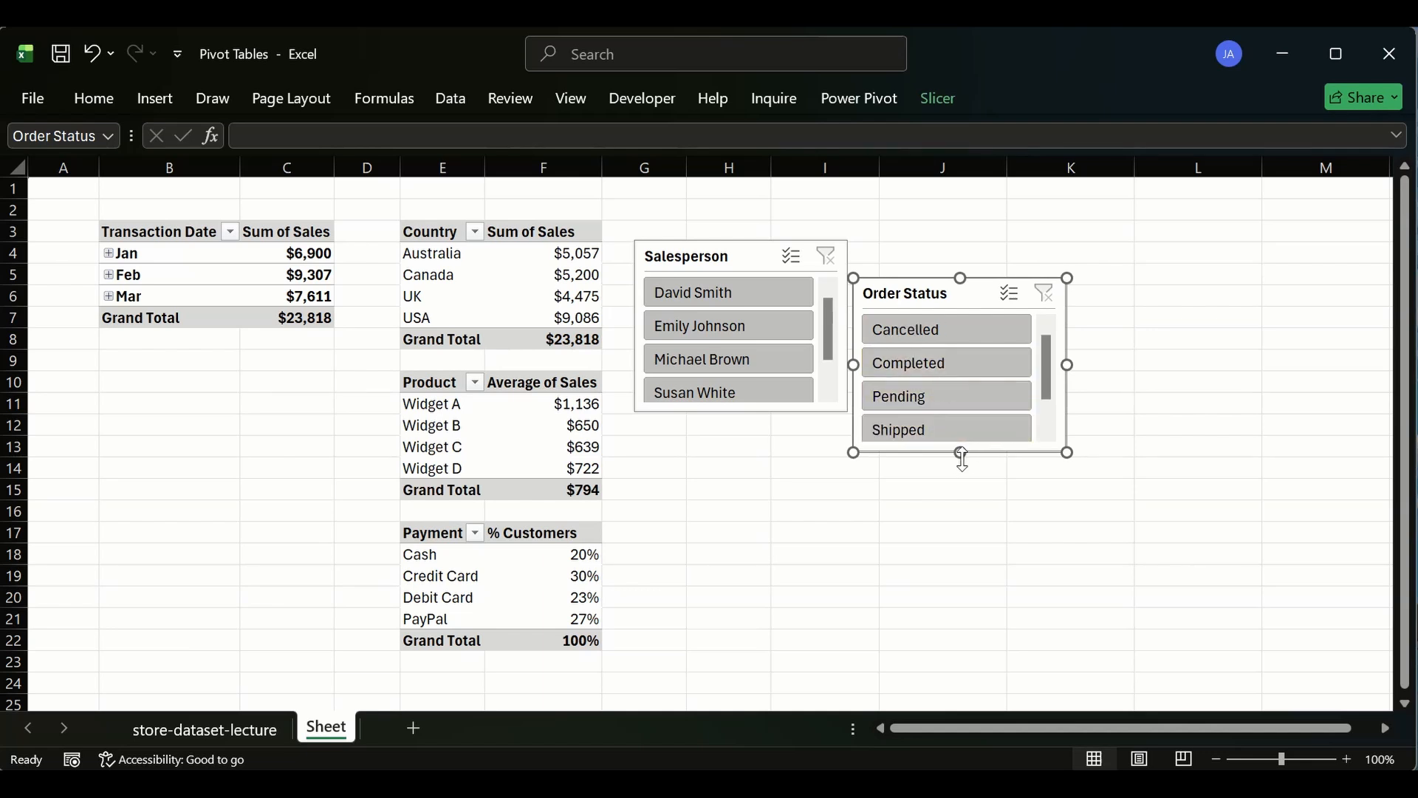
pyautogui.moveTo(960, 452); pyautogui.dragTo(960, 475)
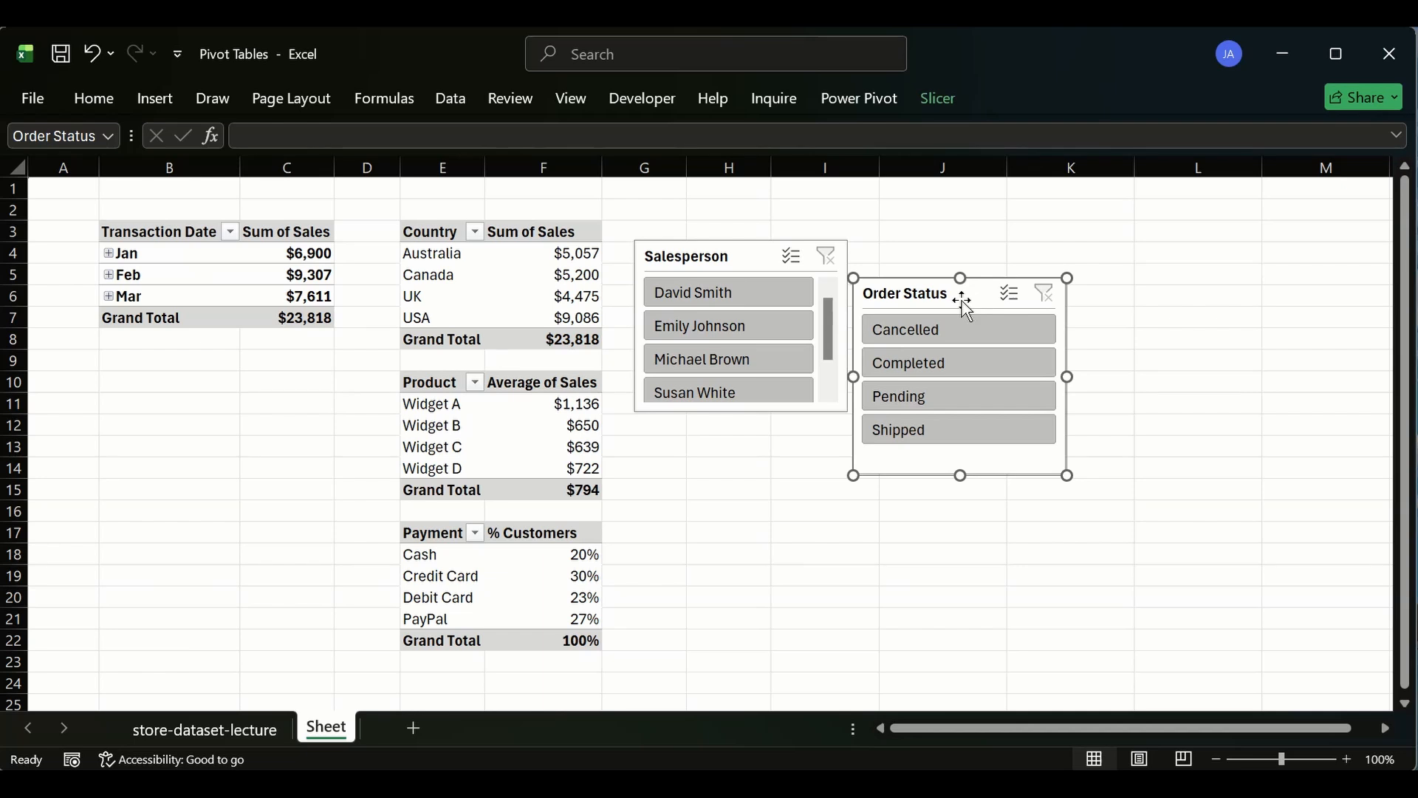
pyautogui.press('Delete')
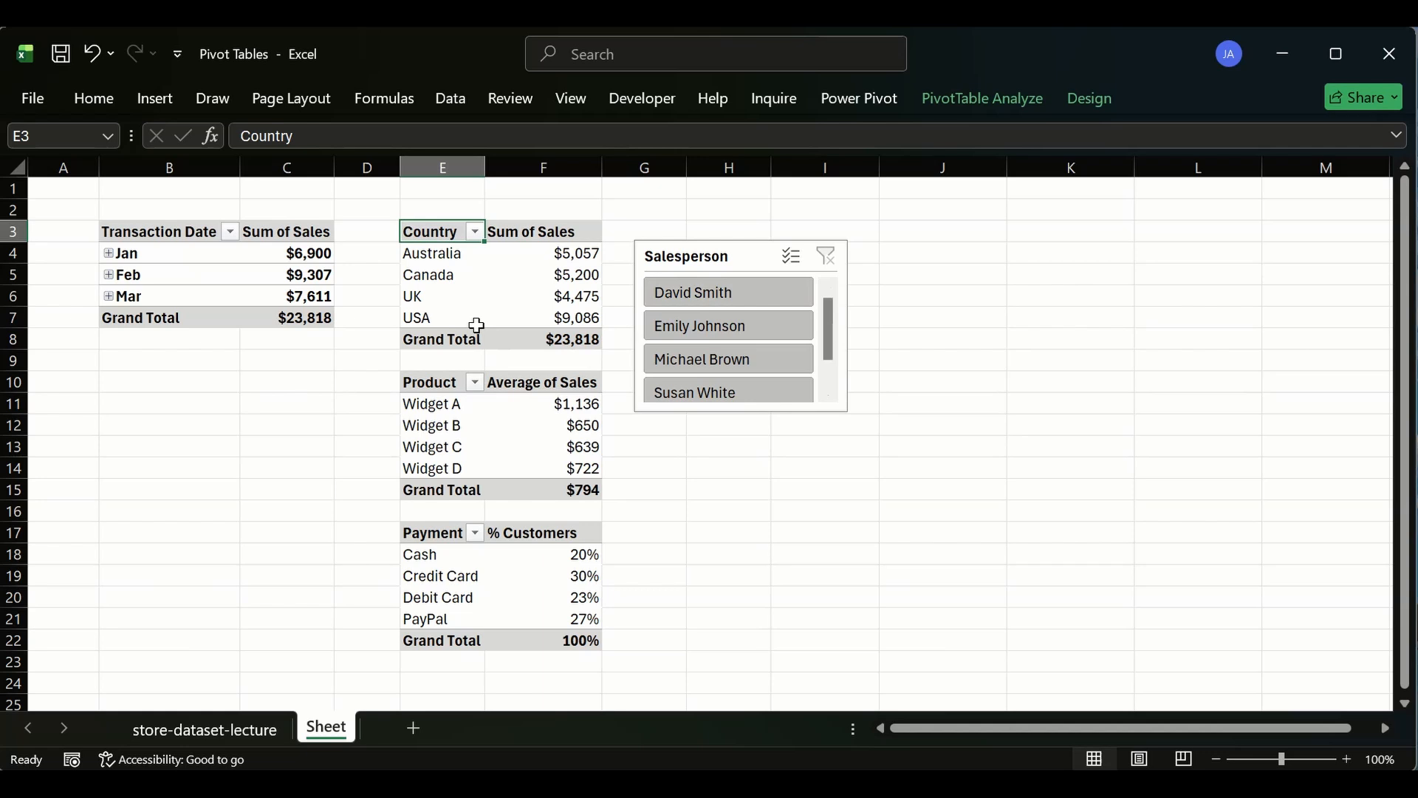
# - Copy the payment pivot's header row E17:F17 and paste it into E24
pyautogui.scroll(-2, 468, 411)
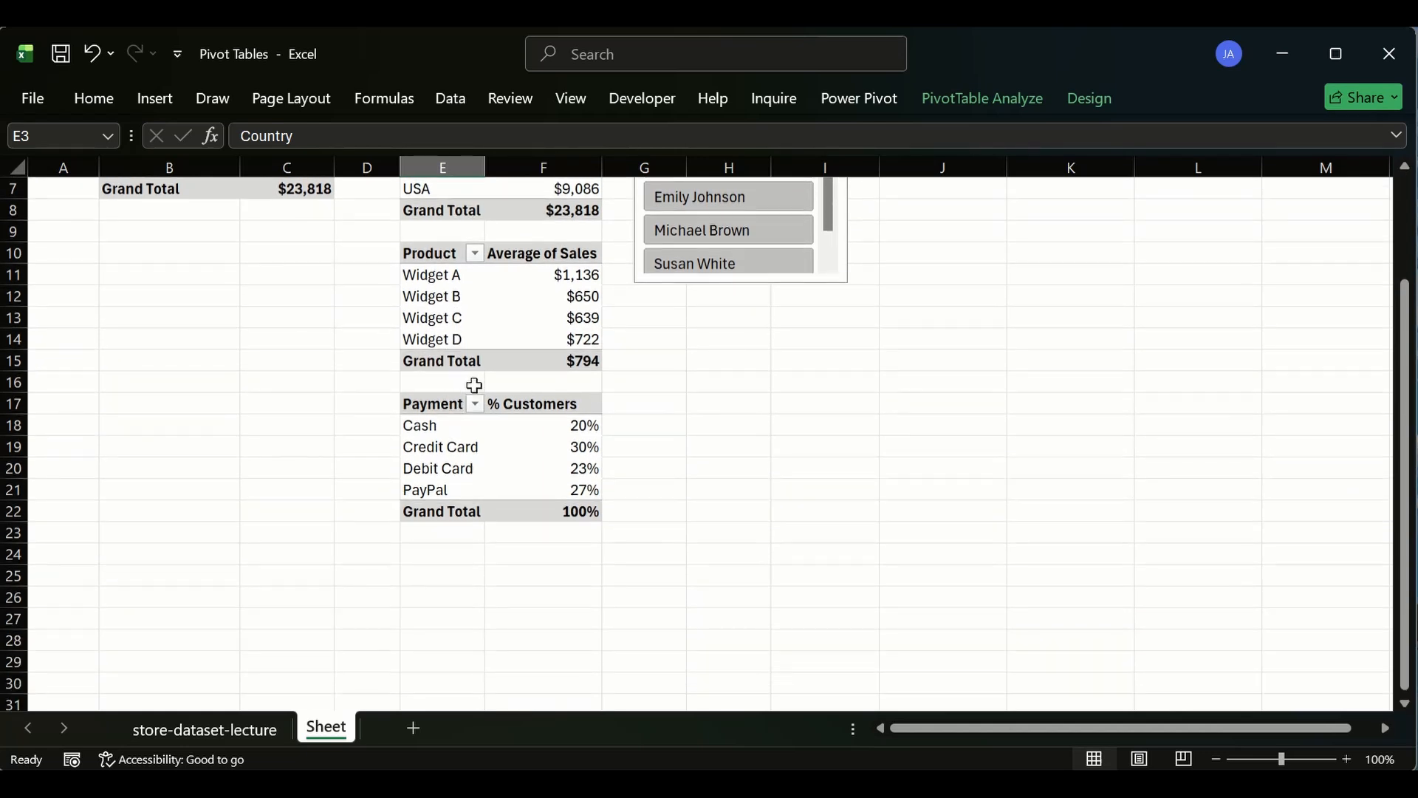
pyautogui.click(430, 558)
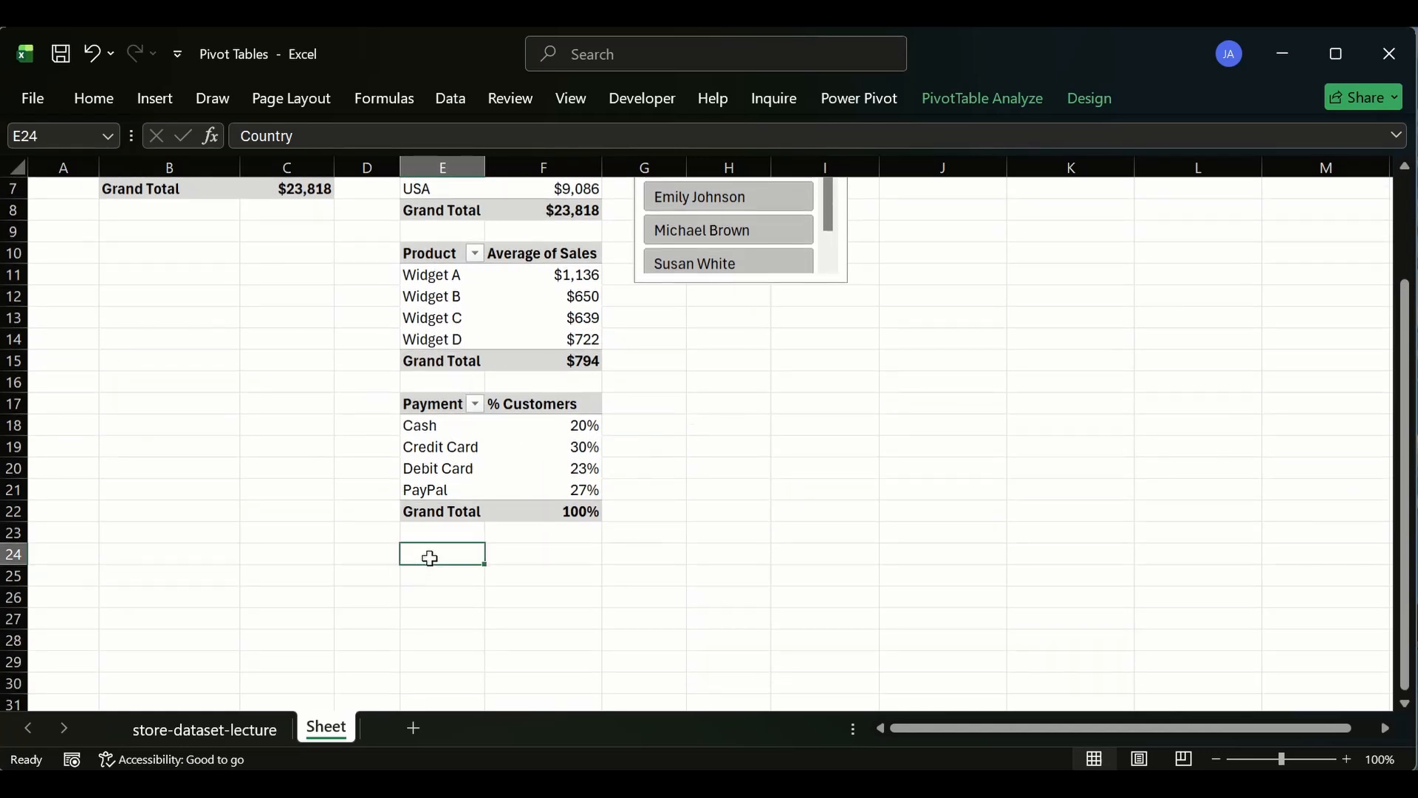
pyautogui.moveTo(430, 557); pyautogui.dragTo(513, 605)
pyautogui.moveTo(424, 403); pyautogui.dragTo(601, 418)
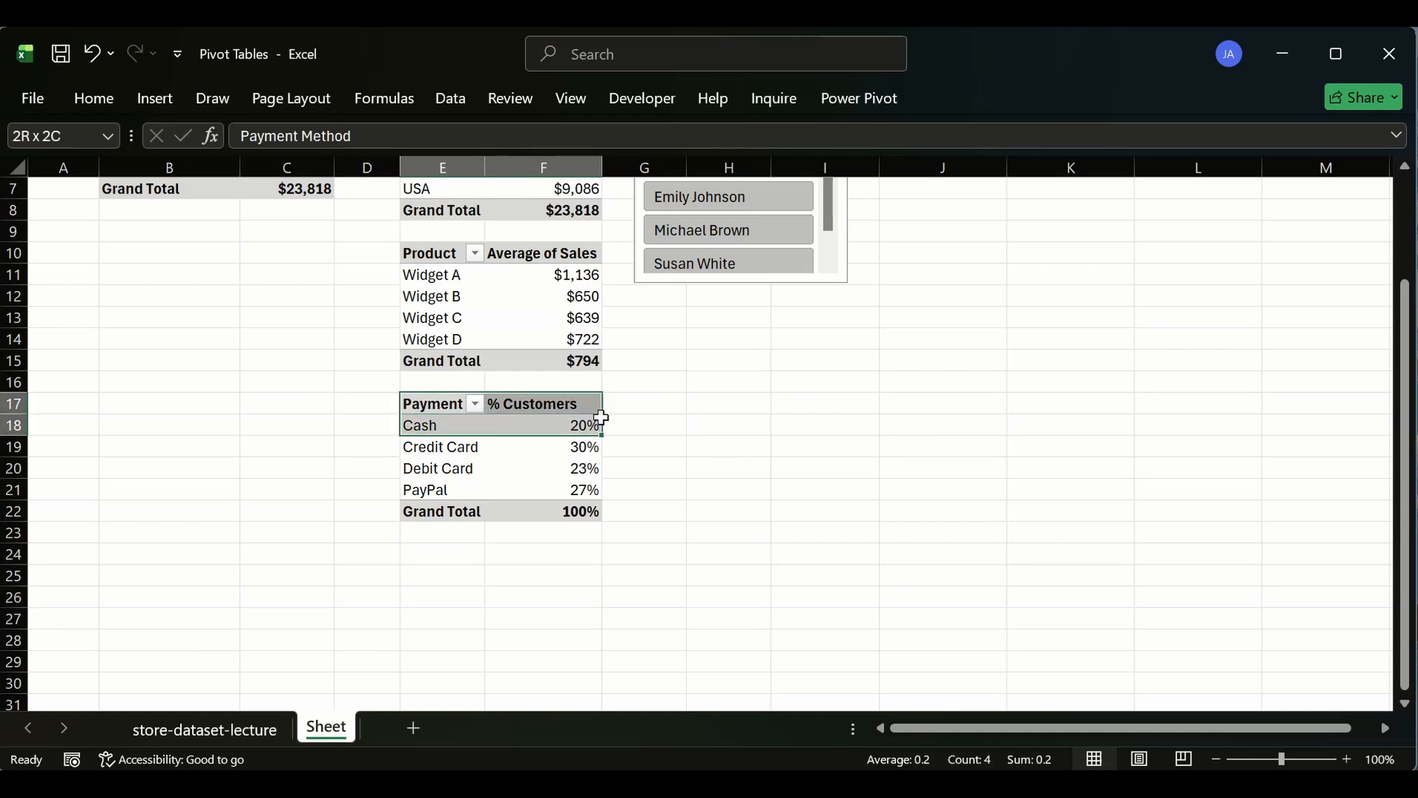
pyautogui.hotkey('shift', 'Up')
pyautogui.hotkey('ctrl', 'c')
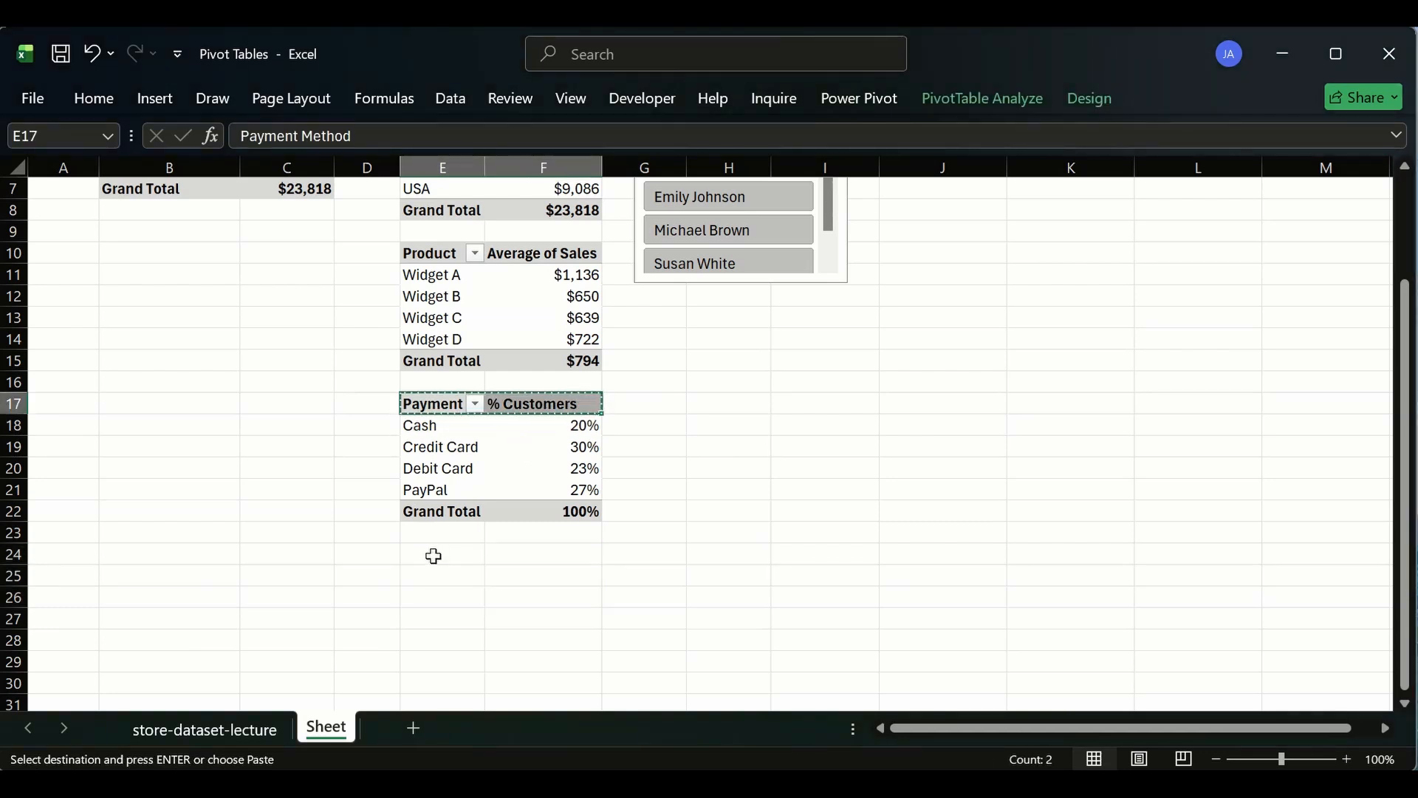
pyautogui.click(434, 555)
pyautogui.hotkey('ctrl', 'v')
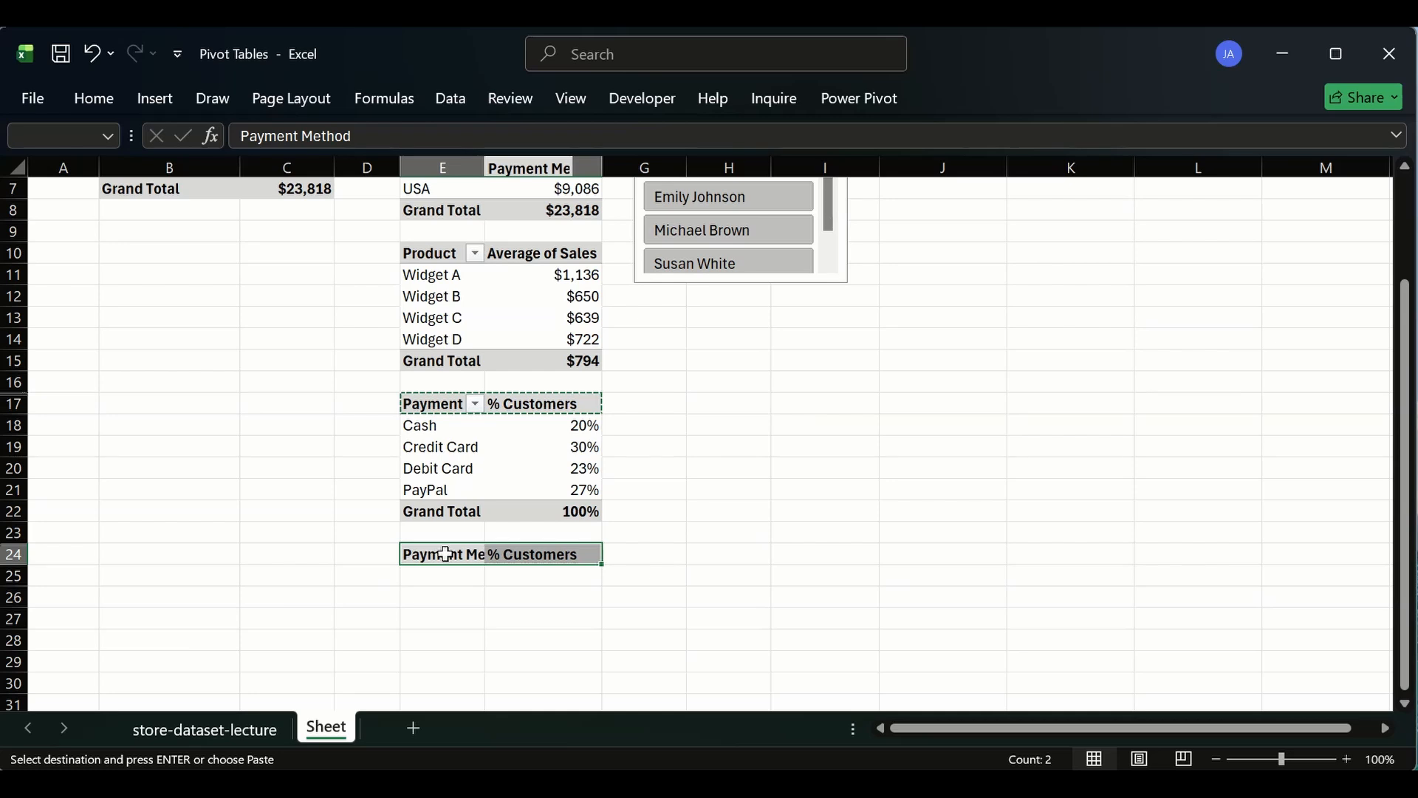
pyautogui.click(439, 599)
pyautogui.press('Escape')
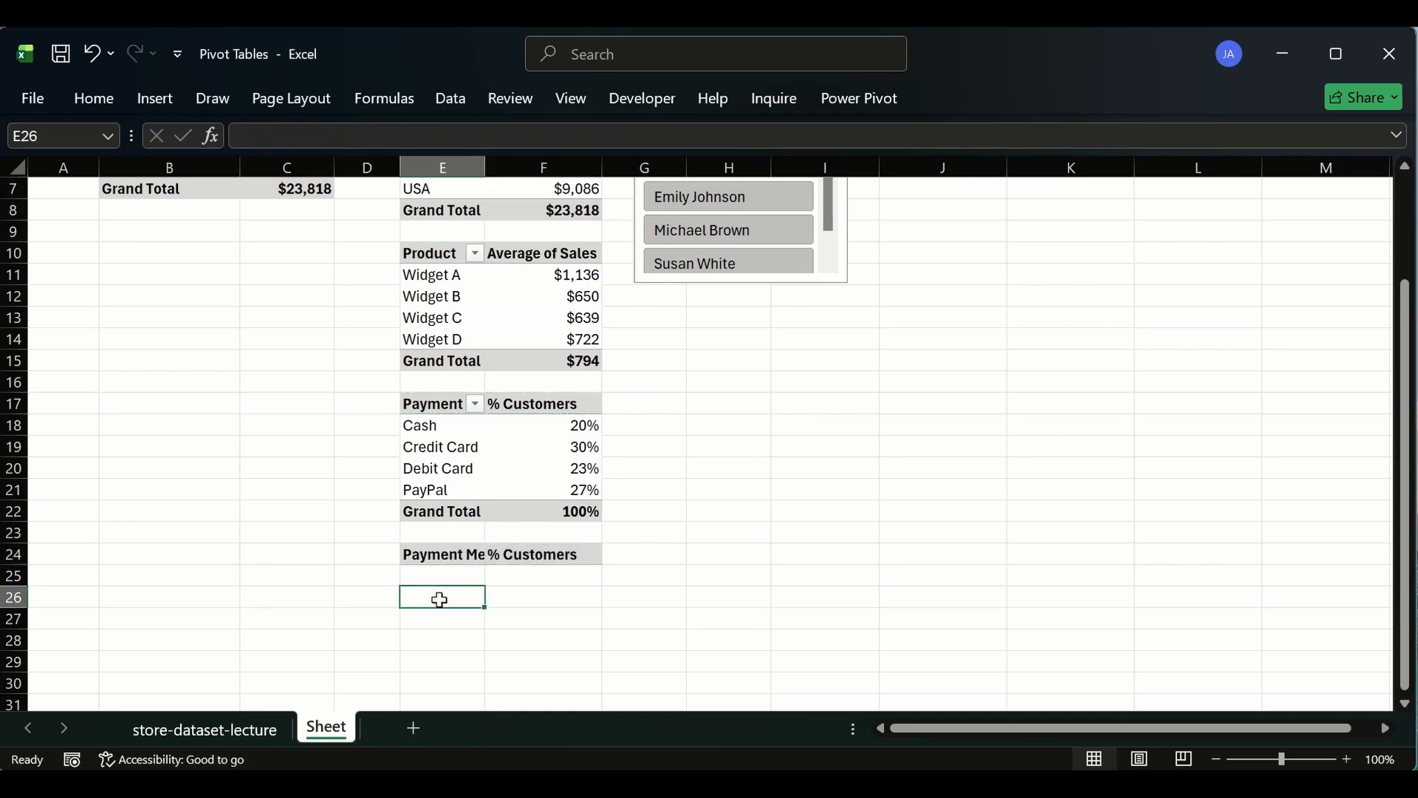
# - Rename the pasted header in E24 to Oder Status
pyautogui.doubleClick(464, 554)
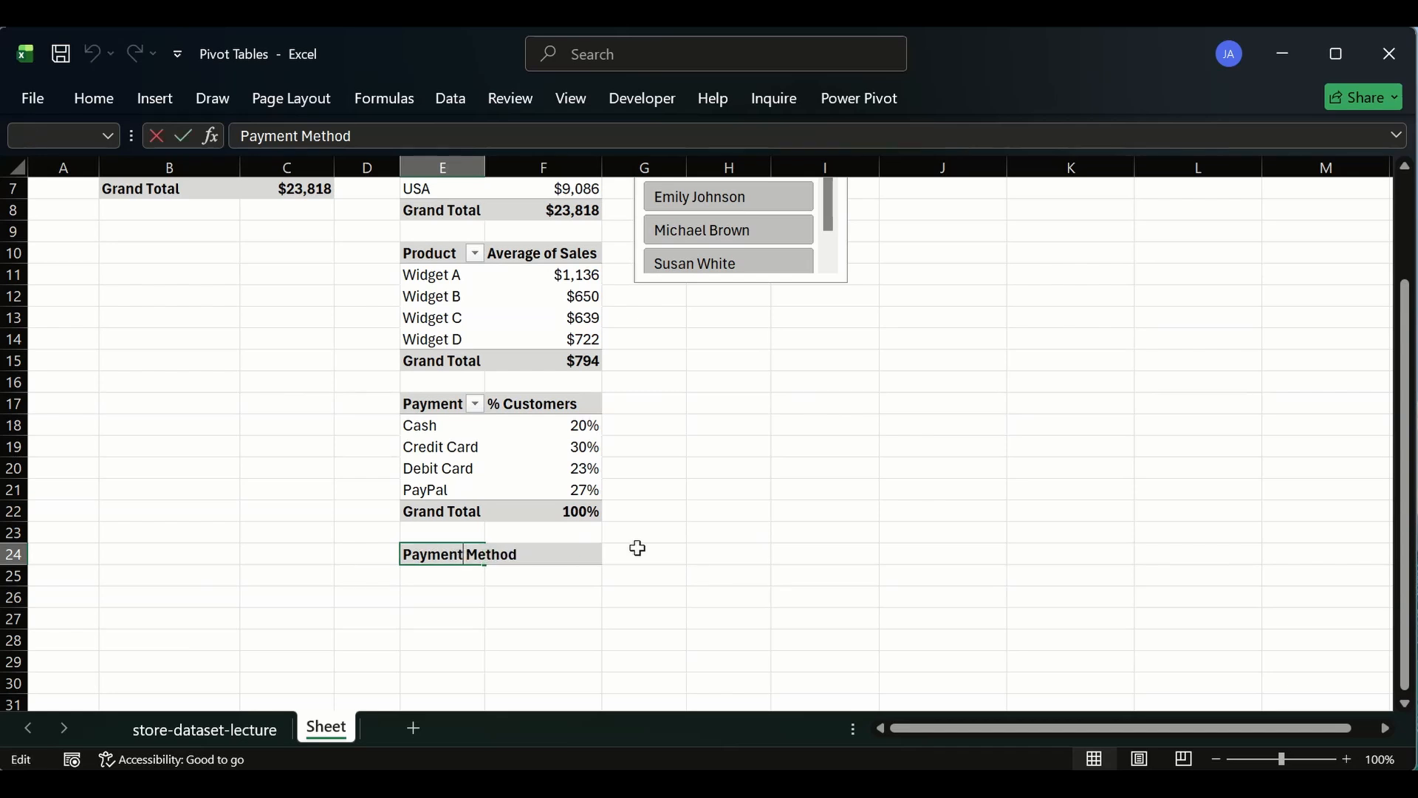
pyautogui.write('AOder St')
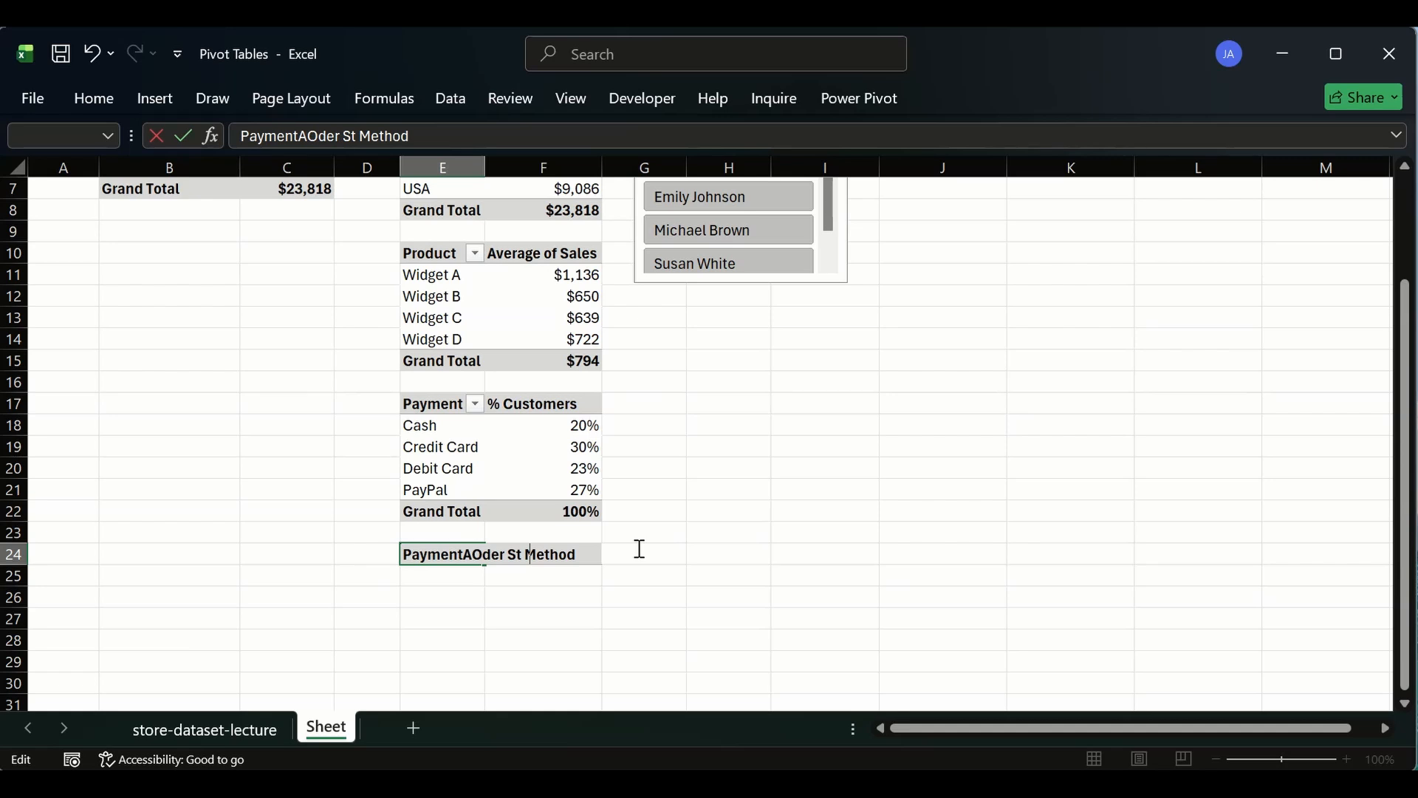
pyautogui.write('atu')
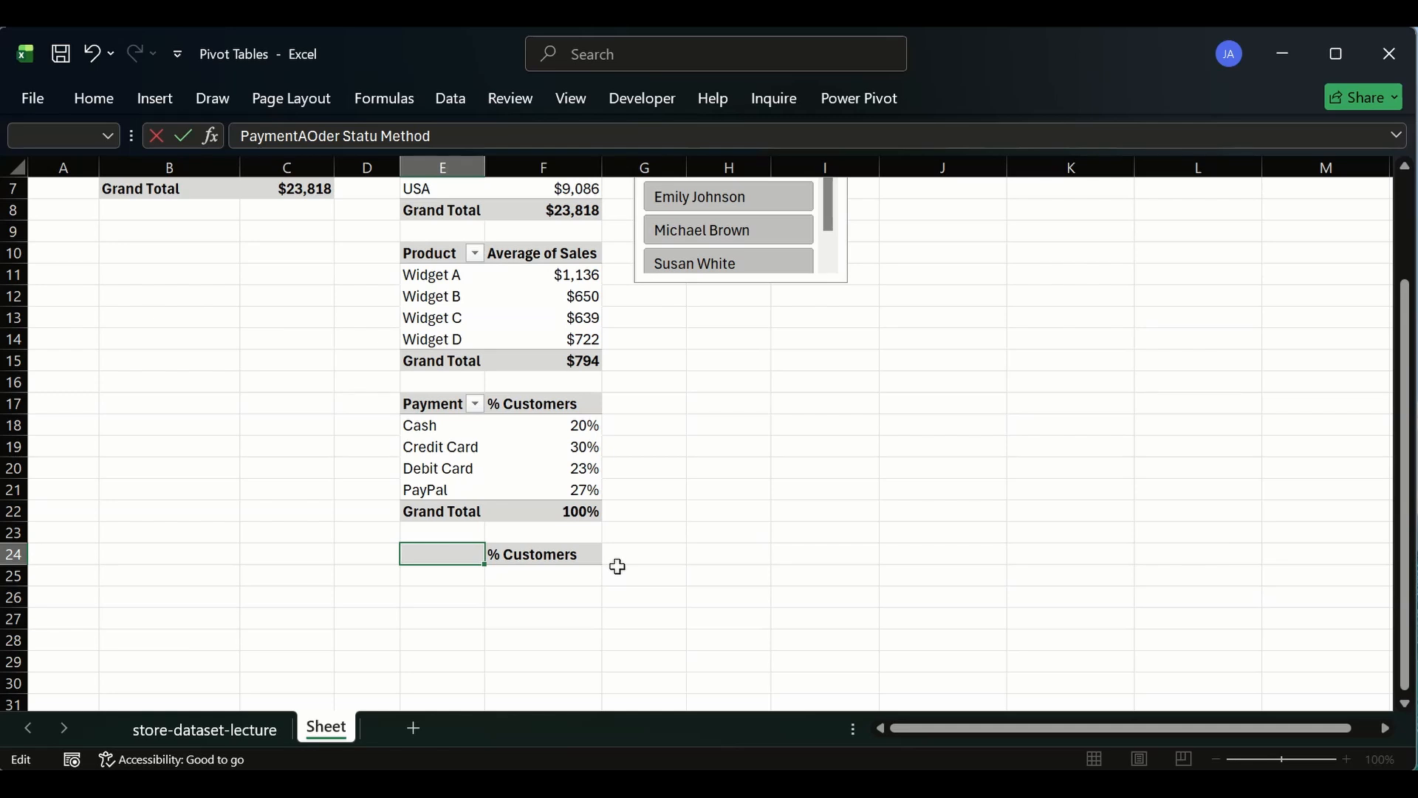
pyautogui.click(367, 575)
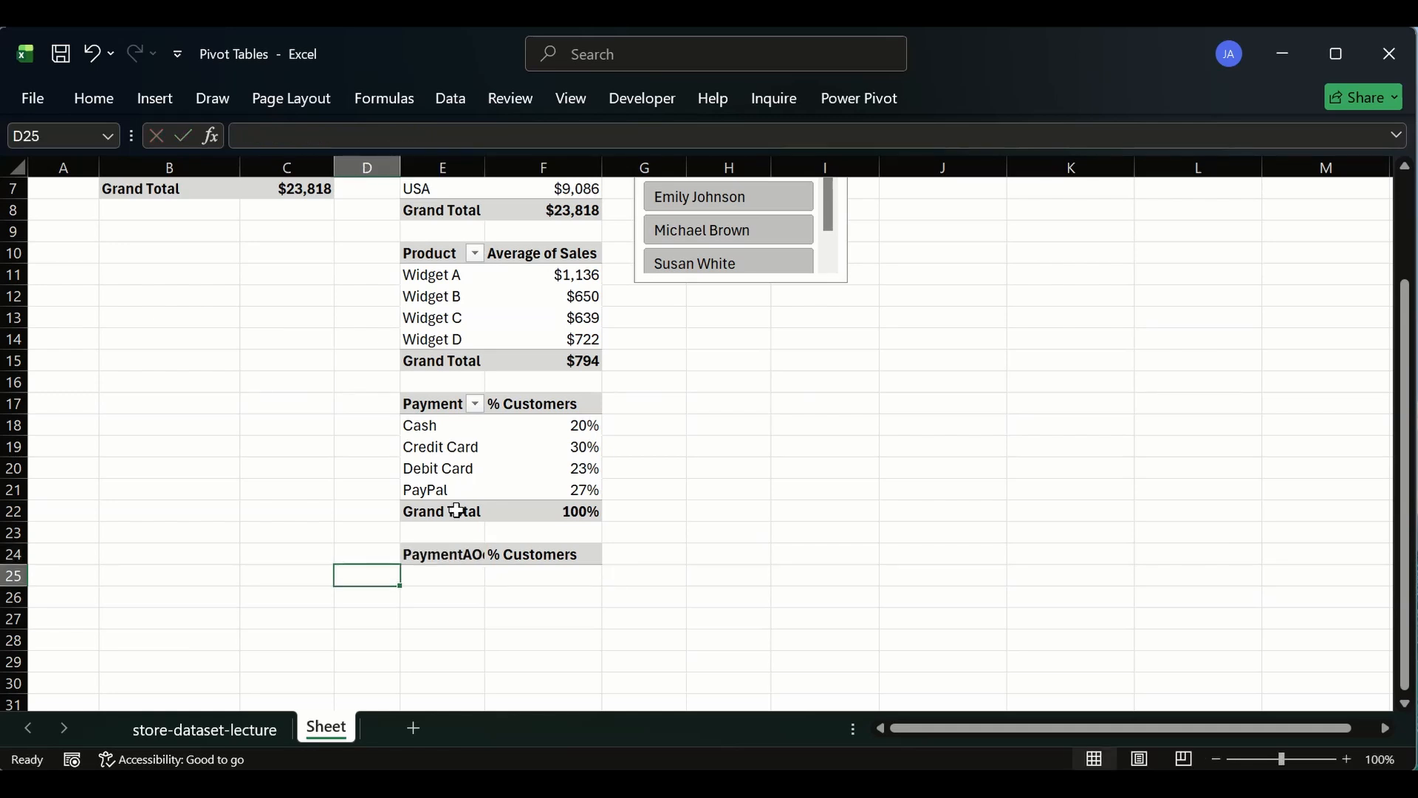
pyautogui.click(452, 552)
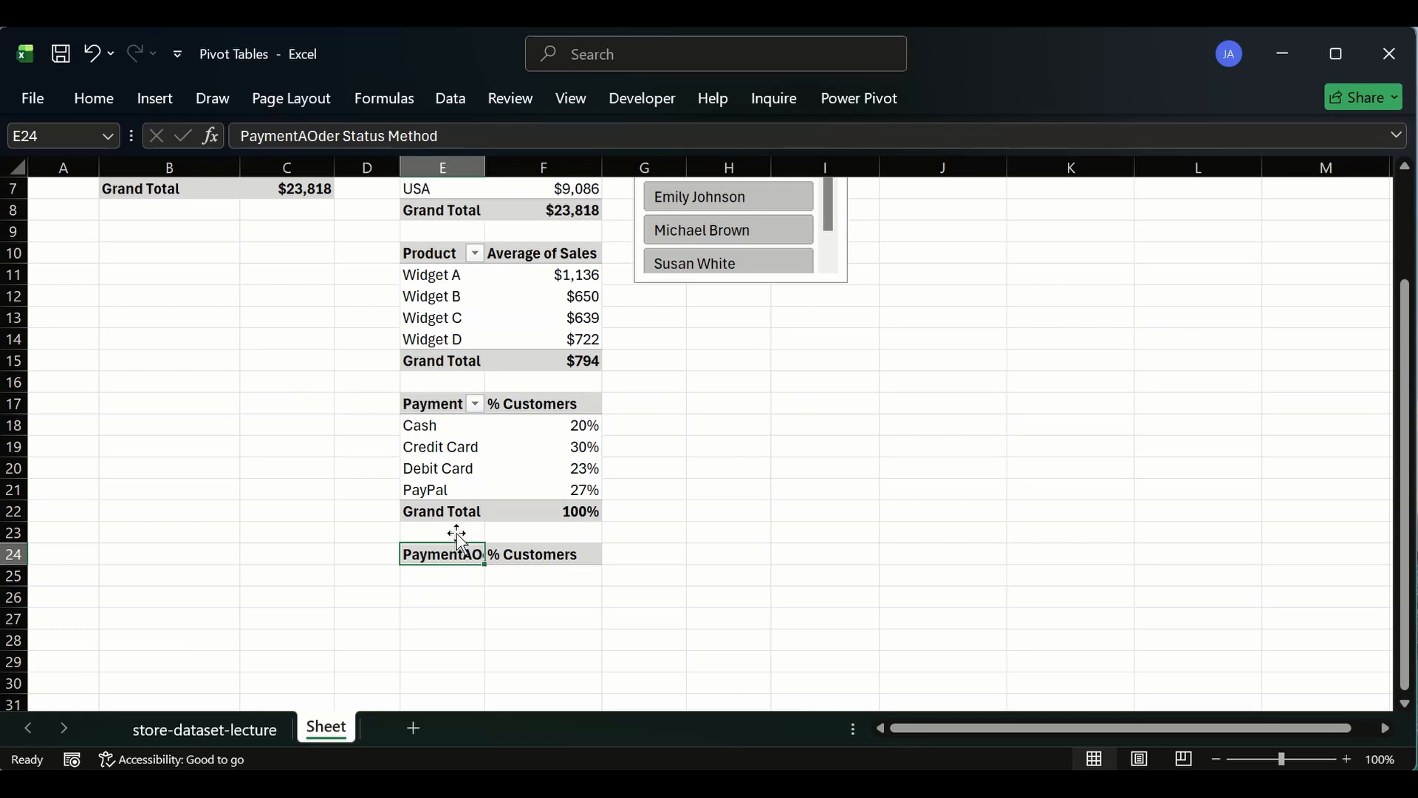
pyautogui.click(233, 136)
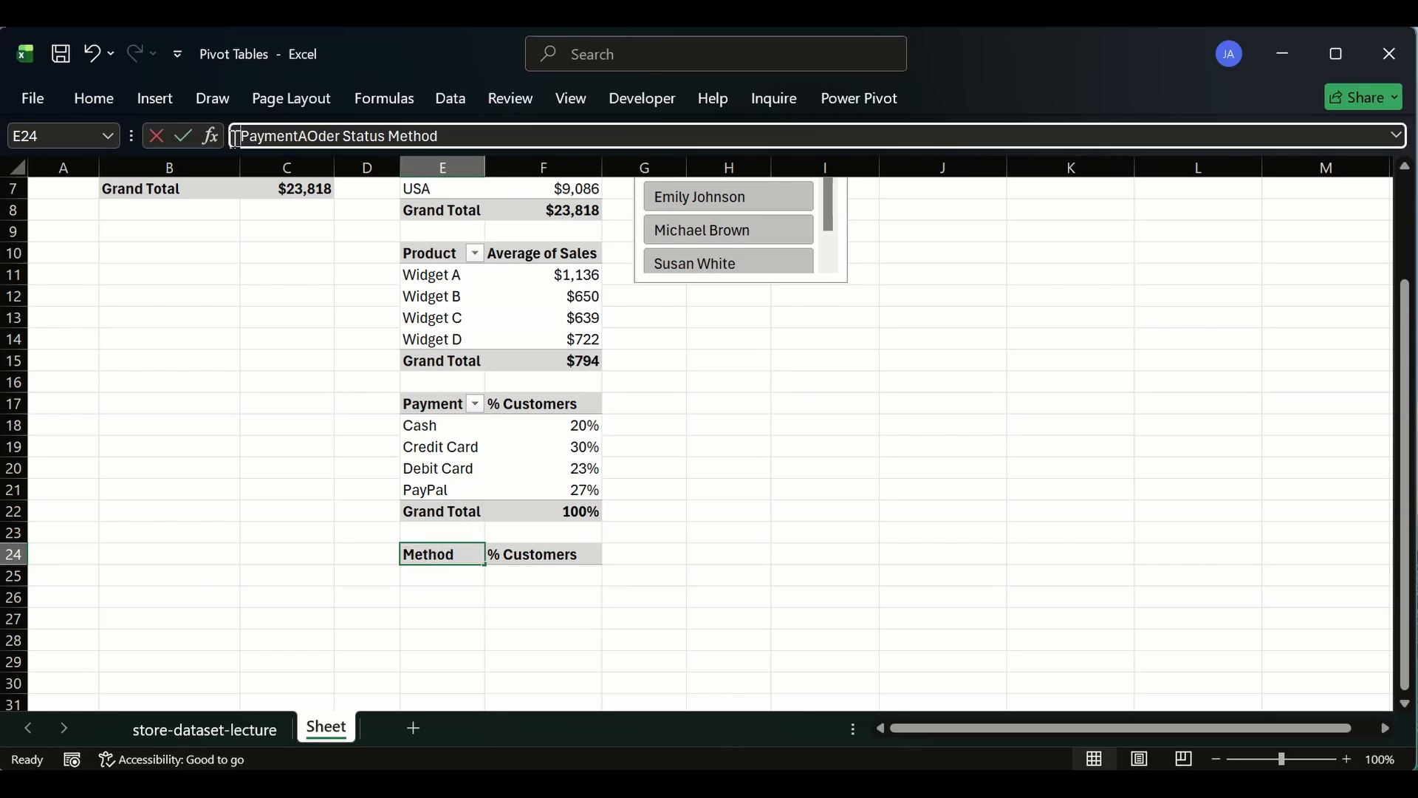
pyautogui.moveTo(233, 136); pyautogui.dragTo(306, 136)
pyautogui.press('Delete')
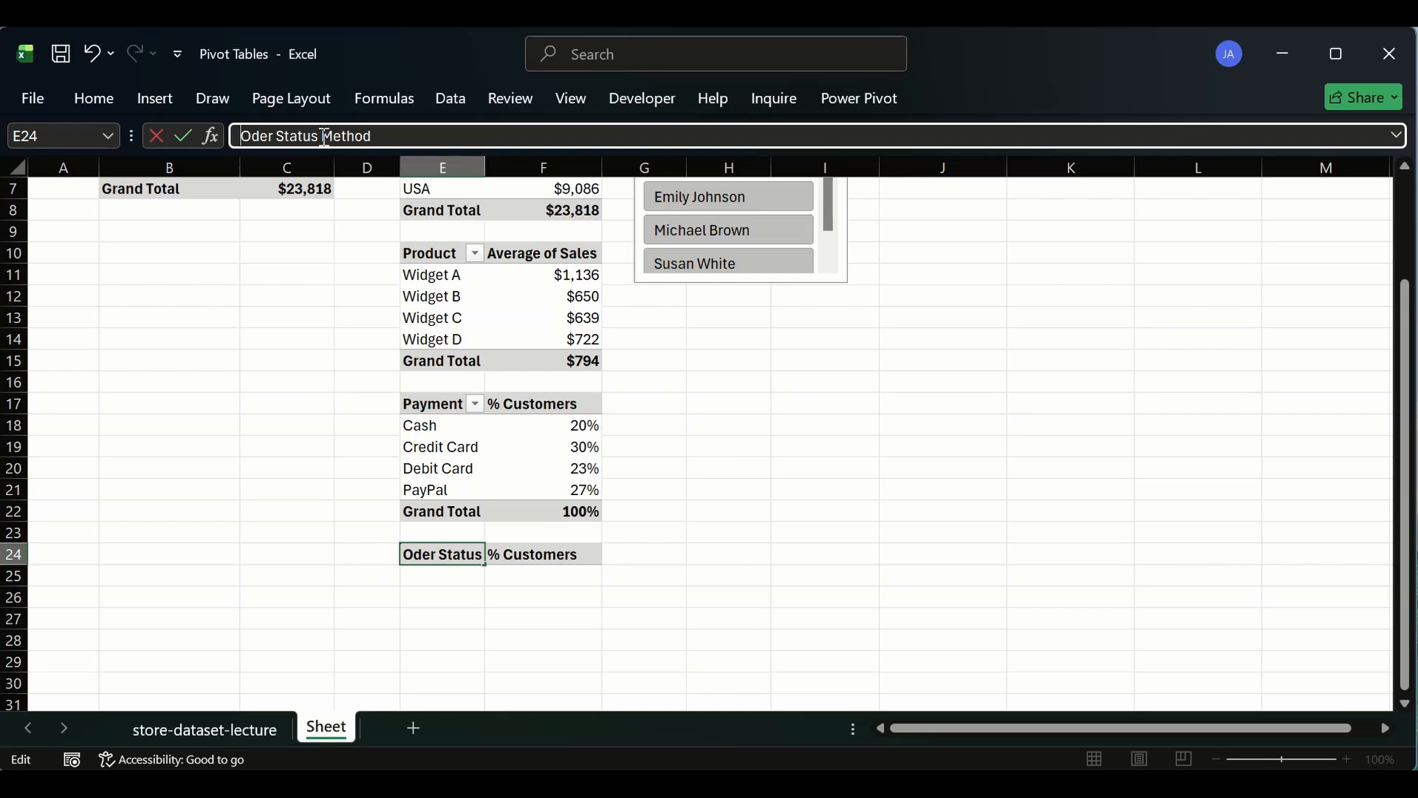
pyautogui.moveTo(324, 137); pyautogui.dragTo(435, 137)
pyautogui.press('Delete')
pyautogui.press('Return')
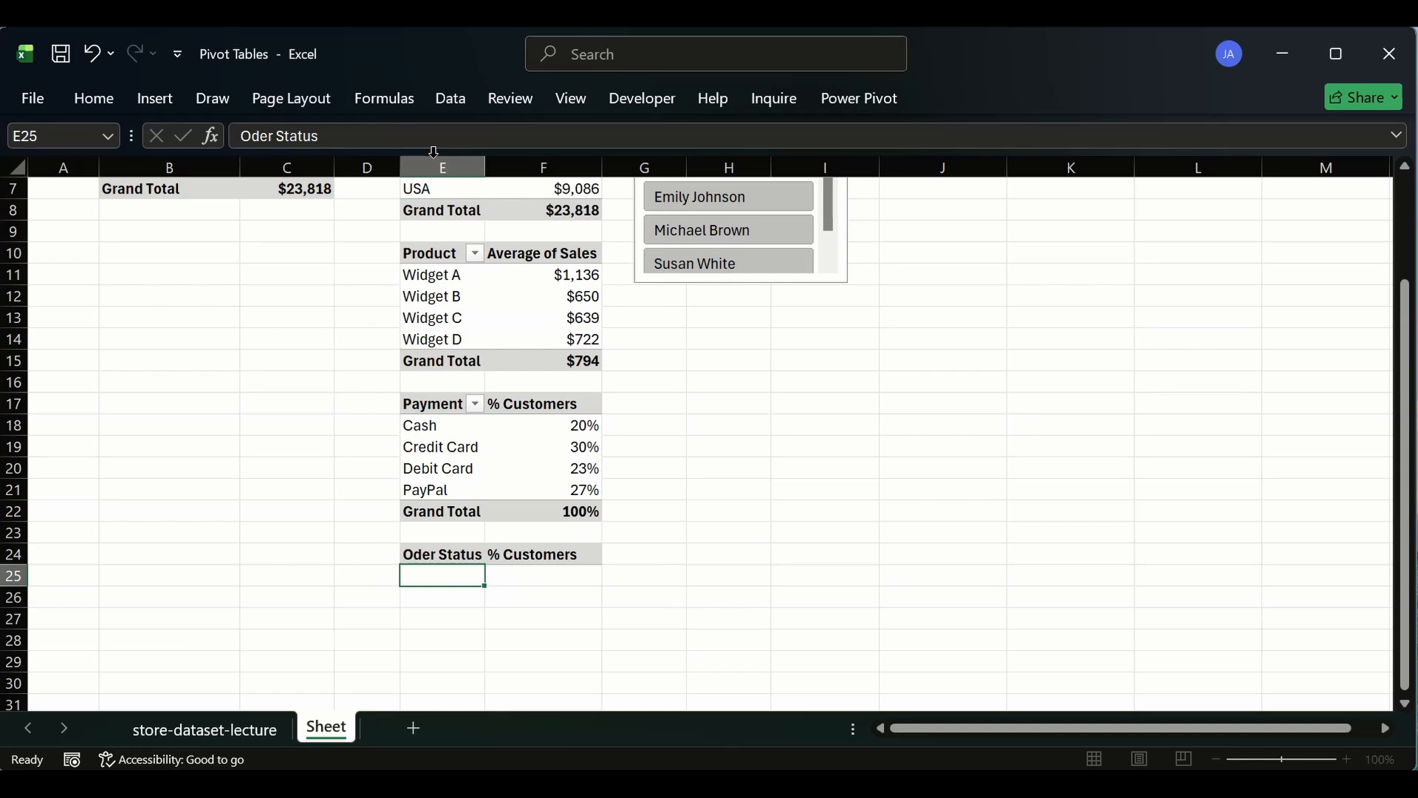
# - Autofit the width of column E
pyautogui.doubleClick(484, 164)
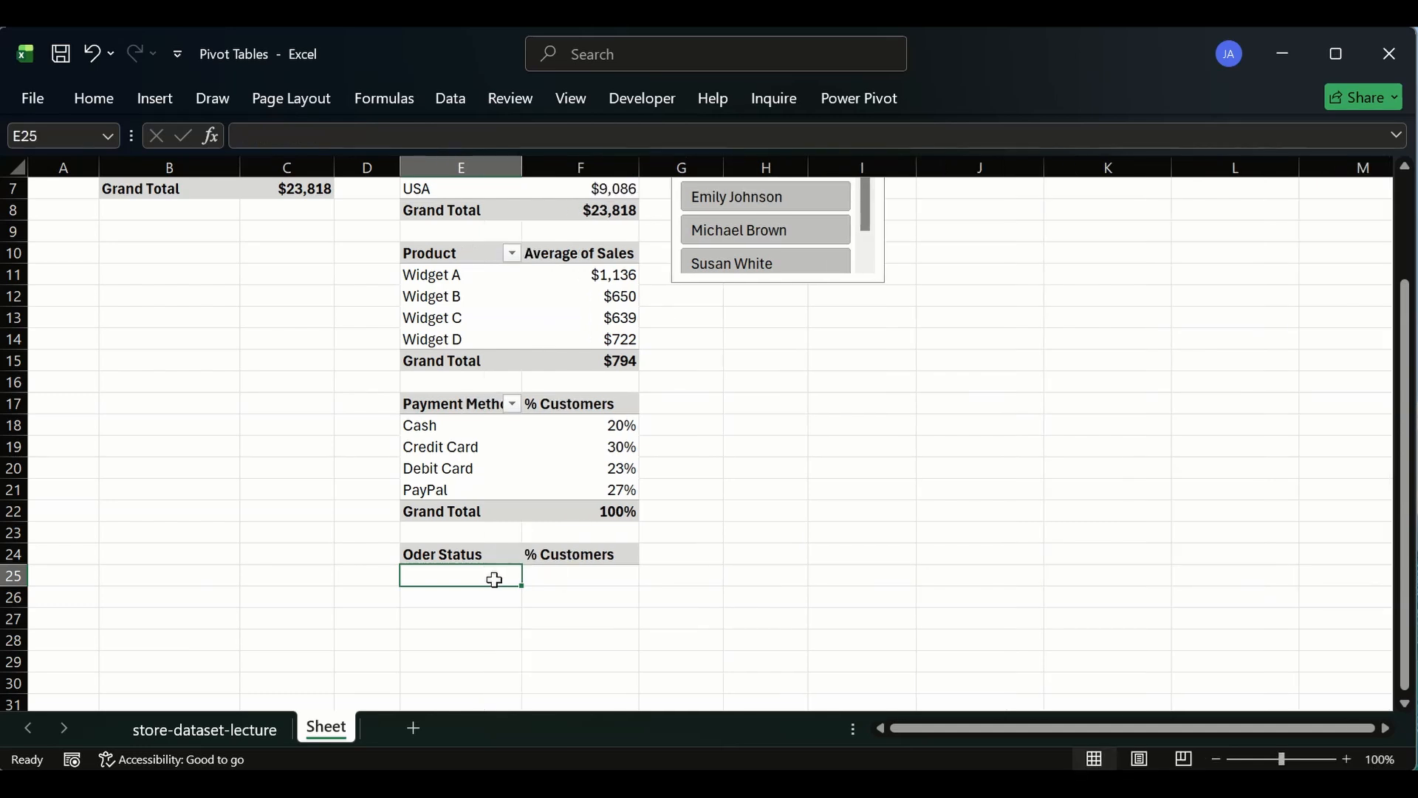
# - Correct the header in E24 to read Order Status
pyautogui.click(565, 554)
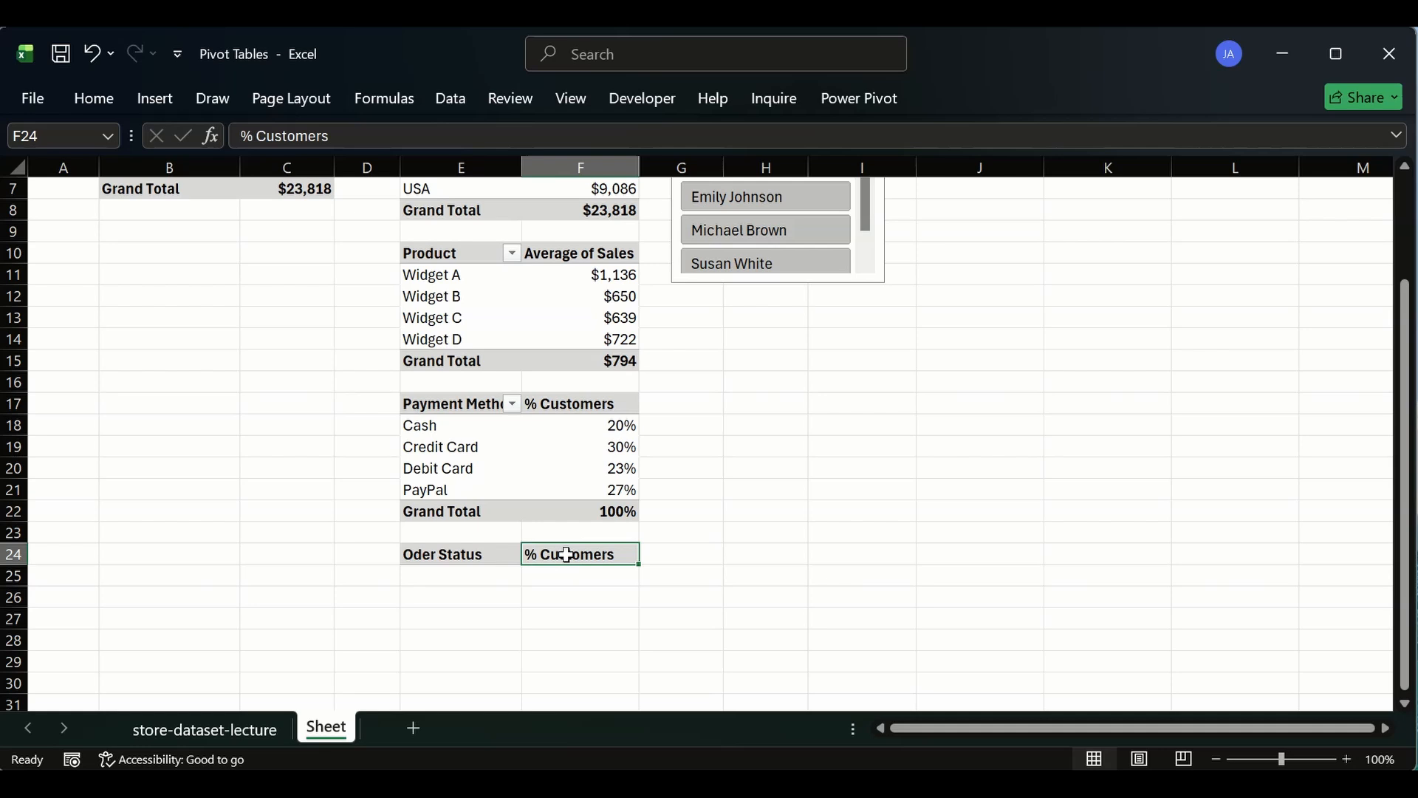
pyautogui.click(428, 552)
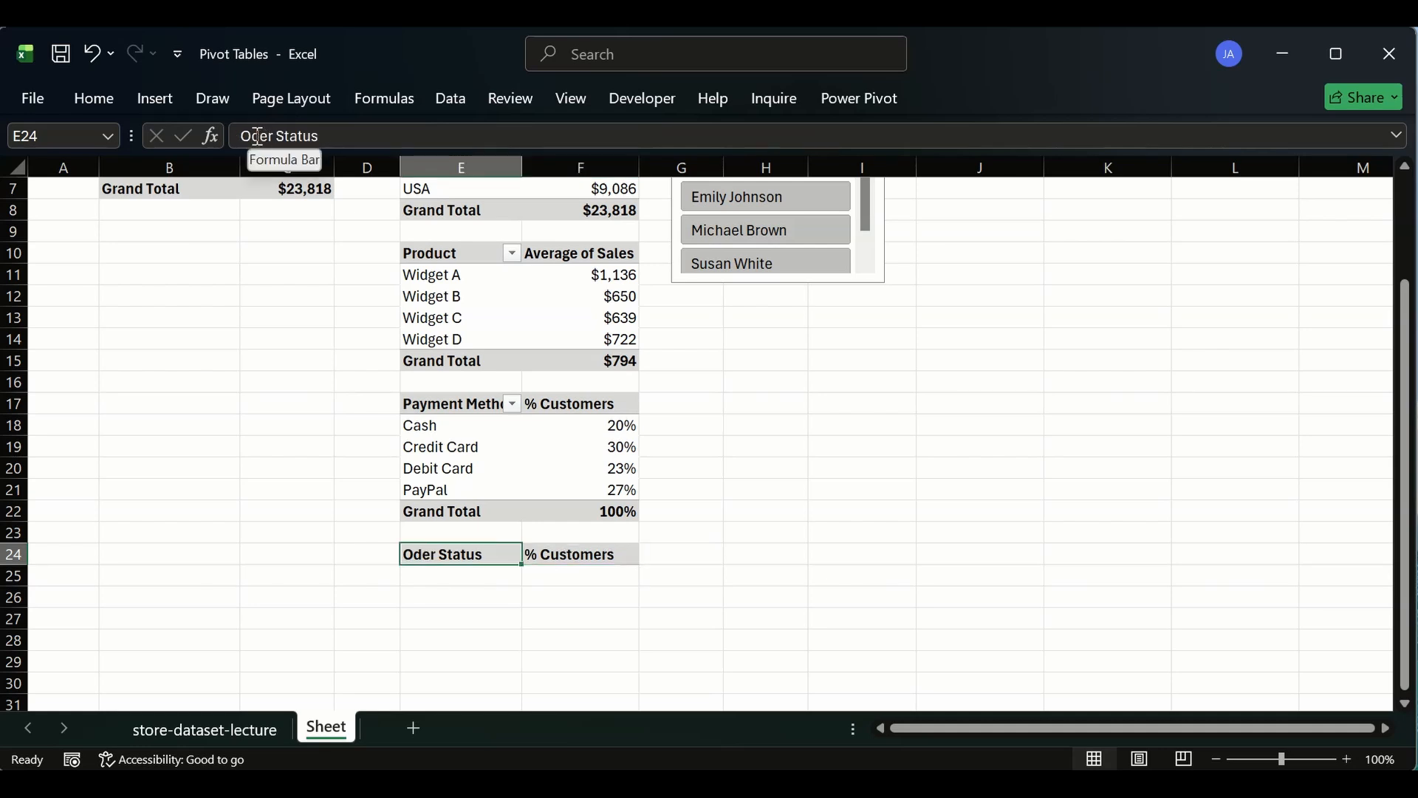
pyautogui.click(256, 136)
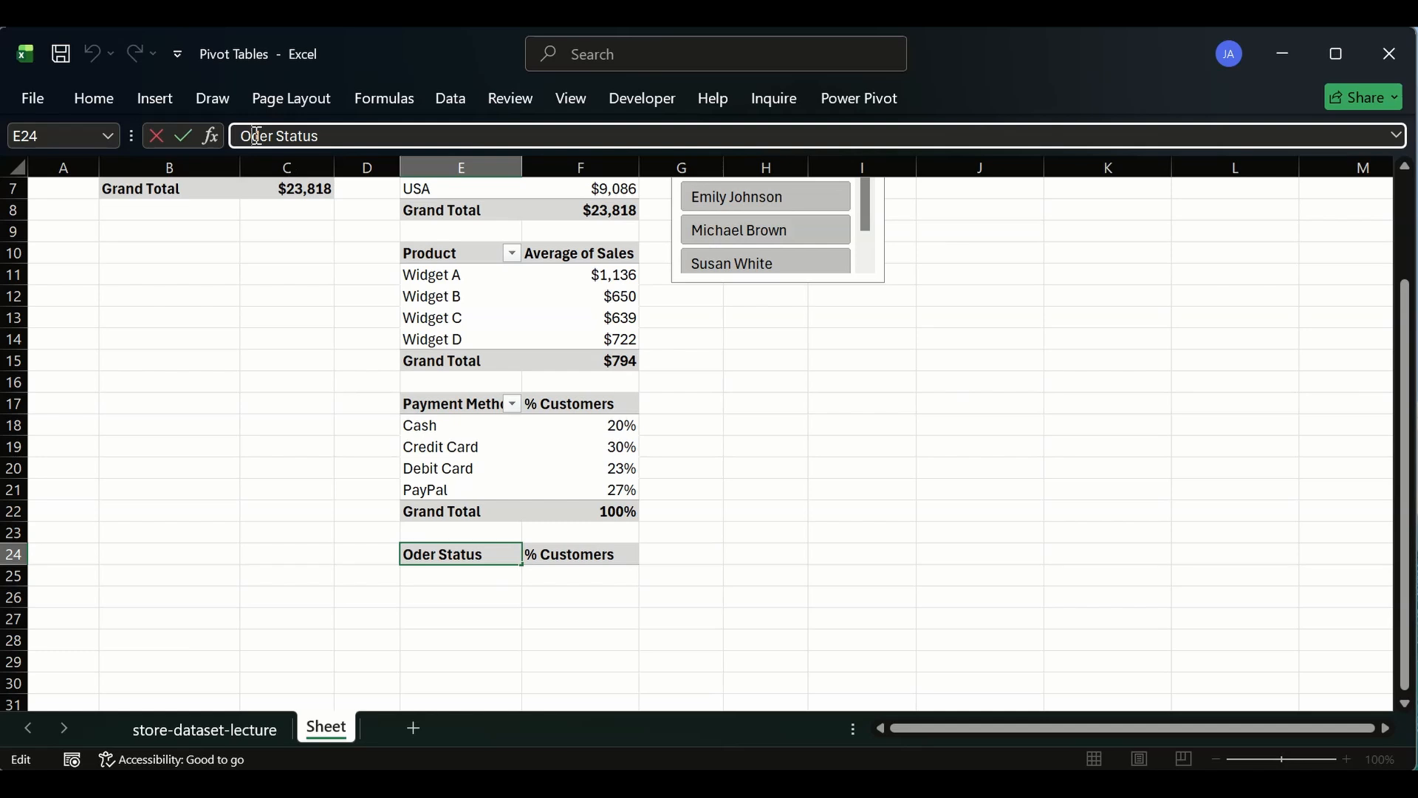
pyautogui.write('r')
pyautogui.click(287, 496)
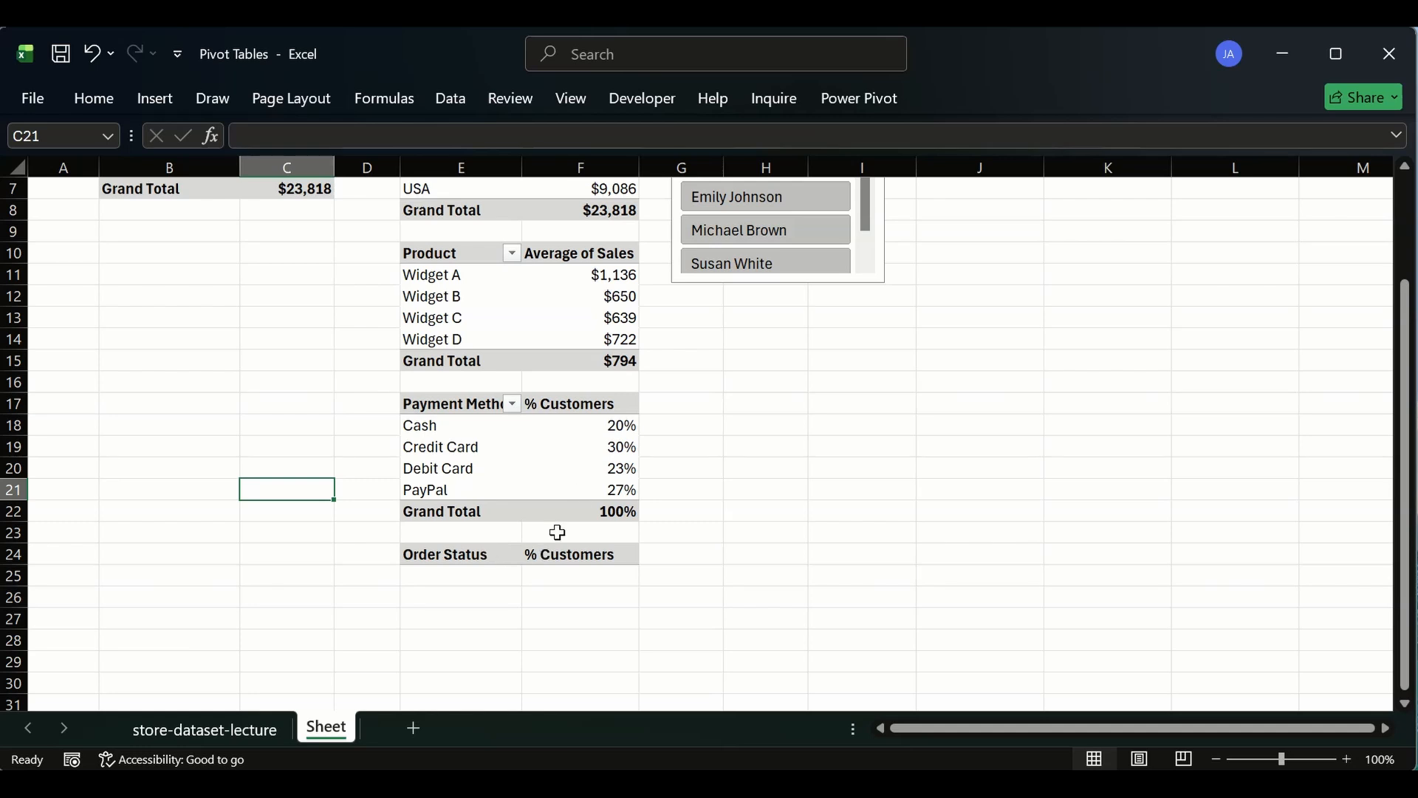
# - Replace the header in F24 with % ####
pyautogui.click(458, 556)
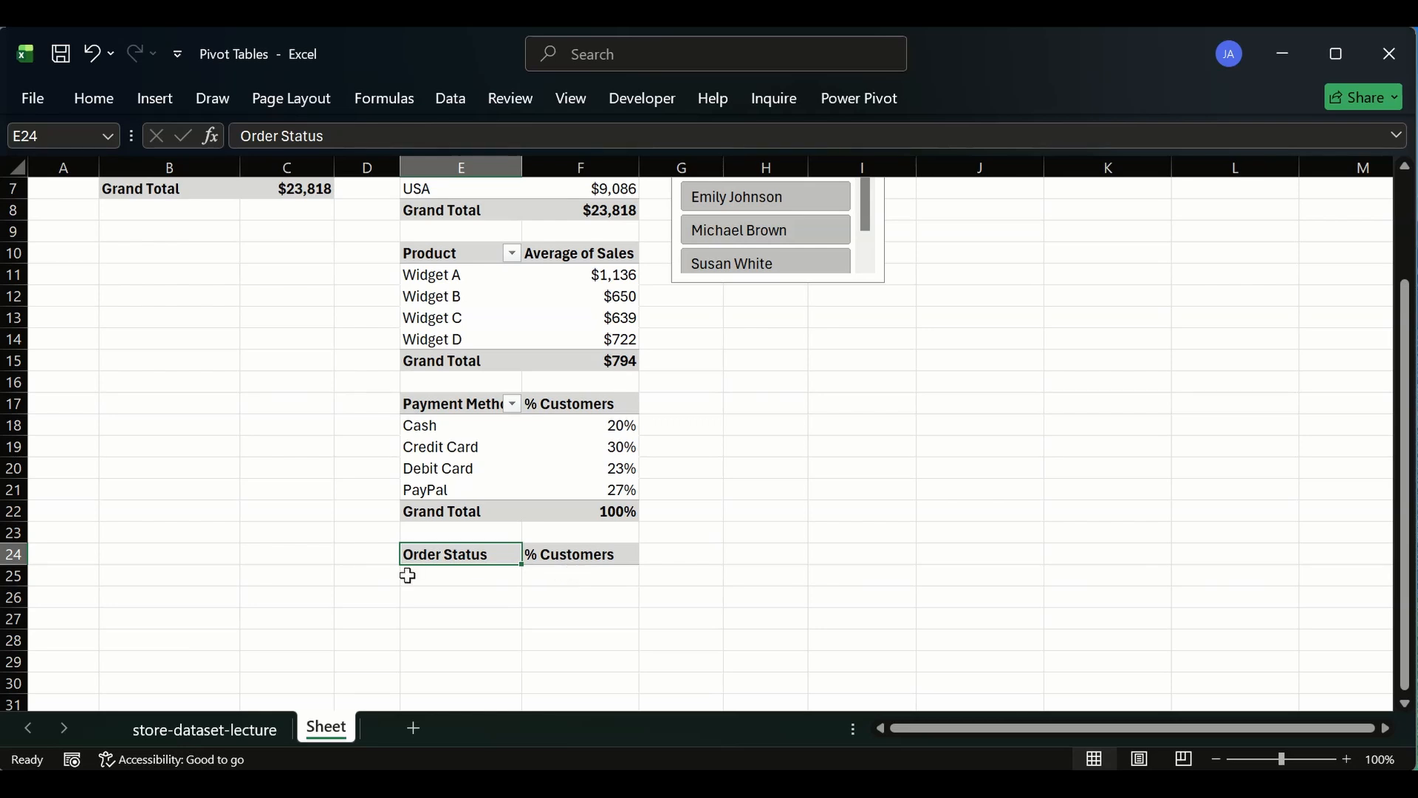
pyautogui.click(617, 555)
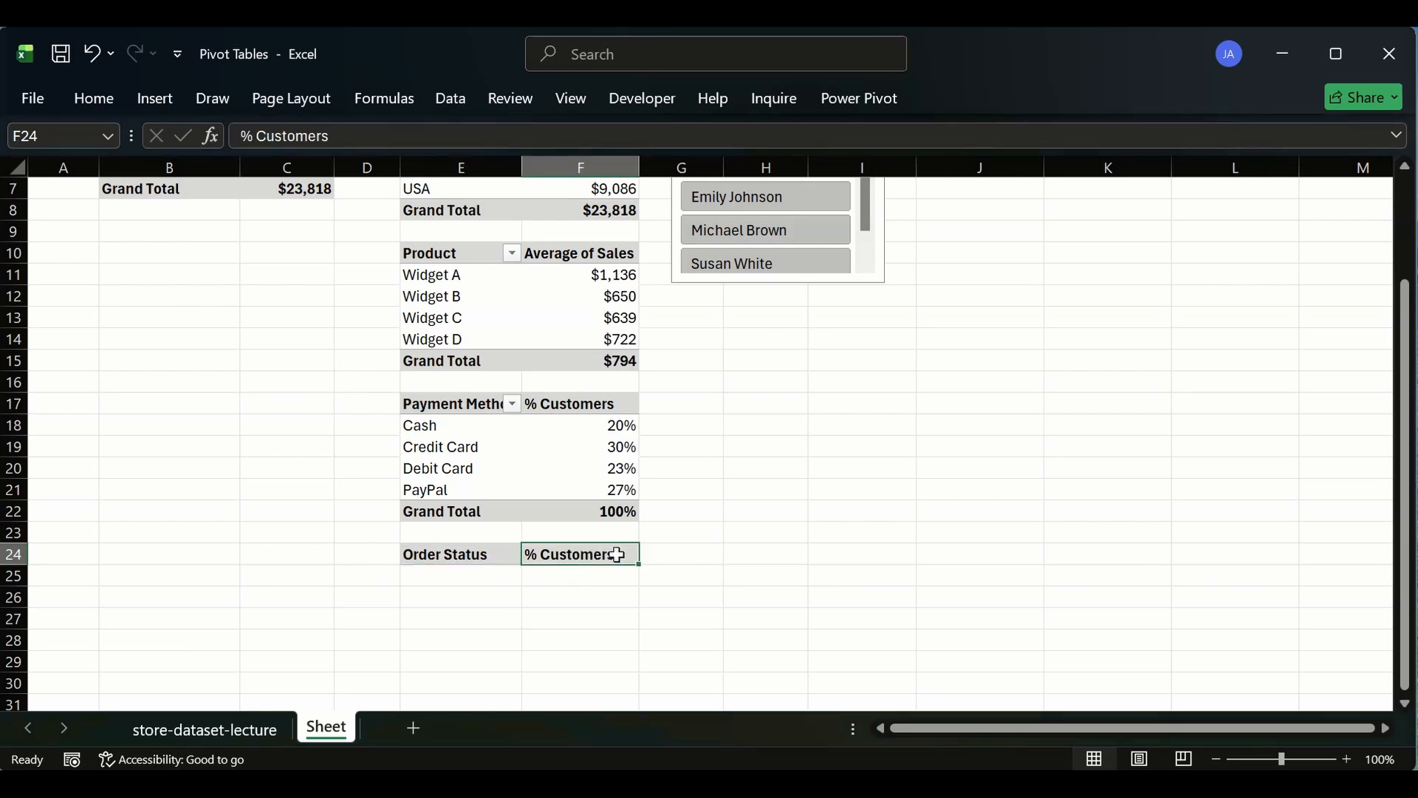
pyautogui.doubleClick(588, 552)
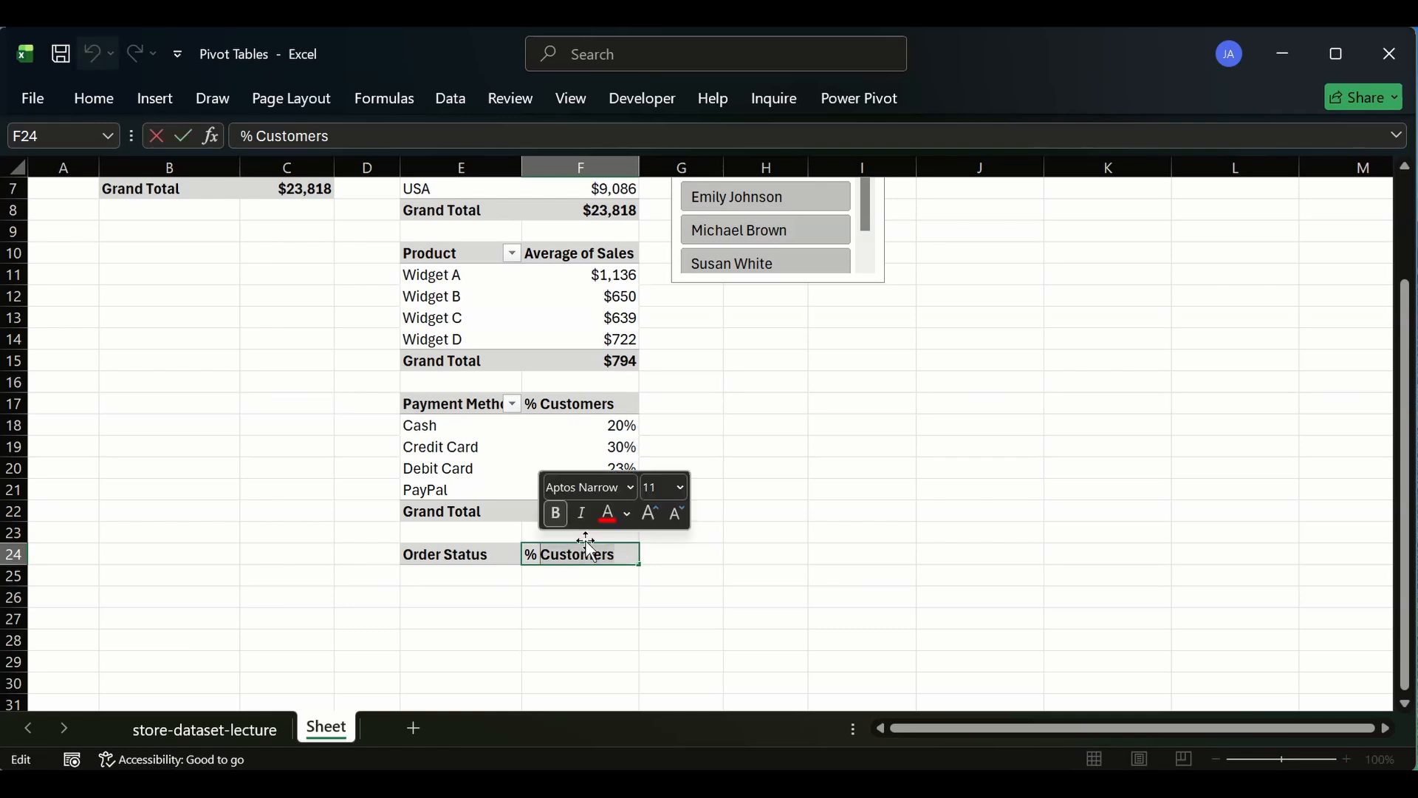
pyautogui.write(']')
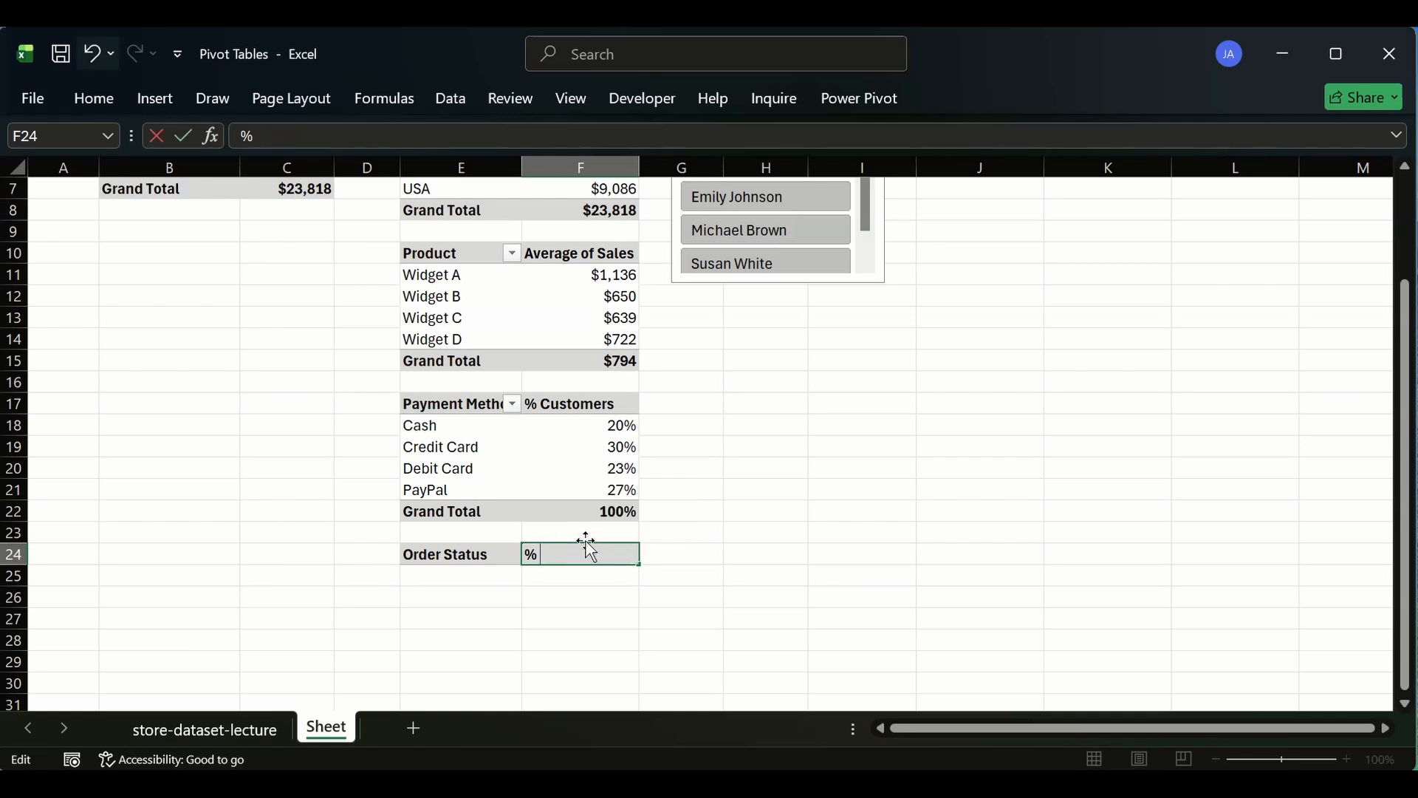
pyautogui.write('####')
pyautogui.press('Return')
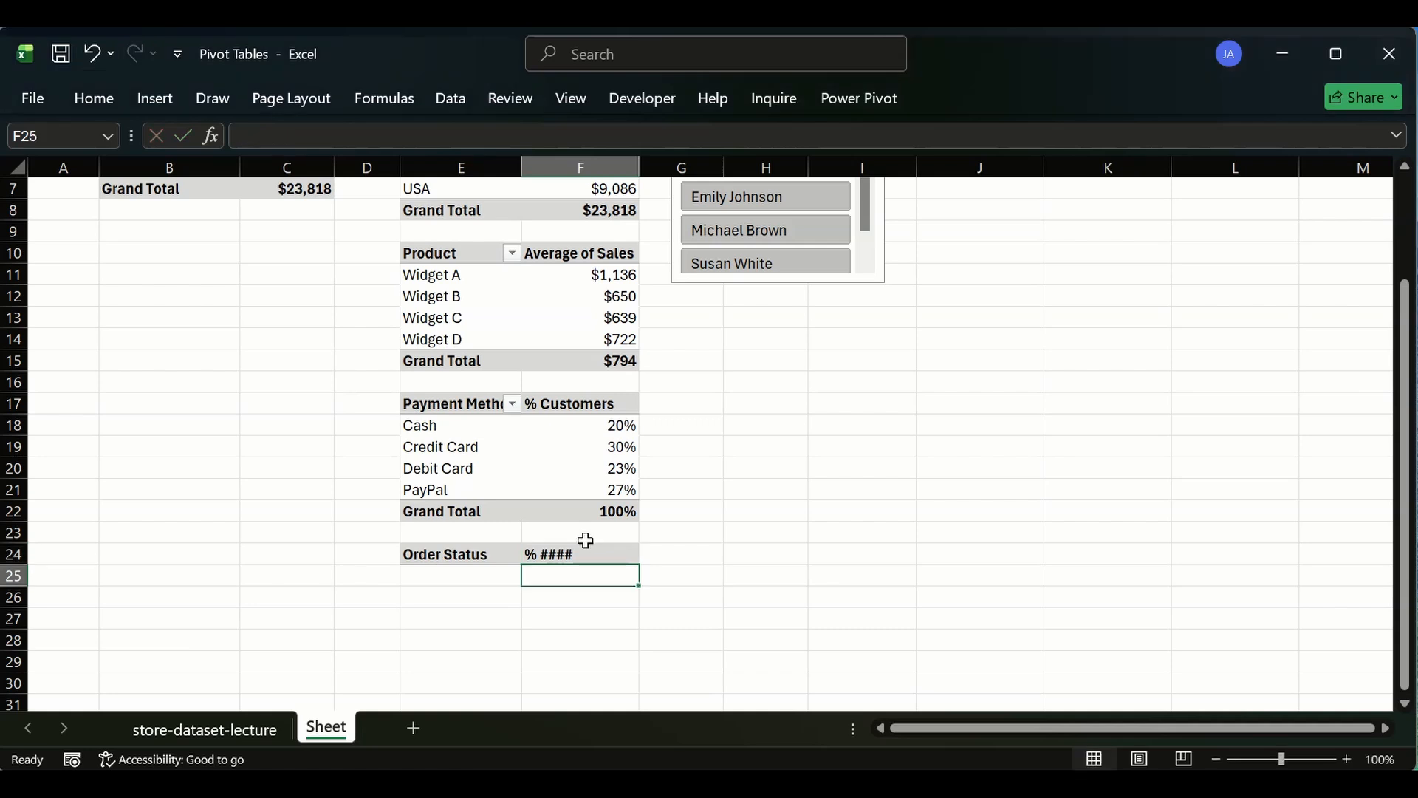
pyautogui.scroll(2, 564, 360)
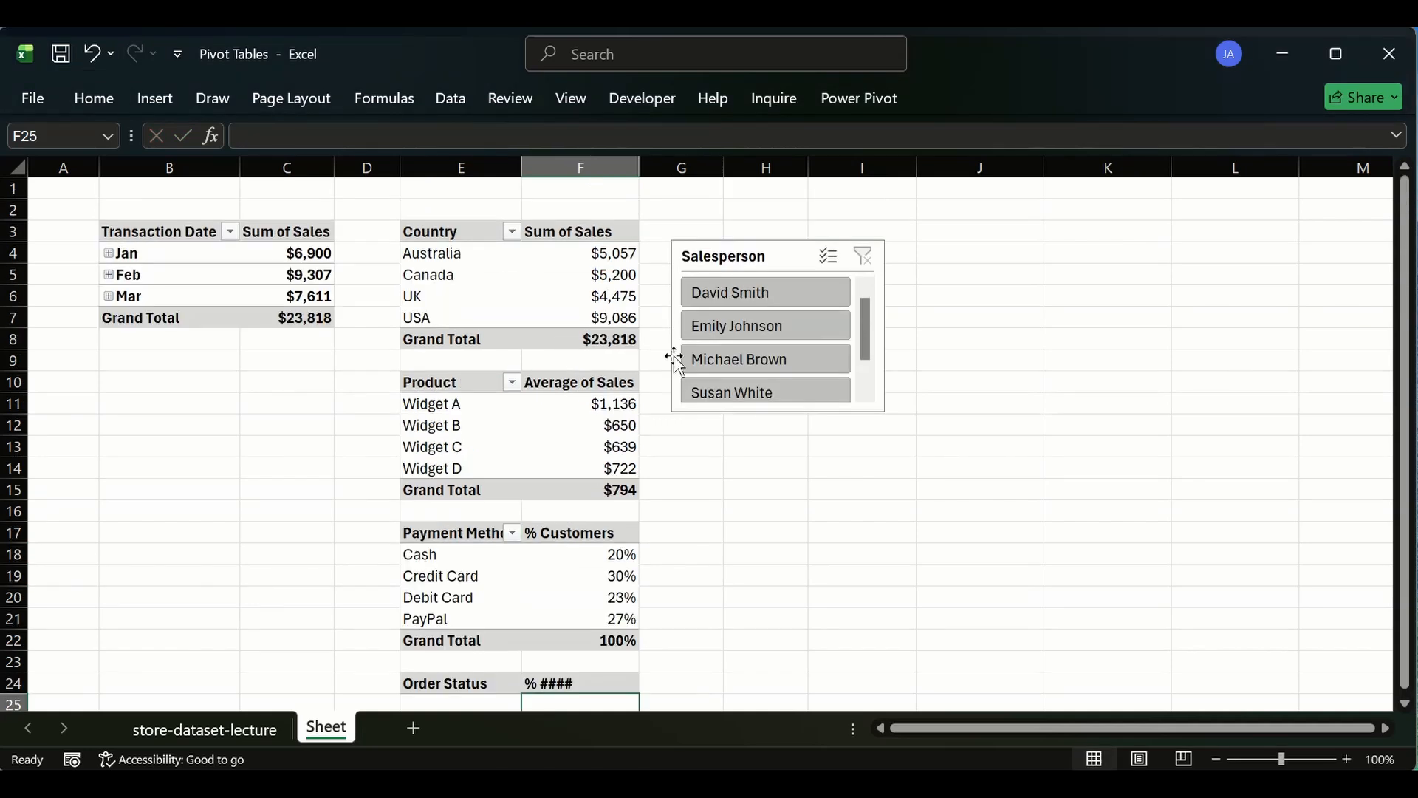
pyautogui.moveTo(761, 258); pyautogui.dragTo(812, 235)
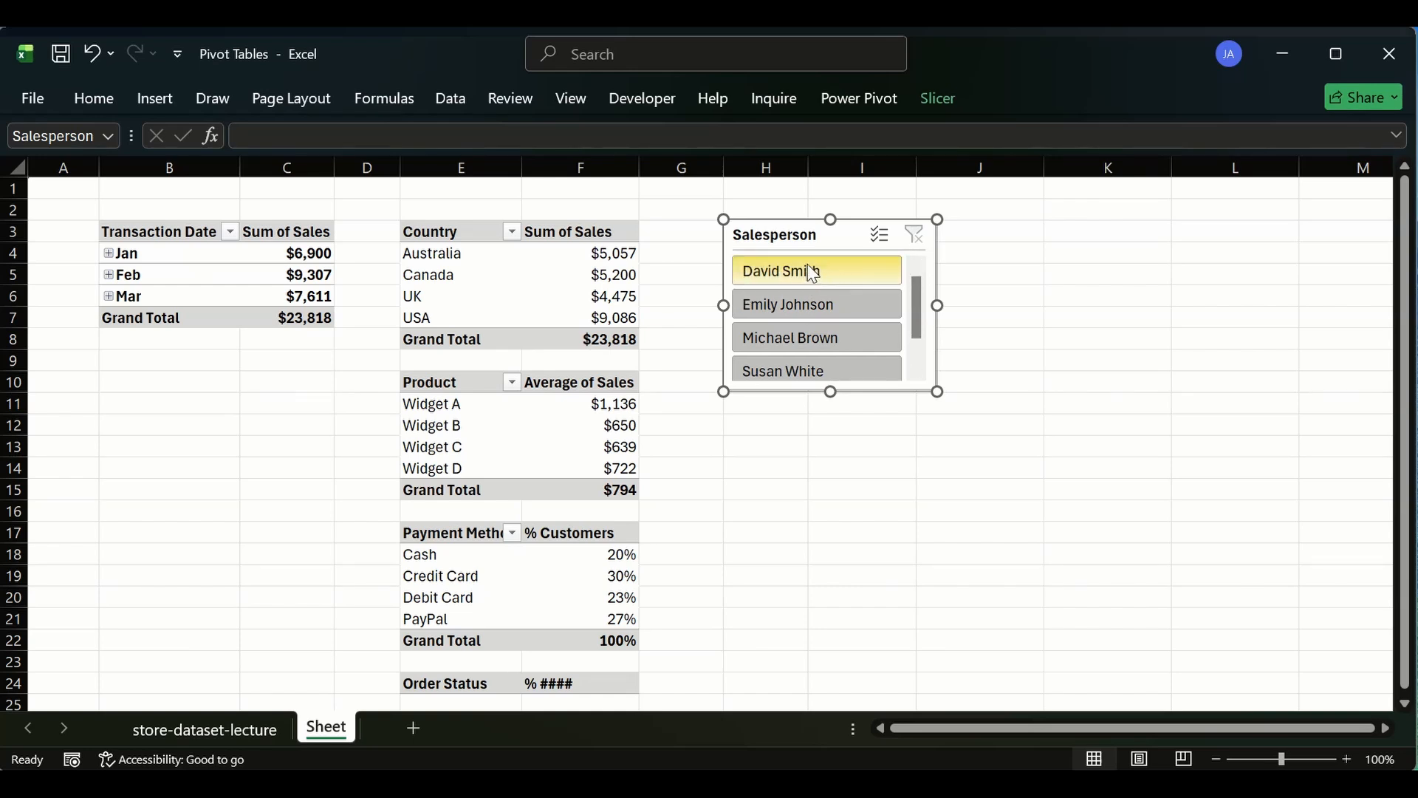
pyautogui.moveTo(532, 270)
pyautogui.click(811, 275)
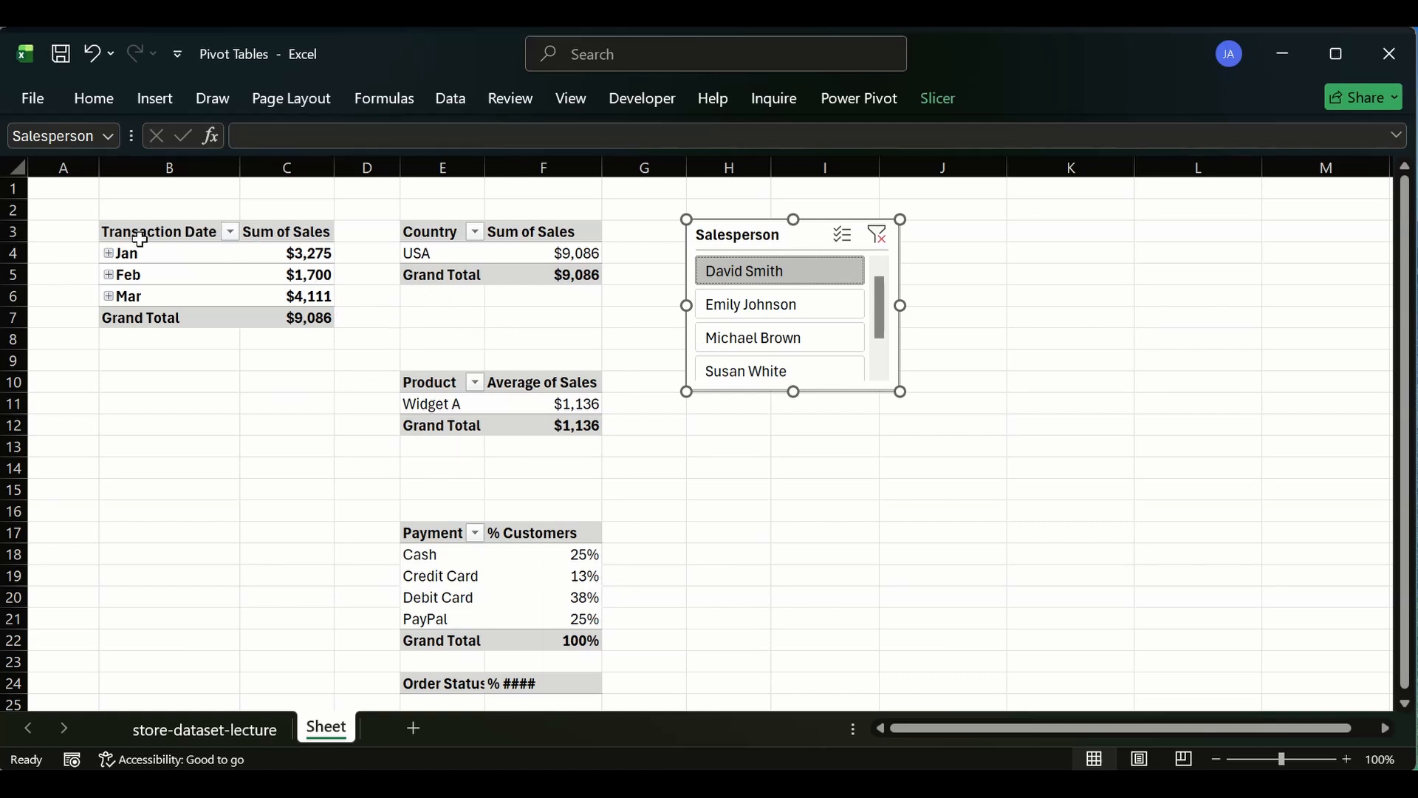
# - Inspect the filtered values in the date, country and product pivot tables
pyautogui.click(295, 252)
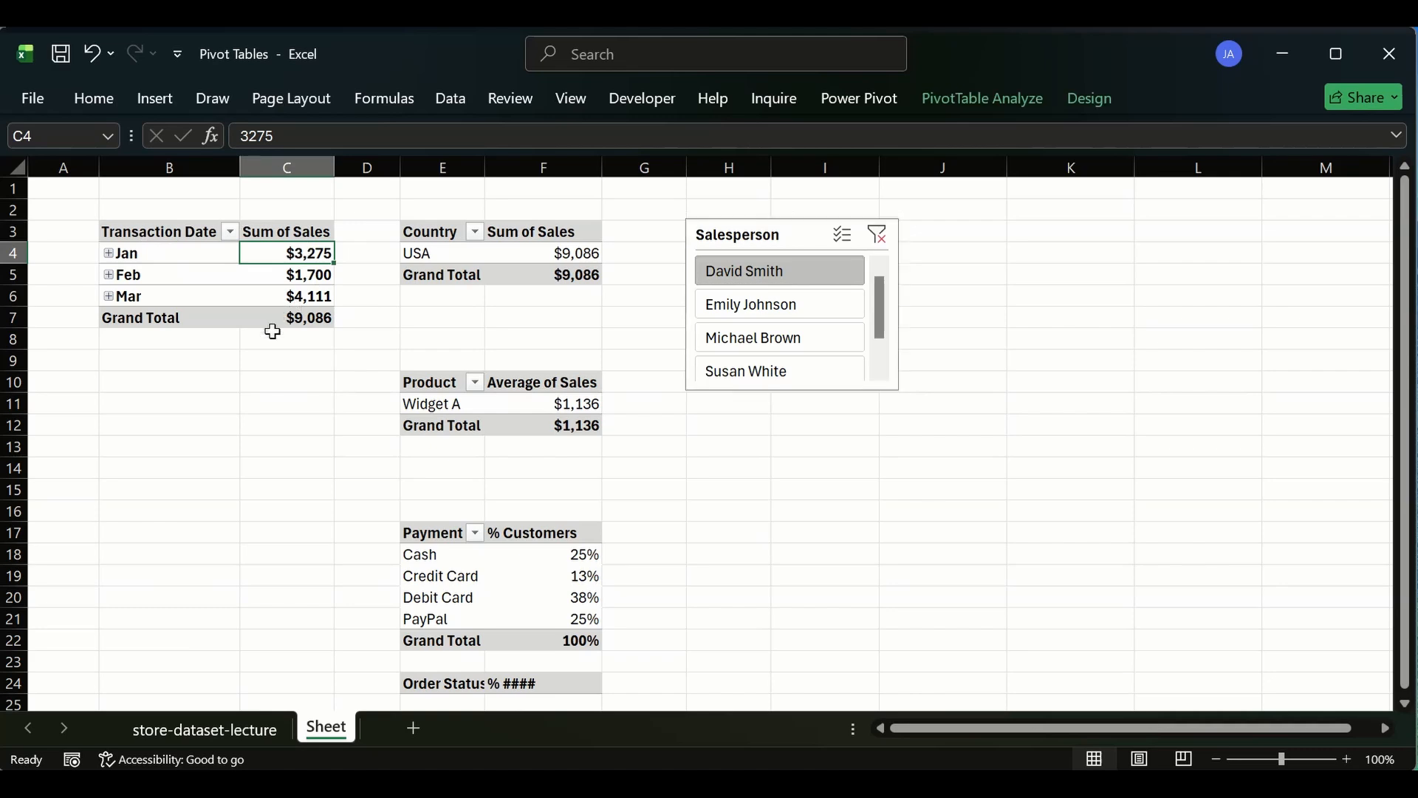
pyautogui.click(300, 279)
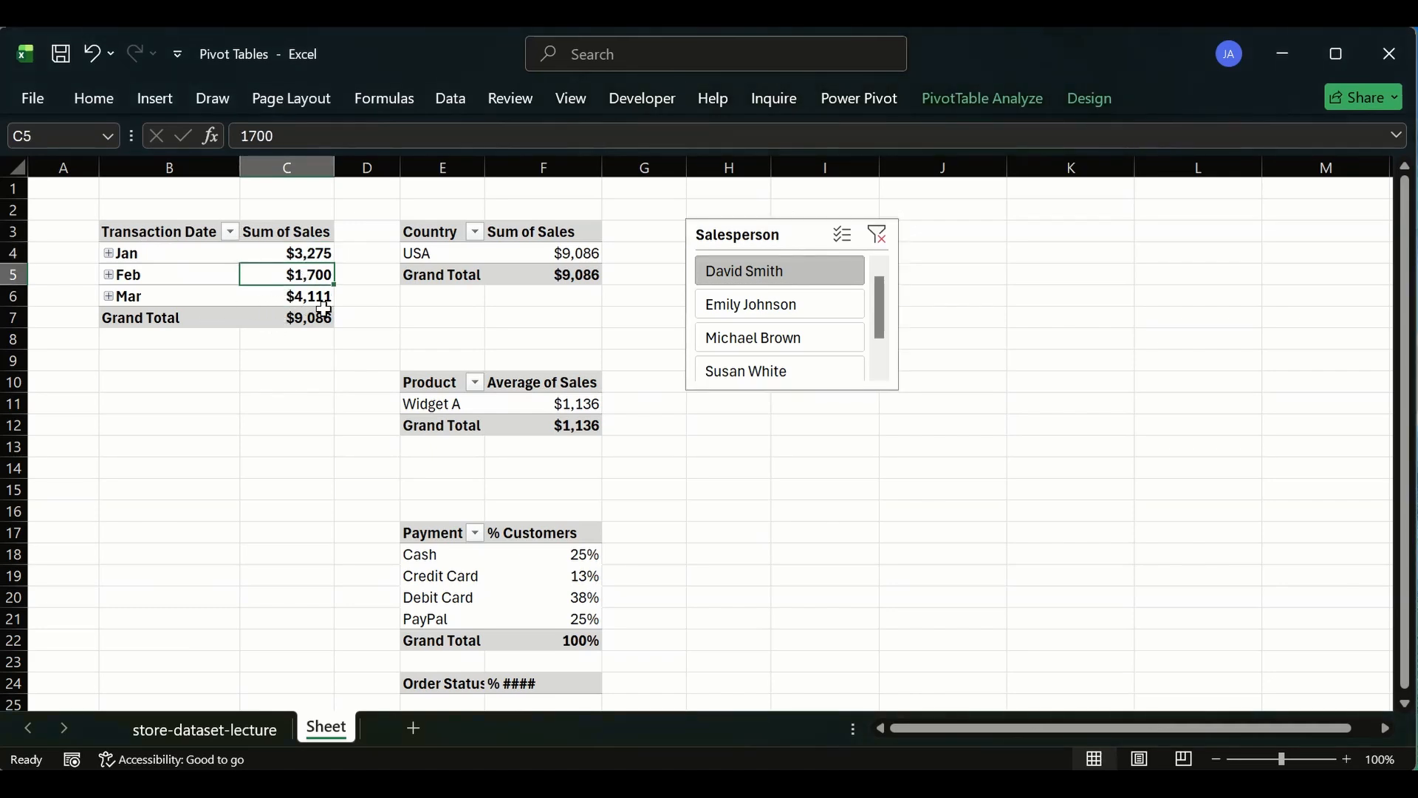
pyautogui.click(329, 299)
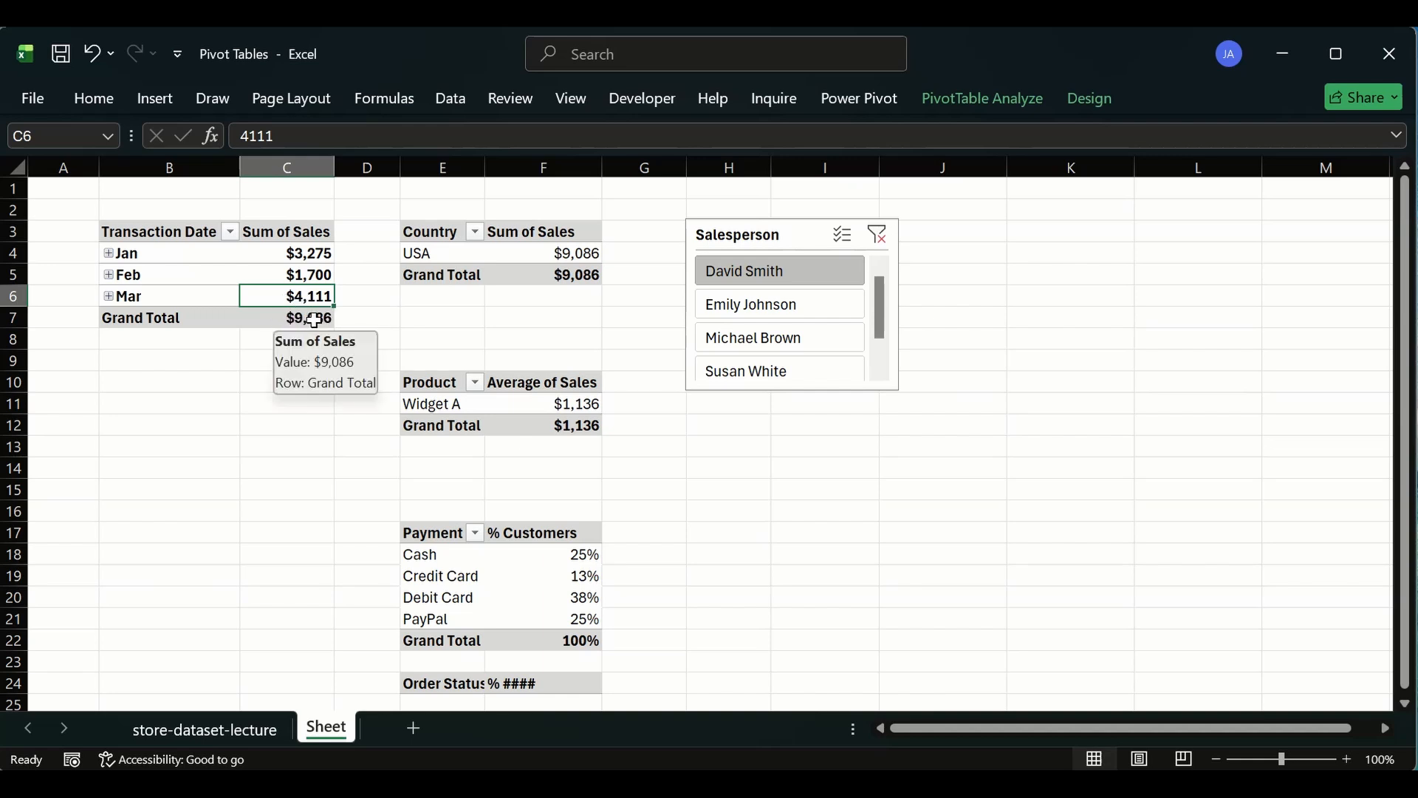
pyautogui.click(315, 320)
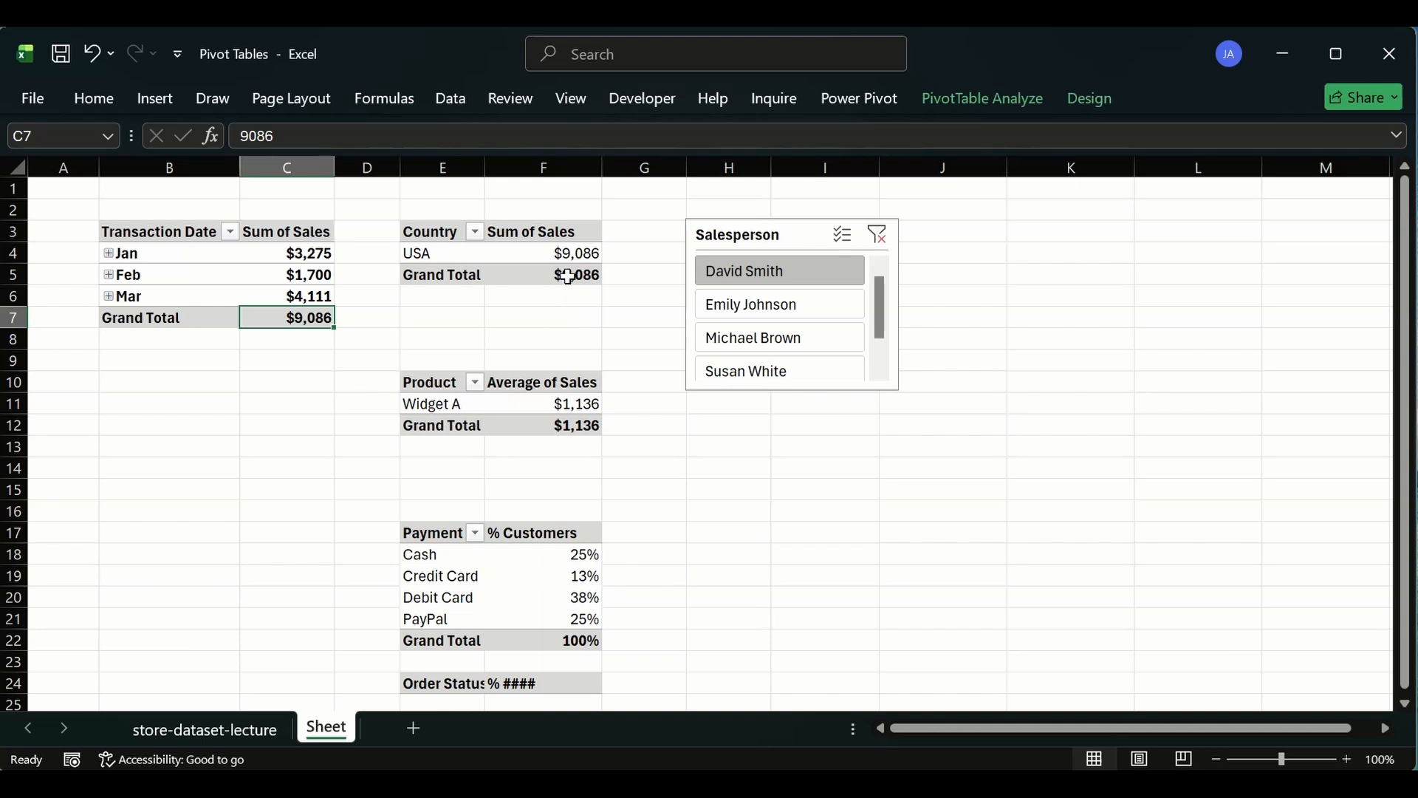
pyautogui.moveTo(414, 249); pyautogui.dragTo(546, 259)
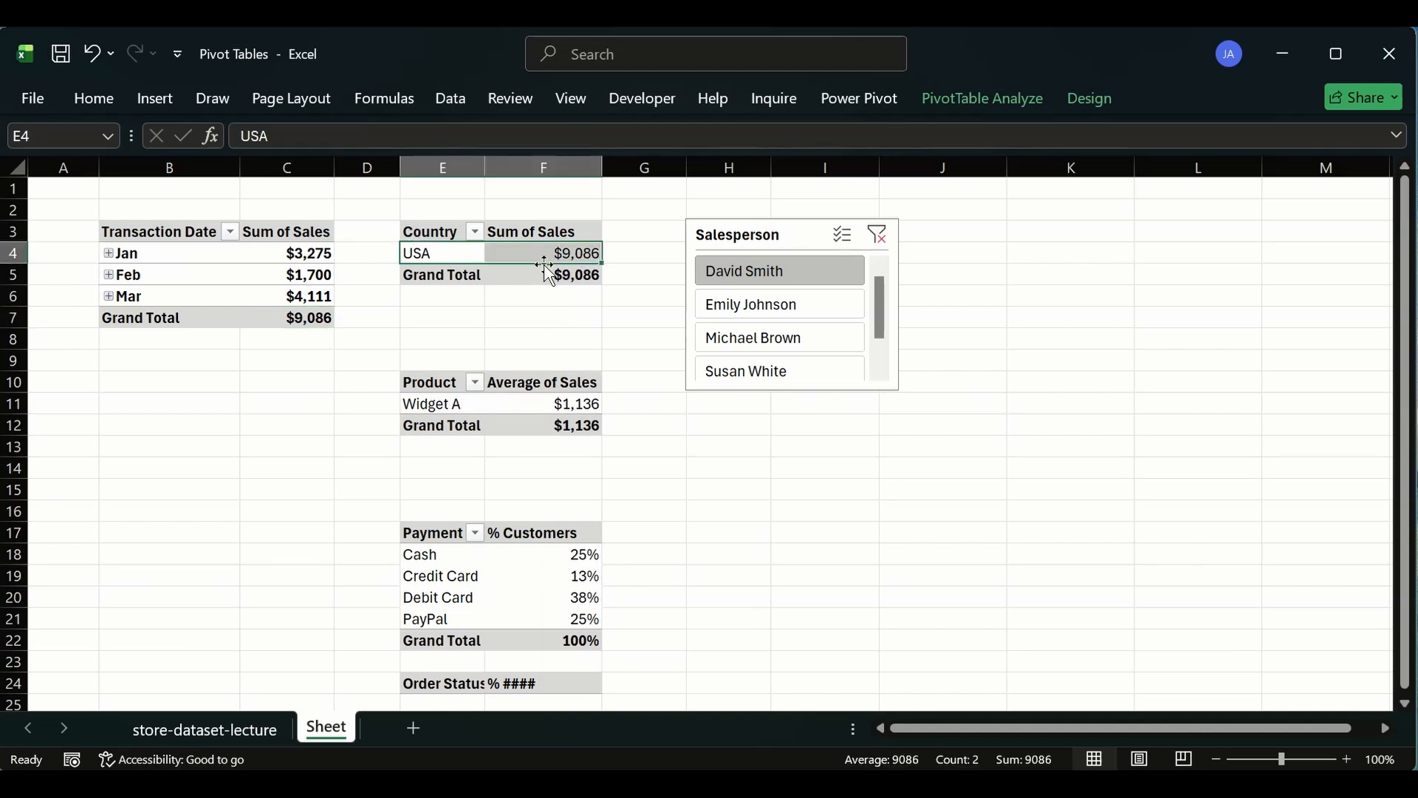
pyautogui.click(575, 255)
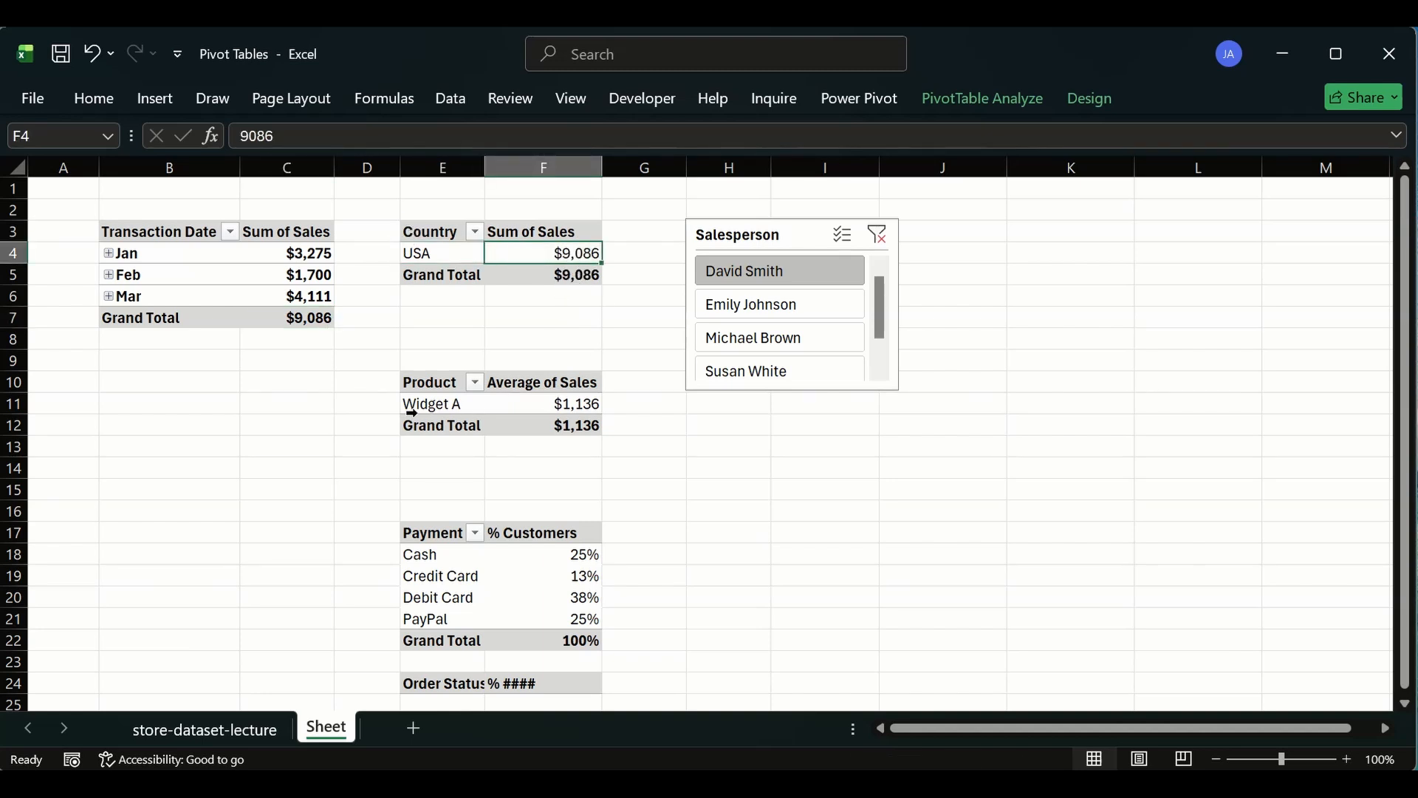
pyautogui.click(422, 403)
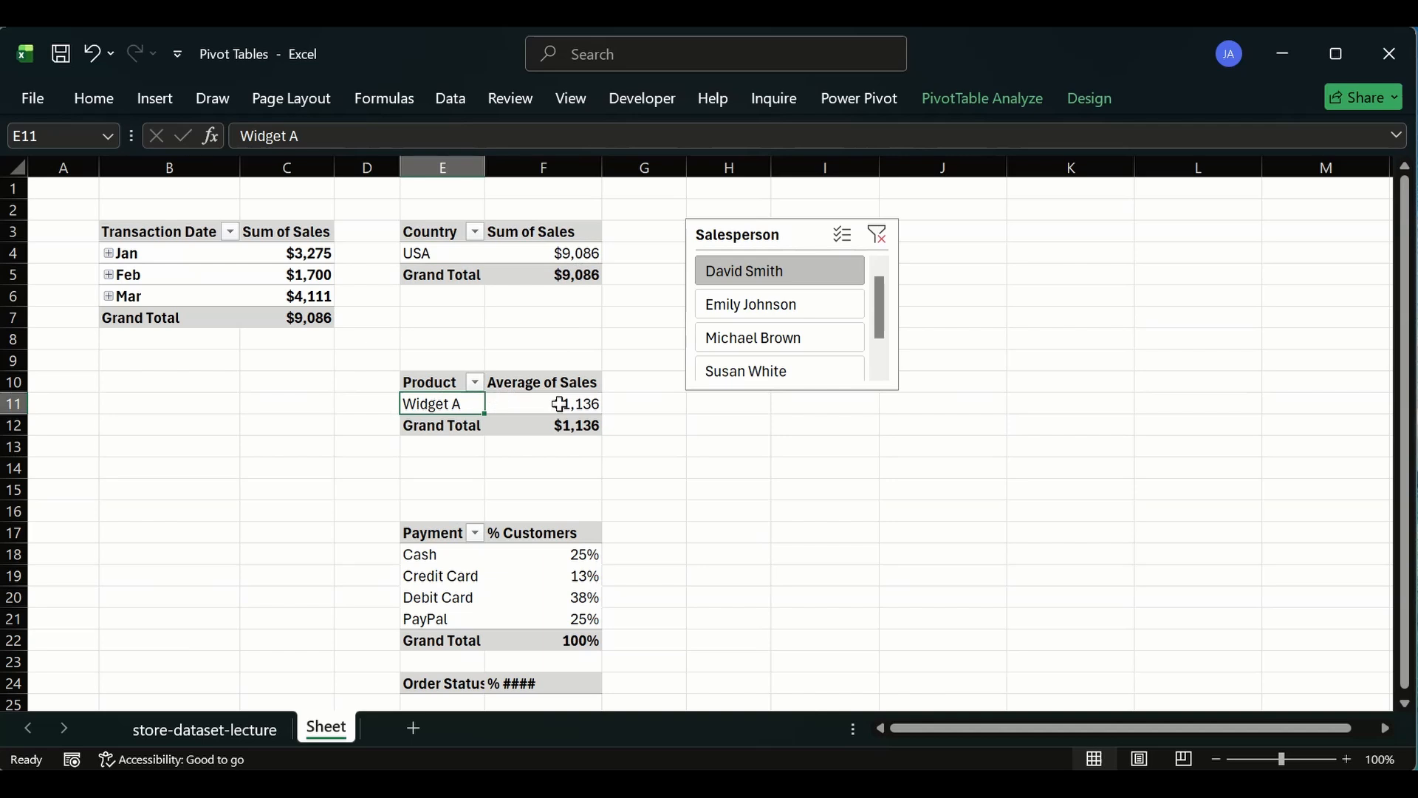
pyautogui.moveTo(578, 403)
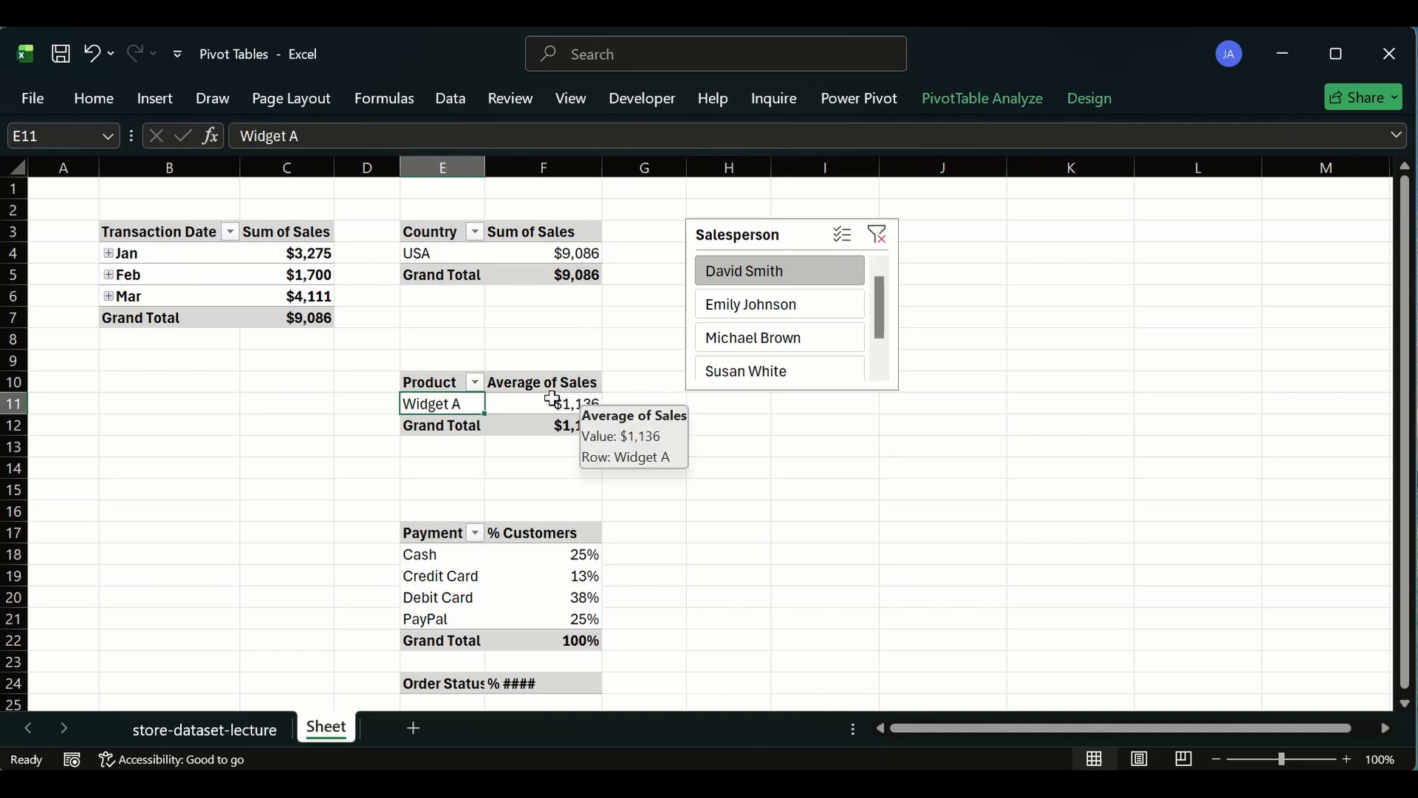
pyautogui.click(574, 403)
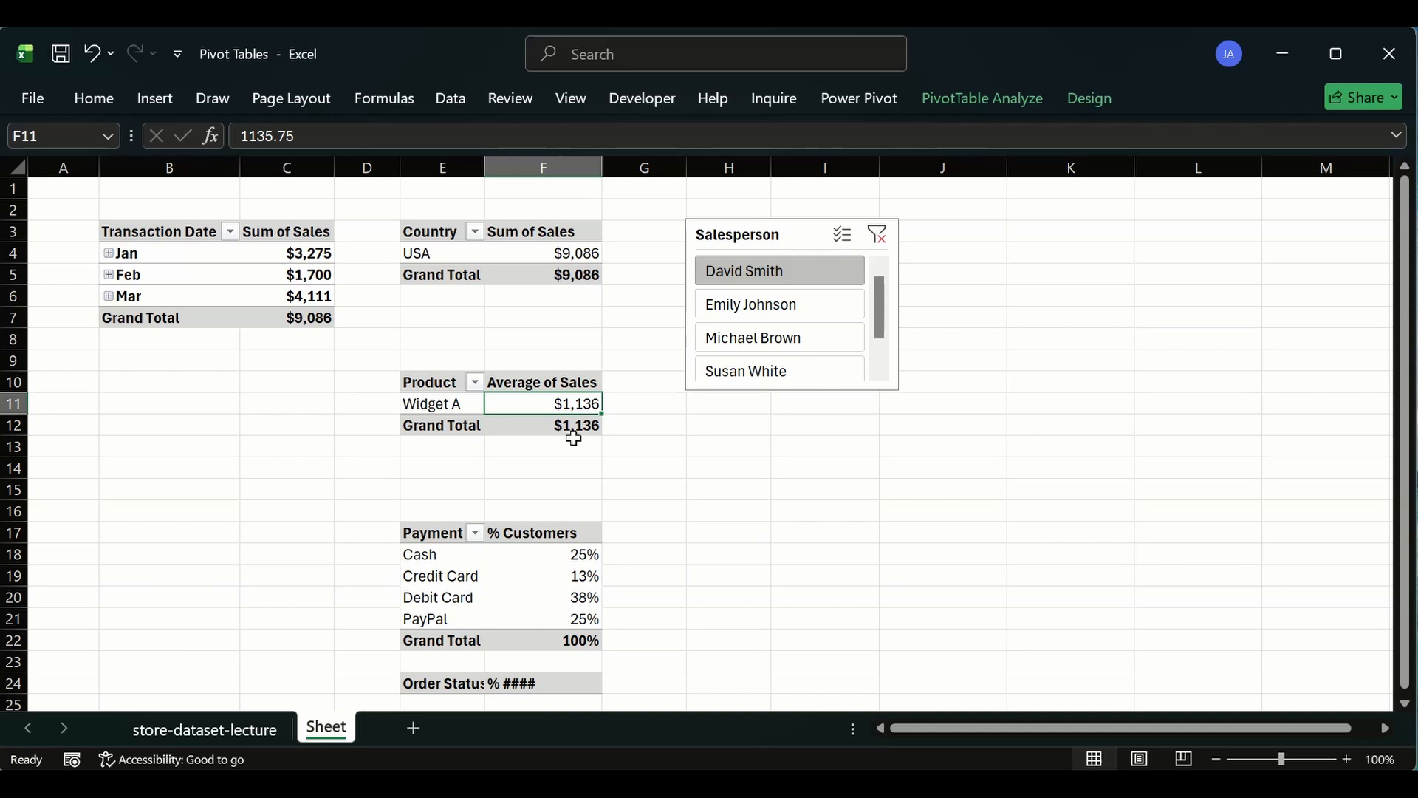
# - Inspect each payment method and its percentage in the payment pivot table
pyautogui.click(567, 555)
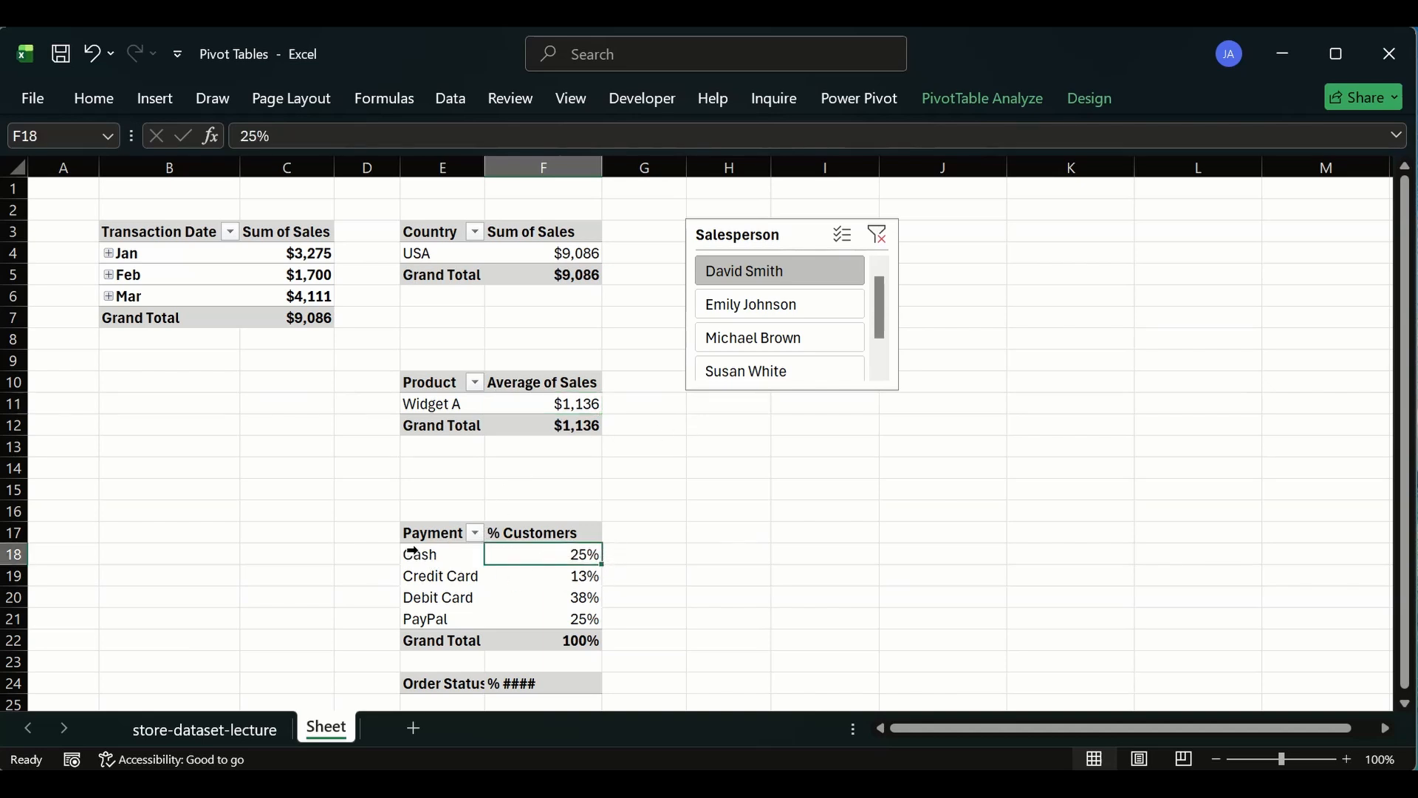
pyautogui.click(412, 552)
pyautogui.click(608, 570)
pyautogui.click(461, 574)
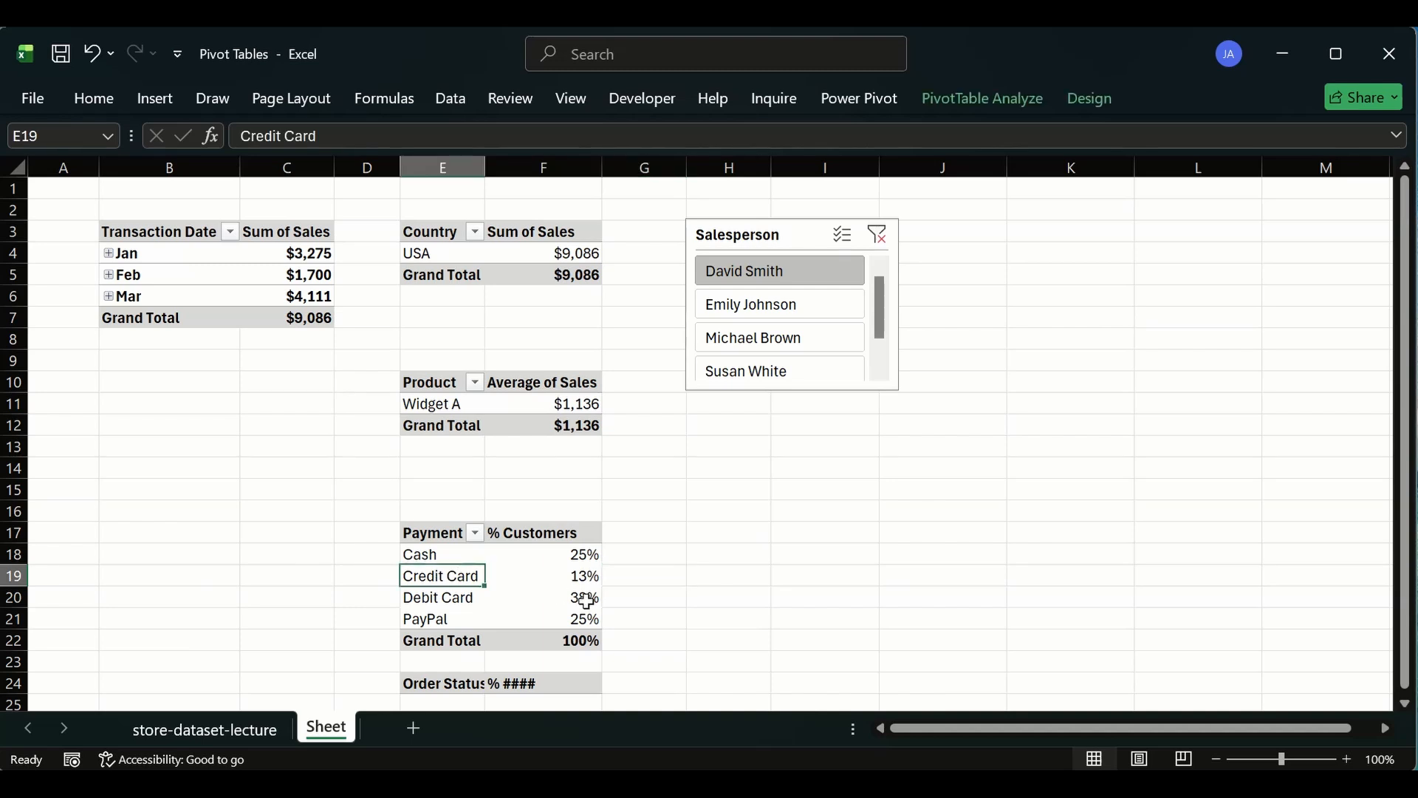
pyautogui.click(519, 595)
pyautogui.click(459, 596)
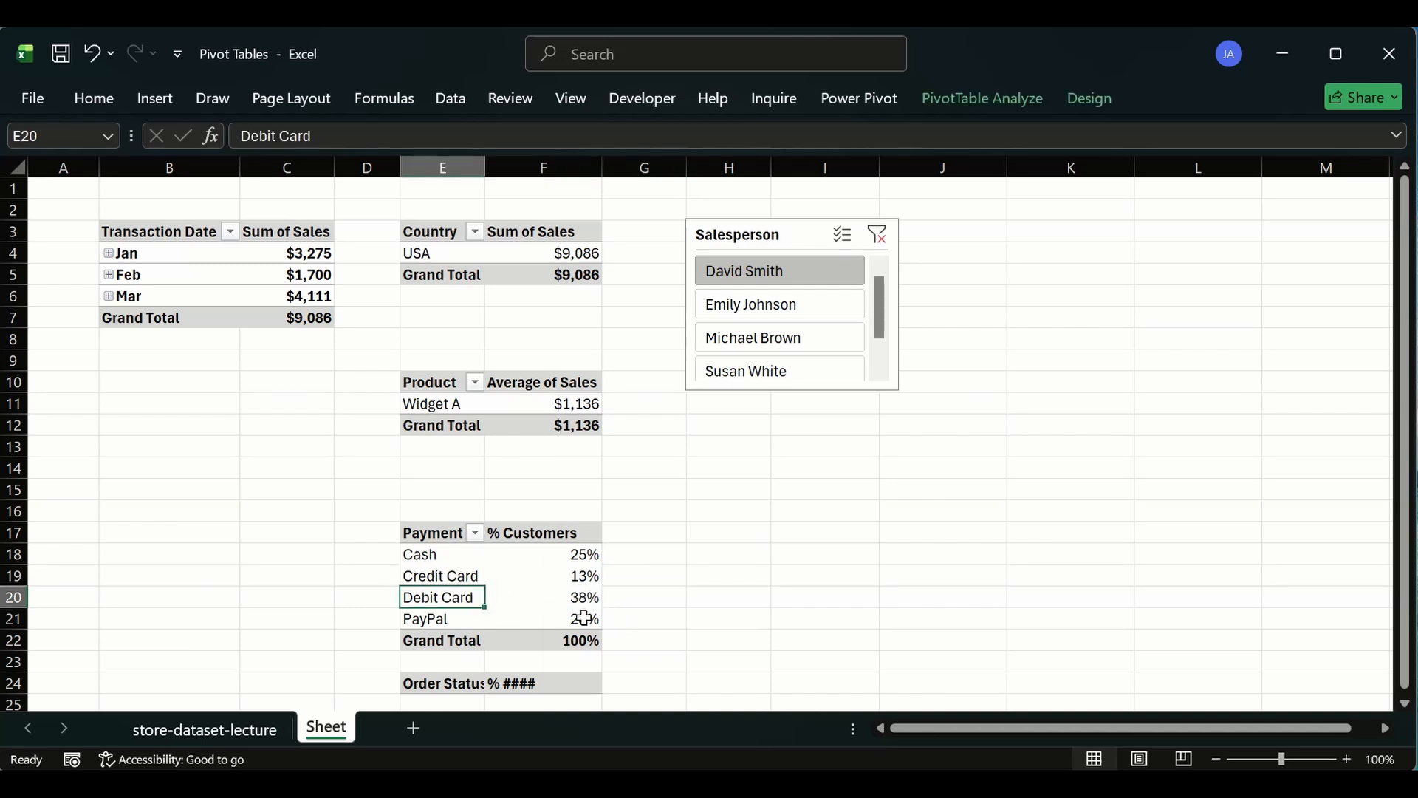
pyautogui.click(583, 617)
pyautogui.click(441, 618)
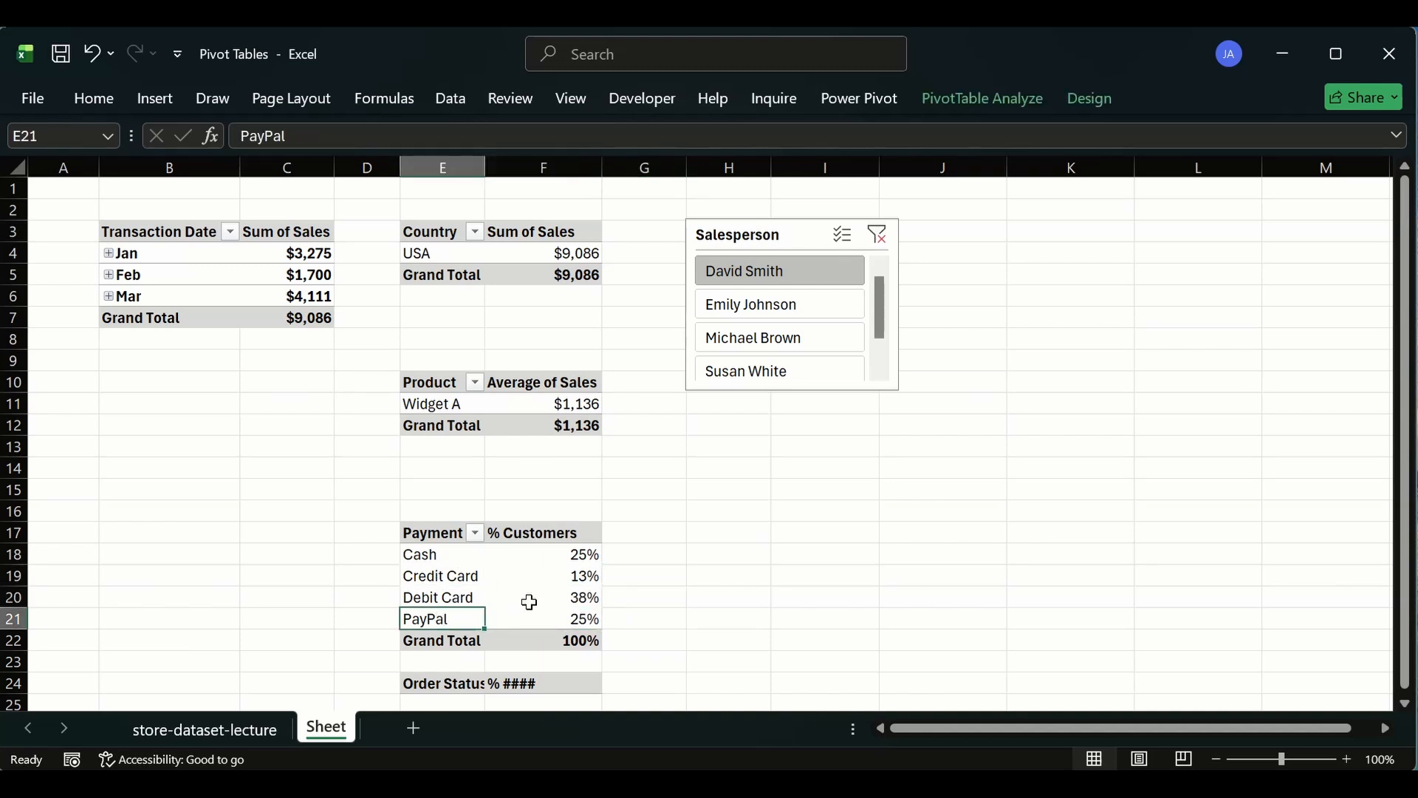
pyautogui.click(556, 598)
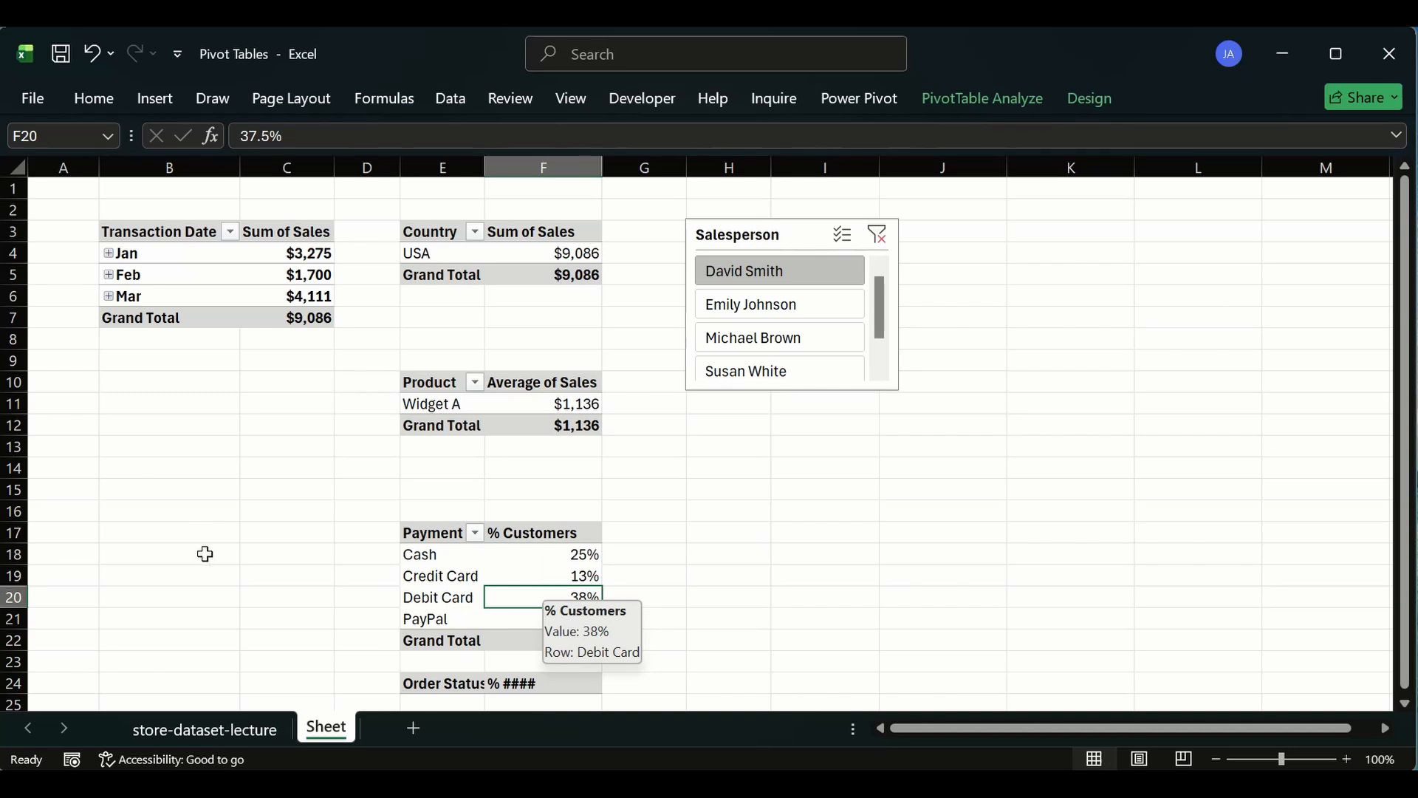
pyautogui.click(446, 255)
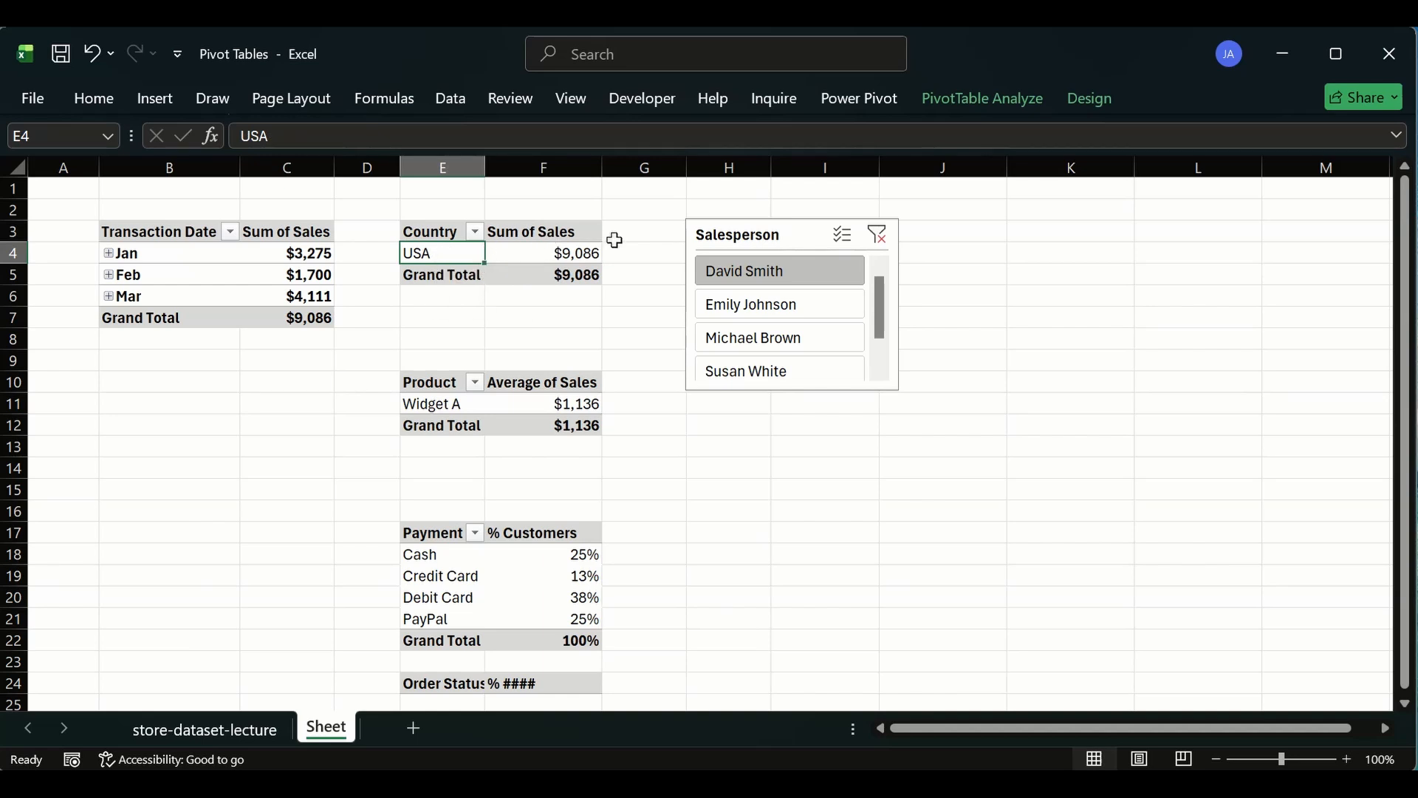
pyautogui.click(726, 304)
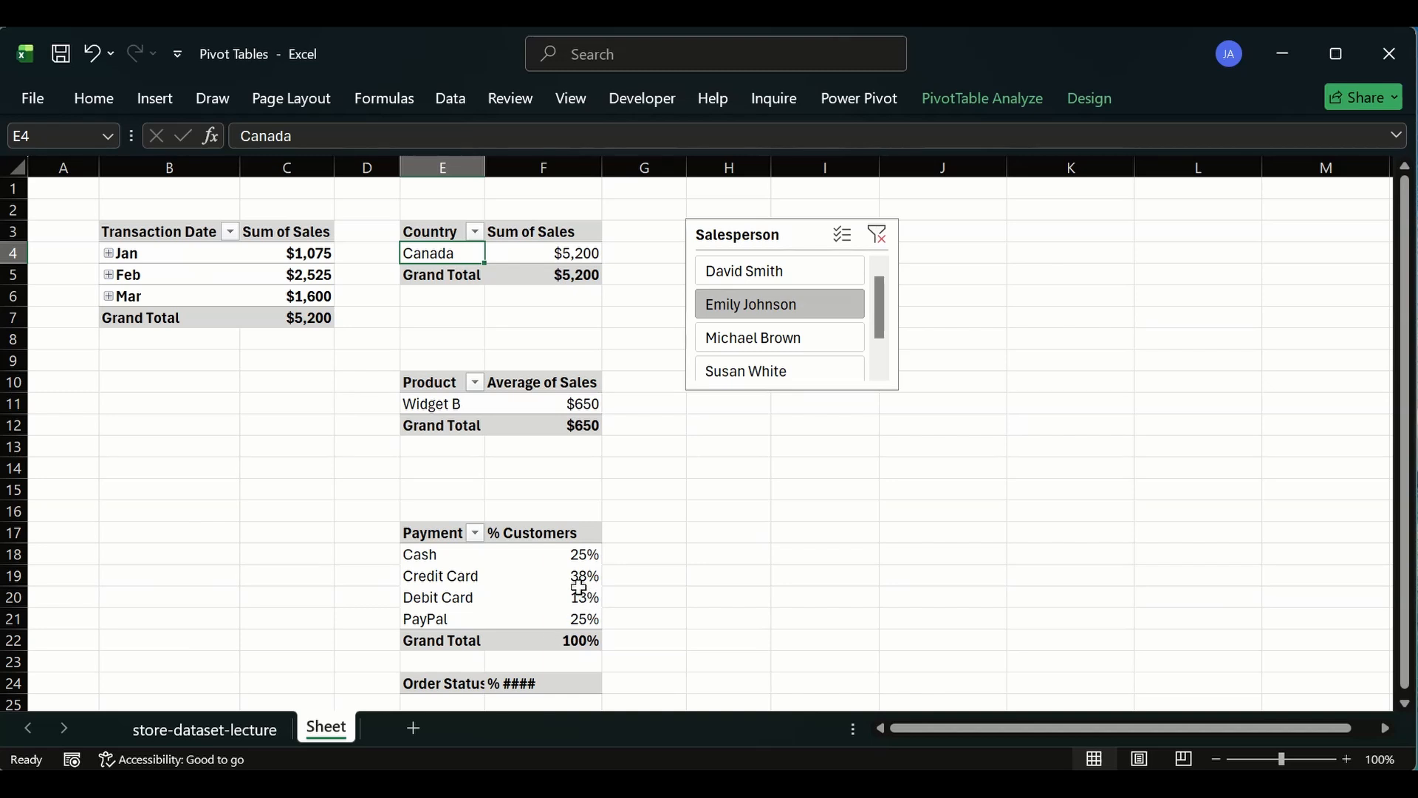
pyautogui.click(461, 566)
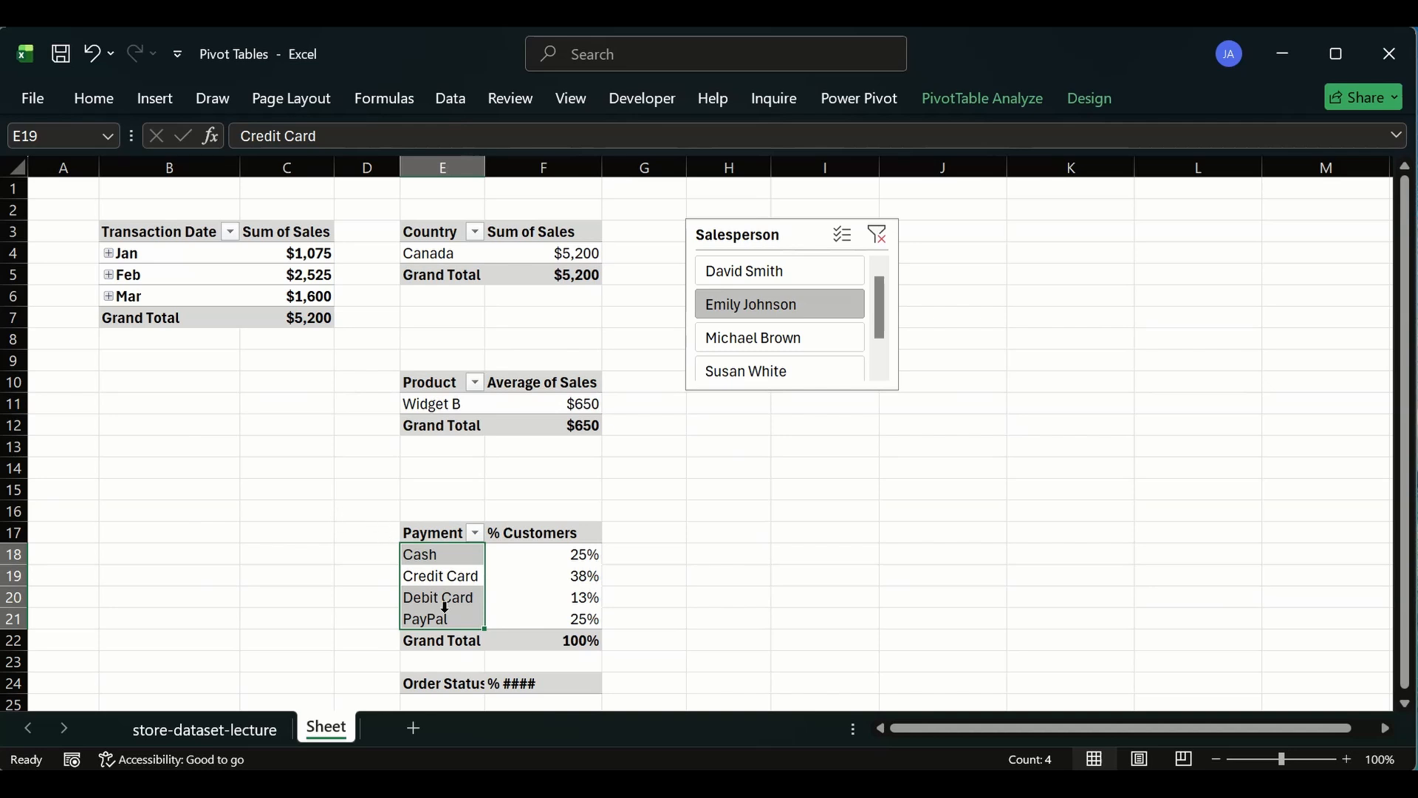
pyautogui.click(114, 422)
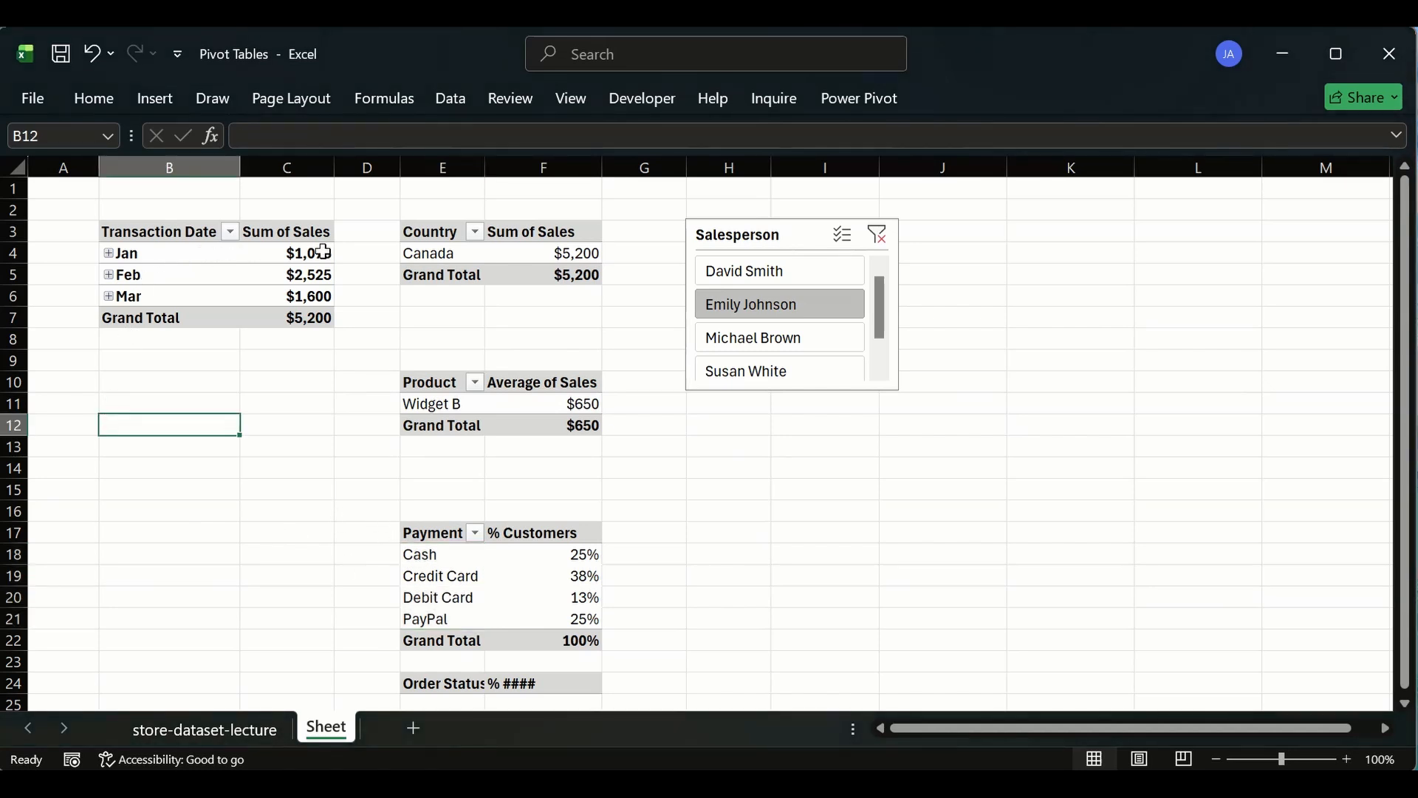
pyautogui.click(313, 320)
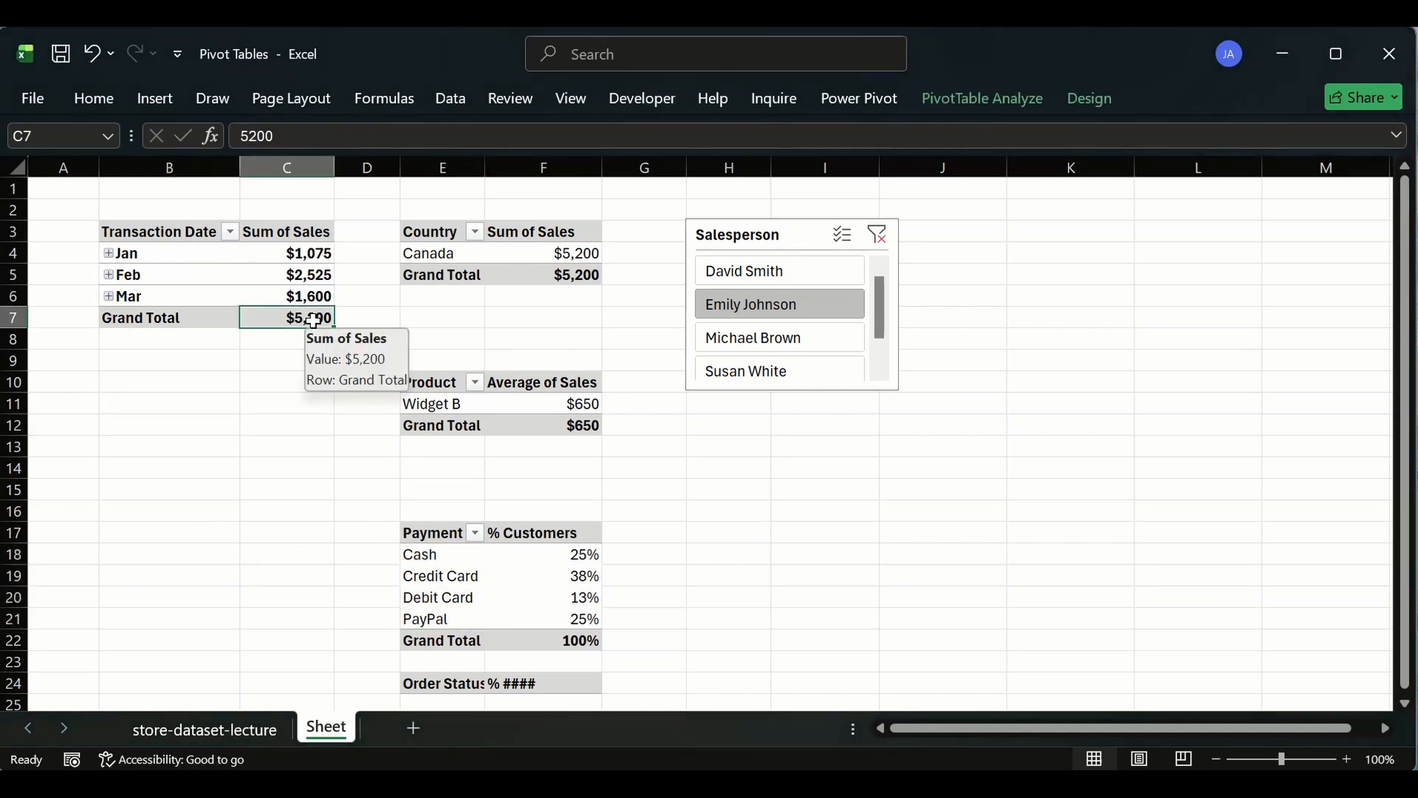
pyautogui.click(289, 254)
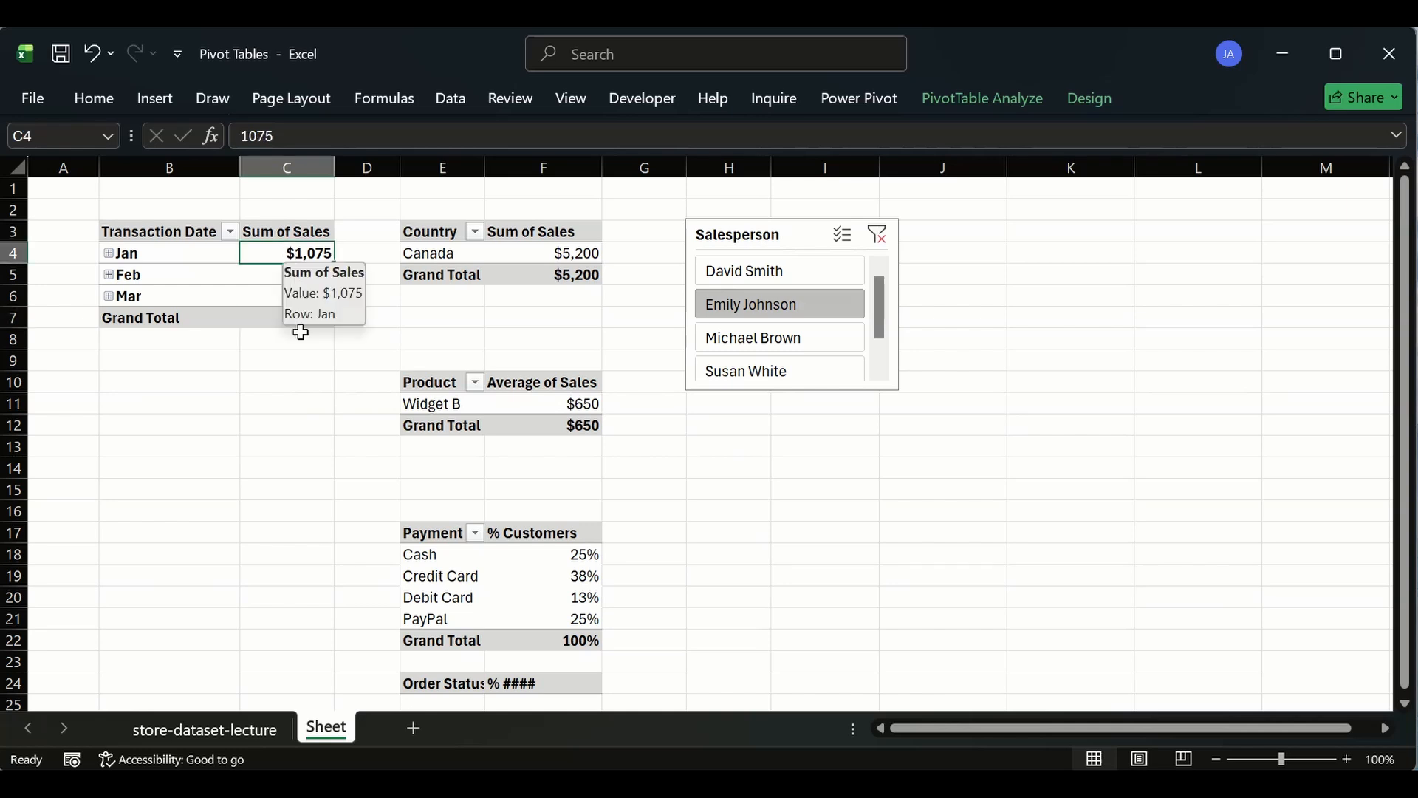
pyautogui.click(249, 318)
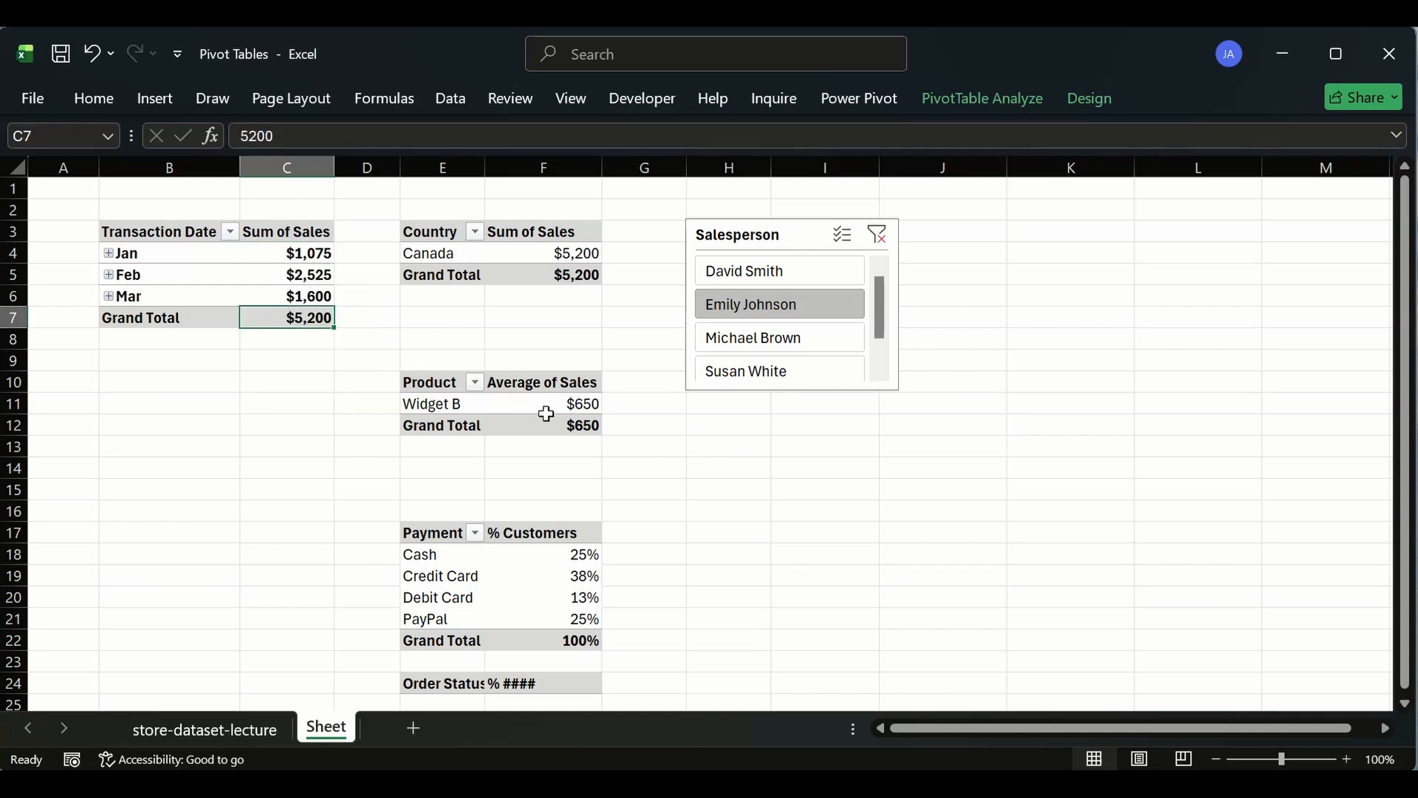
pyautogui.click(422, 403)
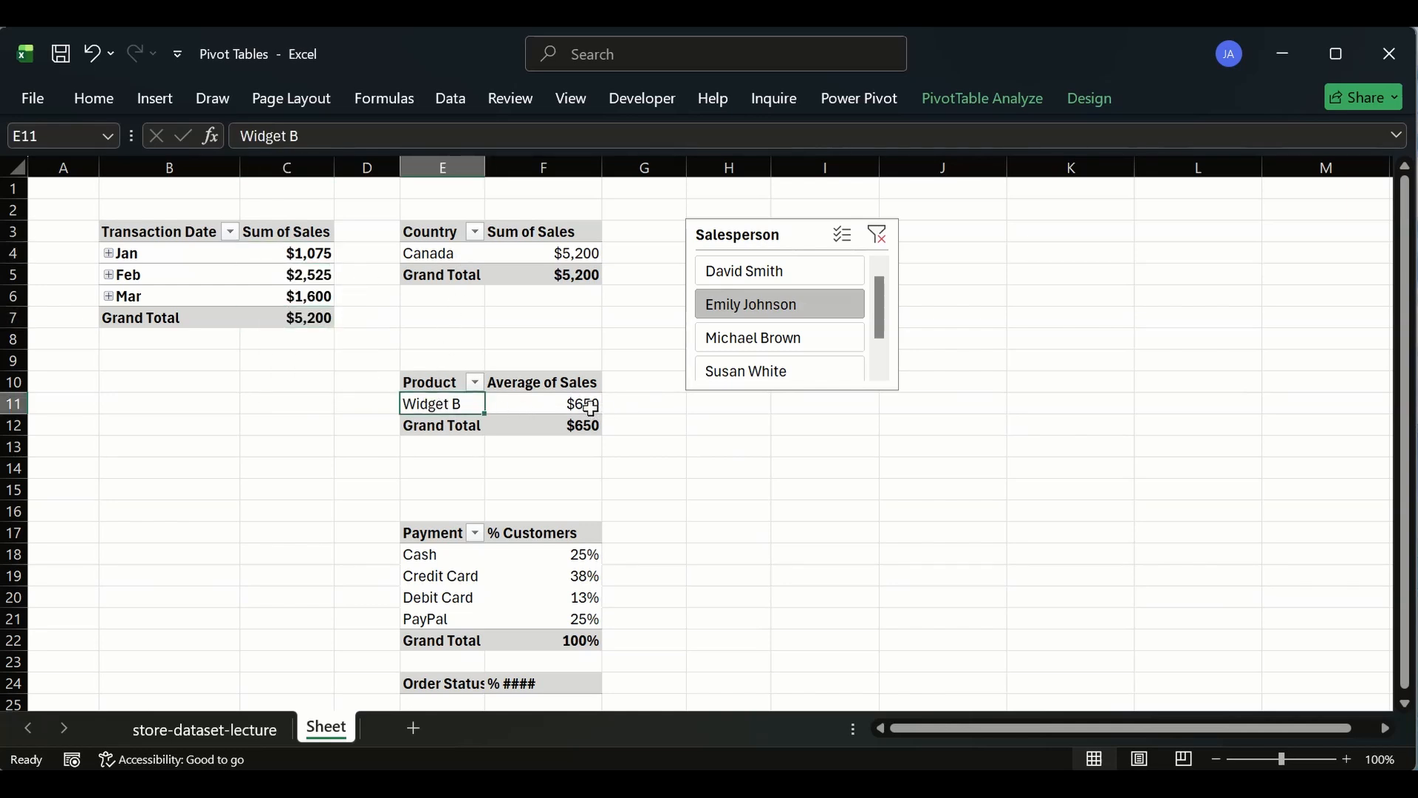
pyautogui.click(589, 406)
pyautogui.moveTo(301, 249); pyautogui.dragTo(305, 313)
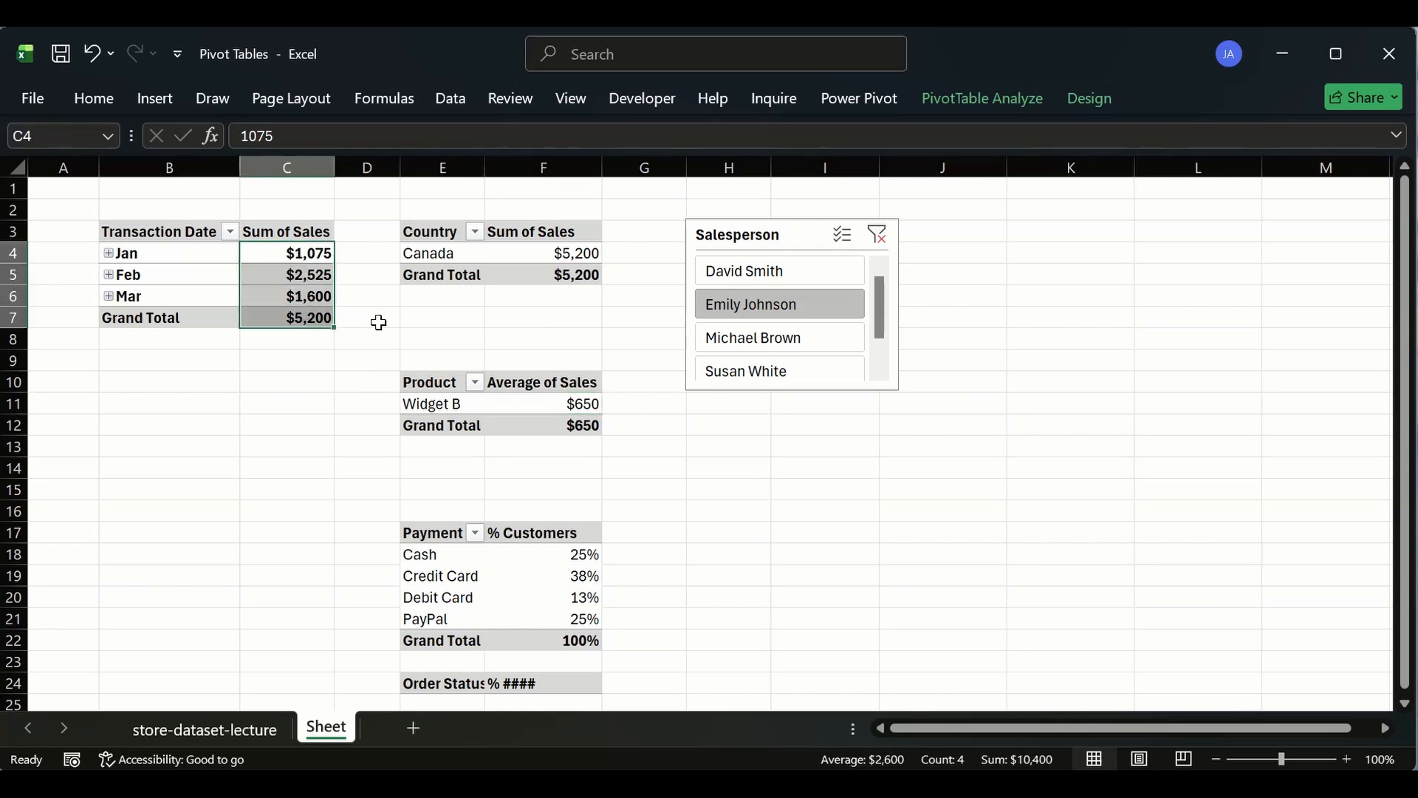
pyautogui.click(795, 351)
pyautogui.click(293, 317)
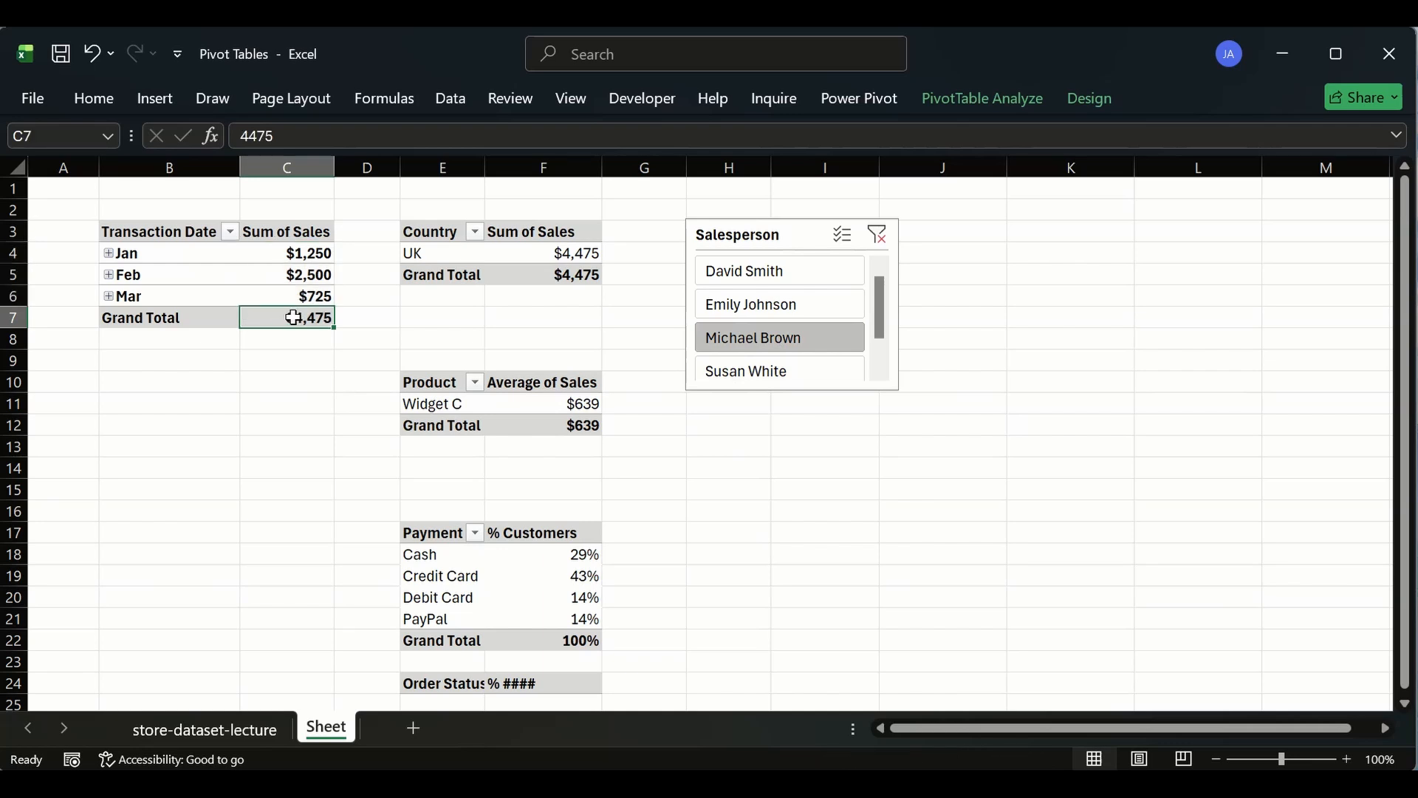
pyautogui.click(447, 252)
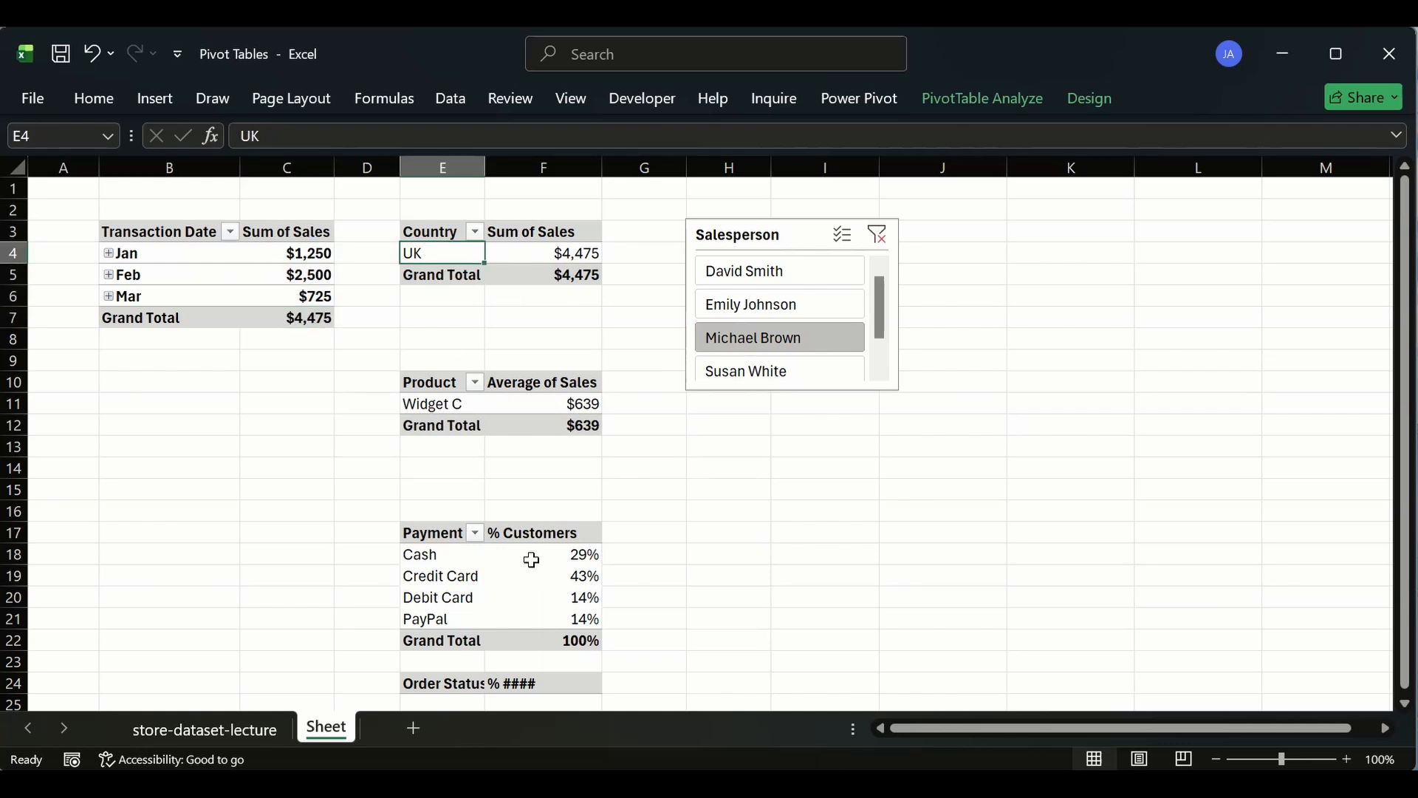
pyautogui.click(466, 578)
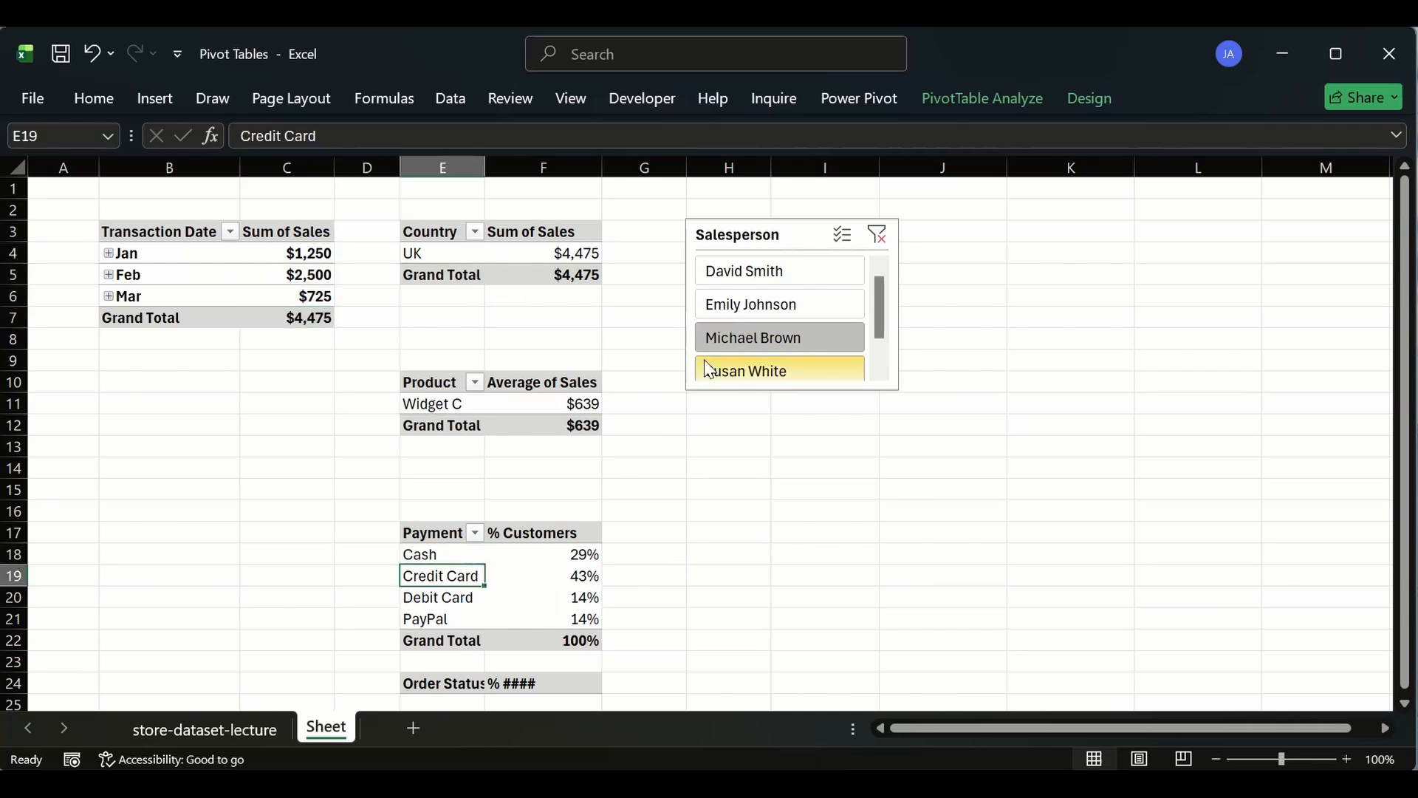
pyautogui.click(441, 557)
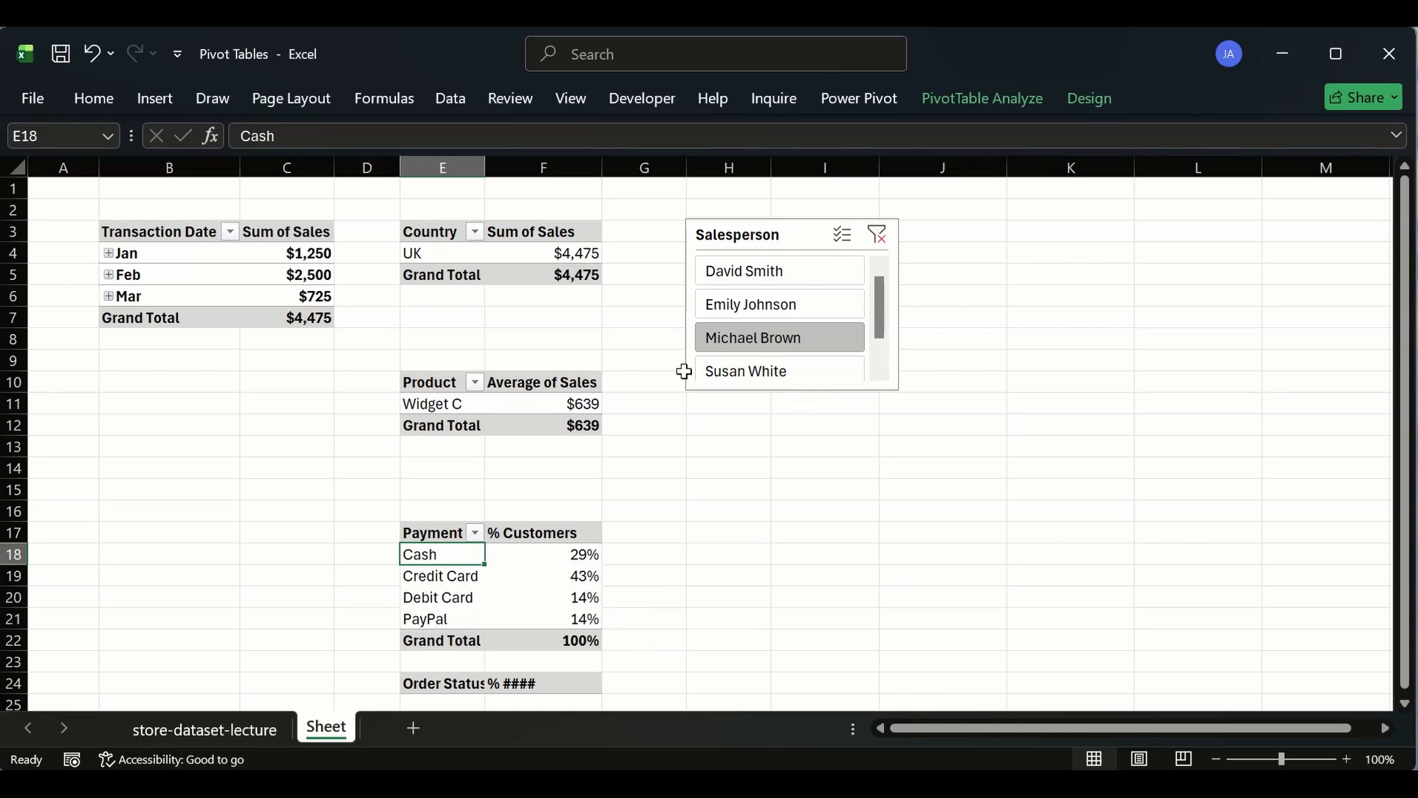
pyautogui.click(722, 373)
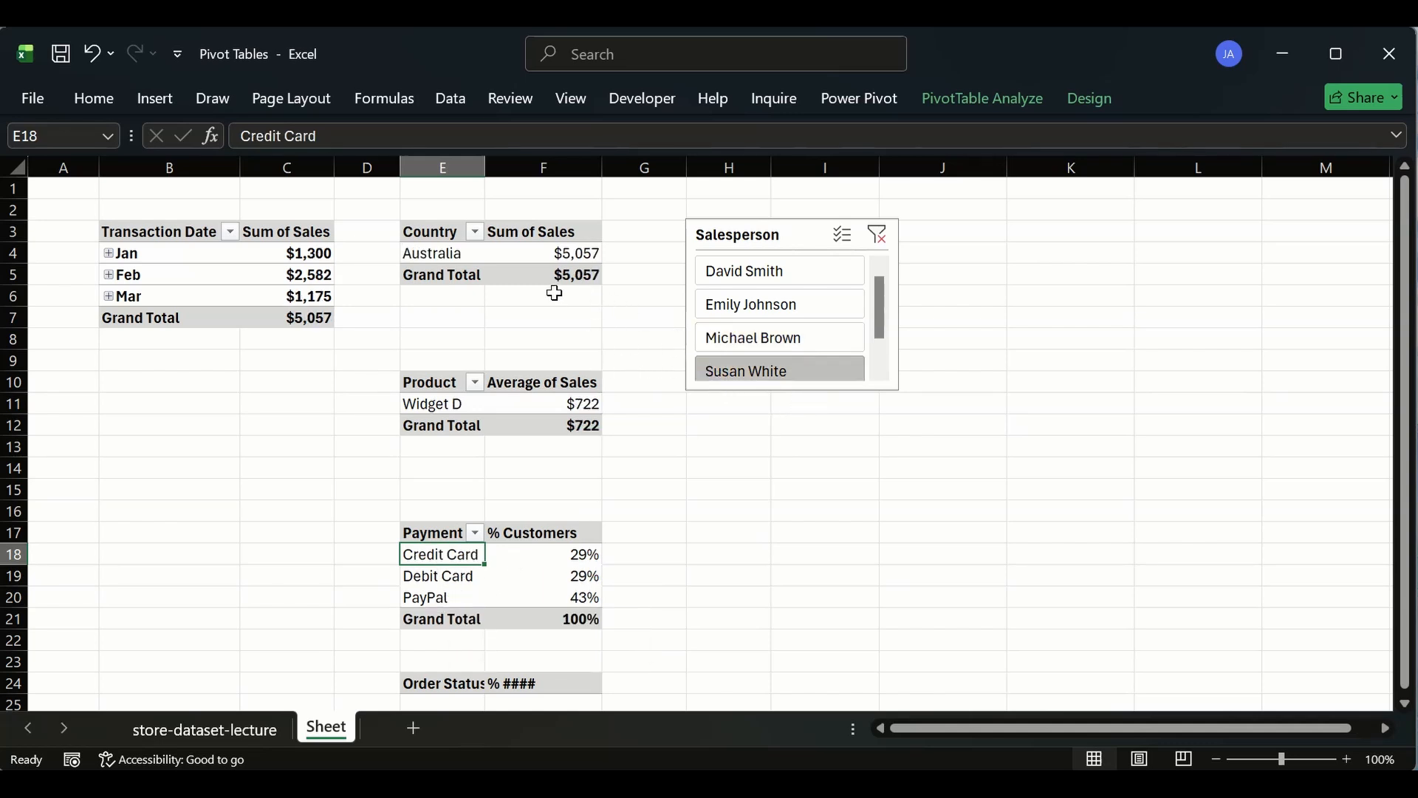
pyautogui.click(299, 312)
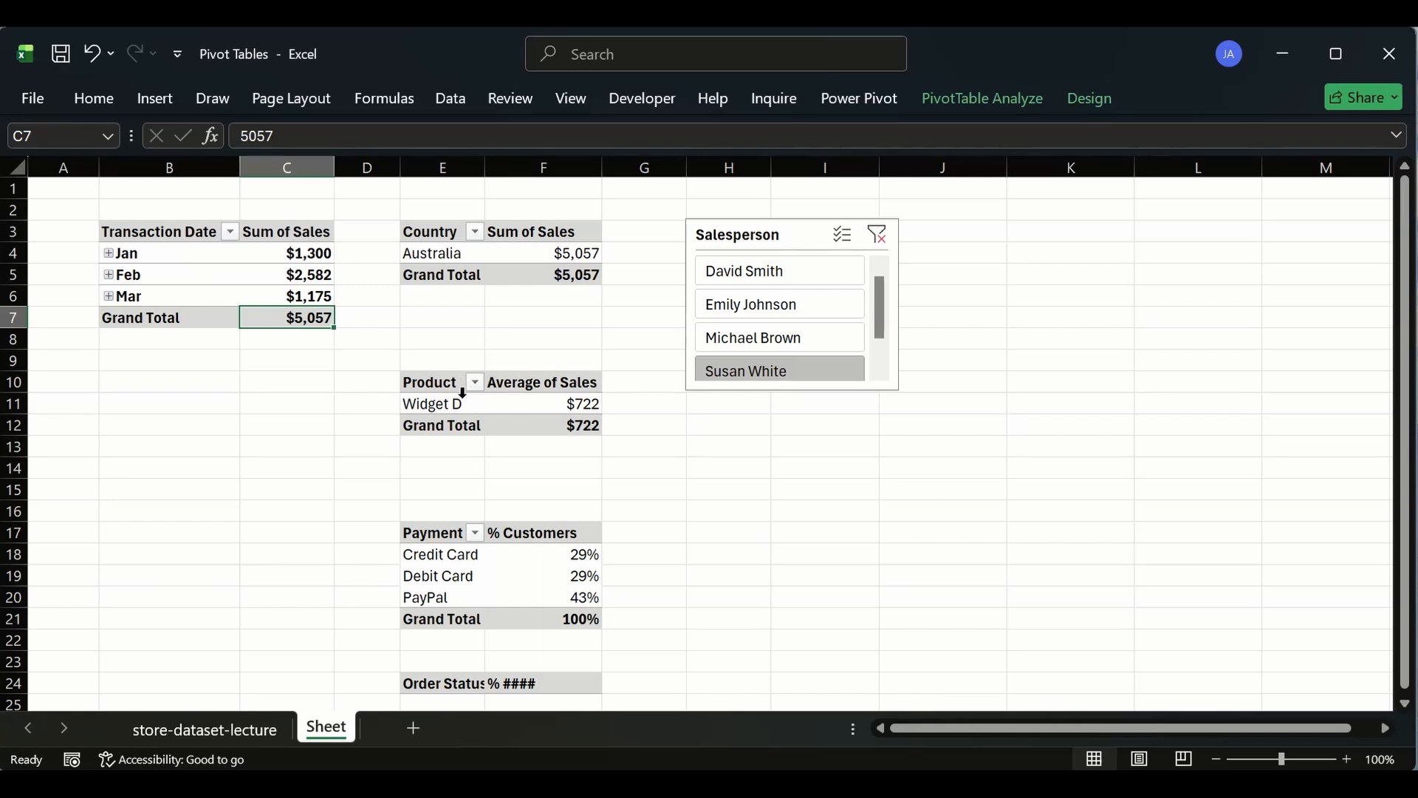
pyautogui.click(454, 402)
# - Switch the Salesperson slicer between Emily Johnson, Michael Brown and Susan White, comparing the pivot table values
pyautogui.click(746, 305)
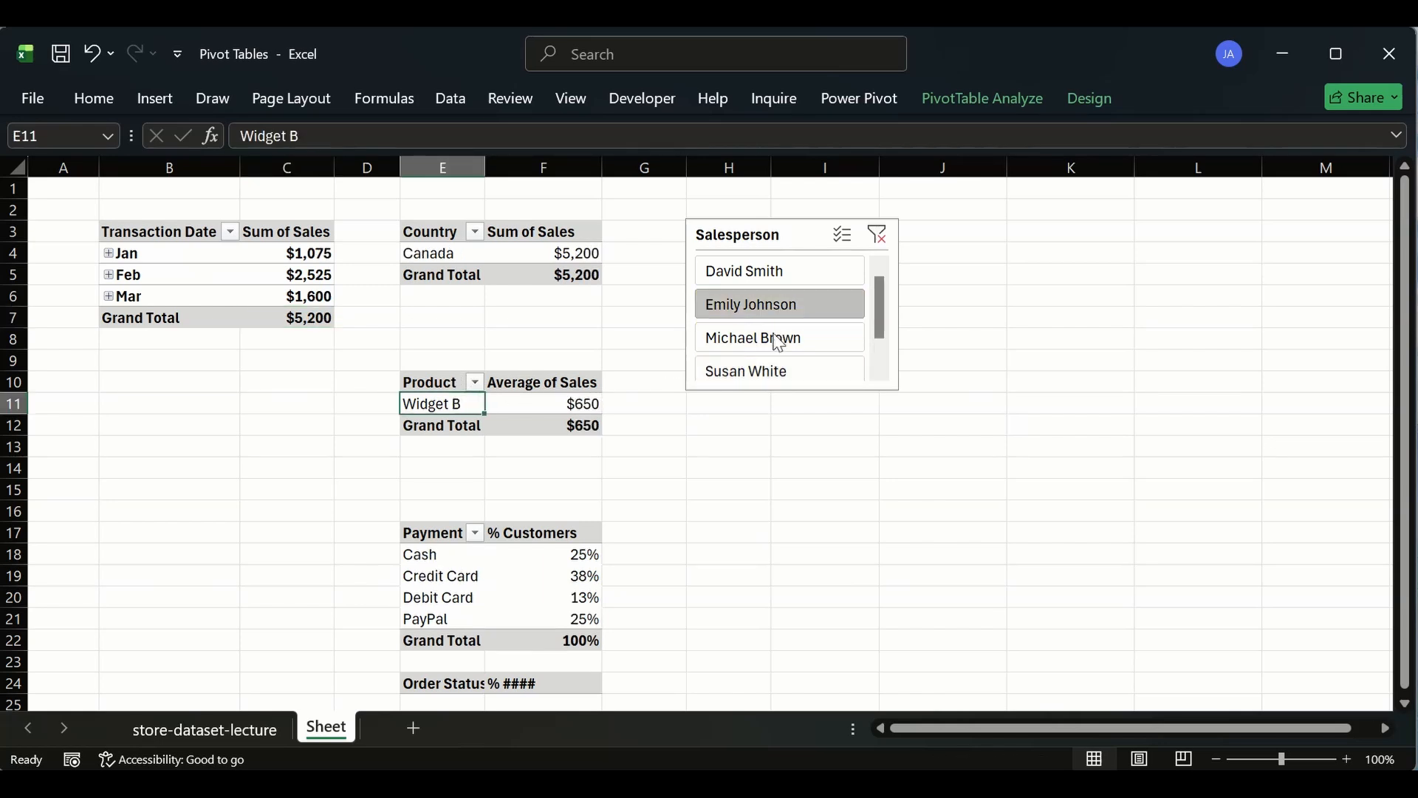
pyautogui.click(776, 338)
pyautogui.click(743, 376)
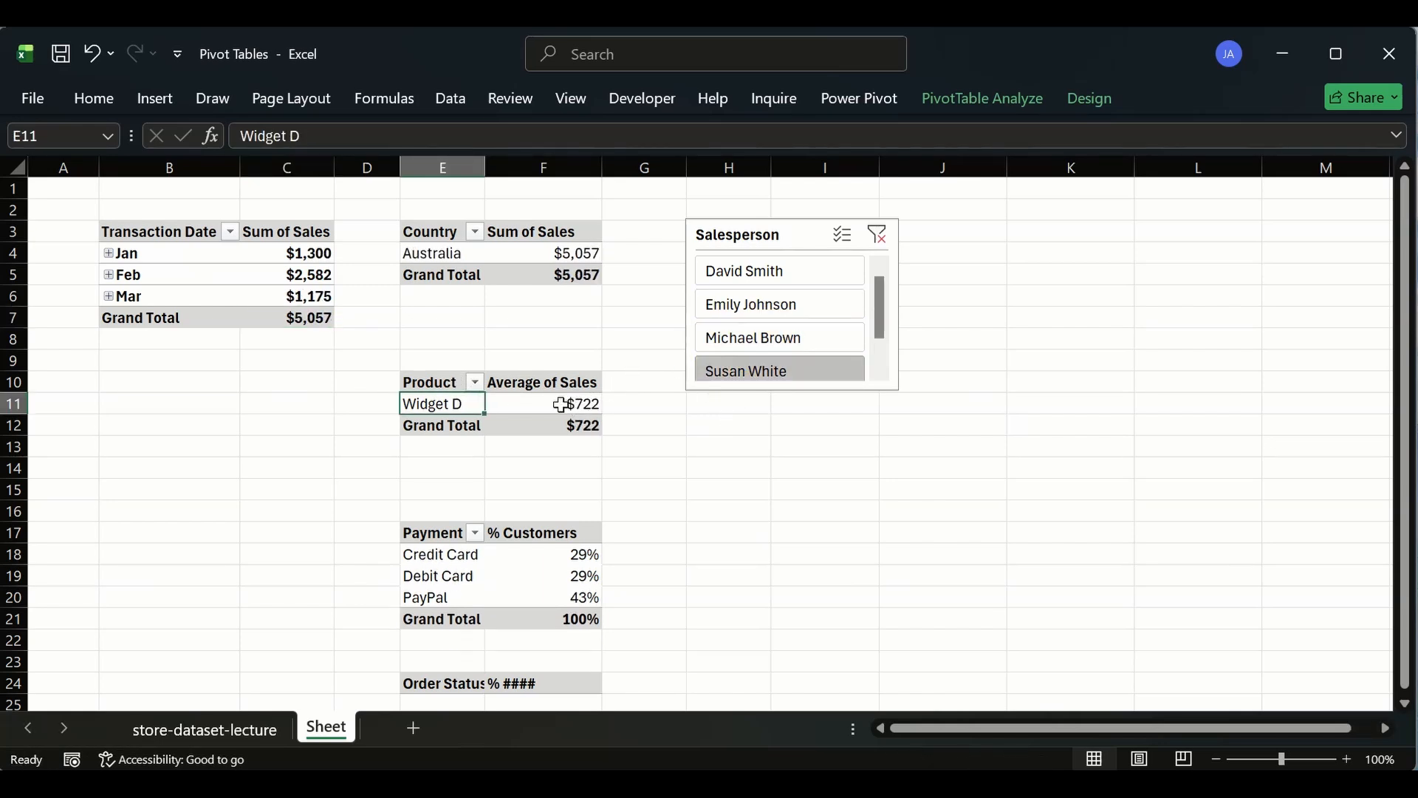
pyautogui.click(735, 305)
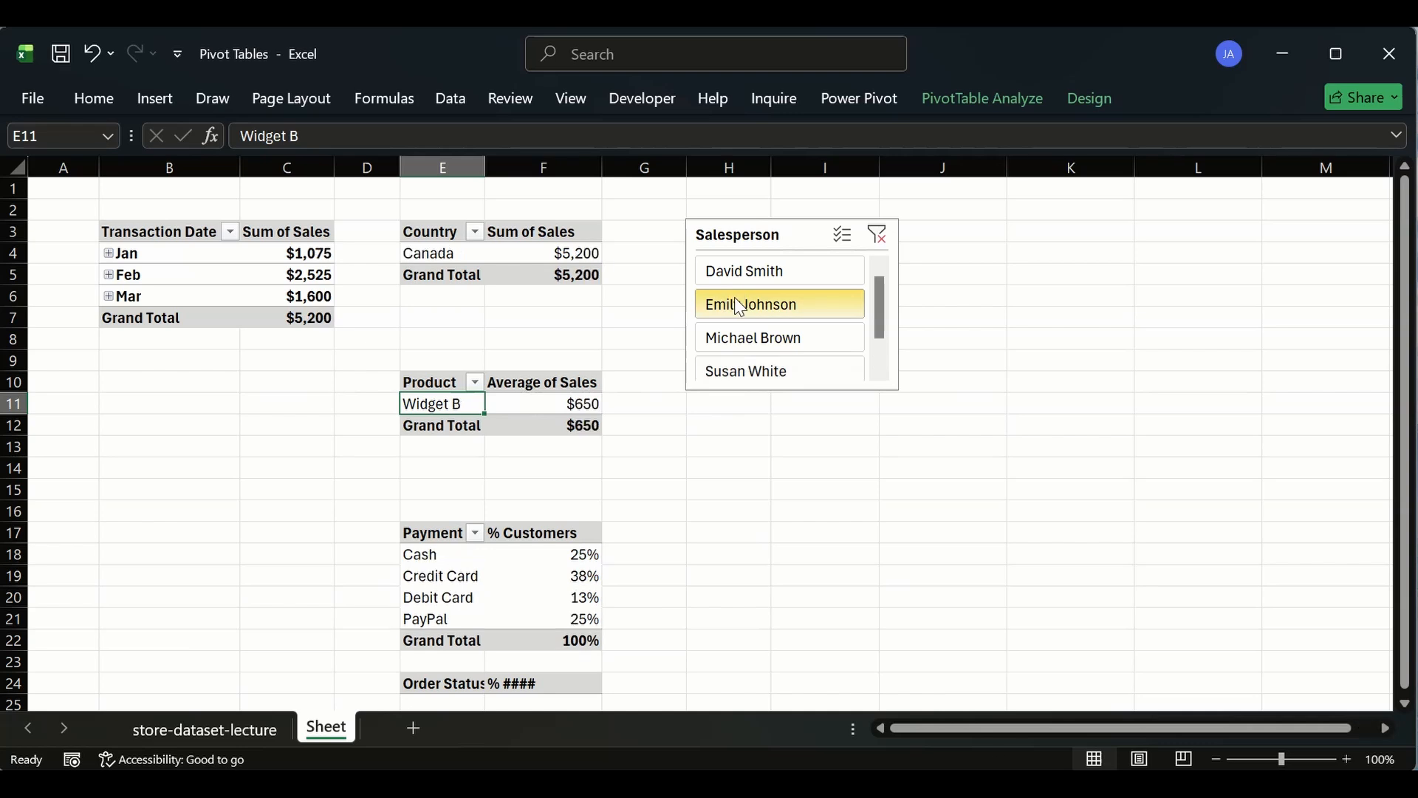
pyautogui.click(742, 337)
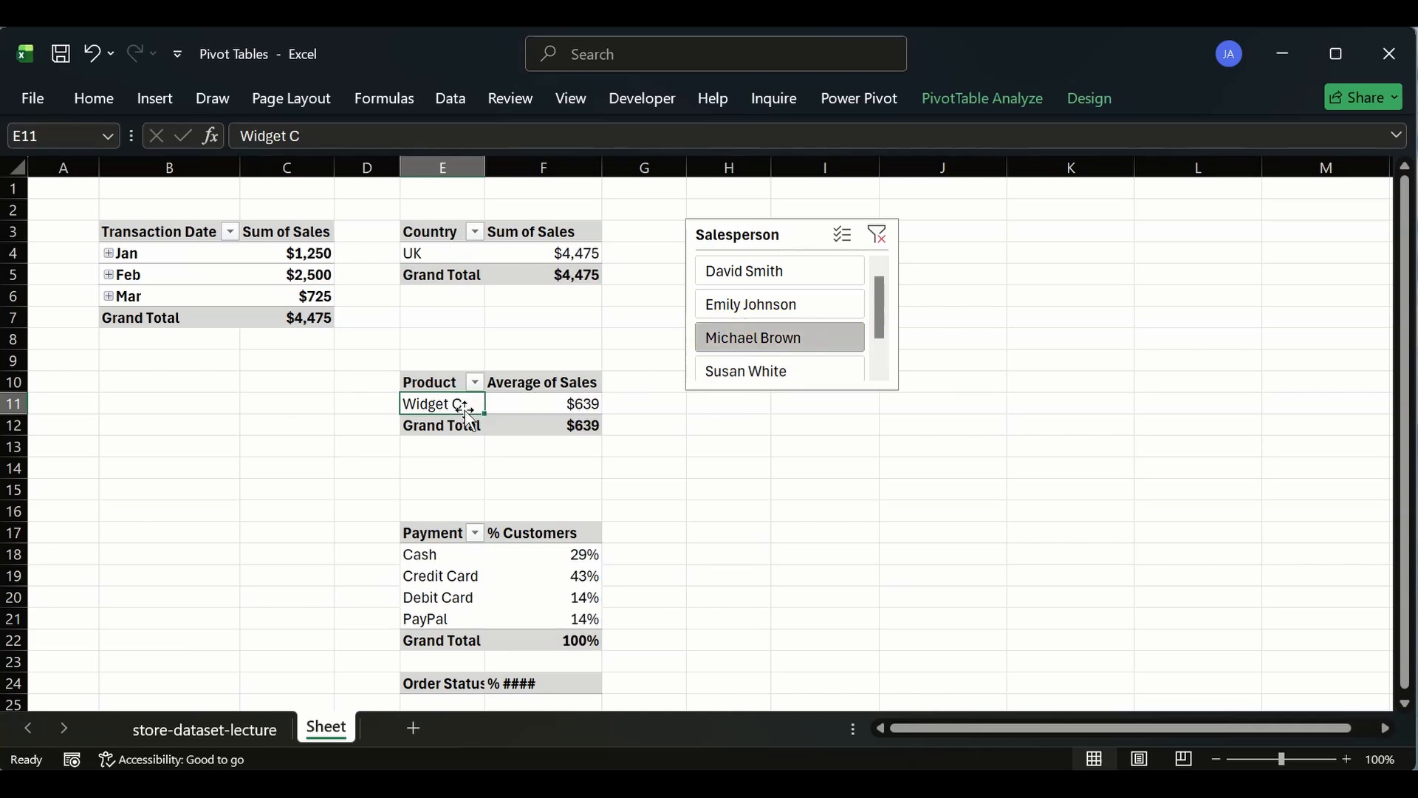
pyautogui.click(713, 376)
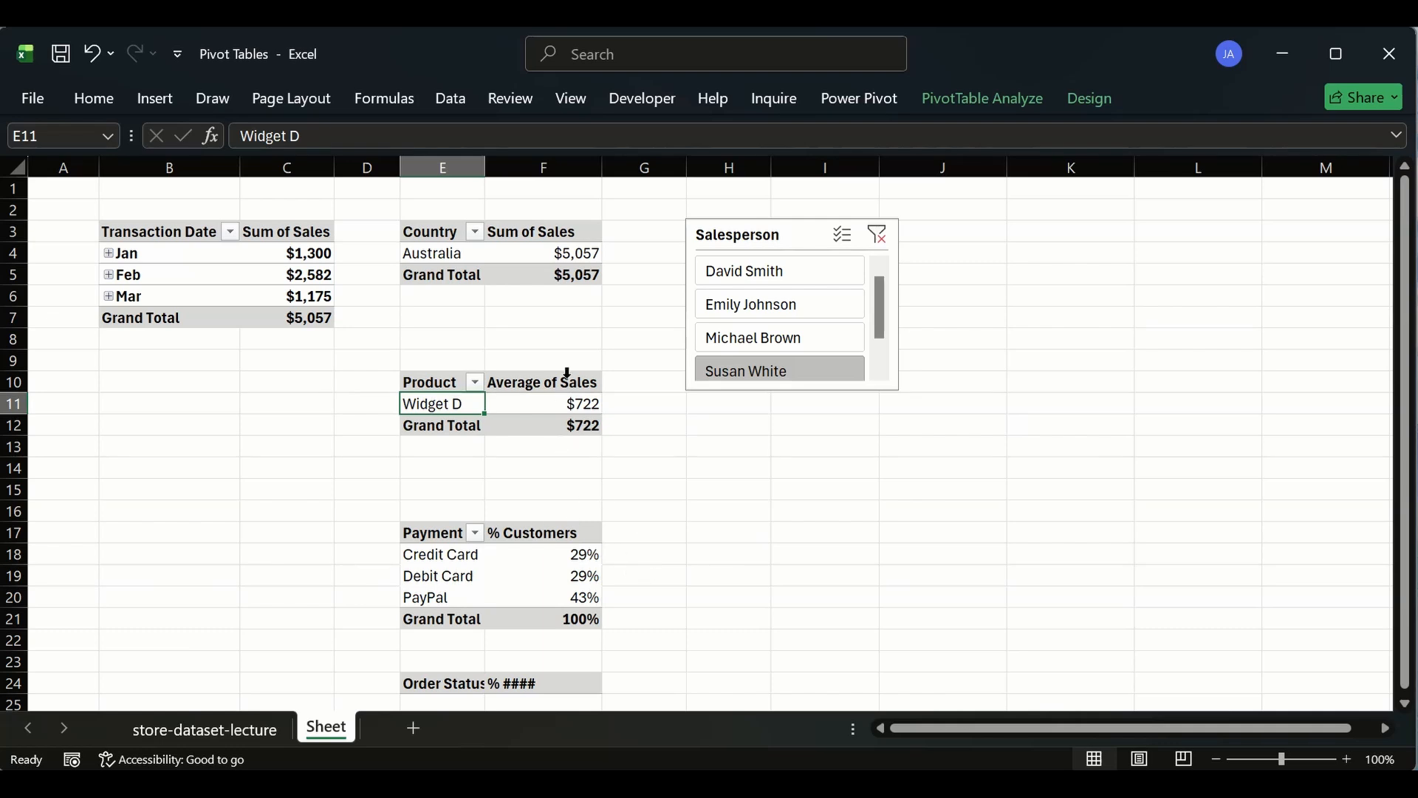
pyautogui.click(448, 245)
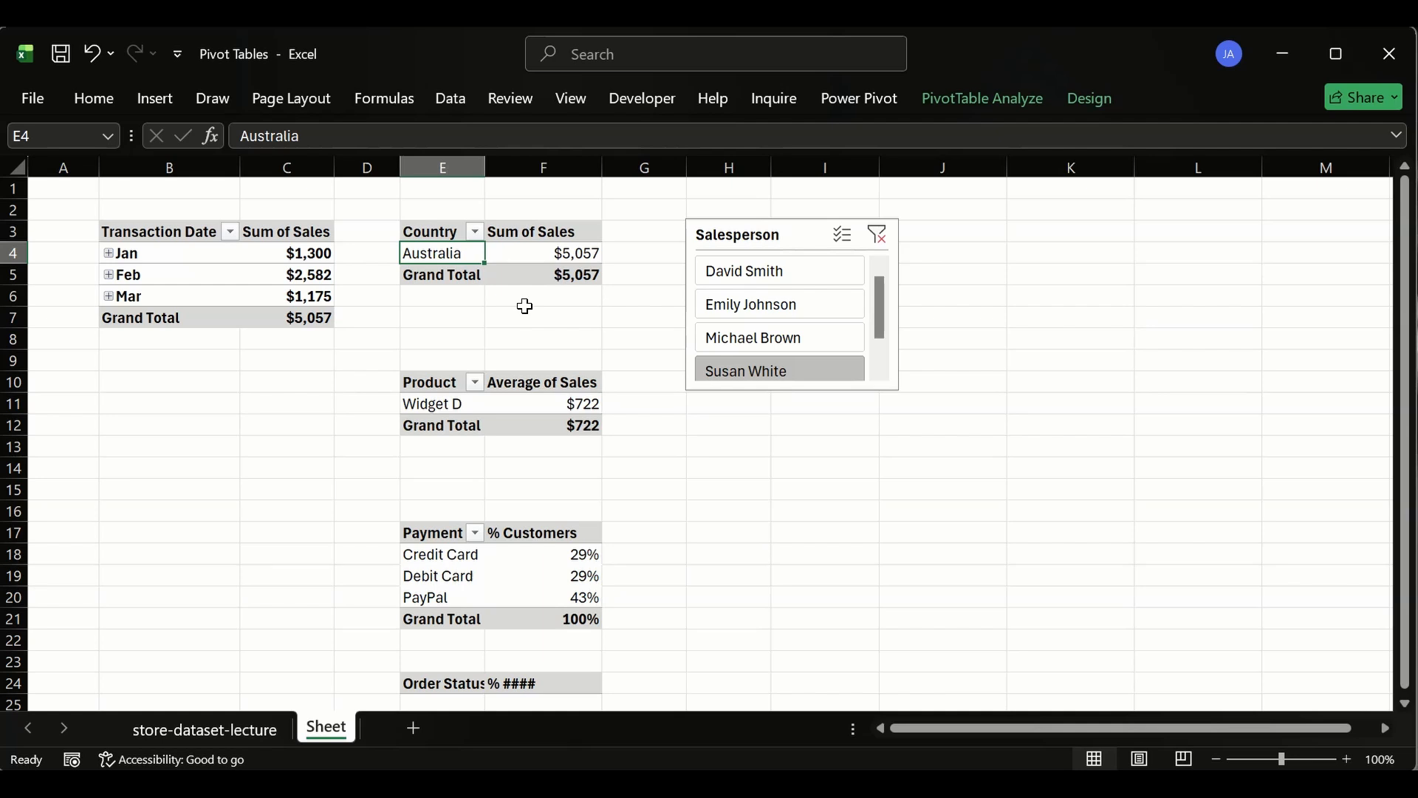
pyautogui.click(160, 253)
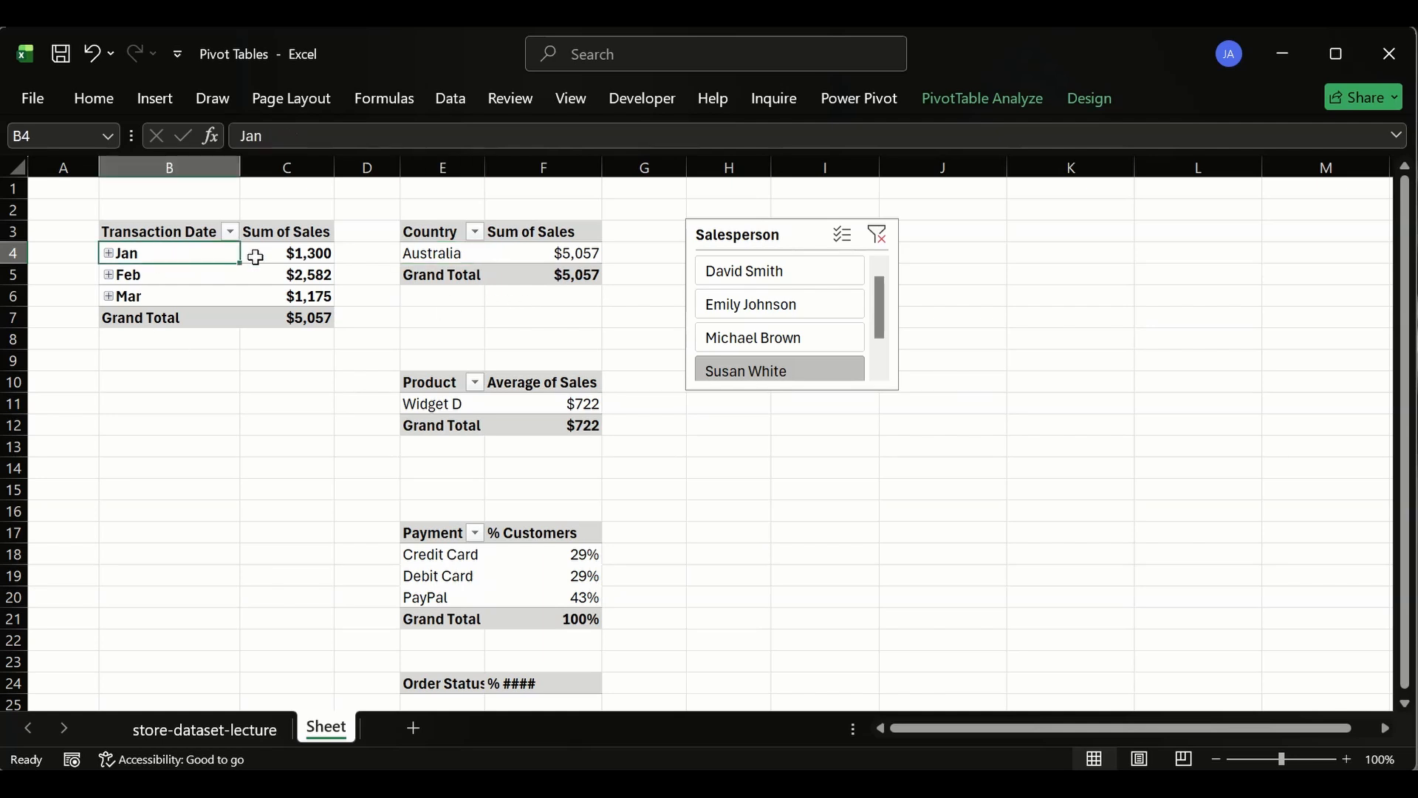
pyautogui.click(281, 253)
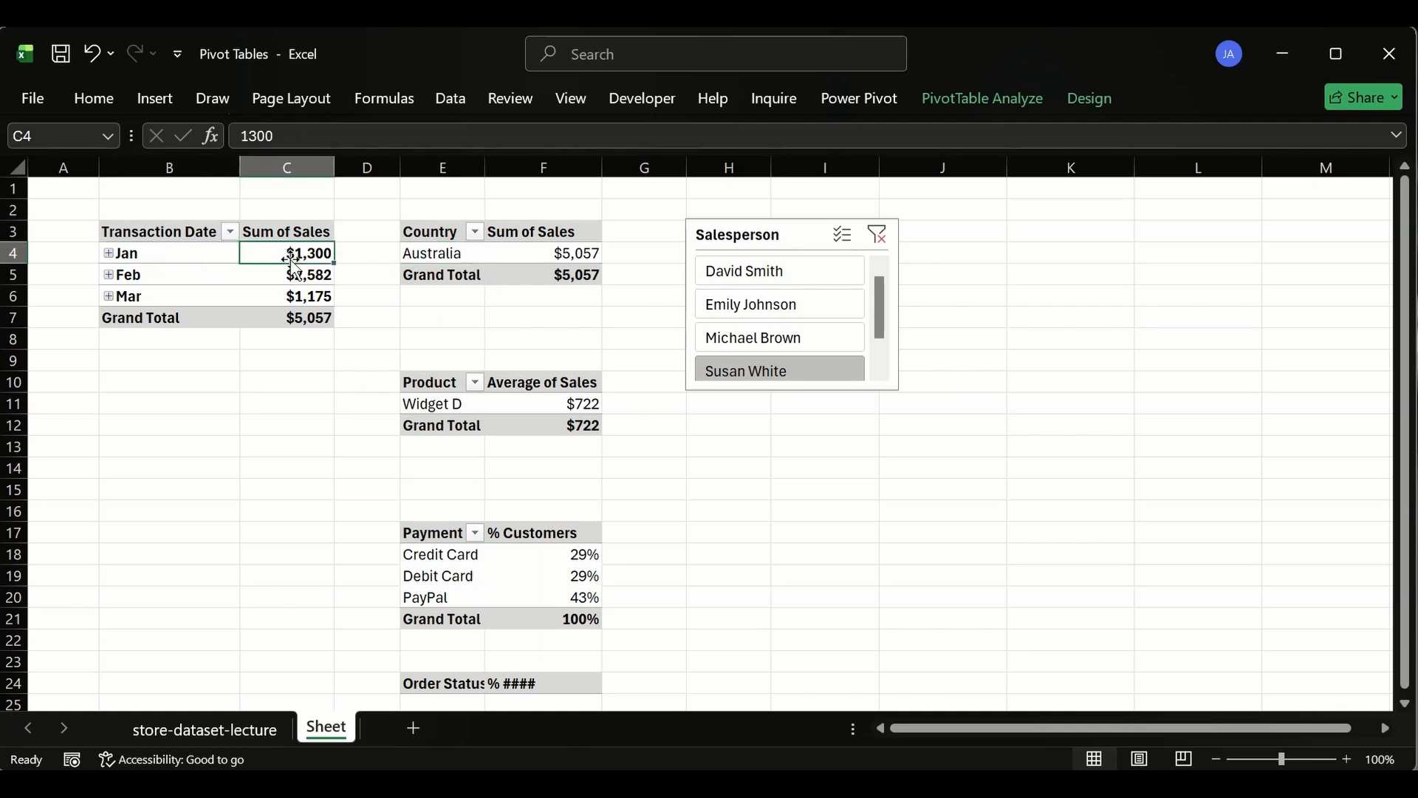
# - Clear the Salesperson slicer filter and open the field list of the country pivot table
pyautogui.click(877, 234)
pyautogui.click(444, 237)
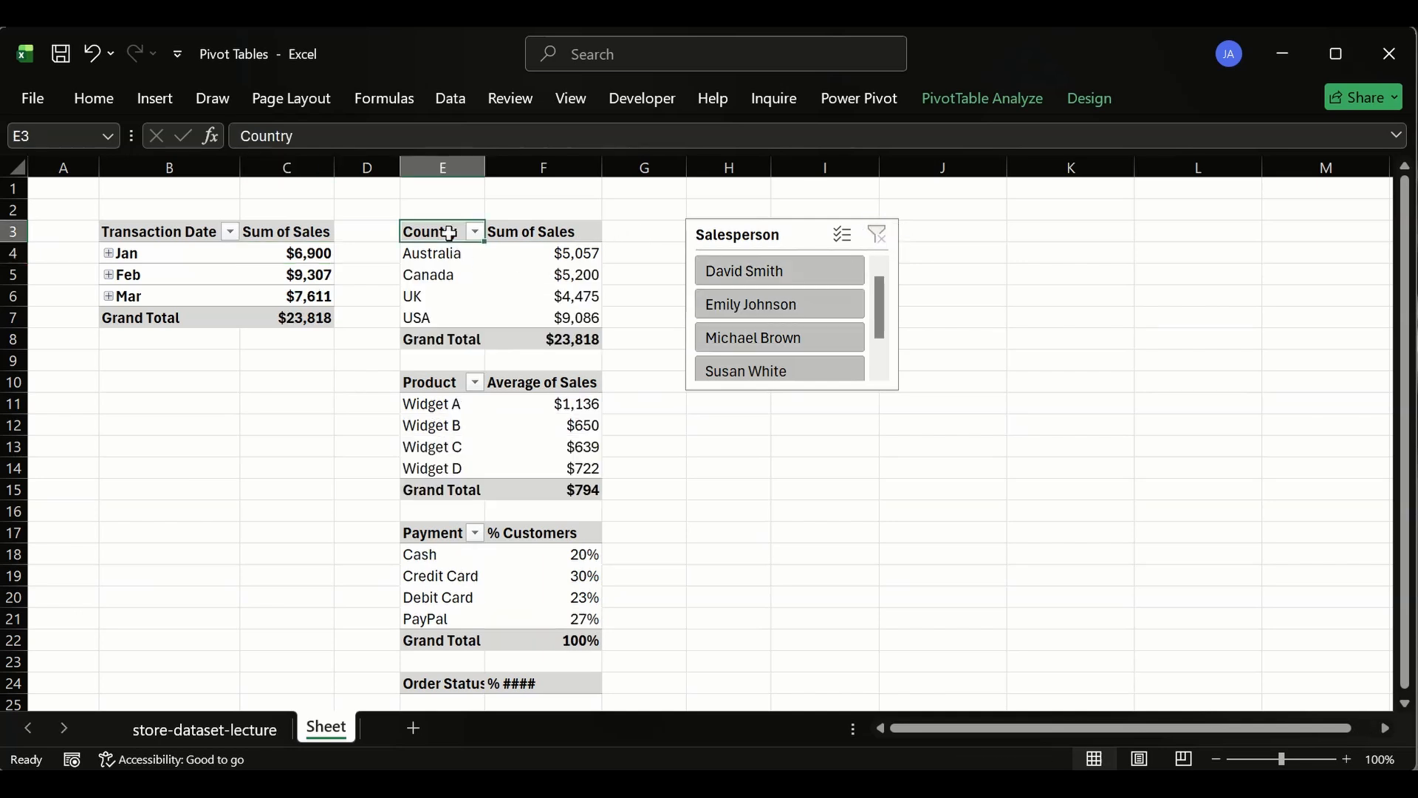
pyautogui.rightClick(453, 235)
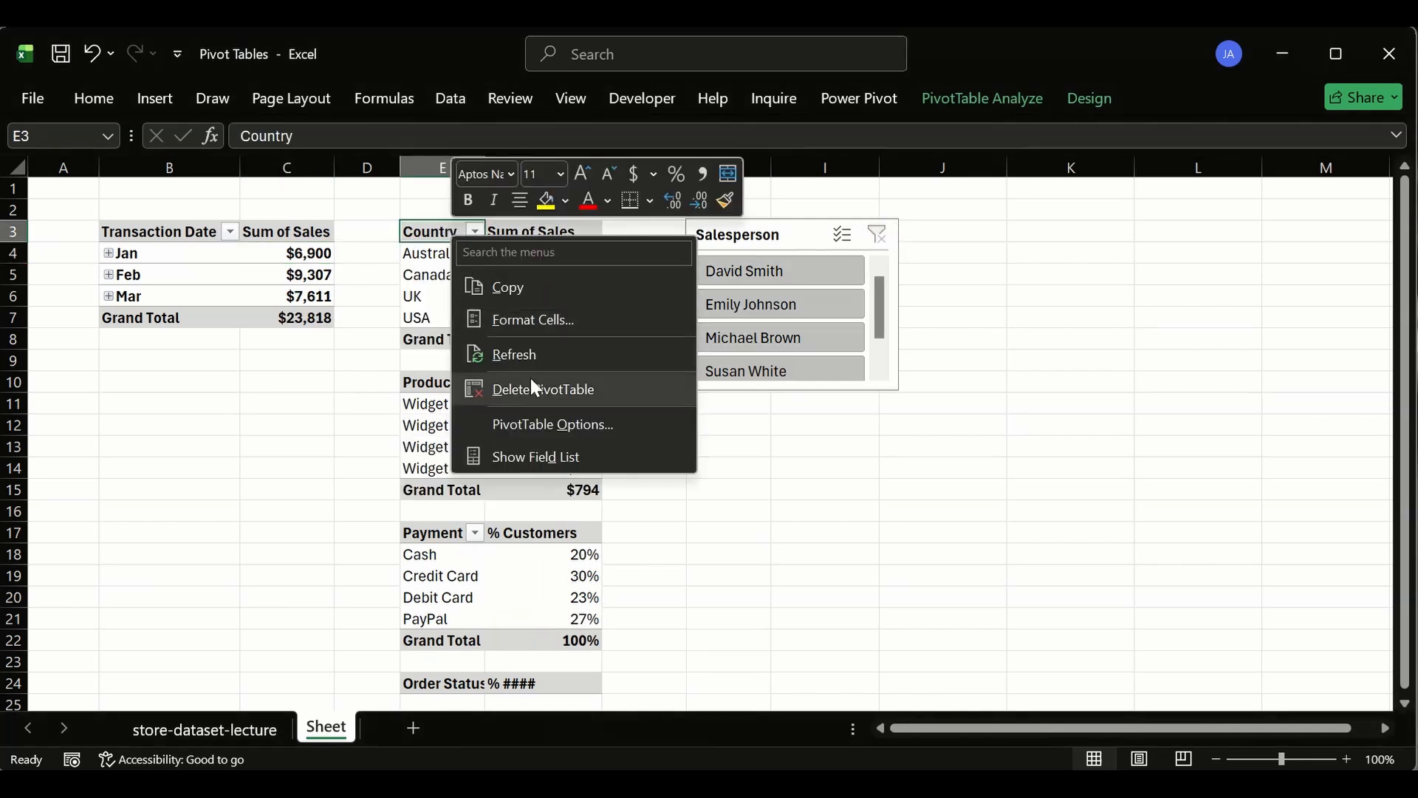
pyautogui.click(526, 453)
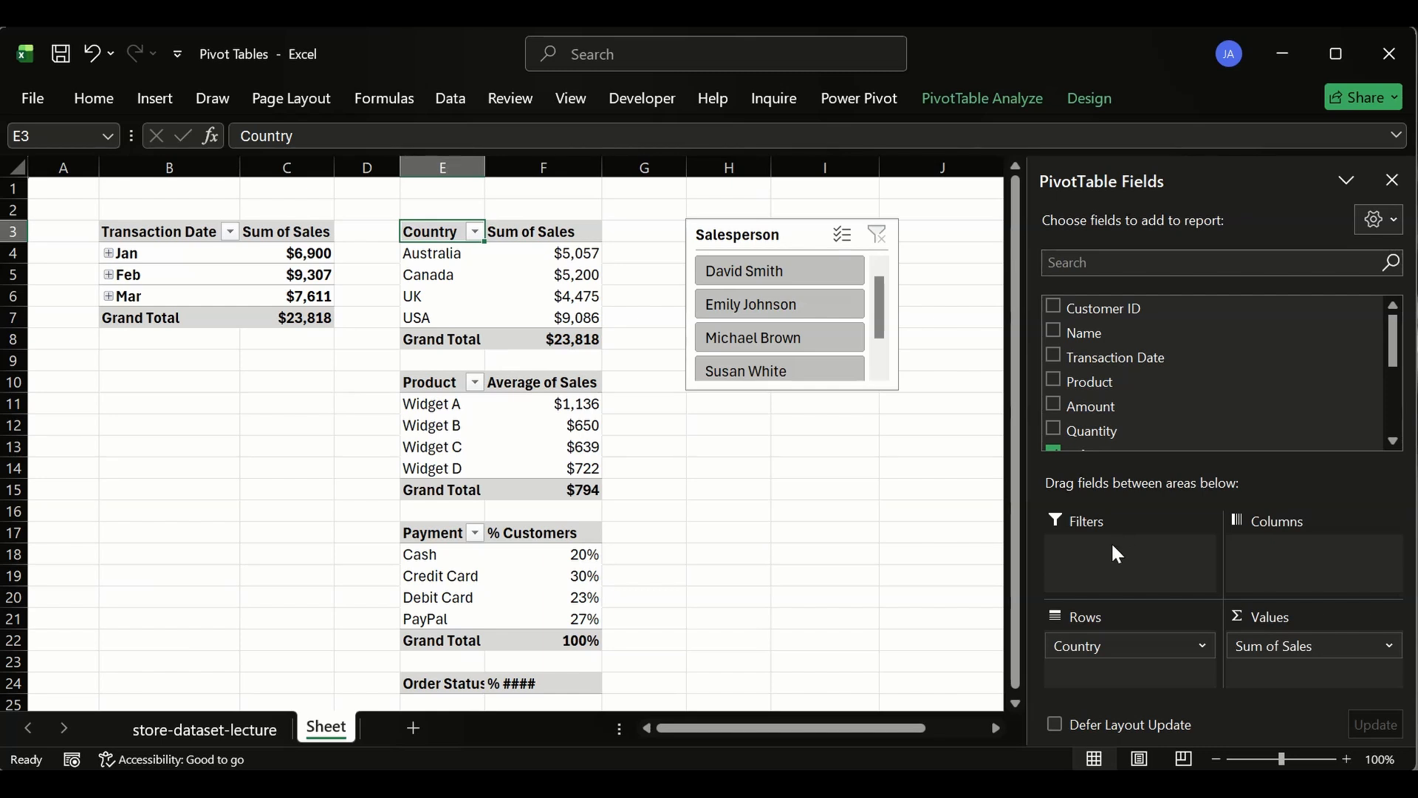
pyautogui.click(818, 554)
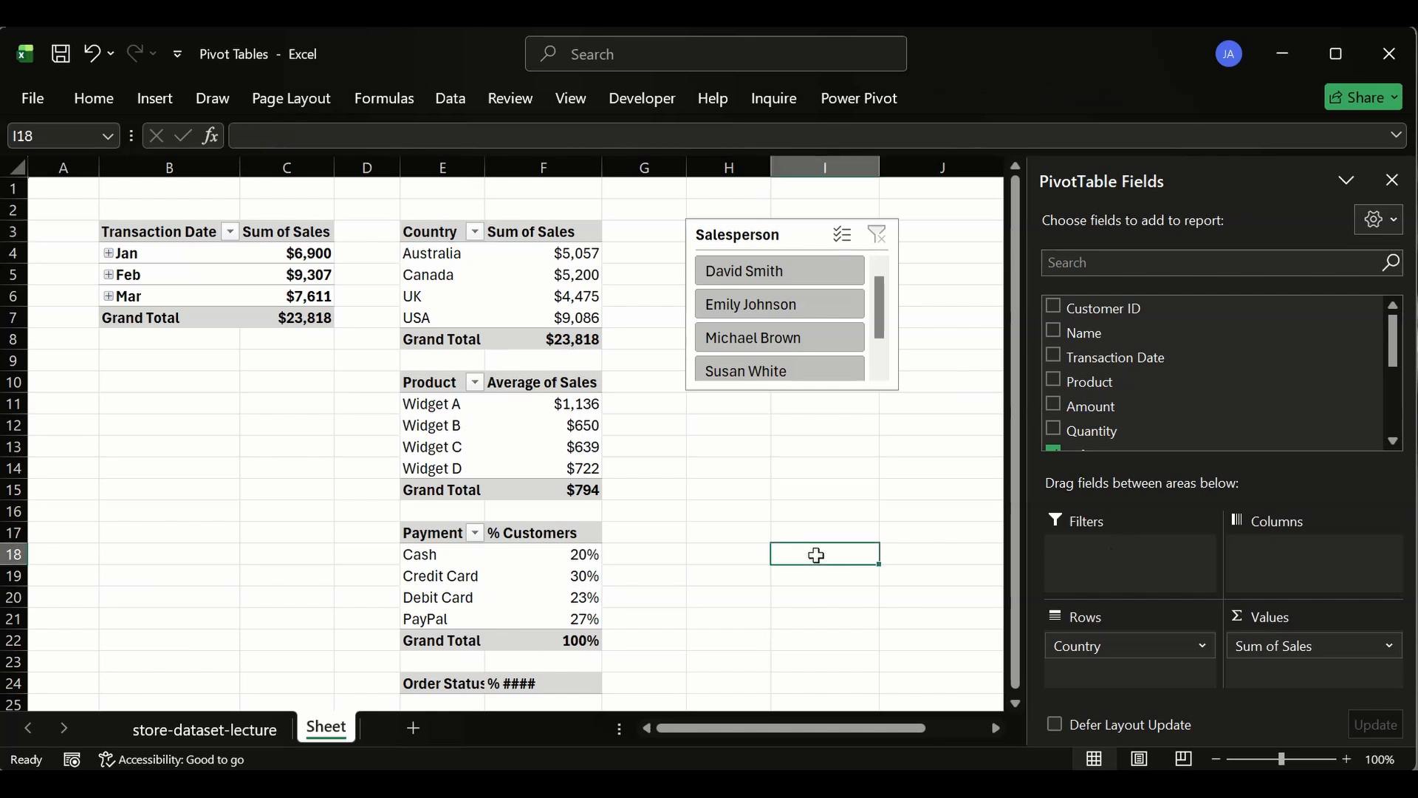
# - Resize the Salesperson slicer so all four names fit without scrolling and narrow its width
pyautogui.click(781, 389)
pyautogui.moveTo(793, 392); pyautogui.dragTo(793, 400)
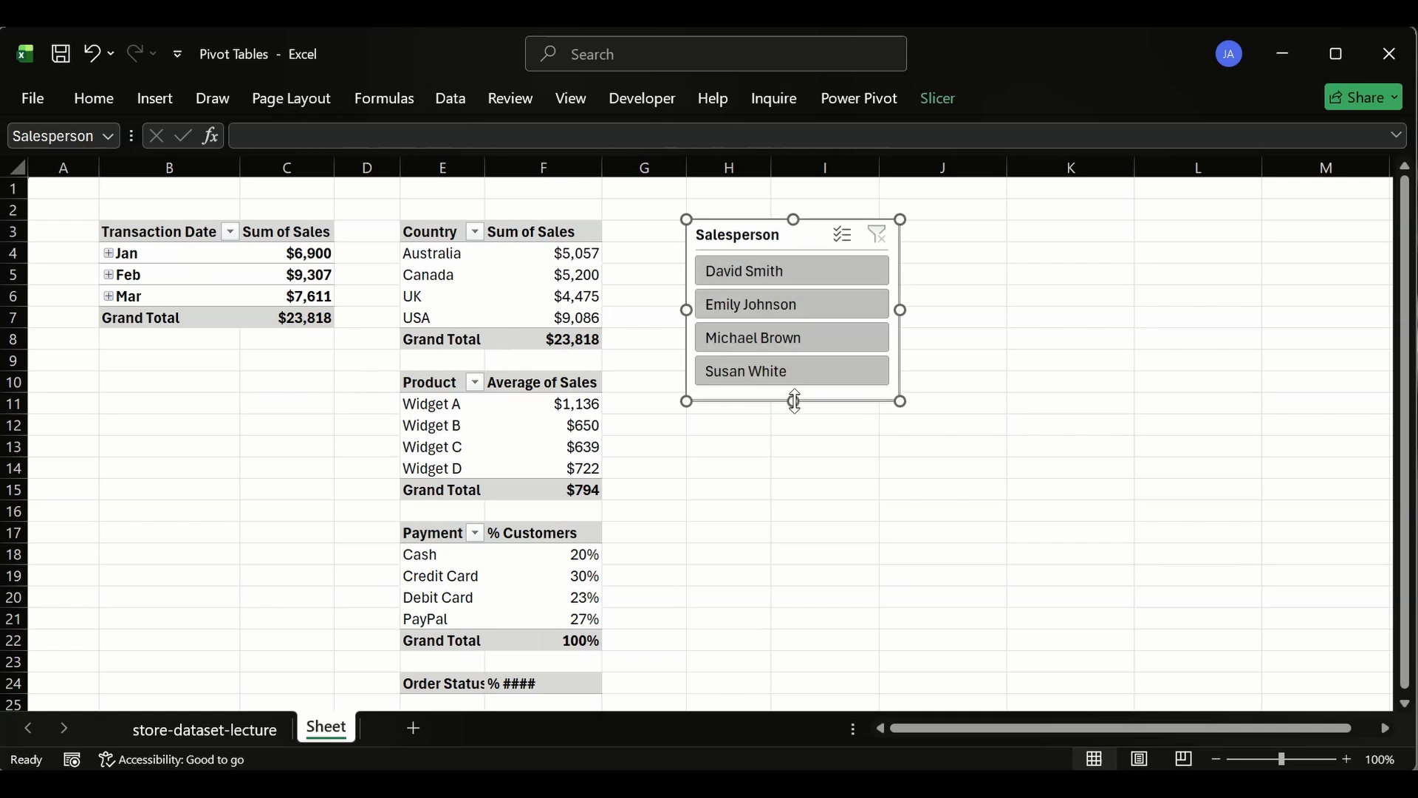
pyautogui.click(808, 441)
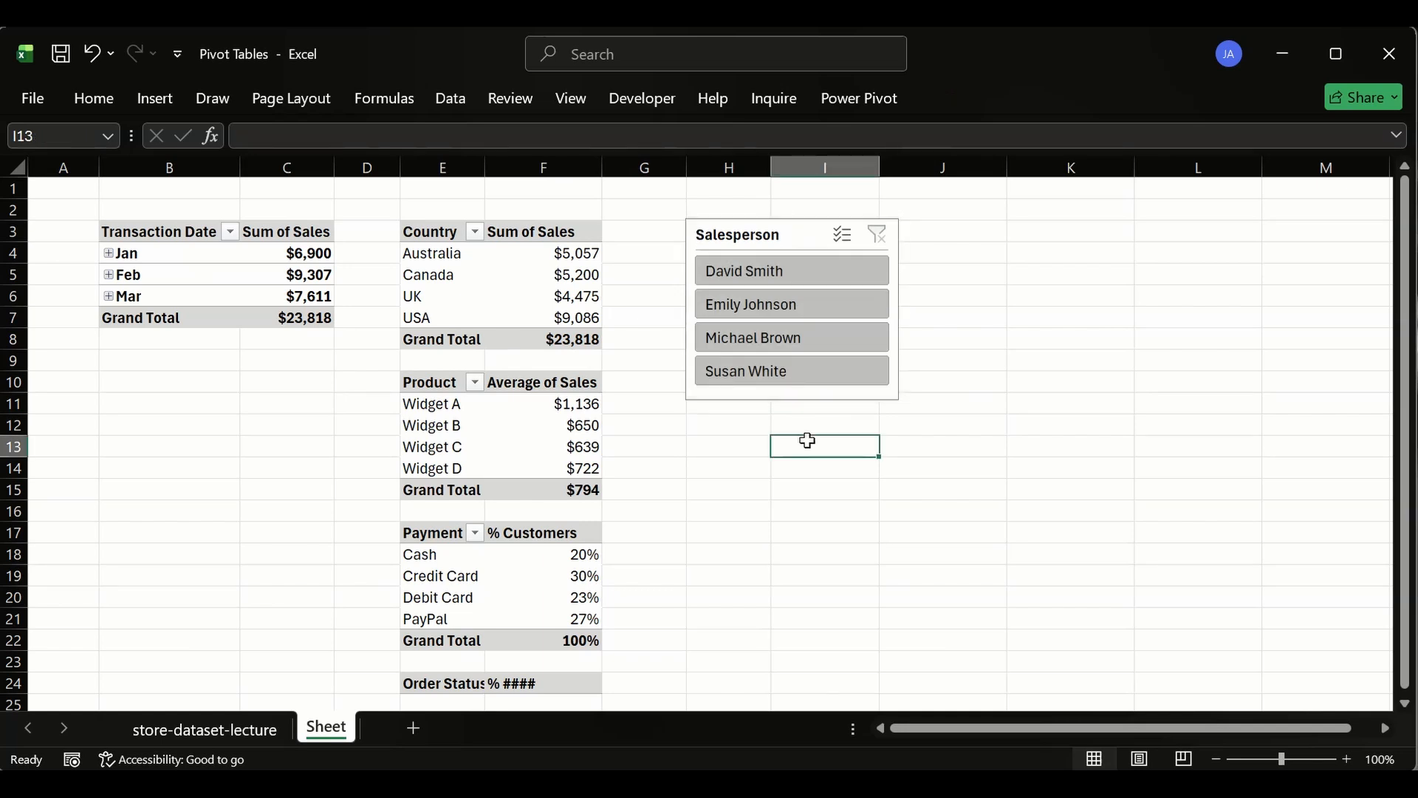
pyautogui.click(900, 288)
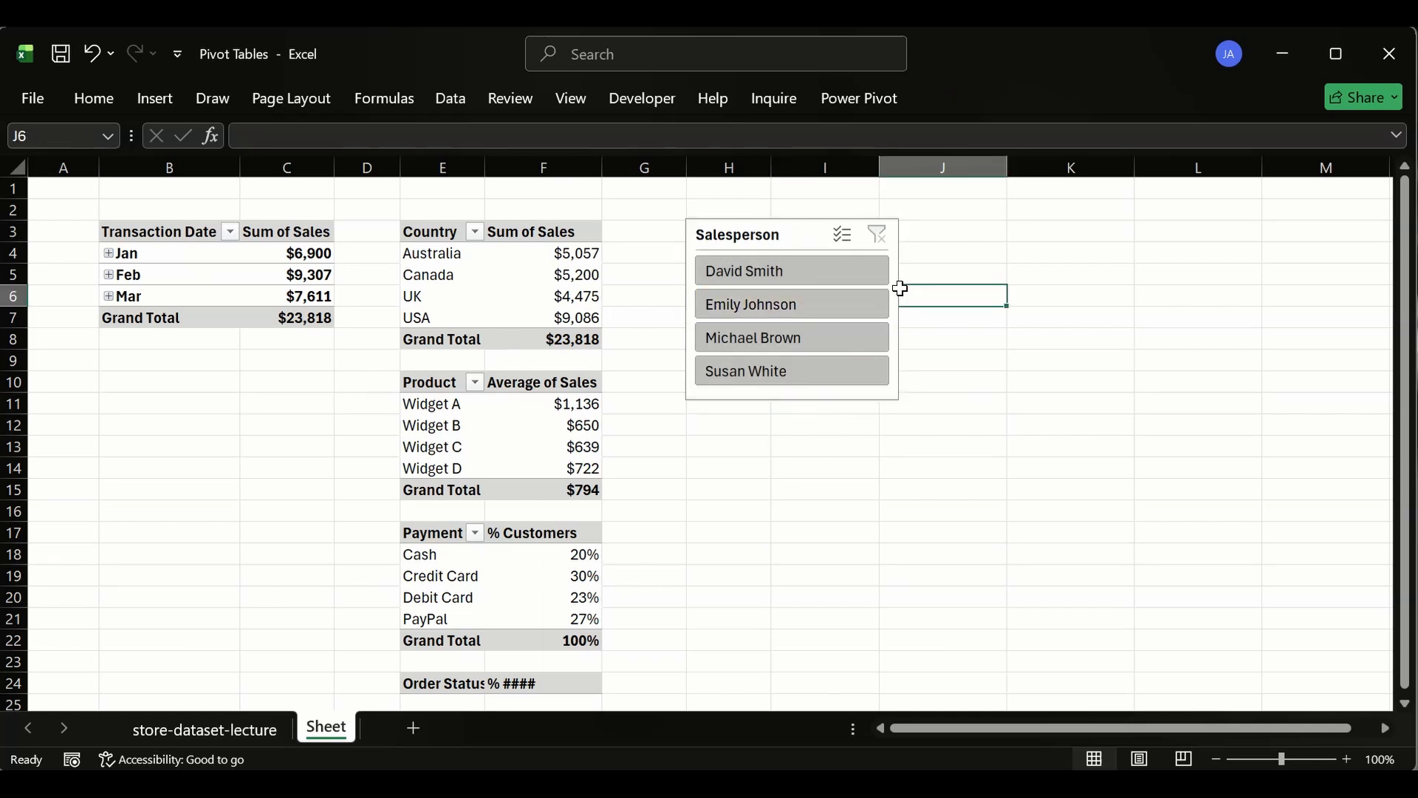
pyautogui.click(897, 235)
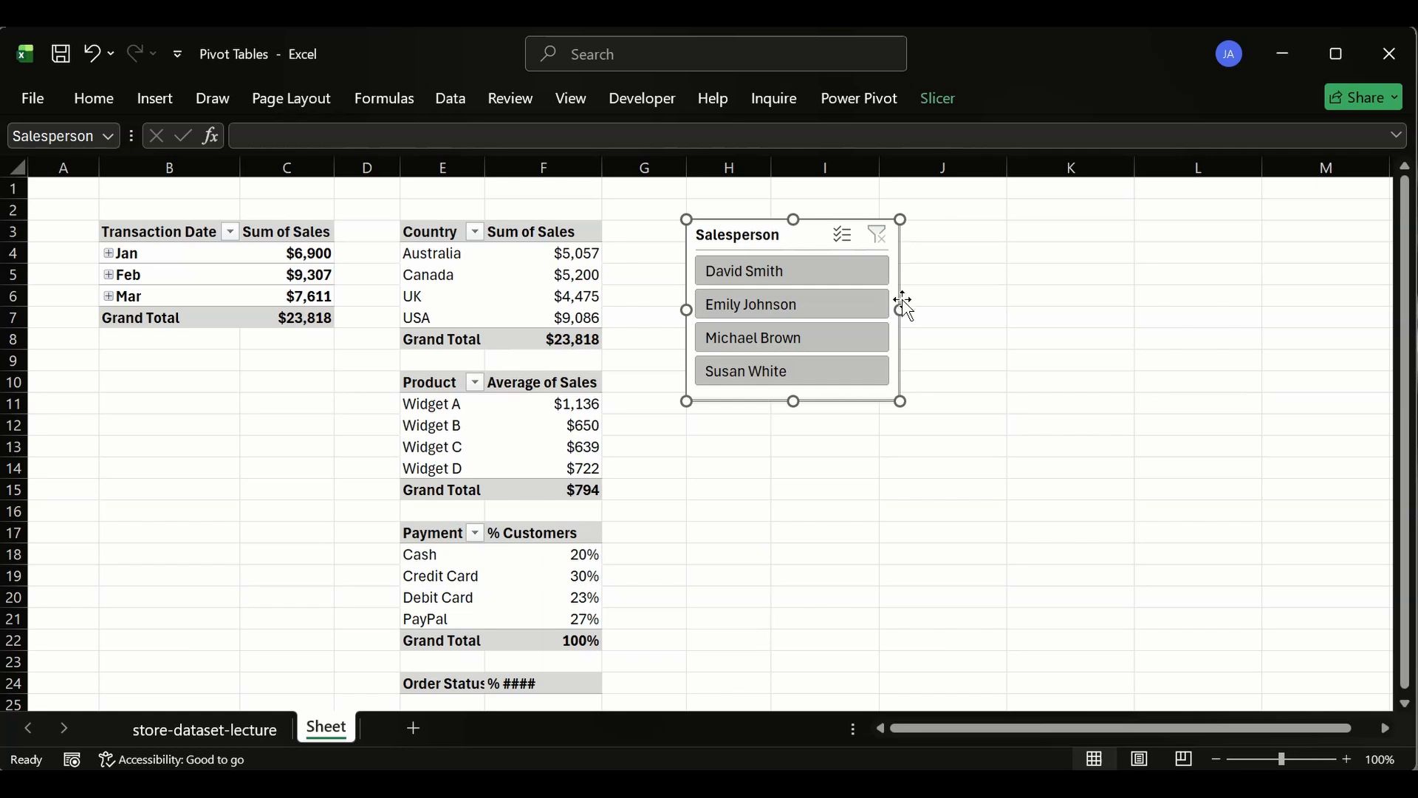
pyautogui.moveTo(901, 308); pyautogui.dragTo(879, 299)
pyautogui.click(997, 341)
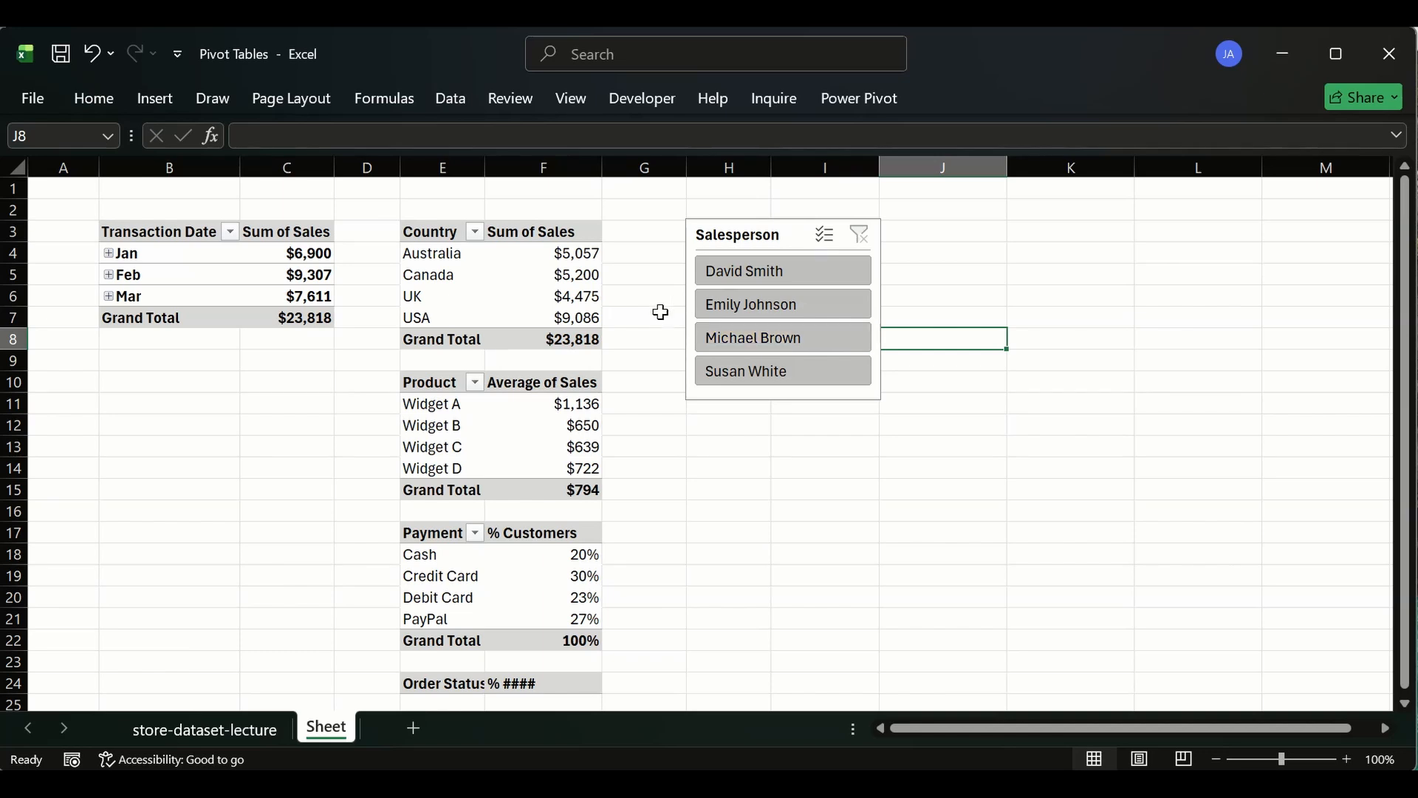
# - Insert two blank rows above the pivot tables at row 2
pyautogui.click(713, 237)
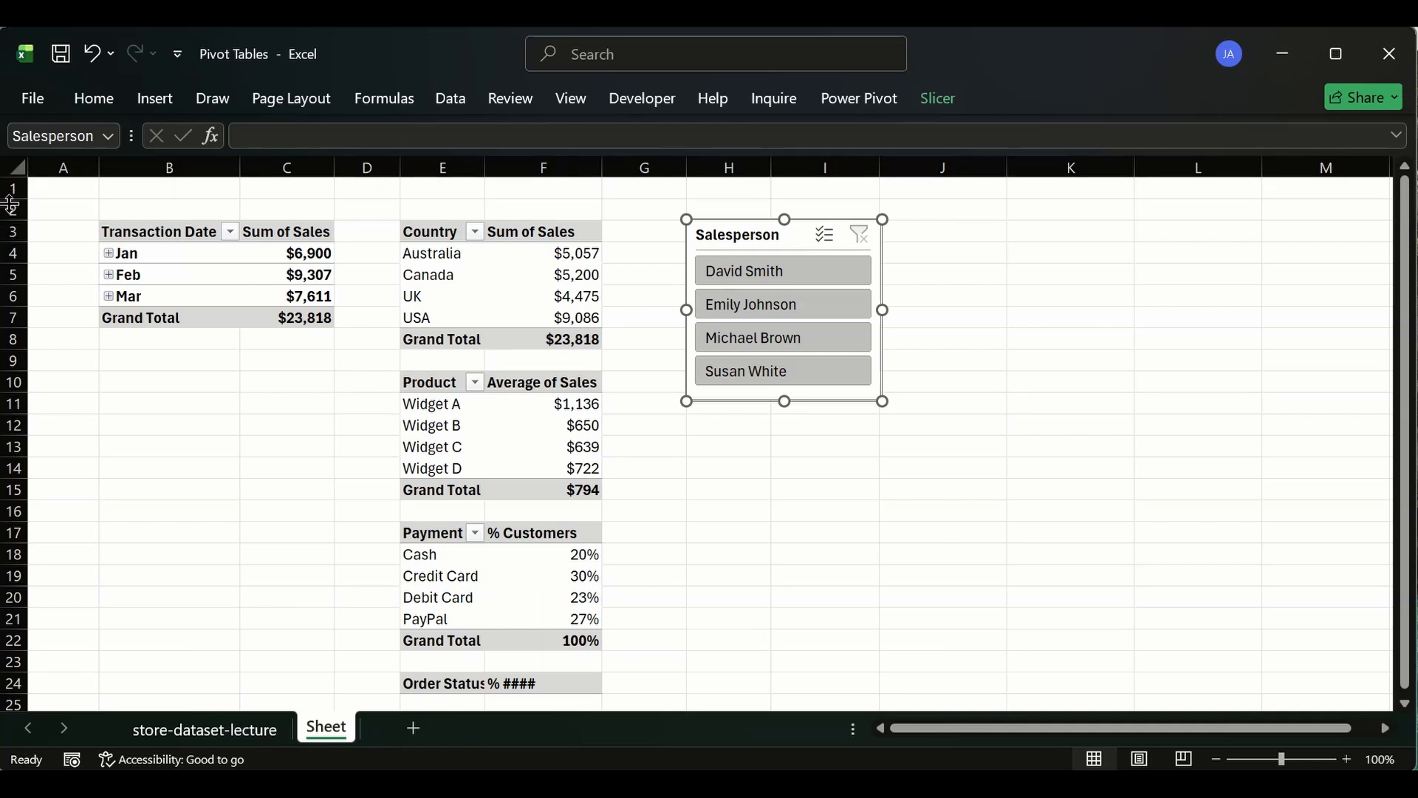
pyautogui.click(10, 208)
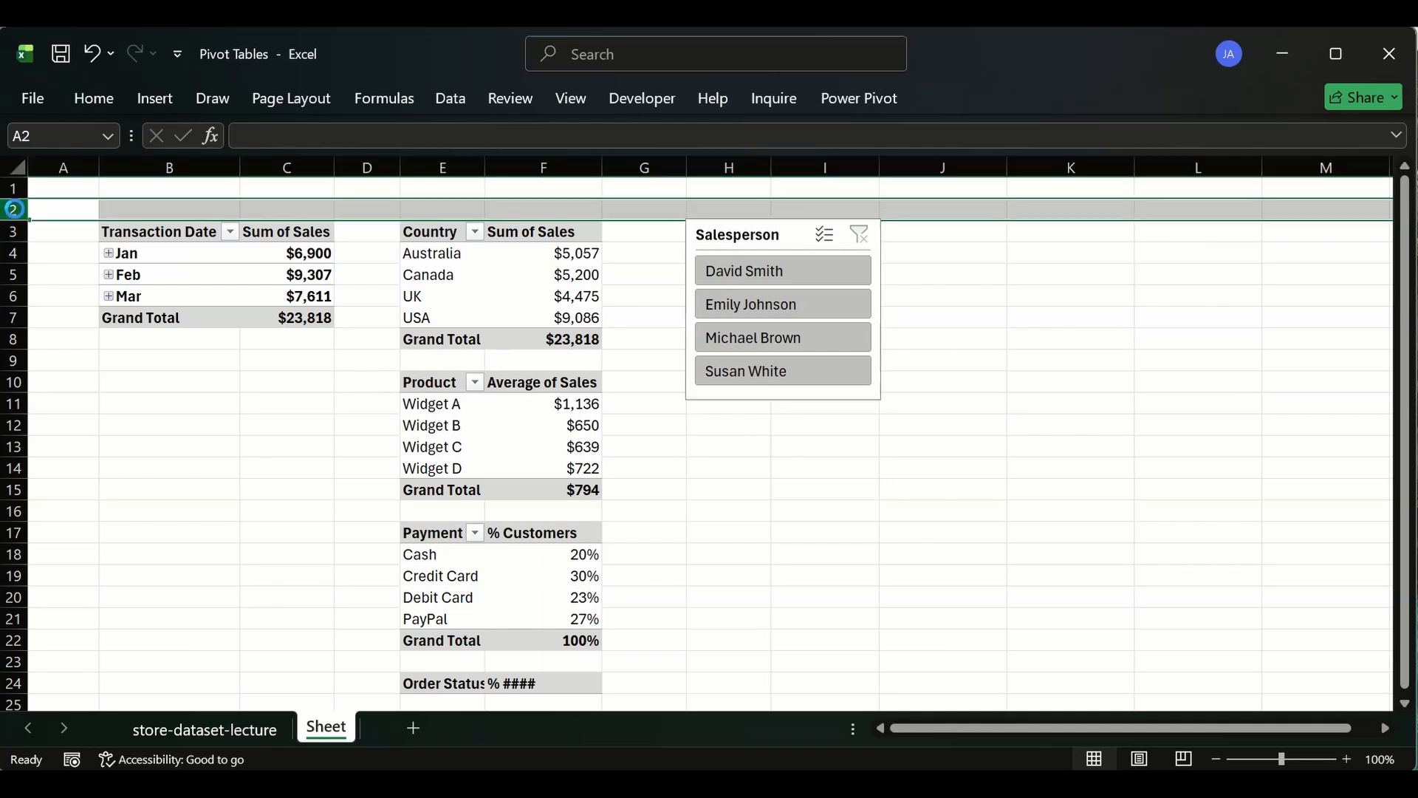
pyautogui.hotkey('ctrl', 'shift', '+')
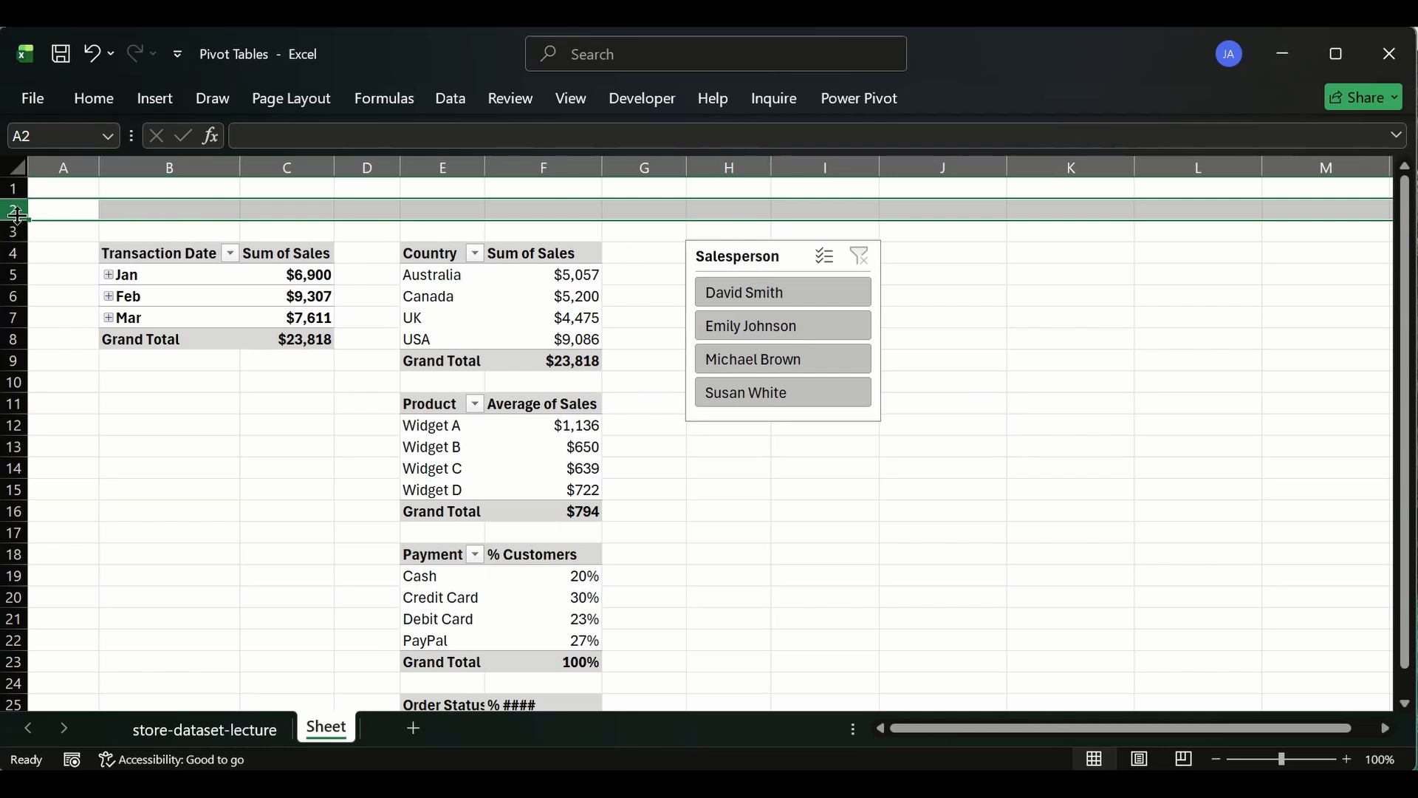
pyautogui.hotkey('ctrl', 'shift', '+')
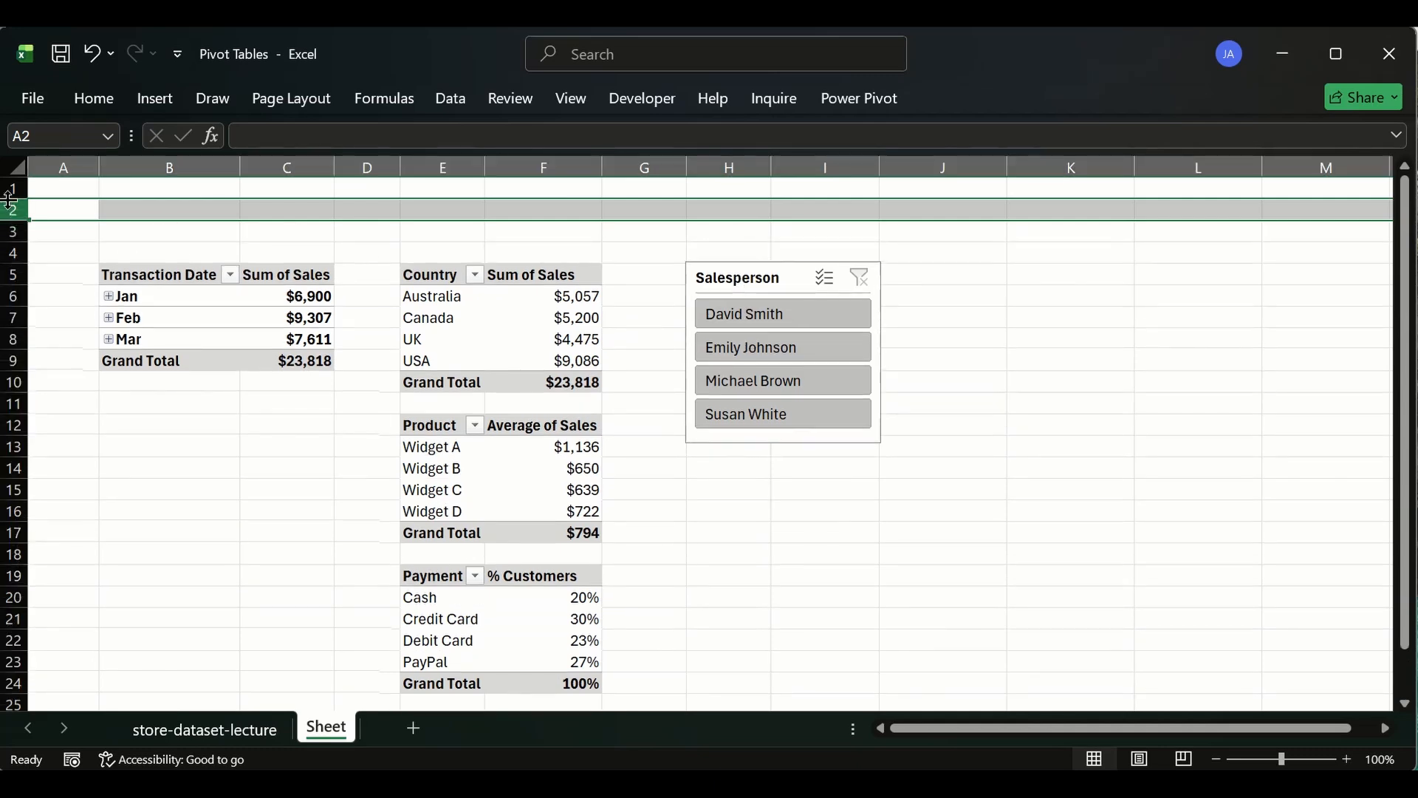
# - Arrange the Salesperson slicer's buttons in 2 columns
pyautogui.click(672, 254)
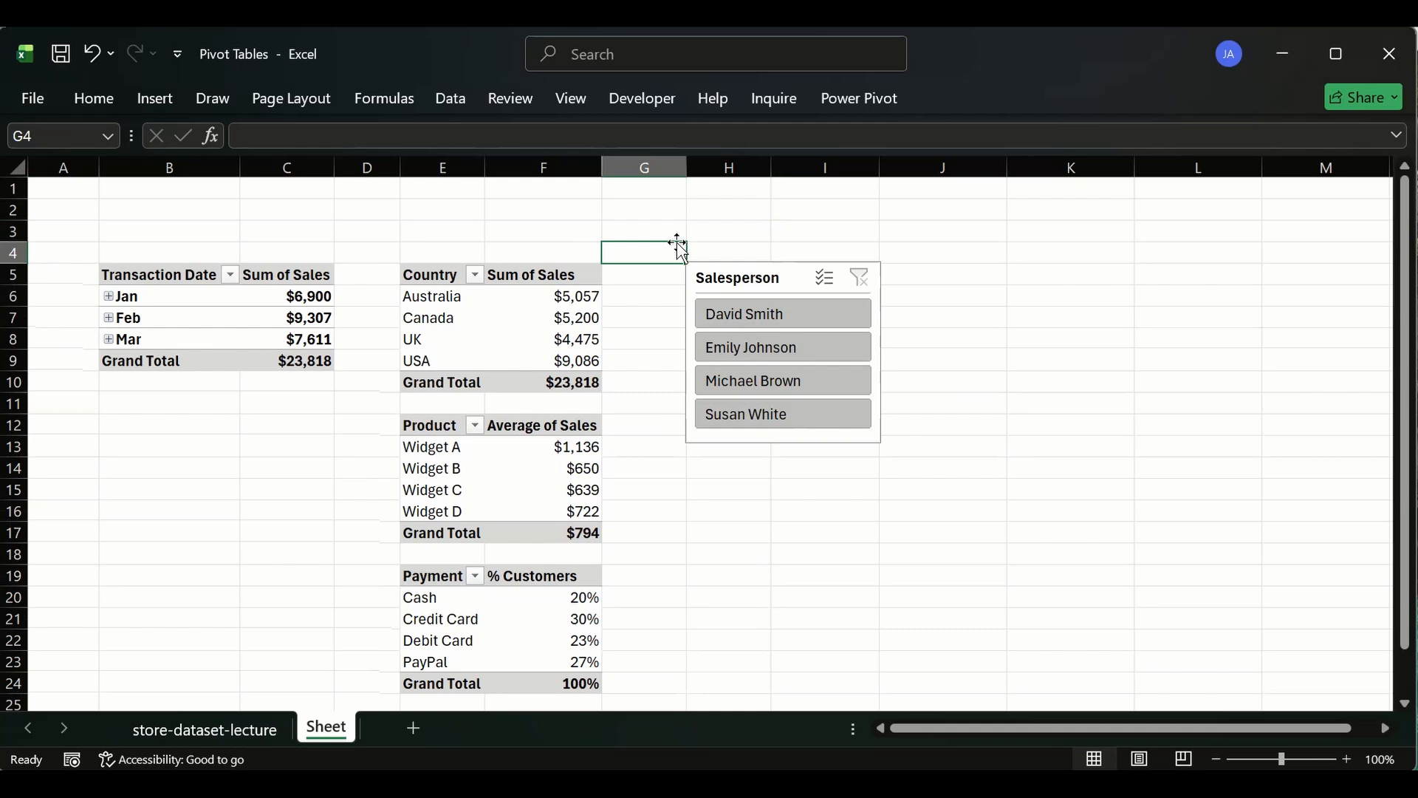
pyautogui.click(738, 277)
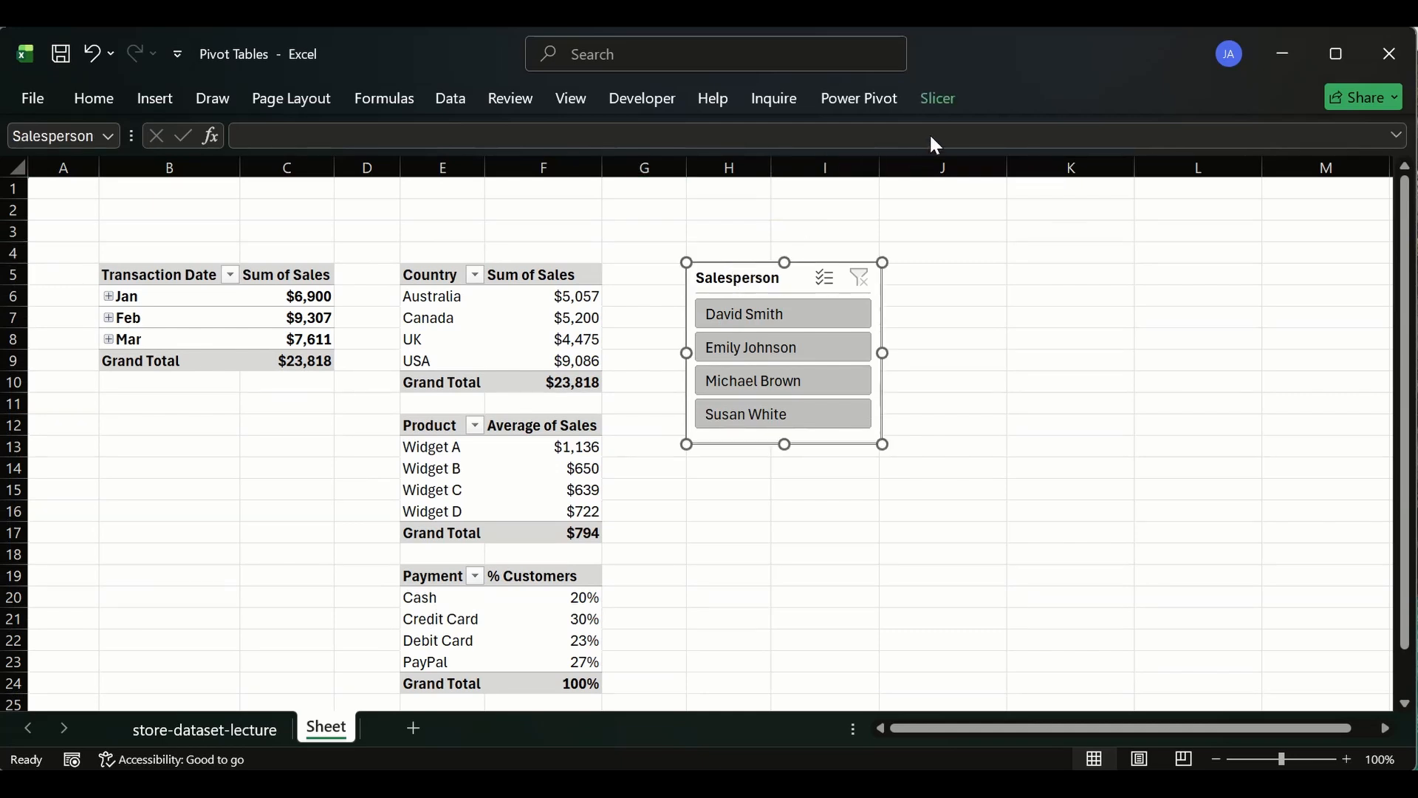
pyautogui.click(936, 96)
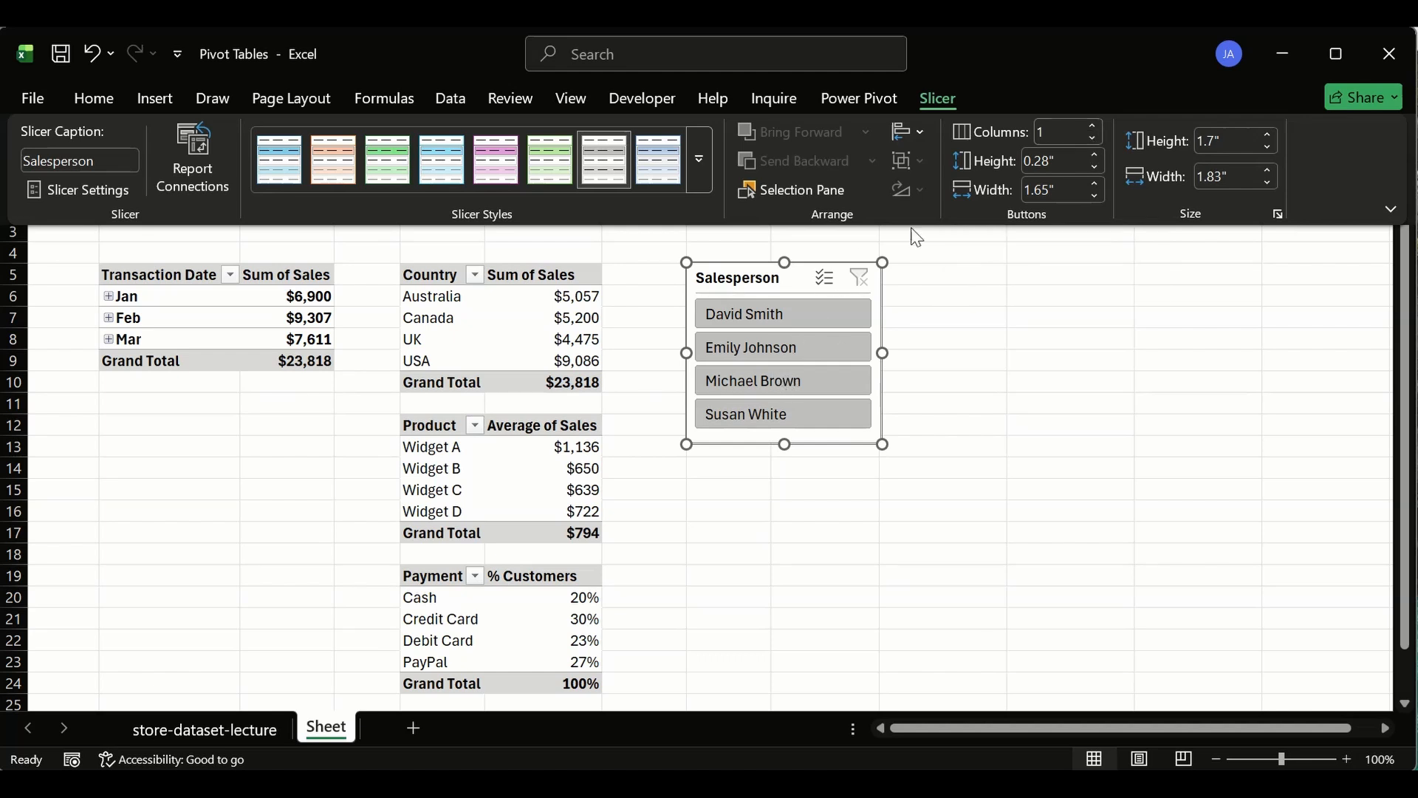
pyautogui.click(1094, 127)
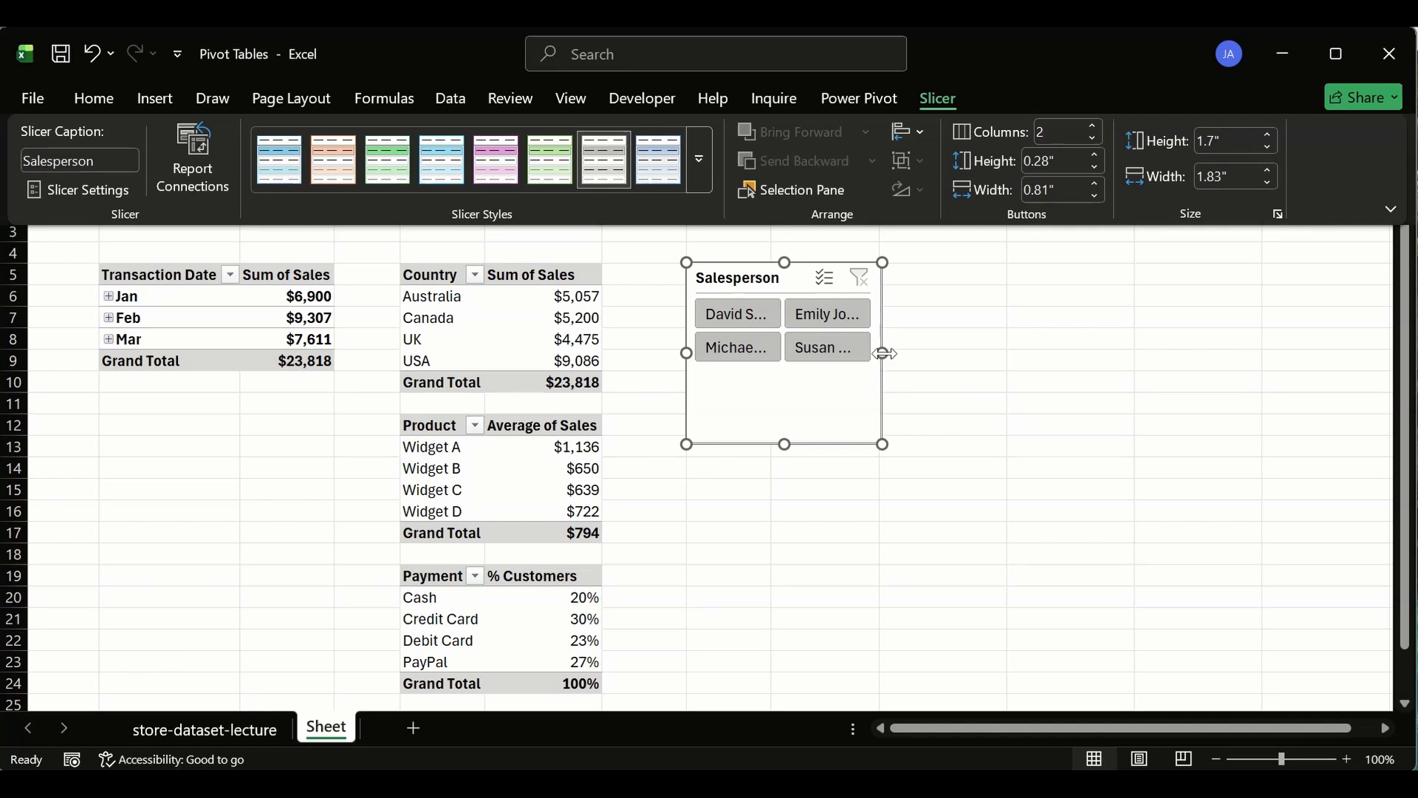
pyautogui.hotkey('ctrl', 'F1')
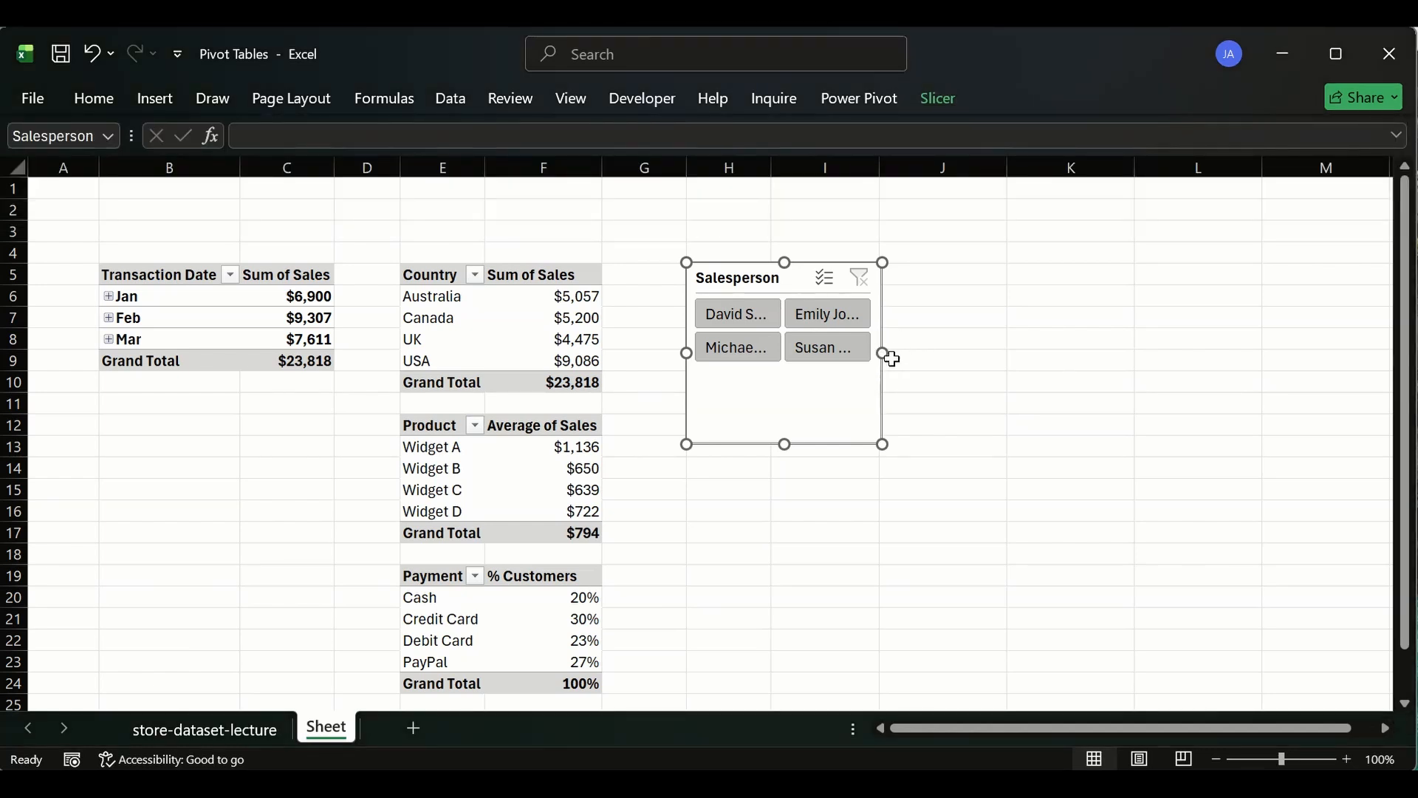
# - Widen the Salesperson slicer to about 2.29 inches and set its buttons back to 1 column
pyautogui.moveTo(886, 353); pyautogui.dragTo(932, 353)
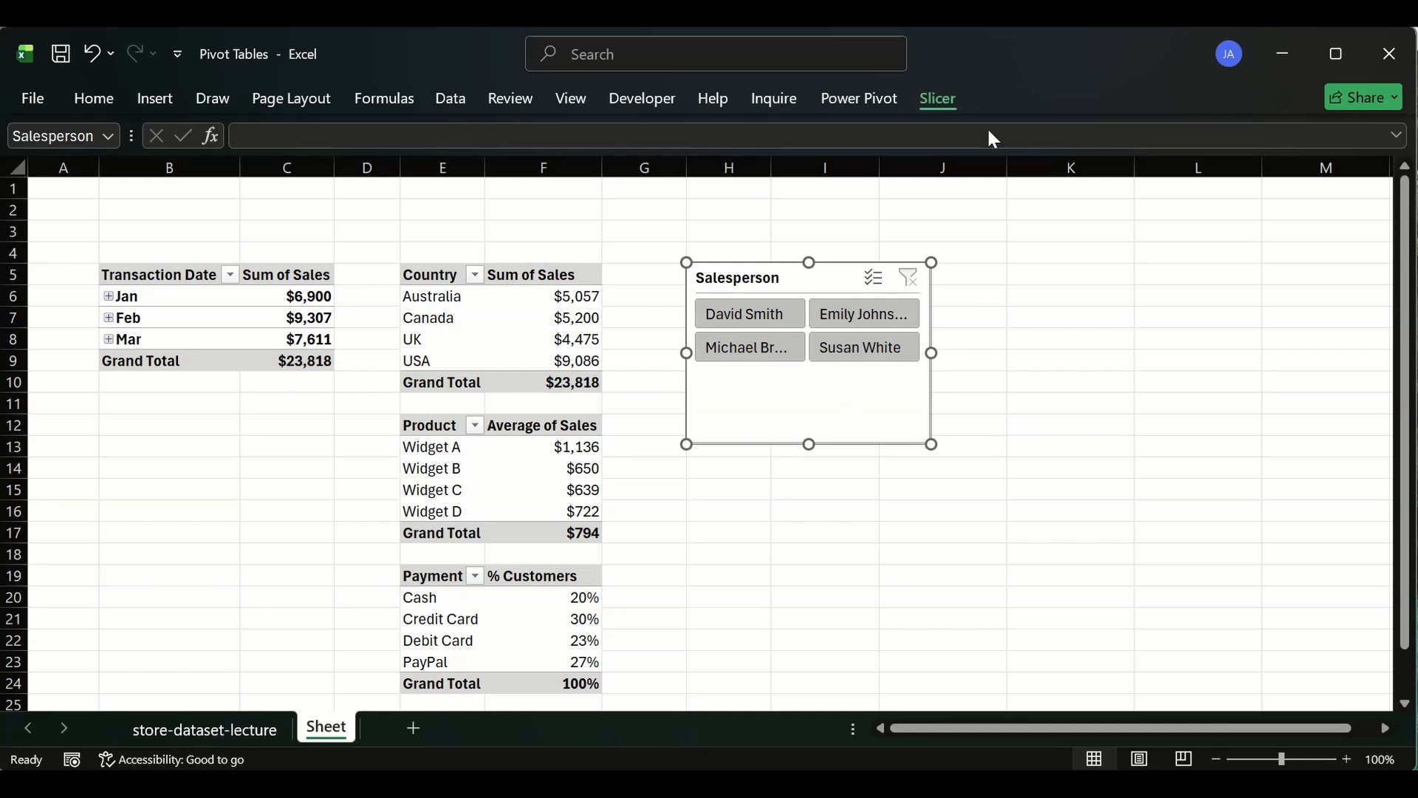
pyautogui.click(961, 109)
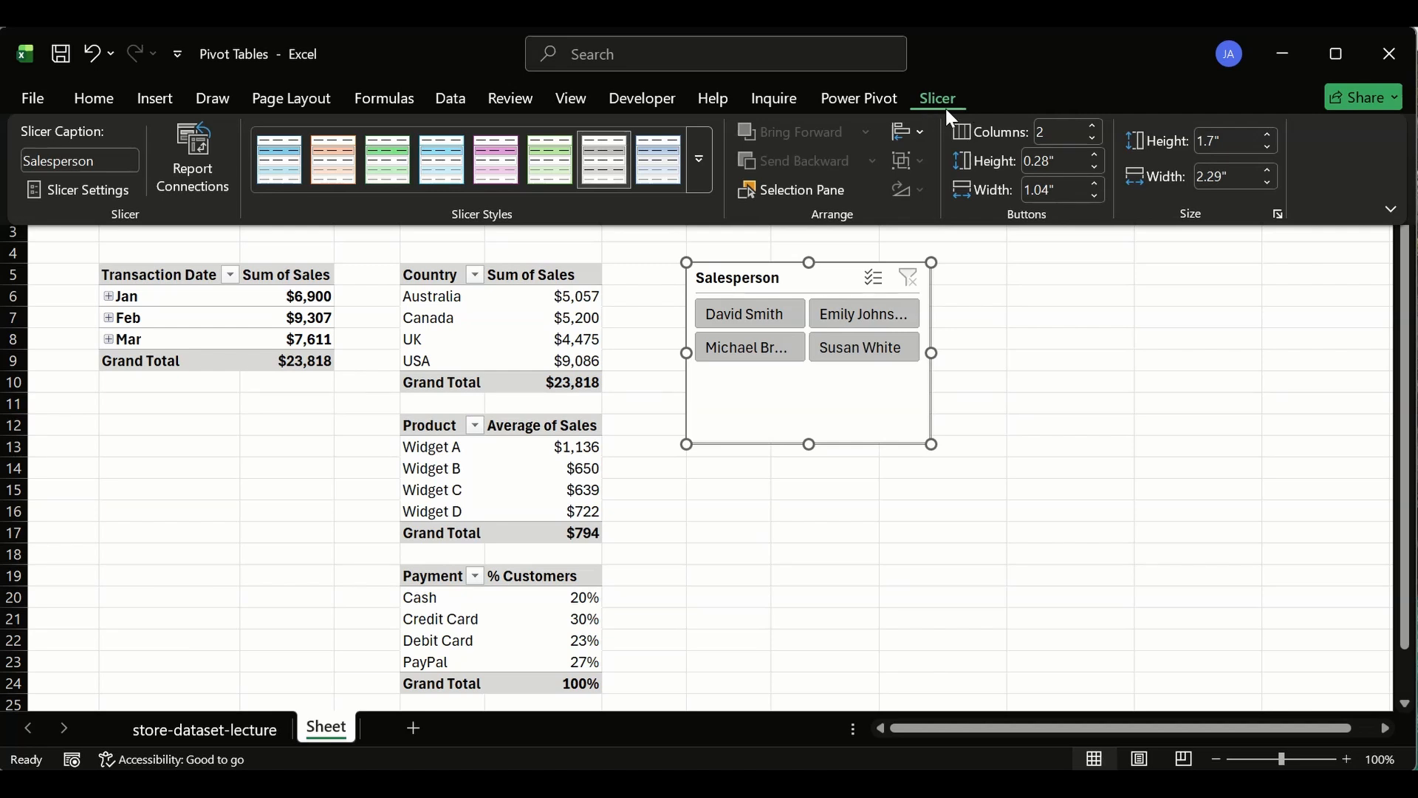
pyautogui.click(1092, 144)
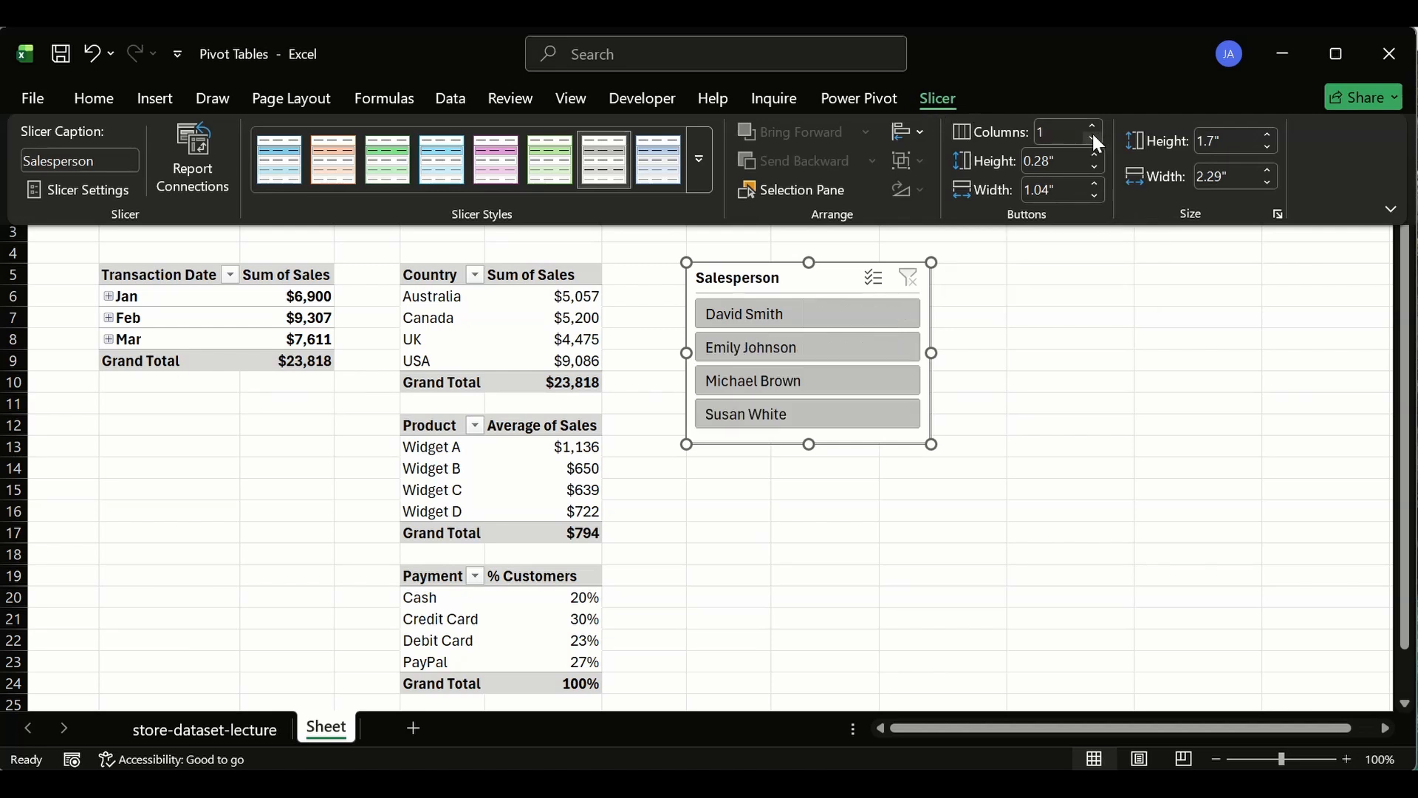
# - Arrange the Salesperson slicer's buttons in 4 columns
pyautogui.click(1094, 127)
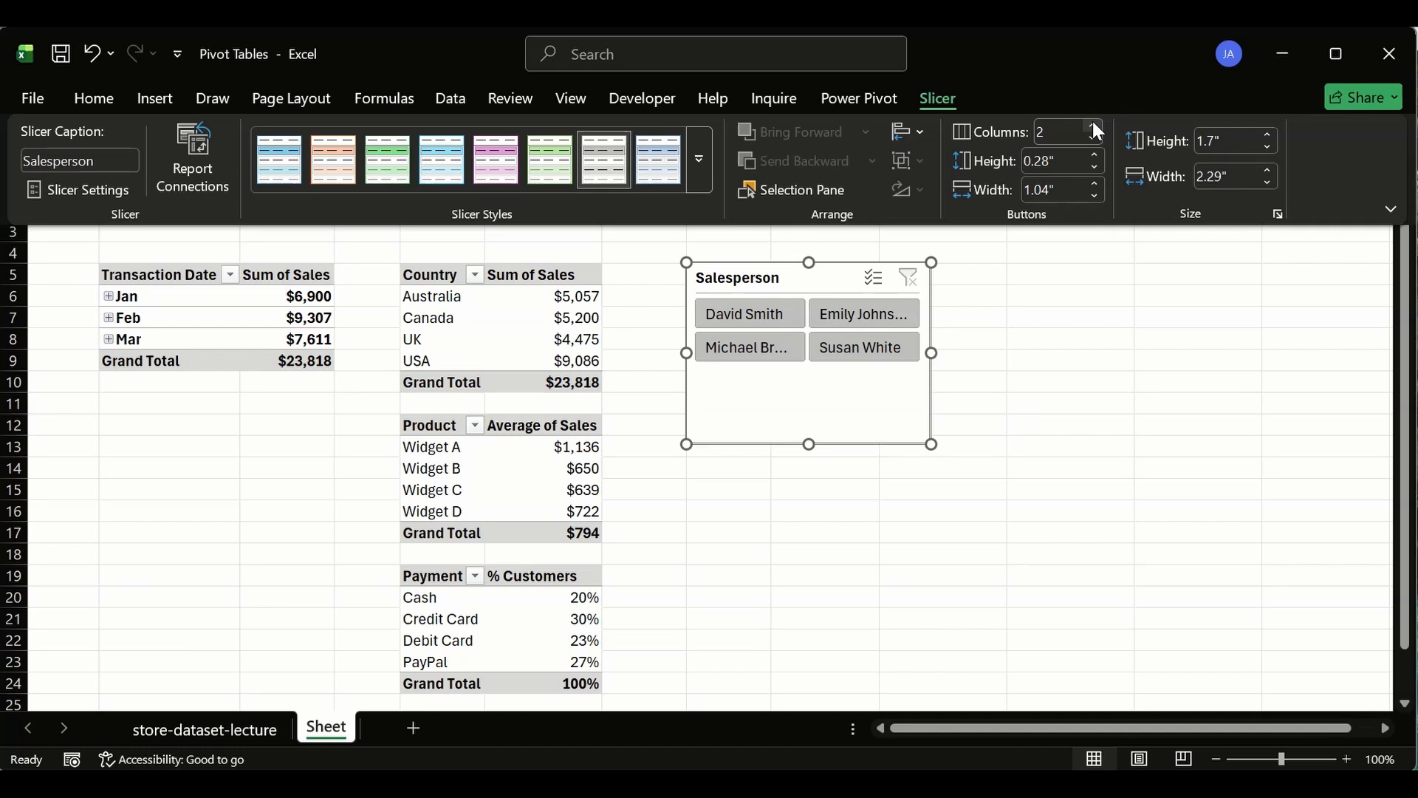
pyautogui.click(1094, 125)
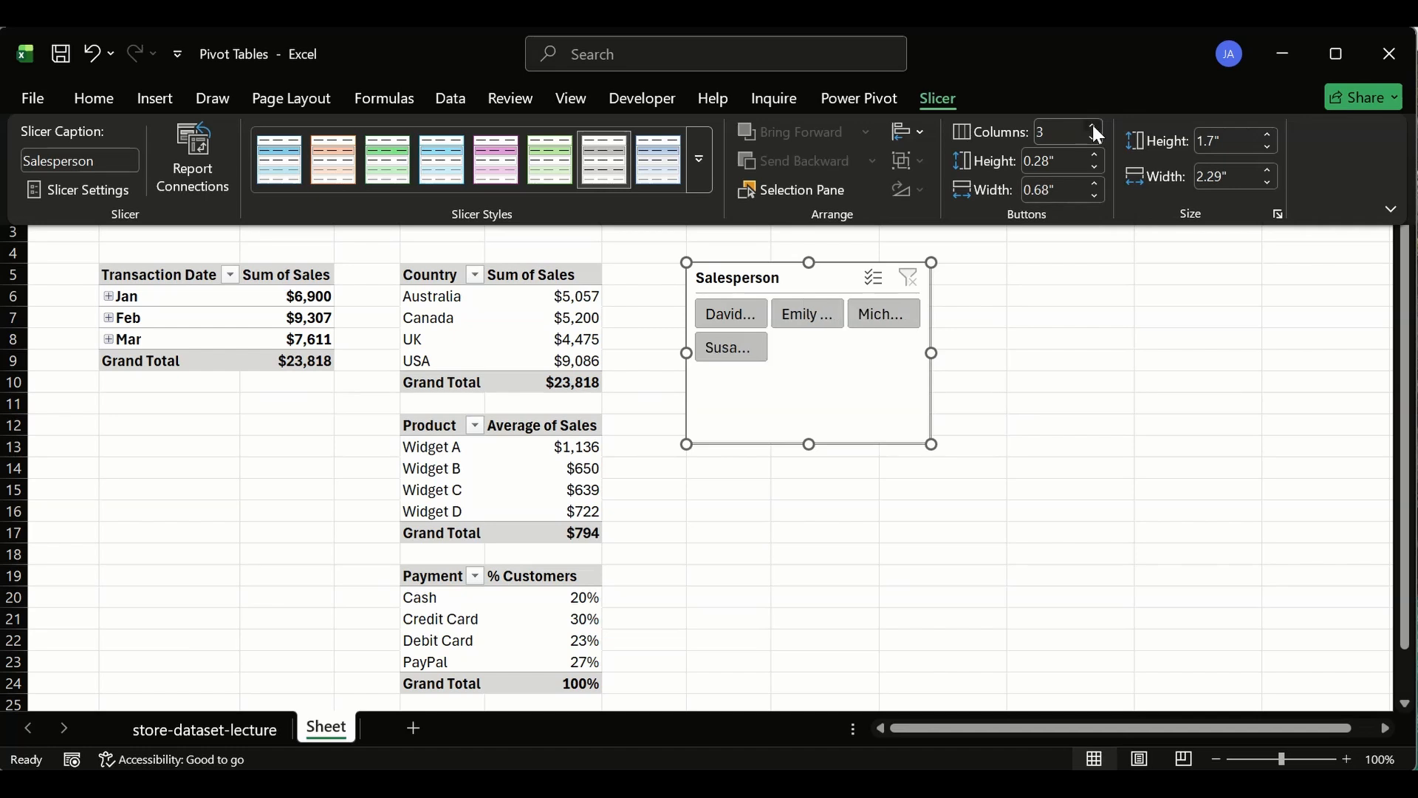
pyautogui.click(1094, 126)
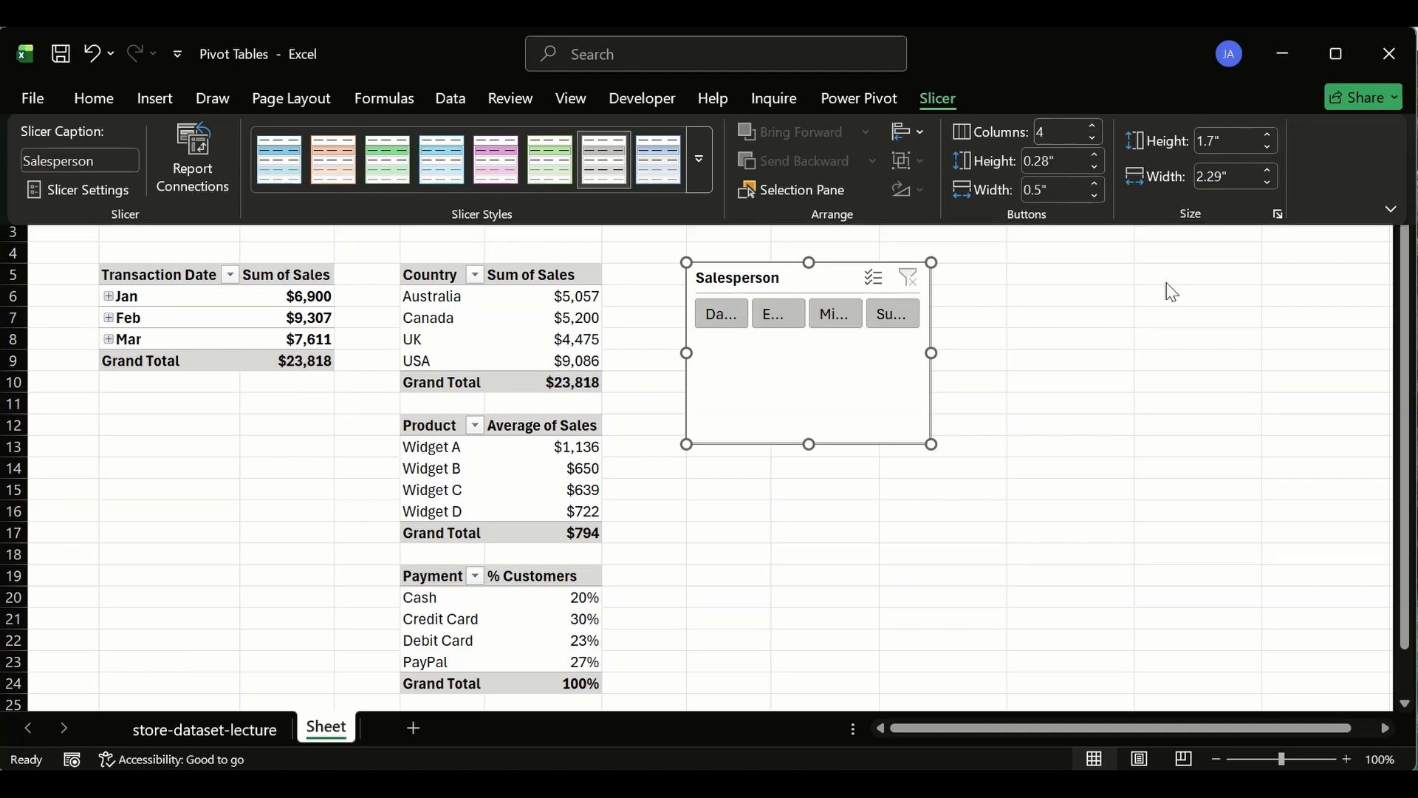
pyautogui.click(969, 340)
pyautogui.click(957, 332)
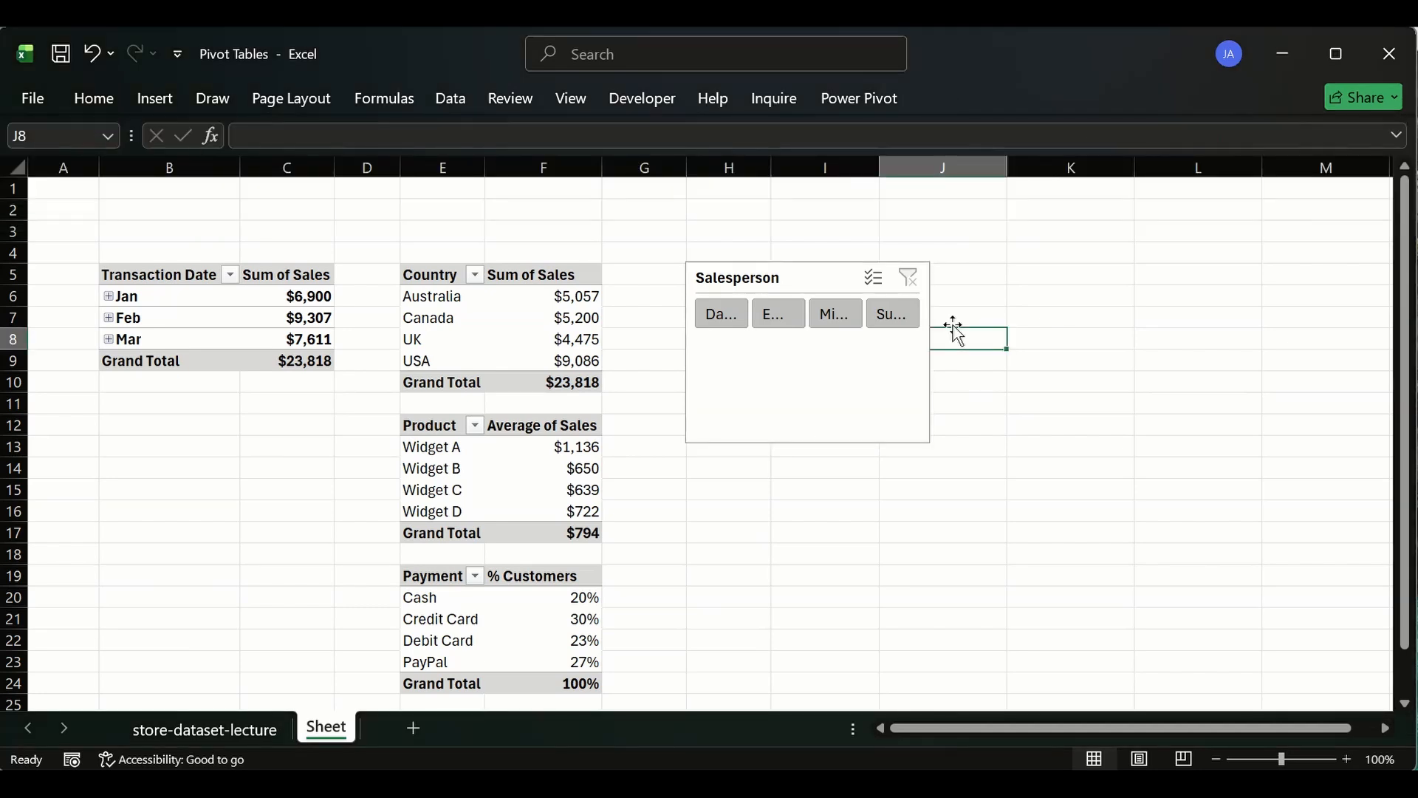
# - Shorten the Salesperson slicer to a single row of buttons and widen it so the full names show
pyautogui.click(789, 376)
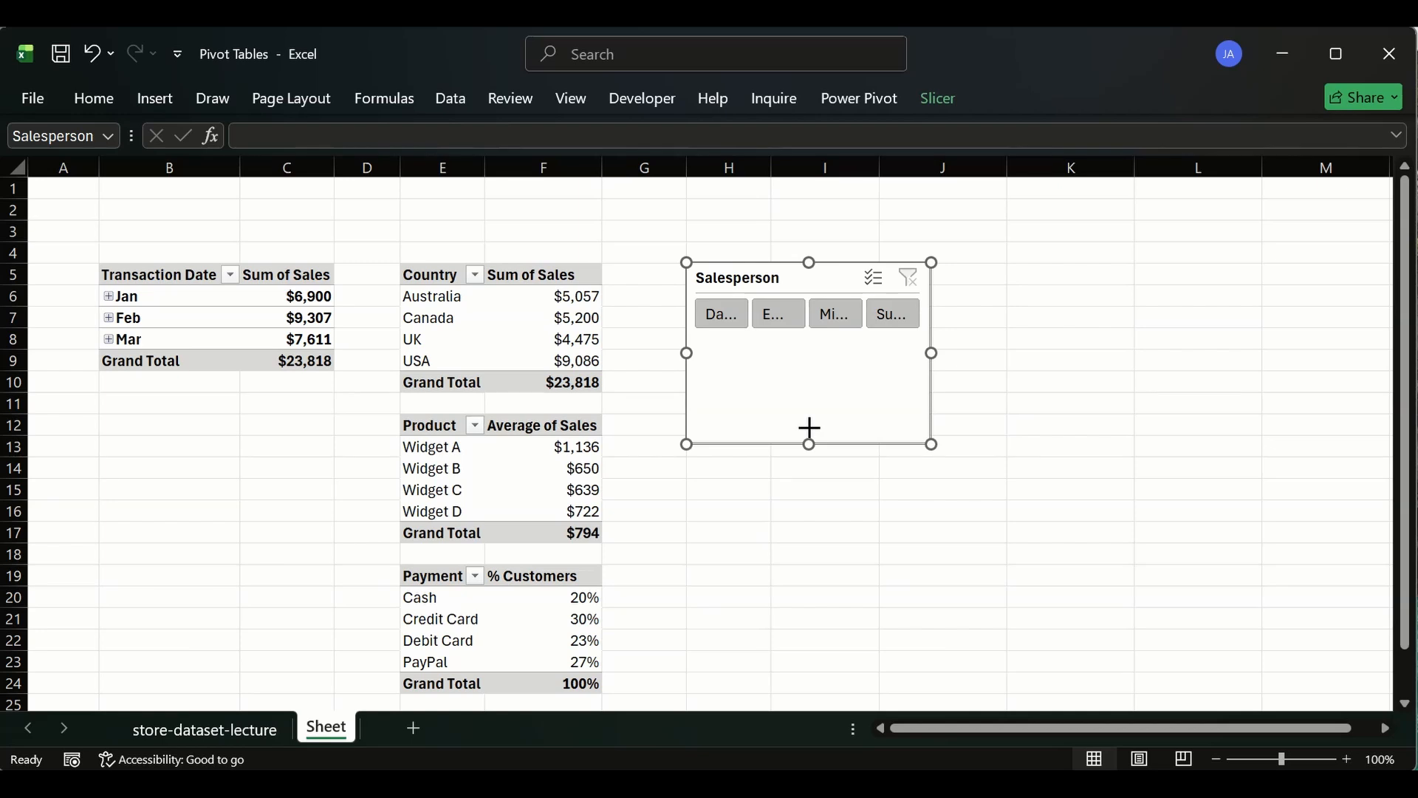
pyautogui.moveTo(790, 342); pyautogui.dragTo(790, 342)
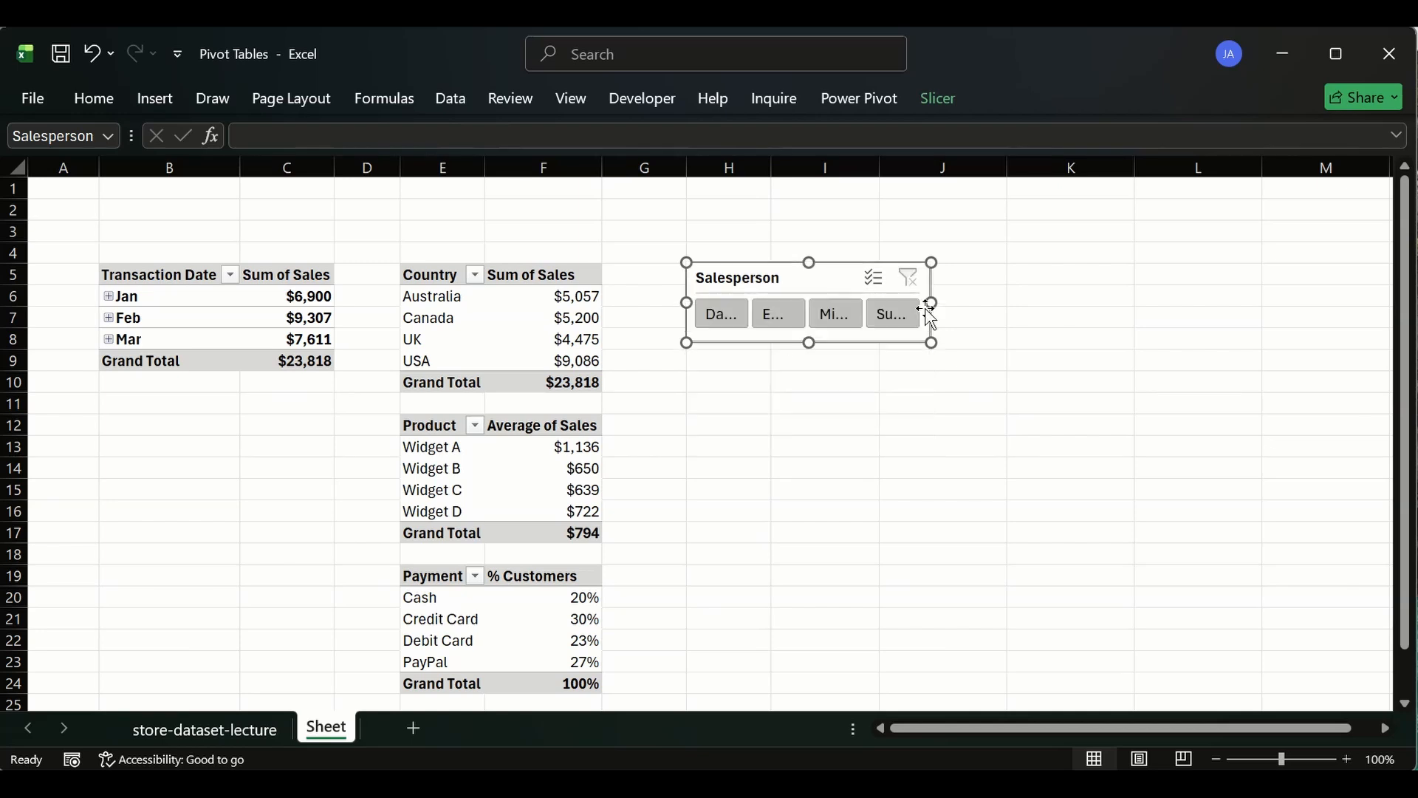
pyautogui.moveTo(1173, 306); pyautogui.dragTo(1196, 308)
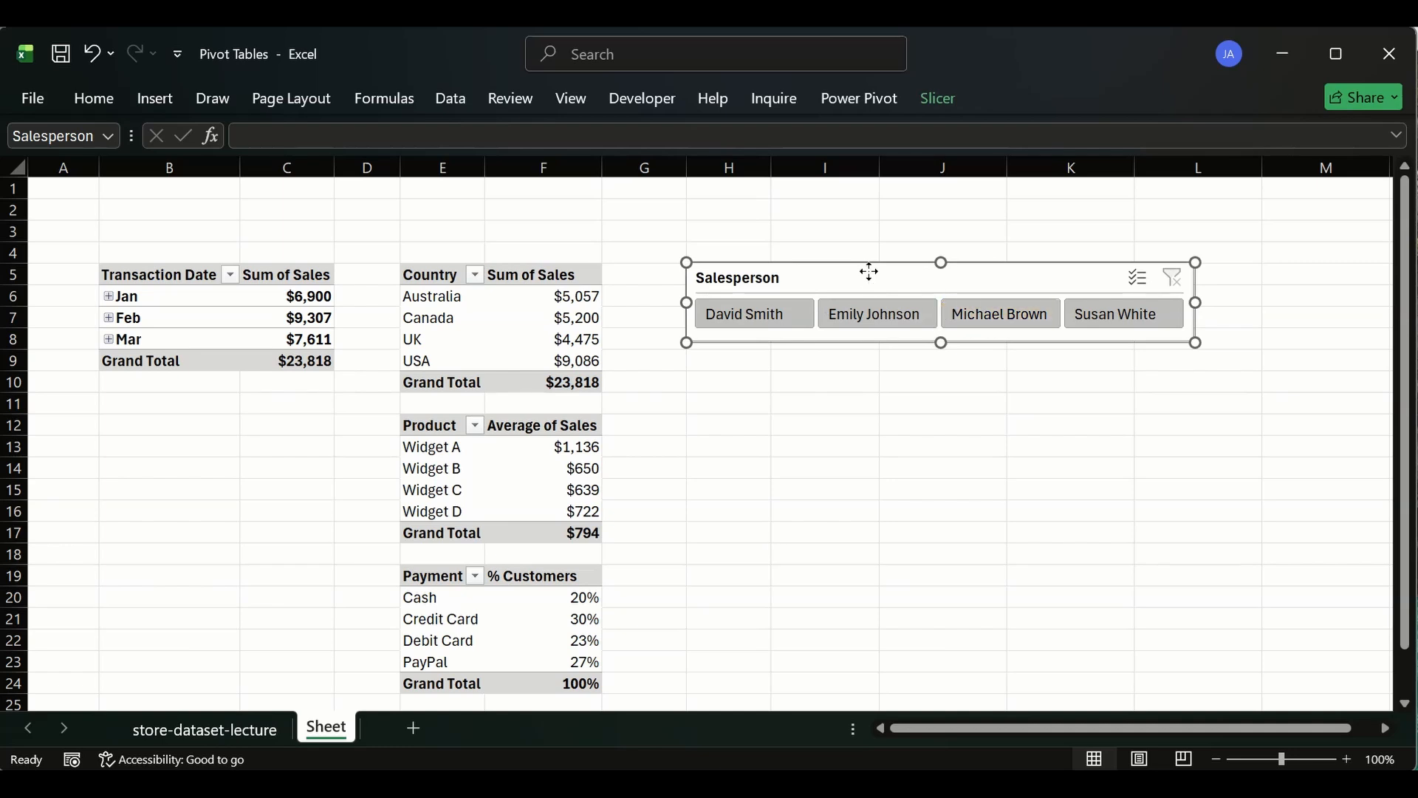
# - Move the Salesperson slicer into the blank rows above the pivot tables, aligned with column B, and narrow it slightly
pyautogui.moveTo(867, 273); pyautogui.dragTo(283, 183)
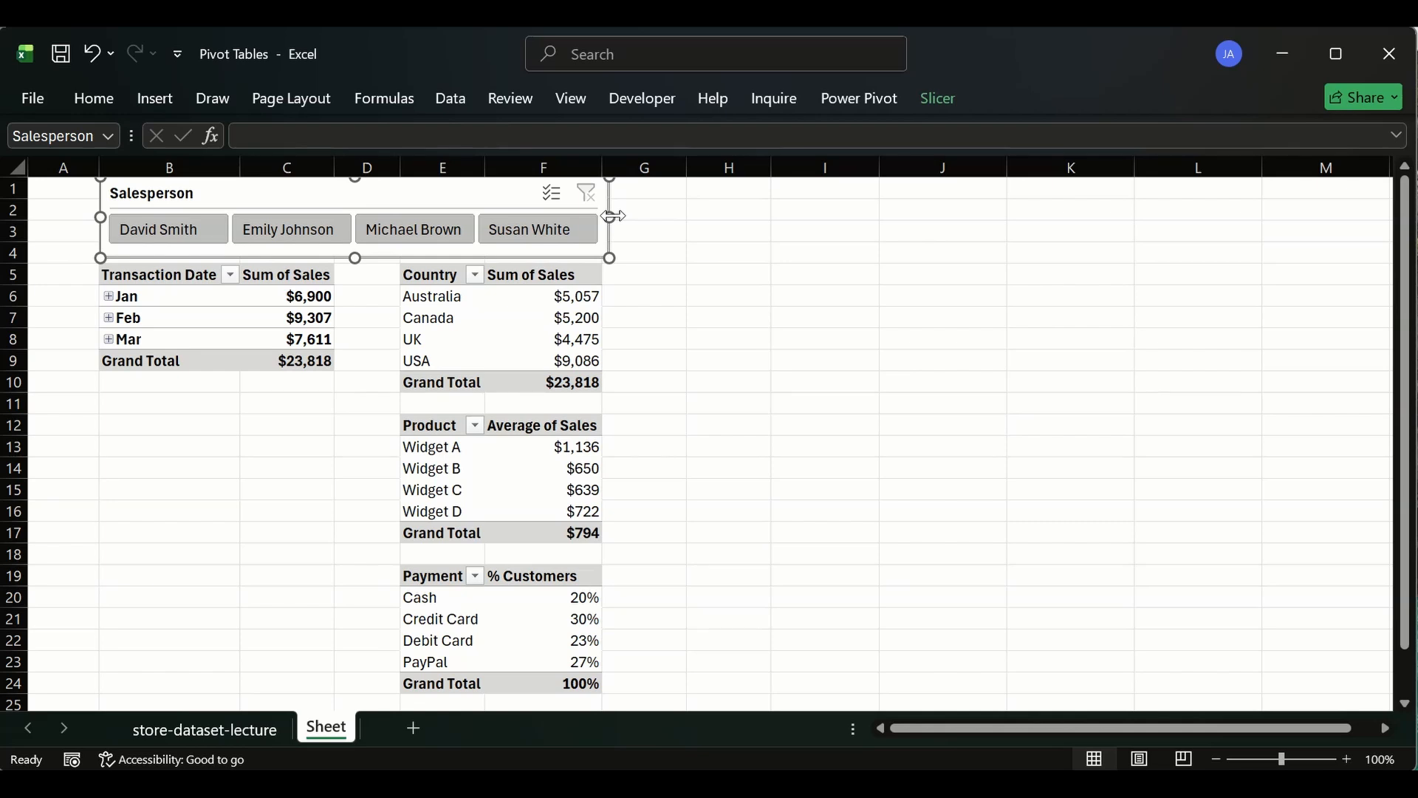
pyautogui.moveTo(611, 216); pyautogui.dragTo(604, 216)
pyautogui.click(748, 249)
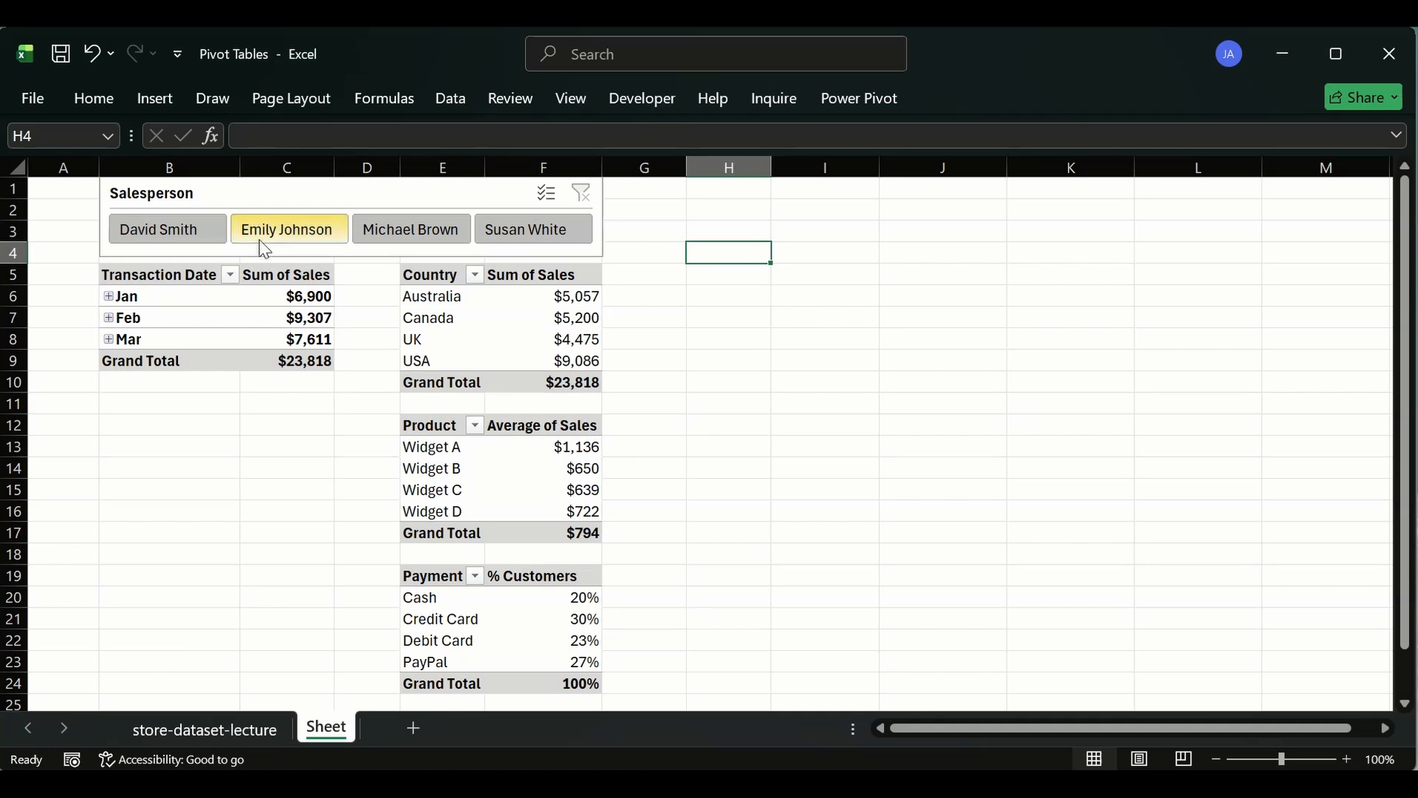
# - Insert a blank row at row 4 between the slicer and the pivot tables
pyautogui.click(3, 252)
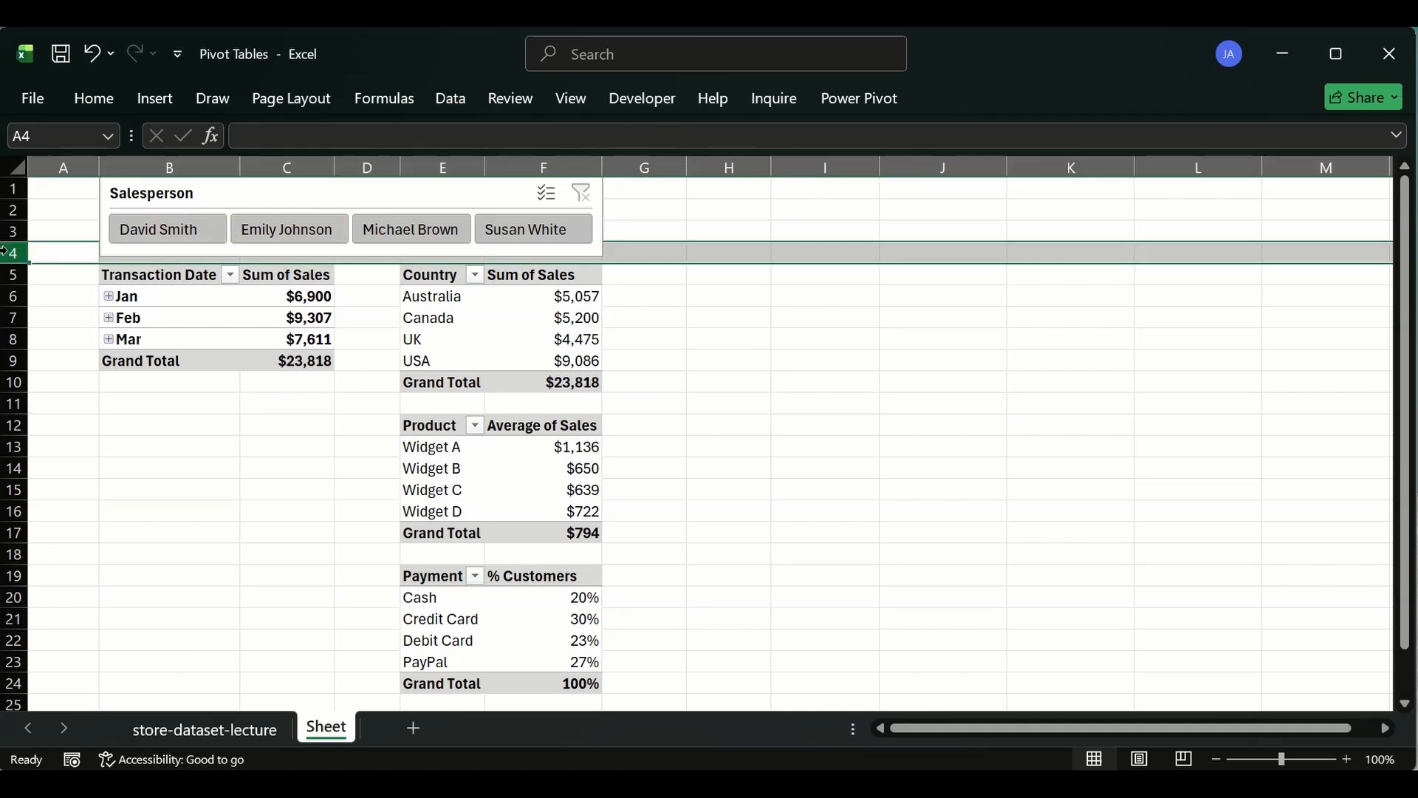
pyautogui.hotkey('ctrl', '+')
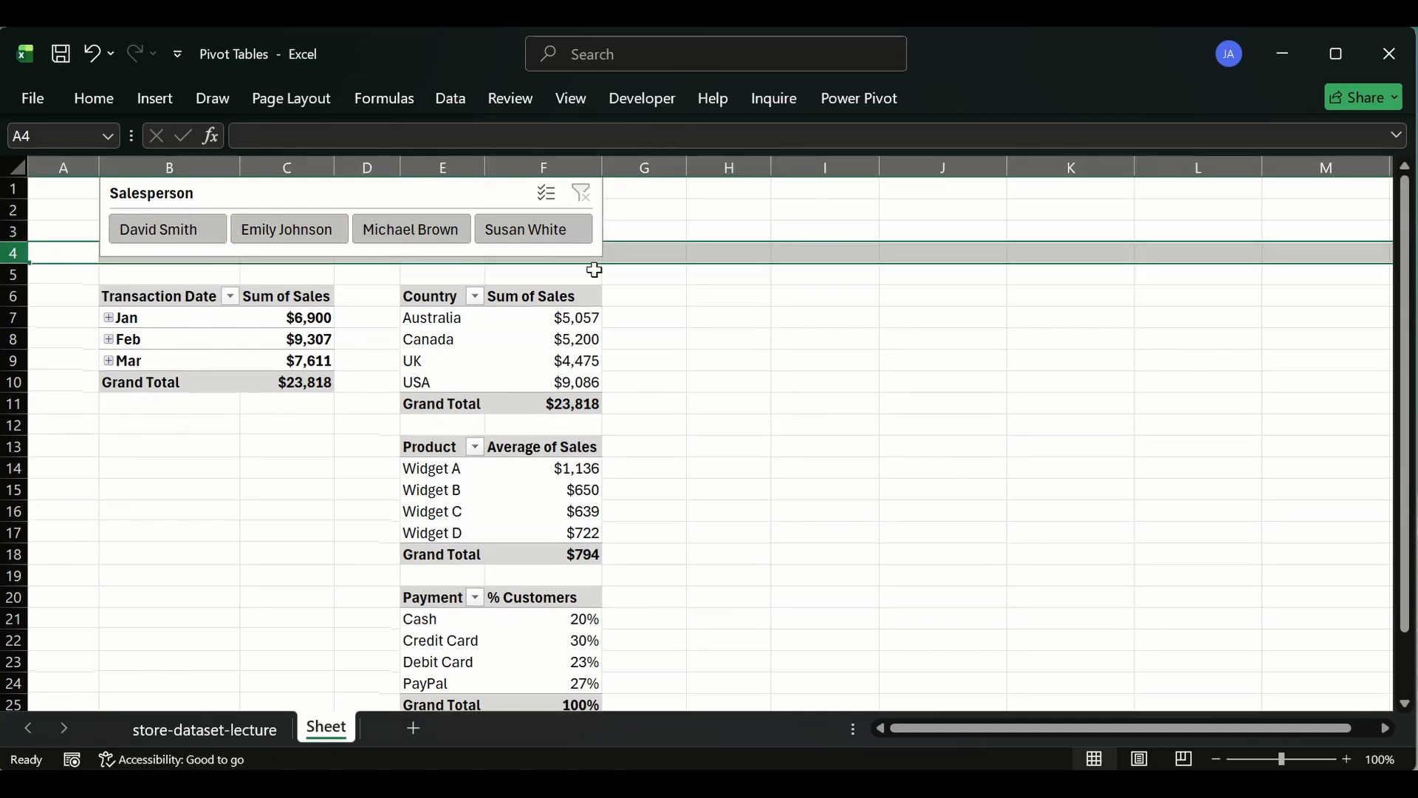
pyautogui.click(834, 300)
# - Extend the slicer's bottom edge slightly downward
pyautogui.click(423, 258)
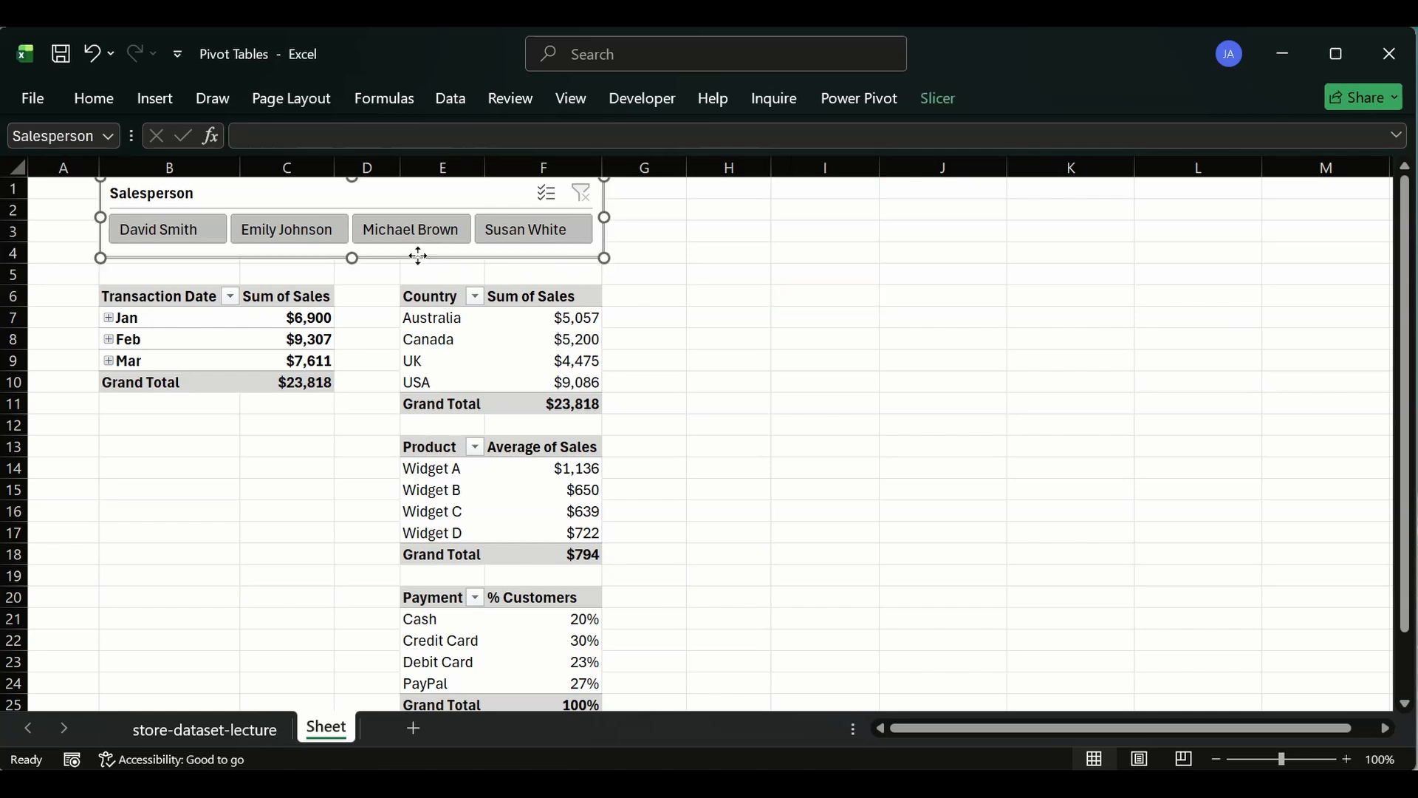
pyautogui.moveTo(355, 257); pyautogui.dragTo(352, 263)
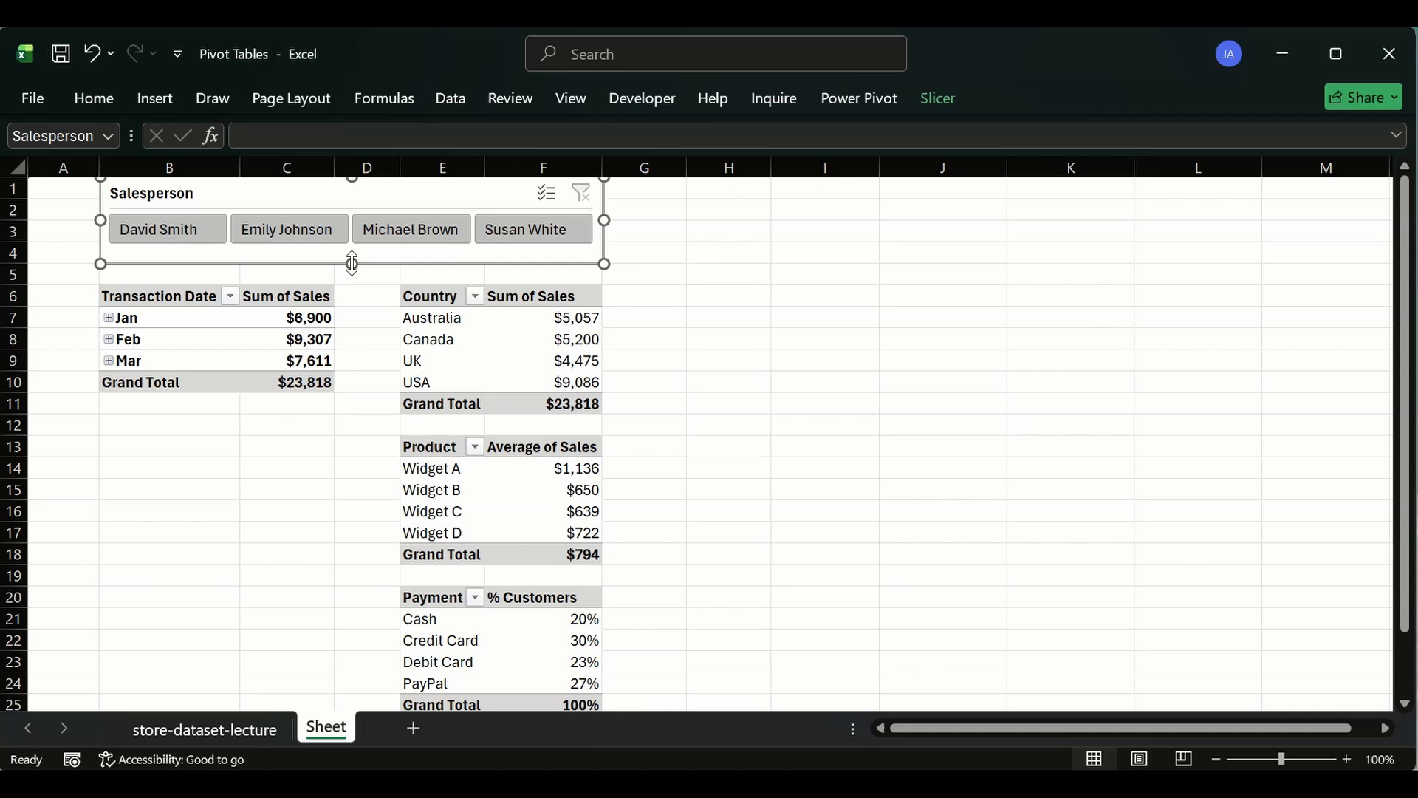
pyautogui.click(753, 339)
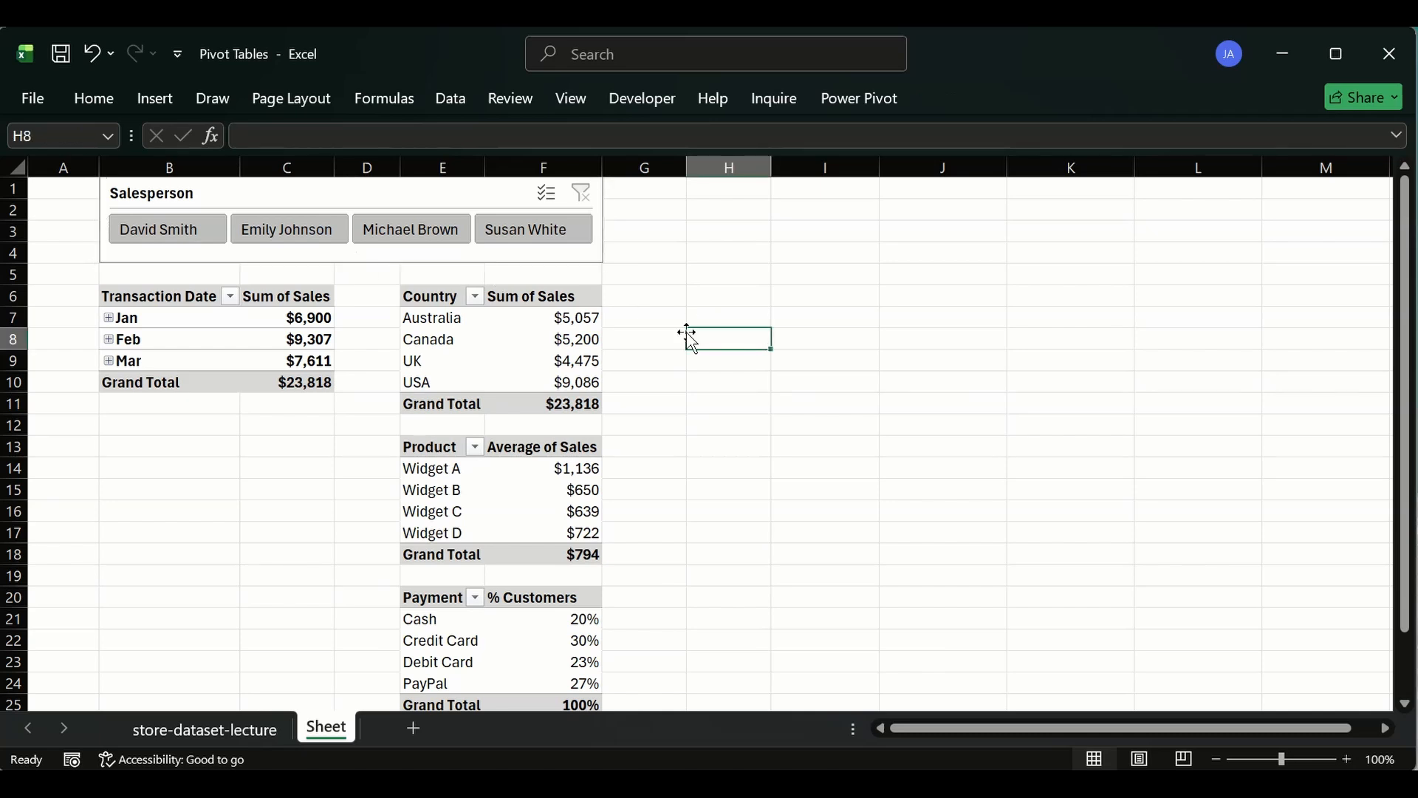
# - Test the slicer by filtering each salesperson in turn, then clear the filter
pyautogui.click(161, 227)
pyautogui.click(288, 232)
pyautogui.click(414, 229)
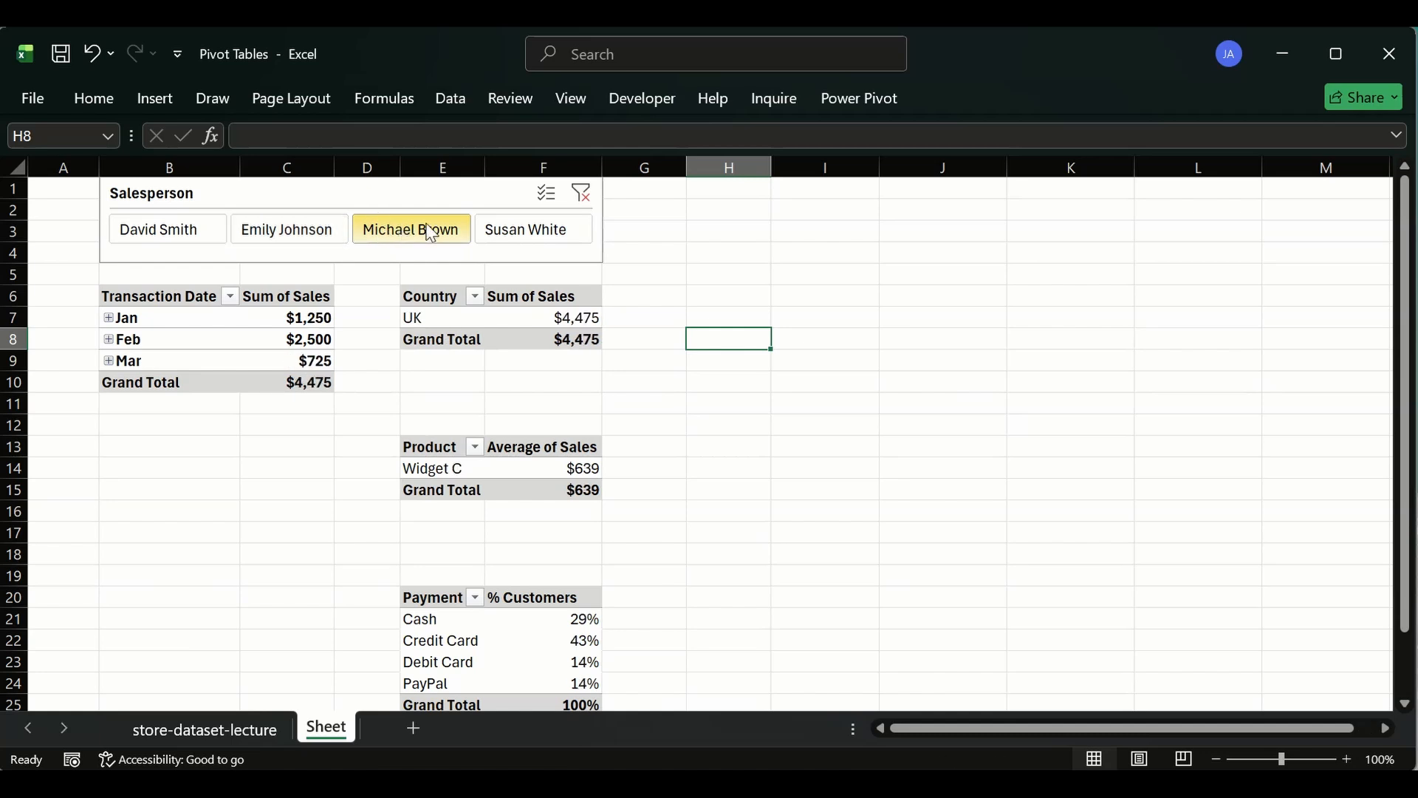
pyautogui.click(517, 229)
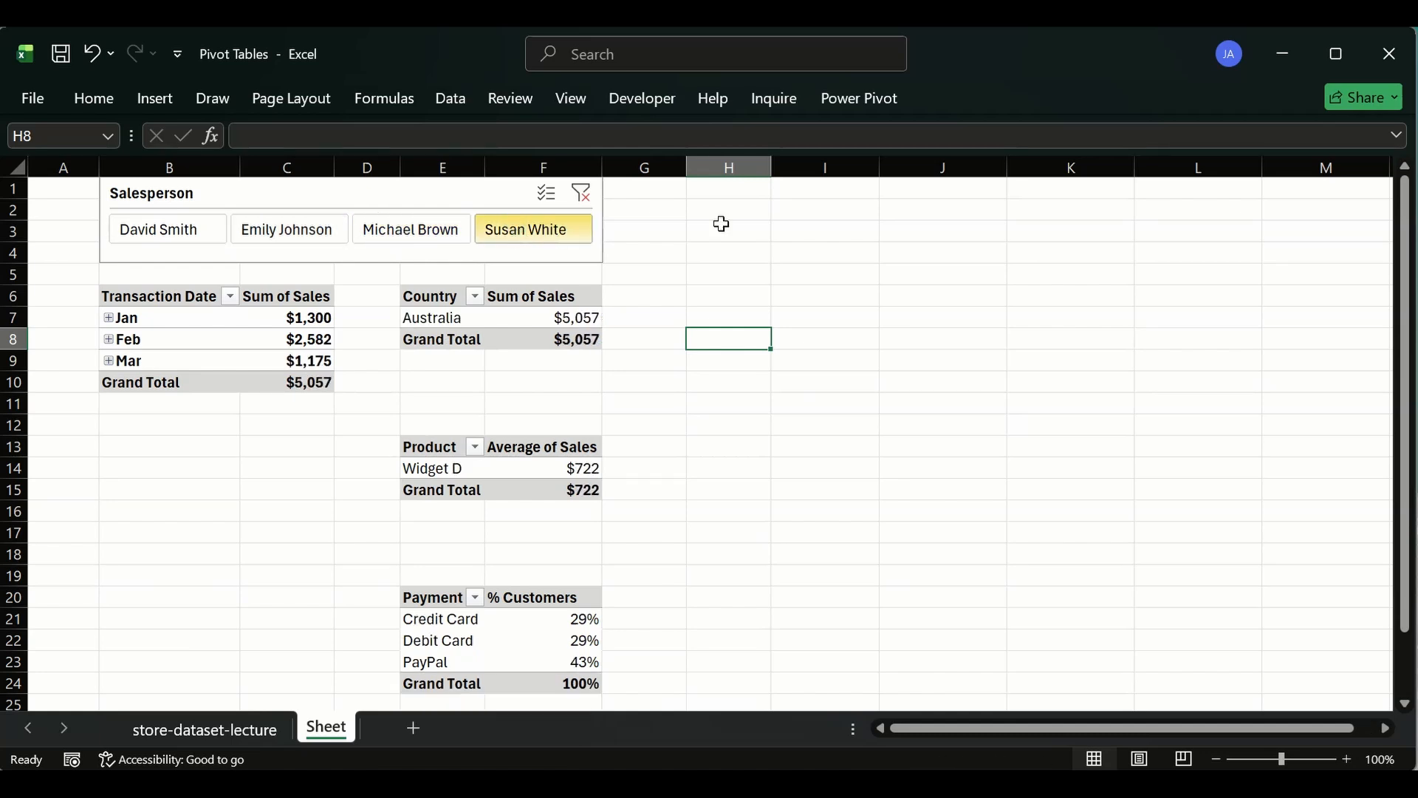
pyautogui.click(581, 192)
pyautogui.click(780, 274)
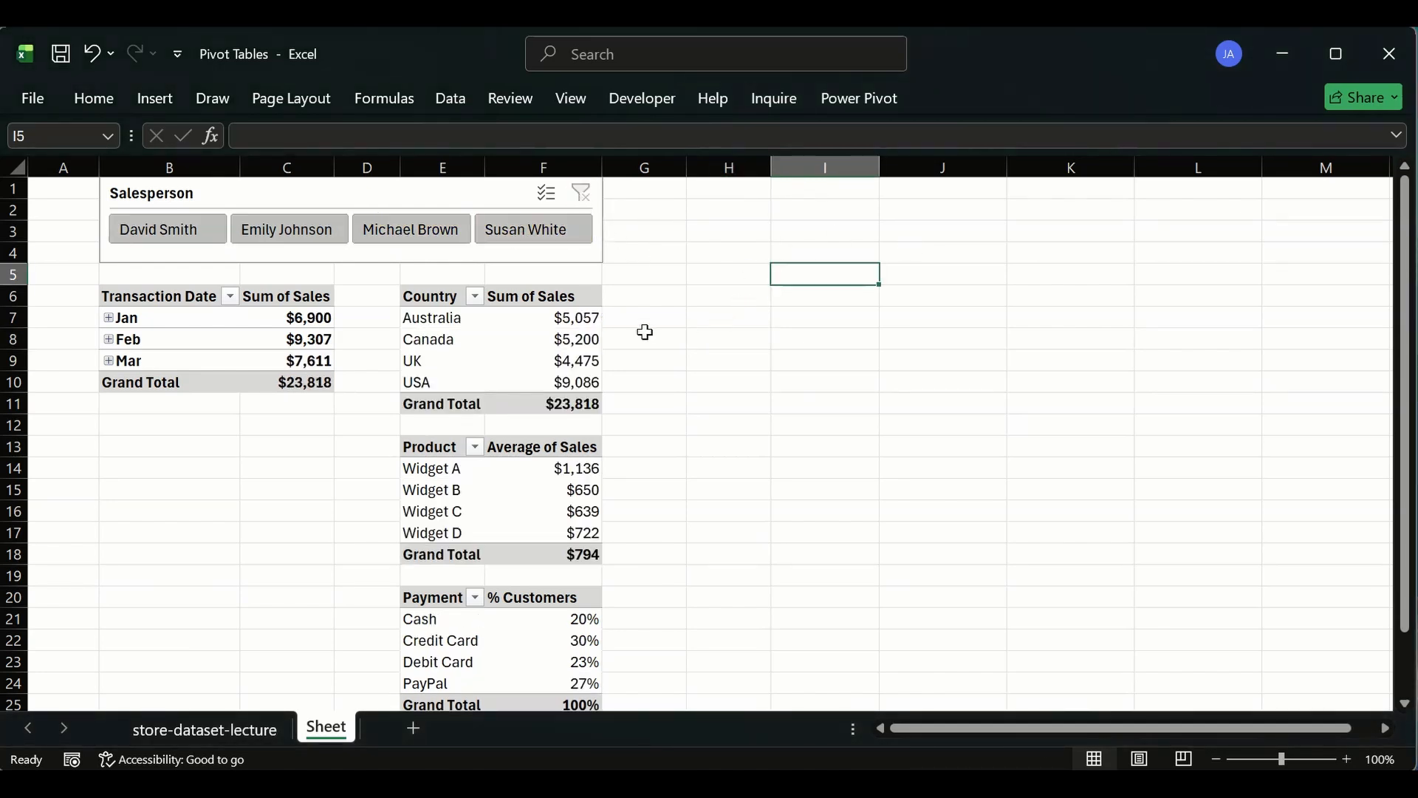
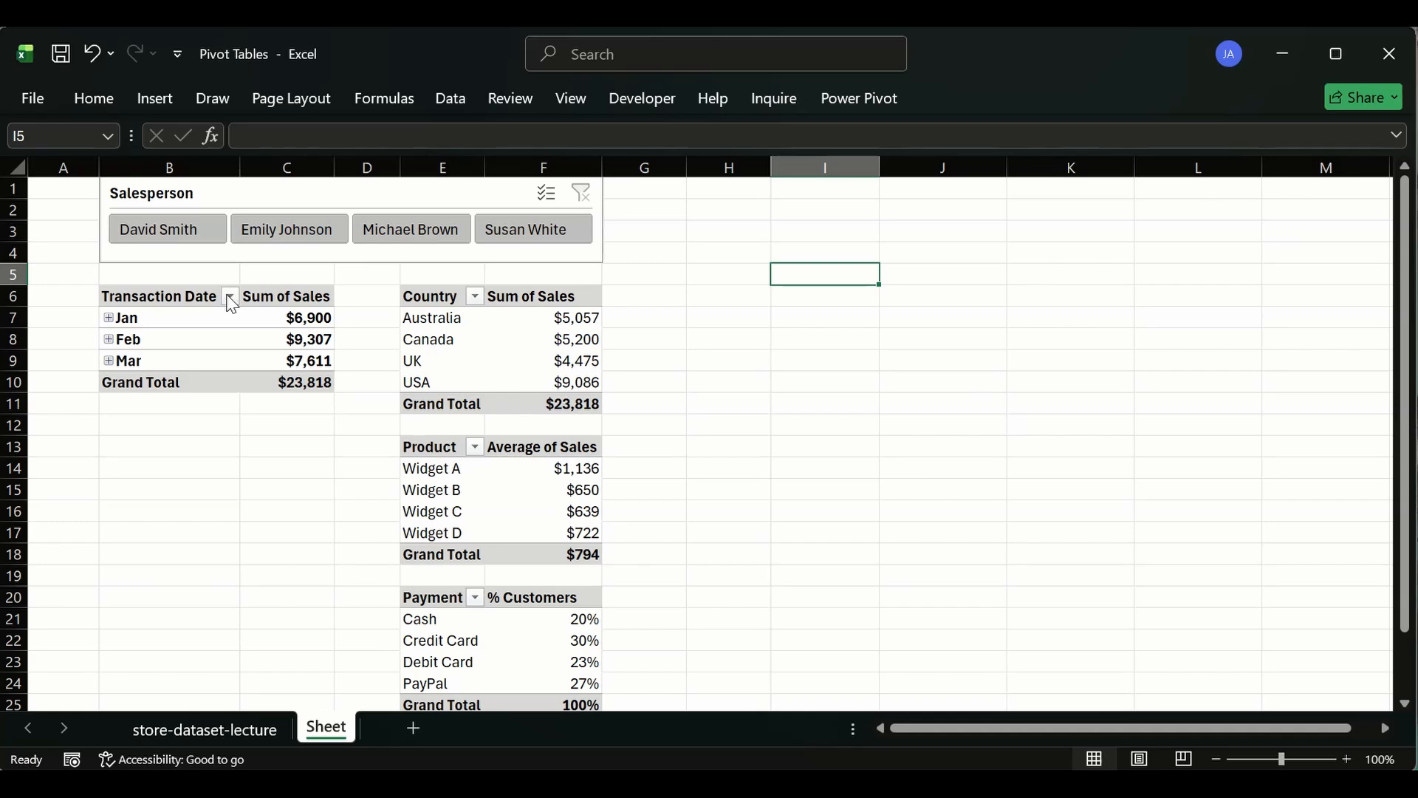
# - On the store-dataset-lecture data sheet, delete the Quantity3 column from the sales table
pyautogui.click(234, 729)
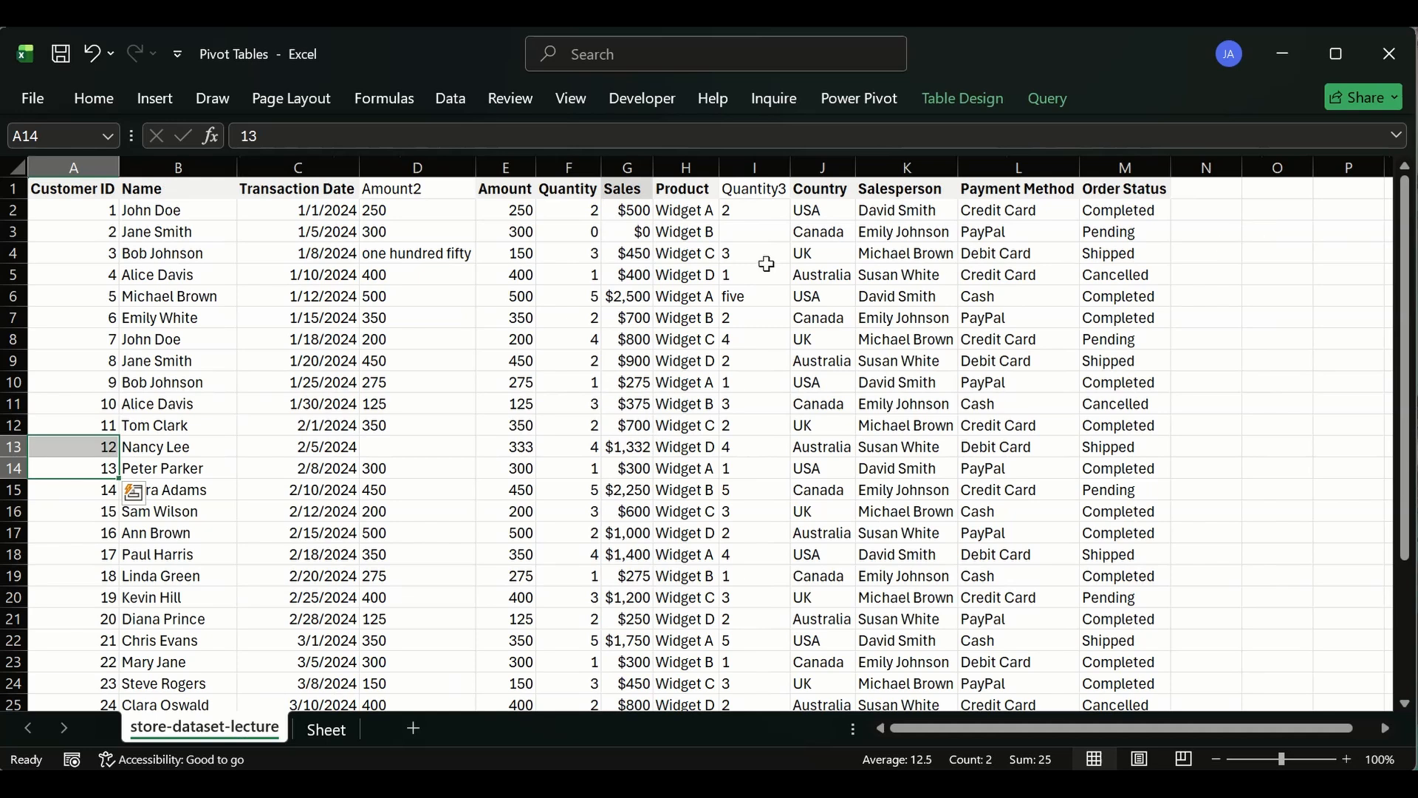
pyautogui.moveTo(634, 212); pyautogui.dragTo(628, 402)
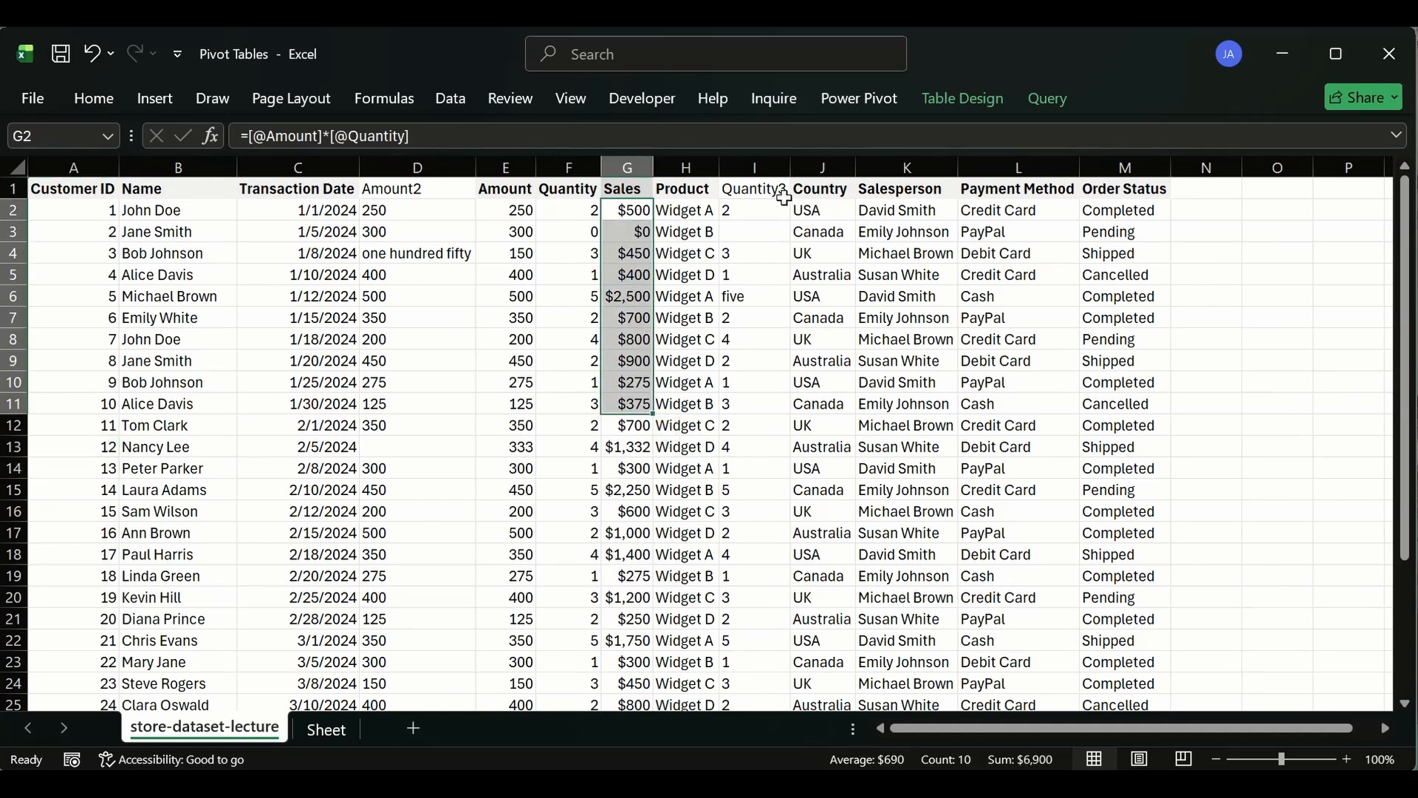
pyautogui.click(769, 194)
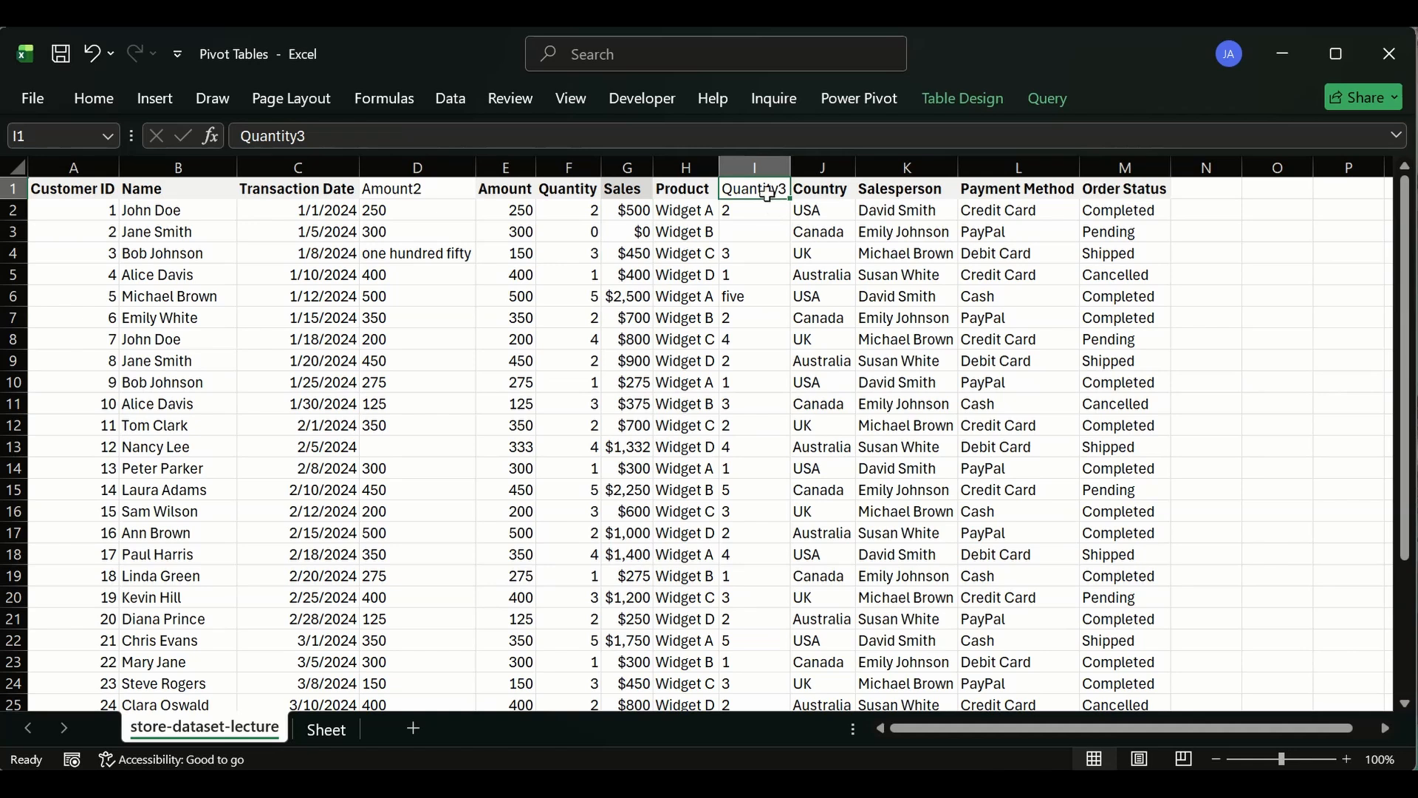
pyautogui.click(593, 233)
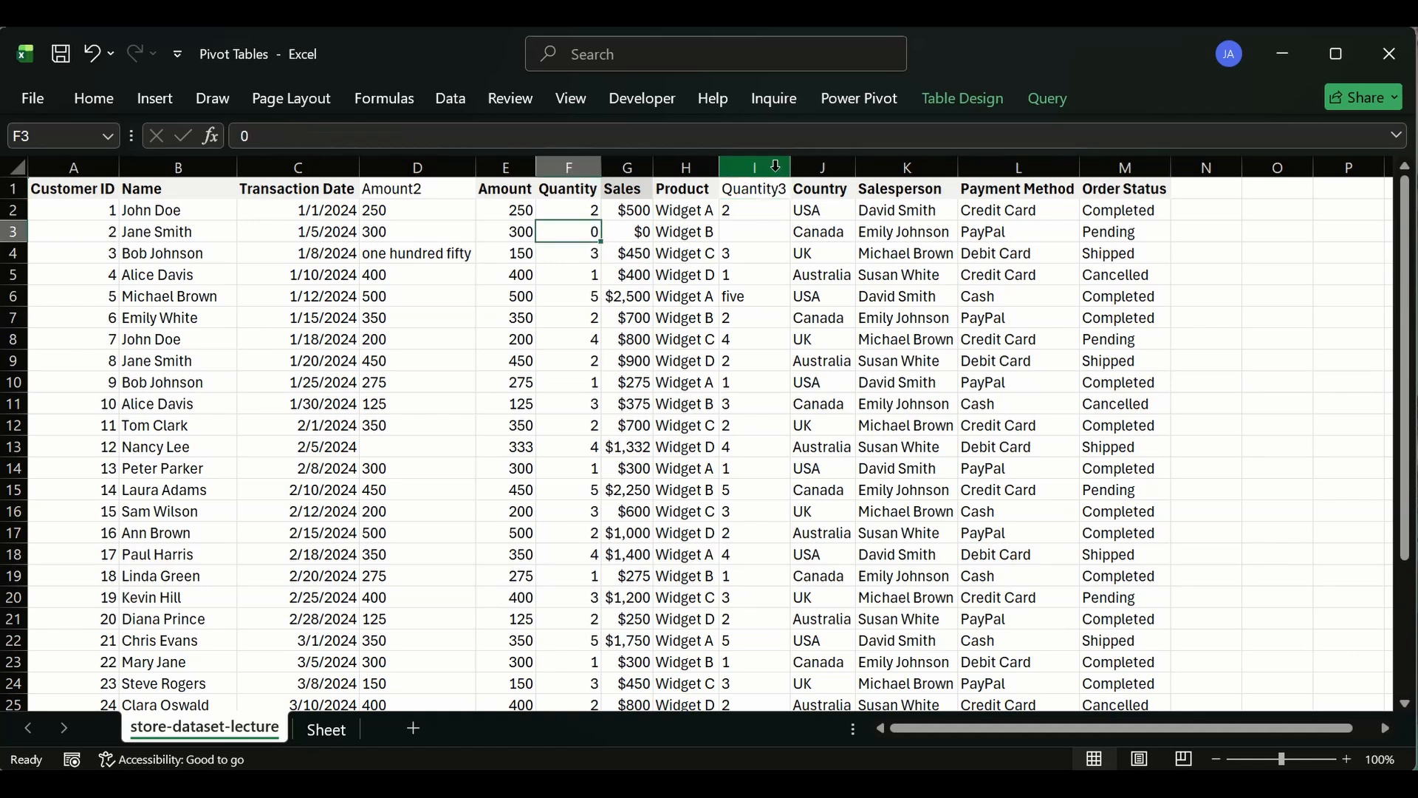
pyautogui.click(777, 164)
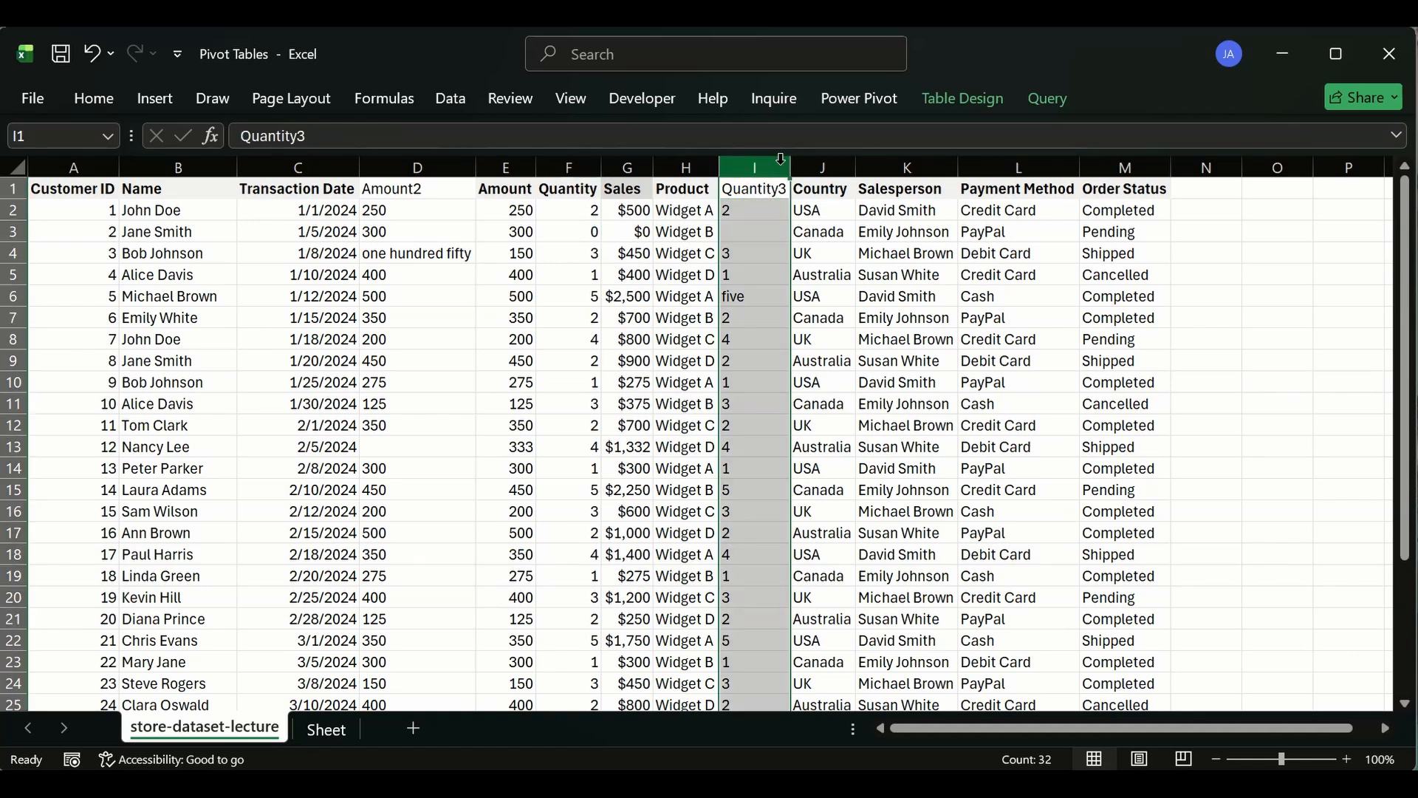
pyautogui.hotkey('ctrl', '-')
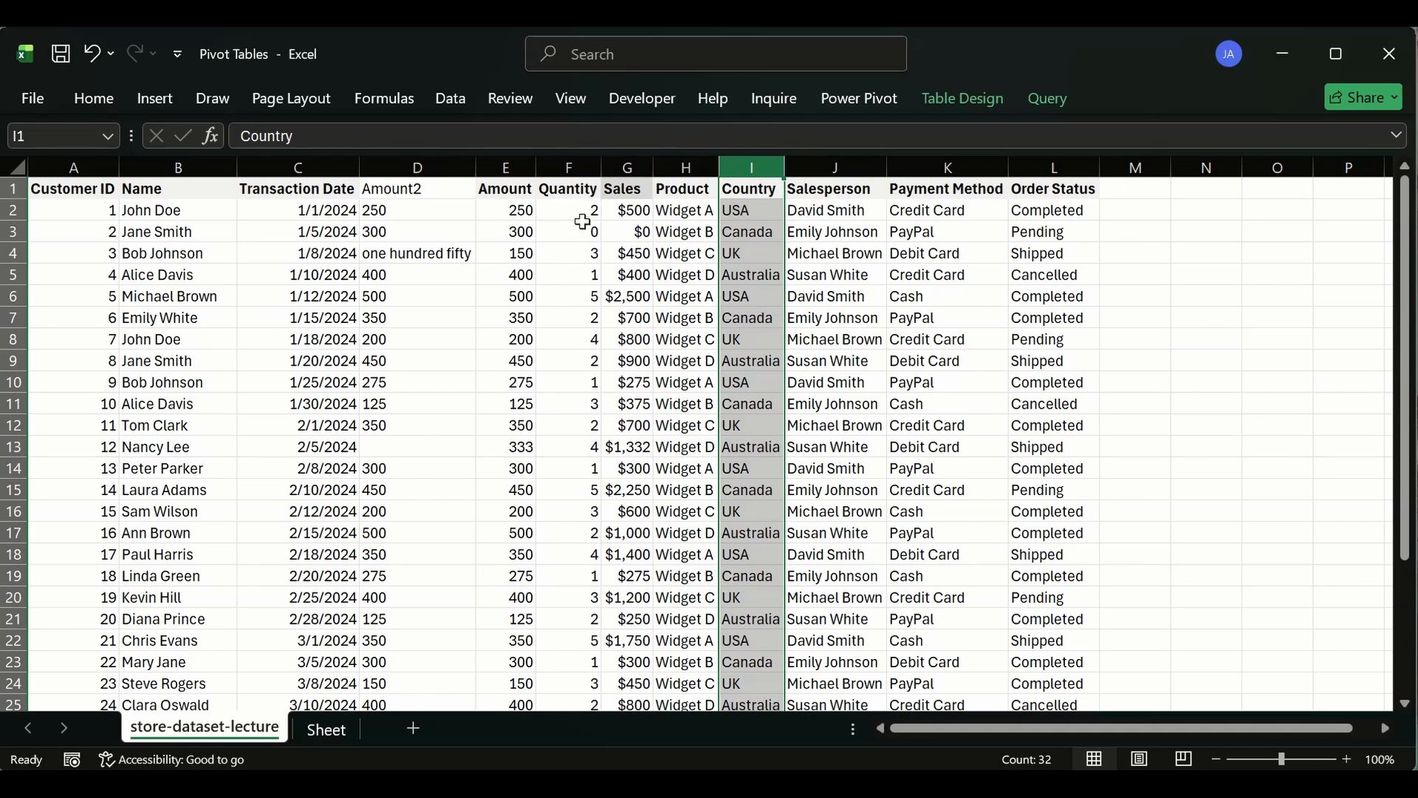
# - Delete the Amount2 column from the sales table
pyautogui.click(589, 195)
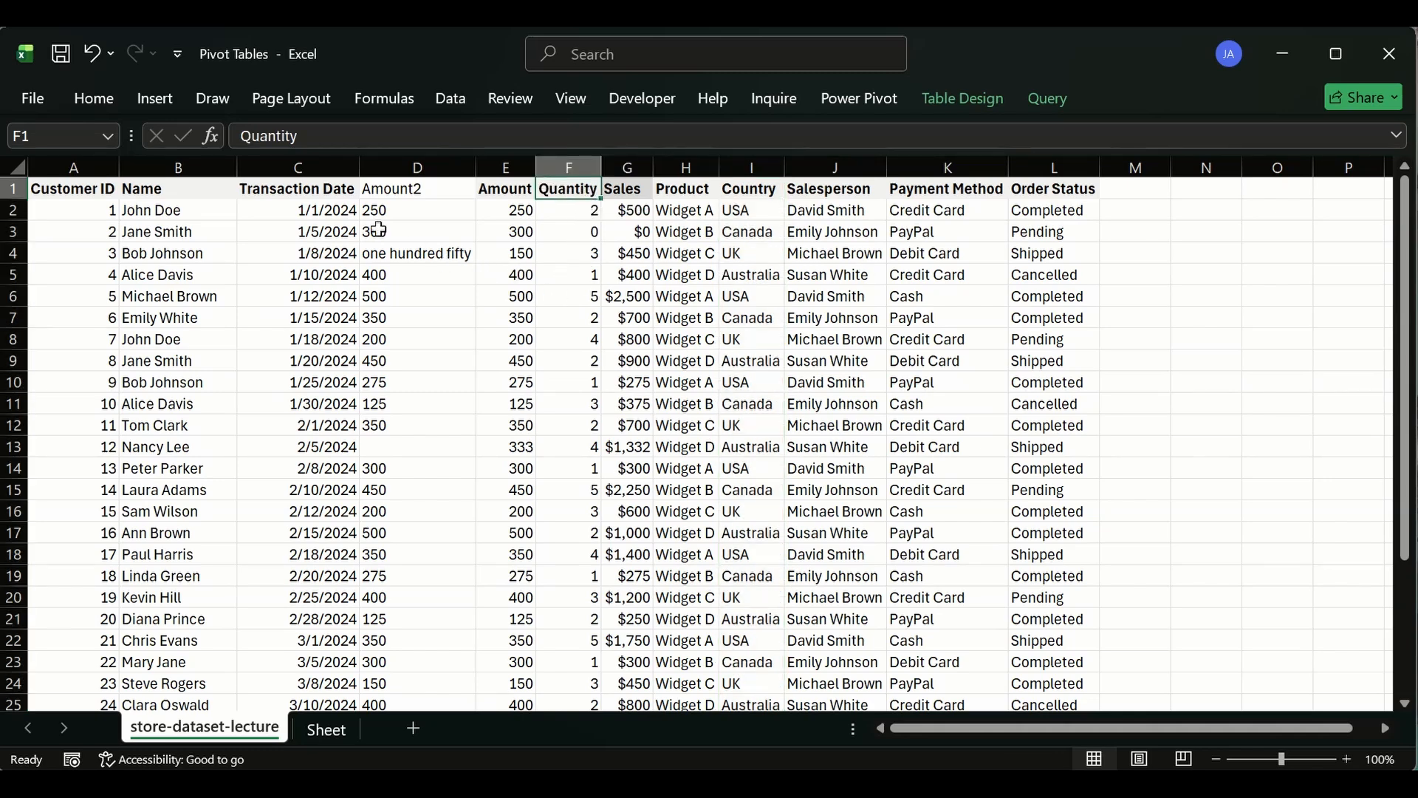
pyautogui.click(420, 169)
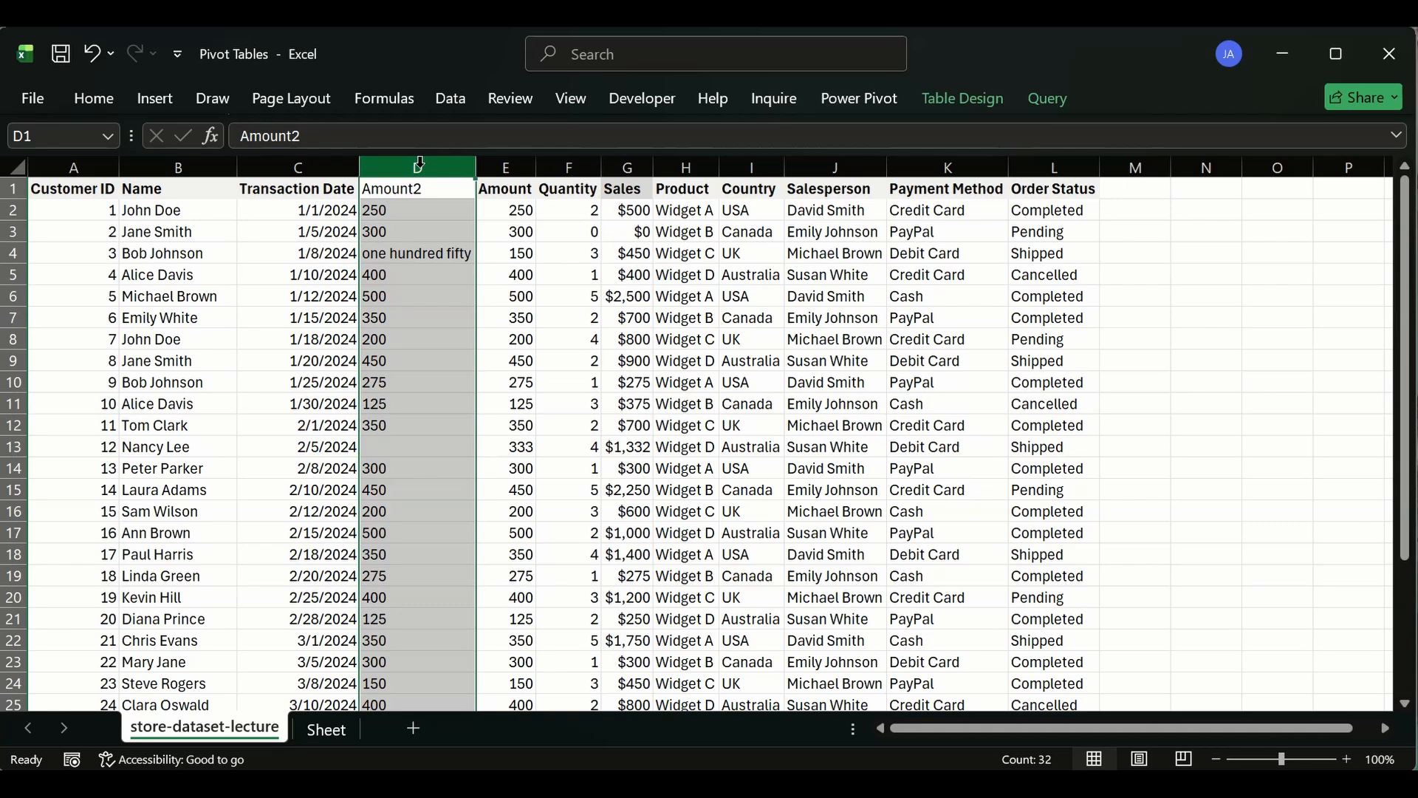
pyautogui.hotkey('ctrl', '-')
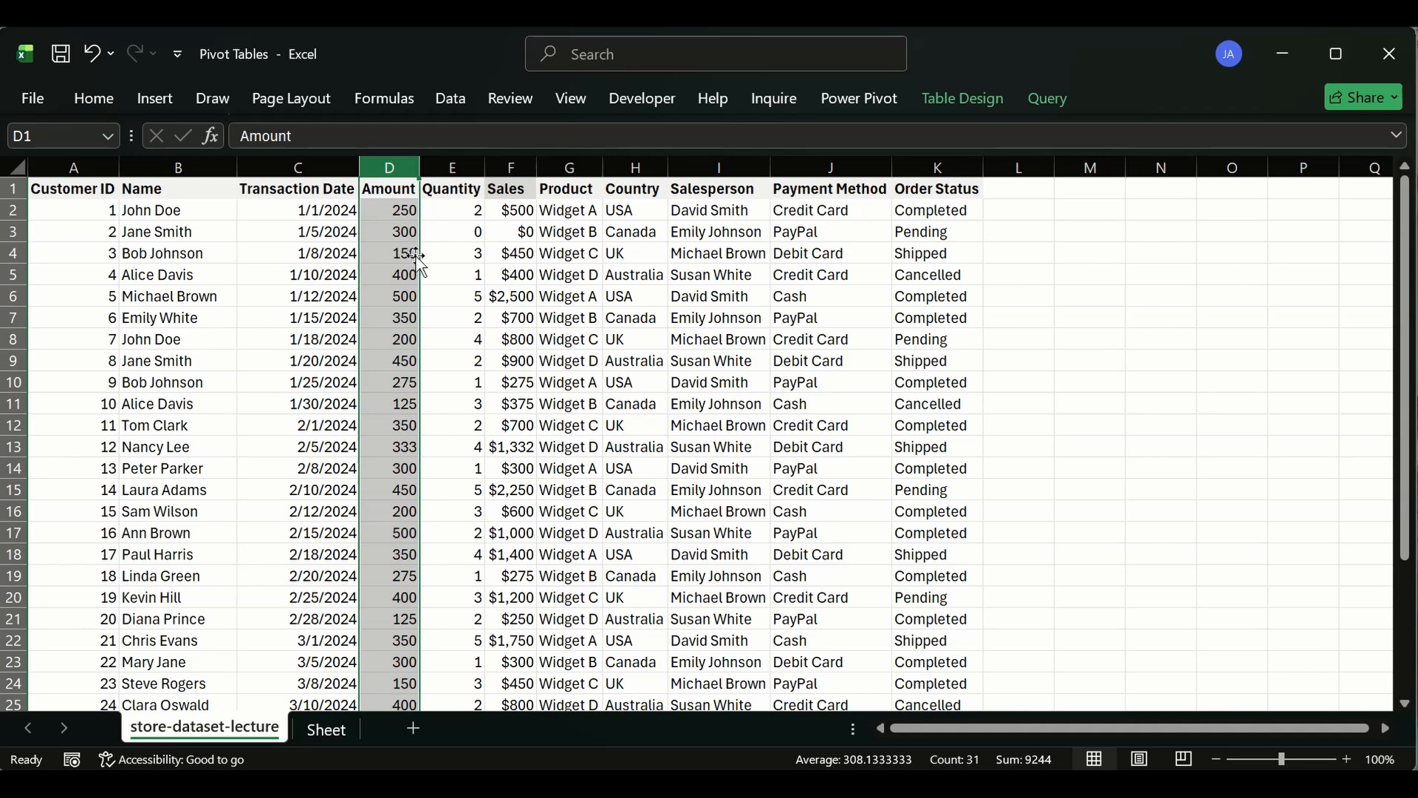
# - Move the stray Amount, Quantity and Sales values from row 32 up into Sherlock Holmes's row 31
pyautogui.click(1064, 340)
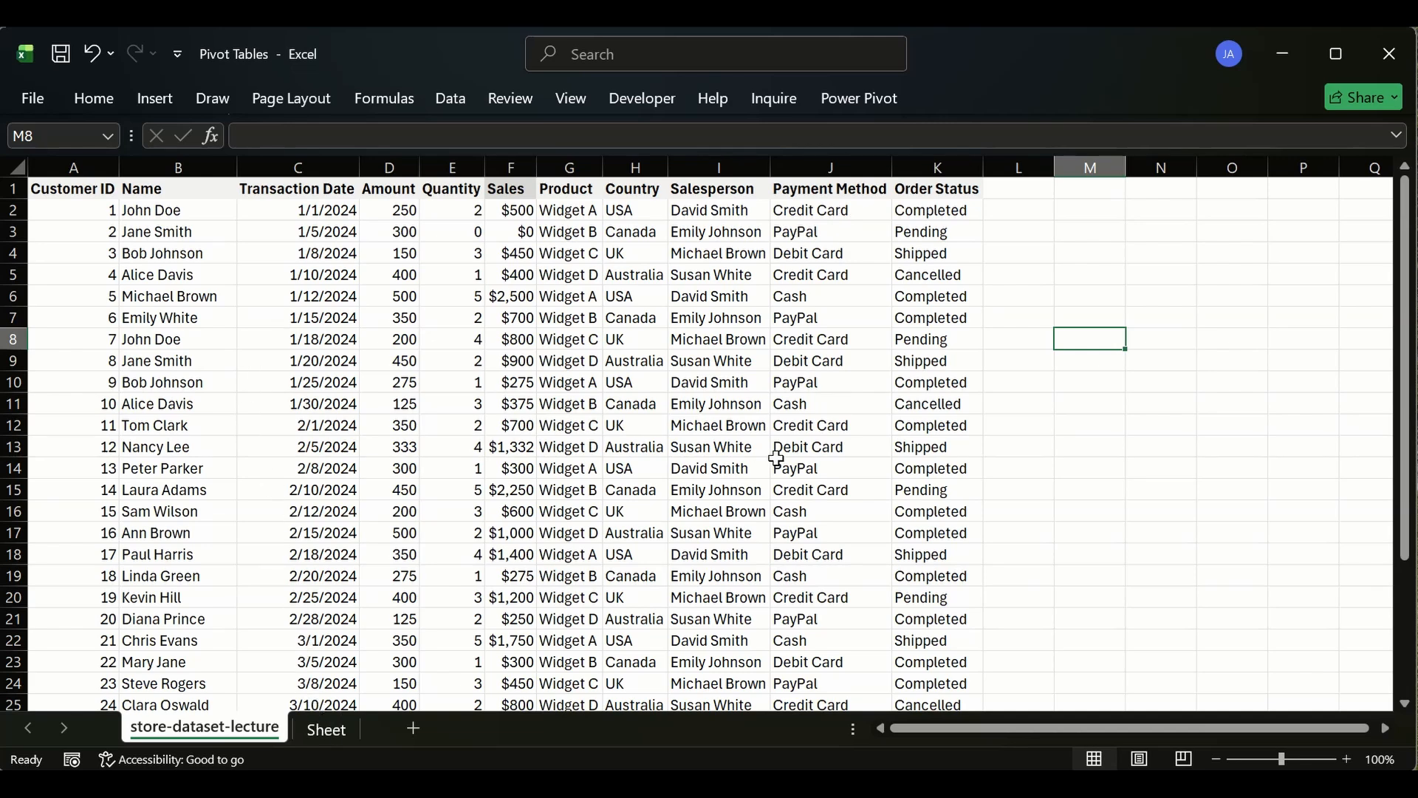
pyautogui.scroll(-6, 760, 451)
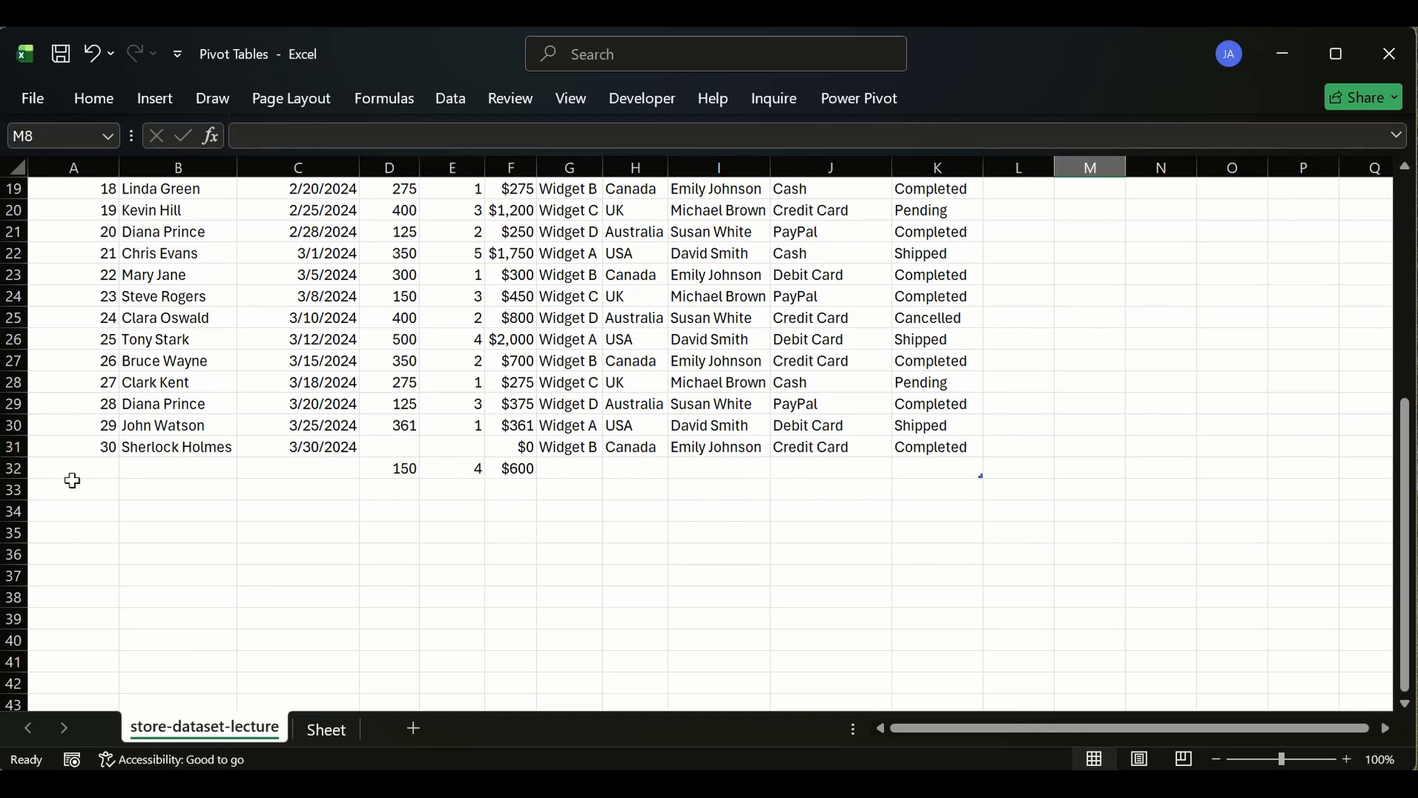
pyautogui.click(13, 469)
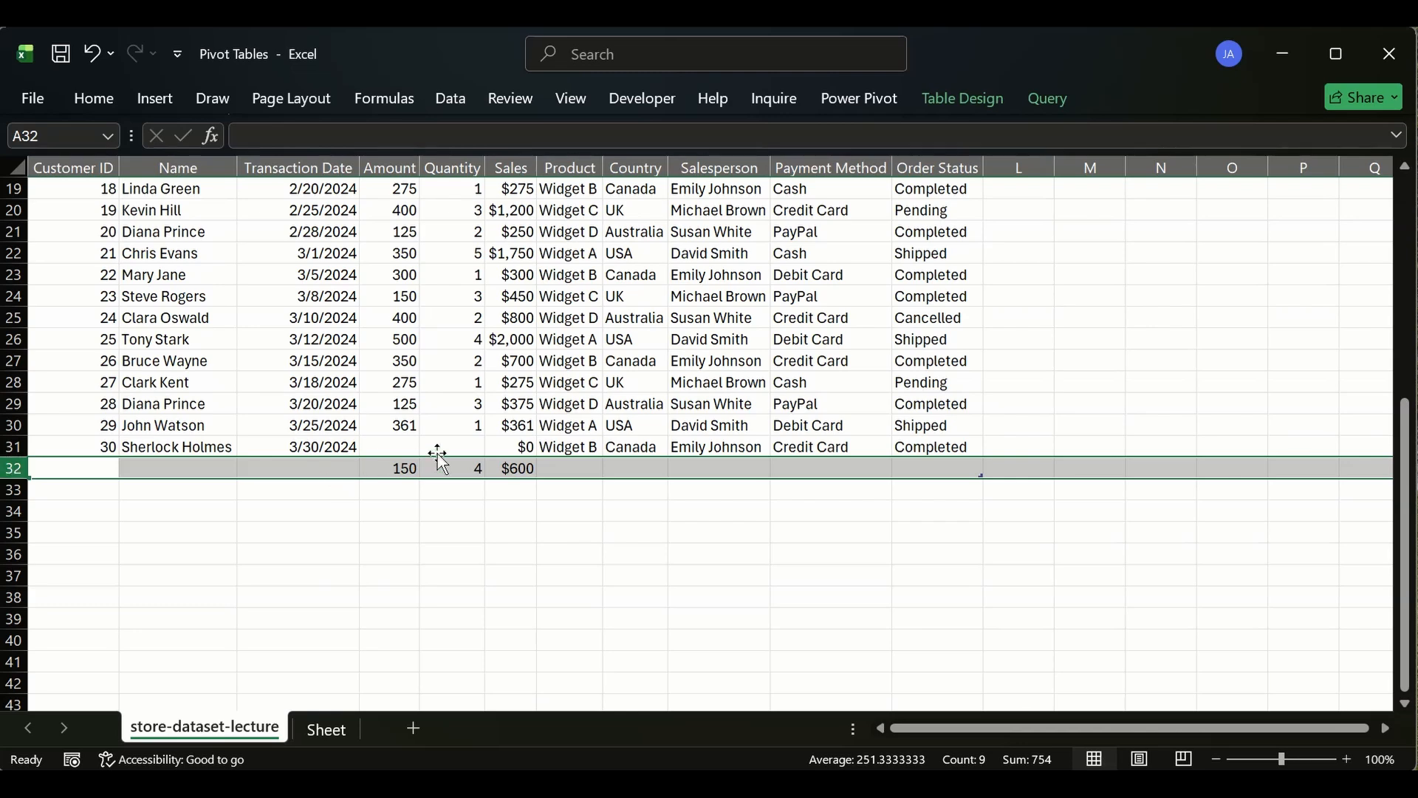
pyautogui.click(398, 450)
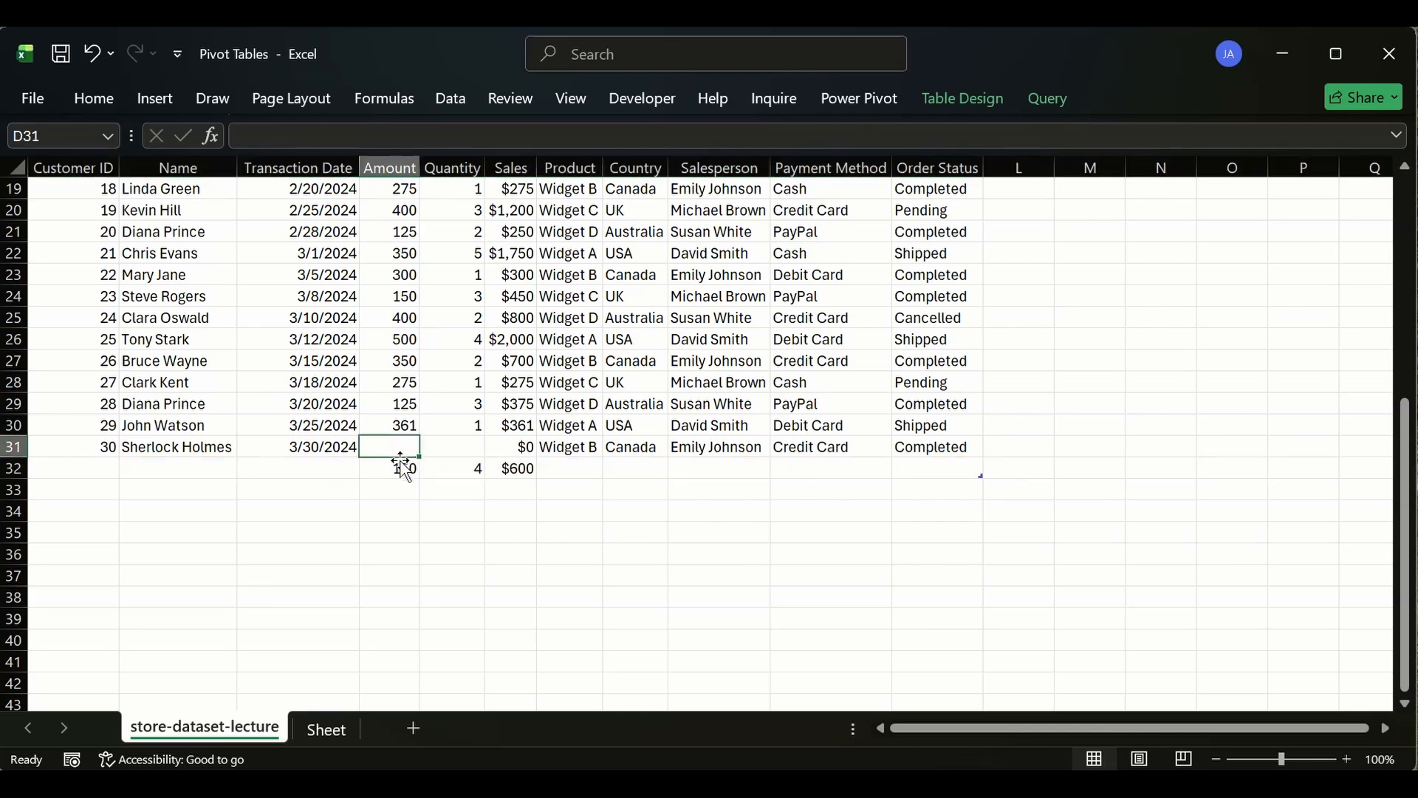
pyautogui.click(403, 467)
pyautogui.click(470, 468)
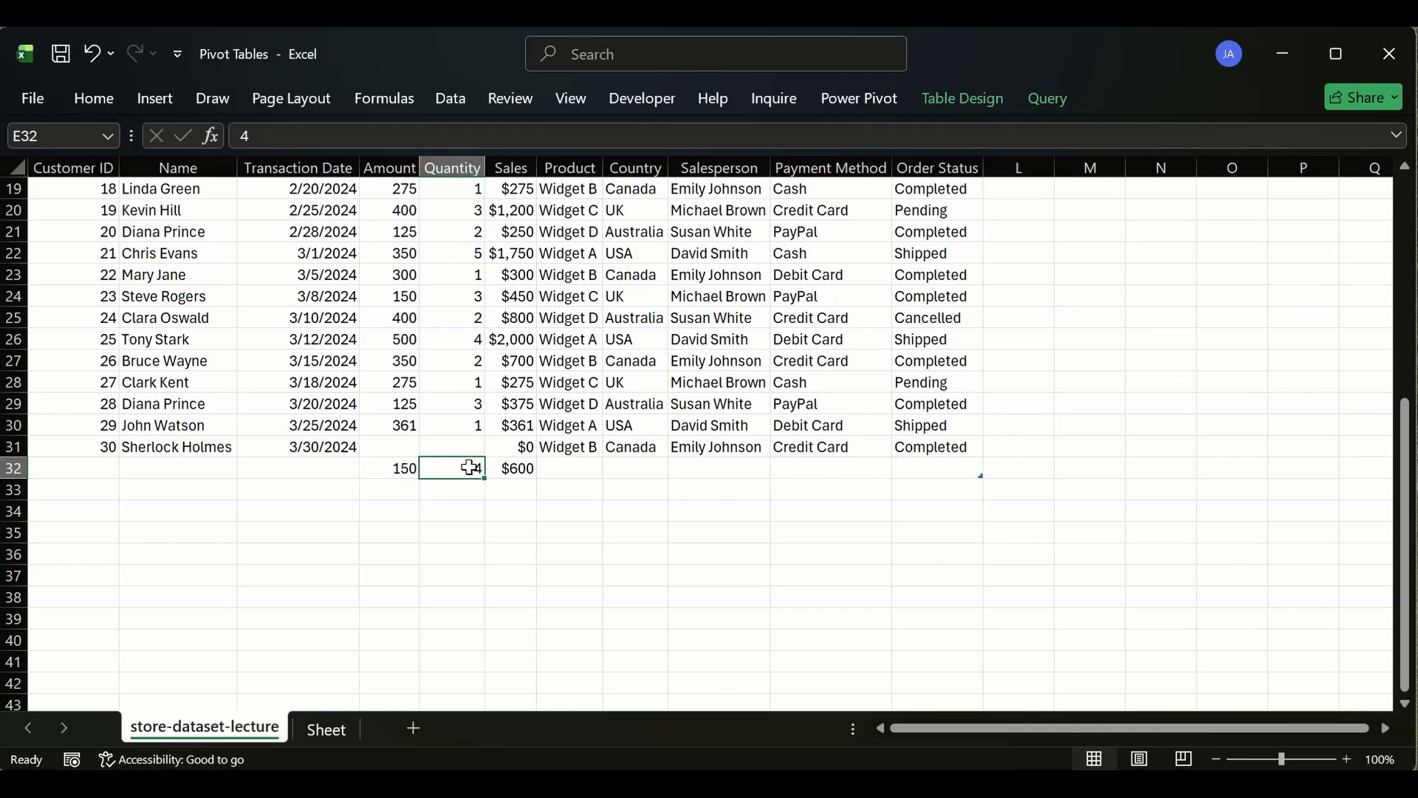
pyautogui.click(531, 448)
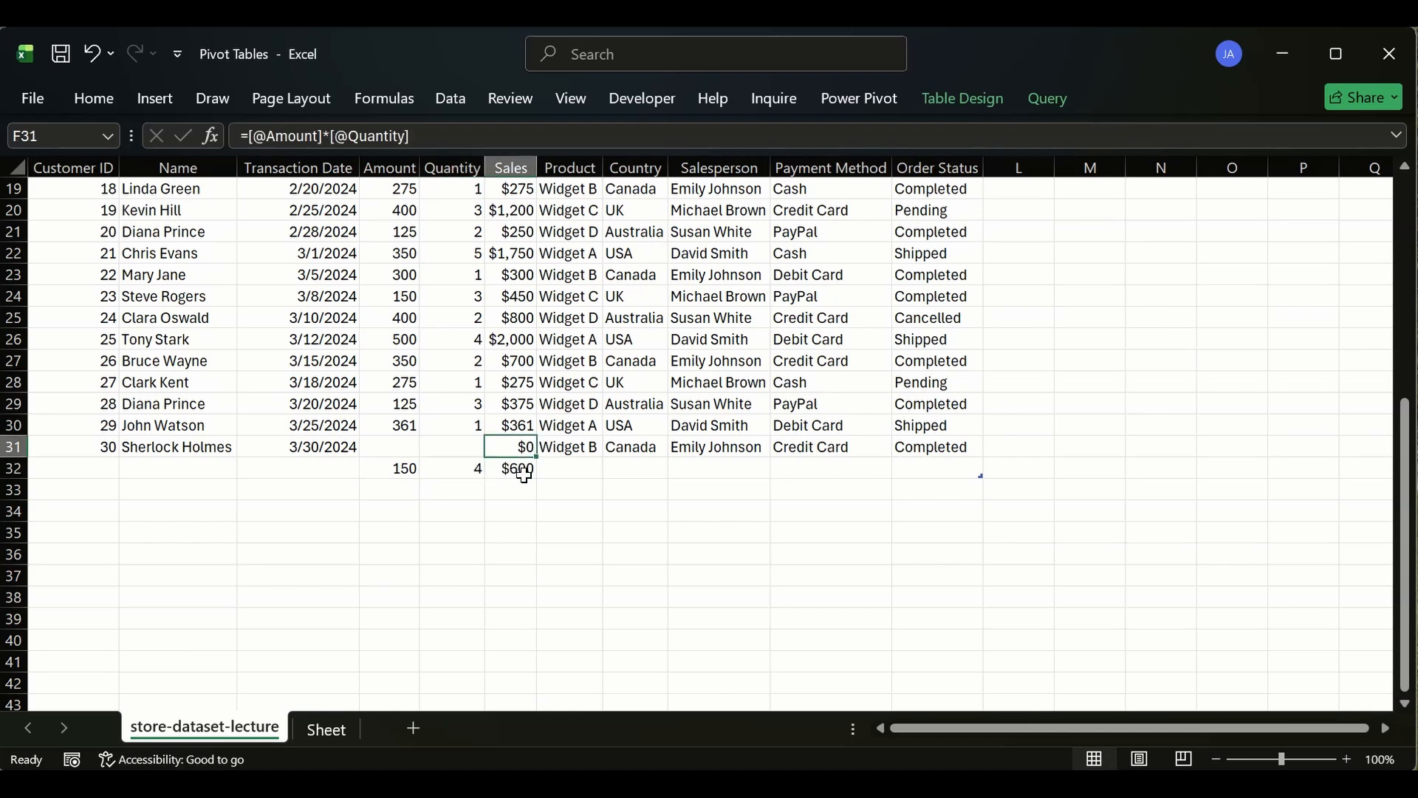
pyautogui.click(508, 470)
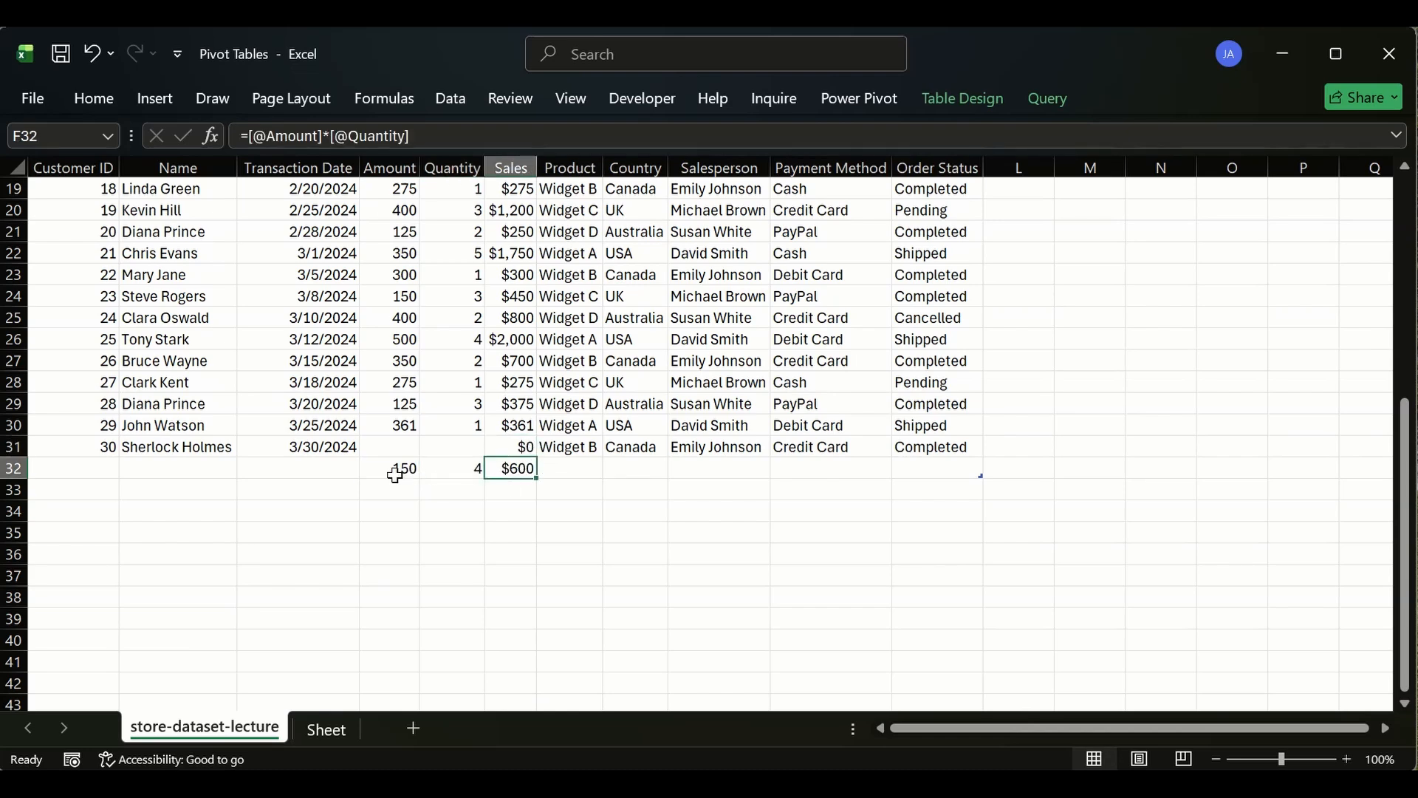
pyautogui.scroll(6, 462, 339)
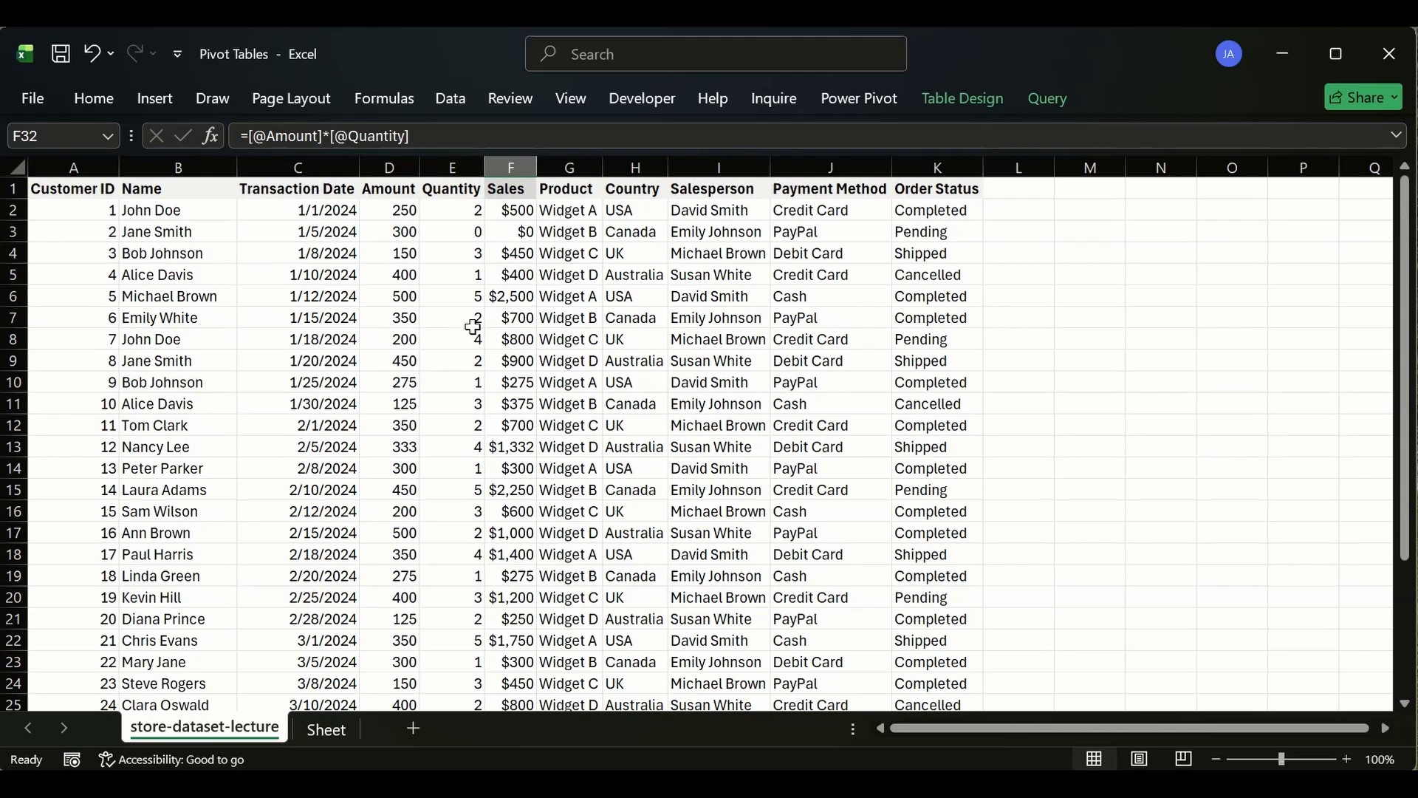
pyautogui.scroll(-4, 505, 275)
pyautogui.scroll(-2, 505, 275)
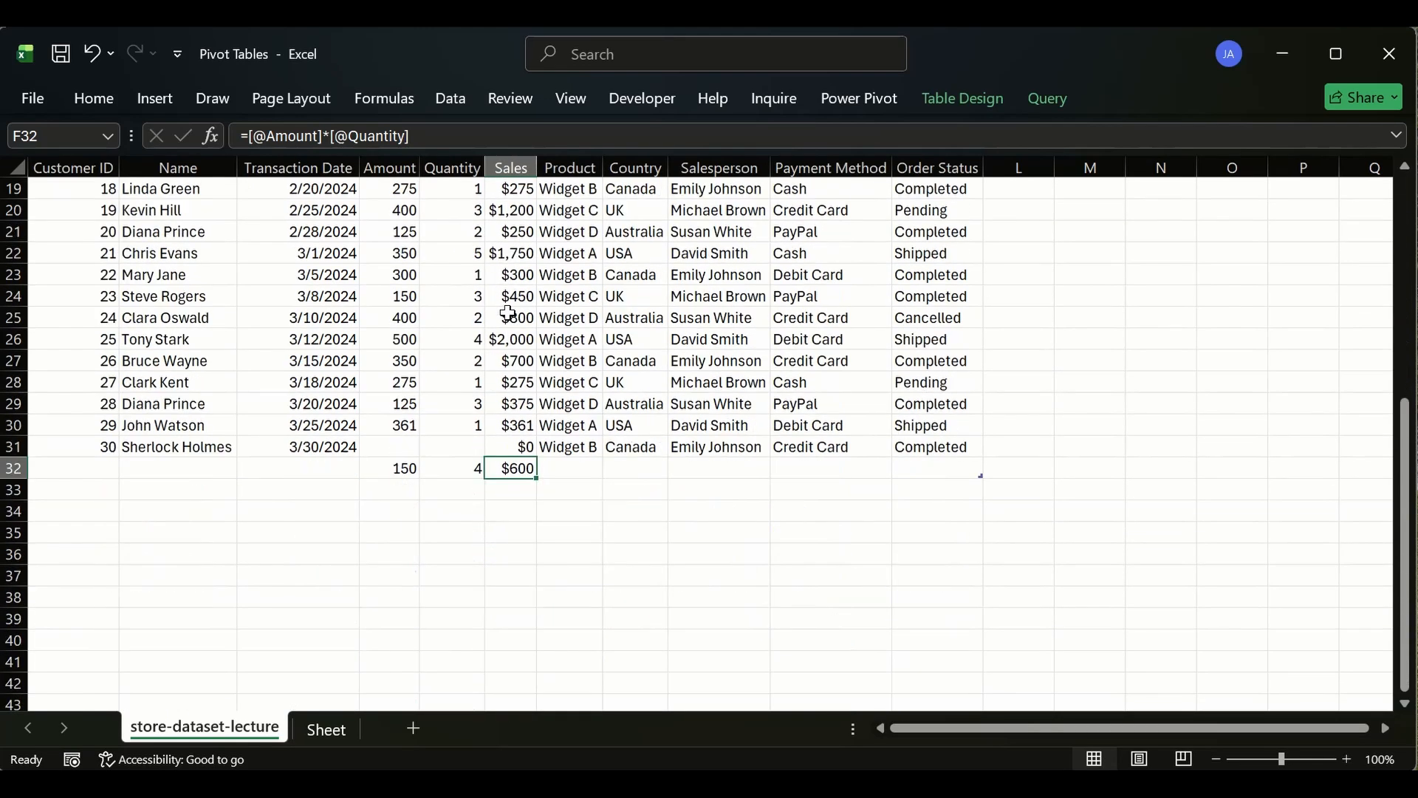
pyautogui.moveTo(508, 468); pyautogui.dragTo(431, 452)
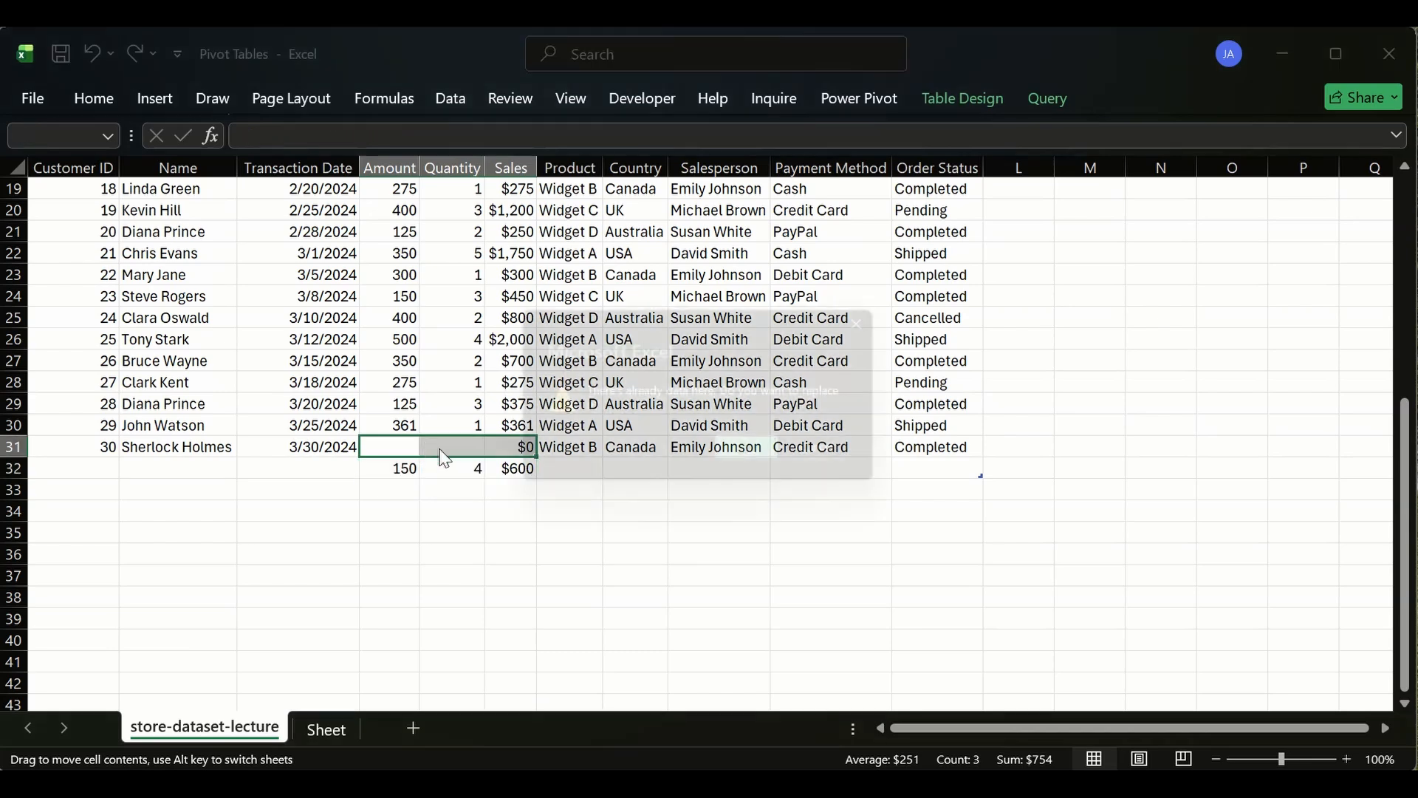
pyautogui.click(760, 459)
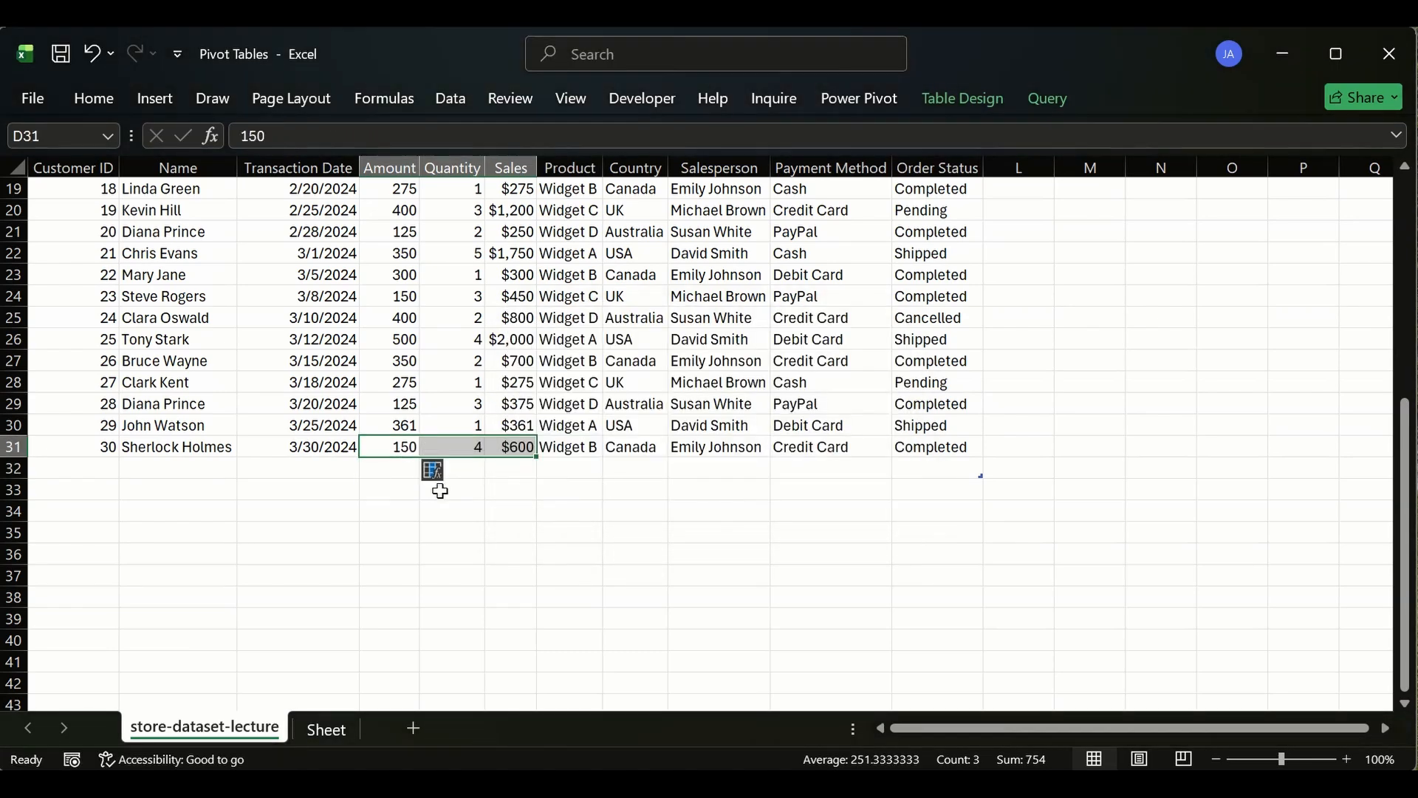
pyautogui.click(498, 489)
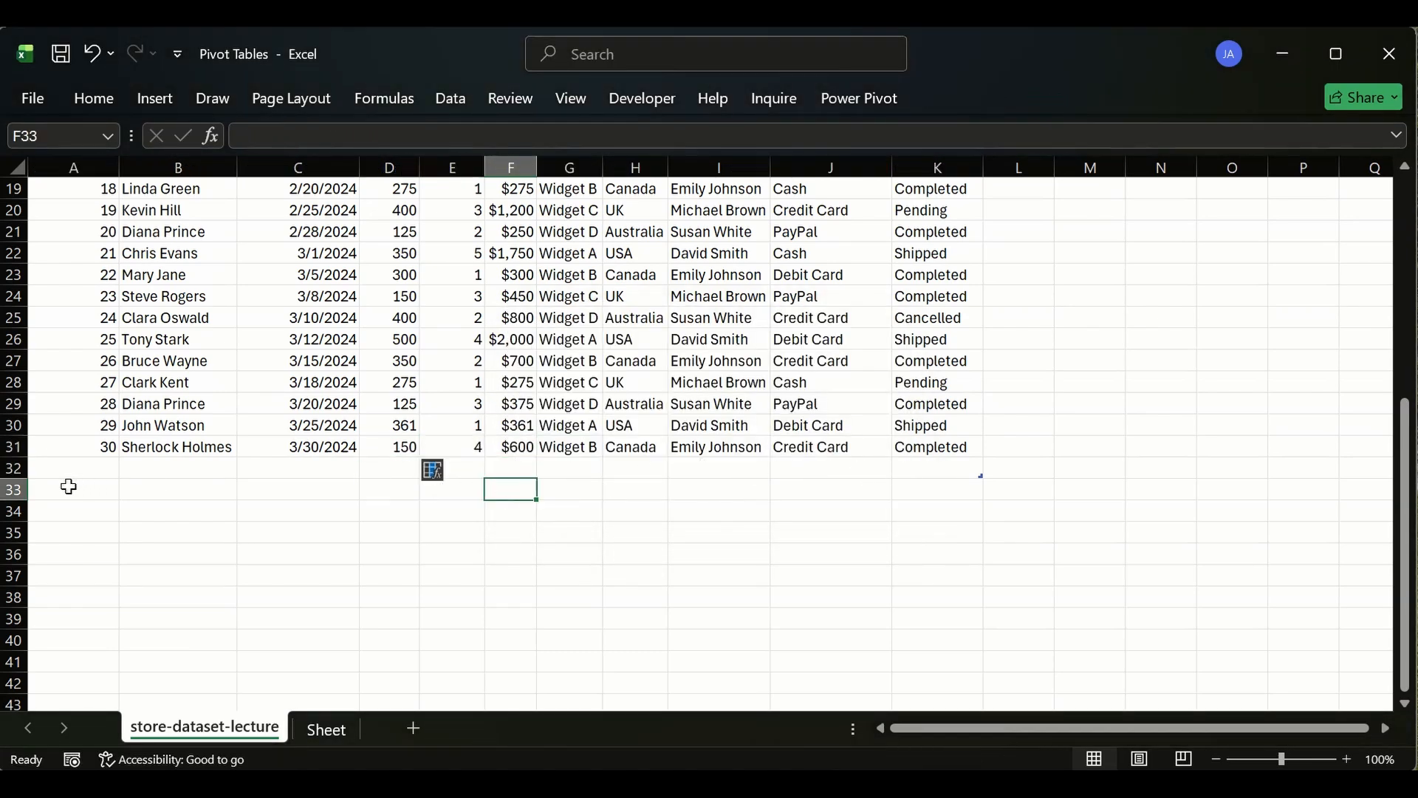
# - Remove the now-empty row 32 from the end of the sales table
pyautogui.click(6, 466)
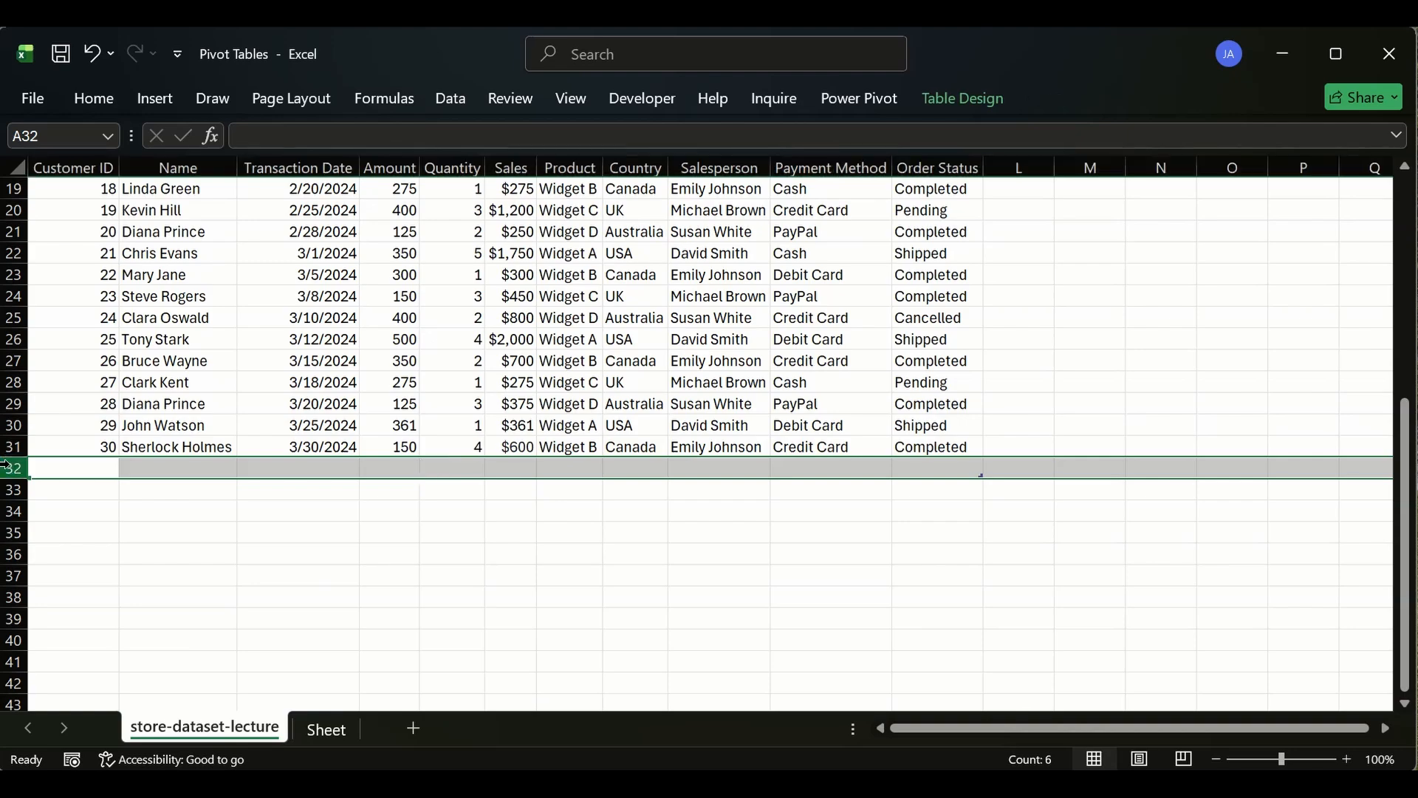
pyautogui.click(179, 540)
pyautogui.scroll(6, 325, 488)
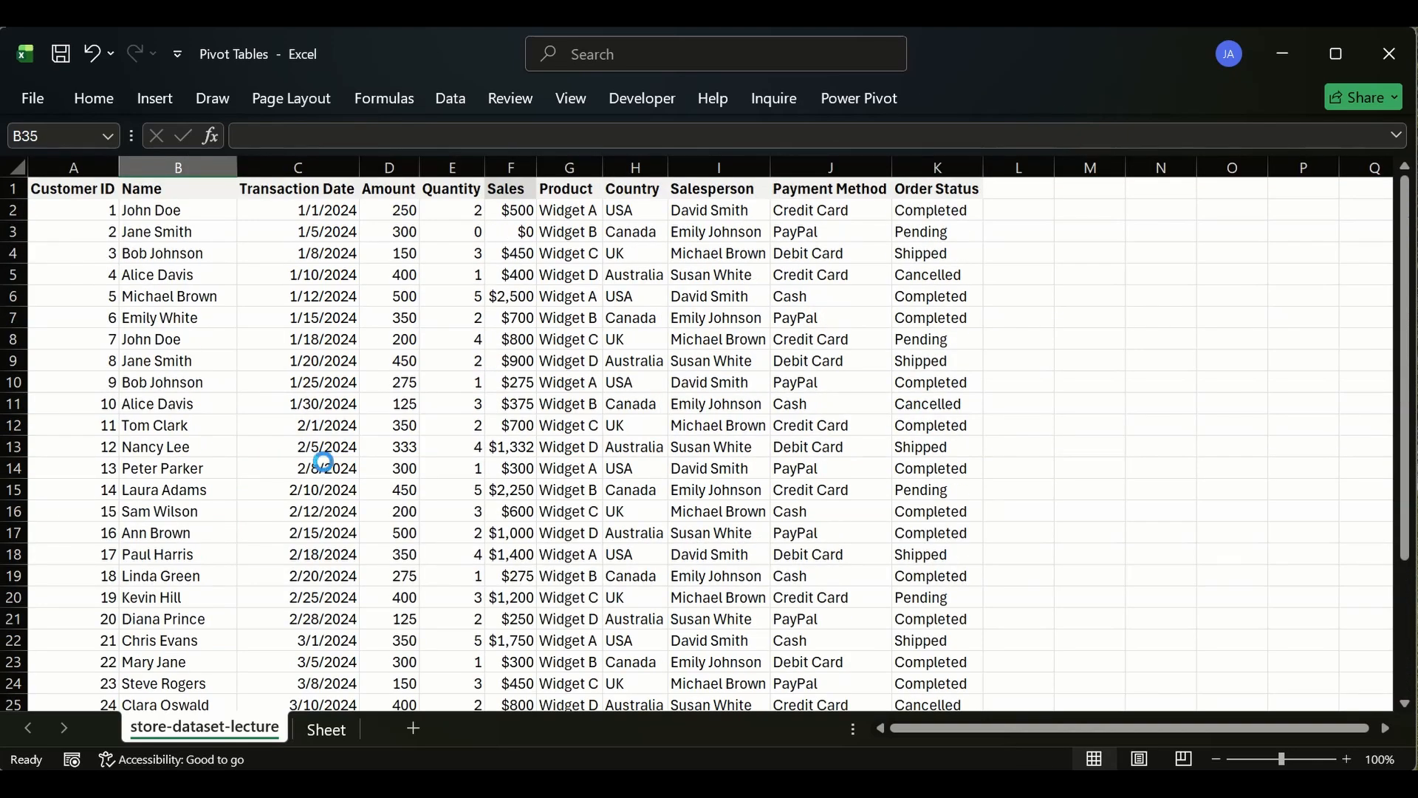
pyautogui.scroll(-7, 524, 384)
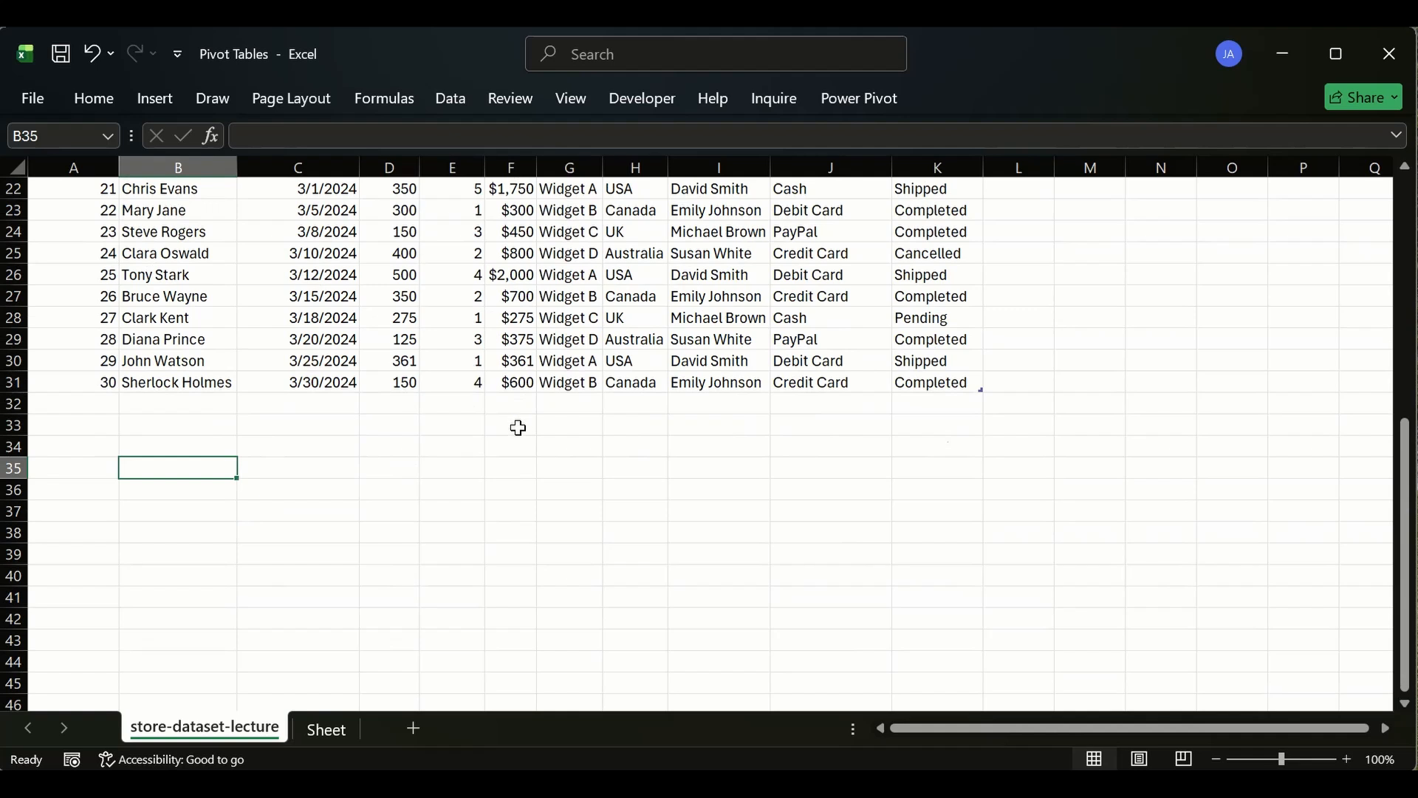
# - Enter =AVERAGE(sales_data[Sales]) in cell F33 to average the Sales column, then clear the cell
pyautogui.click(517, 425)
pyautogui.write('=sum')
pyautogui.press('Tab')
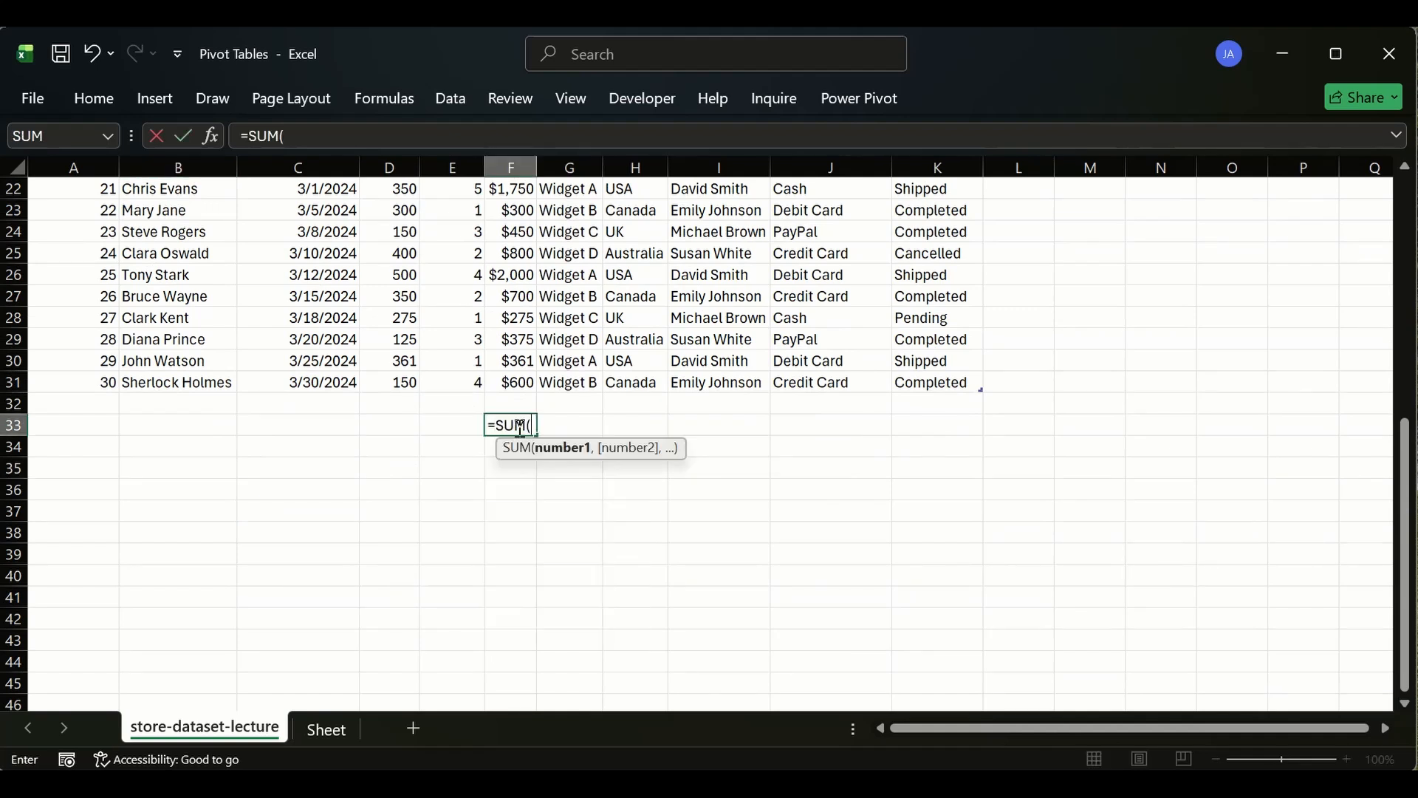
pyautogui.press('BackSpace')
pyautogui.press('BackSpace')
pyautogui.press('BackSpace')
pyautogui.press('BackSpace')
pyautogui.write('av')
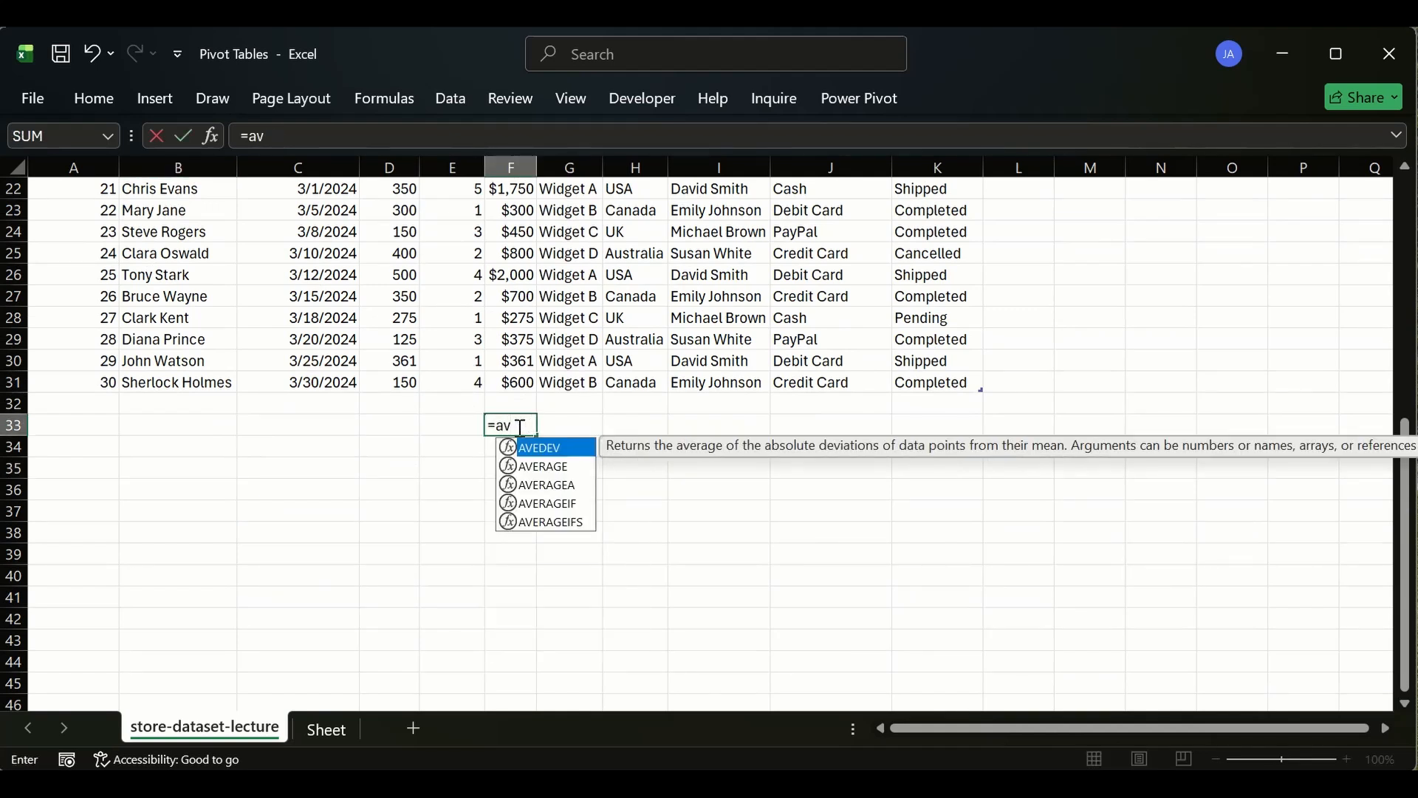
pyautogui.click(563, 465)
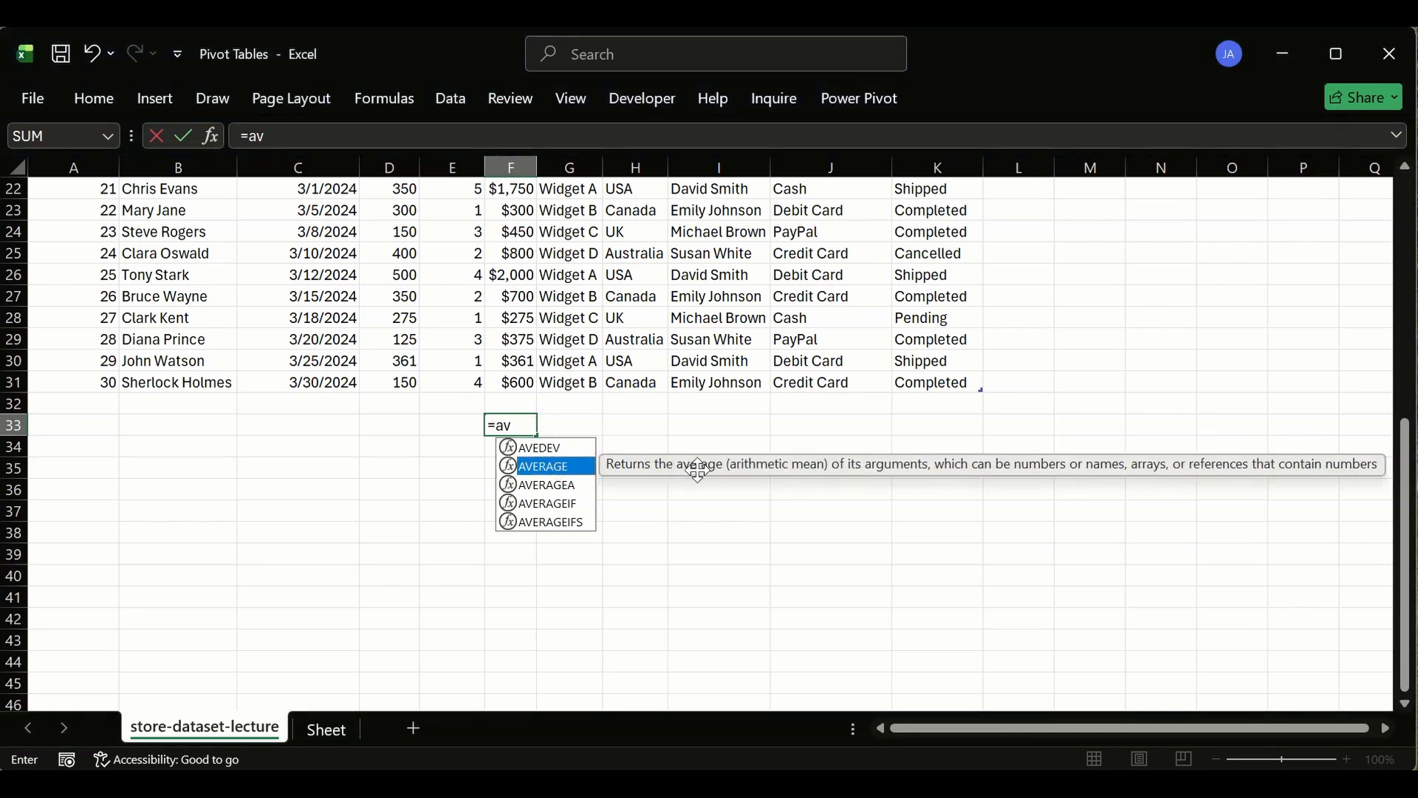
pyautogui.press('Tab')
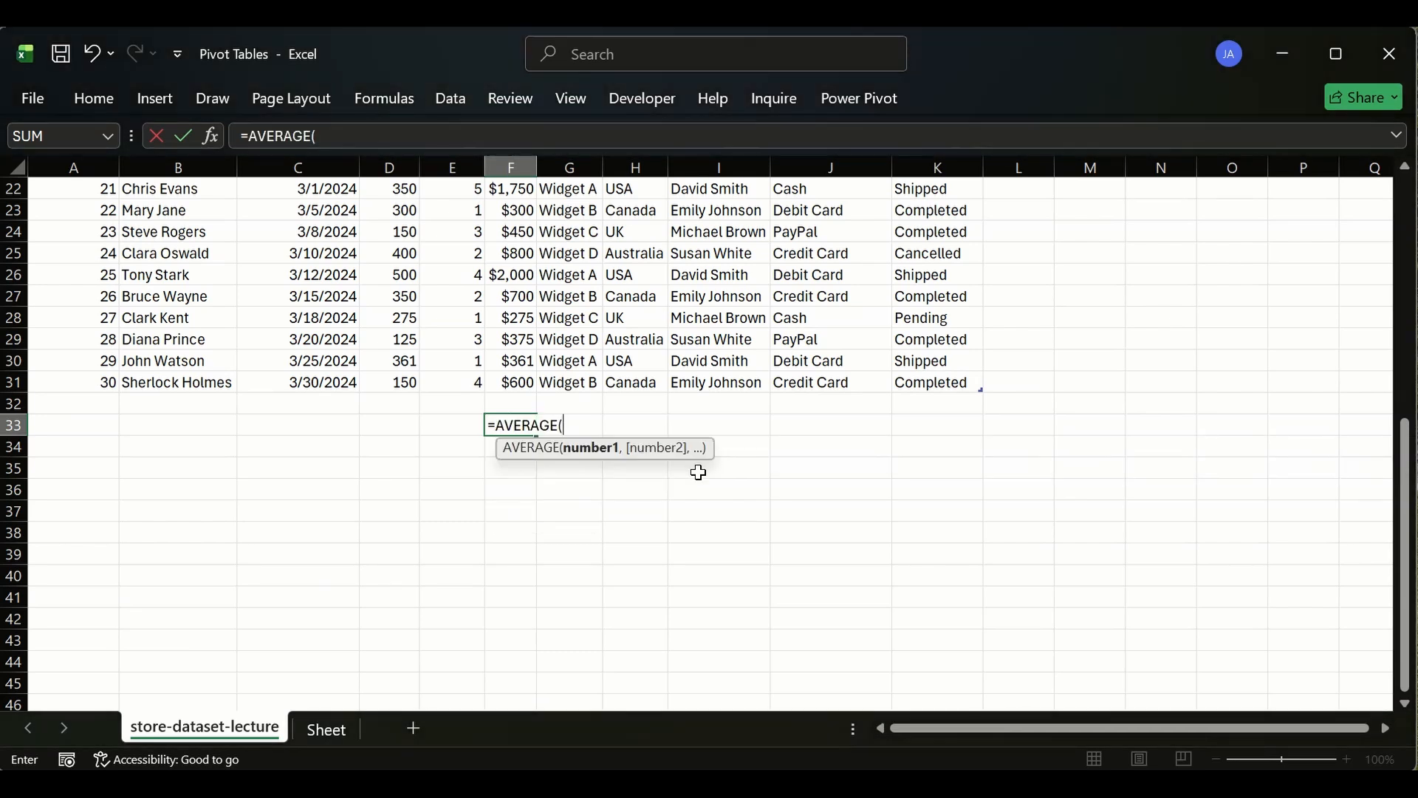
pyautogui.write('sale')
pyautogui.press('Tab')
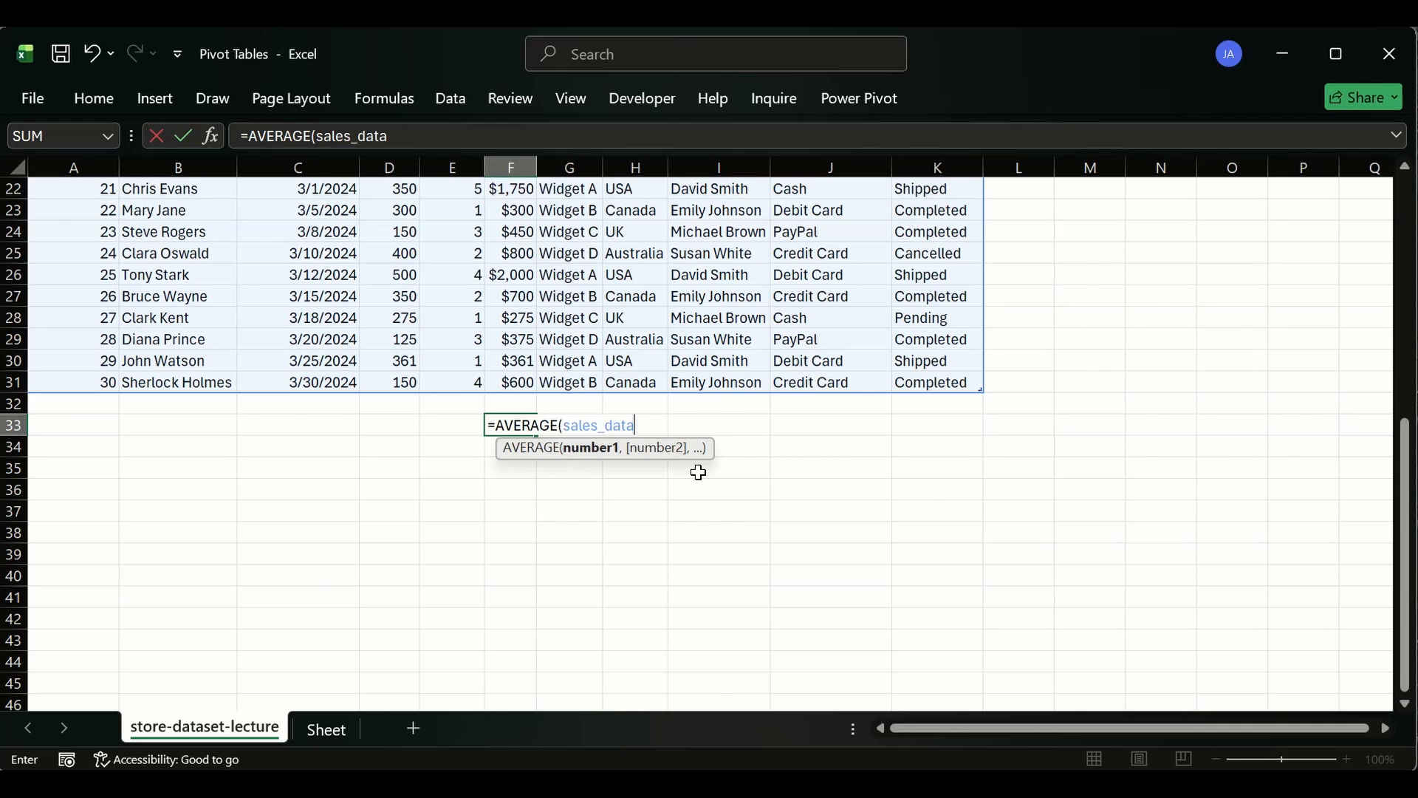
pyautogui.write('[')
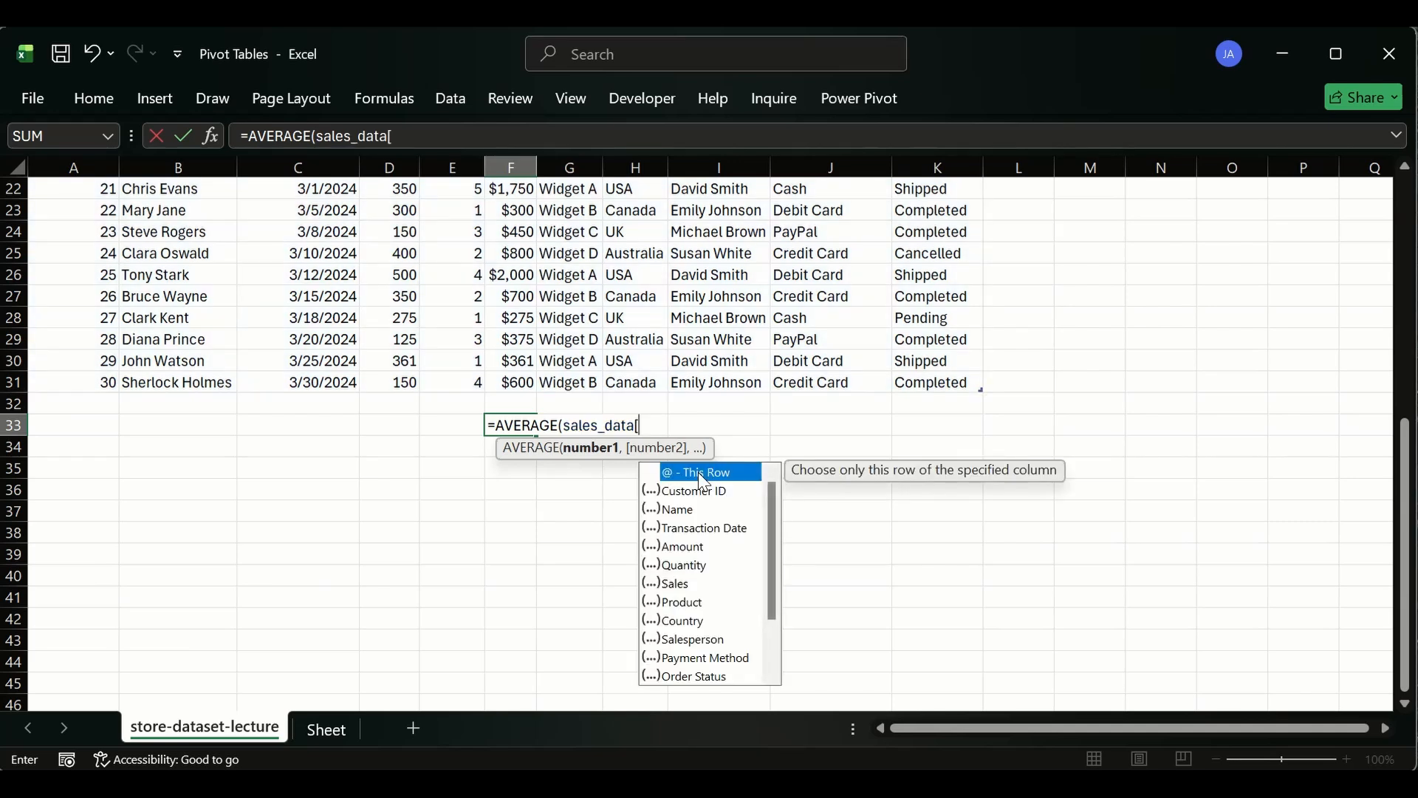
pyautogui.write('sa')
pyautogui.press('Tab')
pyautogui.press('Return')
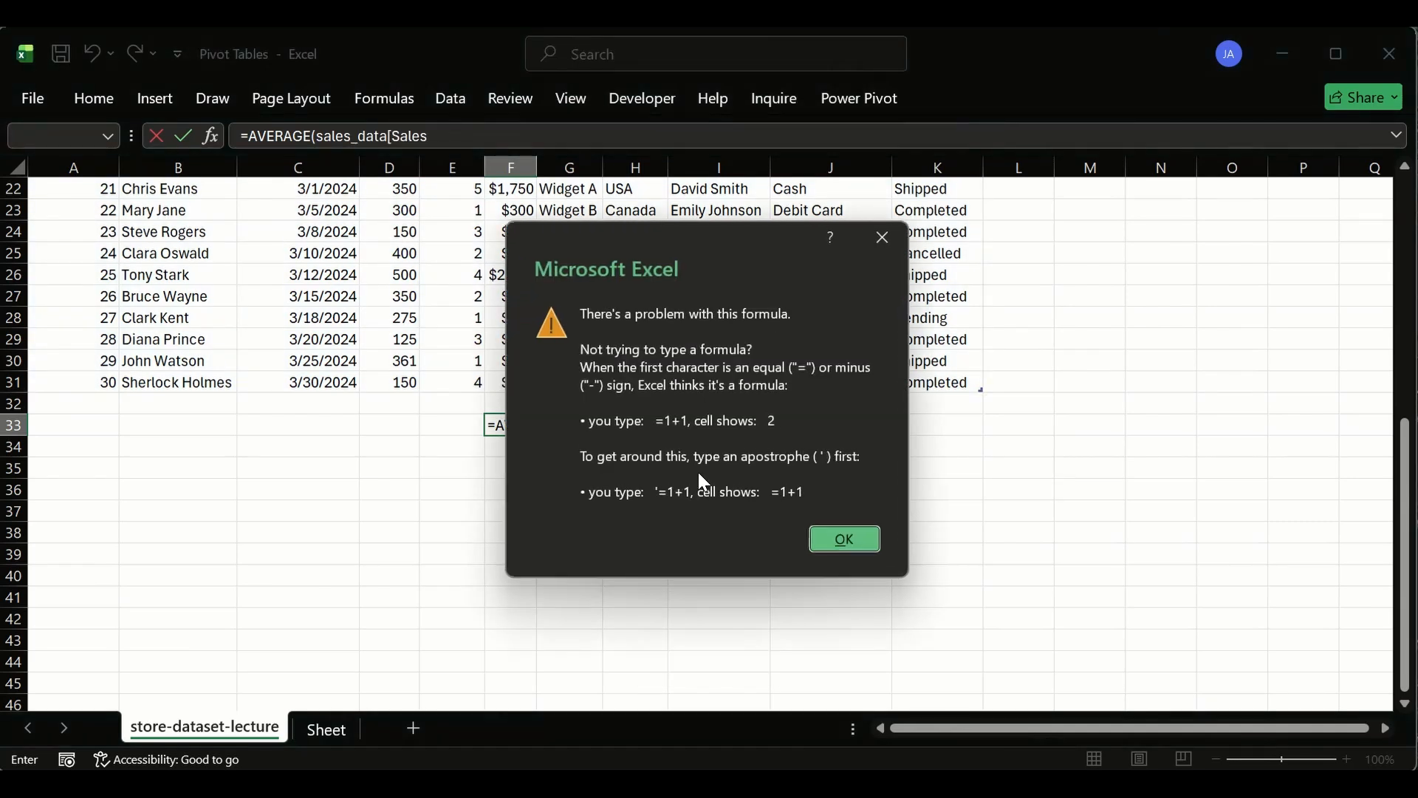
pyautogui.press('Return')
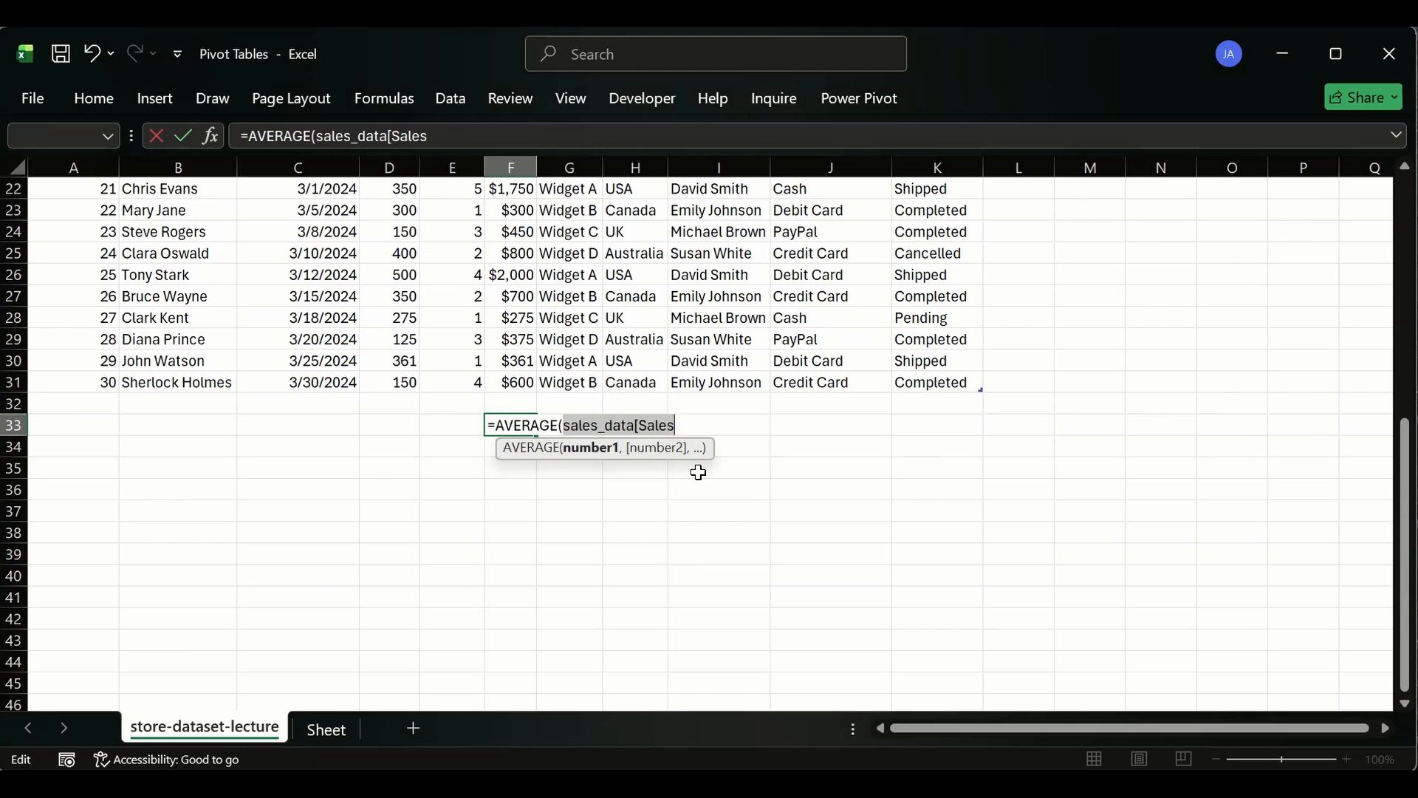
pyautogui.press('Right')
pyautogui.write('])')
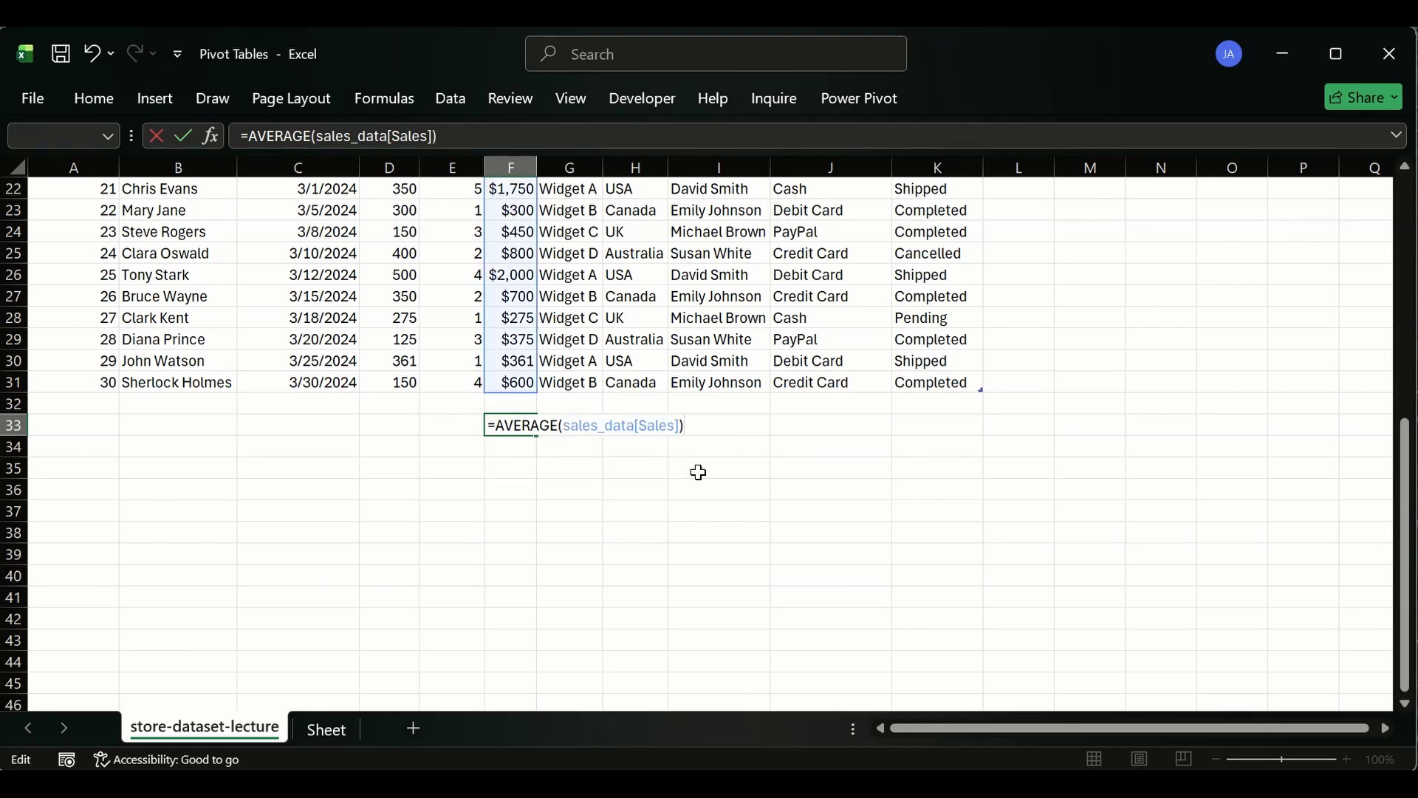
pyautogui.press('Return')
pyautogui.click(515, 426)
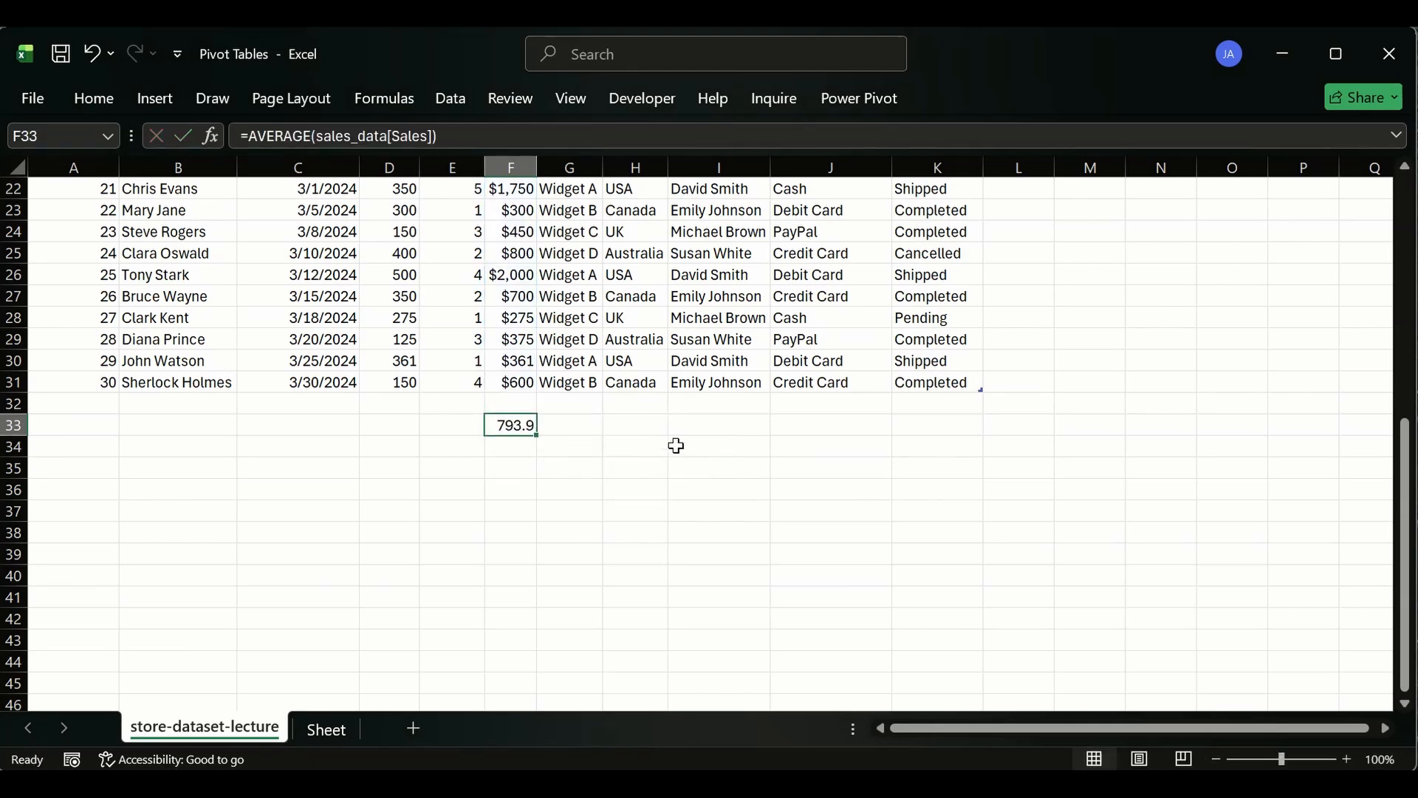
pyautogui.press('Delete')
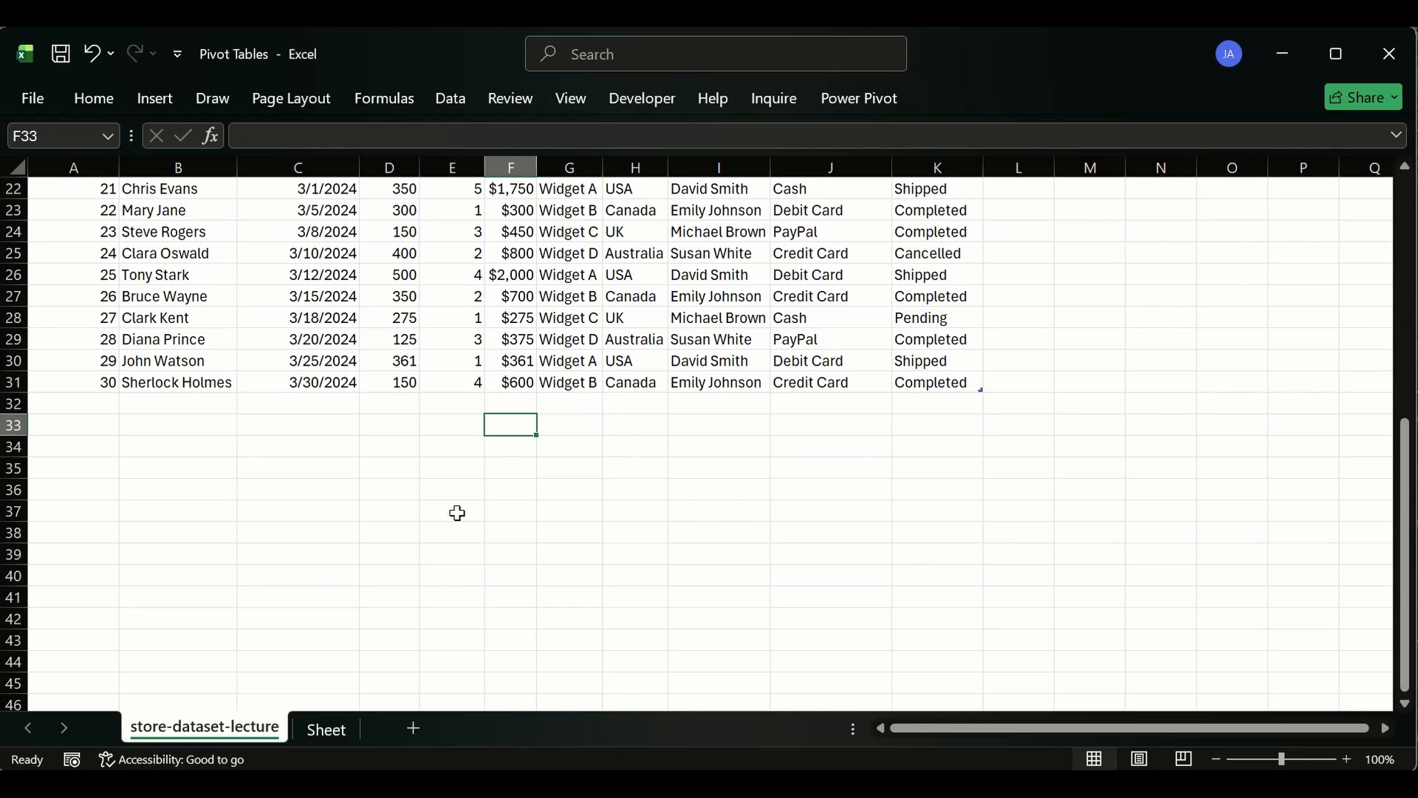
# - Insert a new PivotTable from the sales_data table, placed at H6 on the existing pivot sheet
pyautogui.click(326, 728)
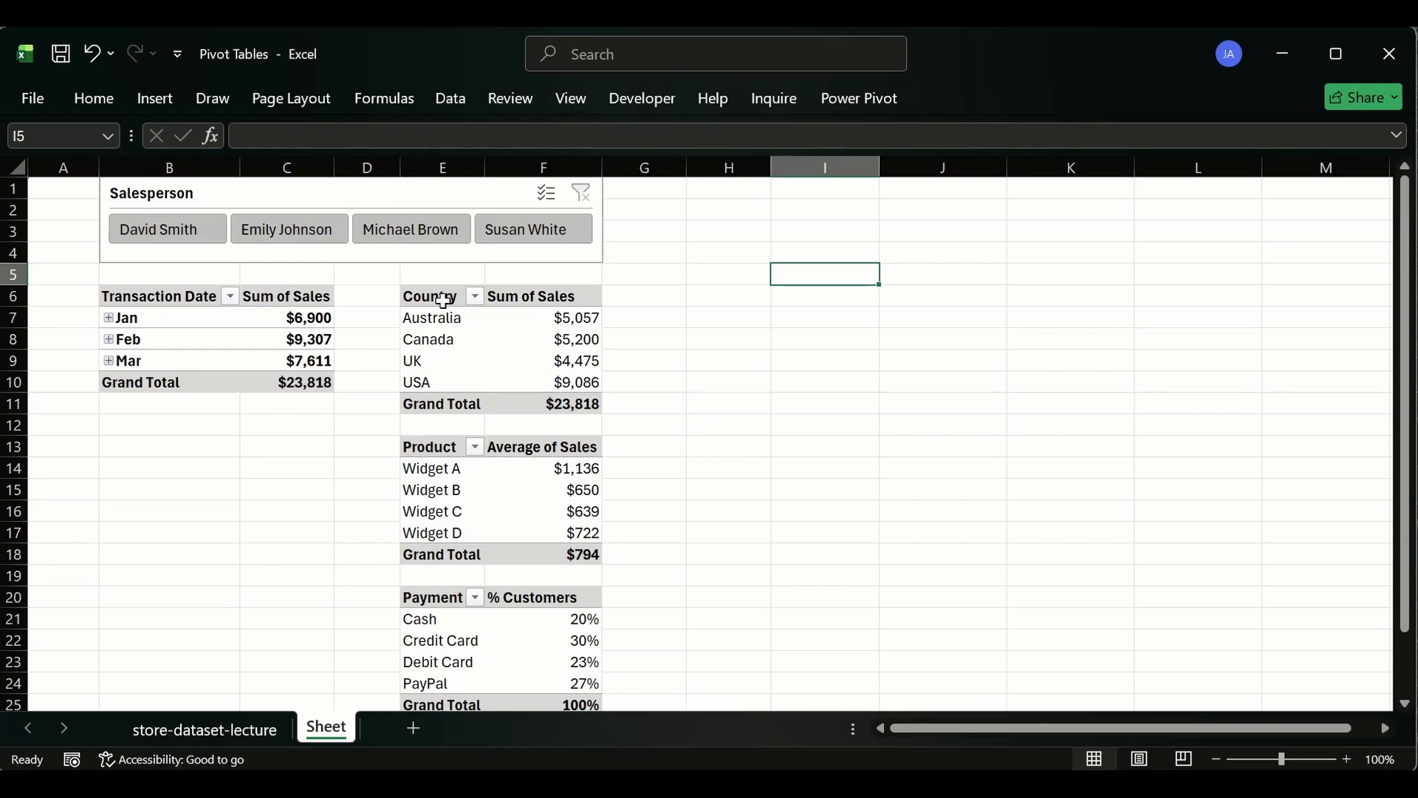
pyautogui.click(720, 304)
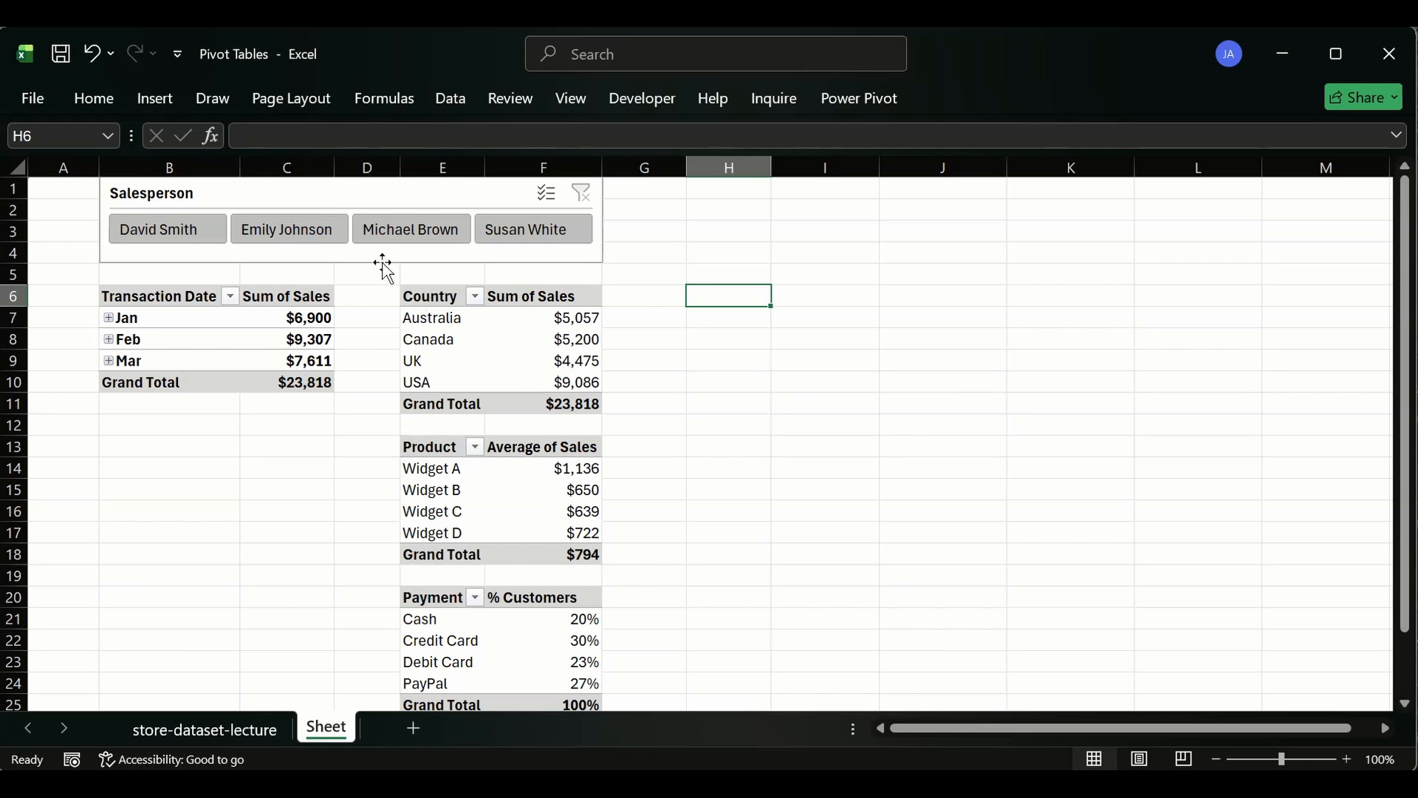
pyautogui.click(418, 296)
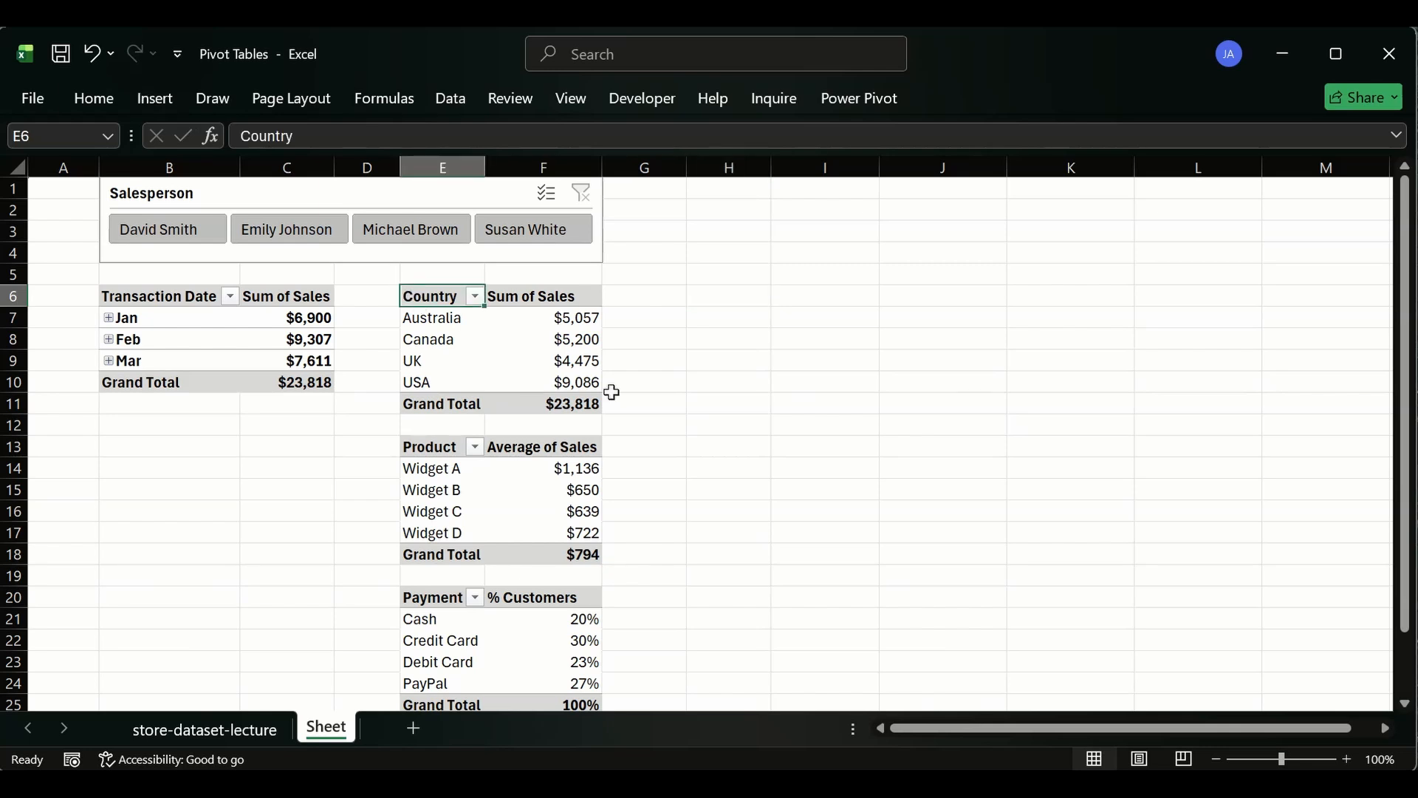
pyautogui.moveTo(612, 392); pyautogui.dragTo(452, 318)
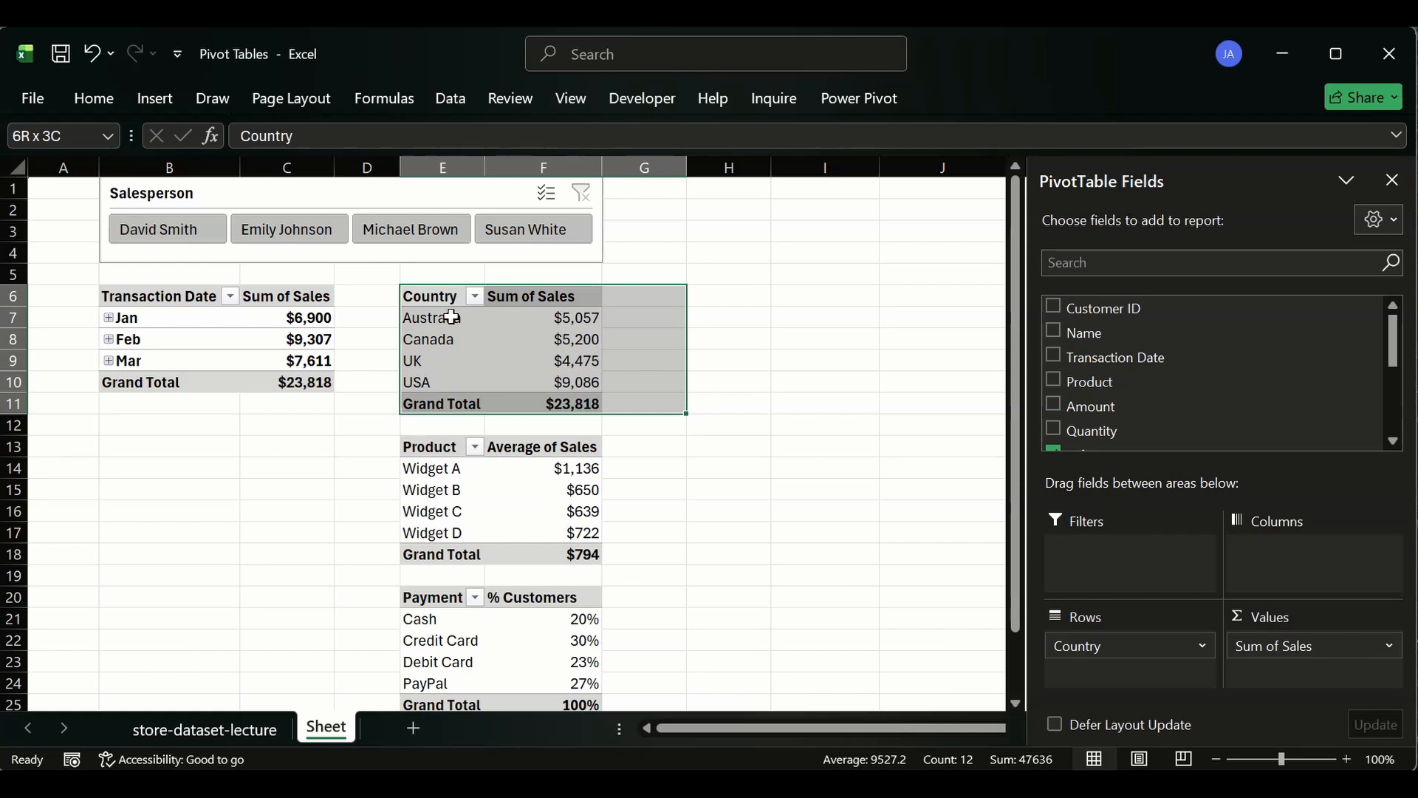
pyautogui.click(725, 280)
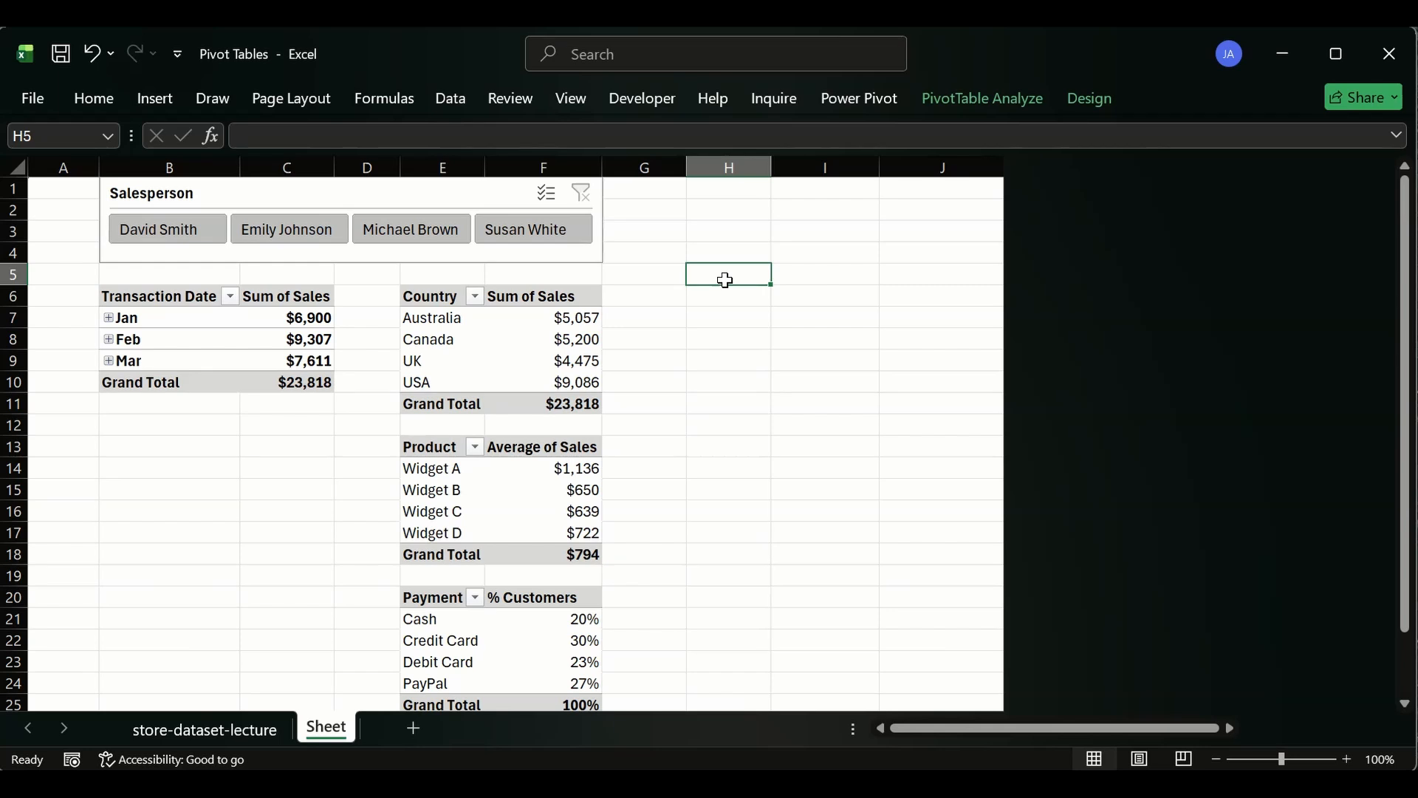
pyautogui.click(713, 295)
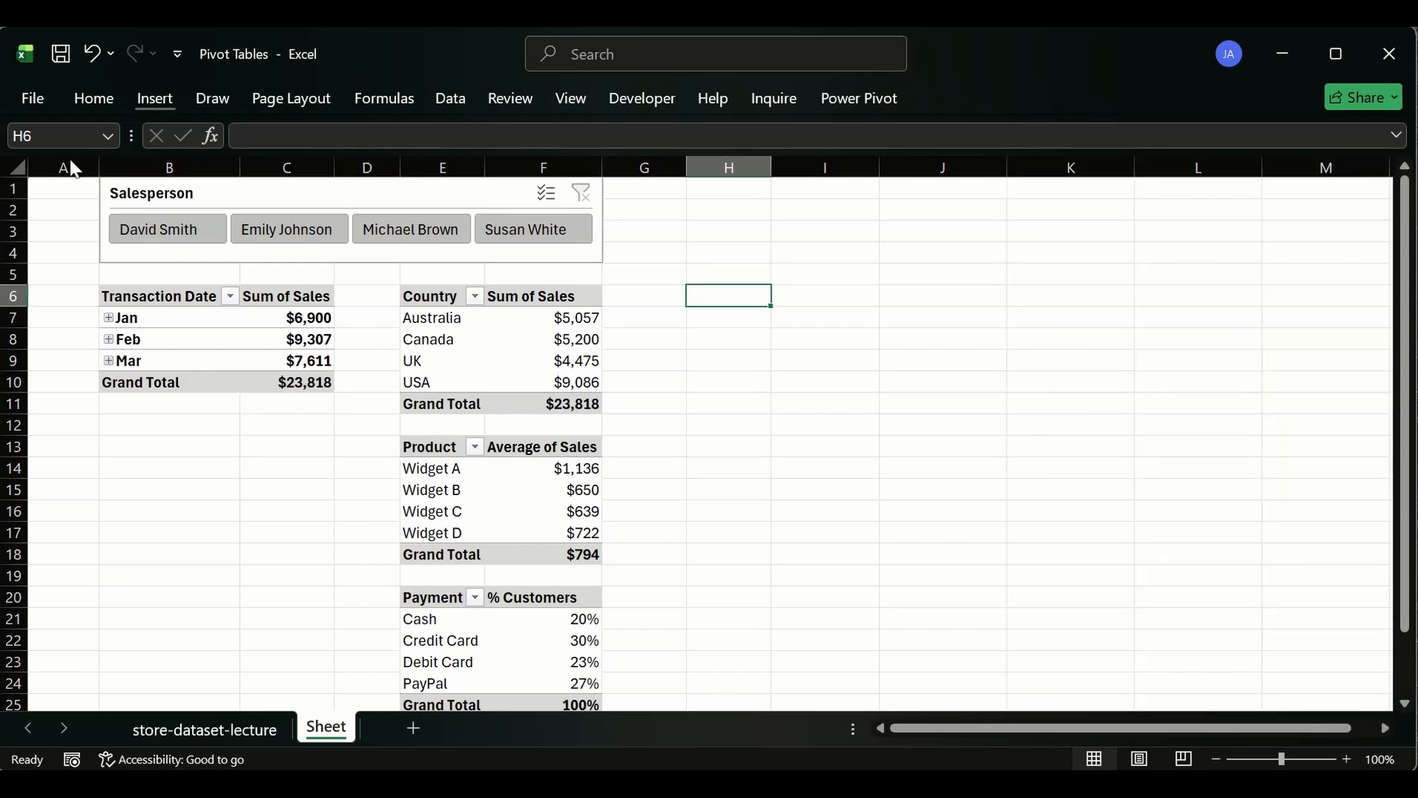
pyautogui.click(154, 98)
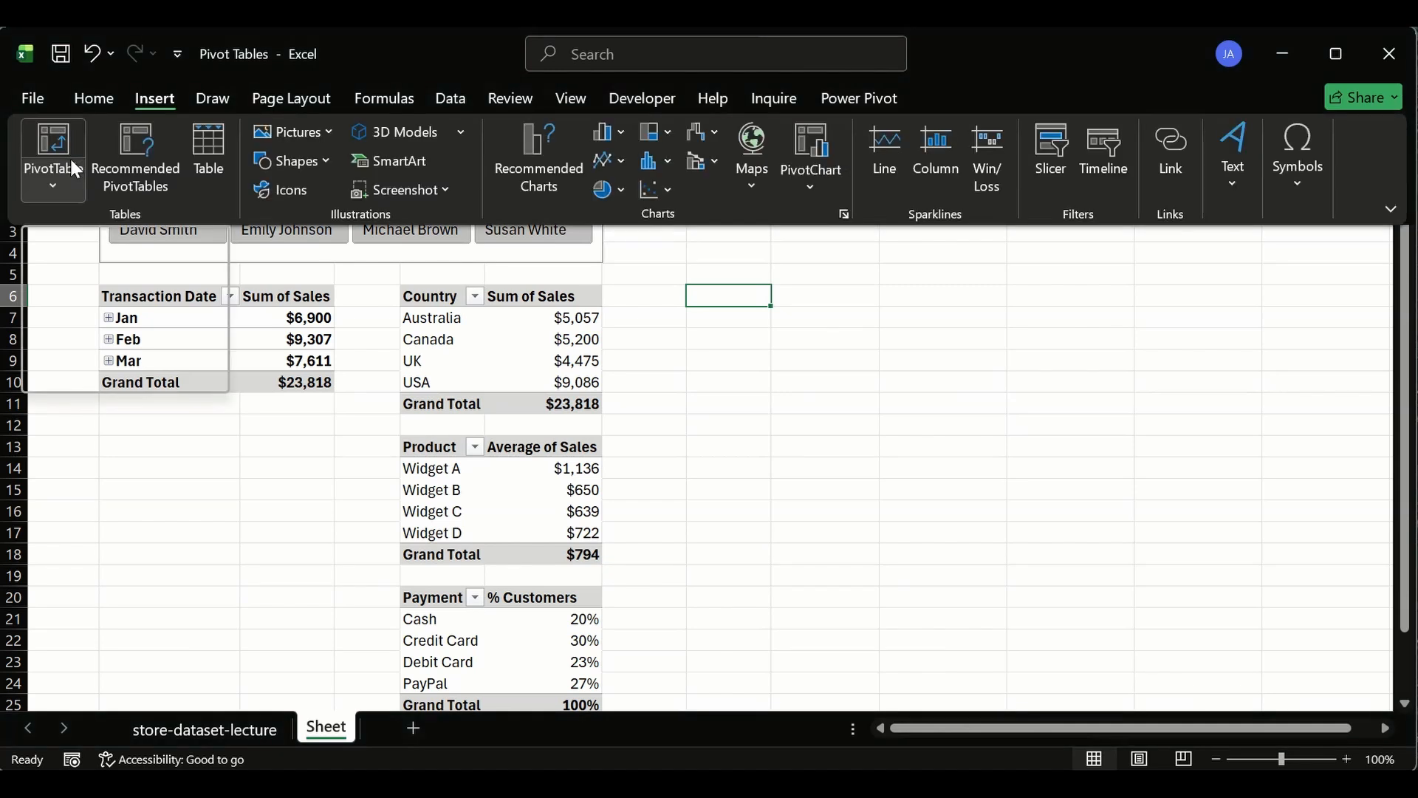
pyautogui.click(55, 141)
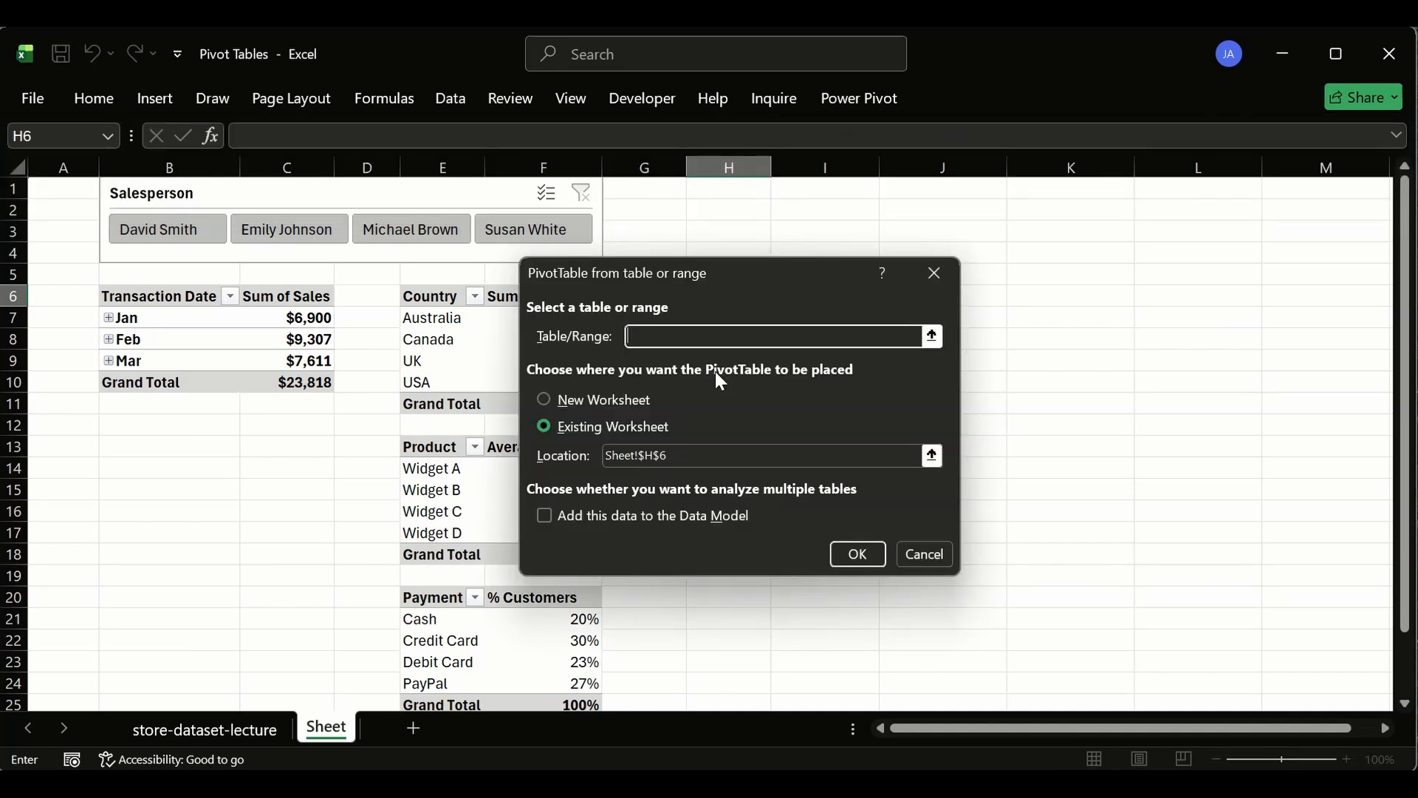
pyautogui.write('SAL')
pyautogui.write('sales_data')
pyautogui.click(854, 553)
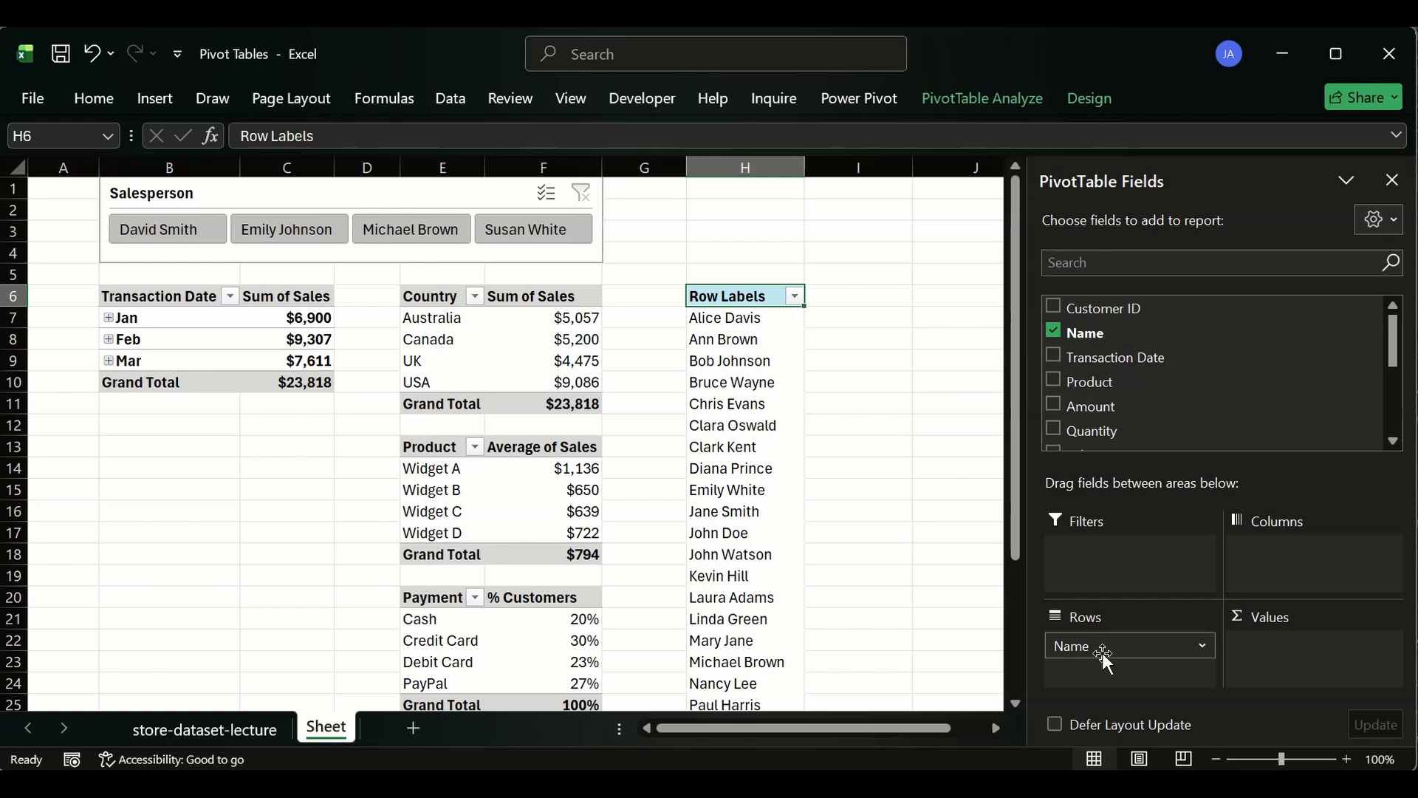
# - Move Name into the values area to count customers and rename the value field # Customers
pyautogui.moveTo(1102, 653); pyautogui.dragTo(1284, 649)
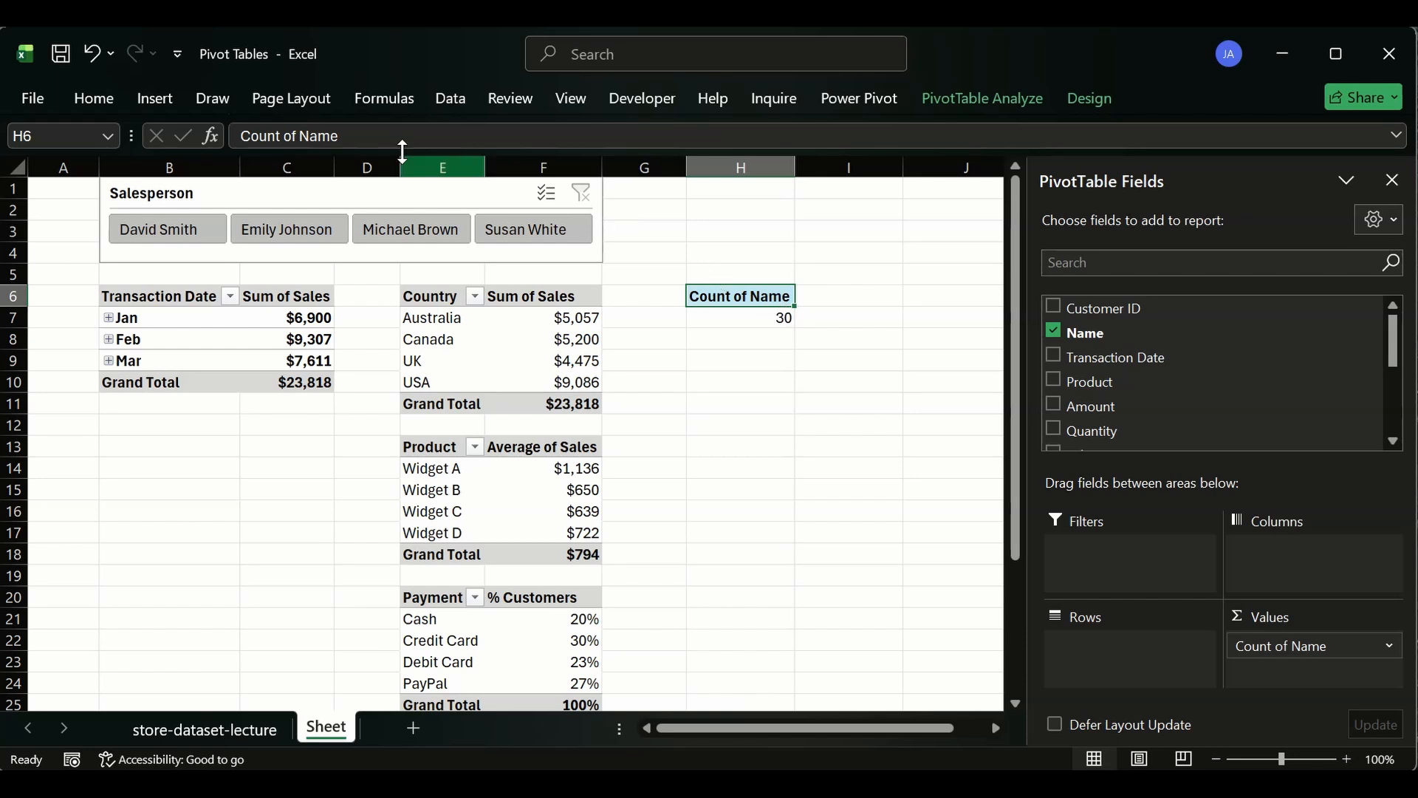
pyautogui.moveTo(344, 135); pyautogui.dragTo(180, 118)
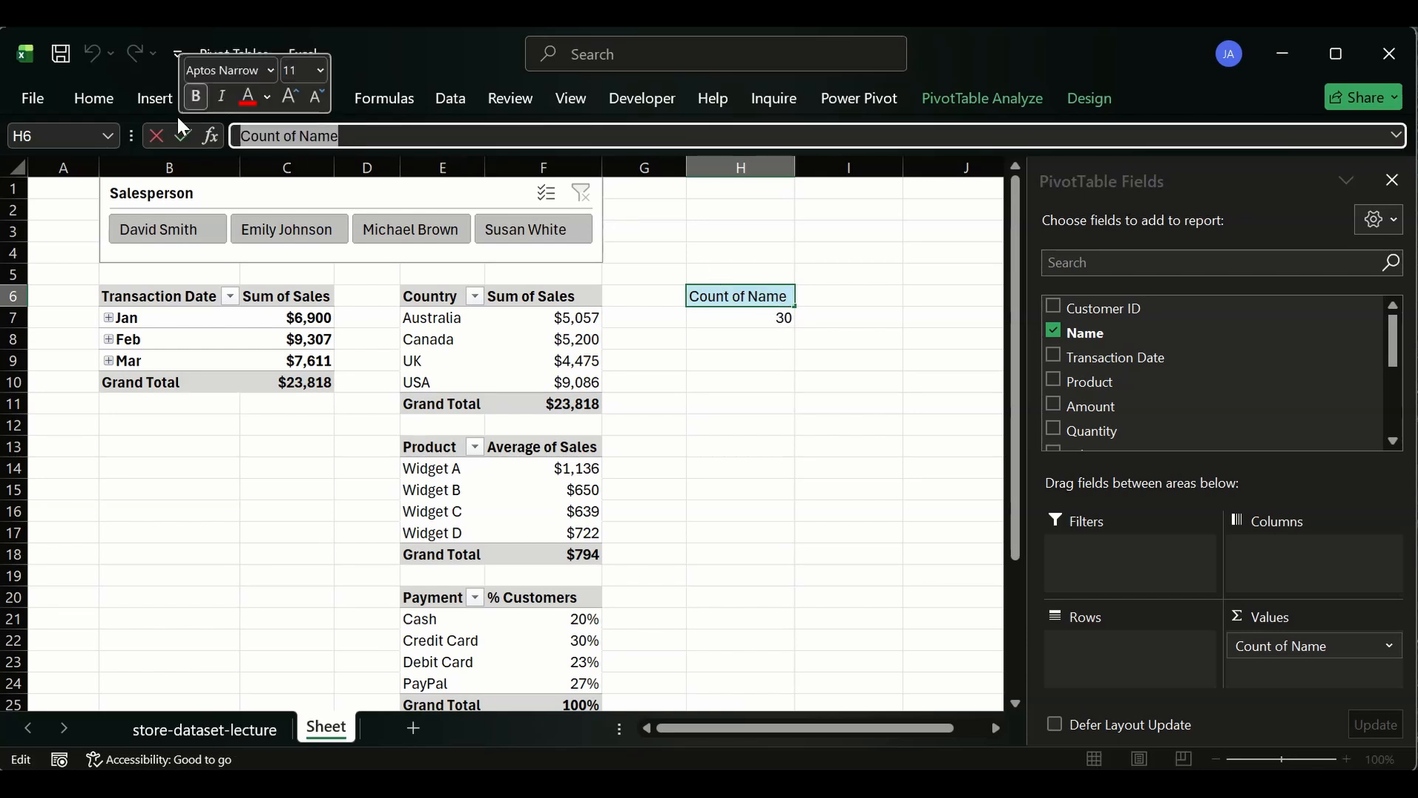
pyautogui.write('# Cust')
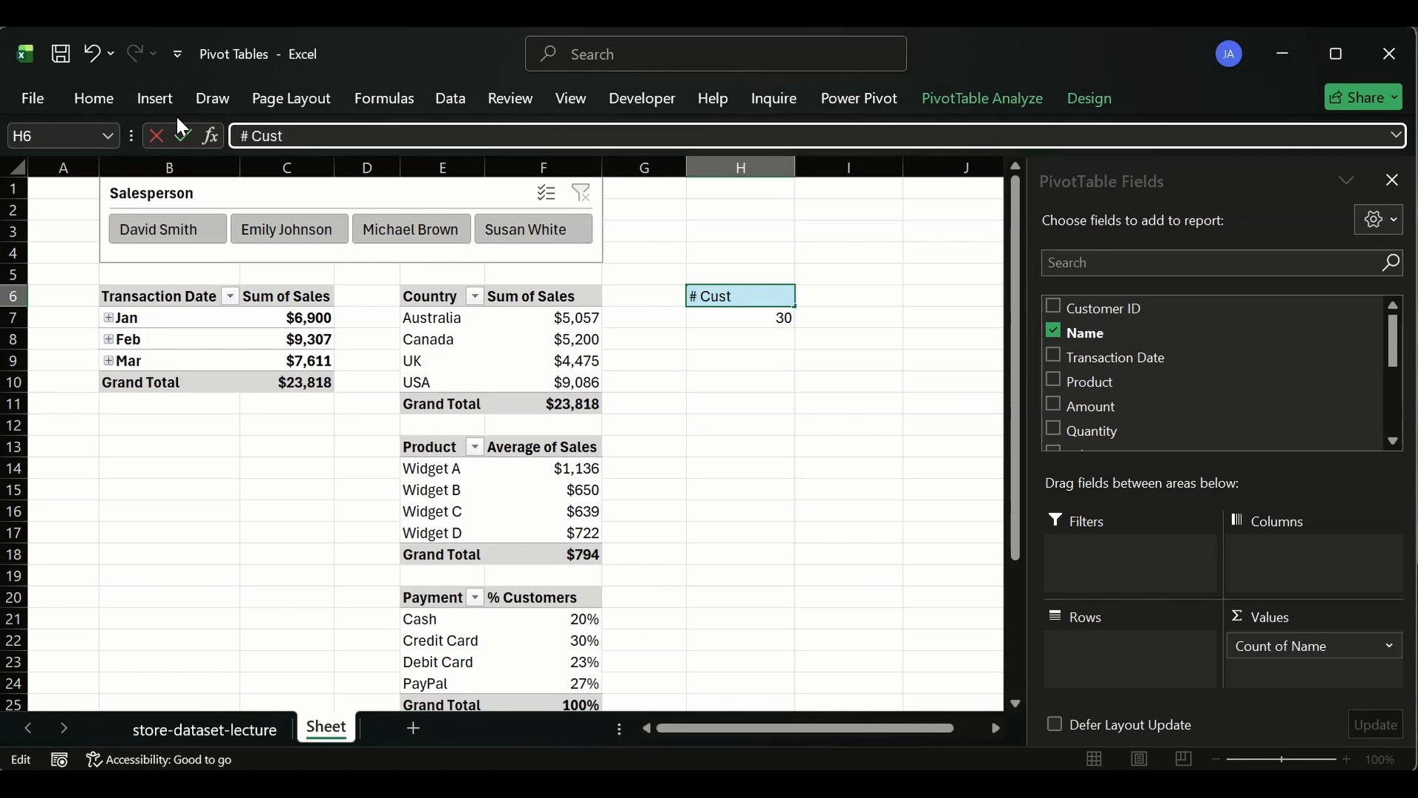
pyautogui.write('omers')
pyautogui.press('Return')
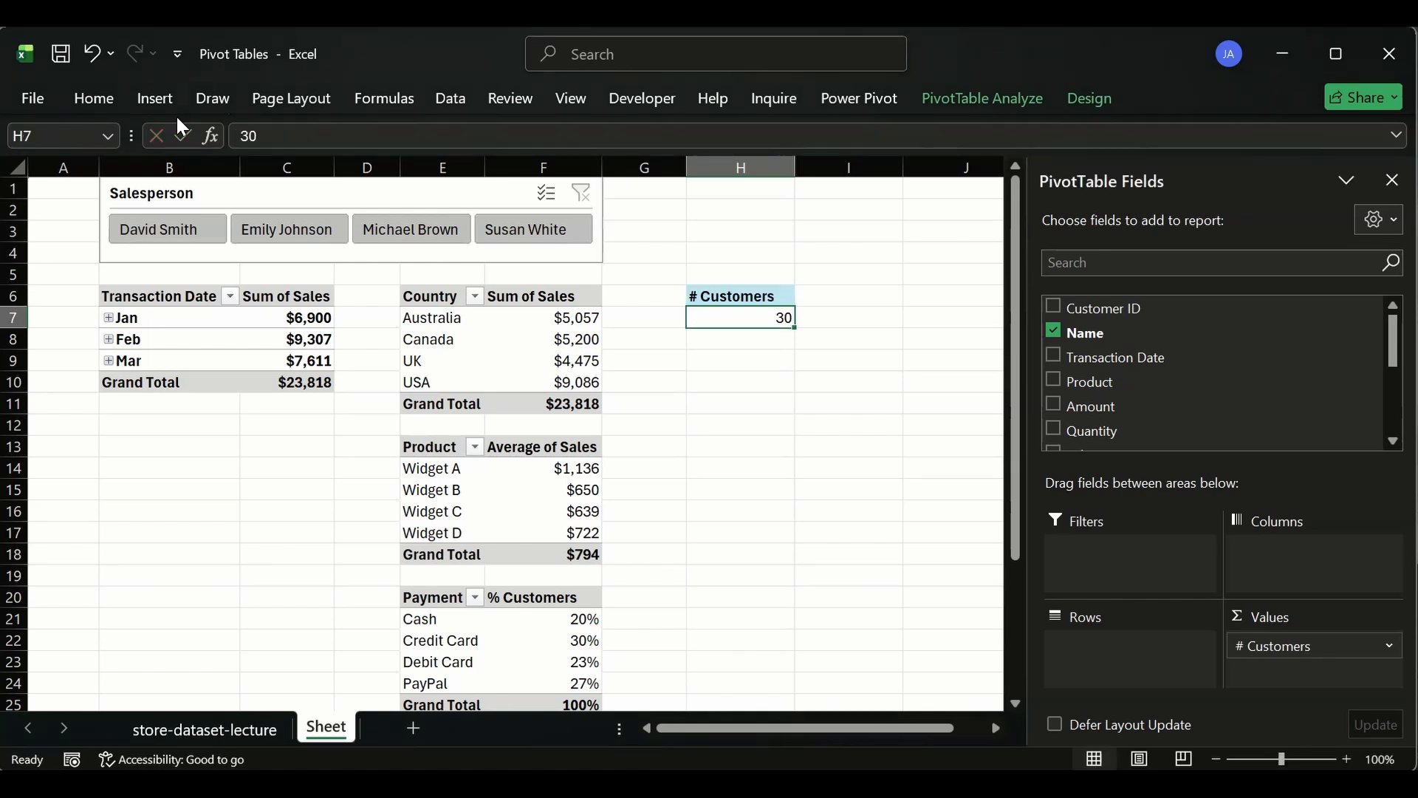
pyautogui.click(743, 296)
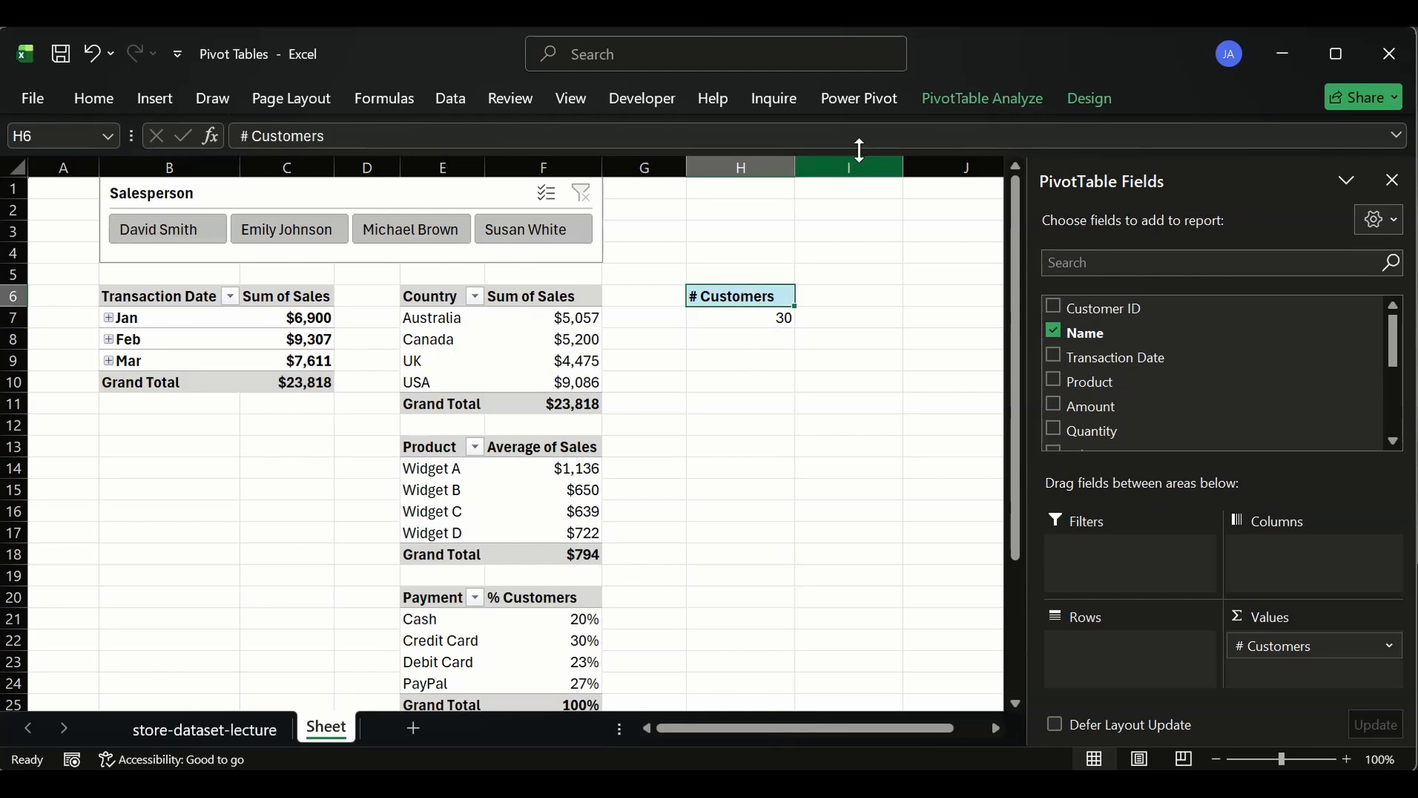
pyautogui.click(1011, 98)
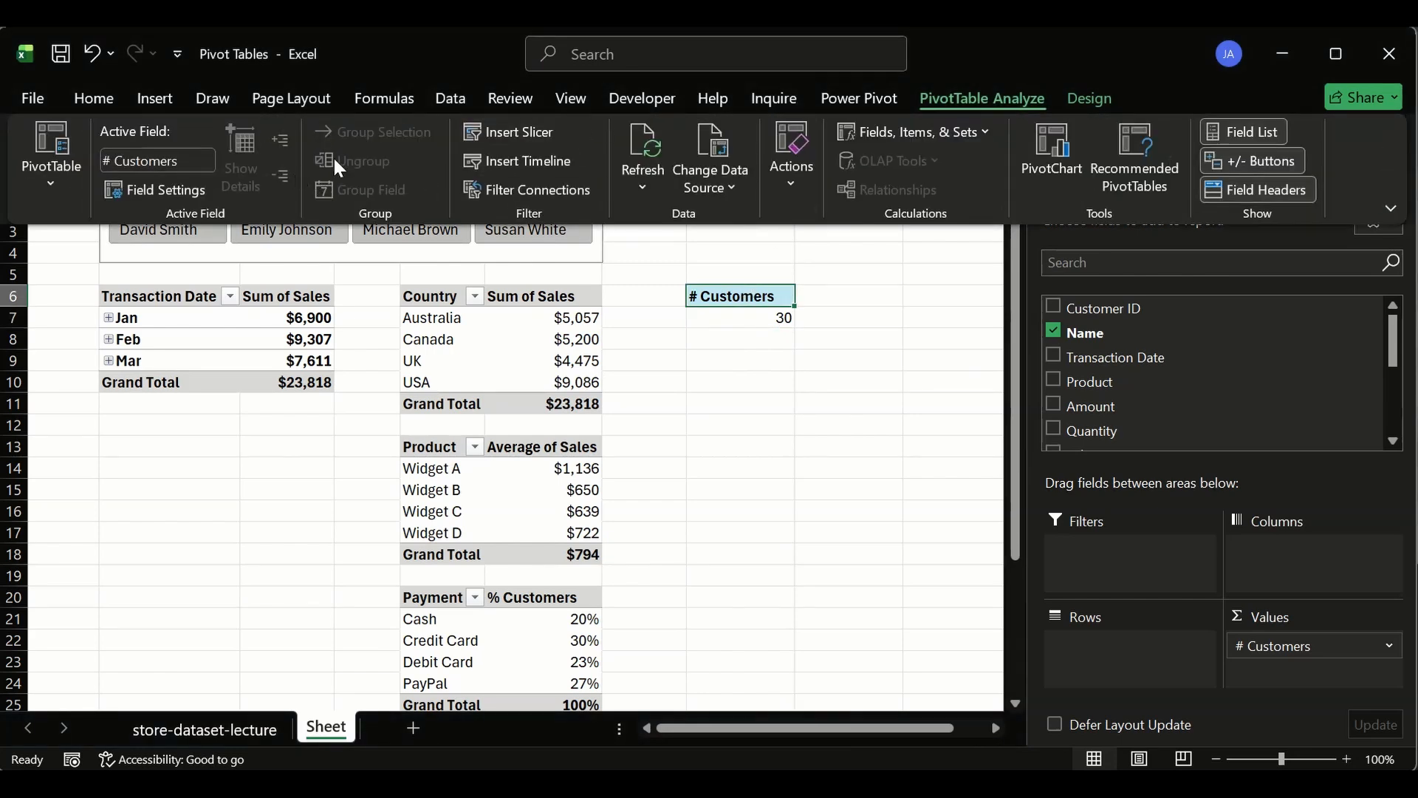
pyautogui.click(1080, 103)
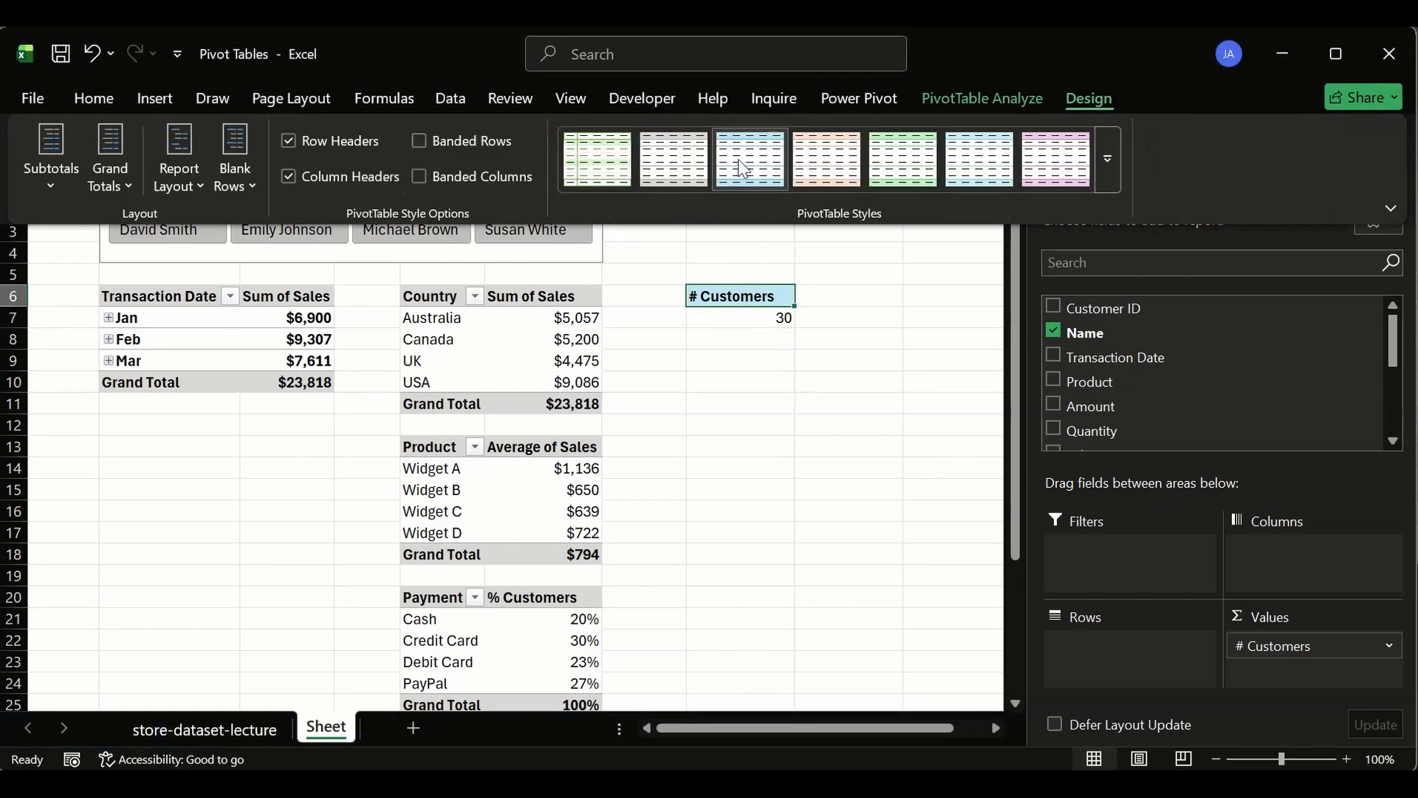
pyautogui.click(730, 294)
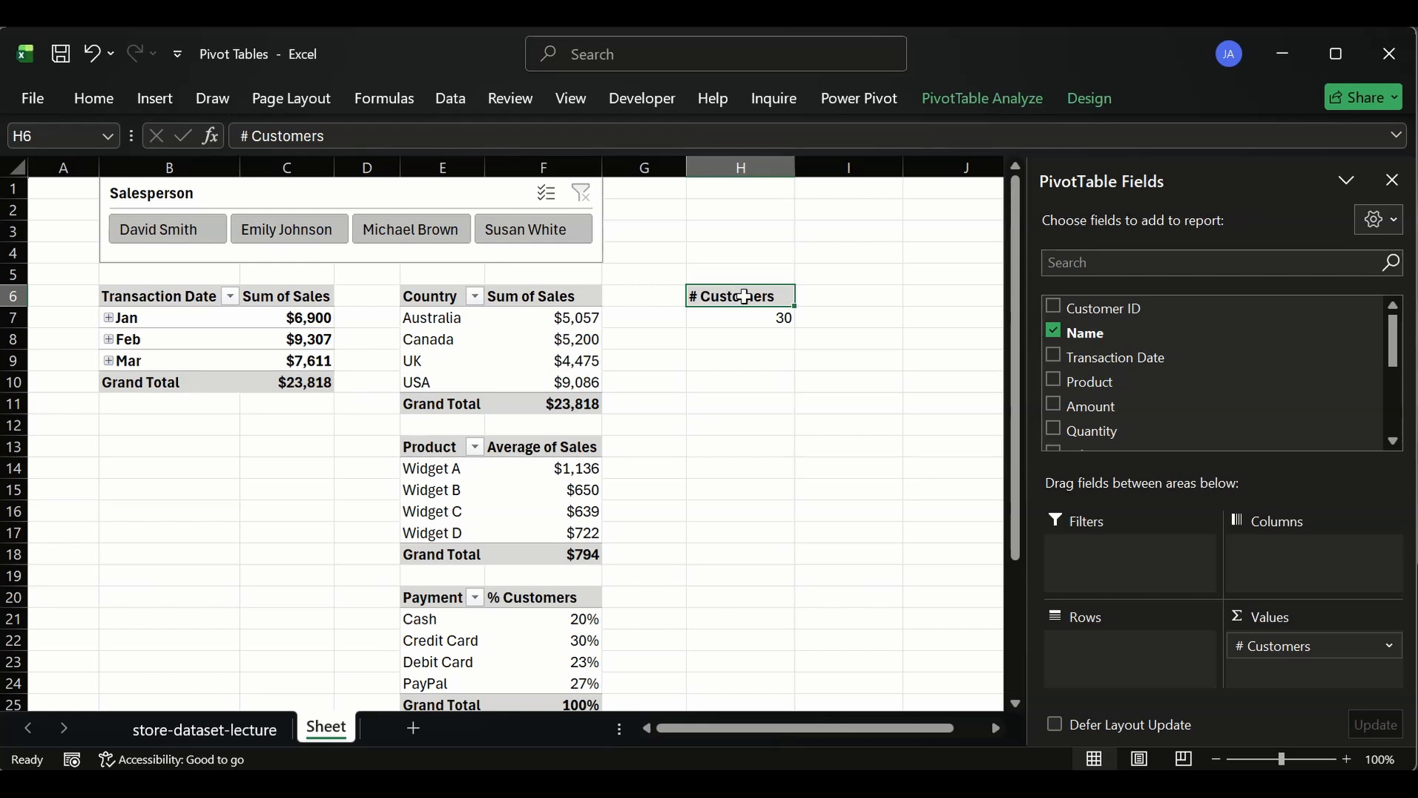
# - Copy the # Customers pivot to I6 and replace its value field with Quantity
pyautogui.moveTo(744, 296); pyautogui.dragTo(758, 314)
pyautogui.hotkey('ctrl', 'c')
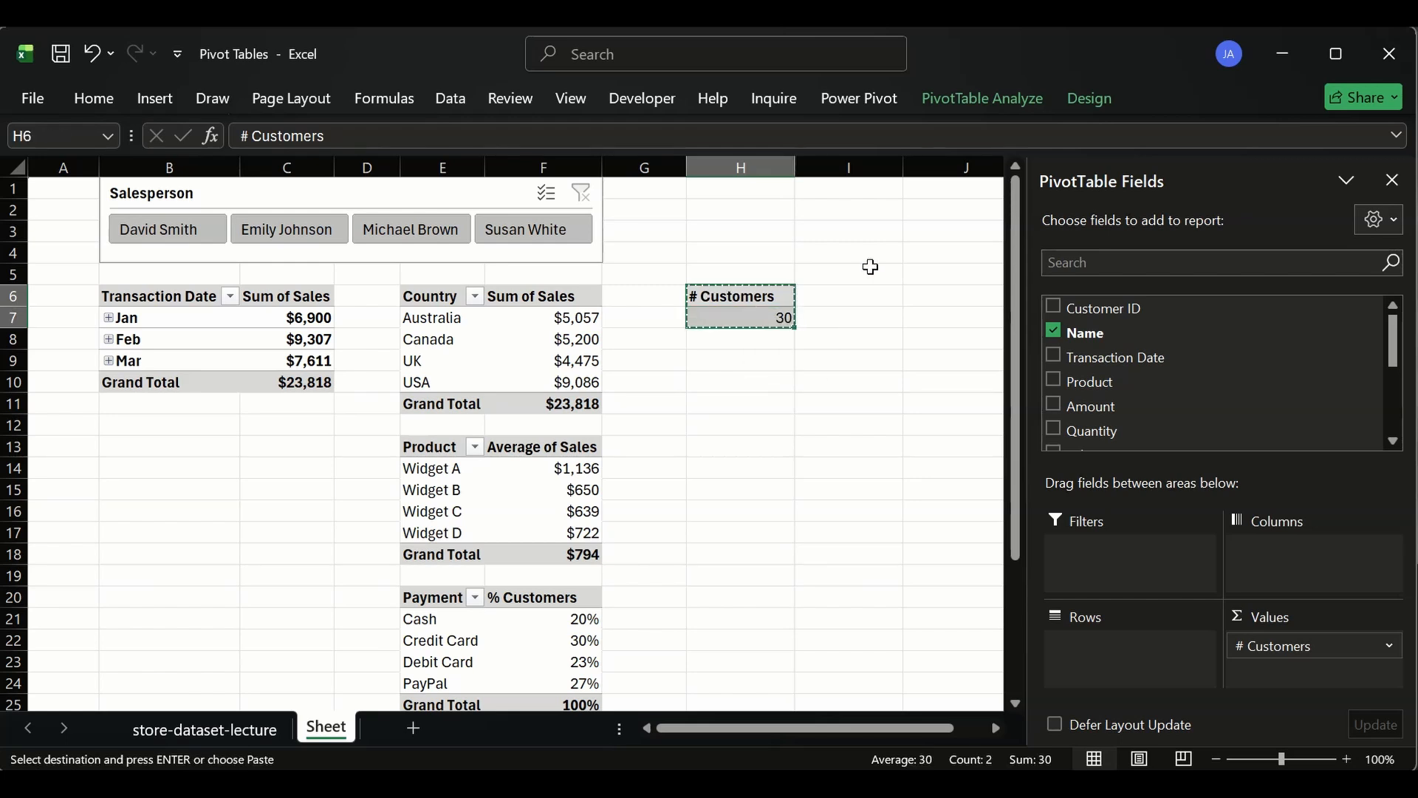
pyautogui.click(855, 299)
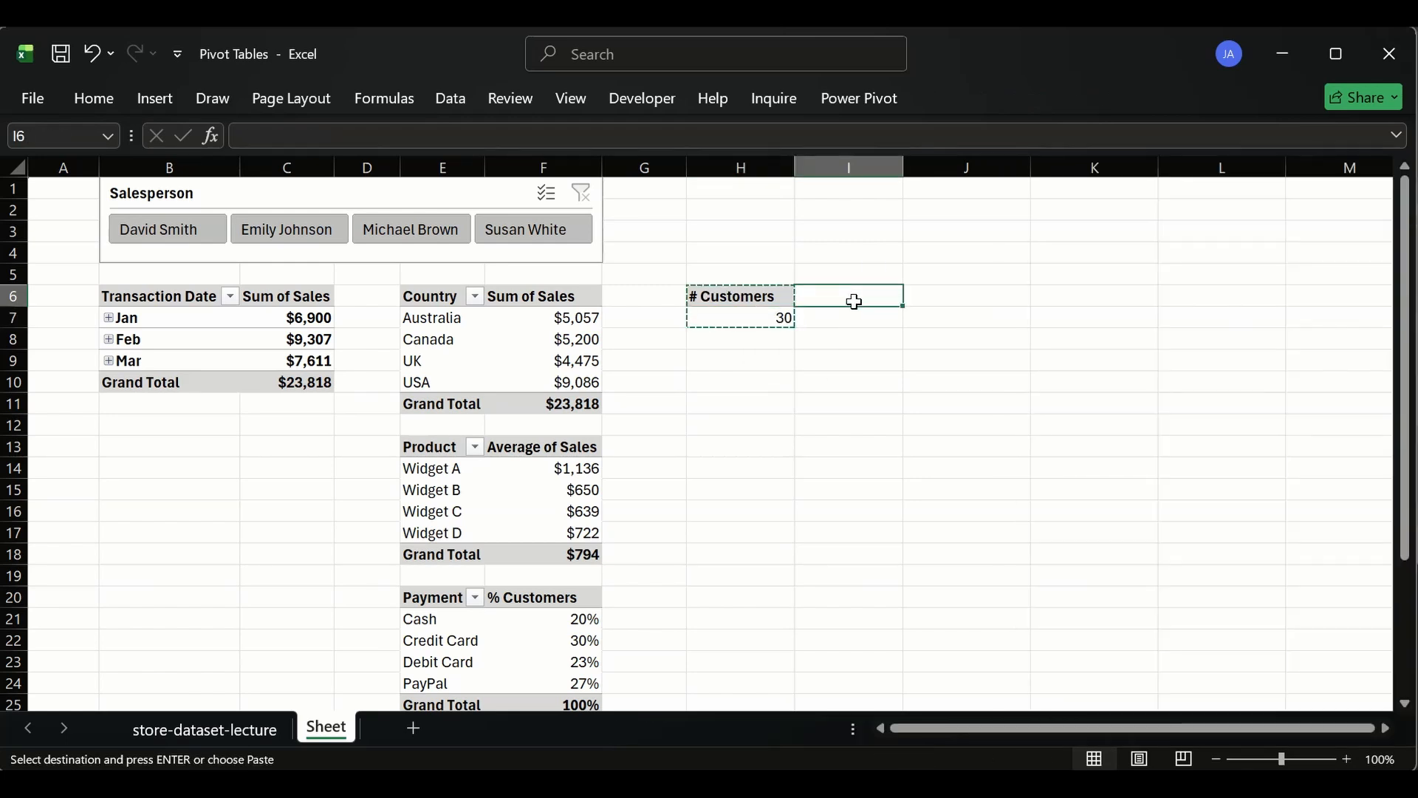
pyautogui.hotkey('ctrl', 'v')
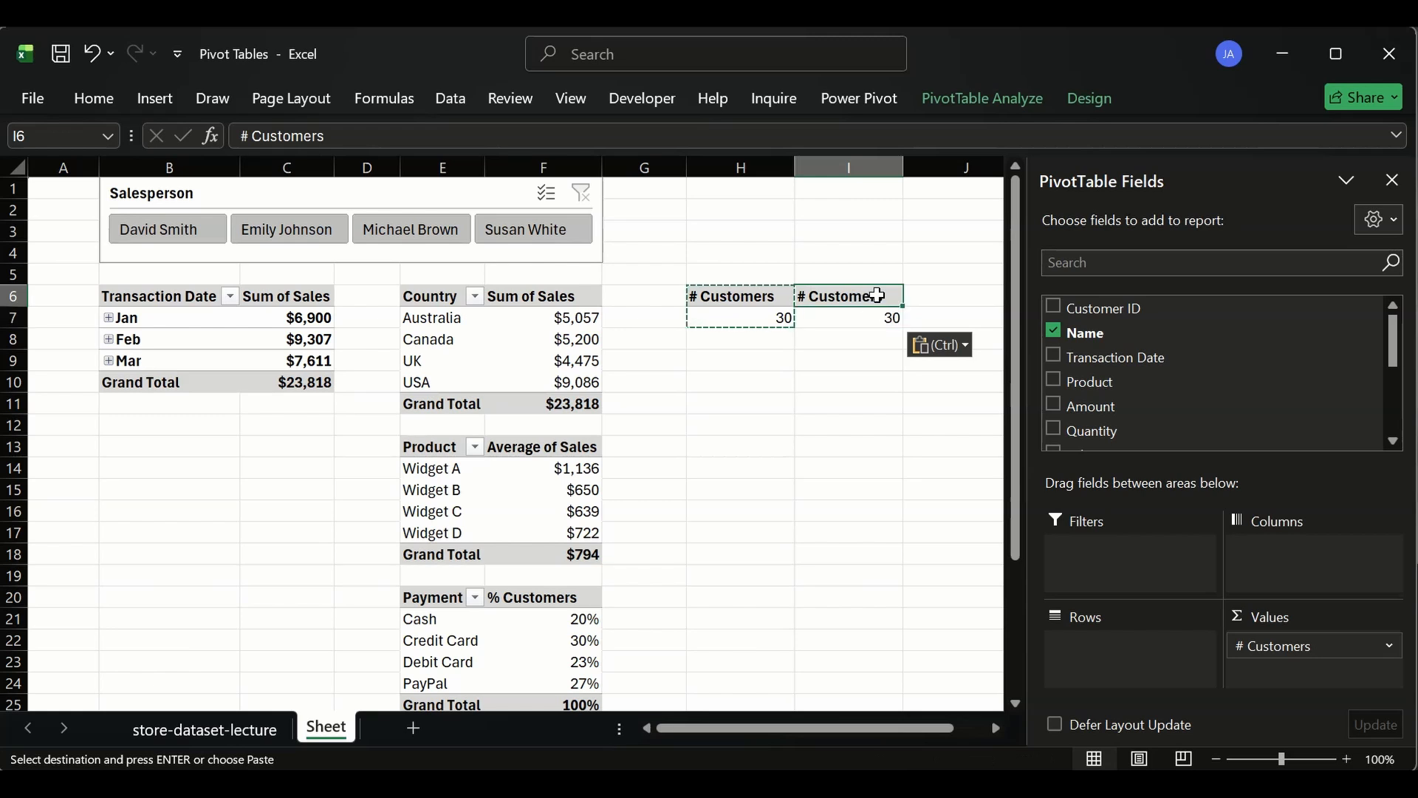
pyautogui.click(1056, 332)
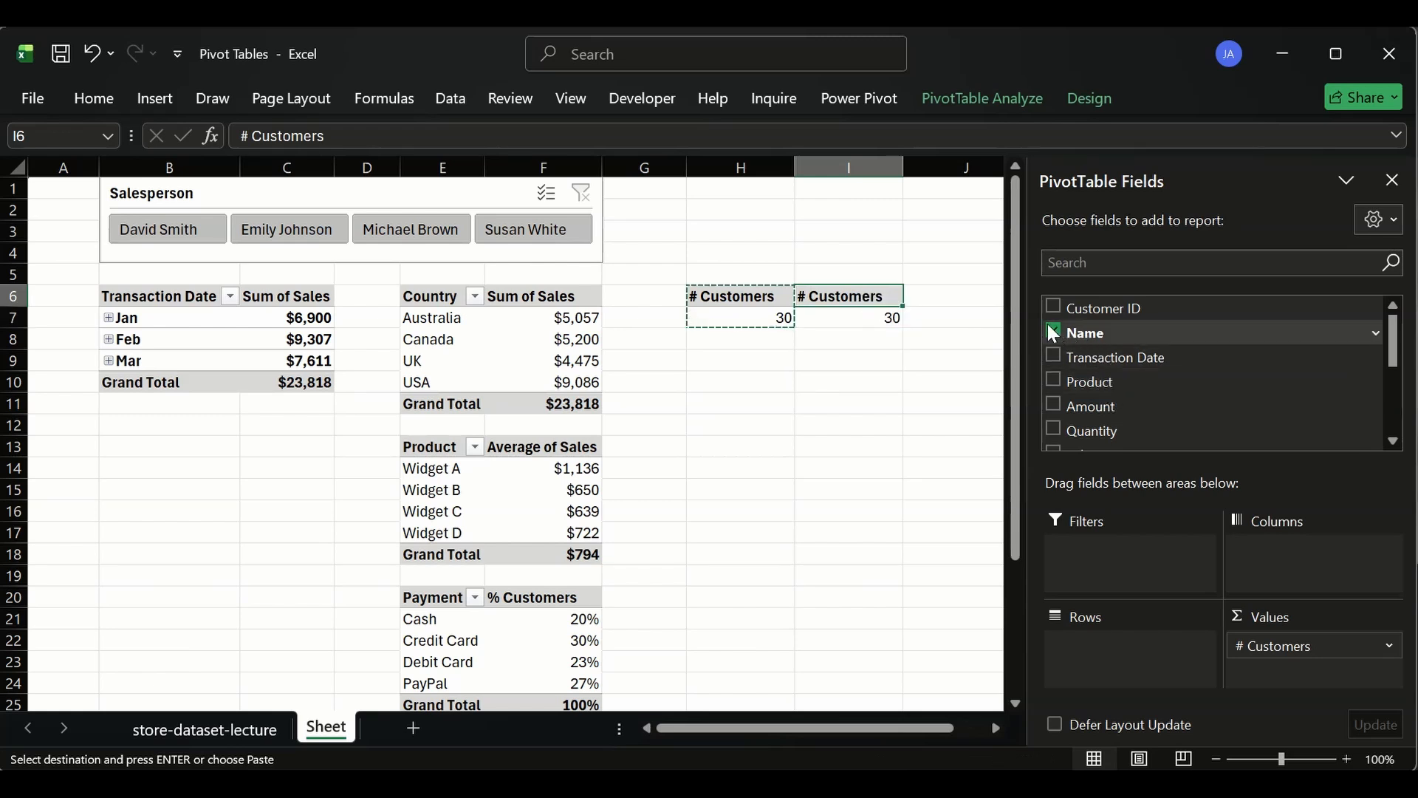
pyautogui.scroll(-2, 1053, 371)
pyautogui.scroll(-2, 1055, 377)
pyautogui.scroll(4, 1056, 382)
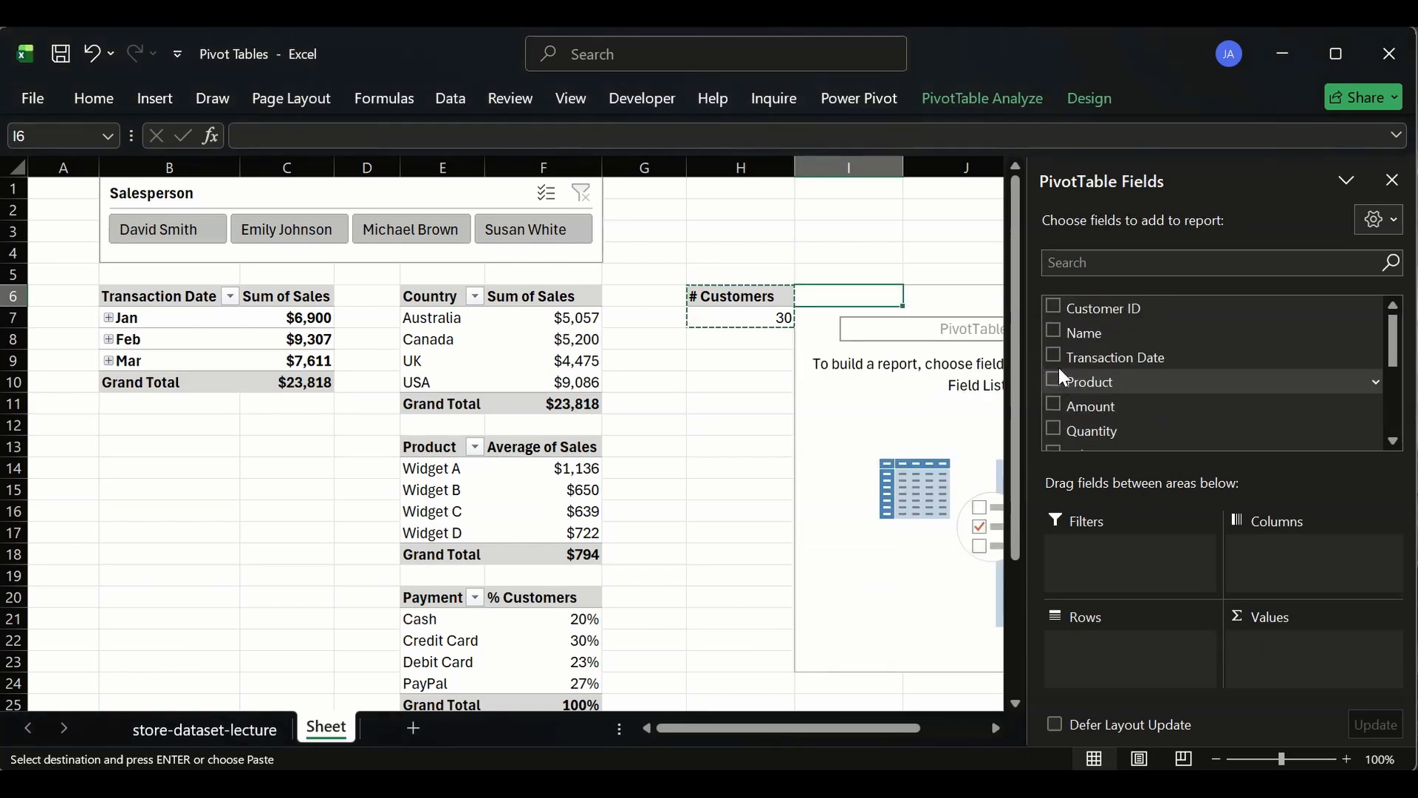
pyautogui.click(1053, 428)
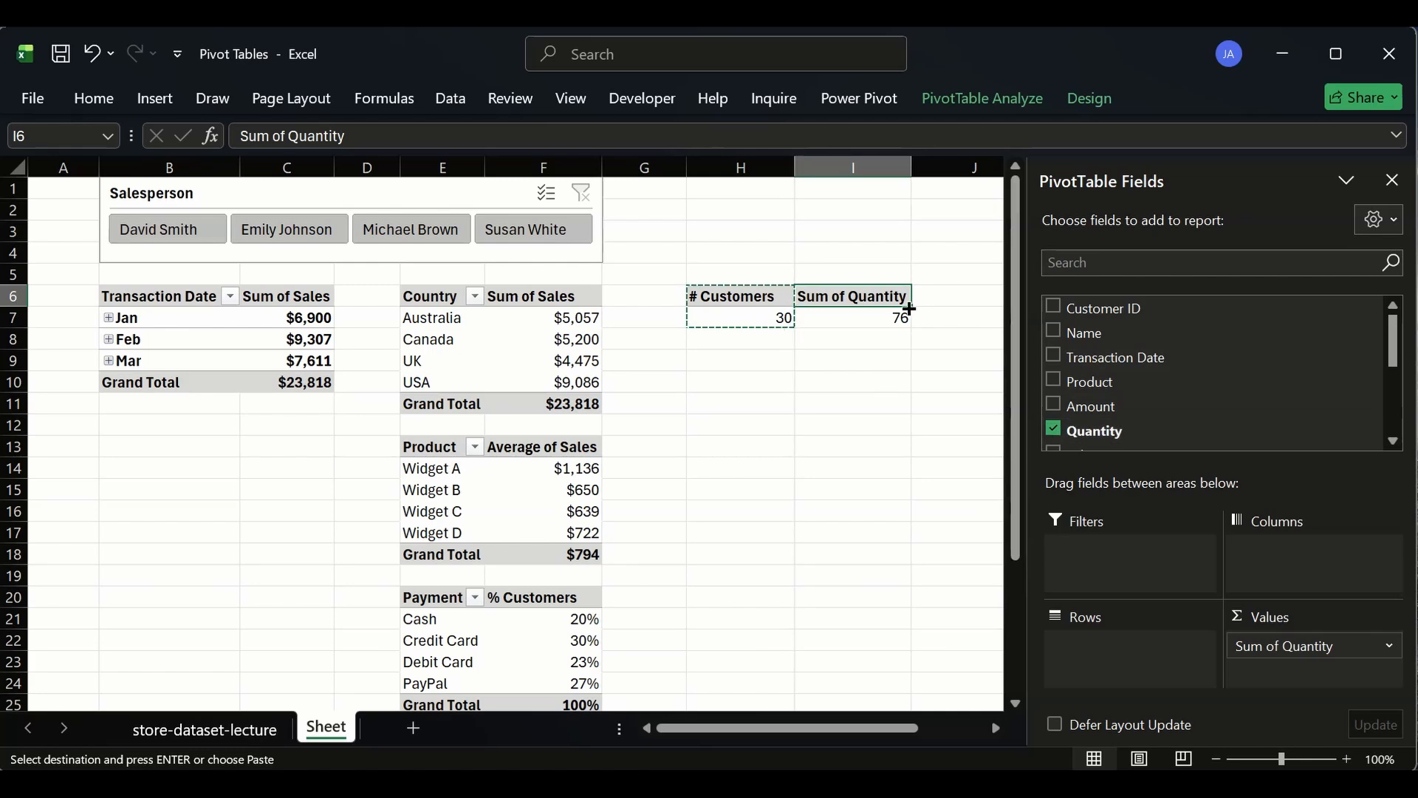
# - Paste another copy of the pivot at J6, replace its value field with Sales, and close the field list
pyautogui.click(937, 299)
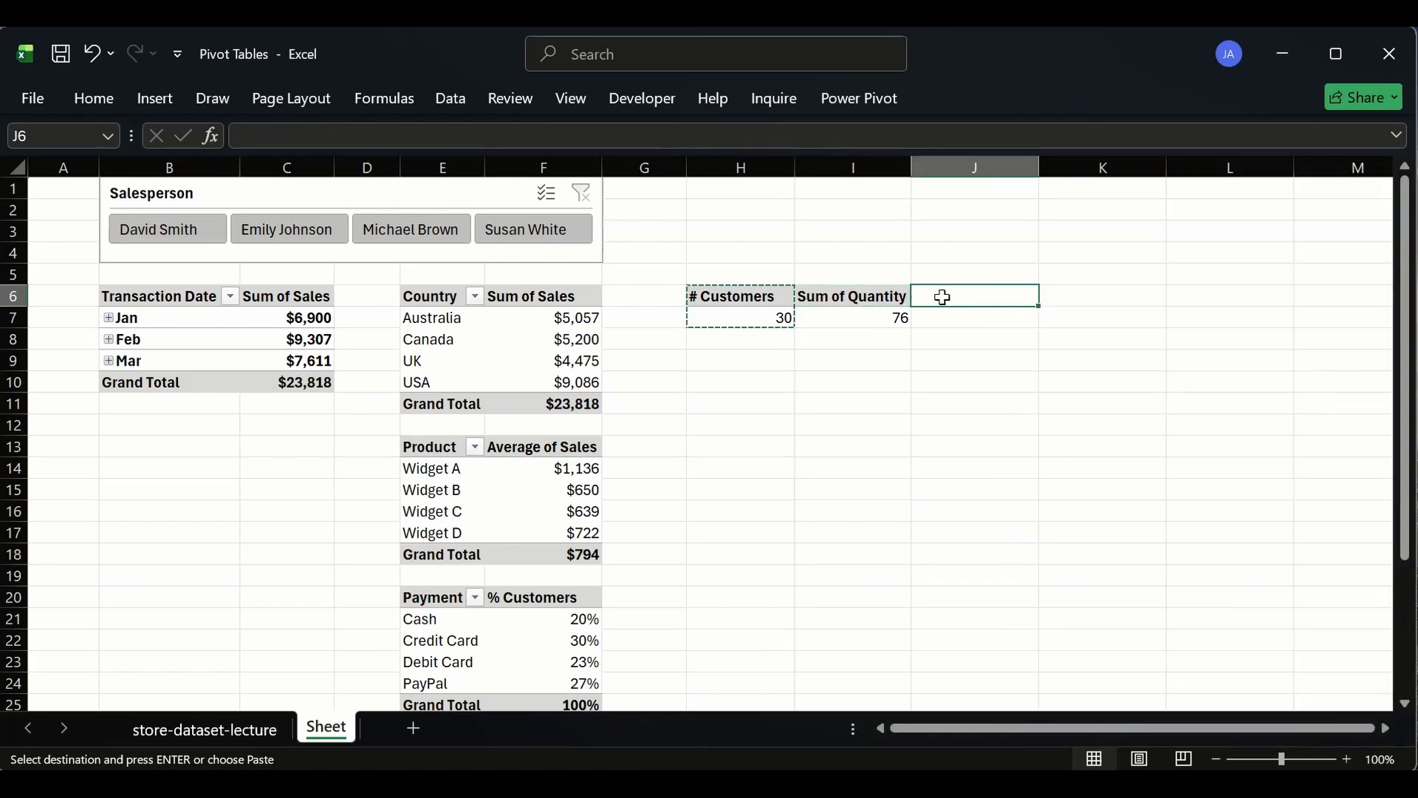
pyautogui.hotkey('ctrl', 'v')
pyautogui.scroll(-1, 1155, 410)
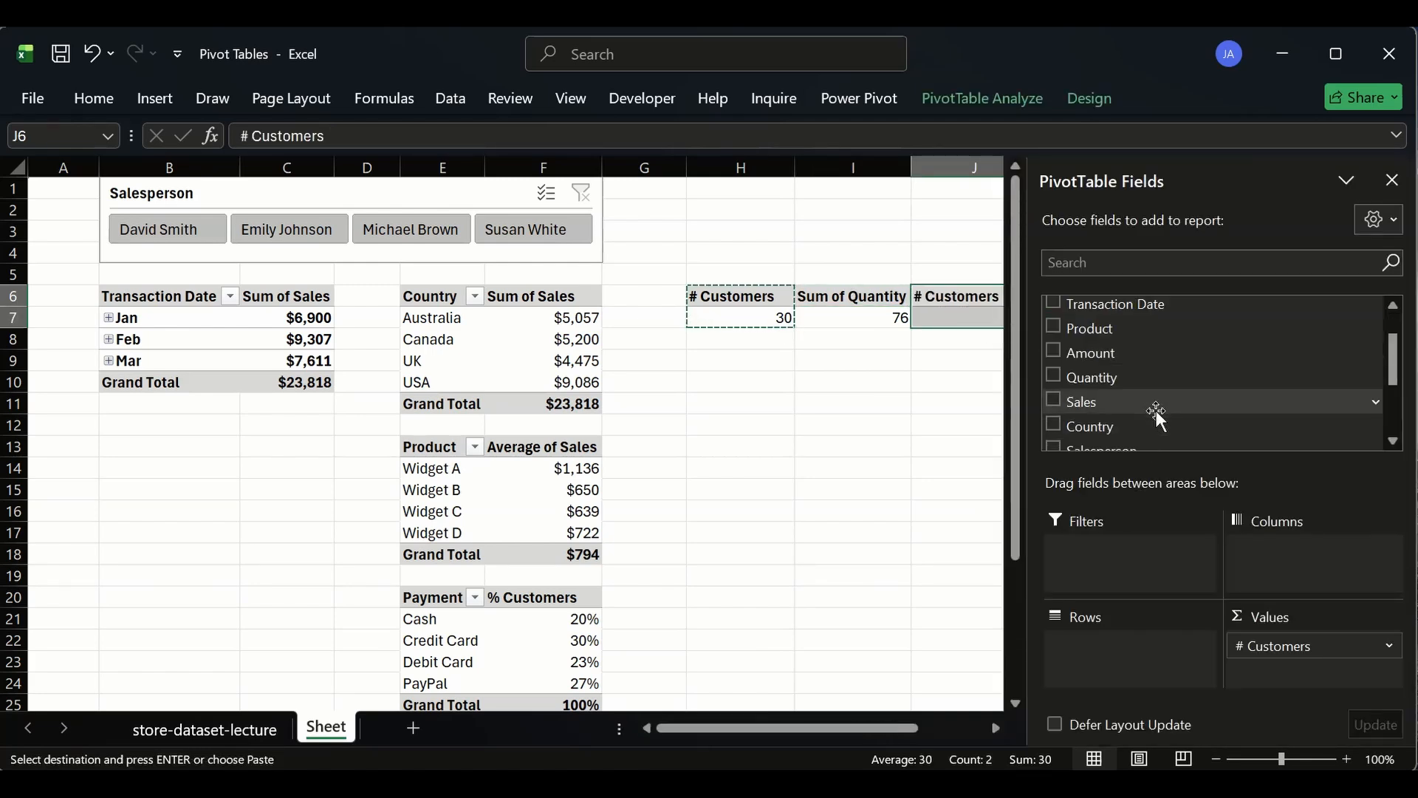
pyautogui.scroll(1, 1125, 402)
pyautogui.click(1052, 331)
pyautogui.scroll(-3, 1102, 388)
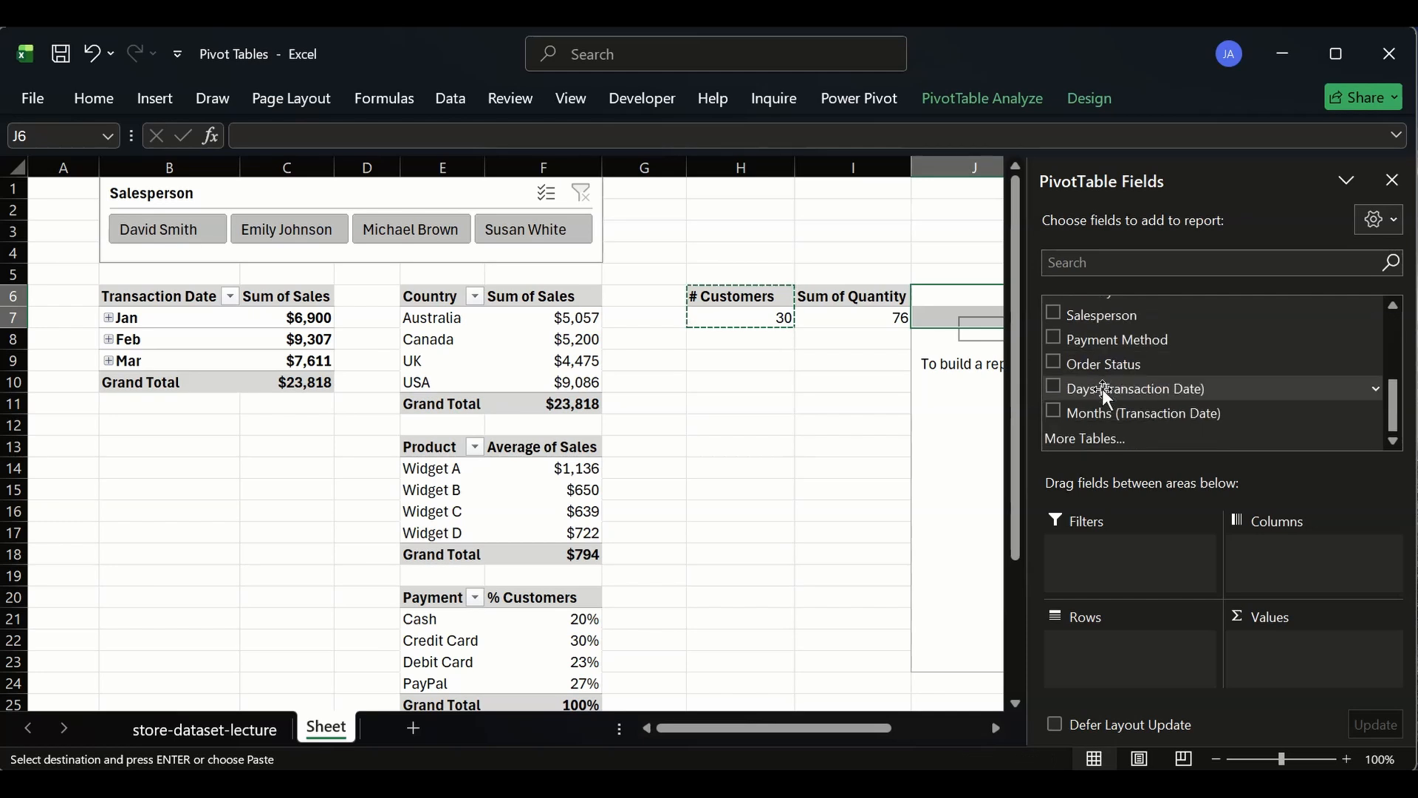
pyautogui.scroll(3, 1050, 333)
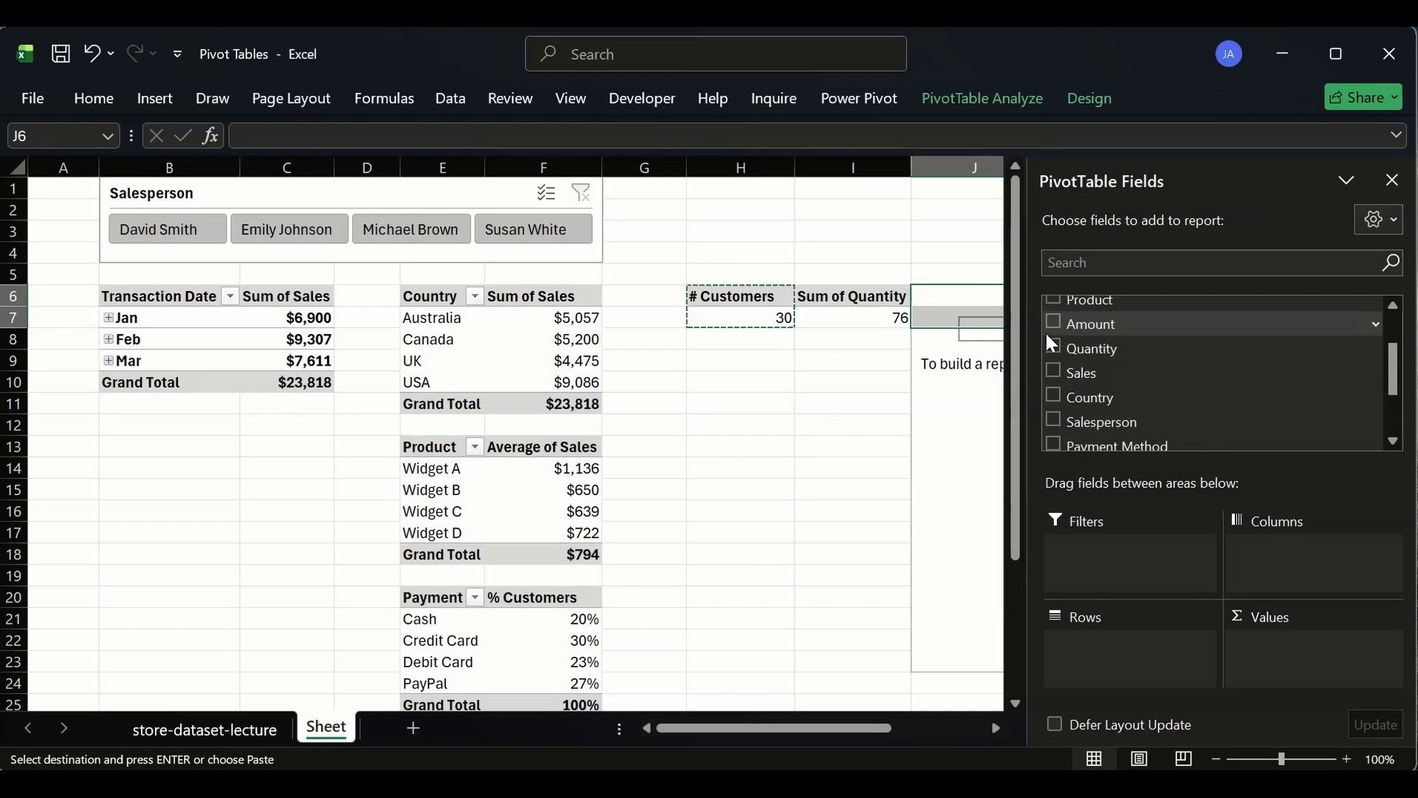
pyautogui.click(1054, 372)
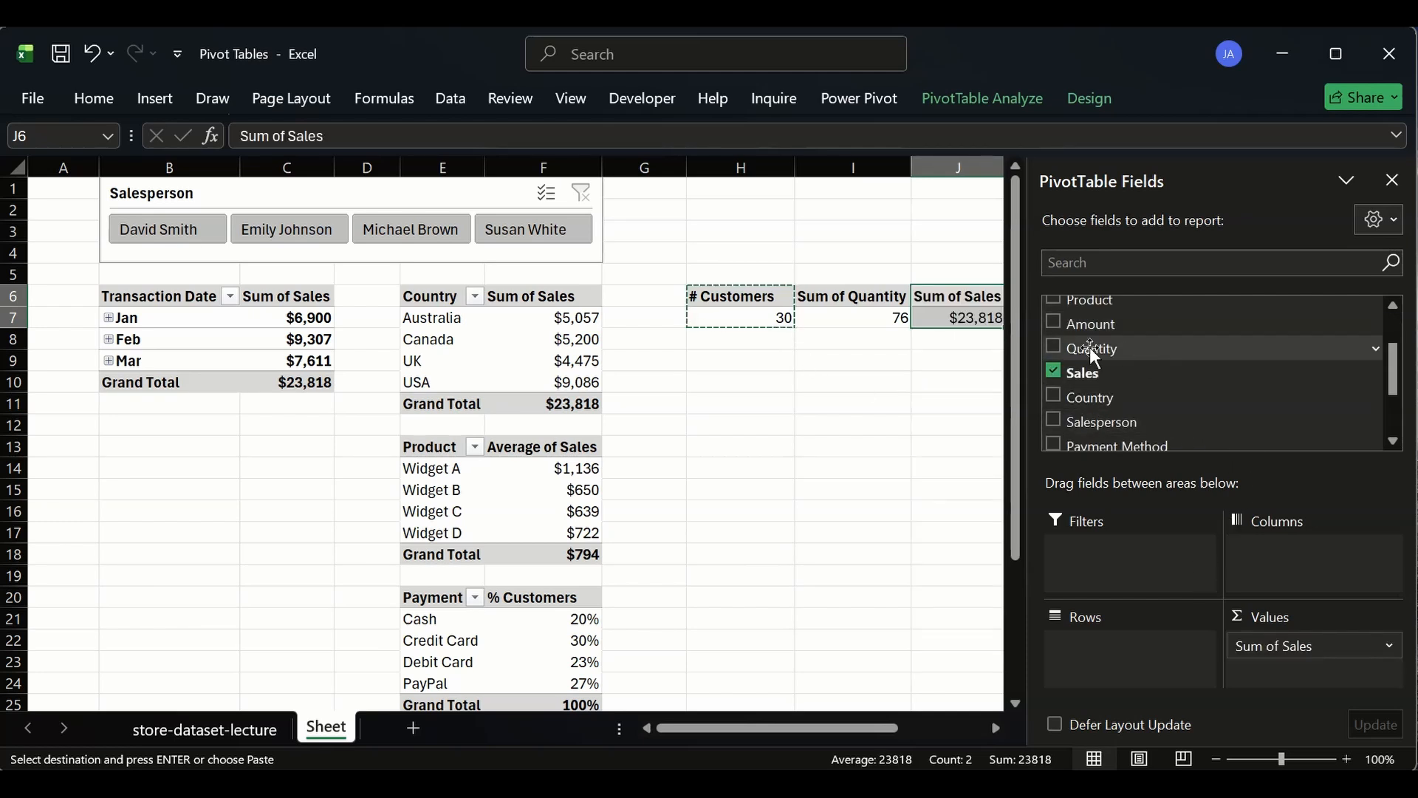
pyautogui.click(829, 359)
pyautogui.click(929, 320)
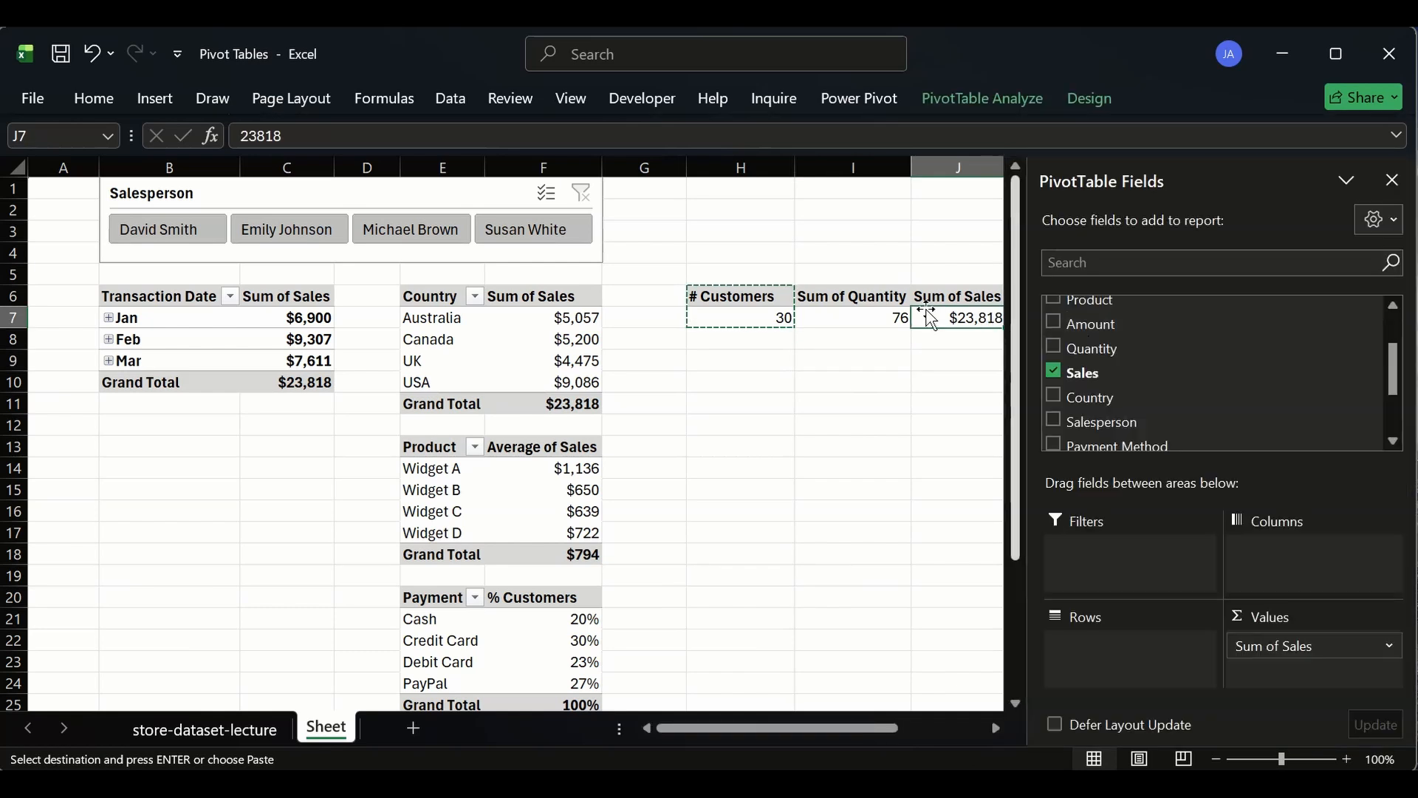
pyautogui.click(1392, 181)
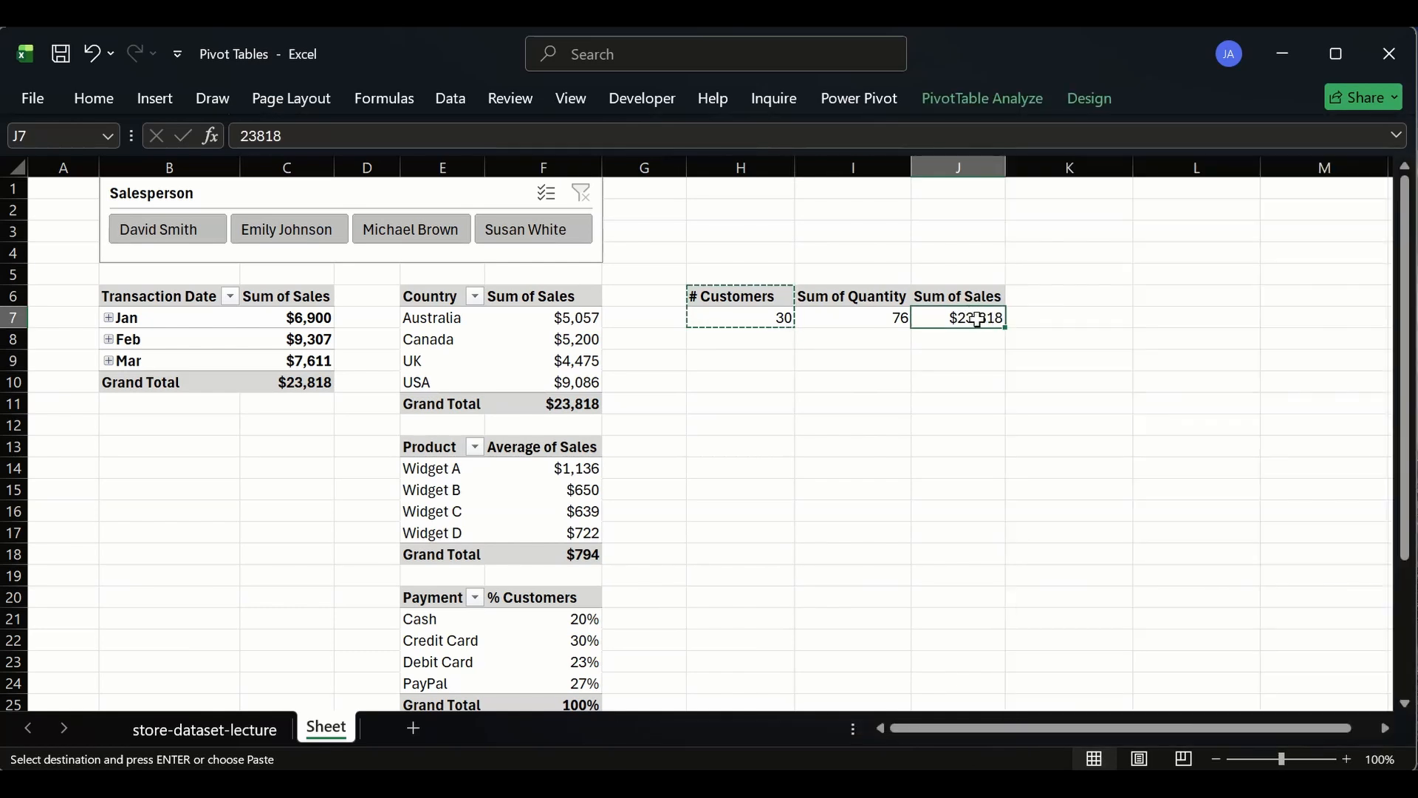
# - Move the Salesperson slicer down beside the Country and Product pivot tables
pyautogui.moveTo(978, 319); pyautogui.dragTo(694, 295)
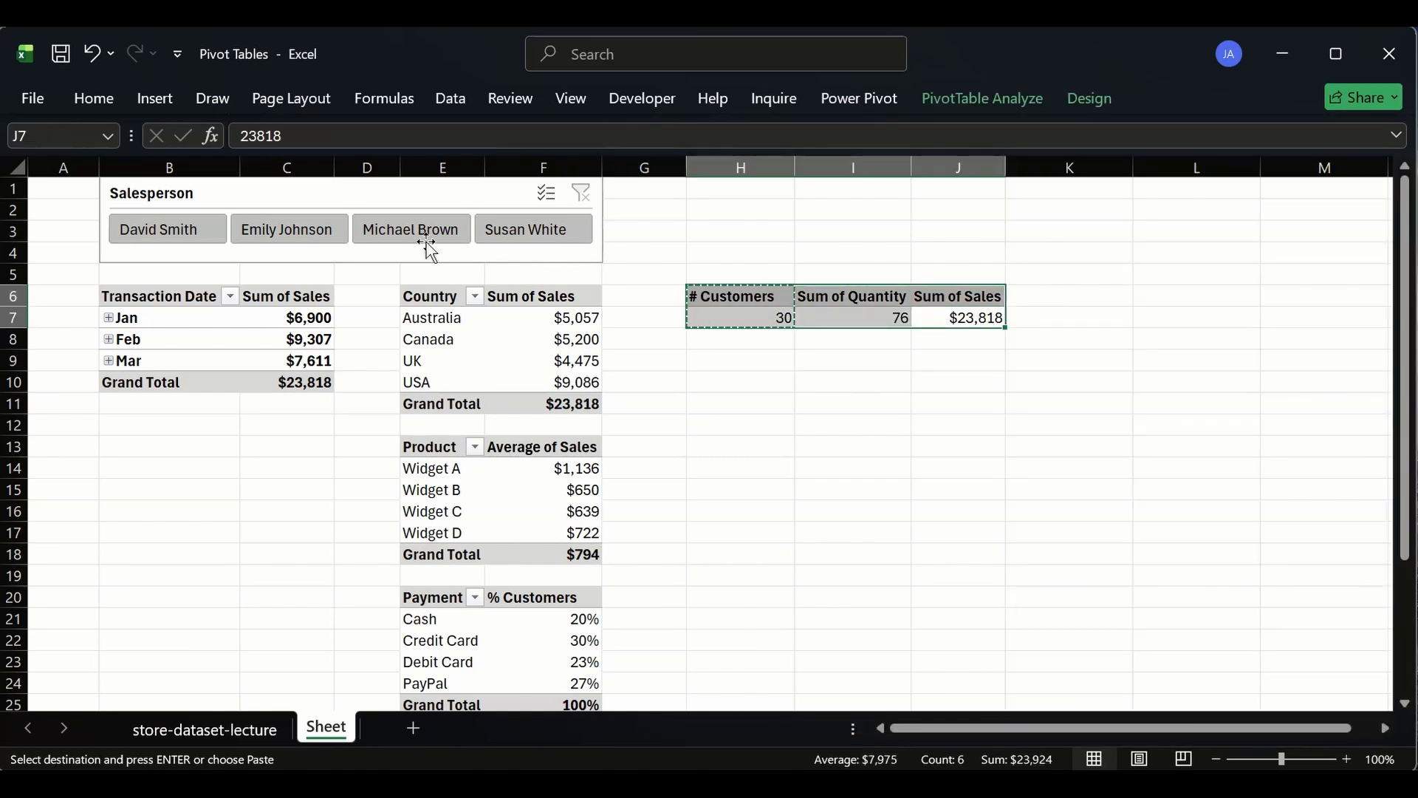
pyautogui.click(336, 262)
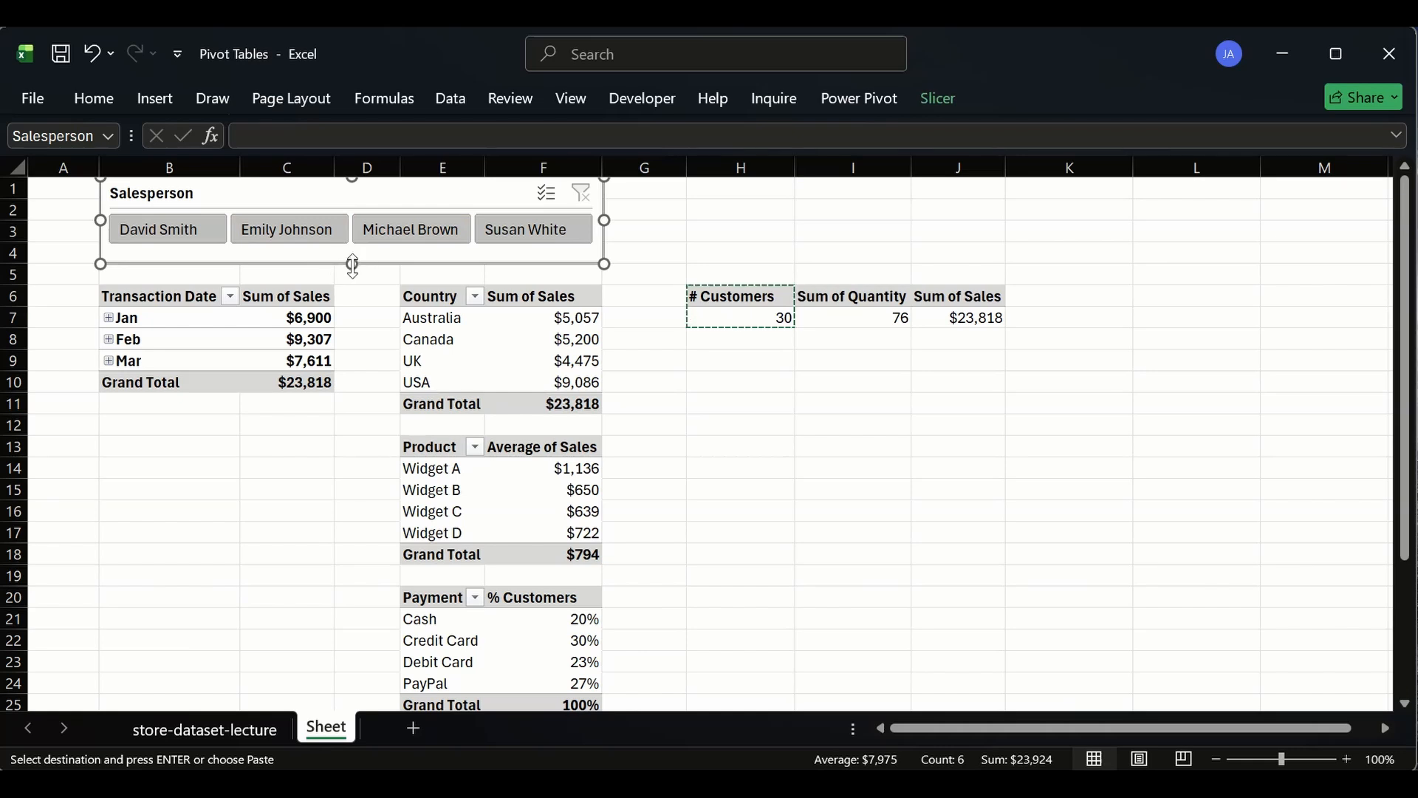
pyautogui.moveTo(384, 193); pyautogui.dragTo(1013, 453)
# - Move the three summary pivots into row 3, with # Customers at B3, Sum of Quantity at D3 and Sum of Sales at F3
pyautogui.moveTo(734, 296); pyautogui.dragTo(934, 324)
pyautogui.moveTo(818, 286); pyautogui.dragTo(539, 234)
pyautogui.click(640, 276)
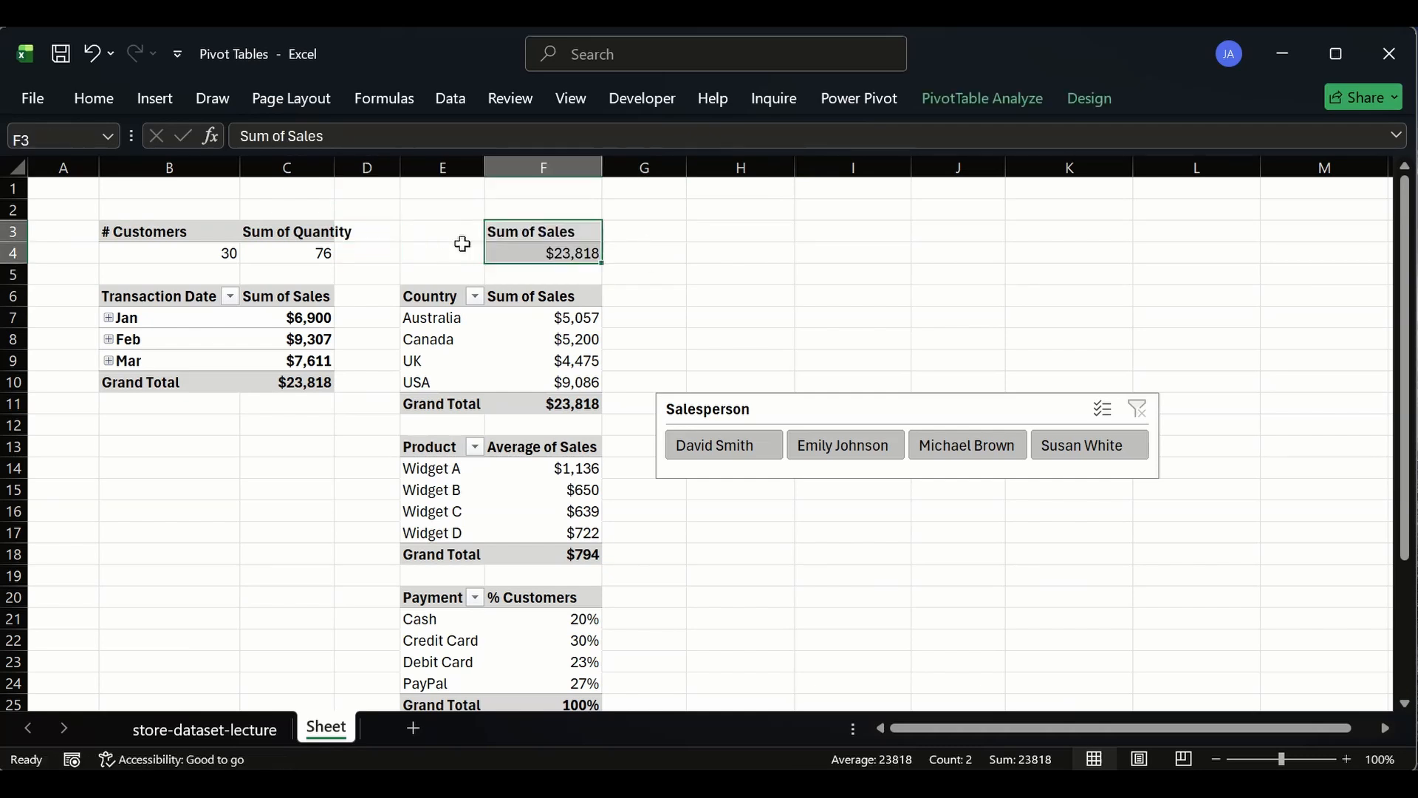
pyautogui.click(298, 221)
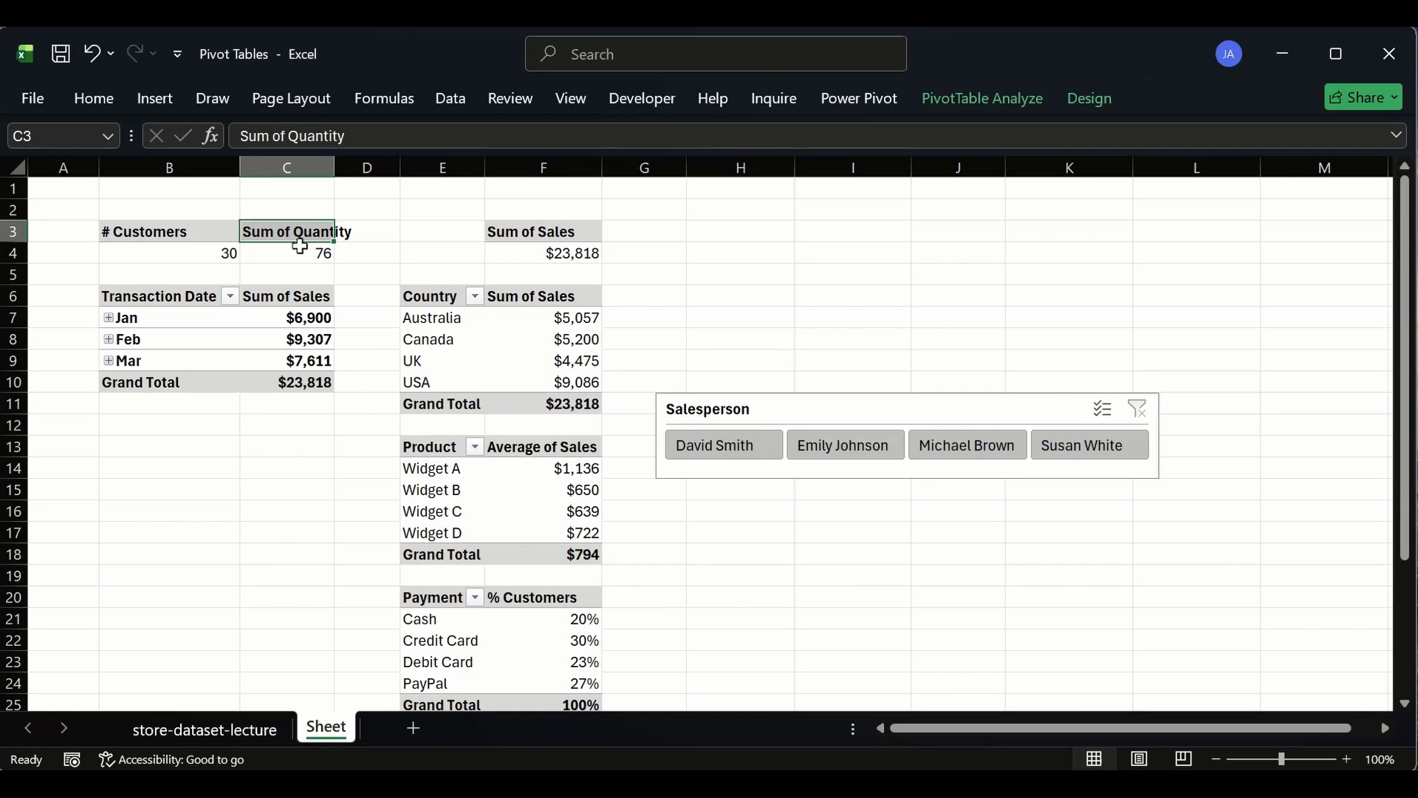
pyautogui.moveTo(299, 246); pyautogui.dragTo(376, 237)
pyautogui.click(661, 274)
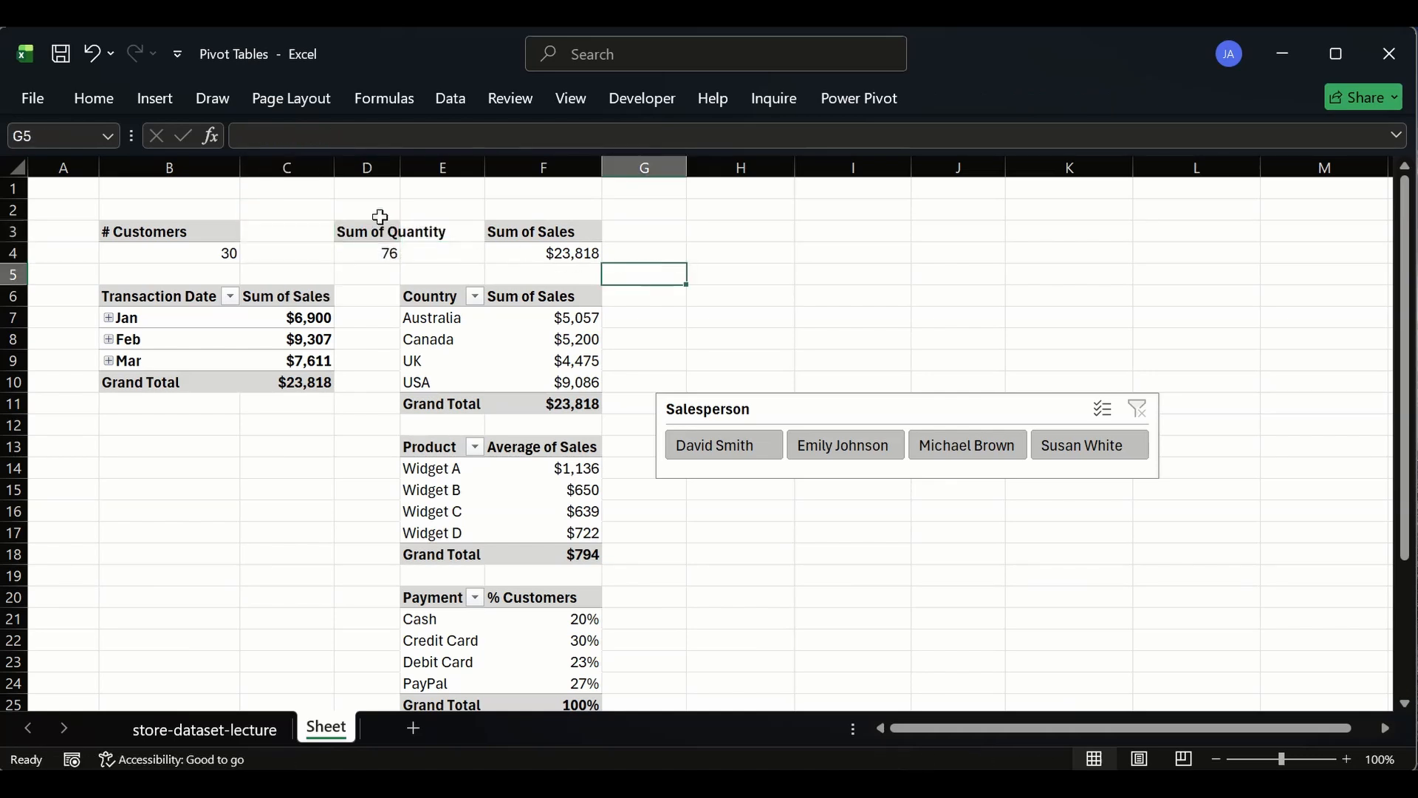
# - Autofit the width of column D to its contents
pyautogui.moveTo(400, 166); pyautogui.dragTo(403, 165)
pyautogui.doubleClick(403, 165)
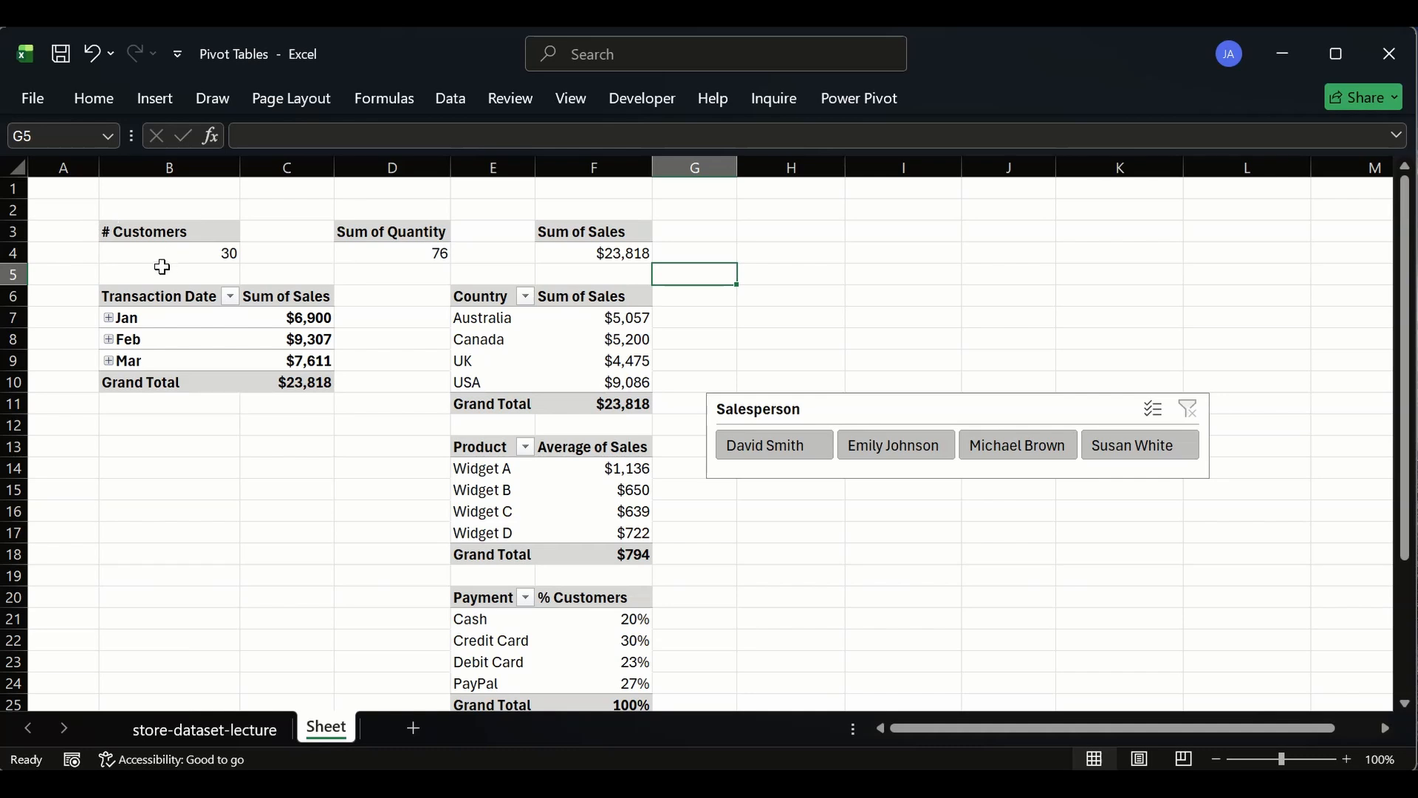
pyautogui.click(195, 423)
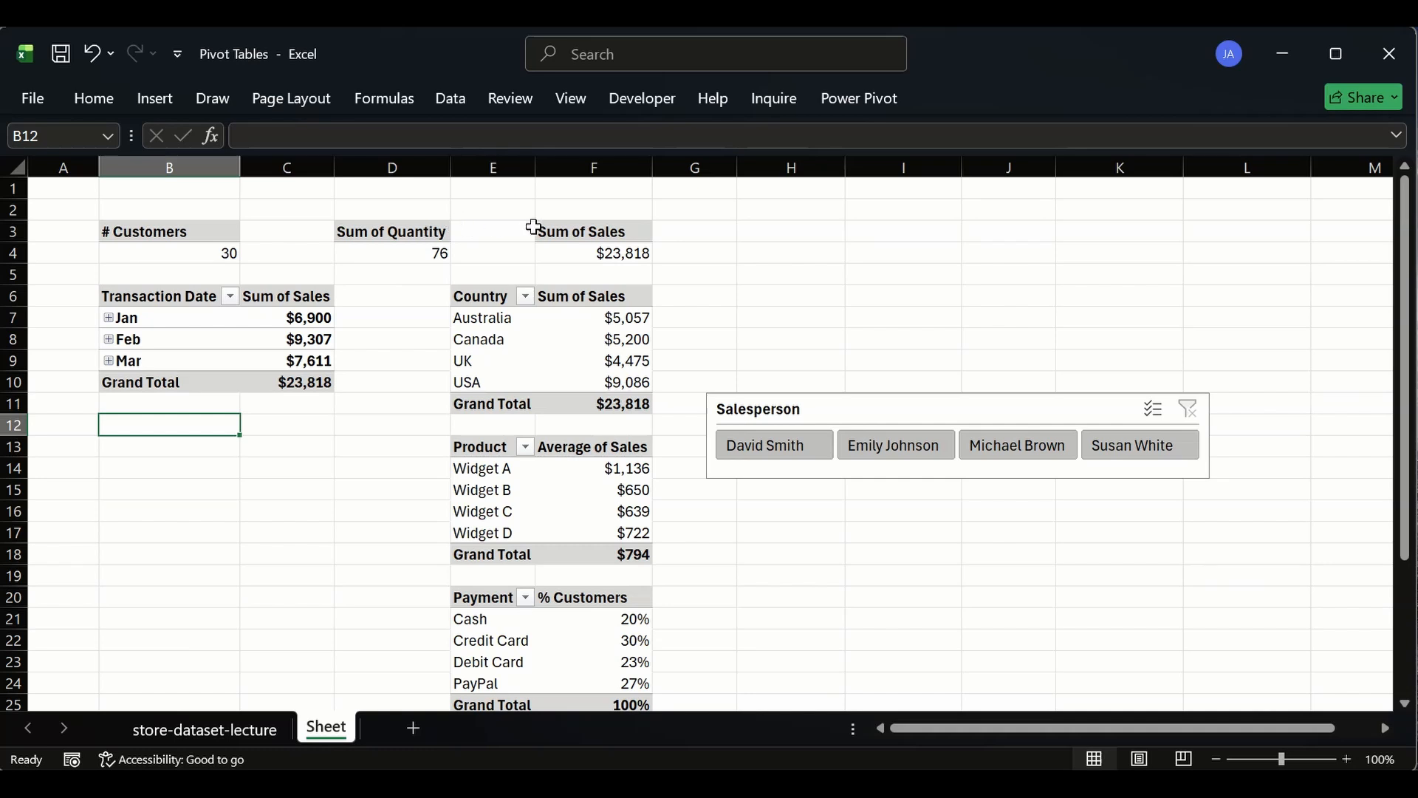
# - Move the Sum of Quantity pivot from D3 to C3, beside the # Customers pivot
pyautogui.moveTo(481, 228); pyautogui.dragTo(648, 253)
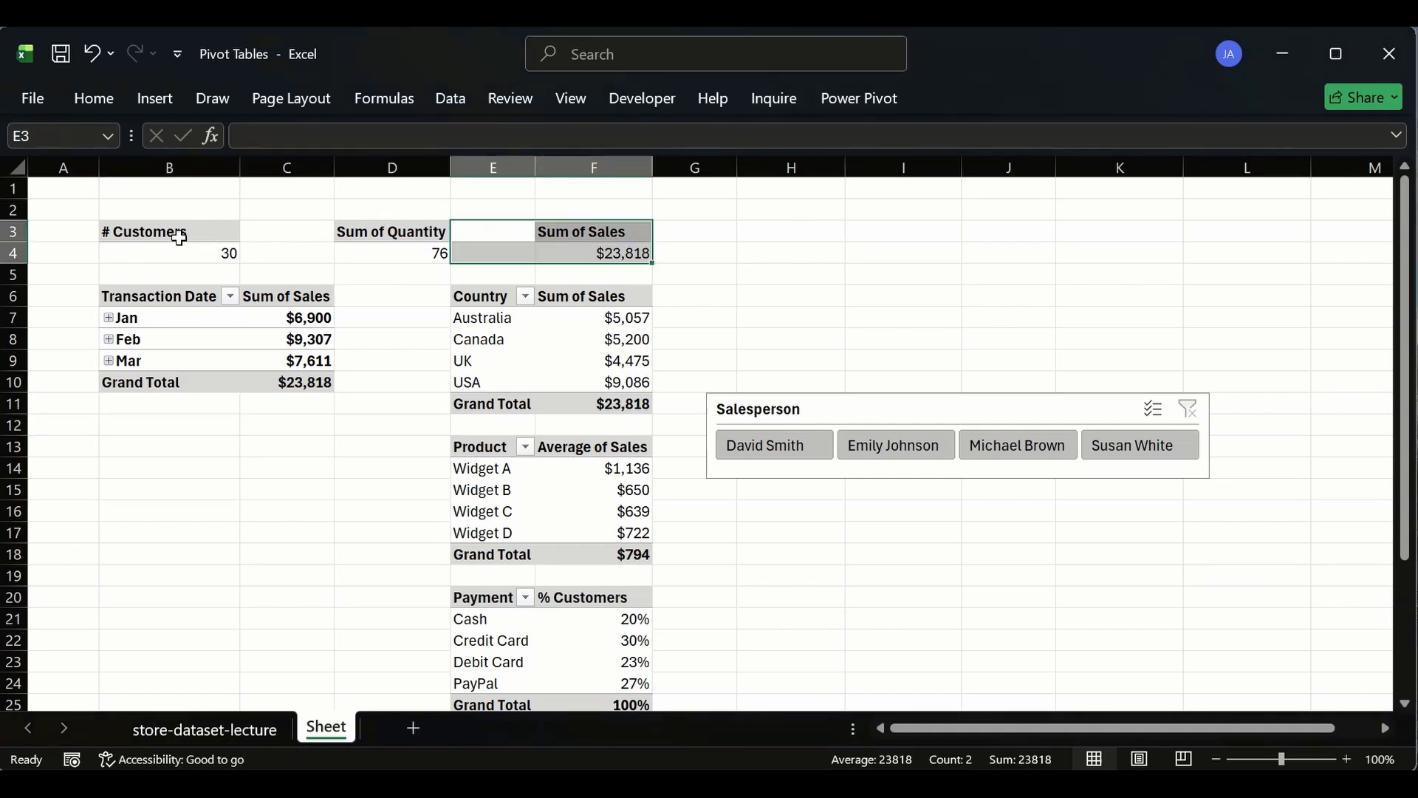
pyautogui.moveTo(180, 231); pyautogui.dragTo(259, 251)
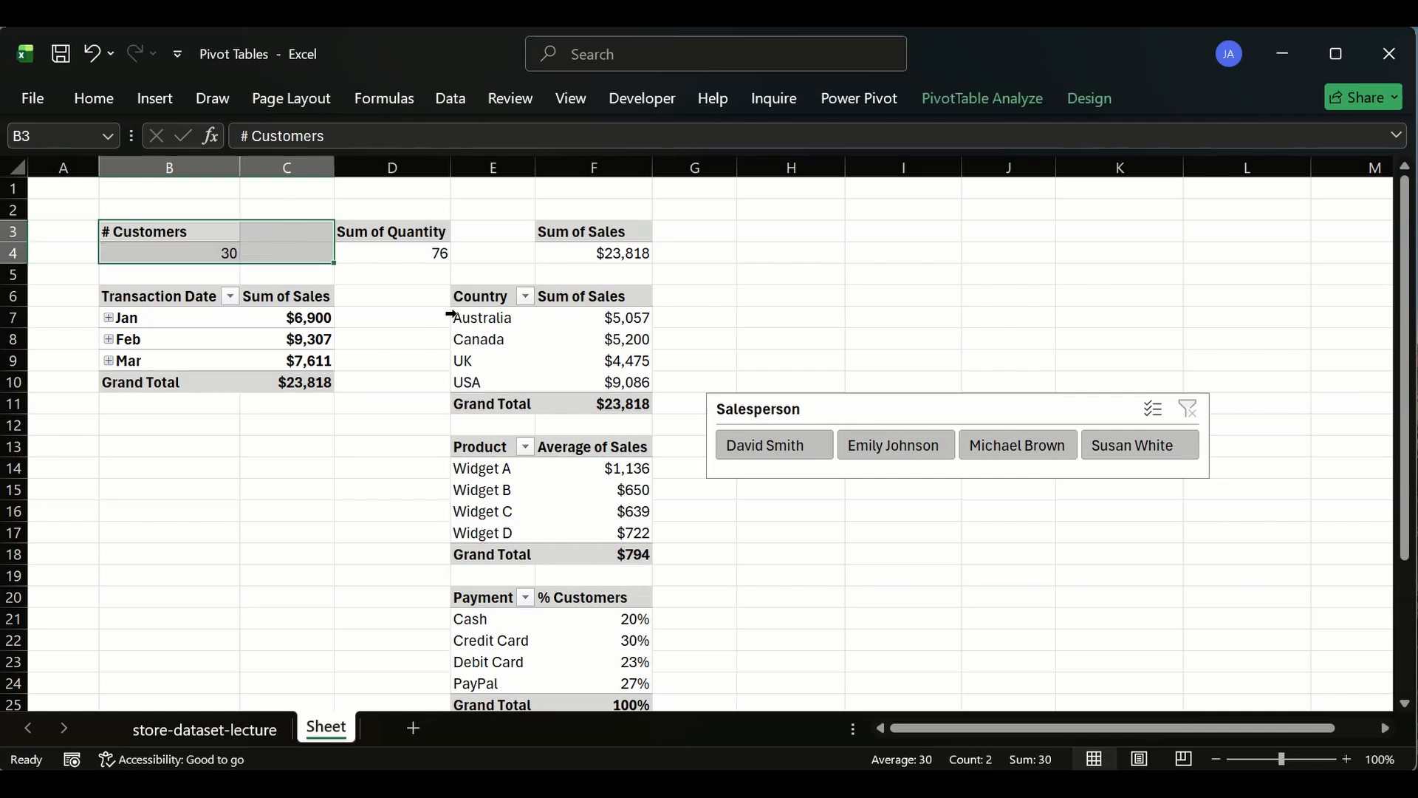
pyautogui.click(171, 230)
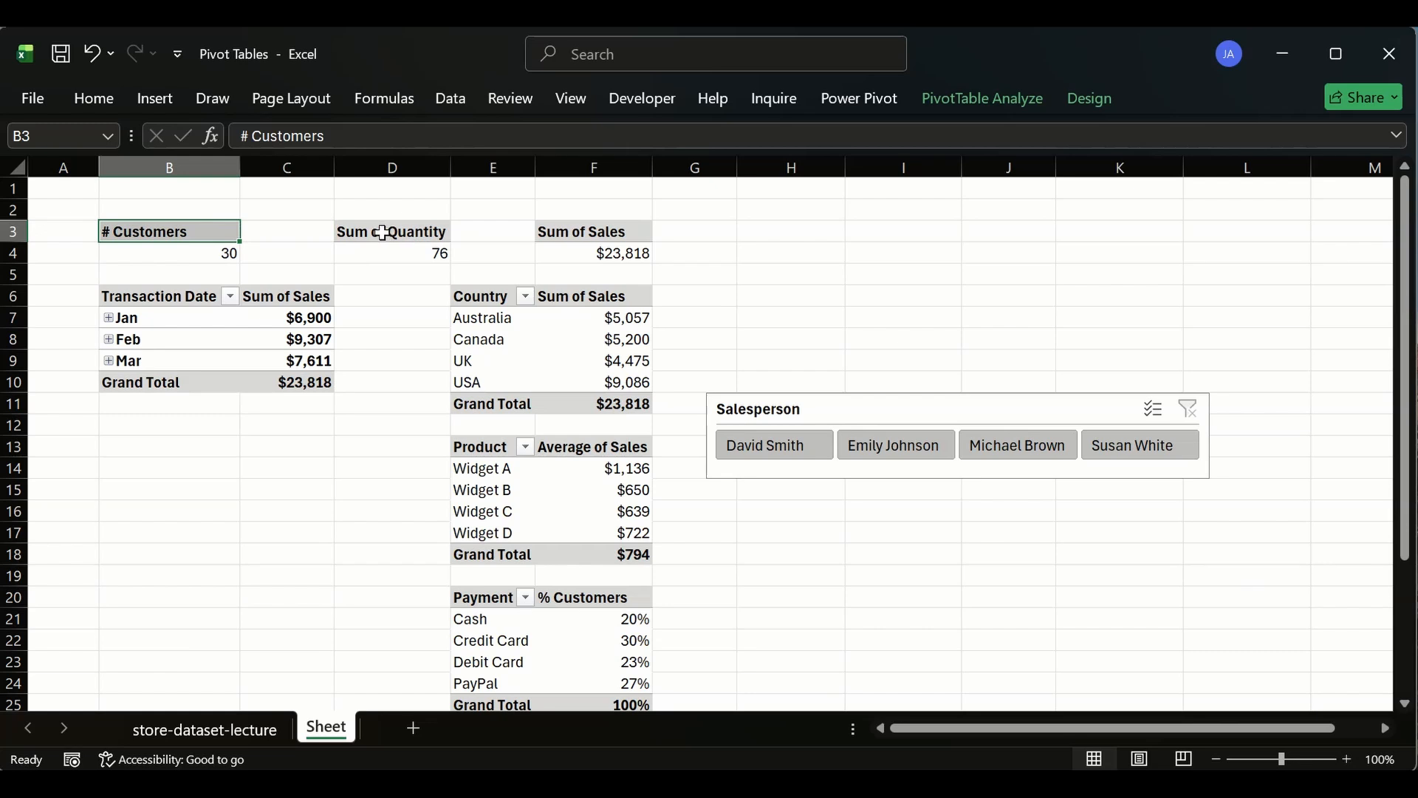
pyautogui.moveTo(385, 234); pyautogui.dragTo(317, 237)
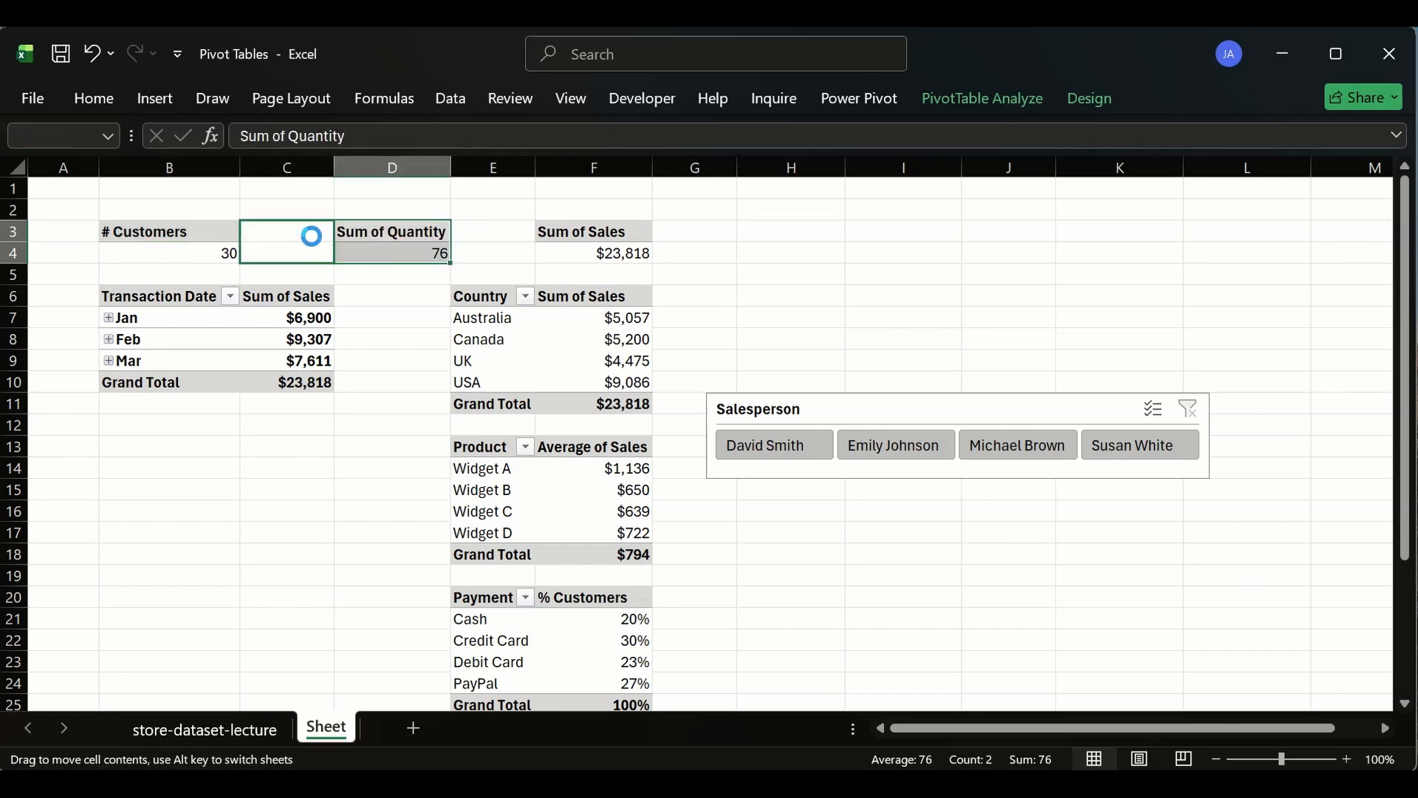
# - Set the Sum of Sales pivot cells E3:F4 to Center Across Selection horizontal alignment
pyautogui.moveTo(584, 234); pyautogui.dragTo(459, 247)
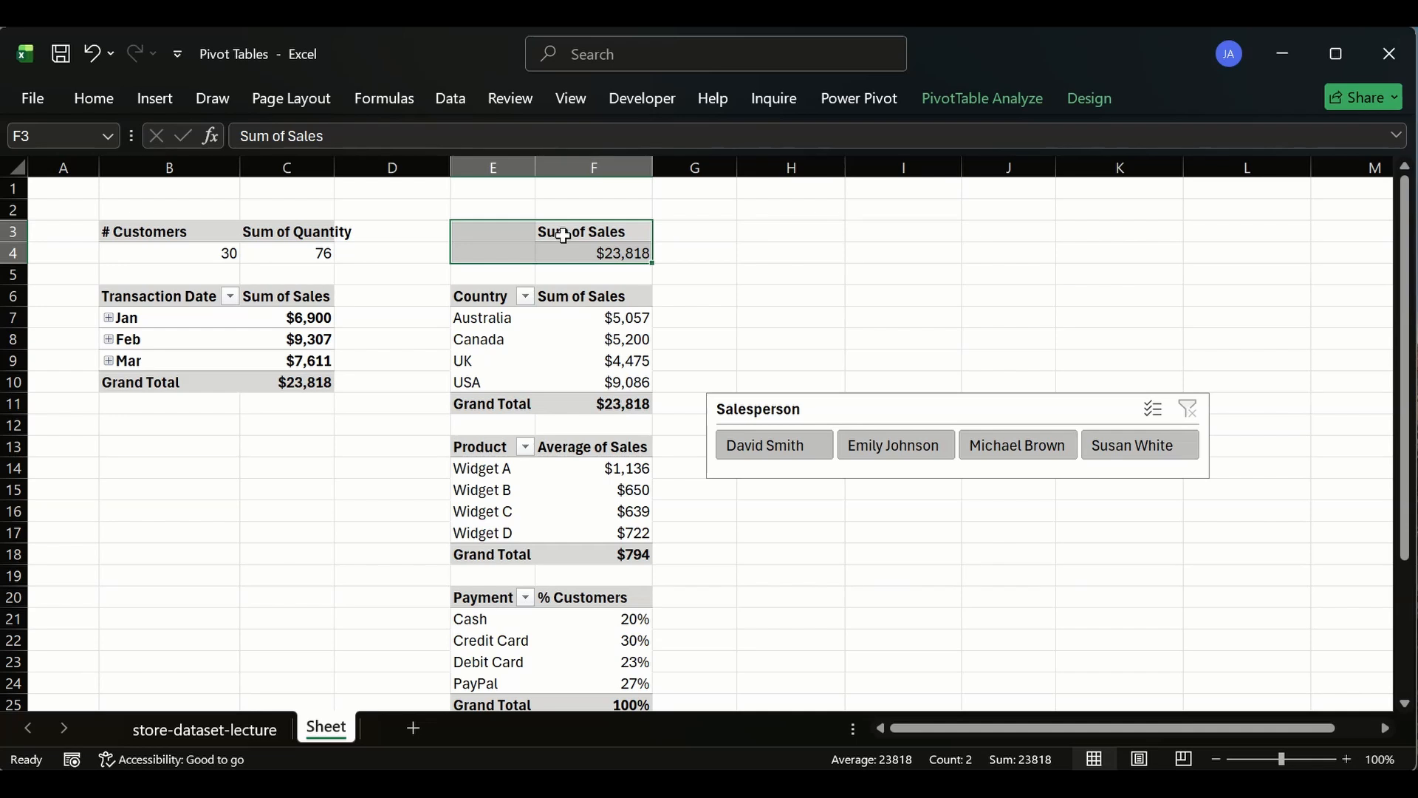
pyautogui.hotkey('ctrl', '1')
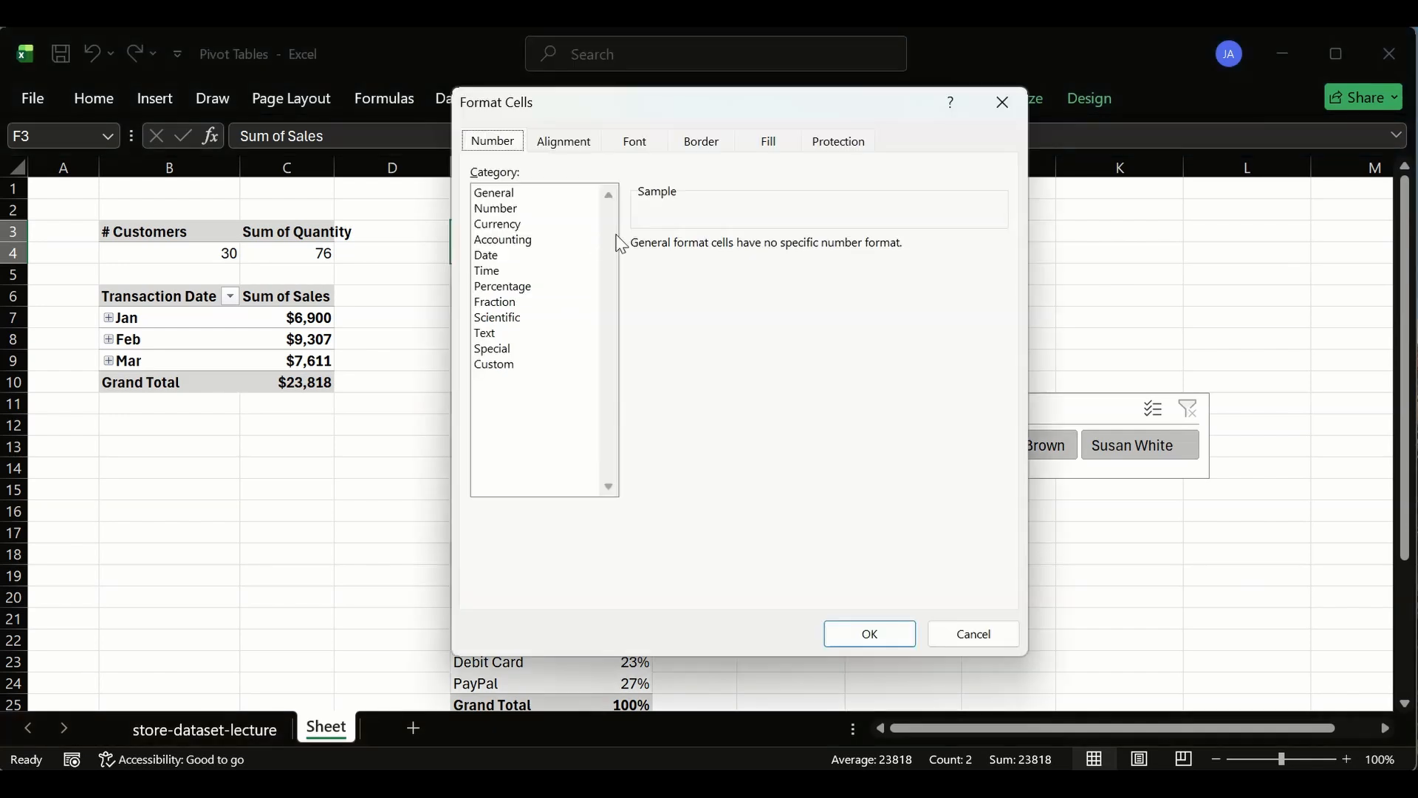
pyautogui.click(561, 144)
pyautogui.click(625, 219)
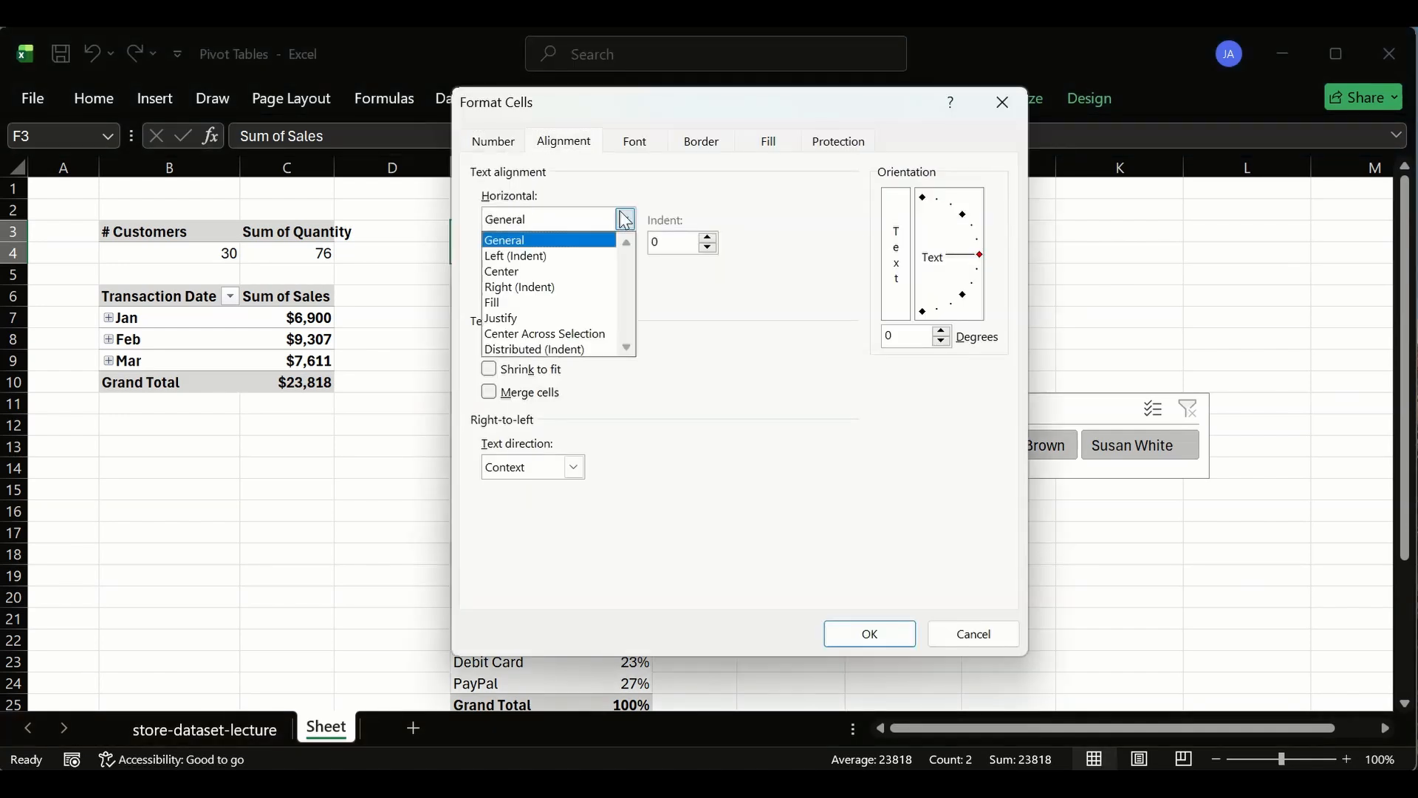
pyautogui.click(545, 333)
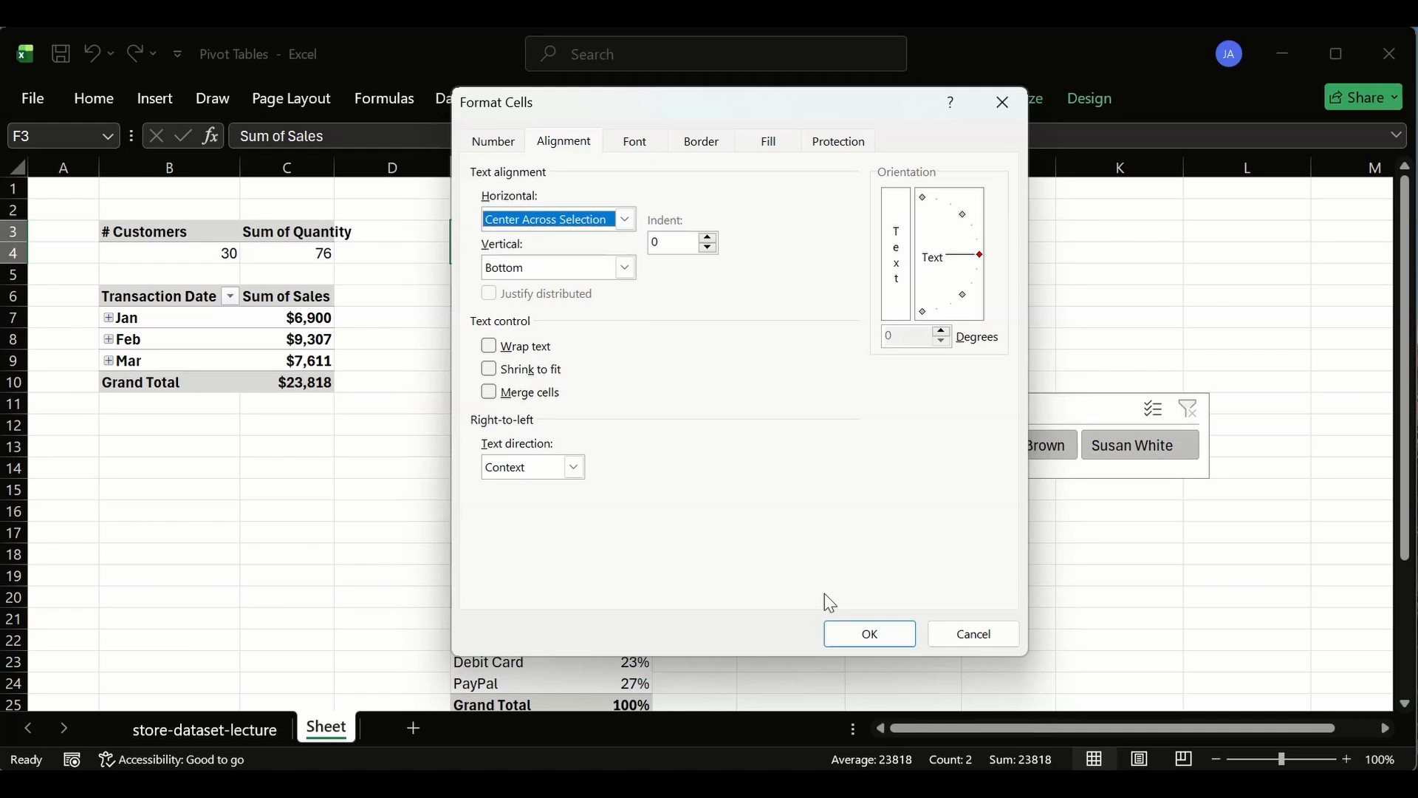
pyautogui.click(868, 635)
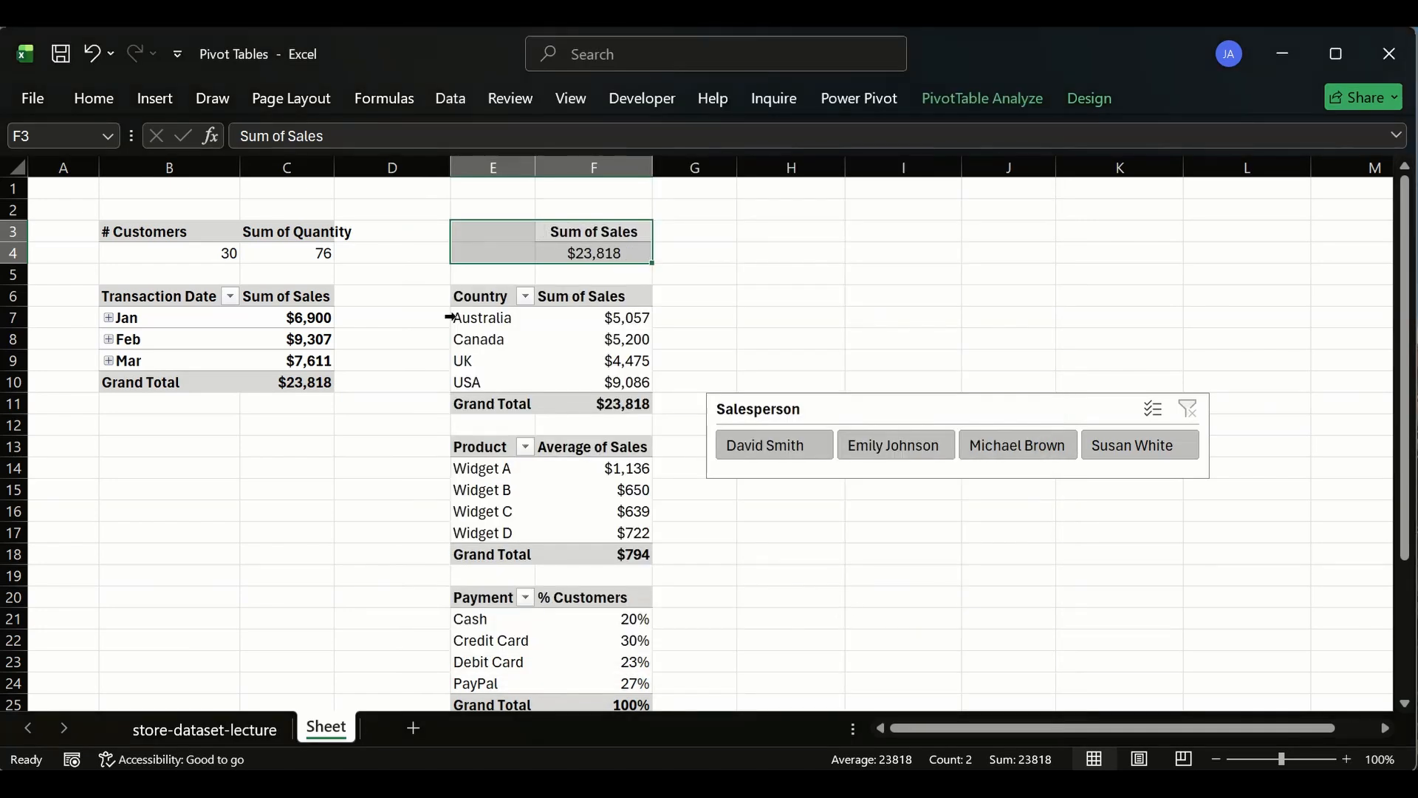
# - Copy the Sum of Sales header's formatting onto cell E3 with Format Painter
pyautogui.click(415, 253)
pyautogui.click(522, 234)
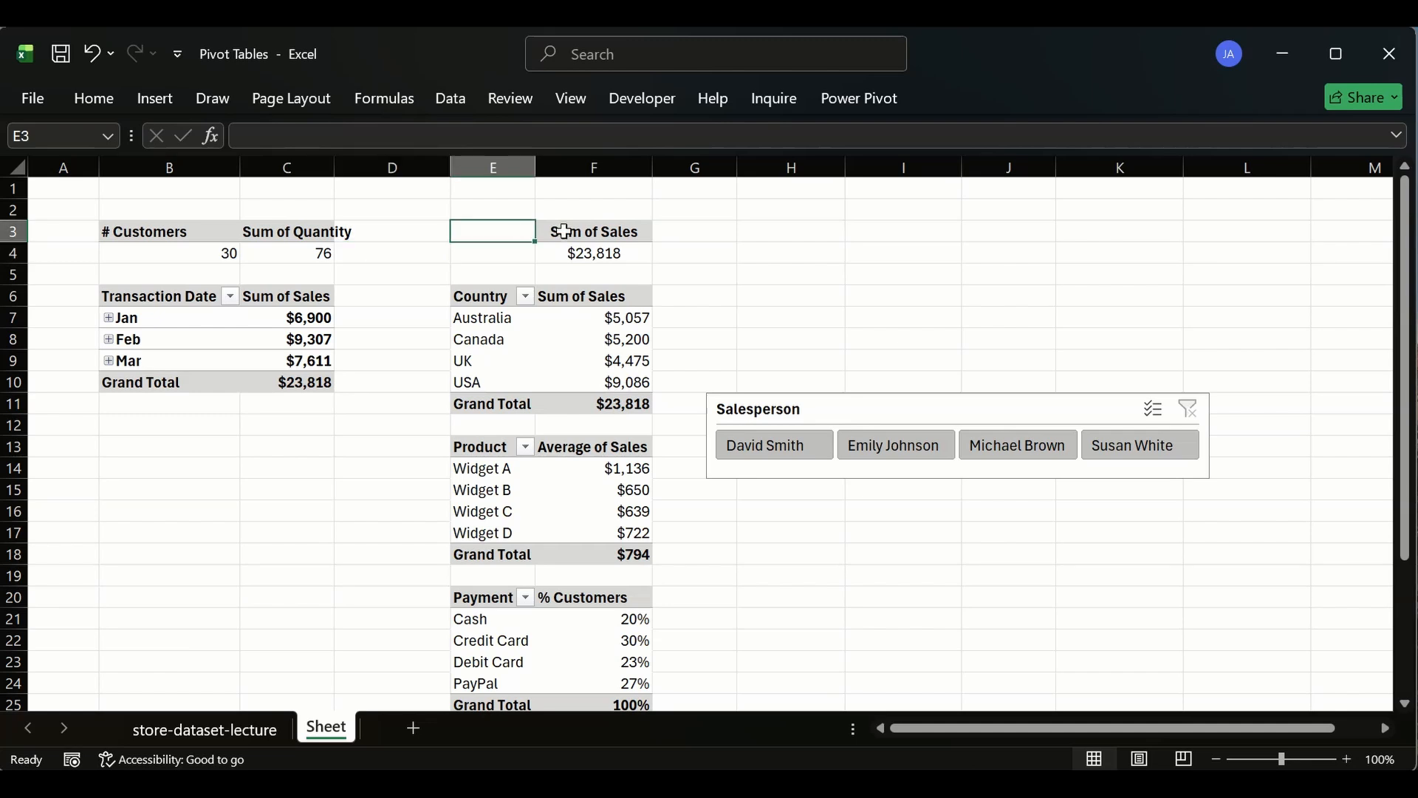
pyautogui.click(564, 231)
pyautogui.moveTo(563, 232); pyautogui.dragTo(497, 233)
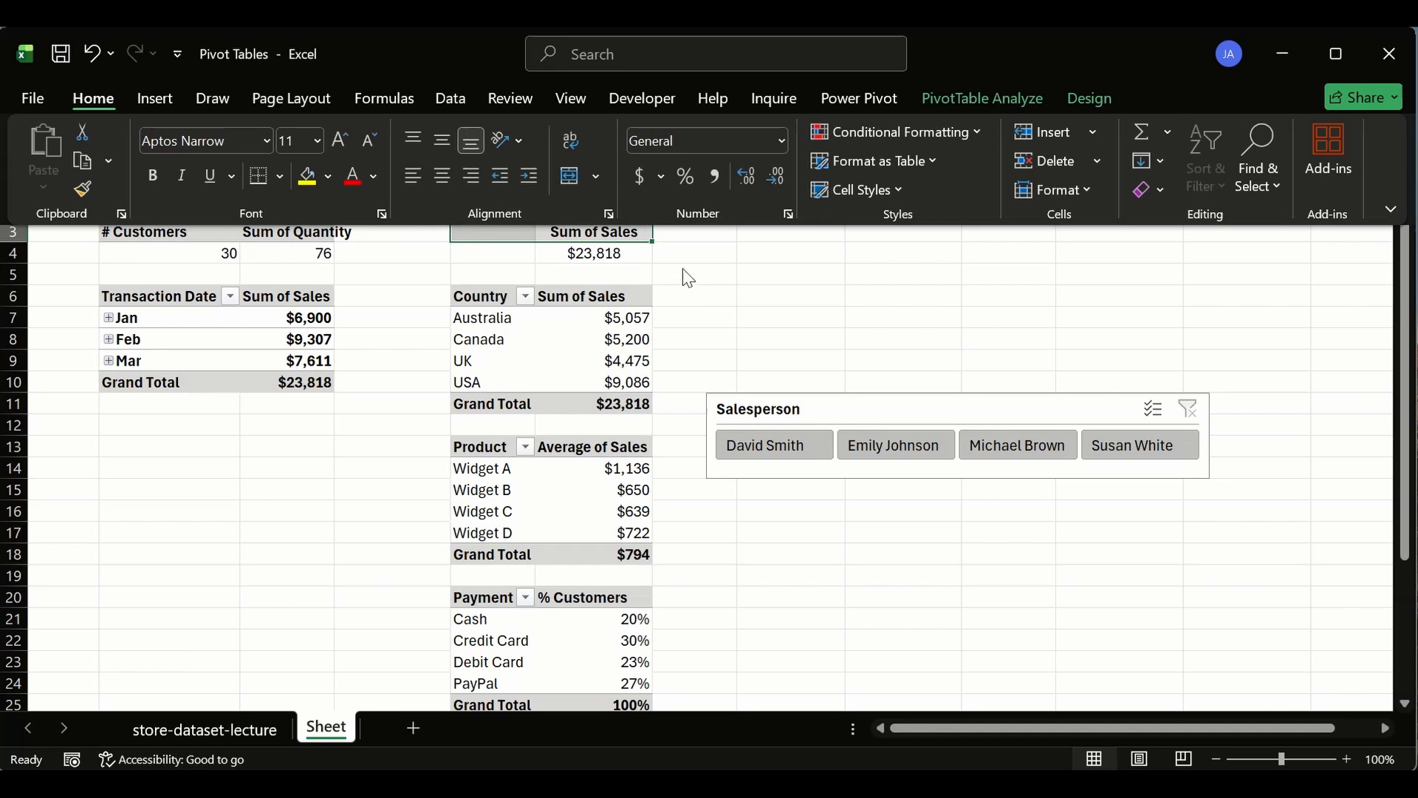
pyautogui.click(290, 293)
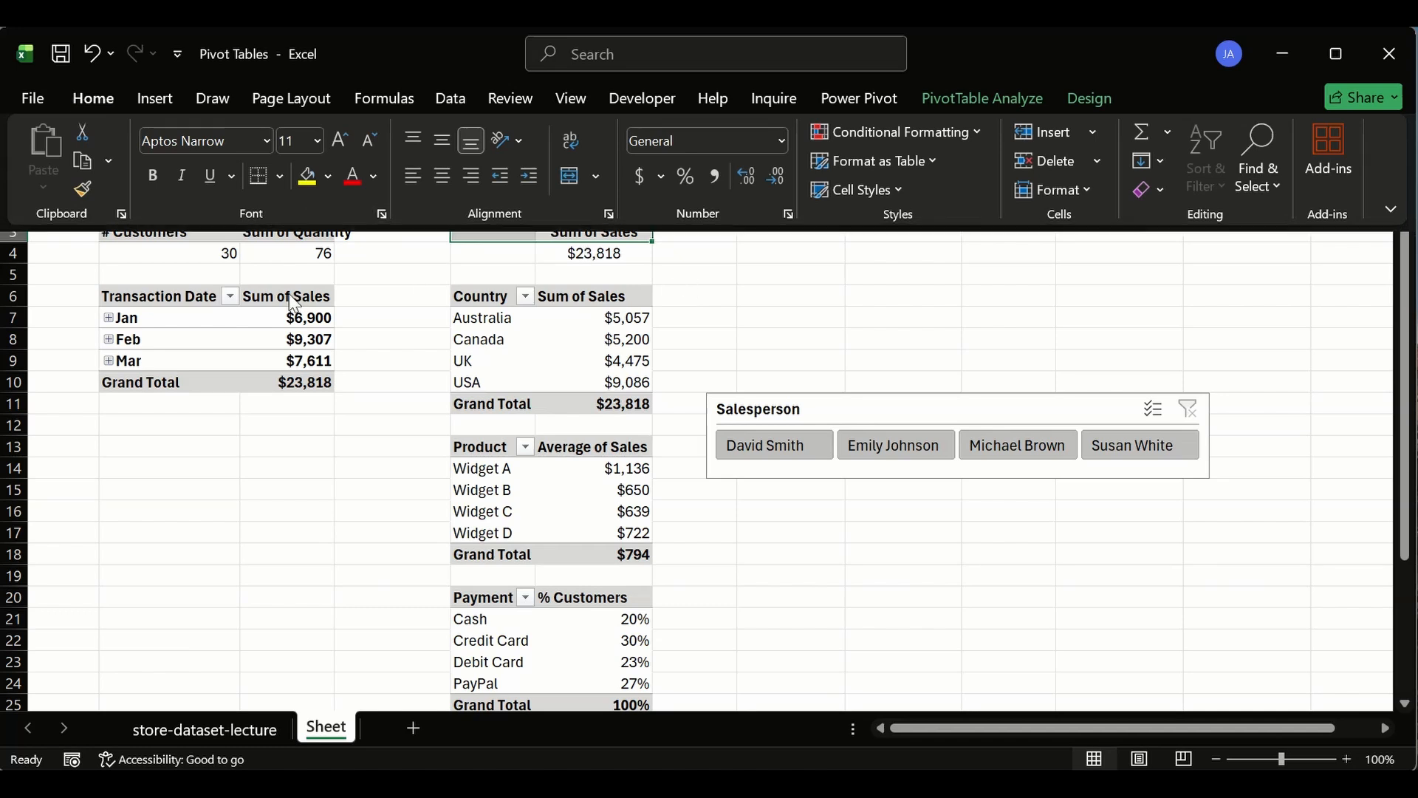
pyautogui.click(551, 237)
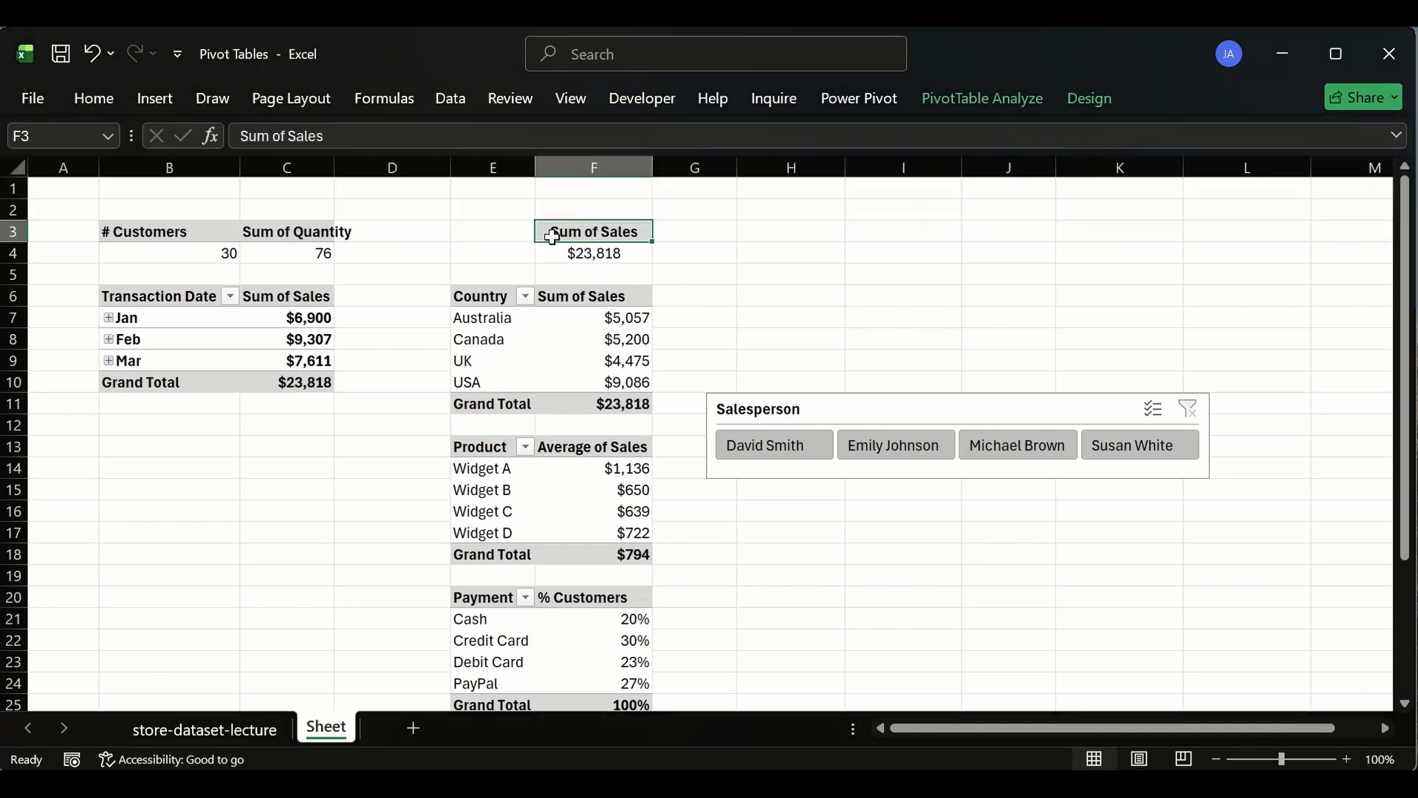
pyautogui.click(106, 107)
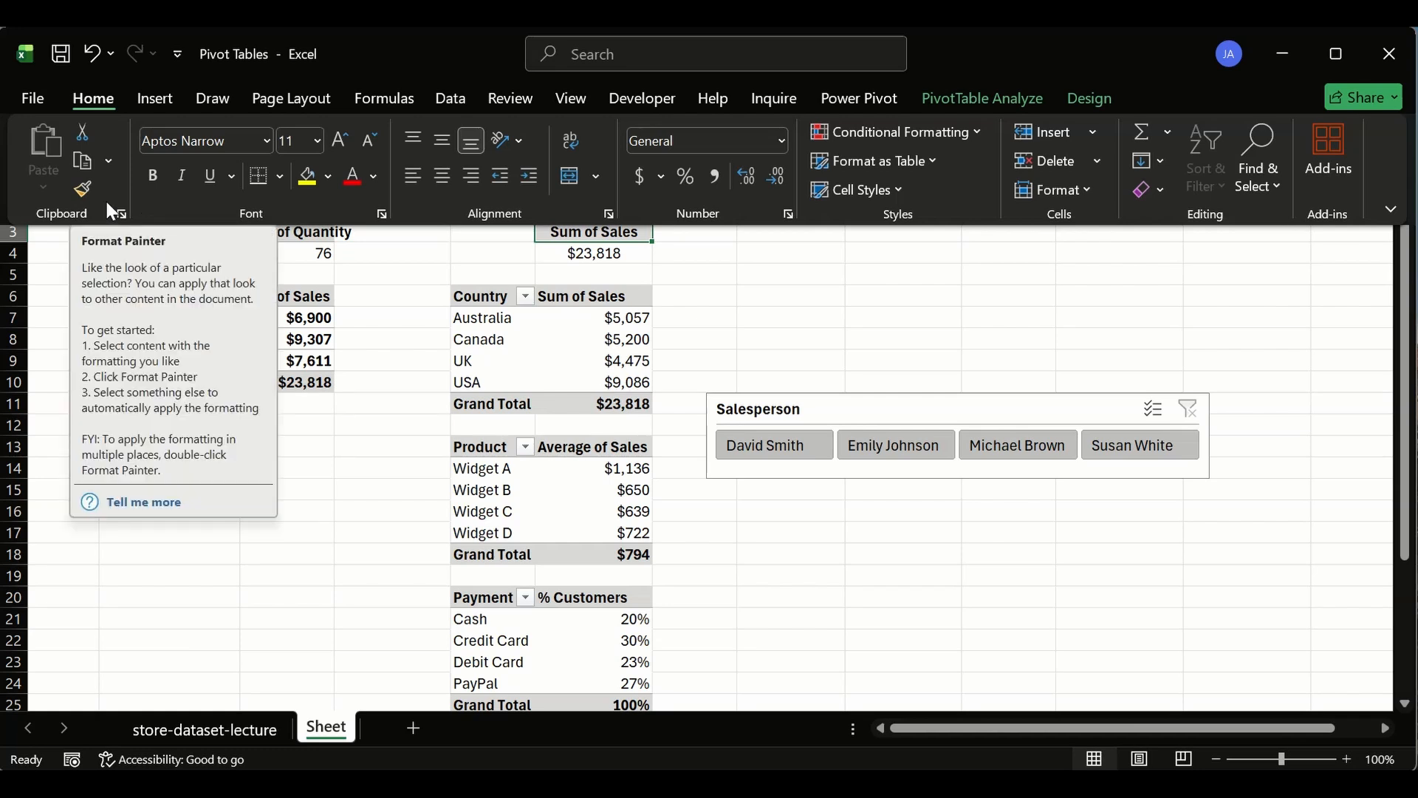
pyautogui.click(79, 189)
pyautogui.click(515, 231)
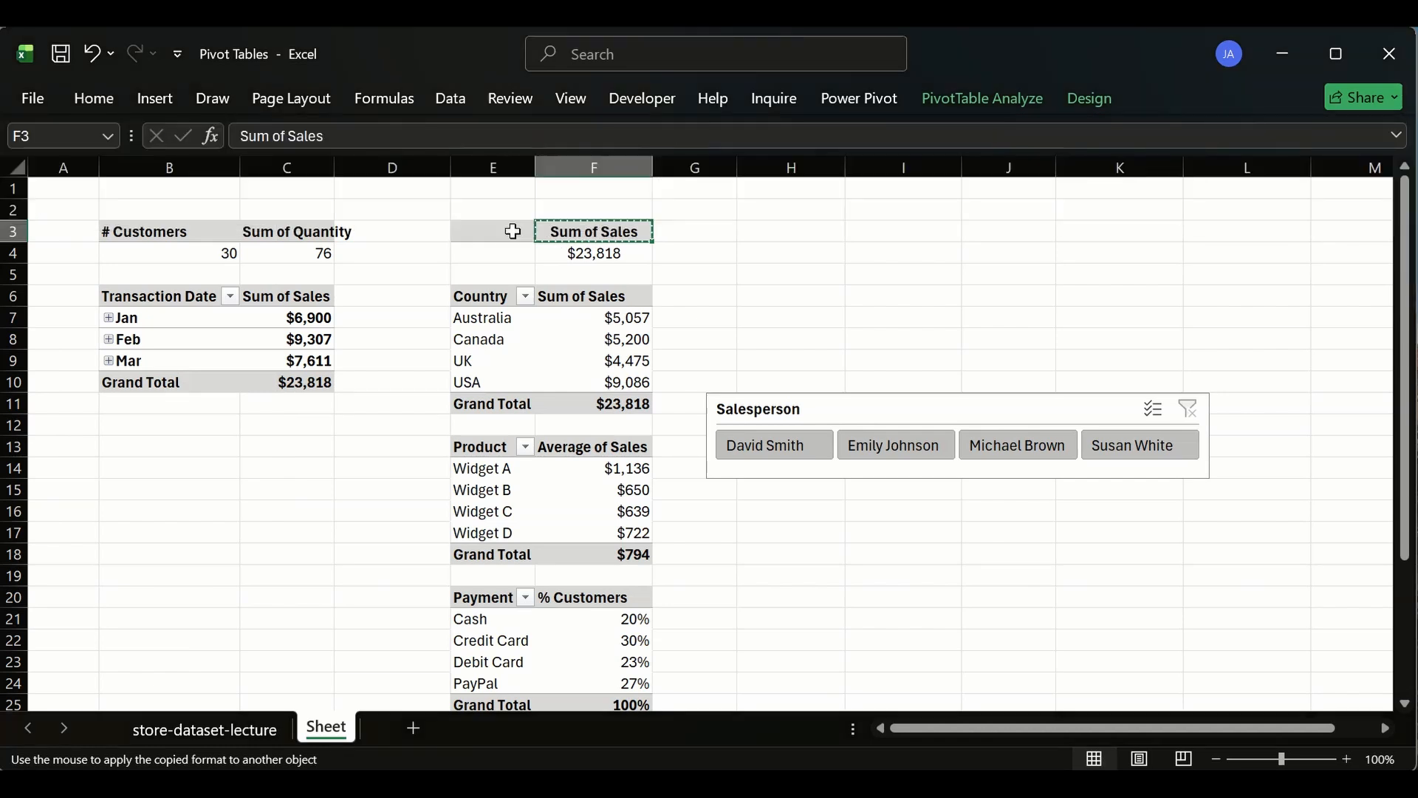
pyautogui.click(560, 233)
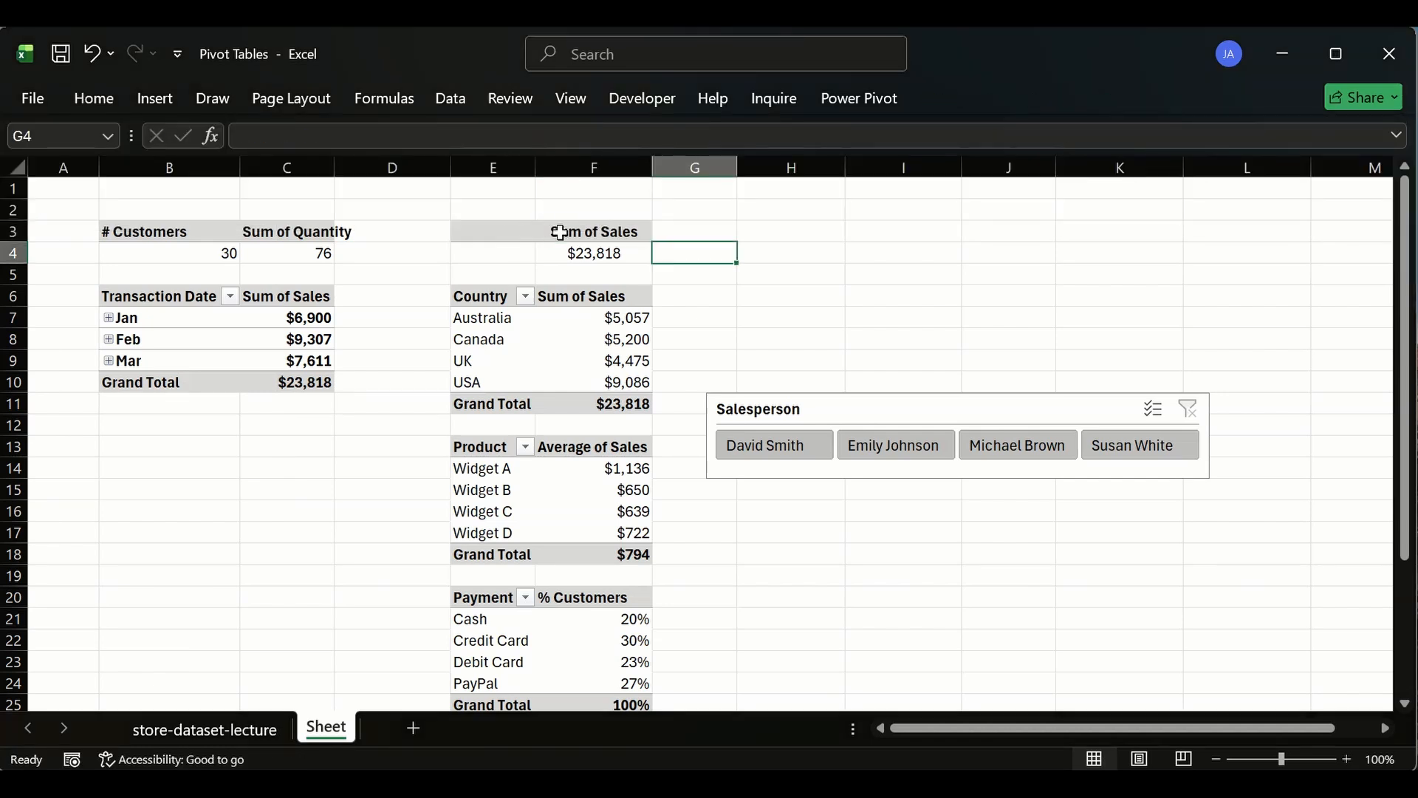
# - Enter the label Sum of Sales in cell E3 beside the pivot header
pyautogui.click(559, 232)
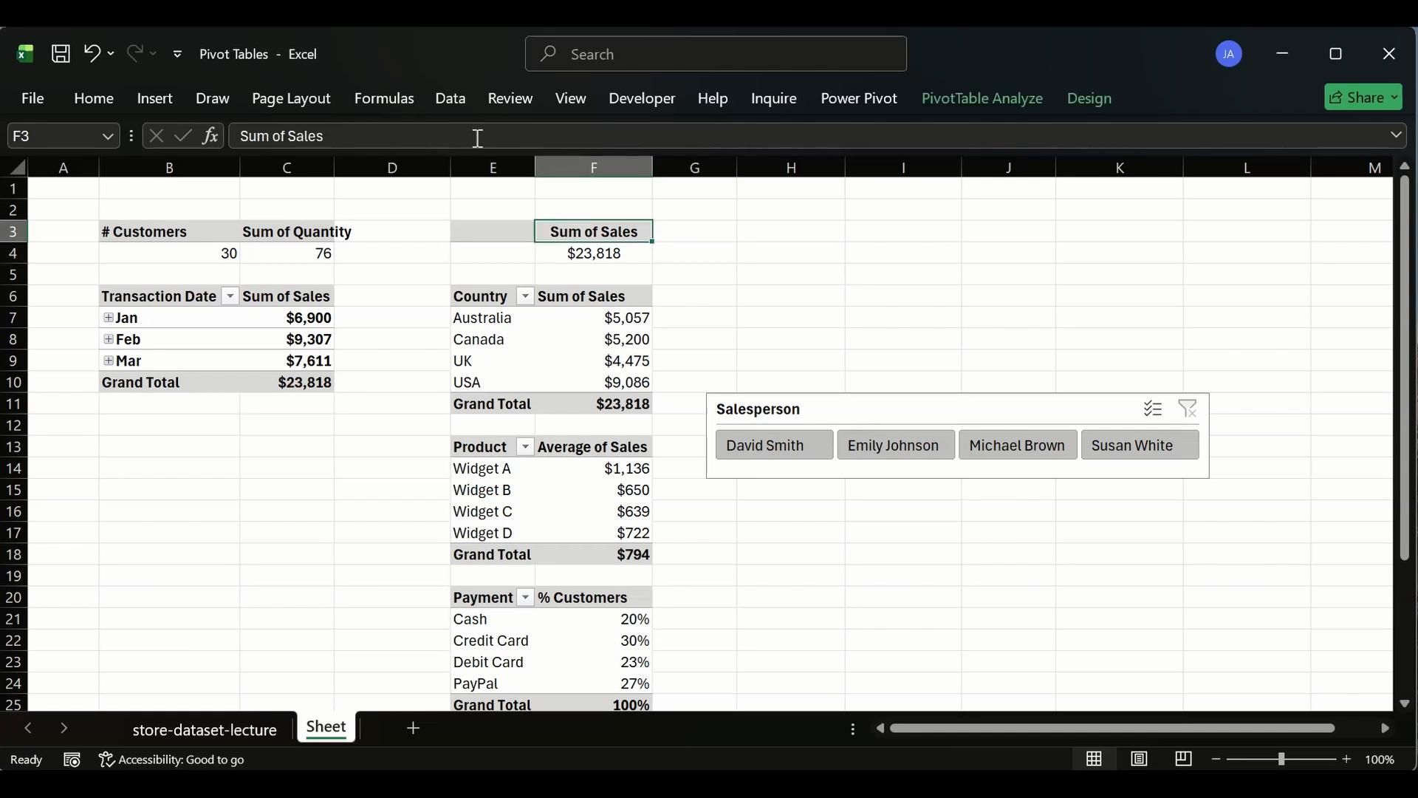
pyautogui.moveTo(478, 138); pyautogui.dragTo(234, 135)
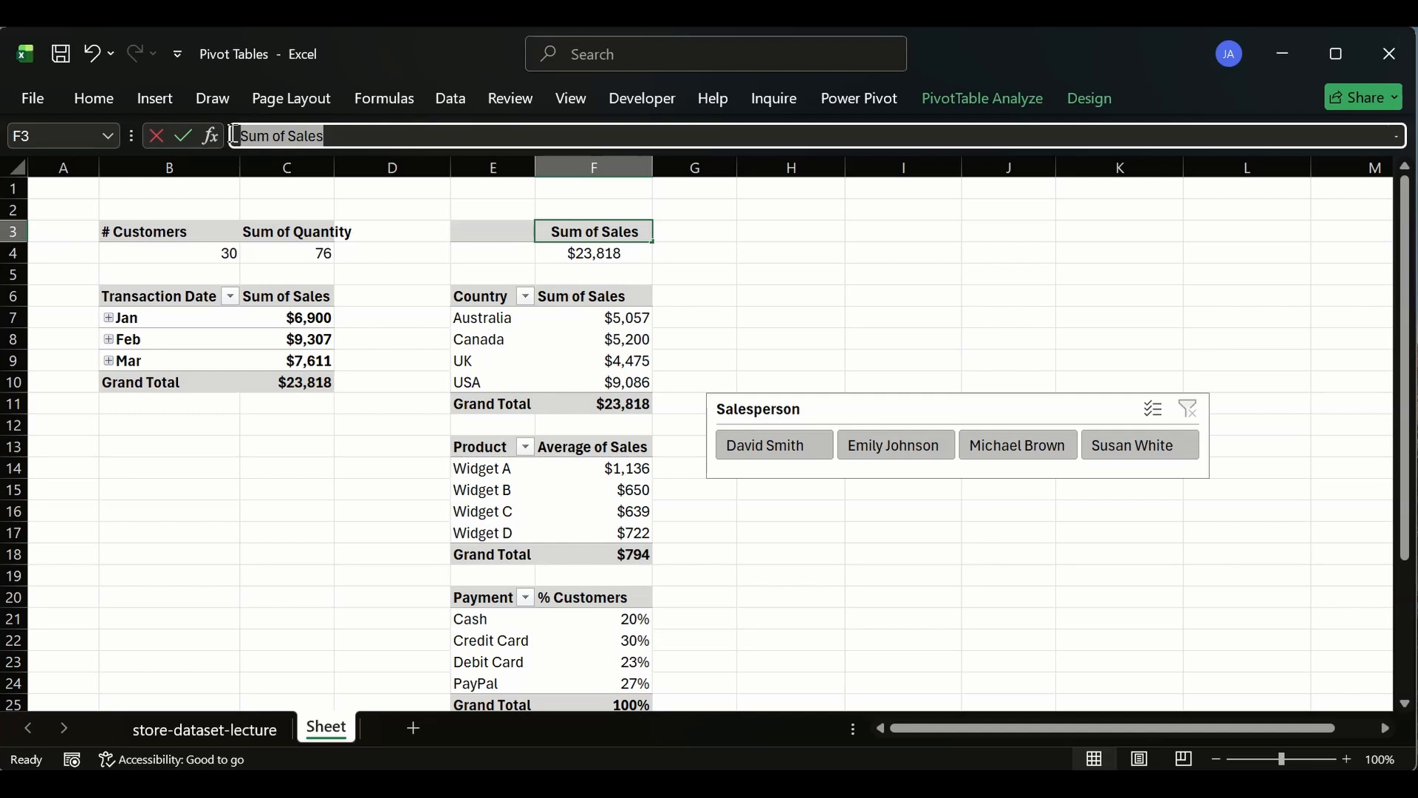
pyautogui.click(497, 231)
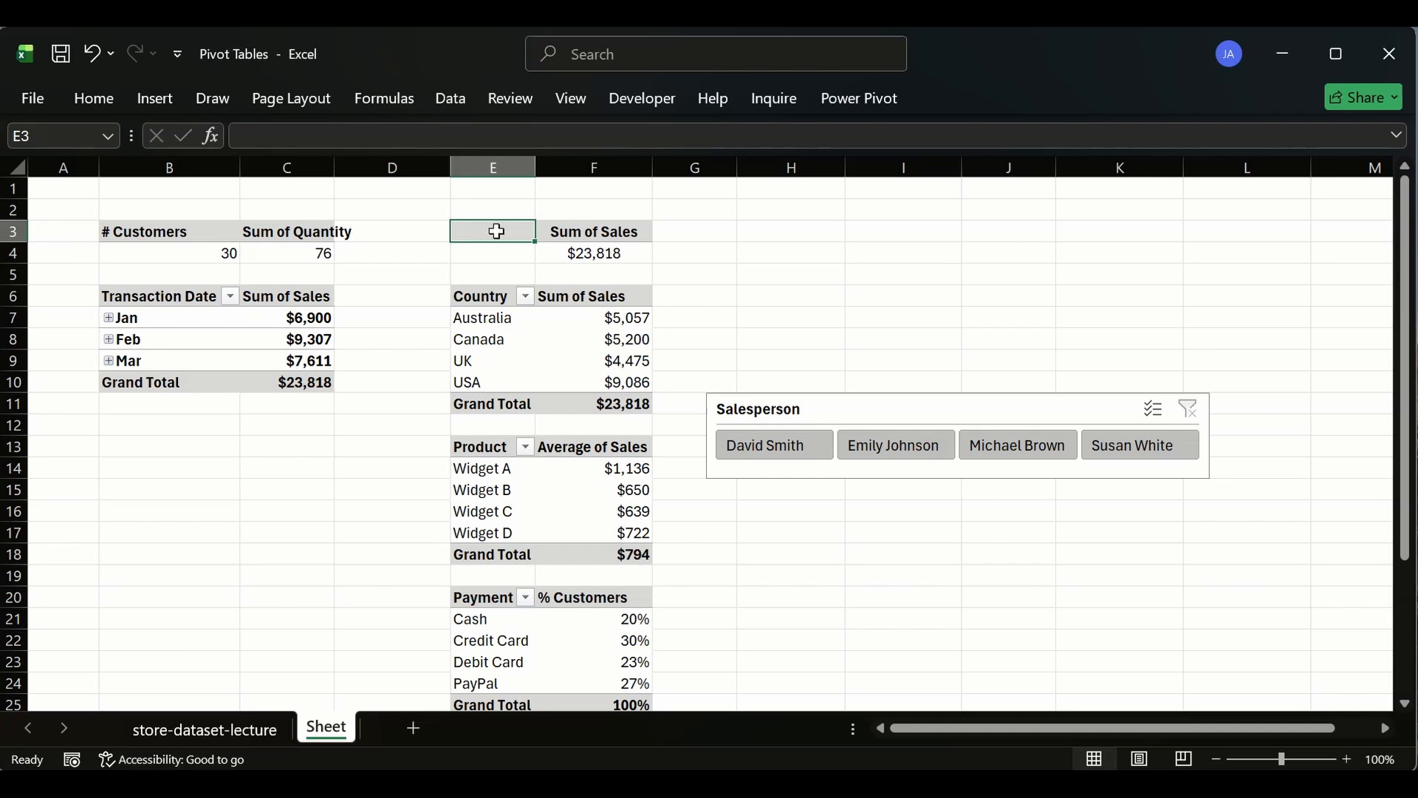
pyautogui.doubleClick(496, 231)
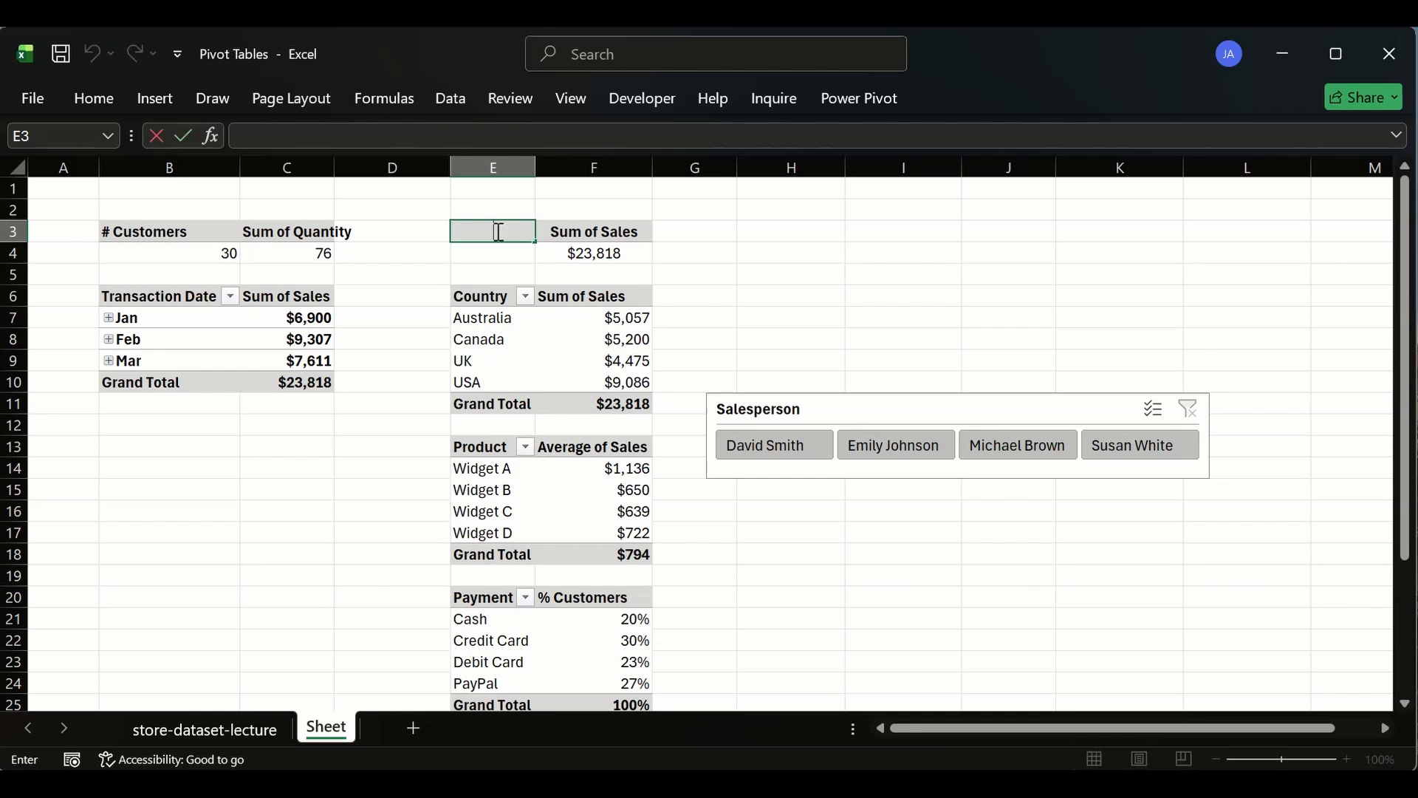
pyautogui.click(416, 272)
pyautogui.click(499, 229)
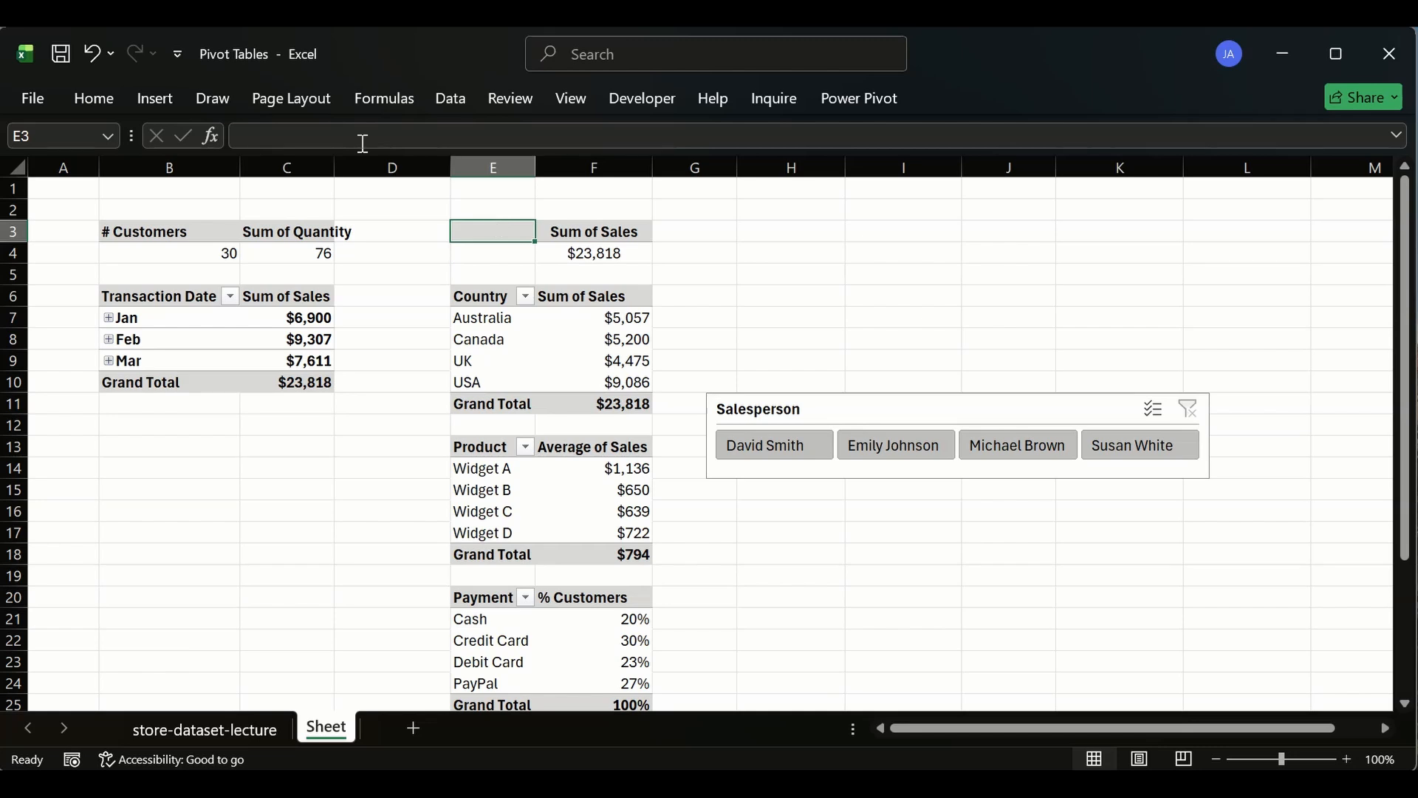
pyautogui.click(364, 140)
pyautogui.write('S')
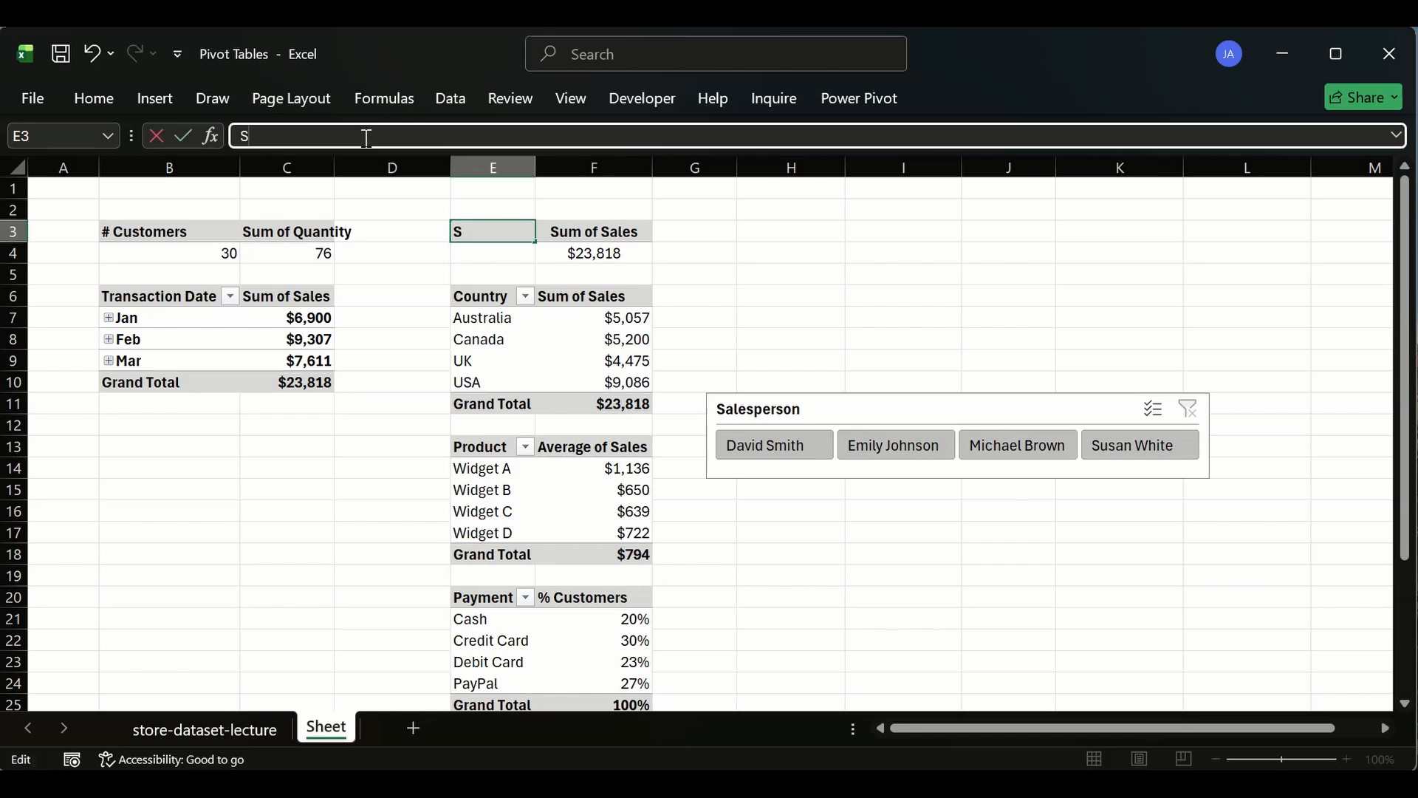
pyautogui.write('ui')
pyautogui.write('m of S')
pyautogui.write('ales')
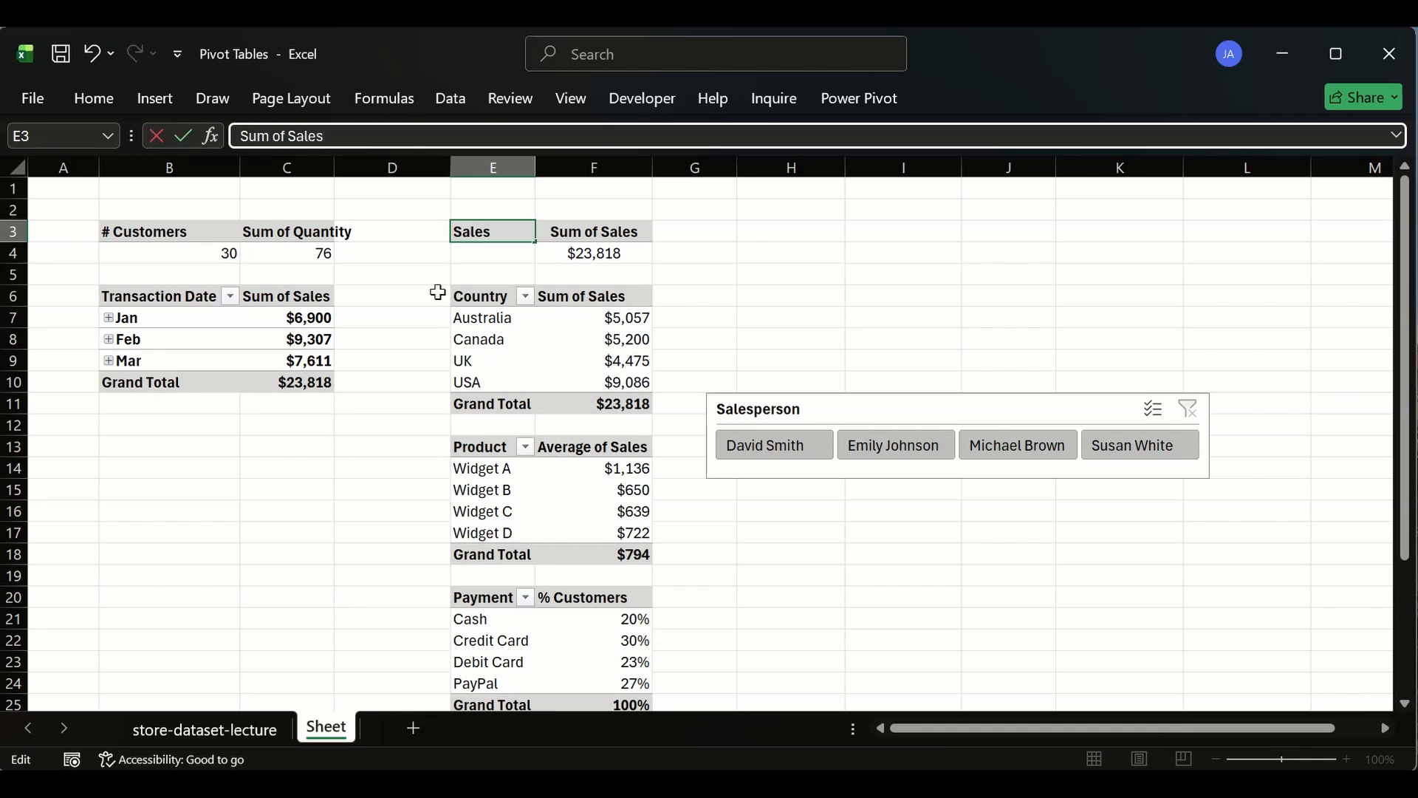
pyautogui.click(634, 231)
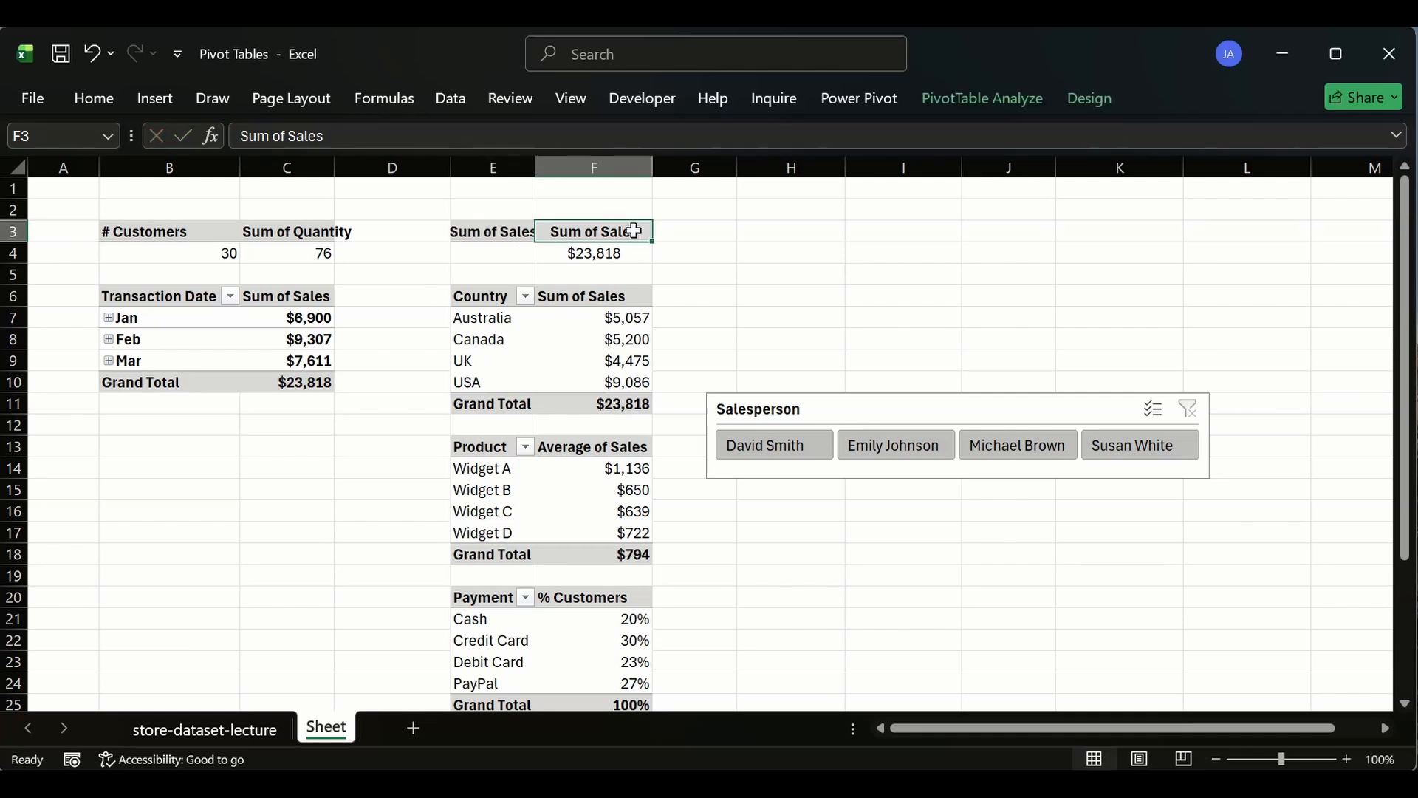
# - Try to clear the Sum of Sales header text in the pivot's F3 cell
pyautogui.doubleClick(633, 231)
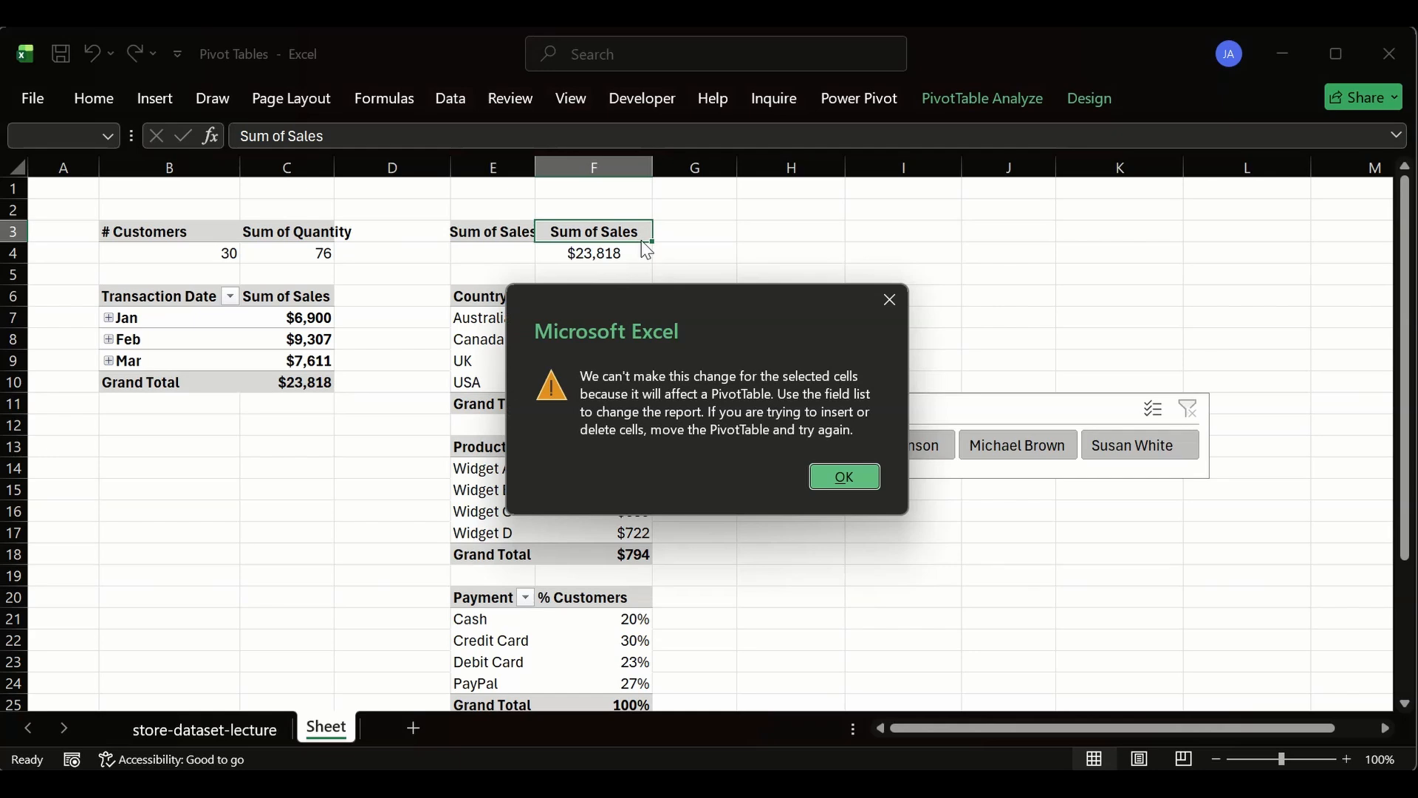
pyautogui.click(896, 313)
pyautogui.click(581, 137)
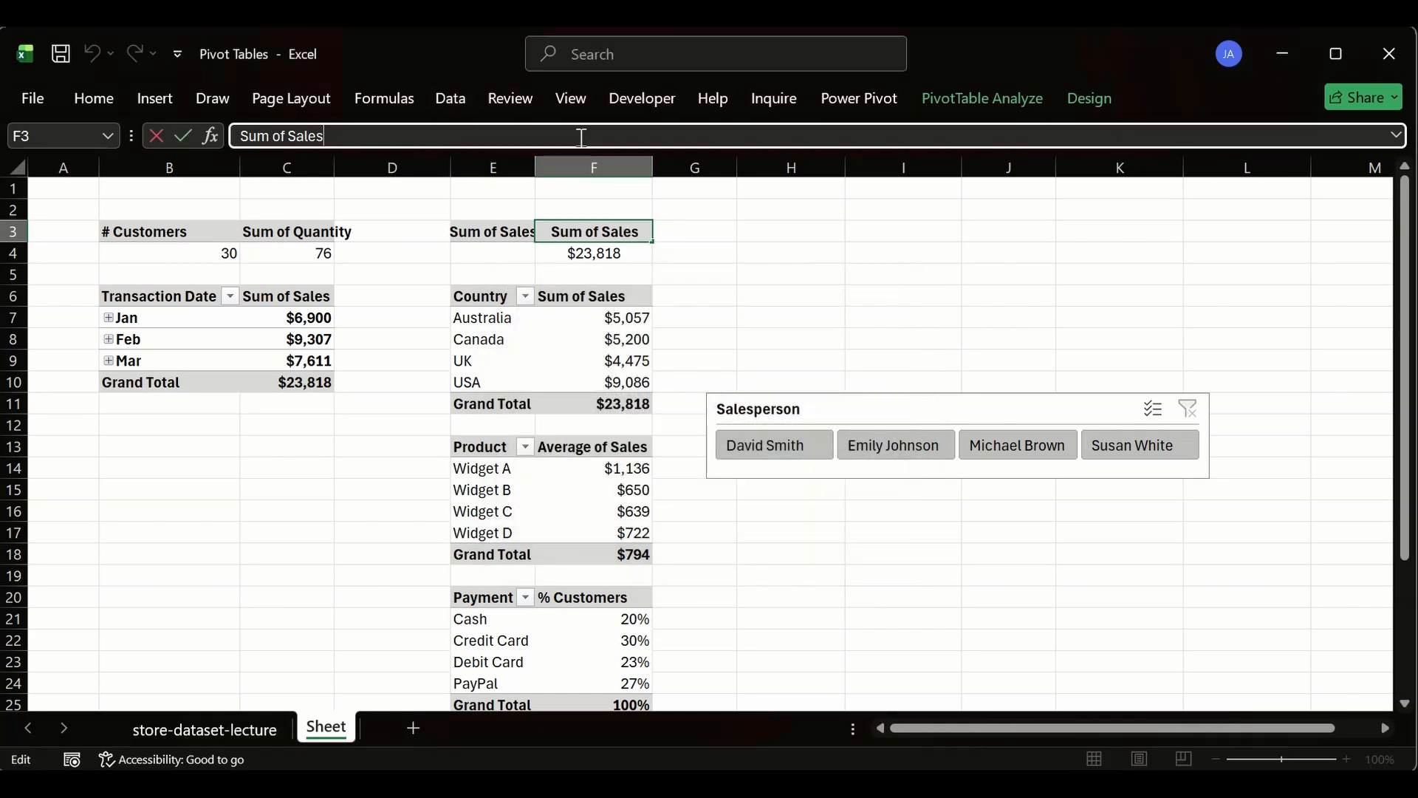
pyautogui.press('BackSpace')
pyautogui.press('BackSpace')
pyautogui.press('BackSpace')
pyautogui.press('BackSpace')
pyautogui.press('BackSpace')
pyautogui.press('BackSpace')
pyautogui.press('BackSpace')
pyautogui.press('BackSpace')
pyautogui.press('BackSpace')
pyautogui.press('BackSpace')
pyautogui.press('BackSpace')
pyautogui.press('BackSpace')
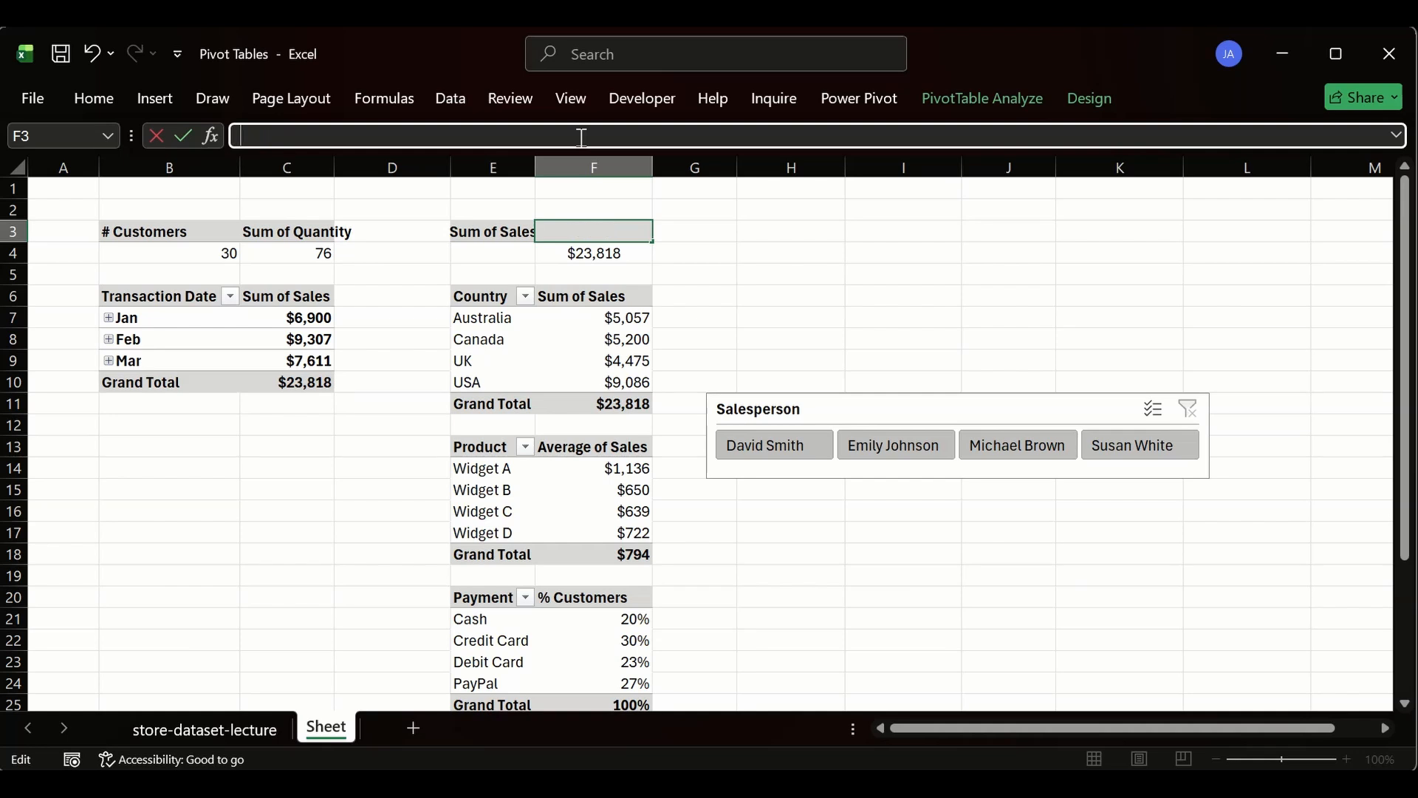
pyautogui.press('Return')
pyautogui.click(865, 466)
pyautogui.click(482, 253)
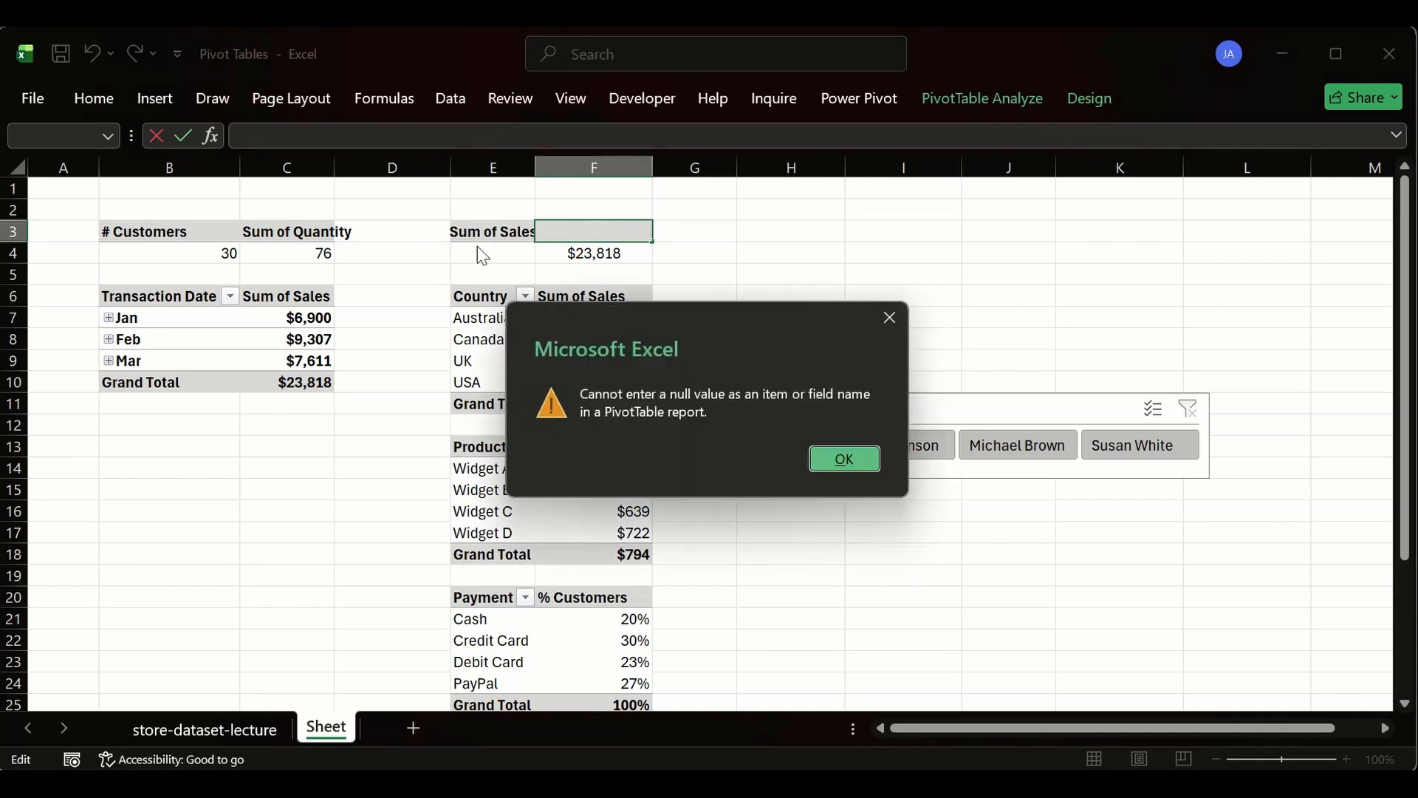
pyautogui.click(845, 458)
pyautogui.click(874, 298)
pyautogui.press('Return')
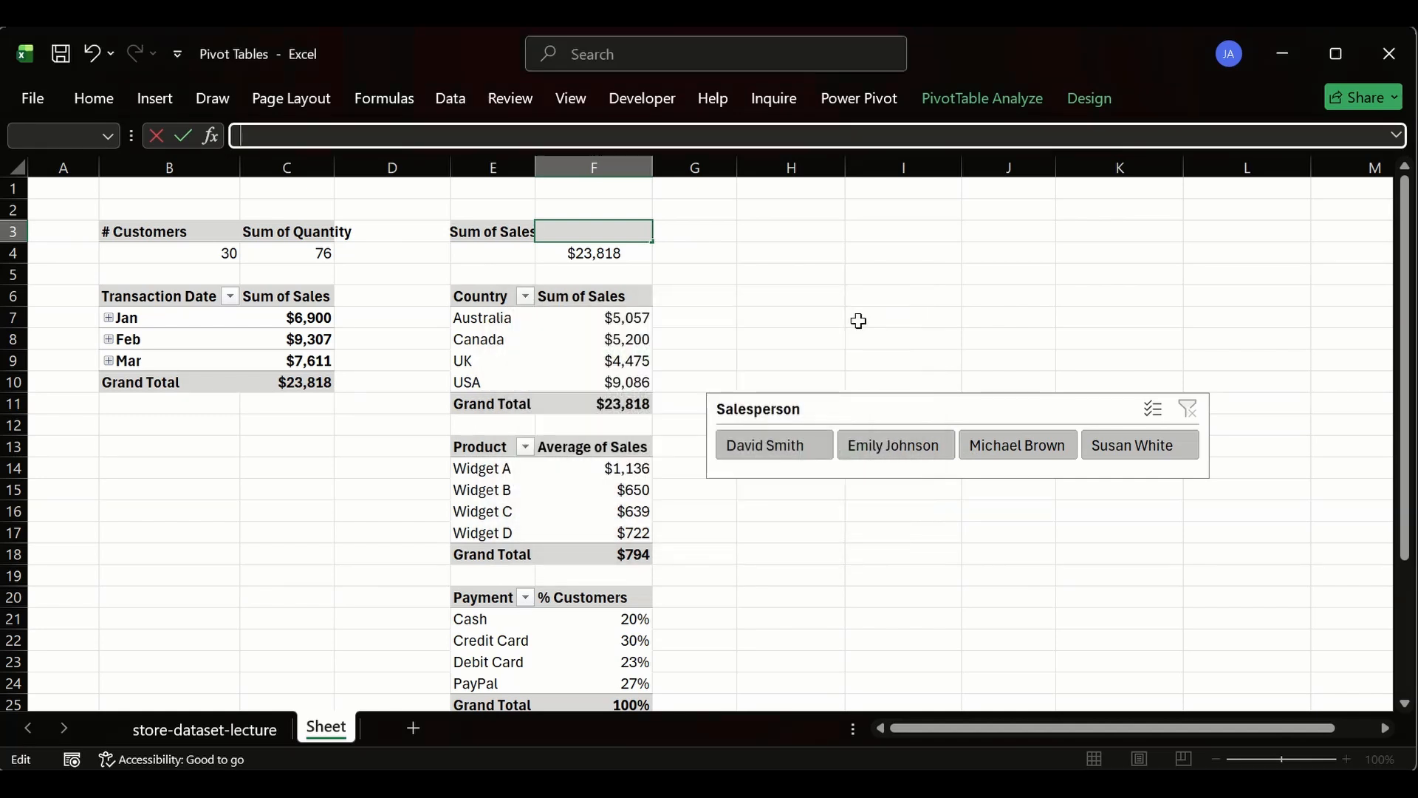
pyautogui.press('Return')
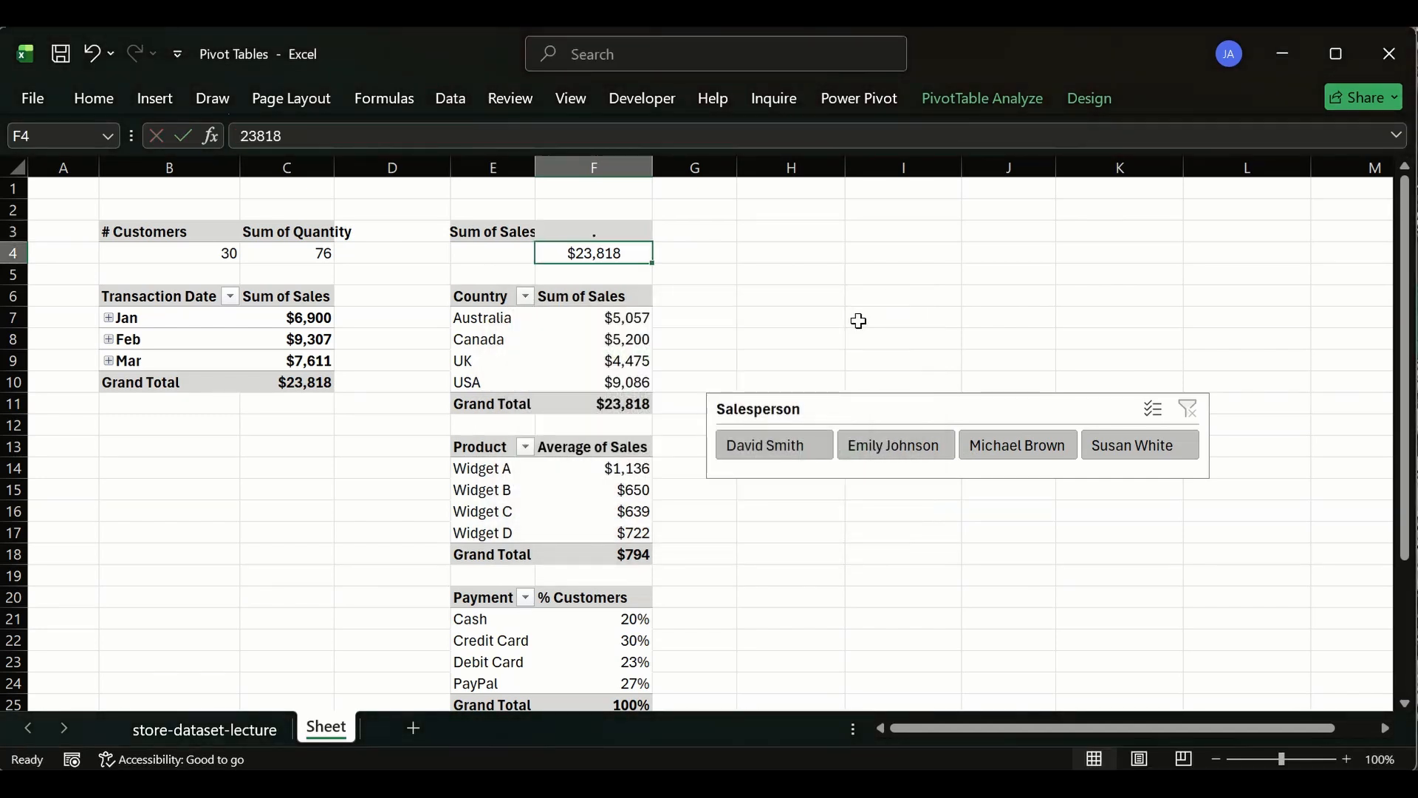
# - Remove the center alignment from the header cells E3:F3
pyautogui.moveTo(490, 233); pyautogui.dragTo(553, 232)
pyautogui.click(94, 98)
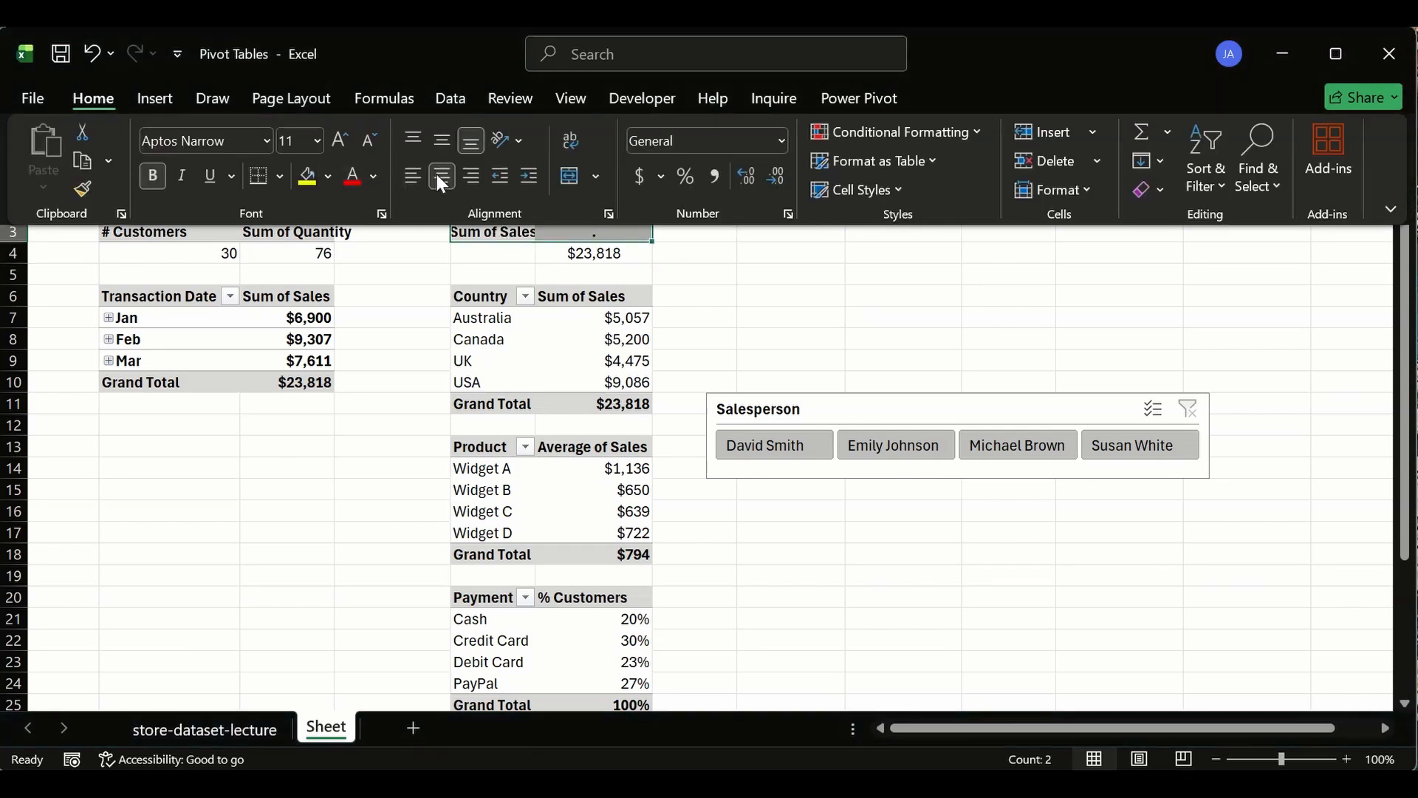
pyautogui.click(442, 178)
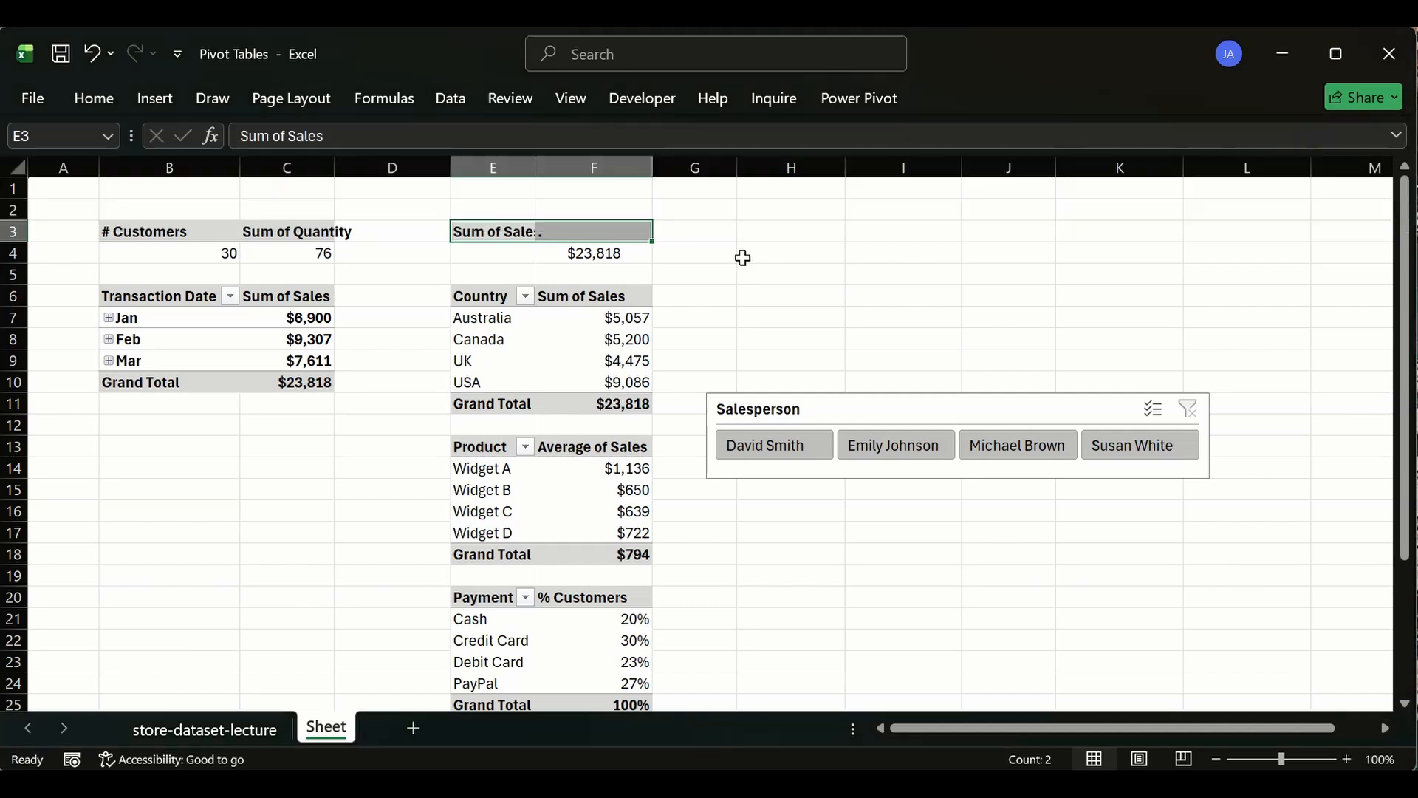
# - Undo the recent edits to the KPI summary pivot headers and column widths
pyautogui.click(742, 258)
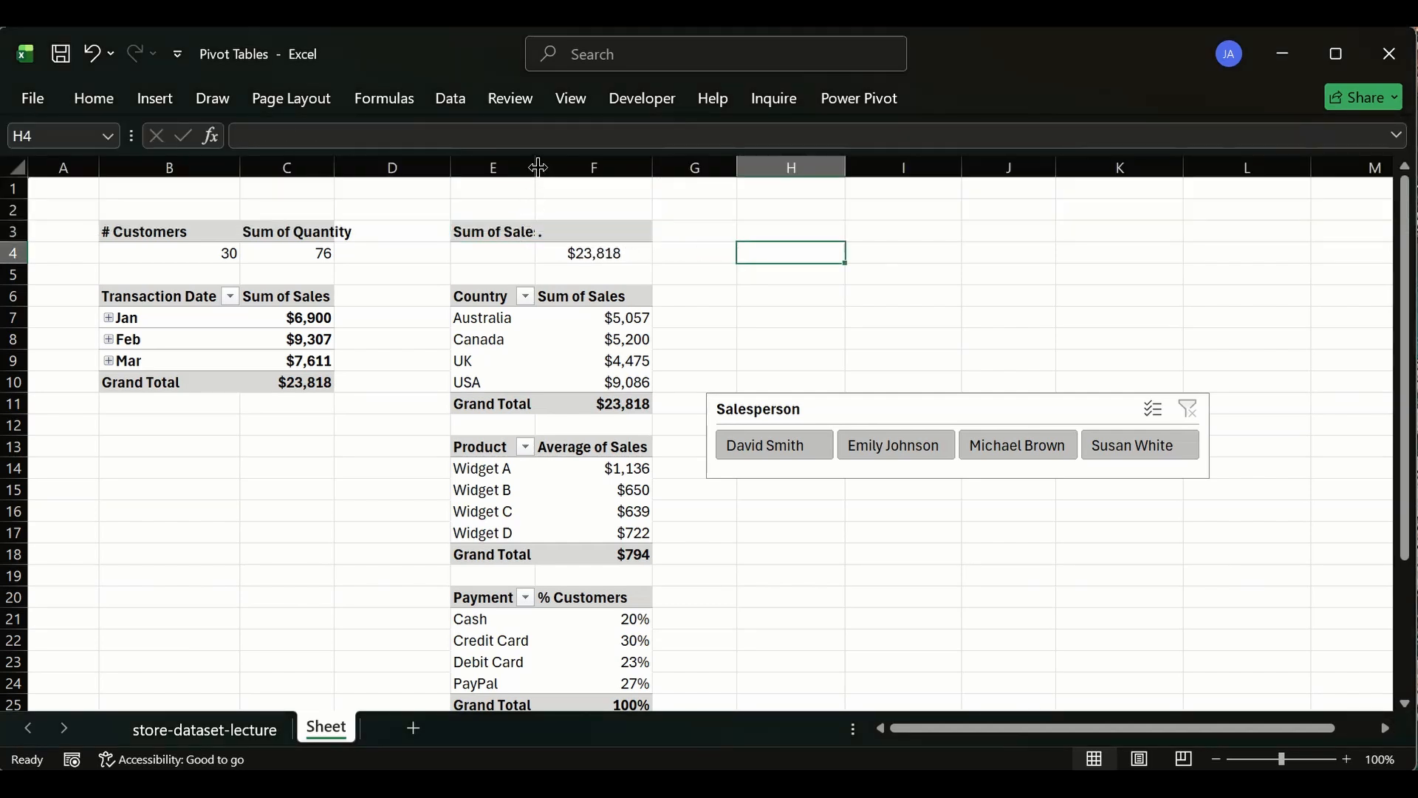
pyautogui.doubleClick(538, 167)
pyautogui.click(580, 234)
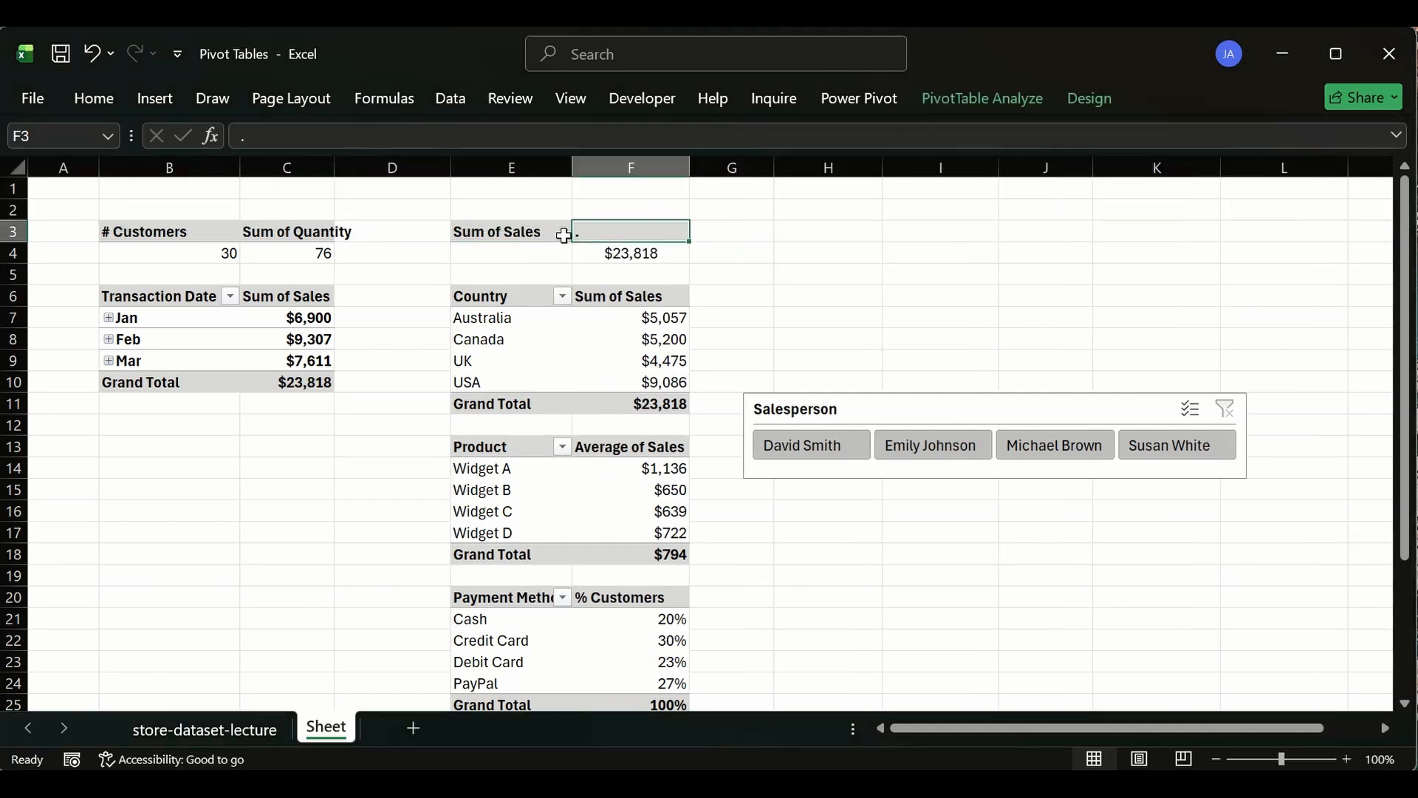
pyautogui.click(851, 257)
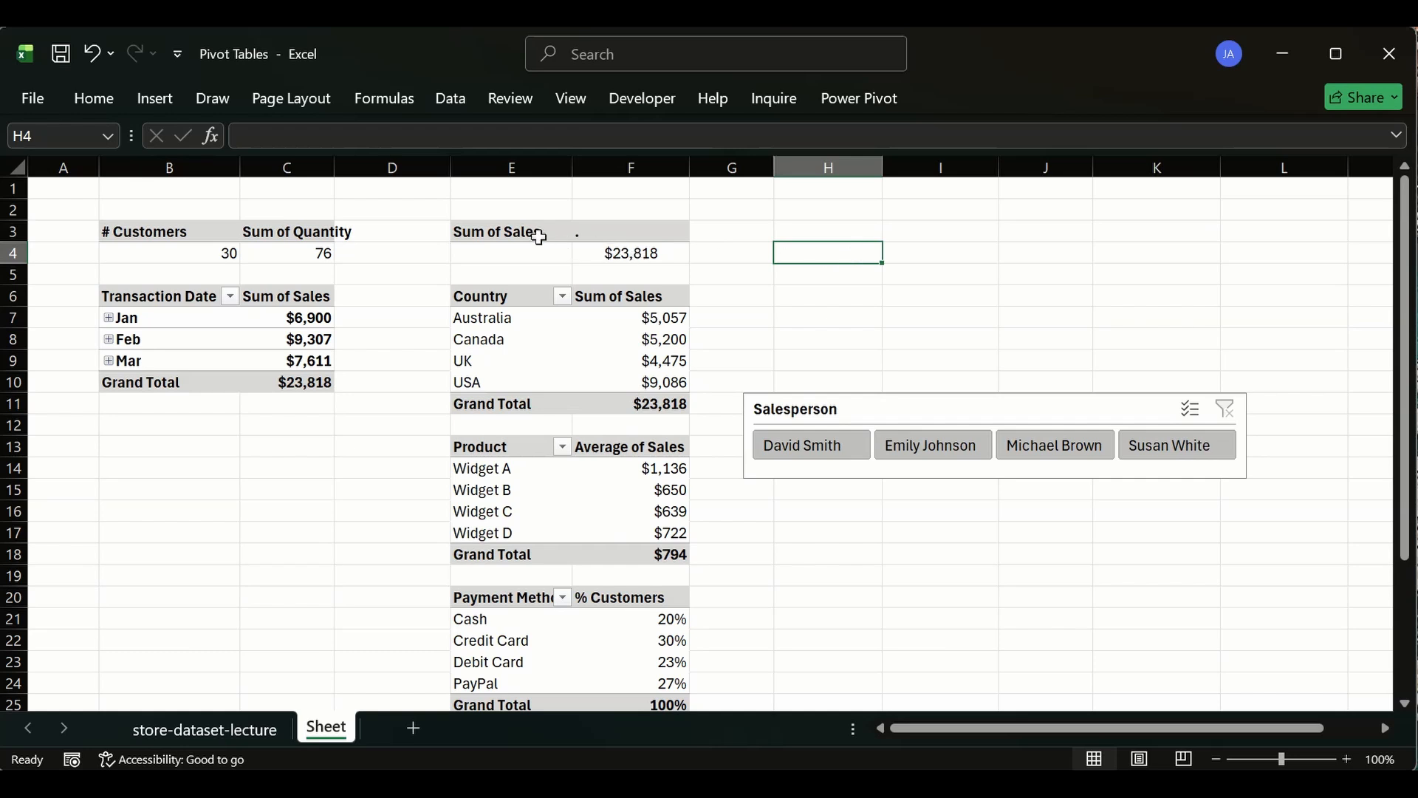
pyautogui.hotkey('ctrl', 'z')
pyautogui.hotkey('ctrl', 'z')
pyautogui.hotkey('ctrl', 'z')
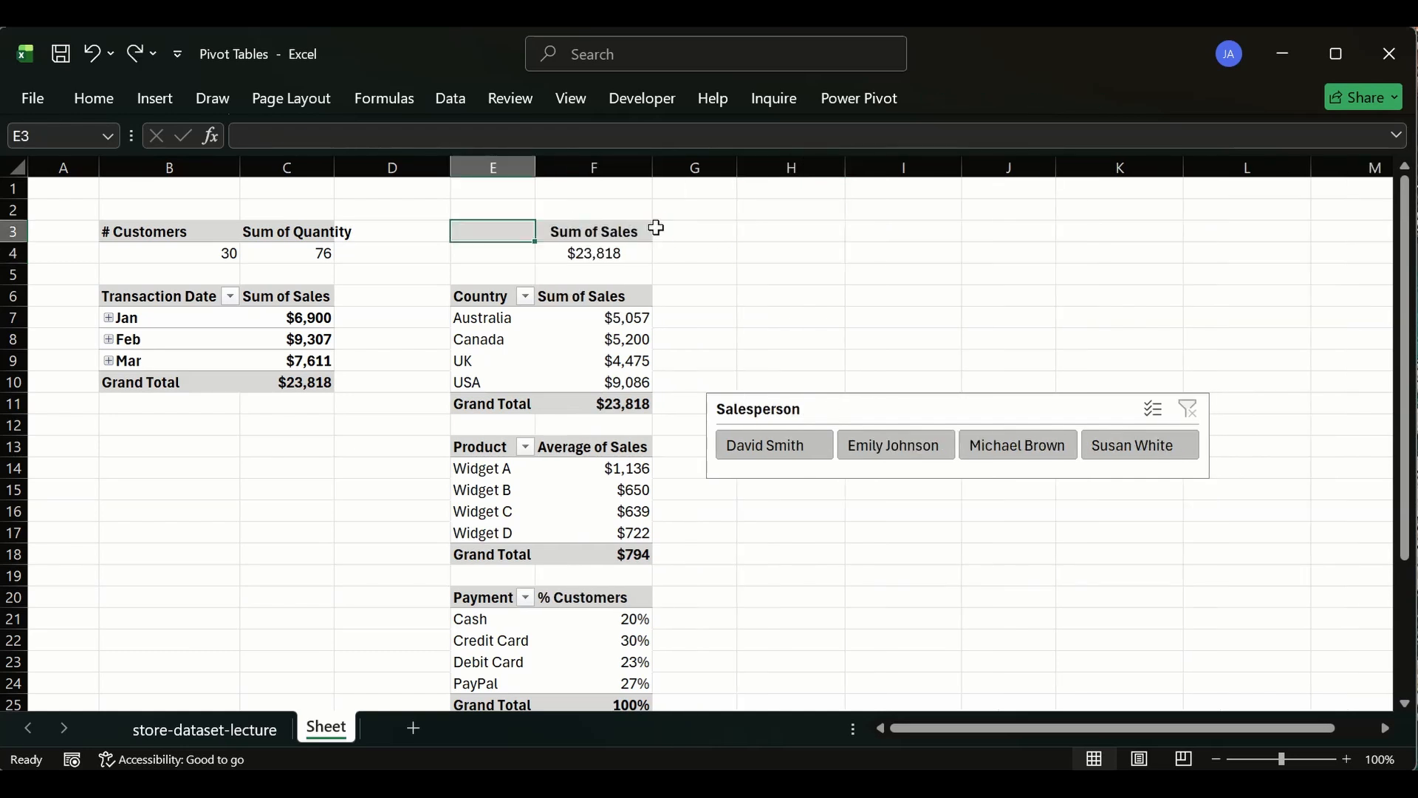
pyautogui.click(624, 235)
pyautogui.hotkey('ctrl', 'c')
pyautogui.click(711, 253)
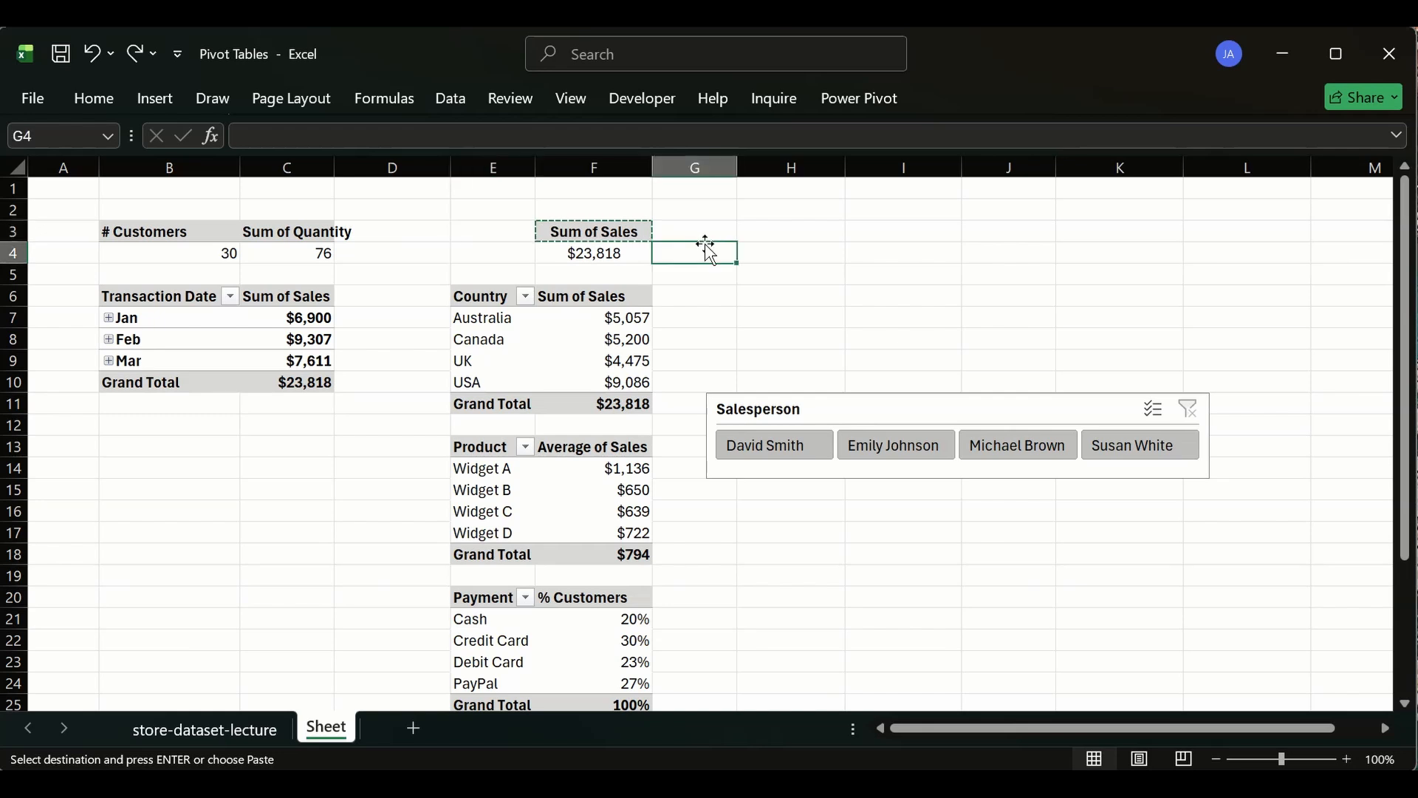
pyautogui.click(760, 246)
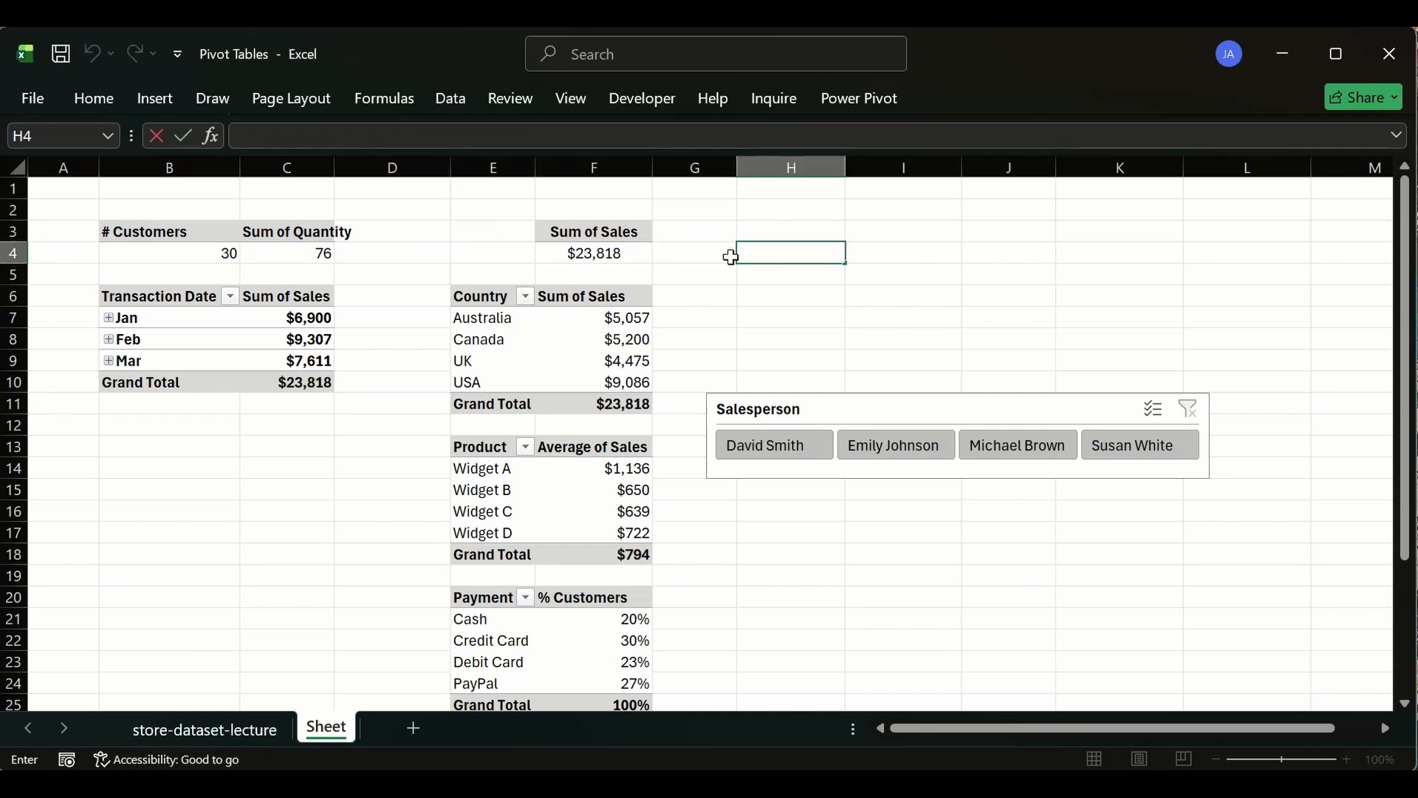
pyautogui.click(698, 234)
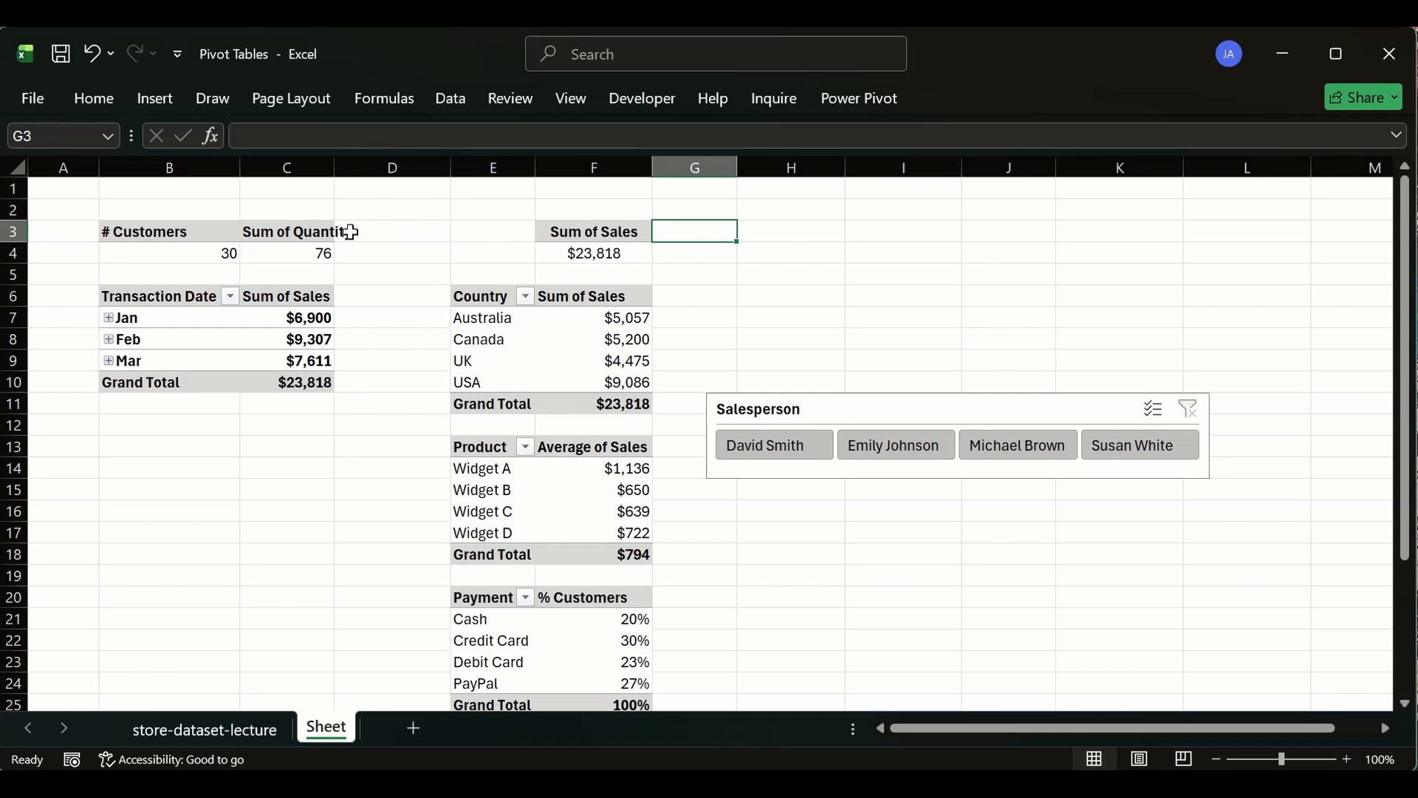
pyautogui.hotkey('ctrl', 'z')
pyautogui.hotkey('ctrl', 'z')
pyautogui.hotkey('ctrl', 'z')
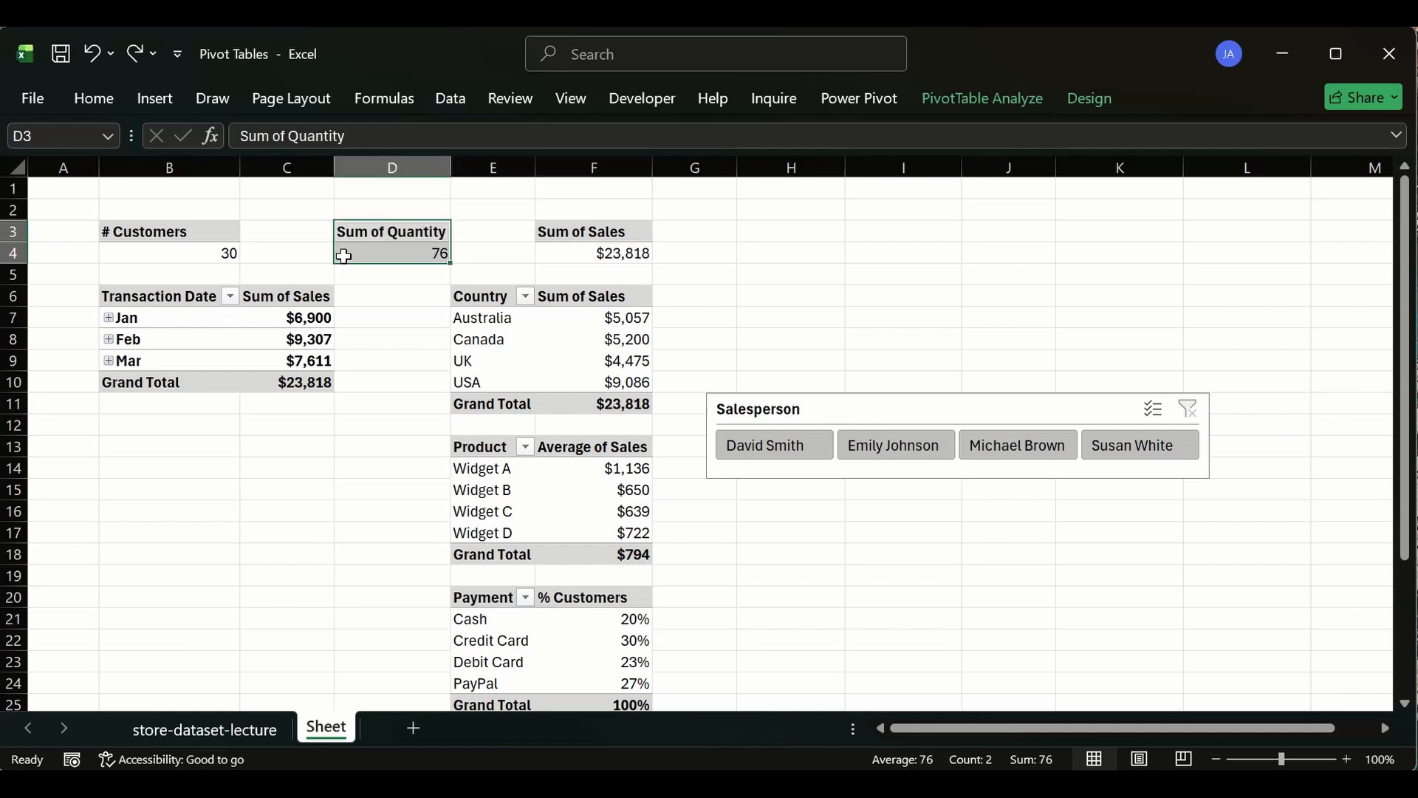
pyautogui.click(550, 231)
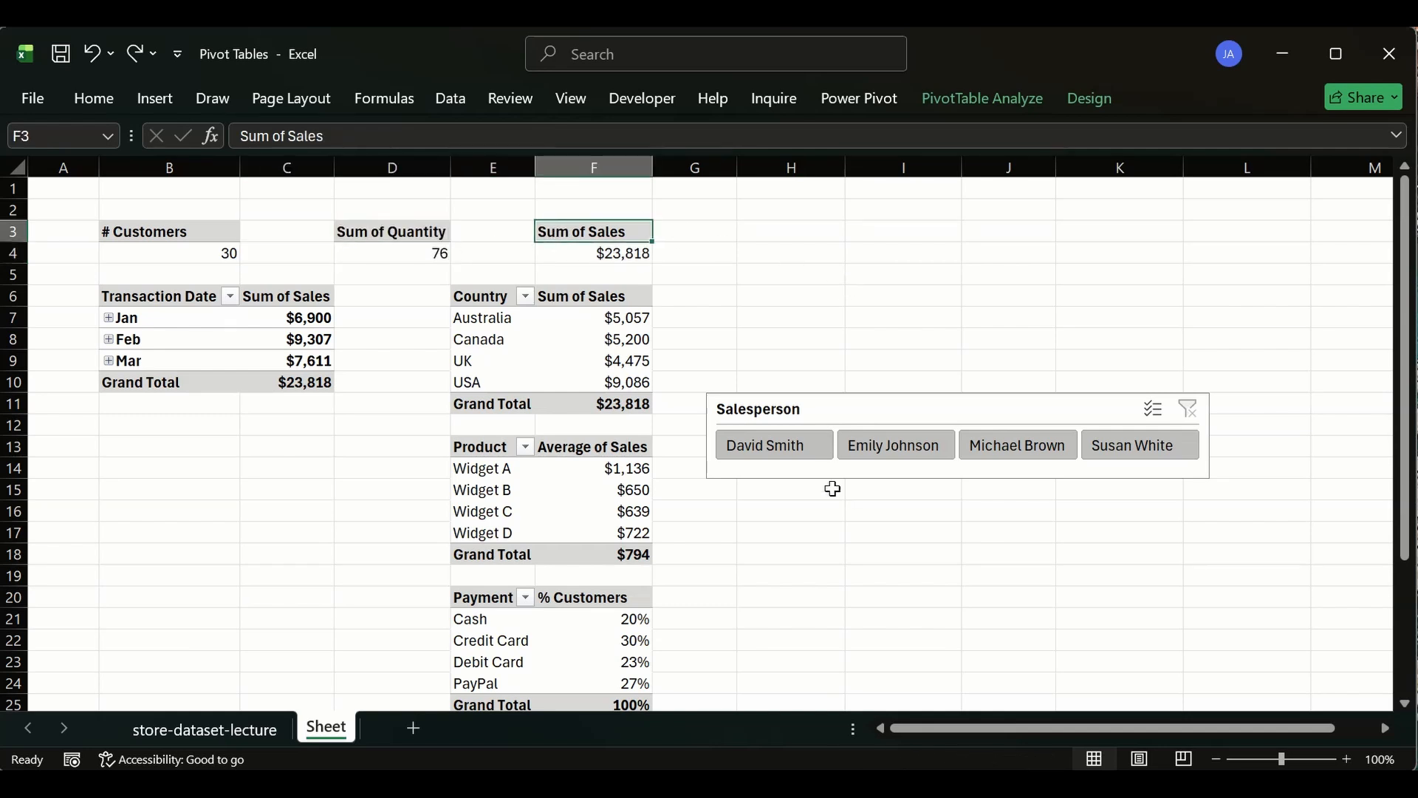
pyautogui.moveTo(889, 406); pyautogui.dragTo(857, 236)
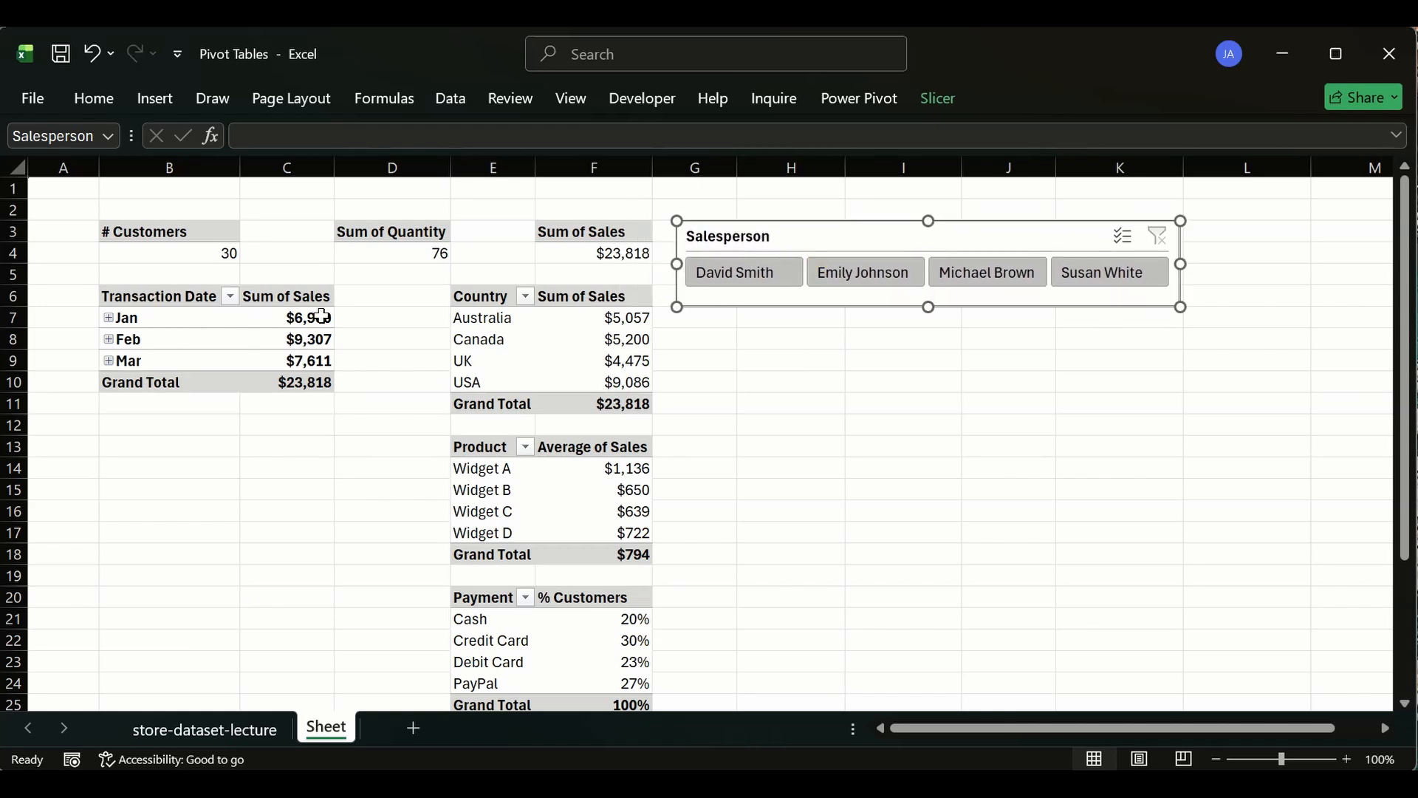
pyautogui.moveTo(165, 296); pyautogui.dragTo(260, 388)
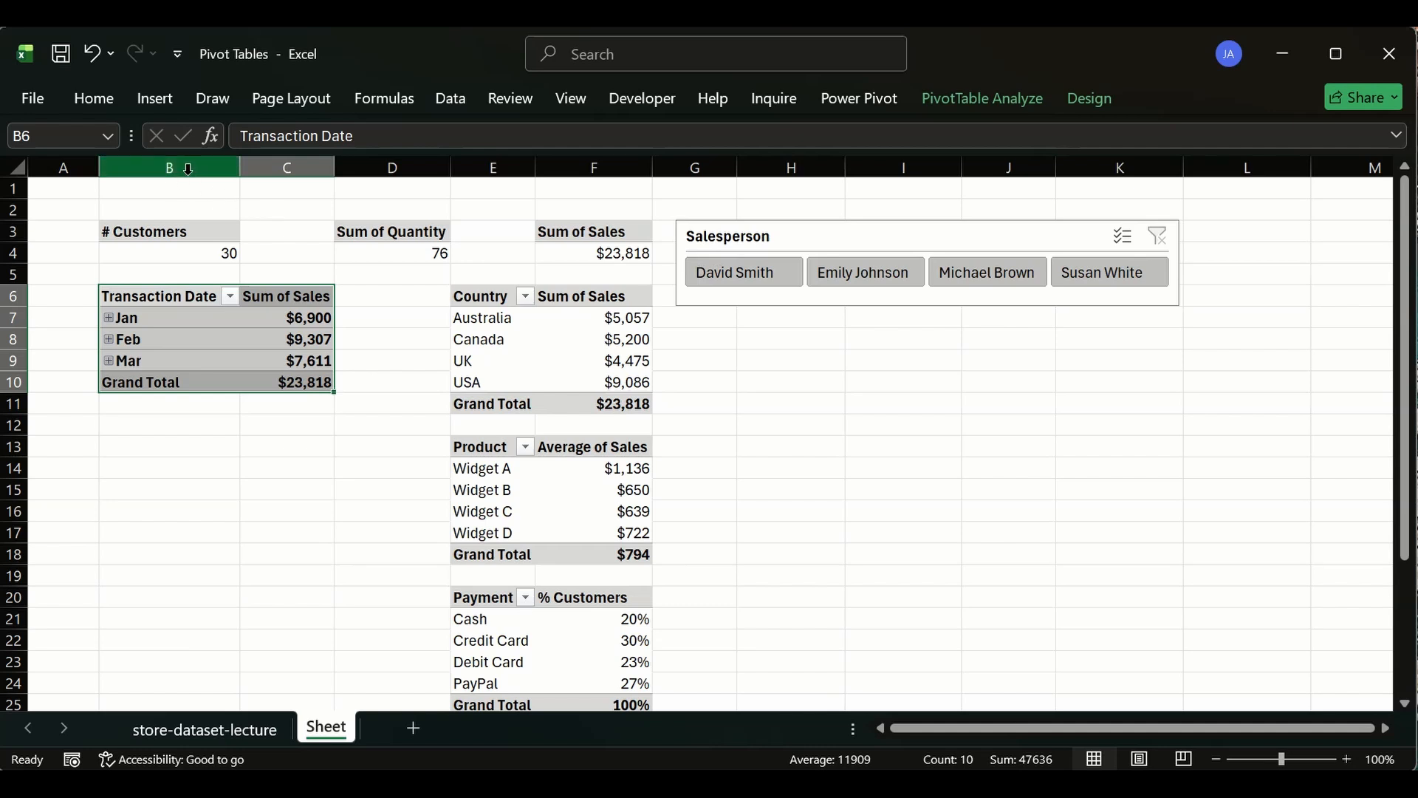
# - Insert two blank rows above row 2 of the sheet
pyautogui.click(10, 208)
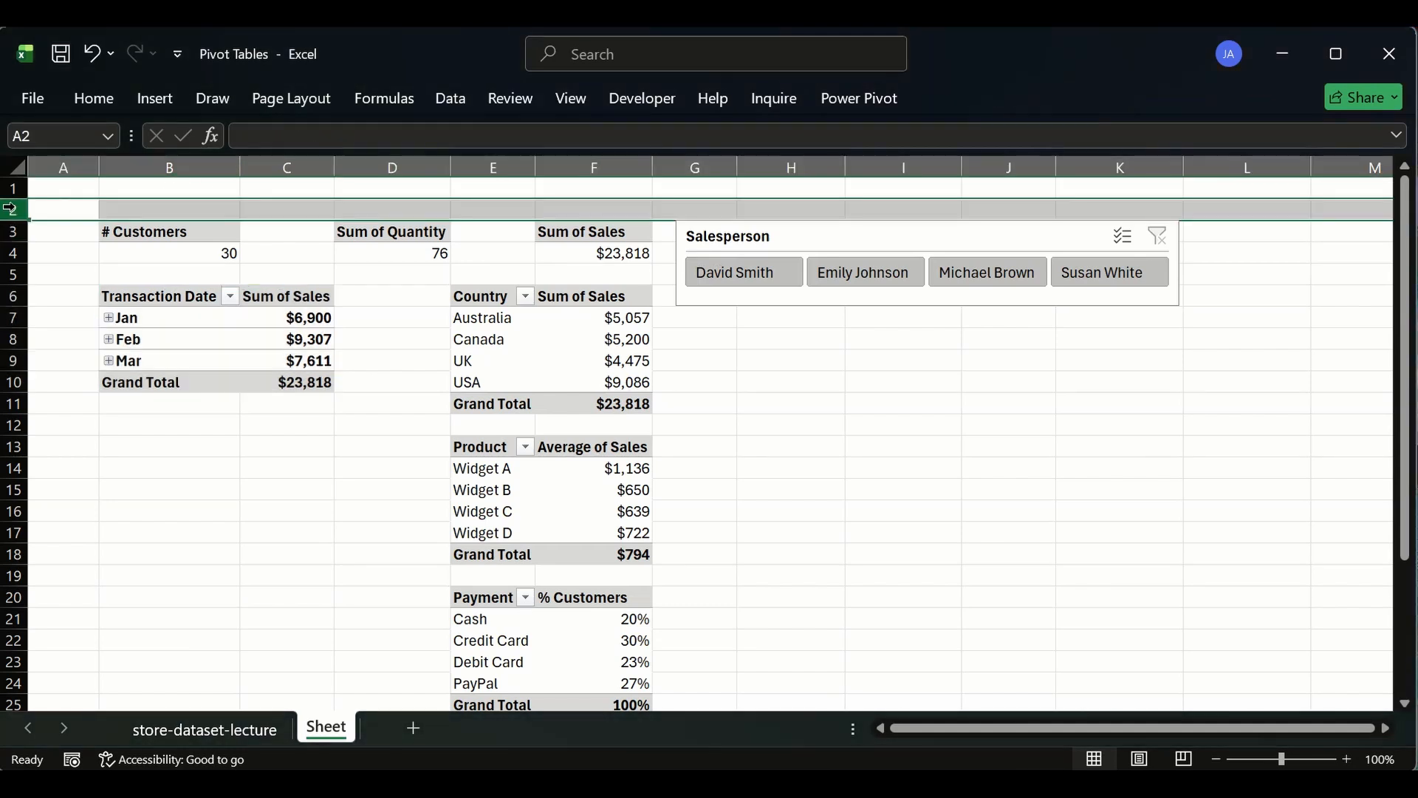
pyautogui.hotkey('ctrl', 'shift', '+')
pyautogui.hotkey('ctrl', 'shift', '+')
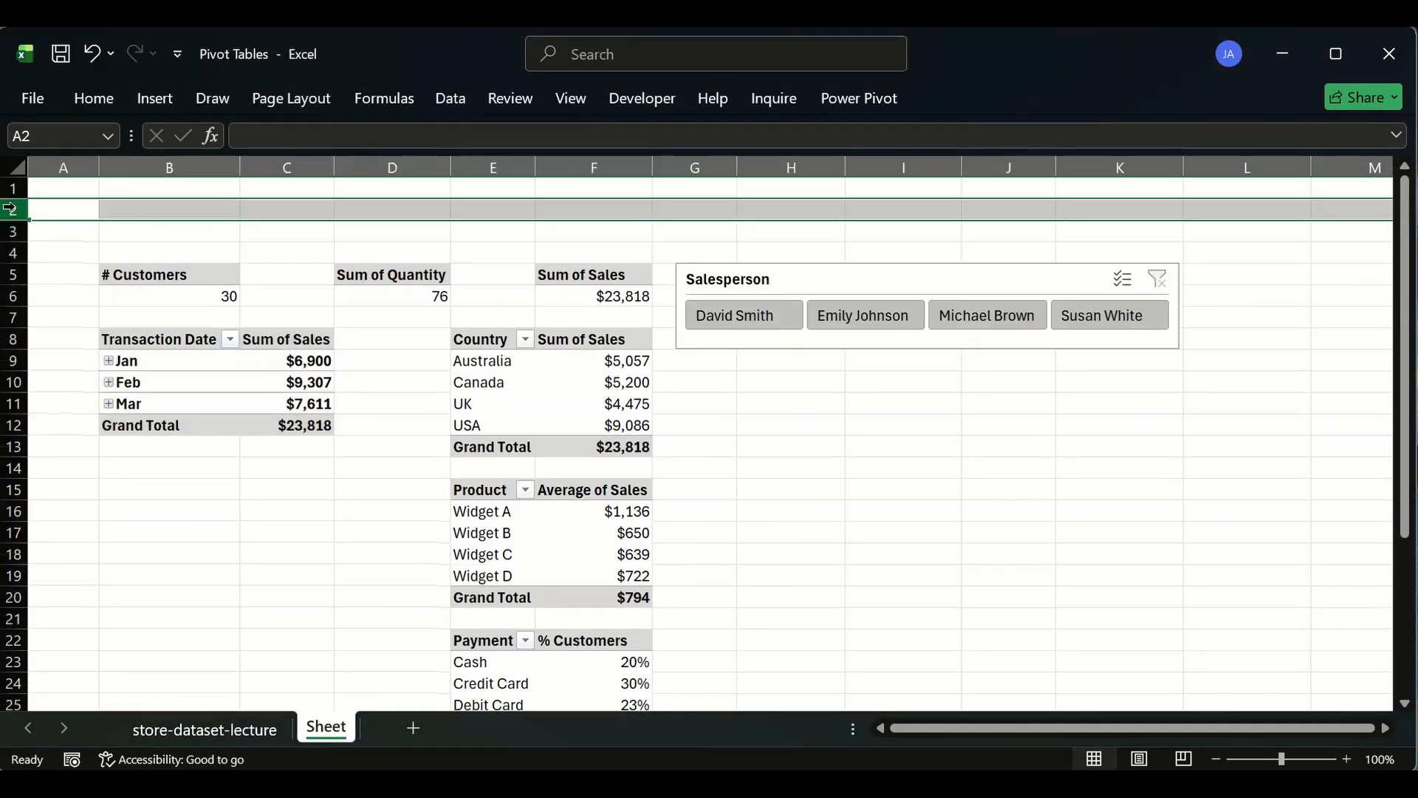
# - Move the Salesperson slicer to the top above the KPI pivots and widen it to span columns B to F
pyautogui.moveTo(801, 272); pyautogui.dragTo(226, 182)
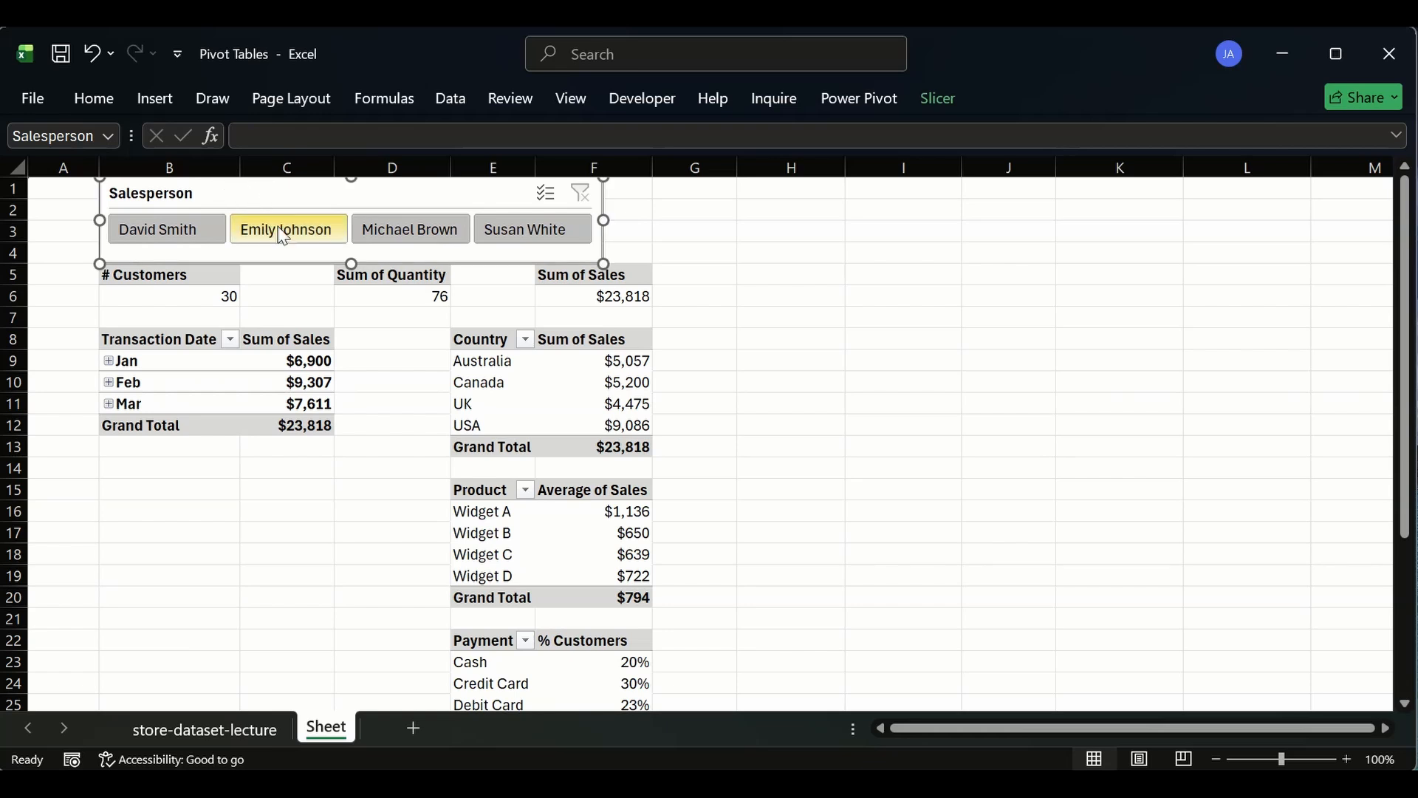
pyautogui.moveTo(348, 264); pyautogui.dragTo(348, 257)
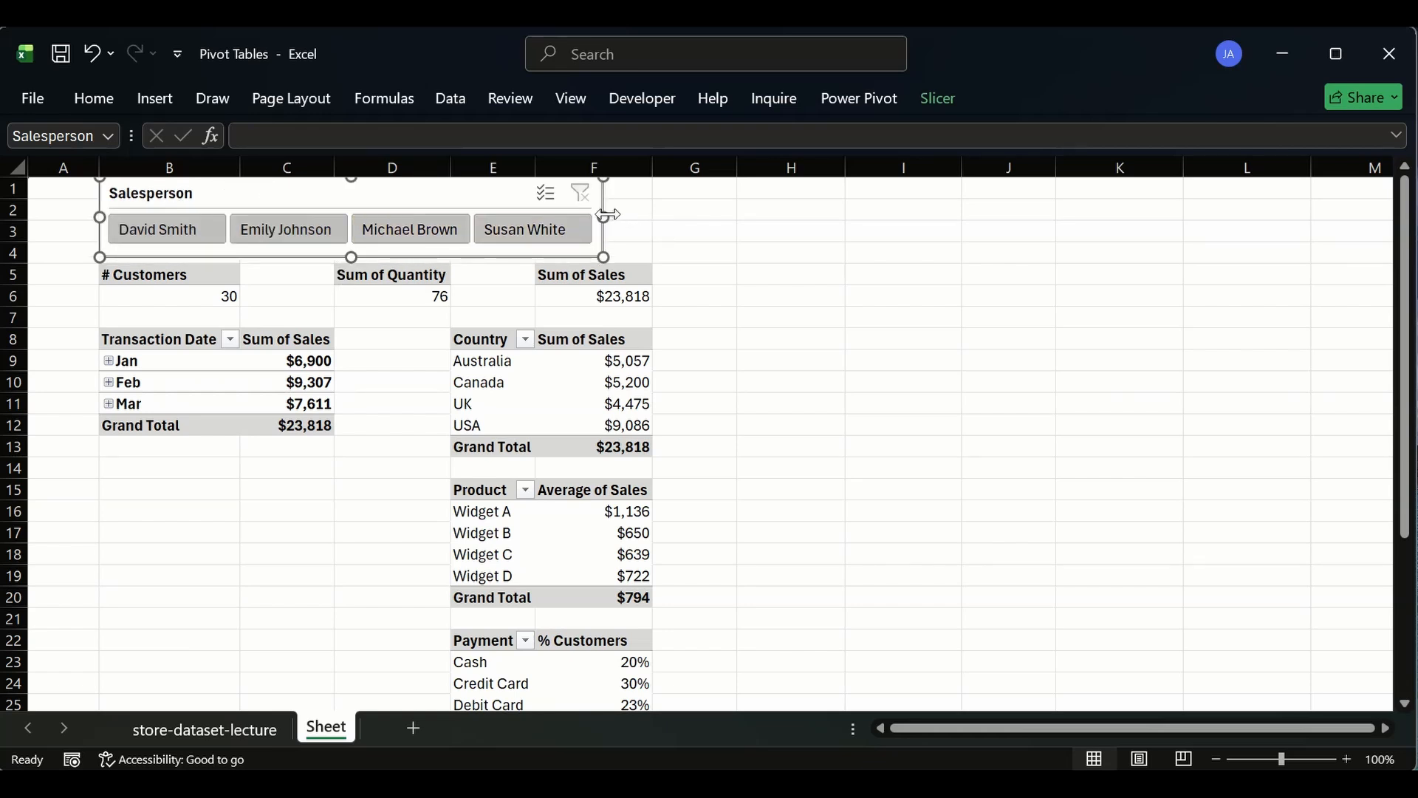
pyautogui.moveTo(604, 217); pyautogui.dragTo(656, 209)
pyautogui.click(850, 274)
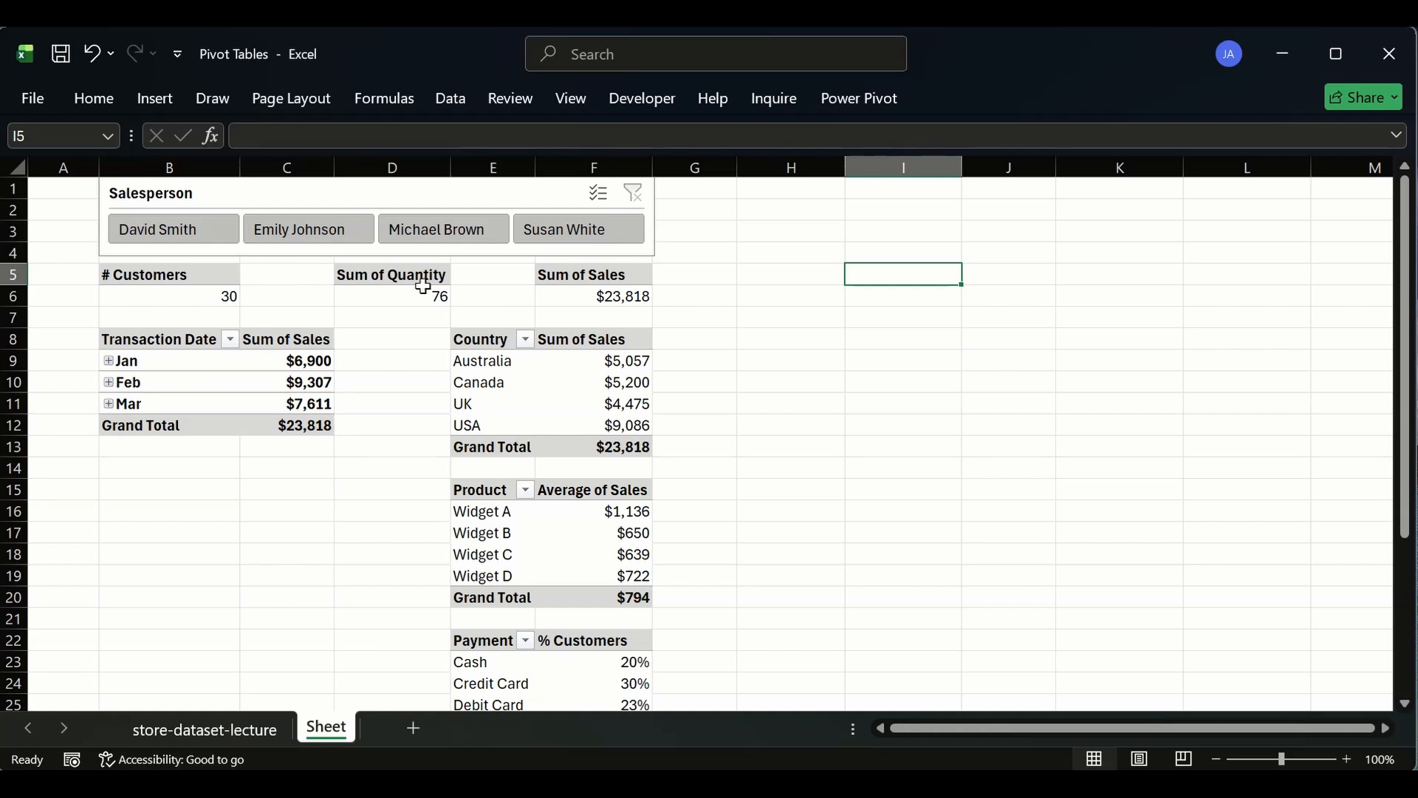
# - Test the slicer by filtering on each salesperson in turn, then clear the slicer filter
pyautogui.click(203, 235)
pyautogui.click(294, 231)
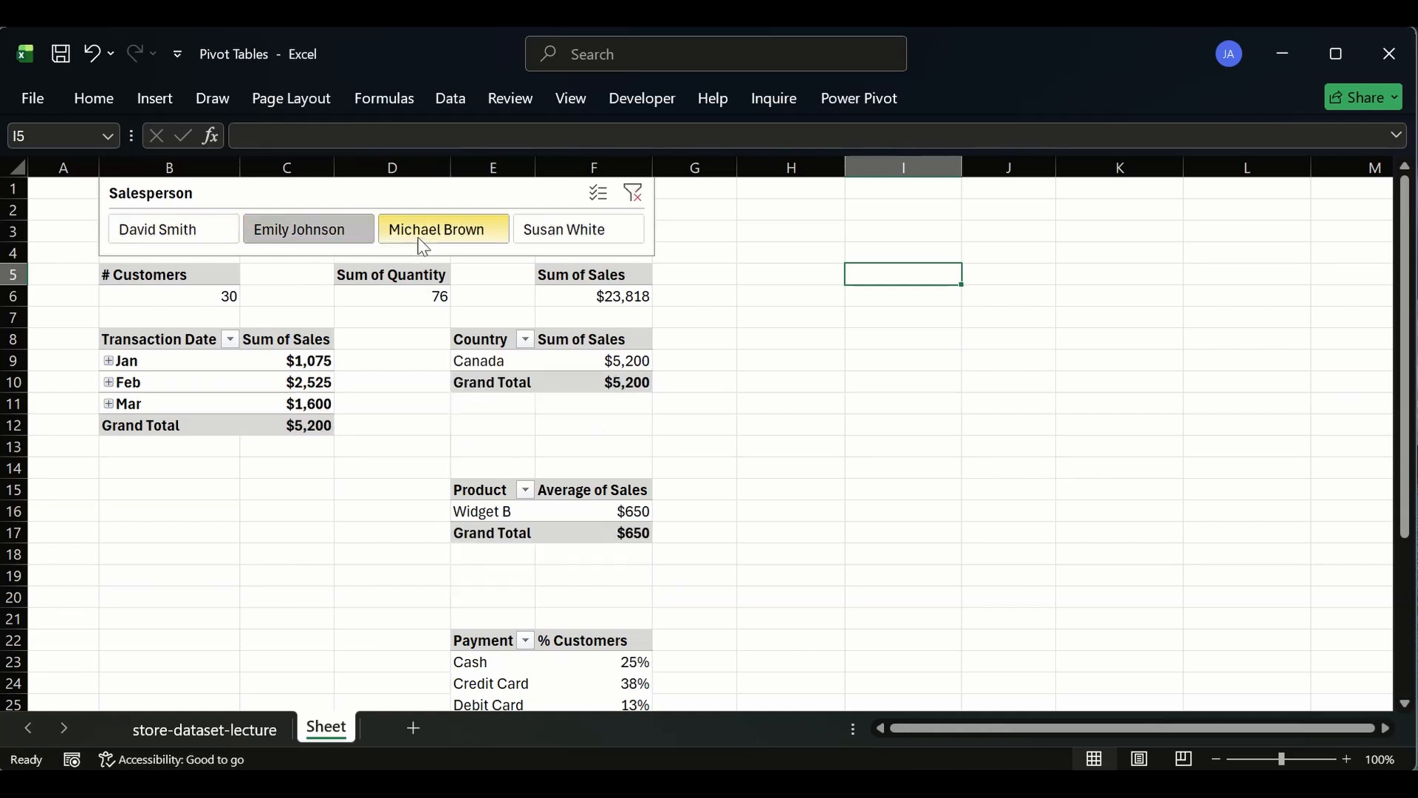
pyautogui.click(451, 229)
pyautogui.click(590, 229)
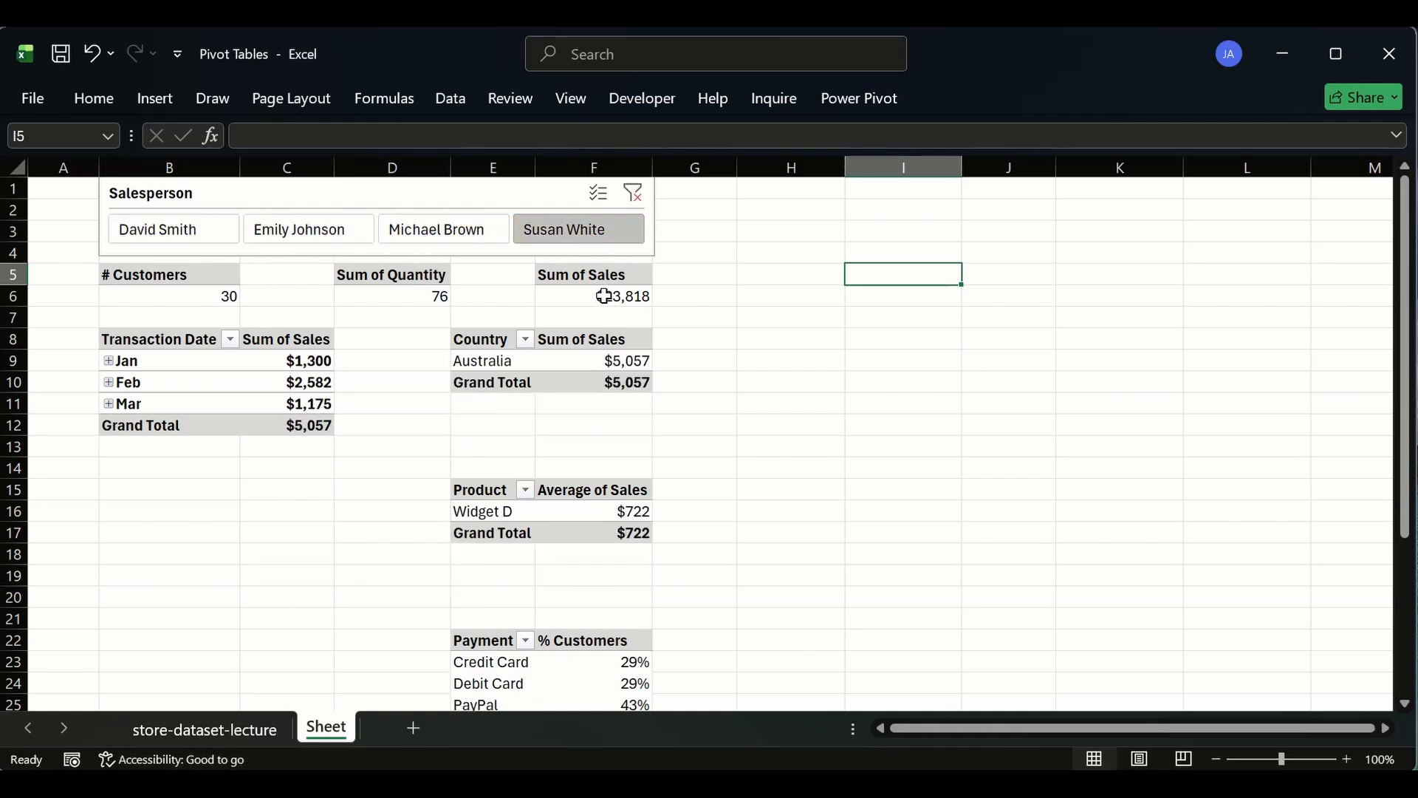
pyautogui.click(633, 193)
# - Rename the Sum of Sales KPI pivot table as total_revenue
pyautogui.rightClick(584, 278)
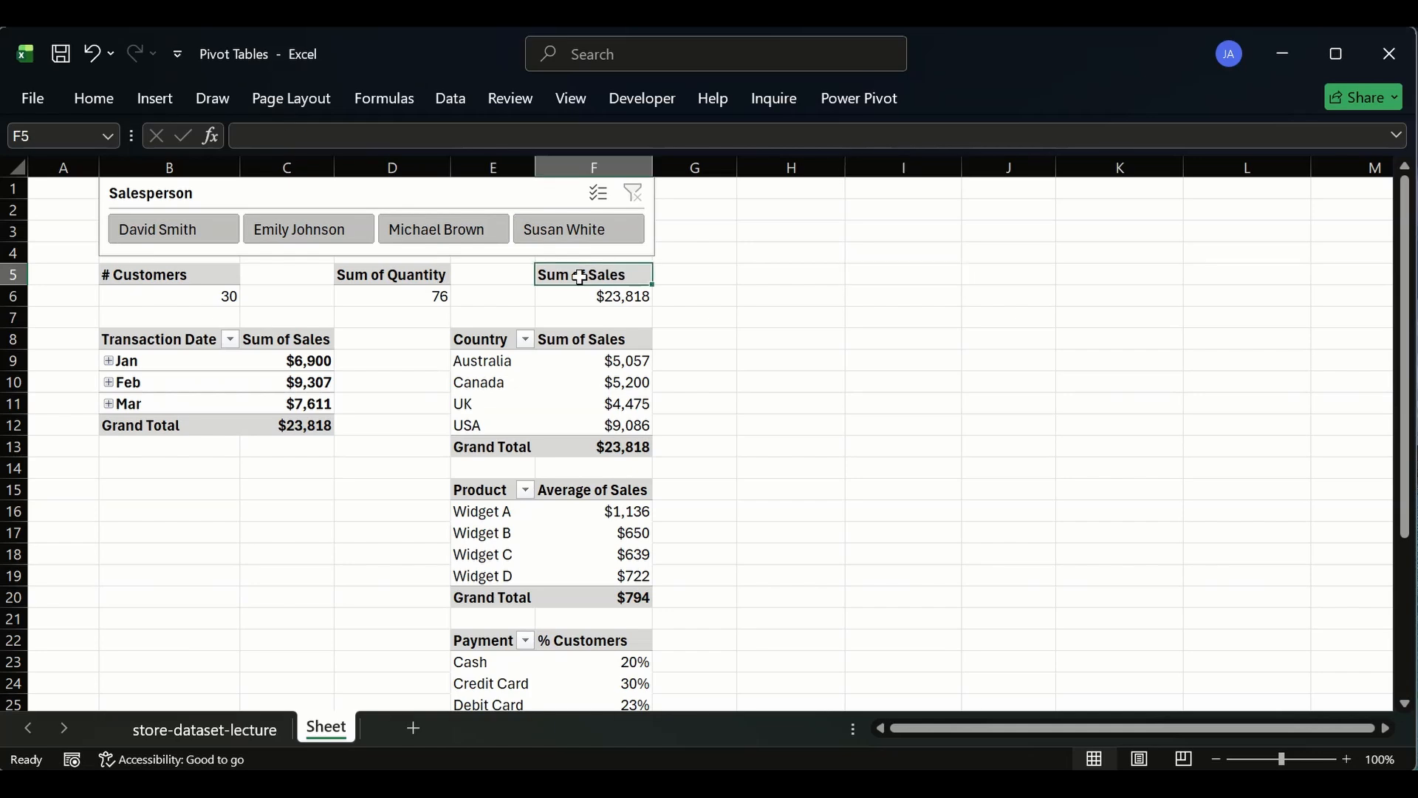
pyautogui.press('Escape')
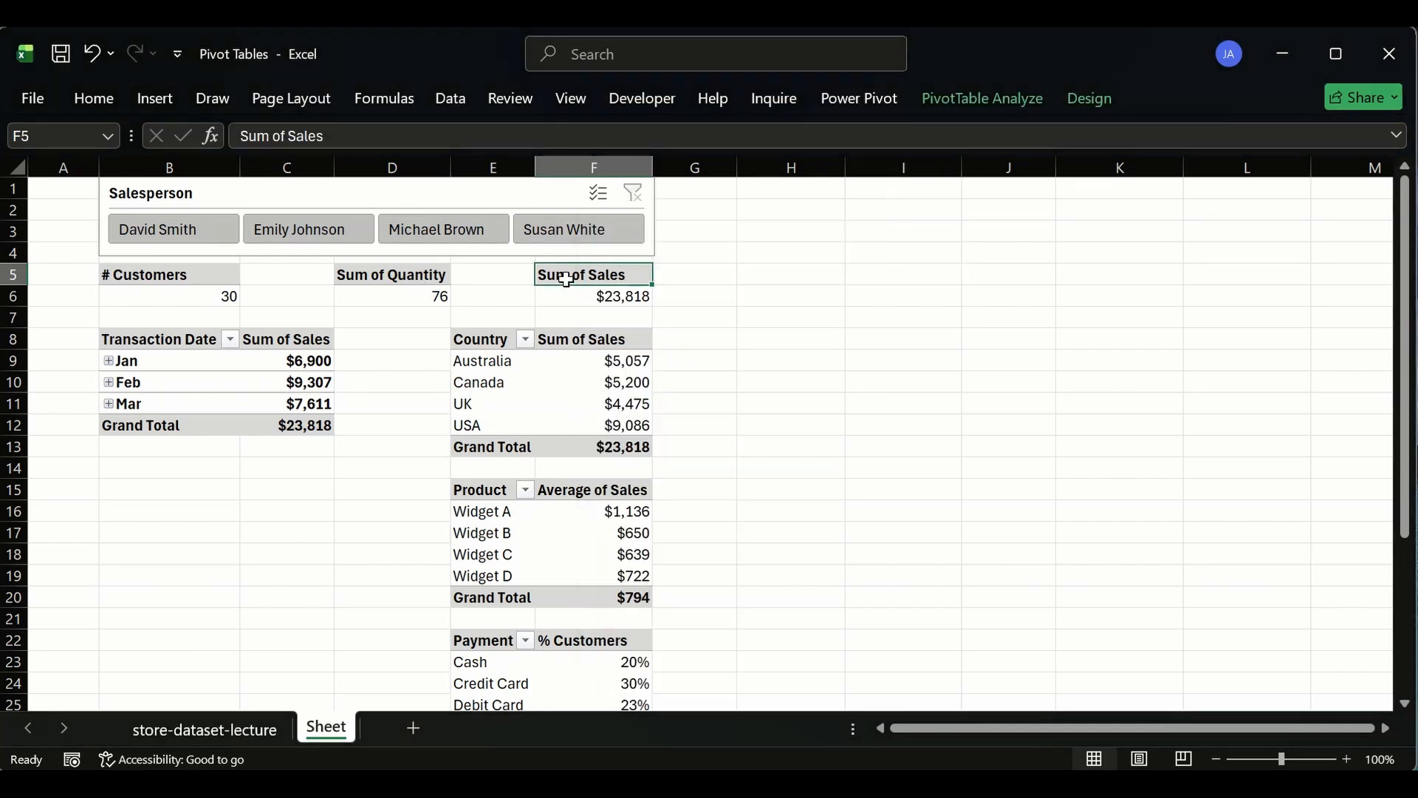
pyautogui.click(1034, 98)
pyautogui.click(51, 166)
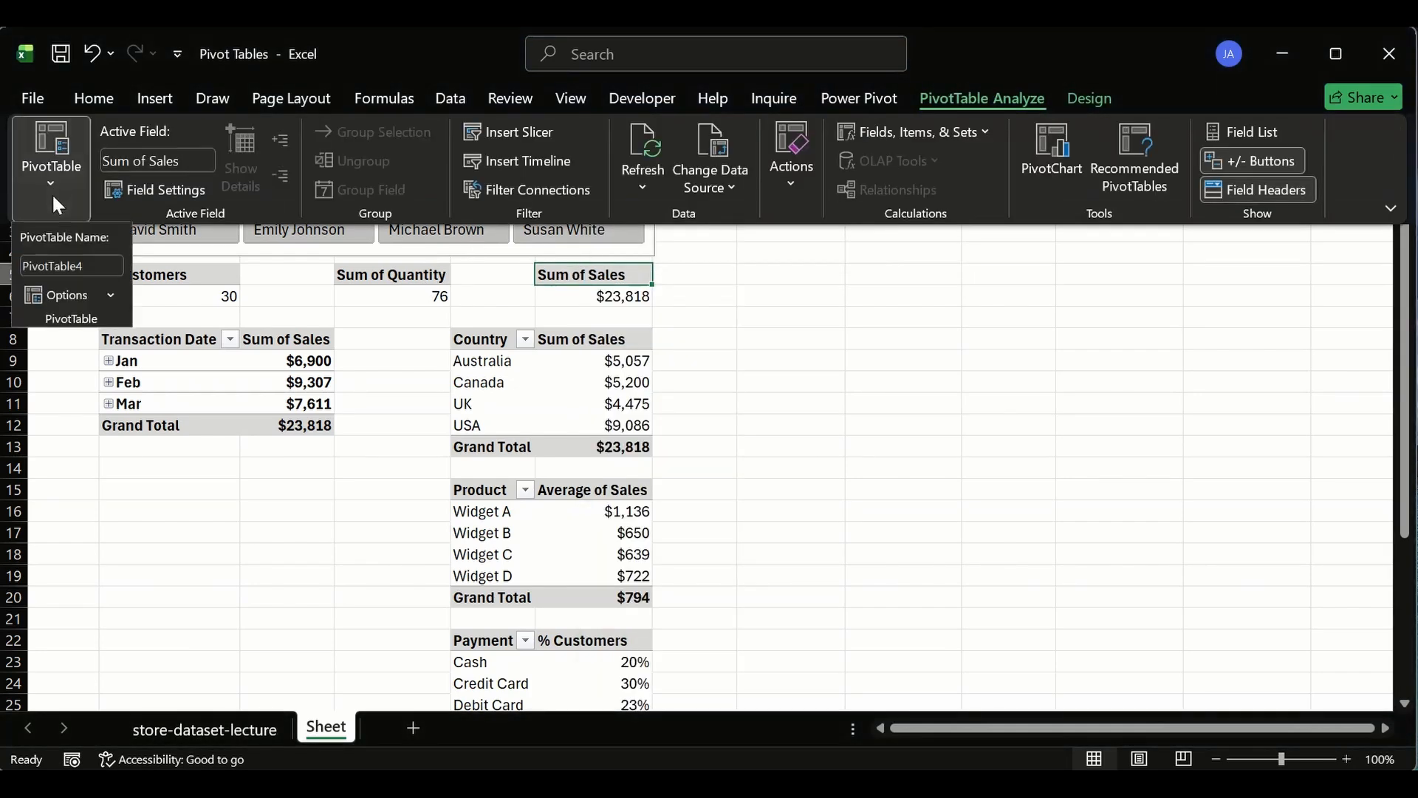
pyautogui.click(101, 264)
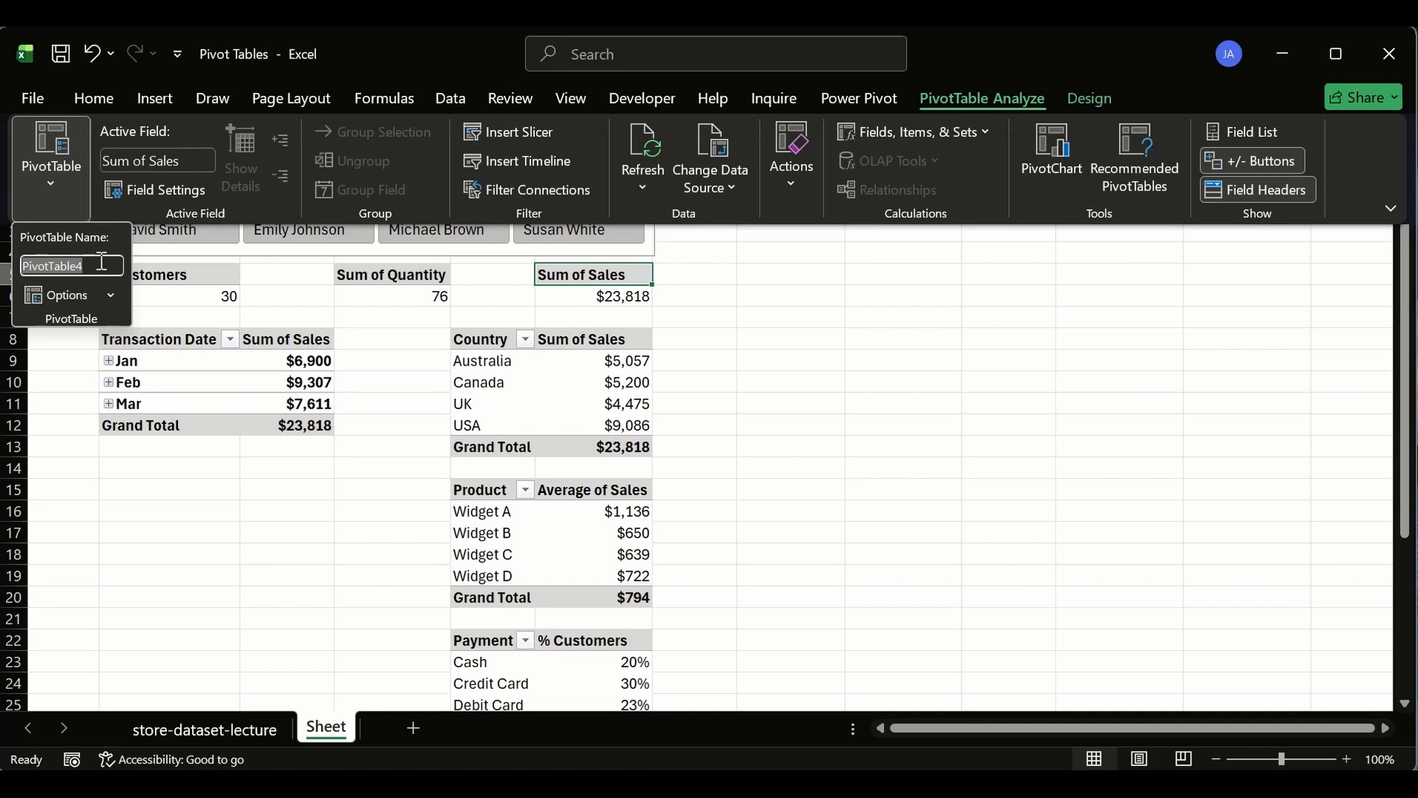
pyautogui.write('to')
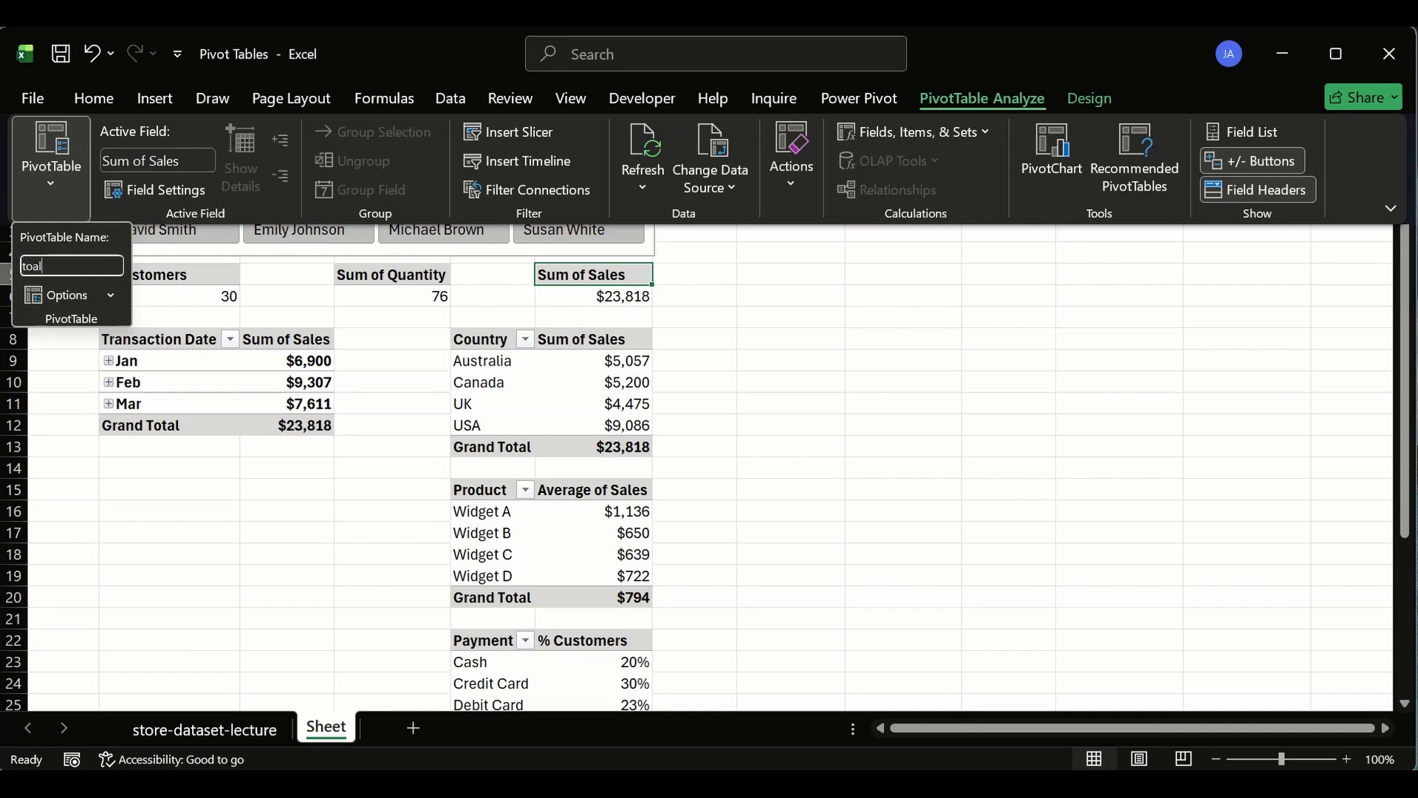
pyautogui.press('BackSpace')
pyautogui.write('otL')
pyautogui.press('BackSpace')
pyautogui.write('l_revenue')
pyautogui.press('Return')
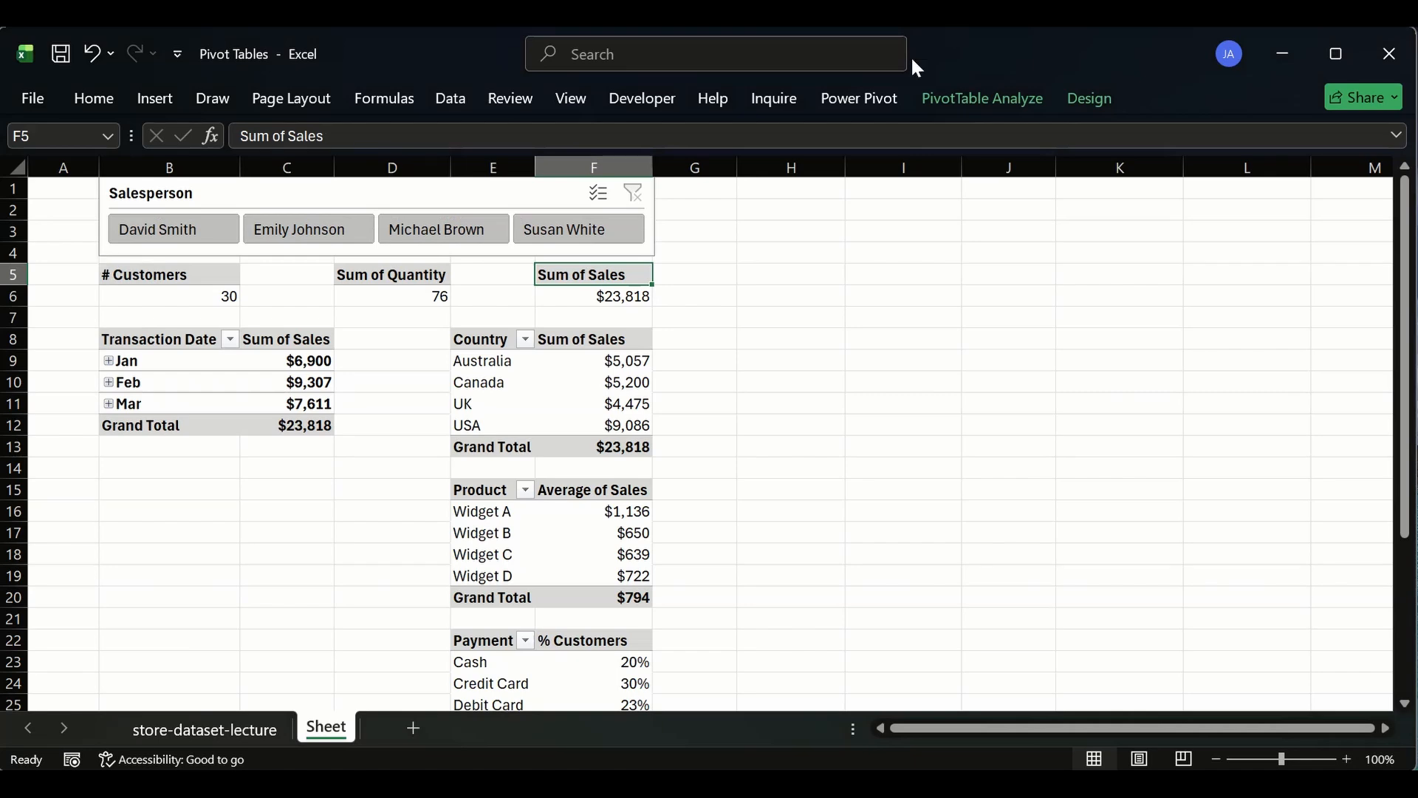
# - Rename the Sum of Quantity KPI pivot table as total-qty_sold
pyautogui.click(436, 279)
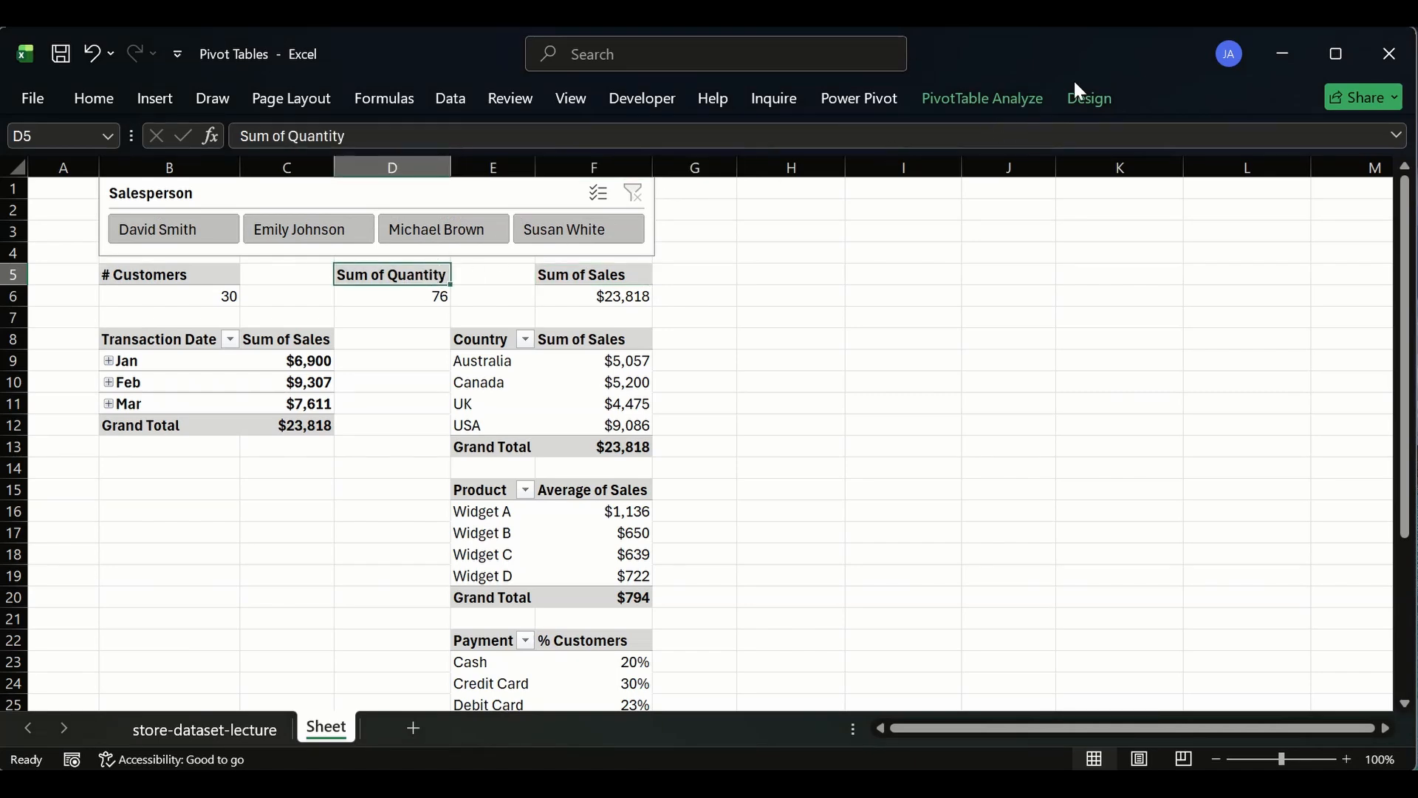
pyautogui.click(981, 105)
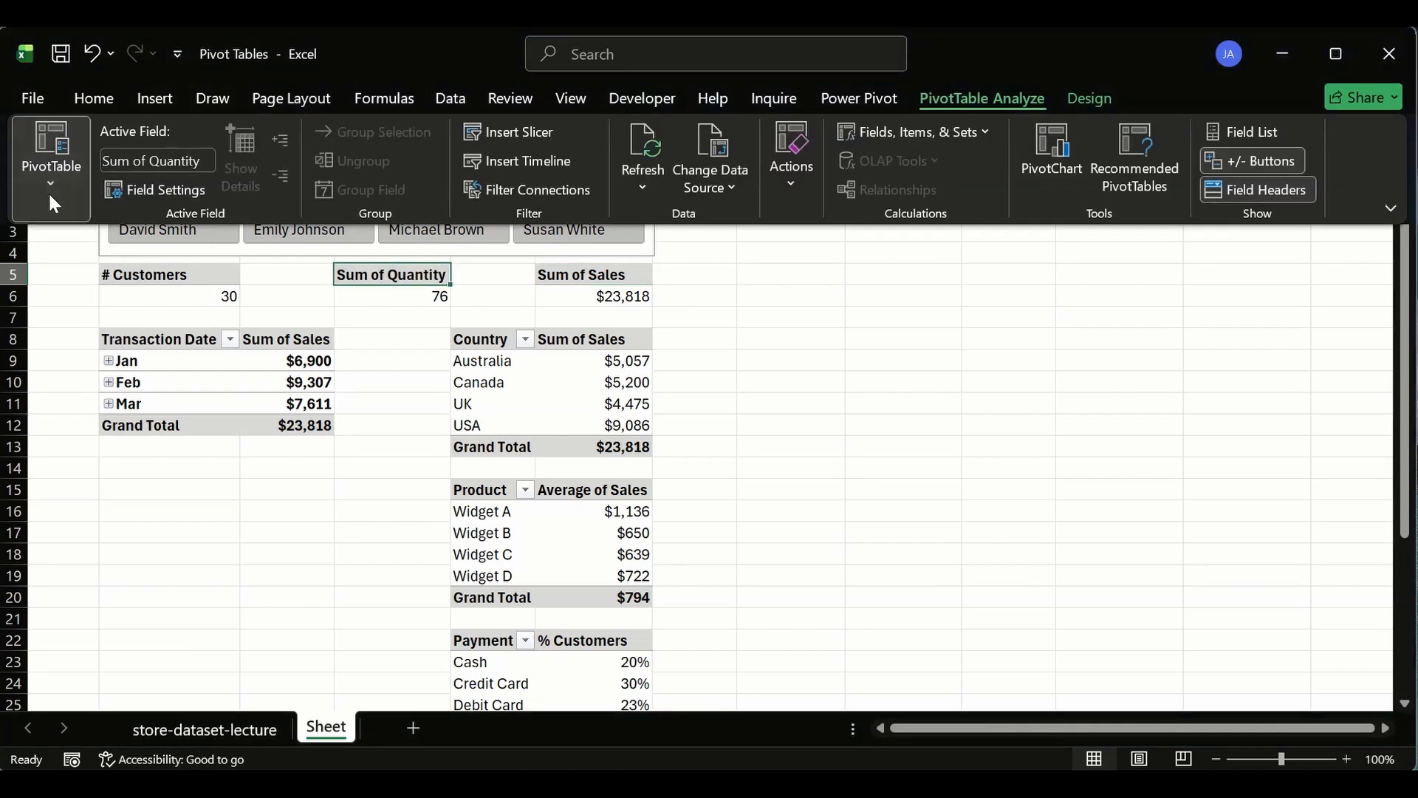
pyautogui.click(51, 177)
pyautogui.click(73, 264)
pyautogui.write('totl')
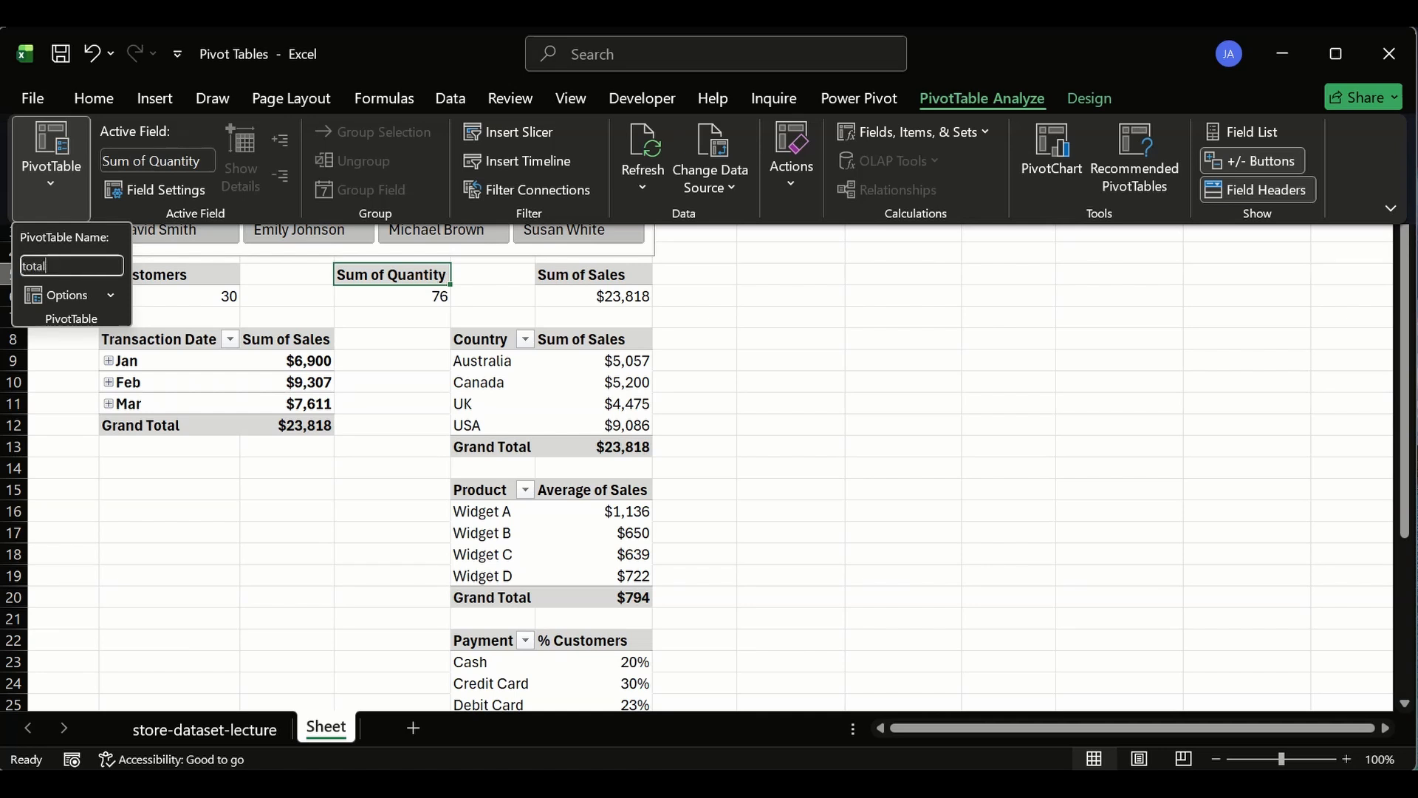
pyautogui.write('l-ty')
pyautogui.write('qty')
pyautogui.write('_sold')
pyautogui.press('Return')
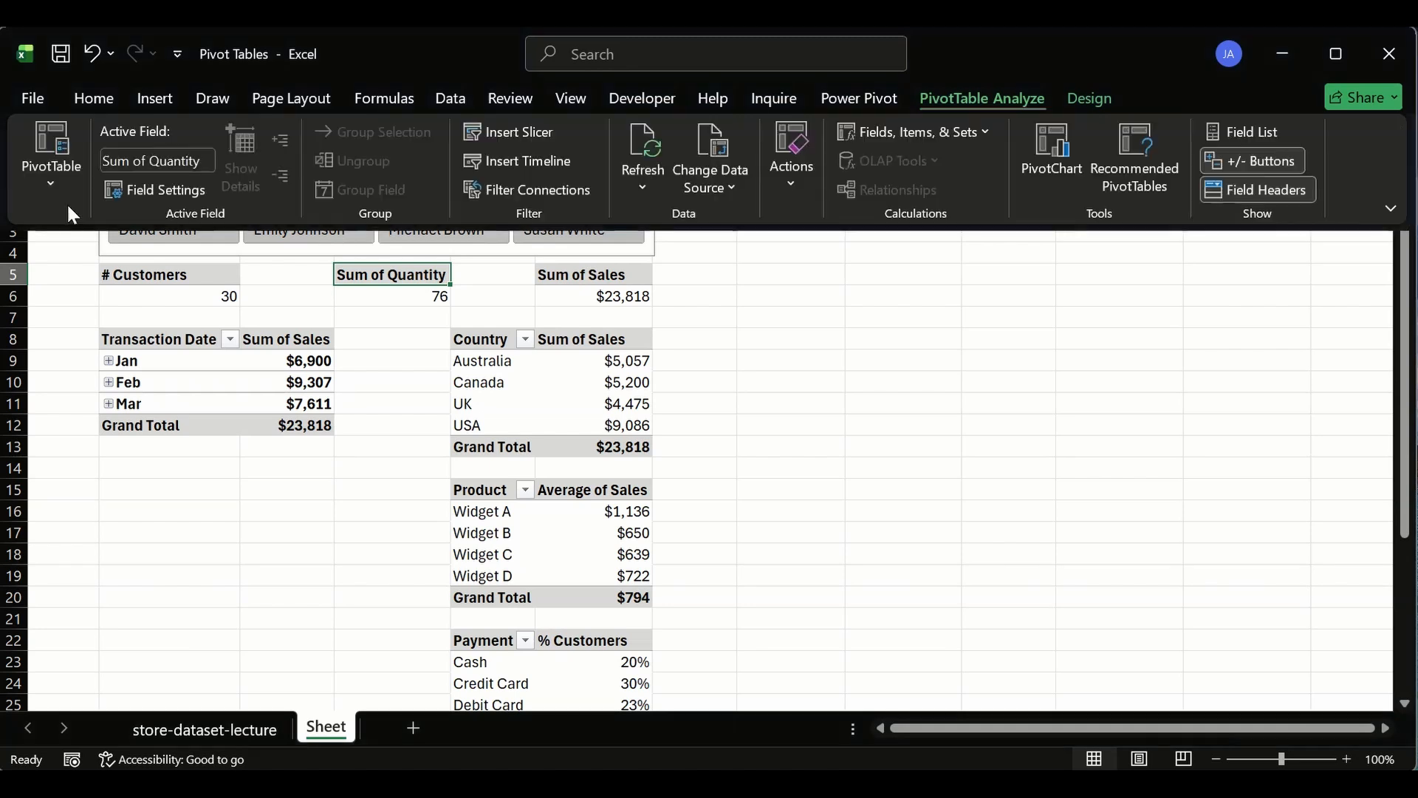
# - Correct the Sum of Quantity pivot table's name to total_qty_sold
pyautogui.click(57, 182)
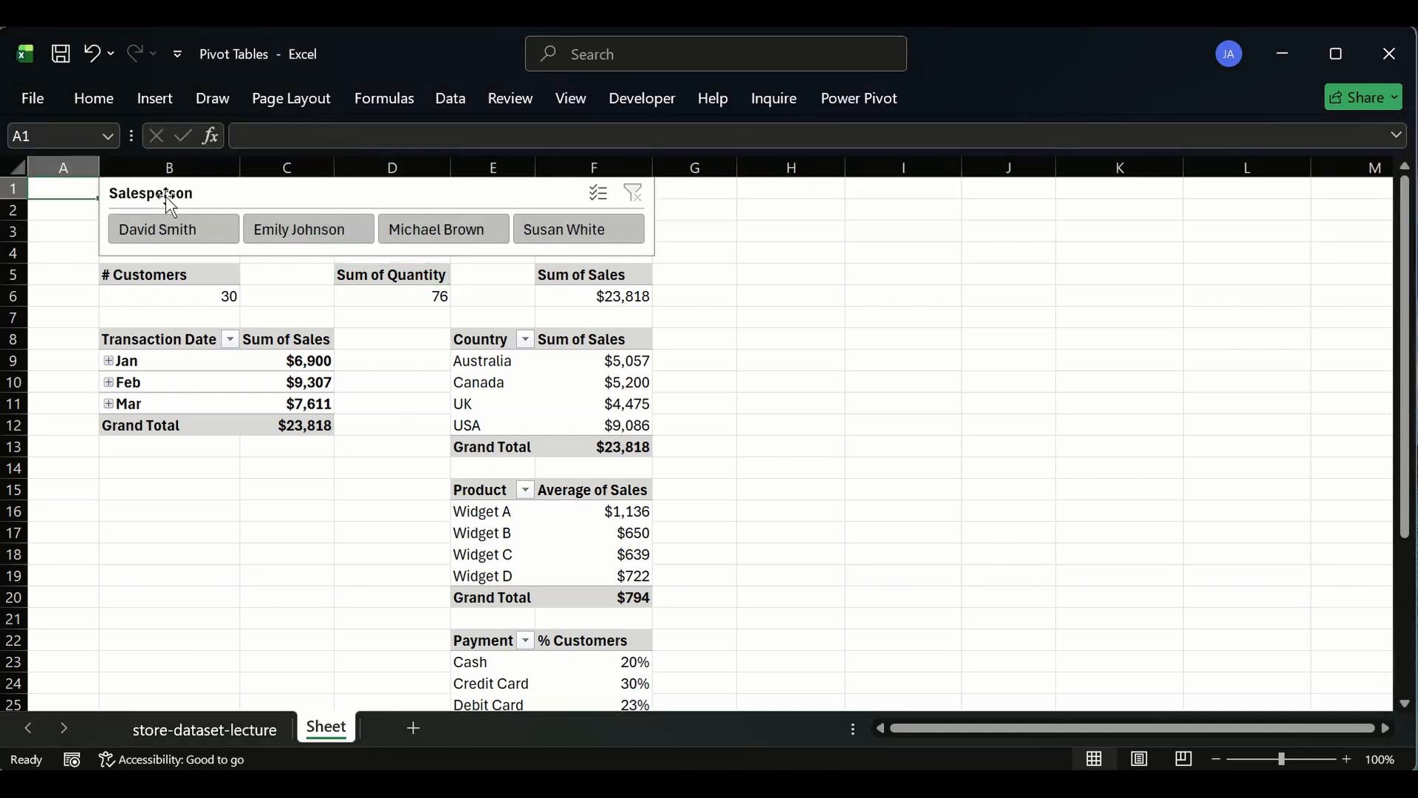
pyautogui.click(416, 275)
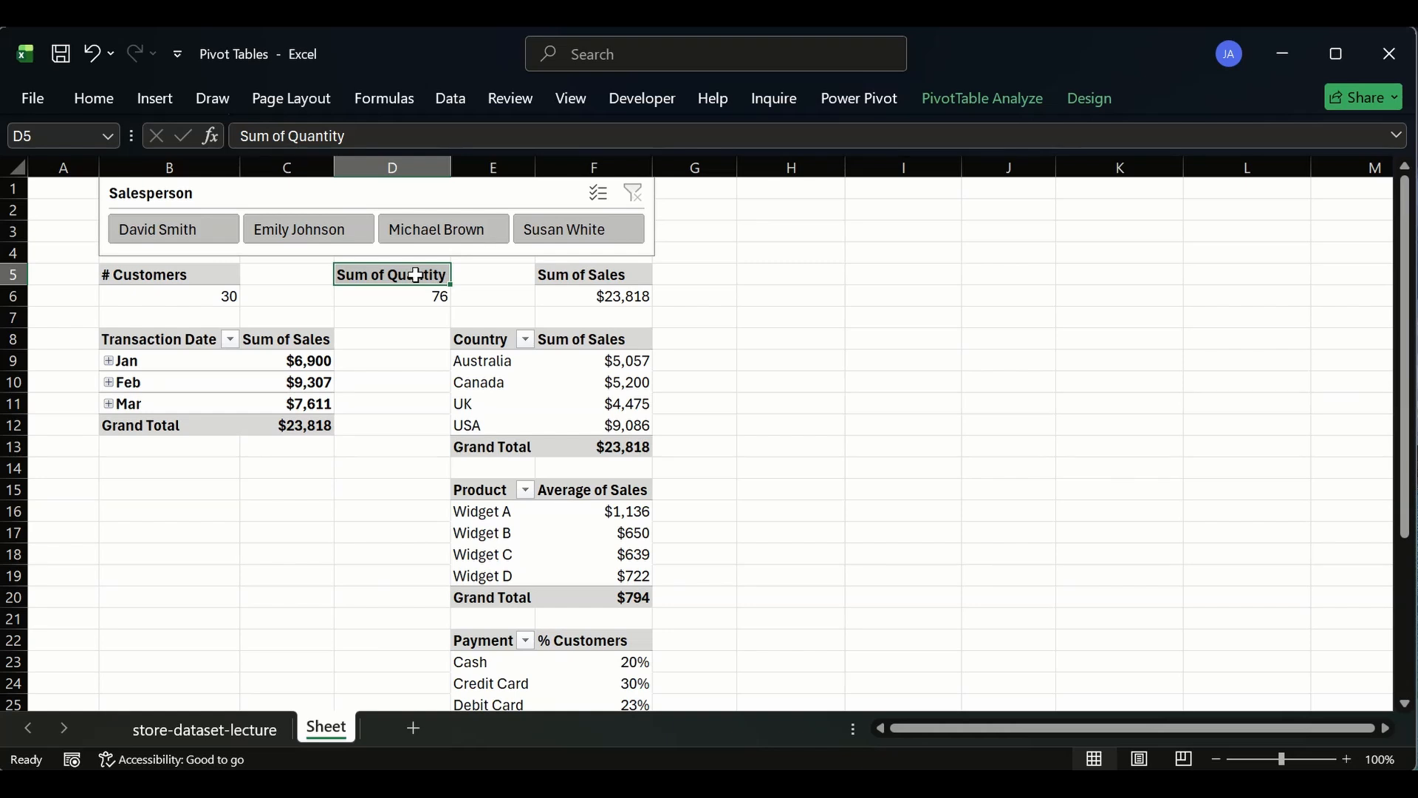
pyautogui.click(999, 96)
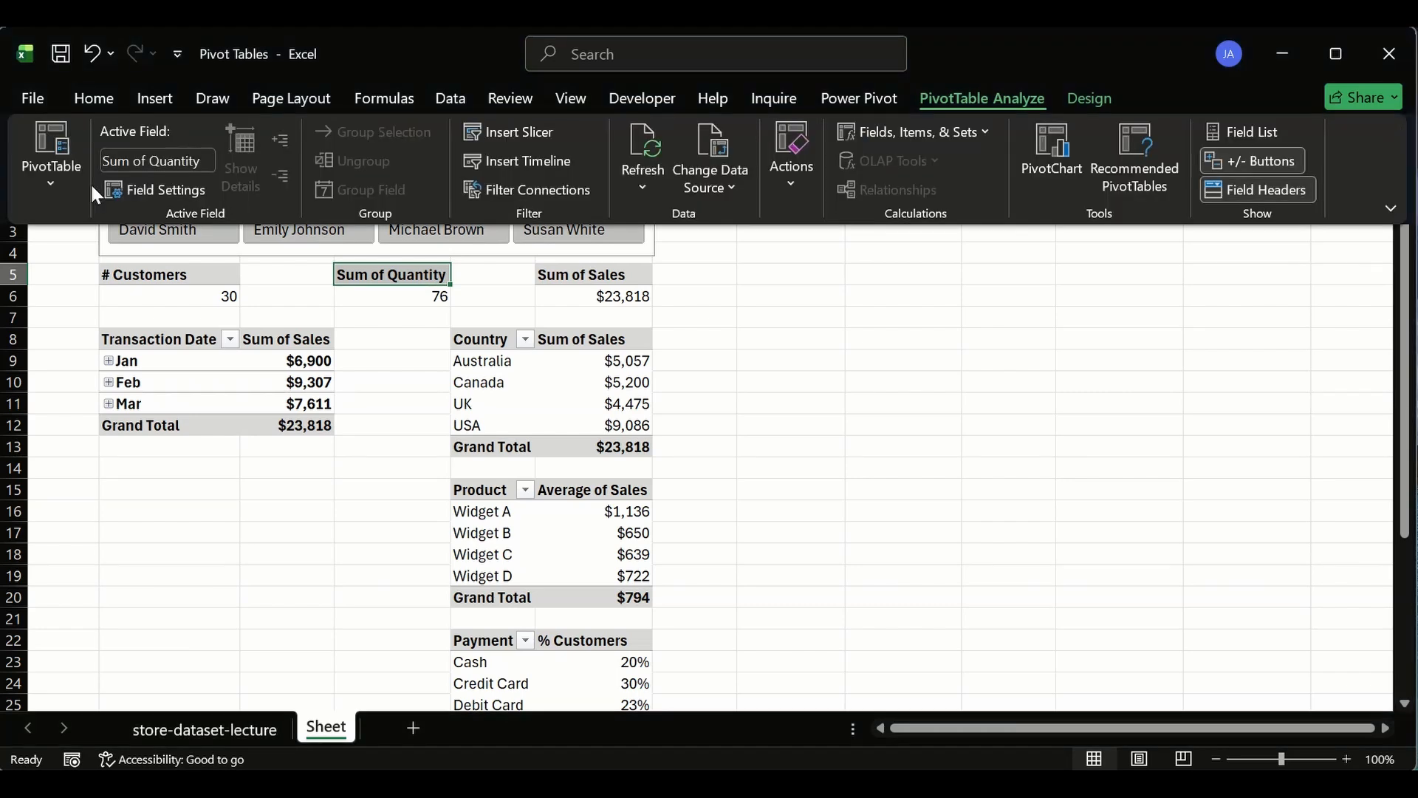
pyautogui.click(50, 185)
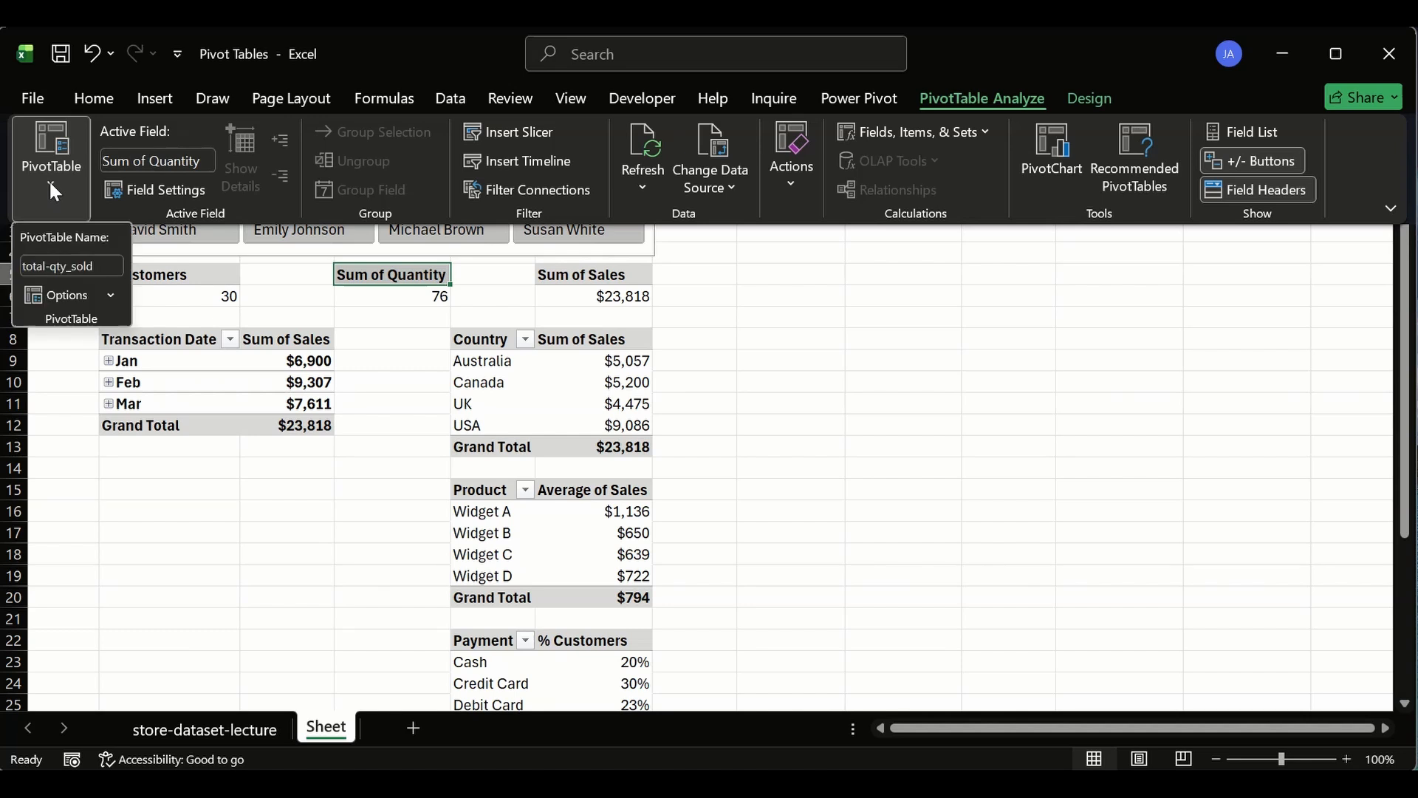
pyautogui.click(55, 267)
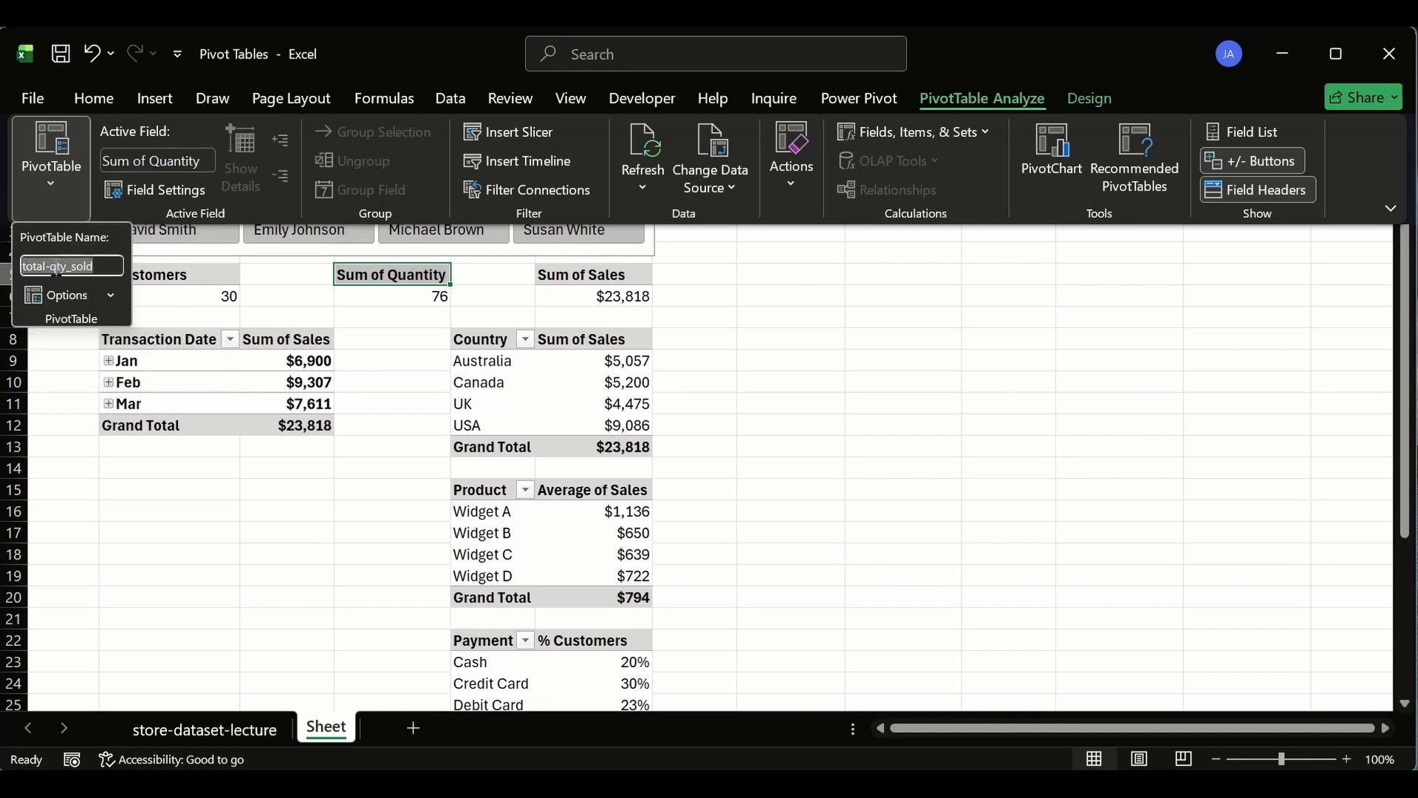
pyautogui.click(48, 267)
pyautogui.press('BackSpace')
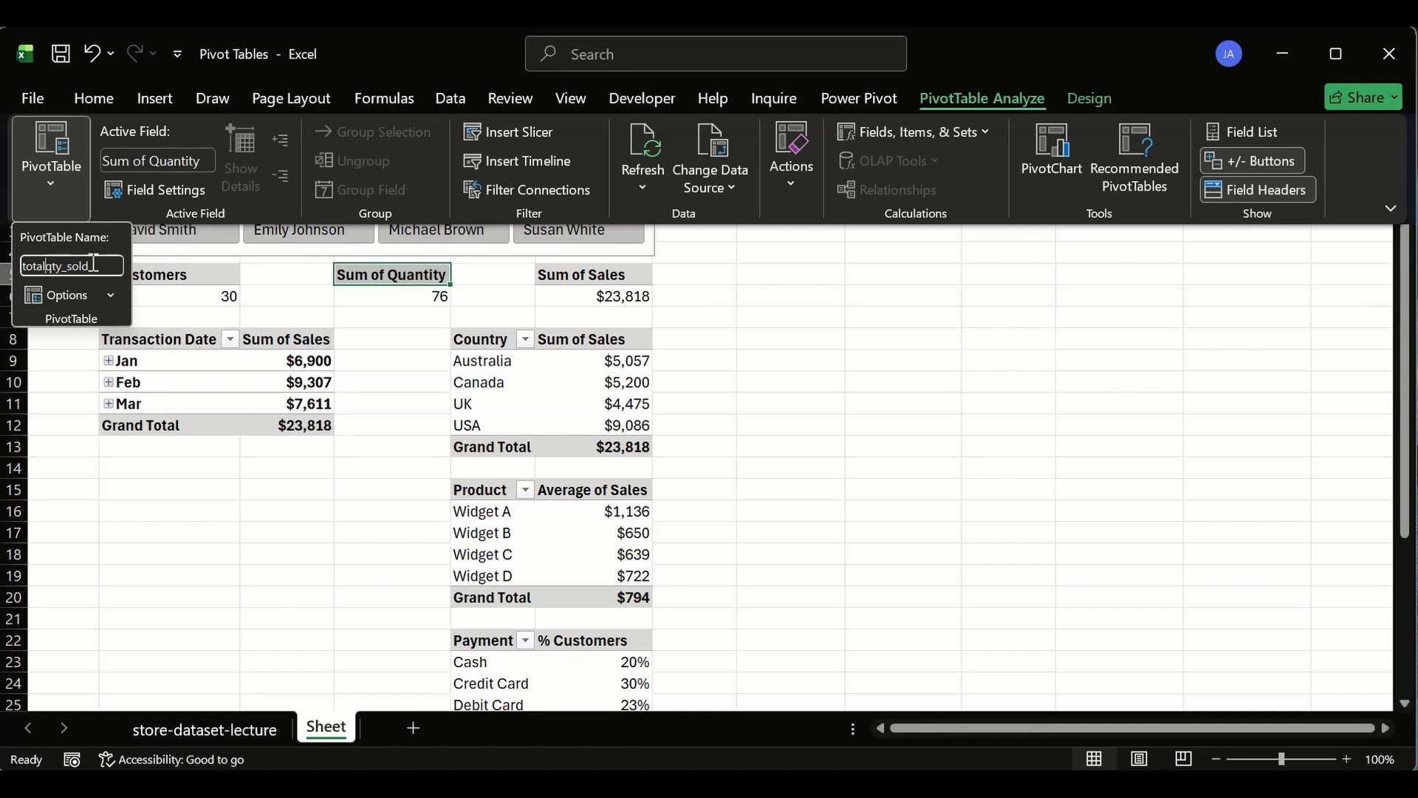
pyautogui.write('_')
pyautogui.press('Return')
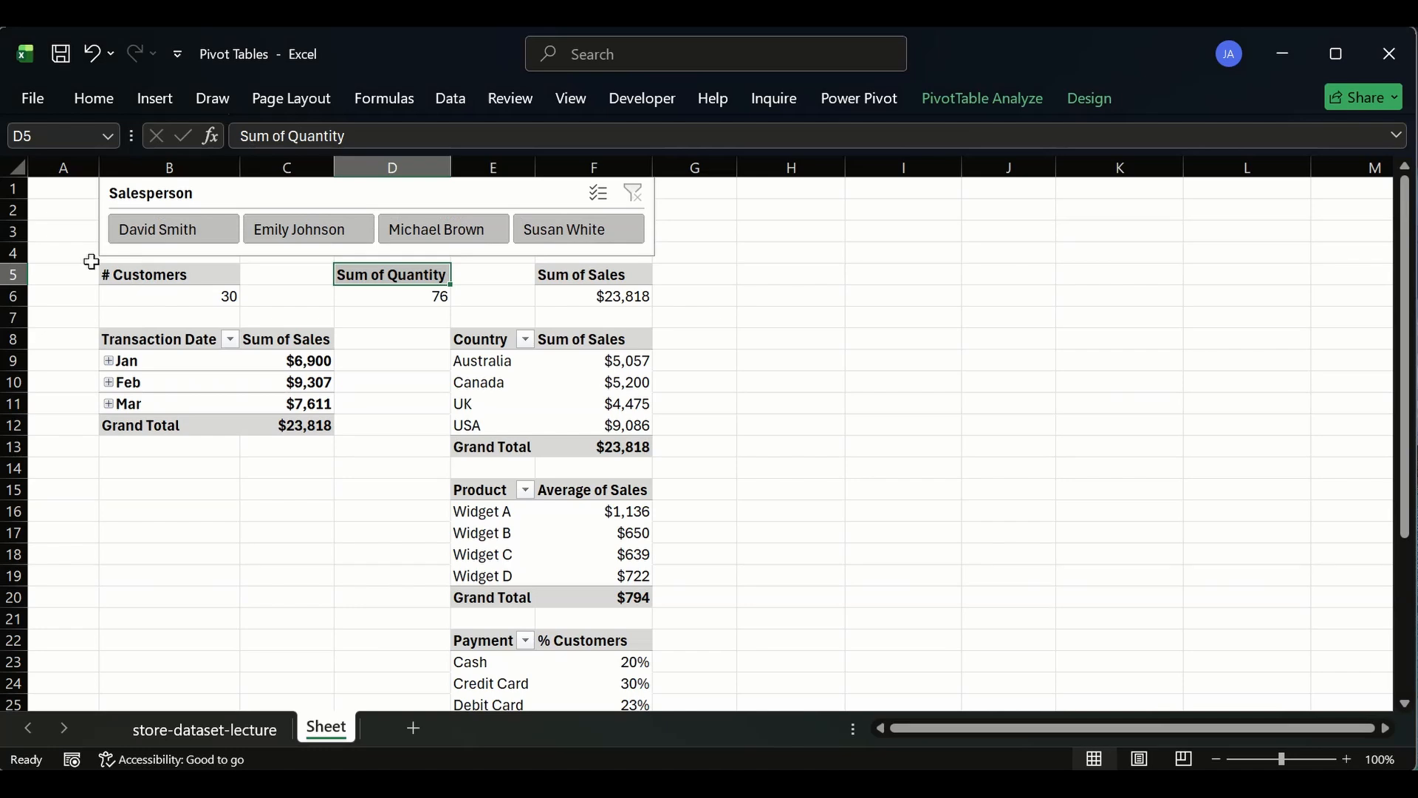
# - Fix the separator in the Sum of Quantity pivot table's name with an underscore so it reads total_qty_sold
pyautogui.click(982, 98)
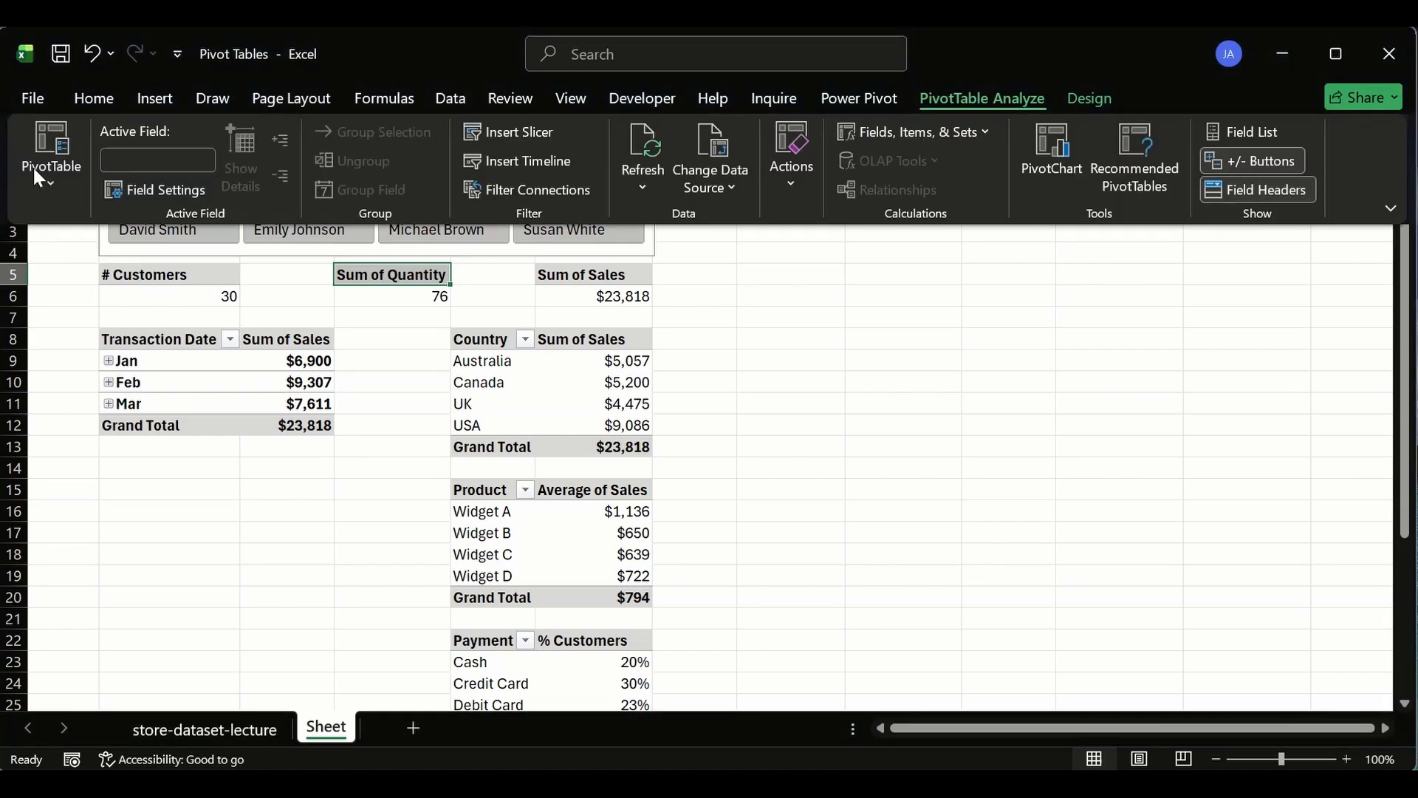
pyautogui.click(59, 176)
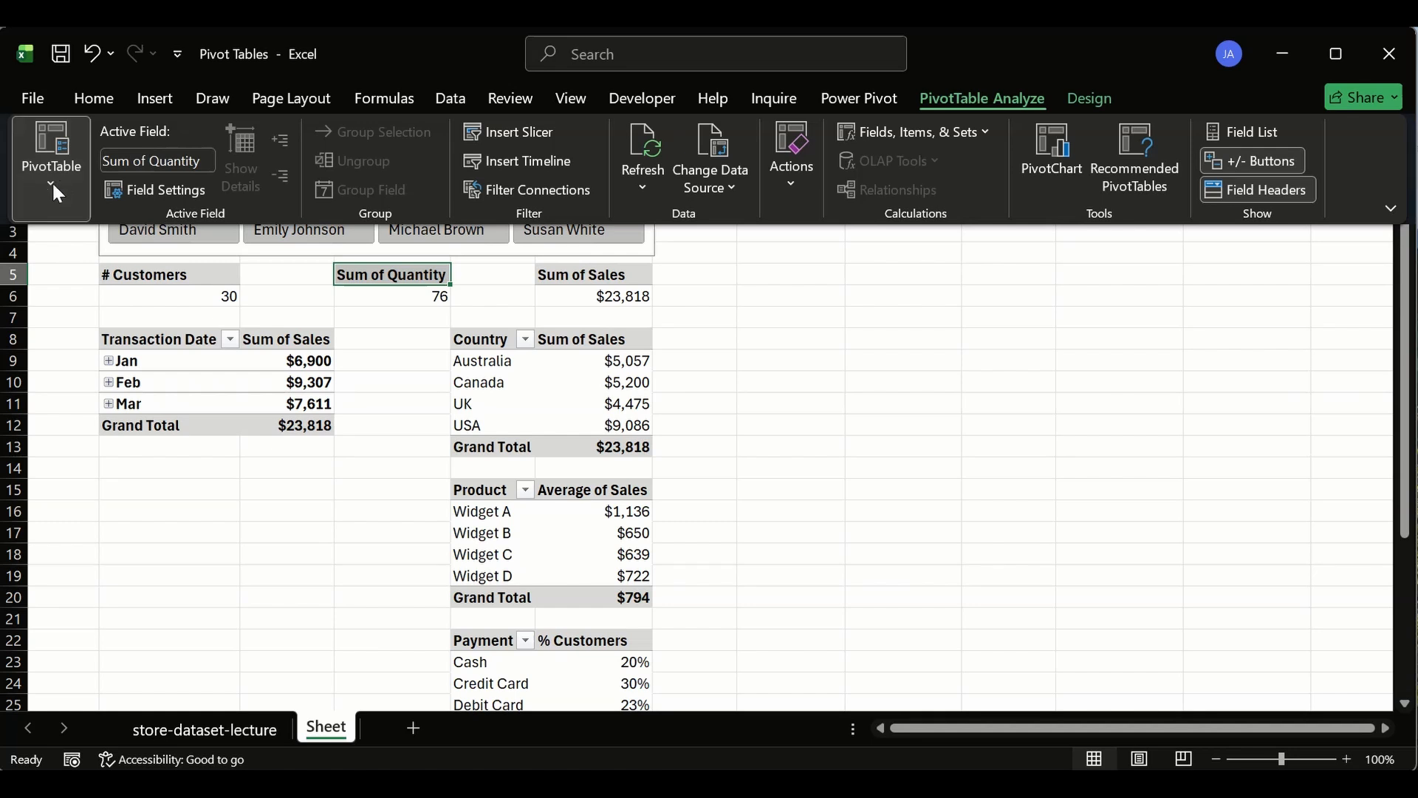
pyautogui.click(54, 266)
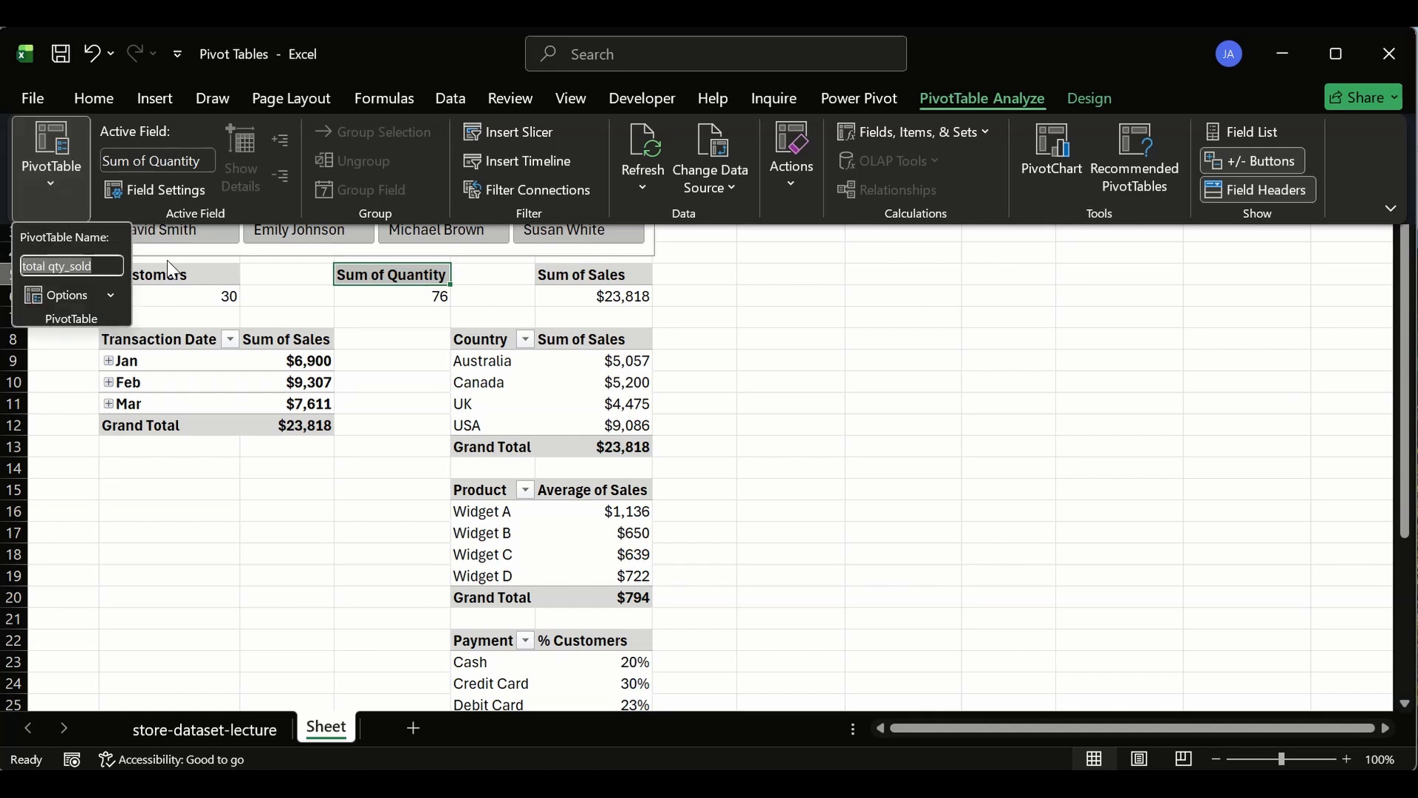
pyautogui.click(52, 267)
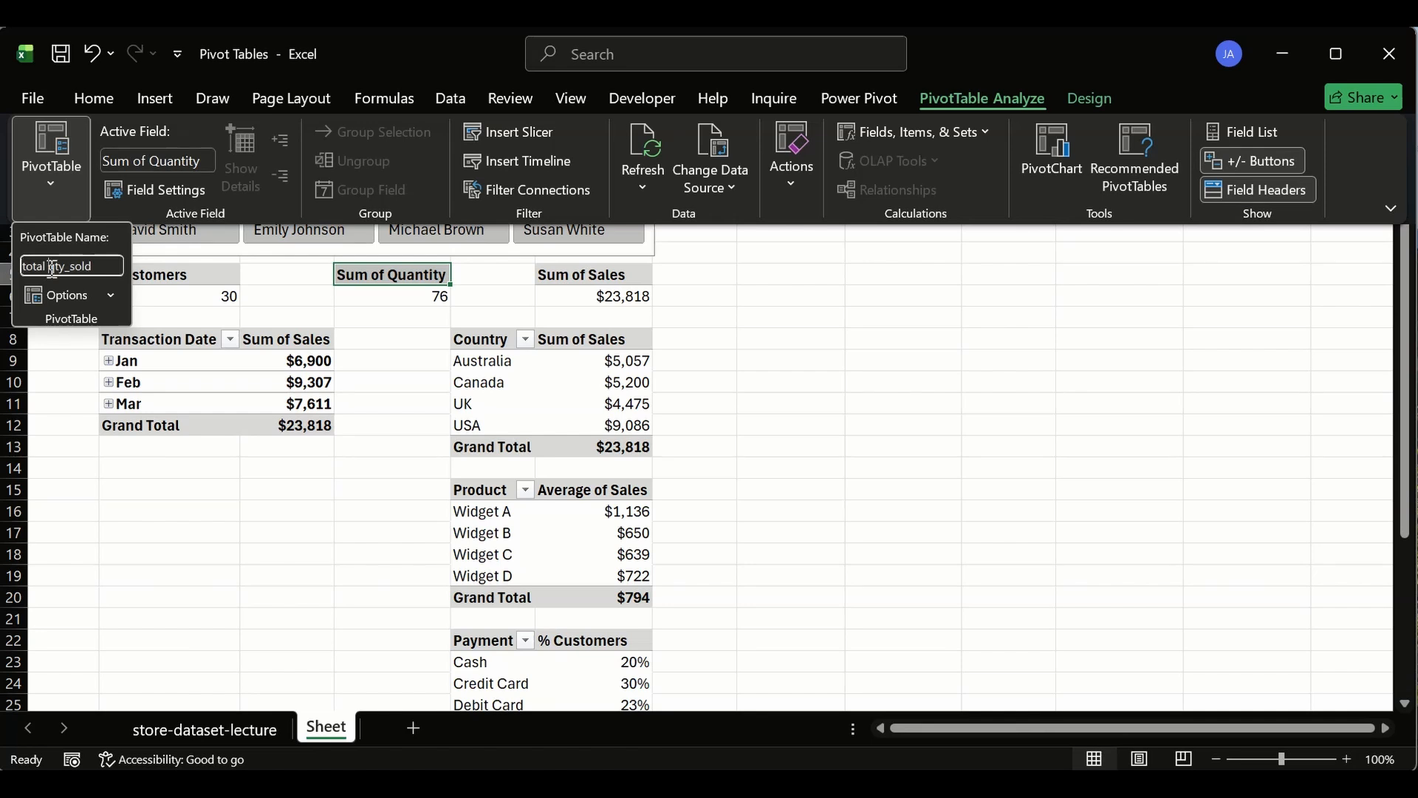
pyautogui.press('BackSpace')
pyautogui.write('_')
pyautogui.press('Return')
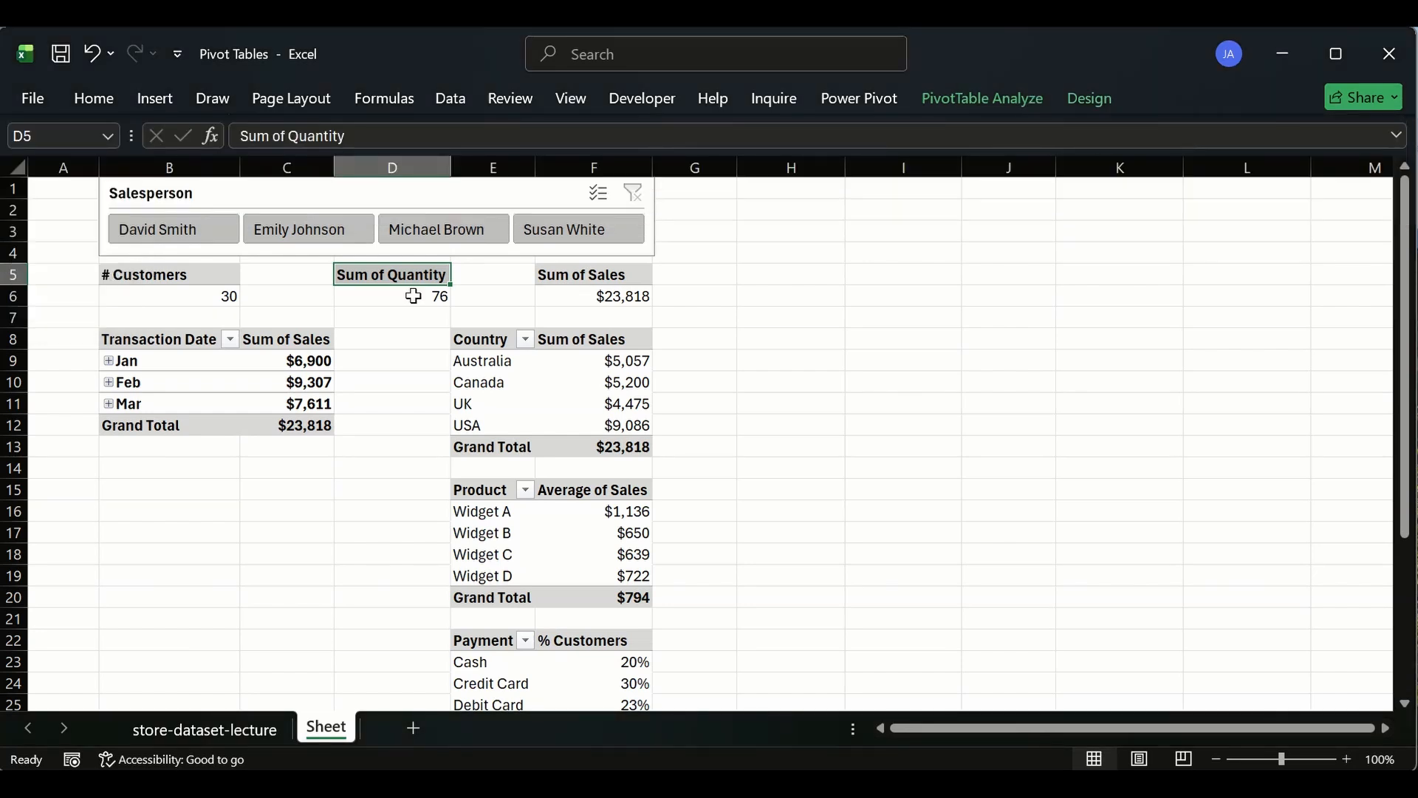
# - Rename the # Customers KPI pivot table as # csutomers
pyautogui.click(219, 275)
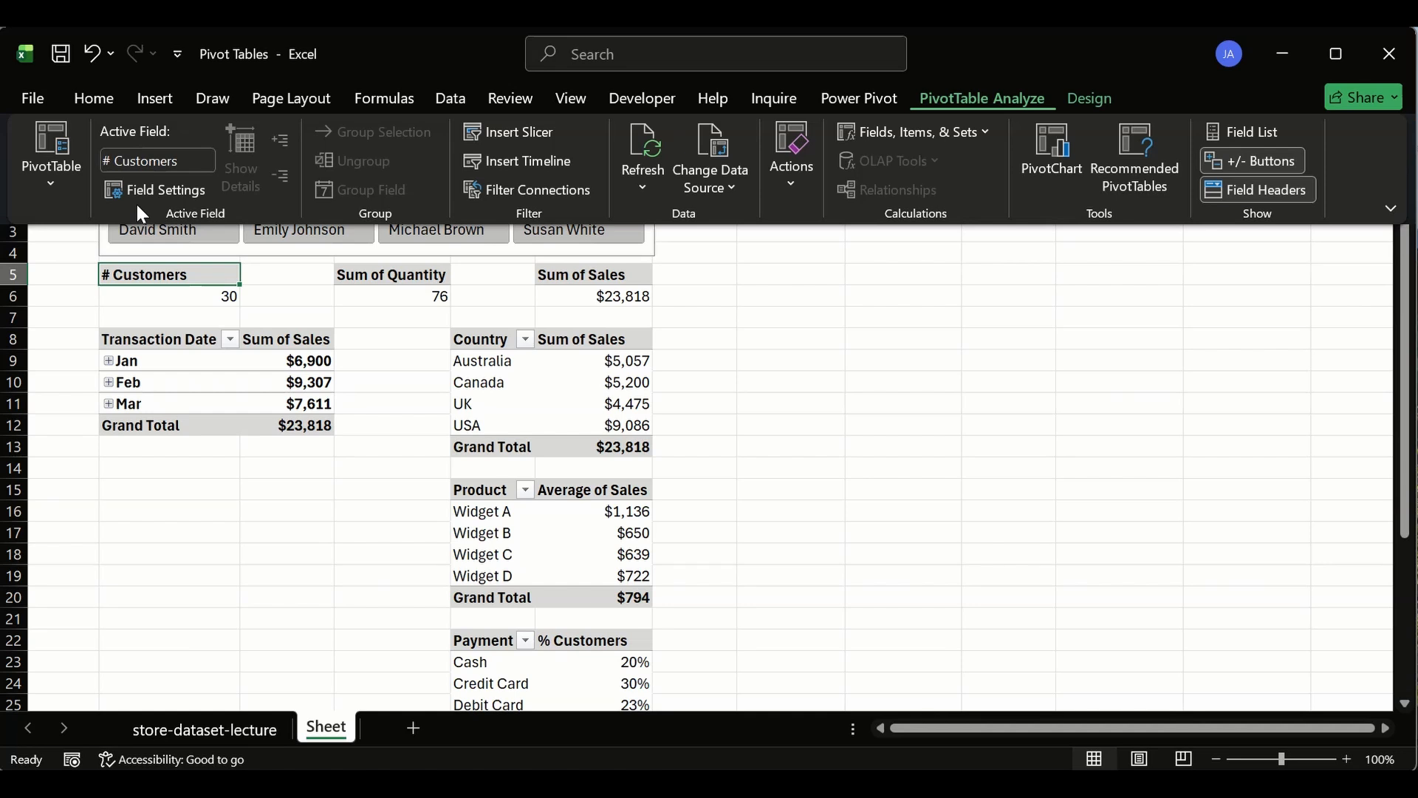
pyautogui.click(48, 187)
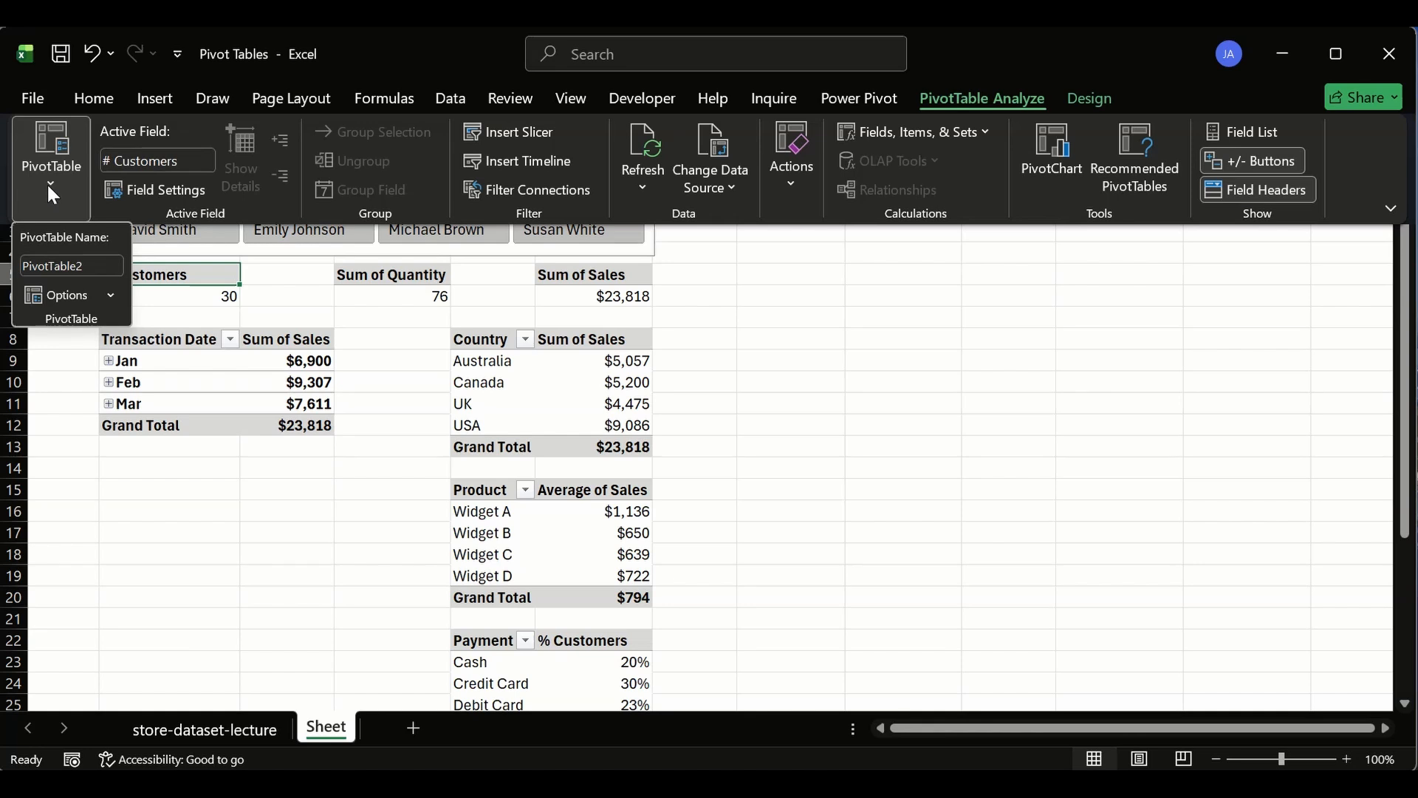
pyautogui.click(94, 264)
pyautogui.doubleClick(93, 265)
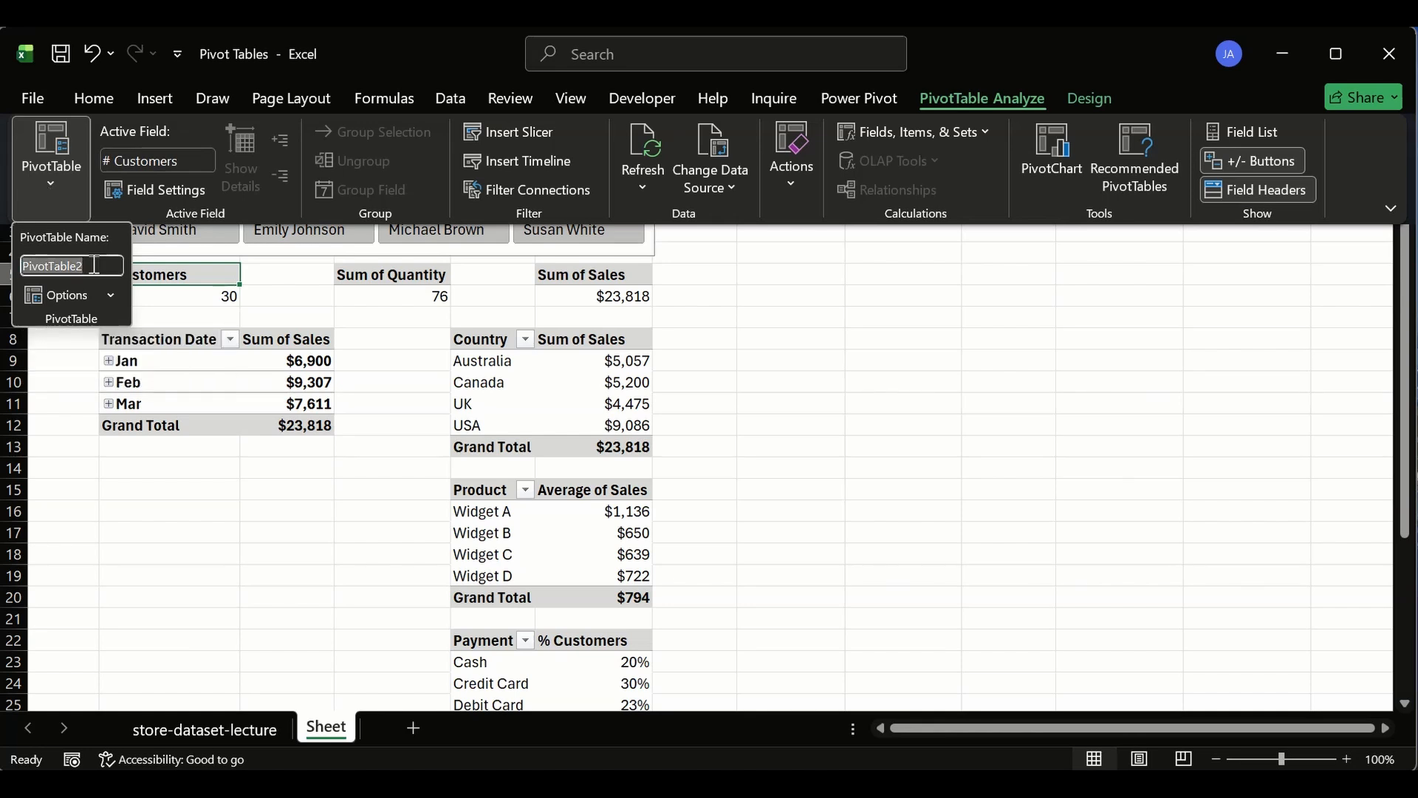
pyautogui.write('# csutomer')
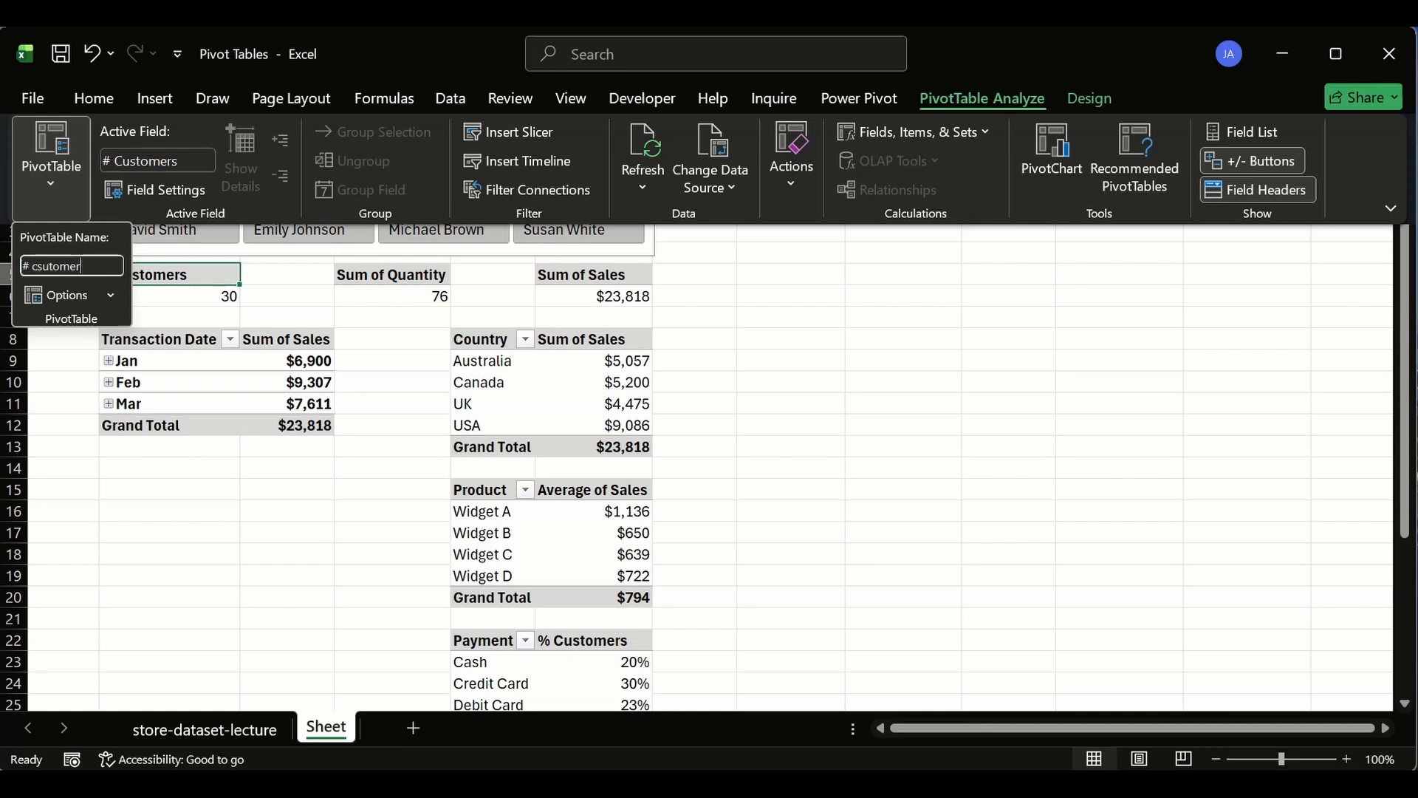
pyautogui.press('Return')
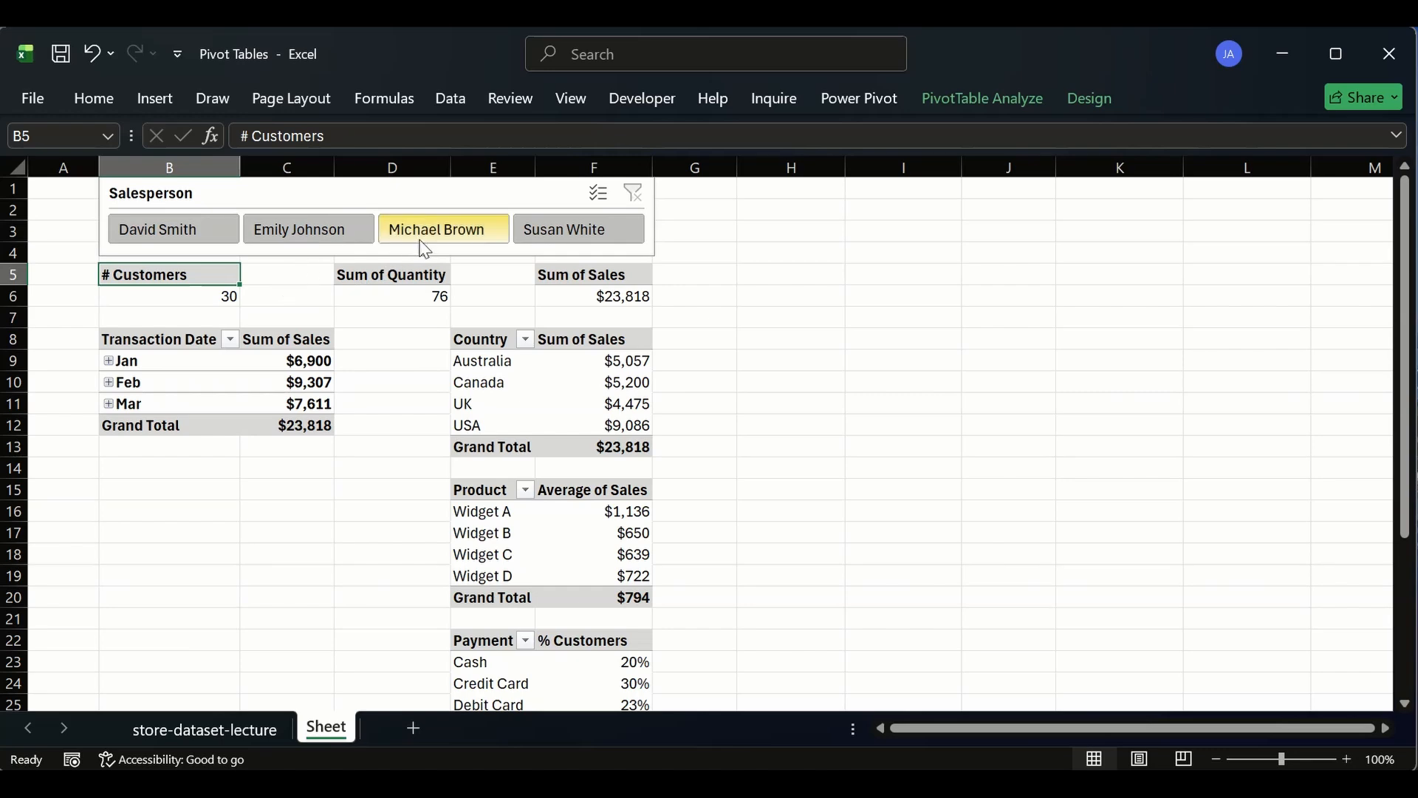
# - Connect the Salesperson slicer to the # csutomers, total_qty_sold and total_revenue pivot tables
pyautogui.rightClick(319, 204)
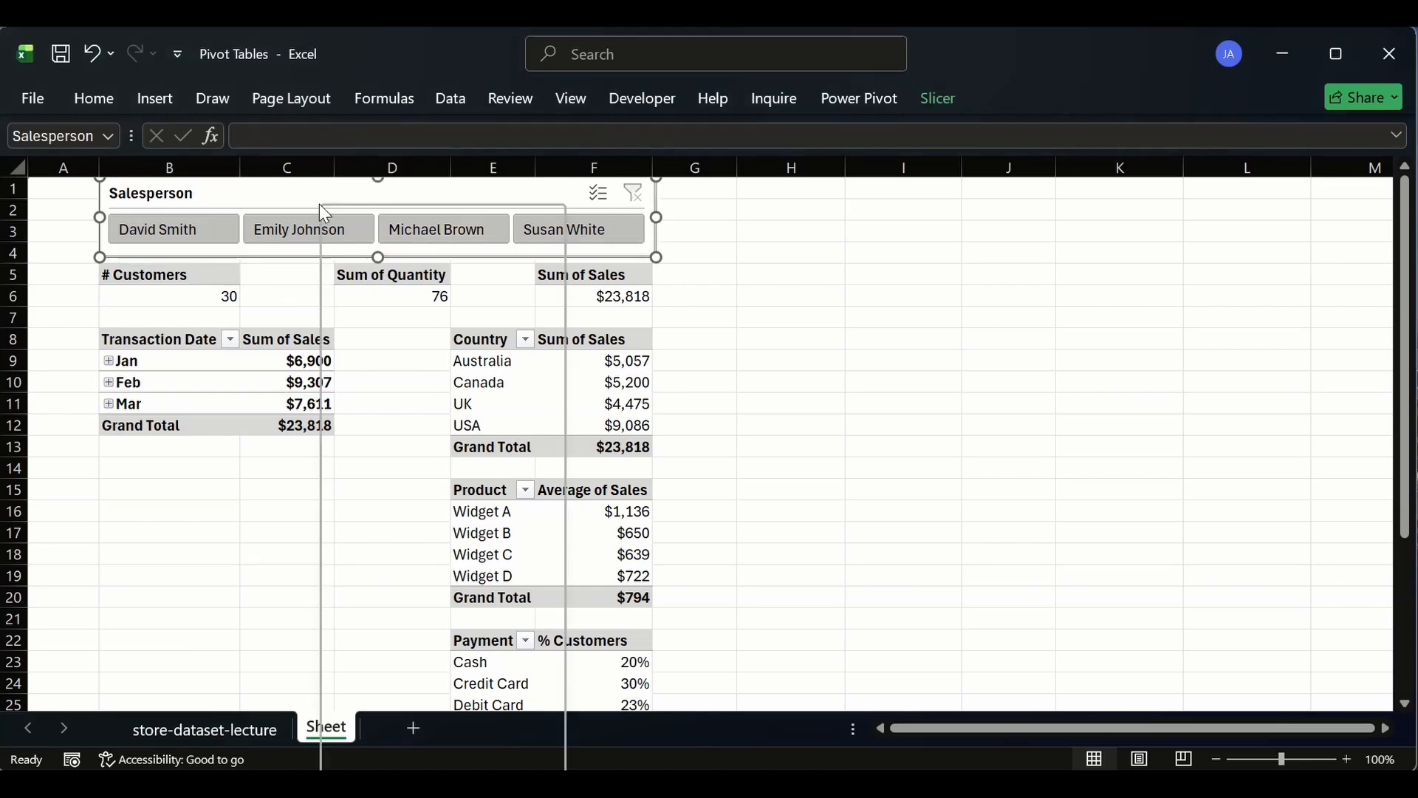
pyautogui.click(432, 531)
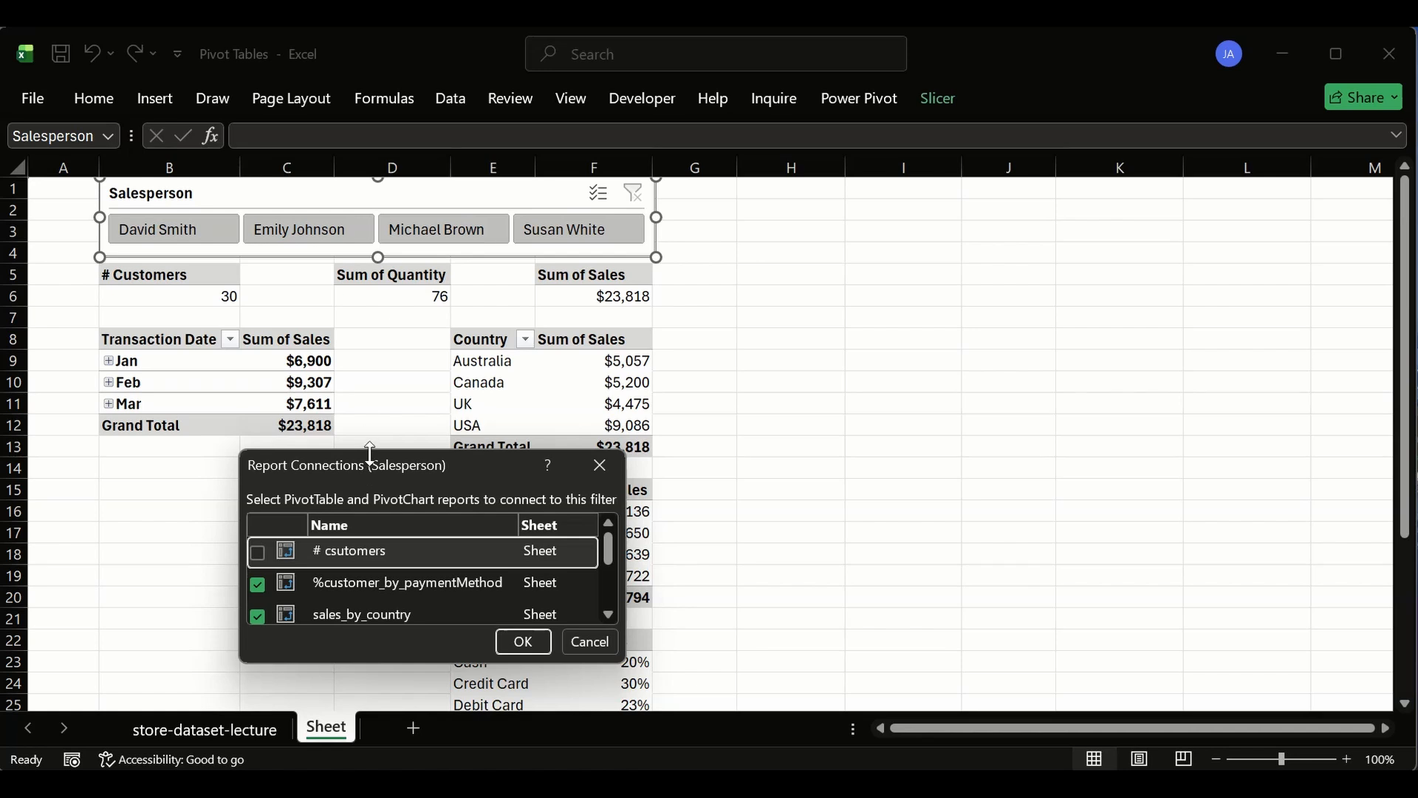
pyautogui.moveTo(370, 452); pyautogui.dragTo(369, 230)
pyautogui.click(257, 490)
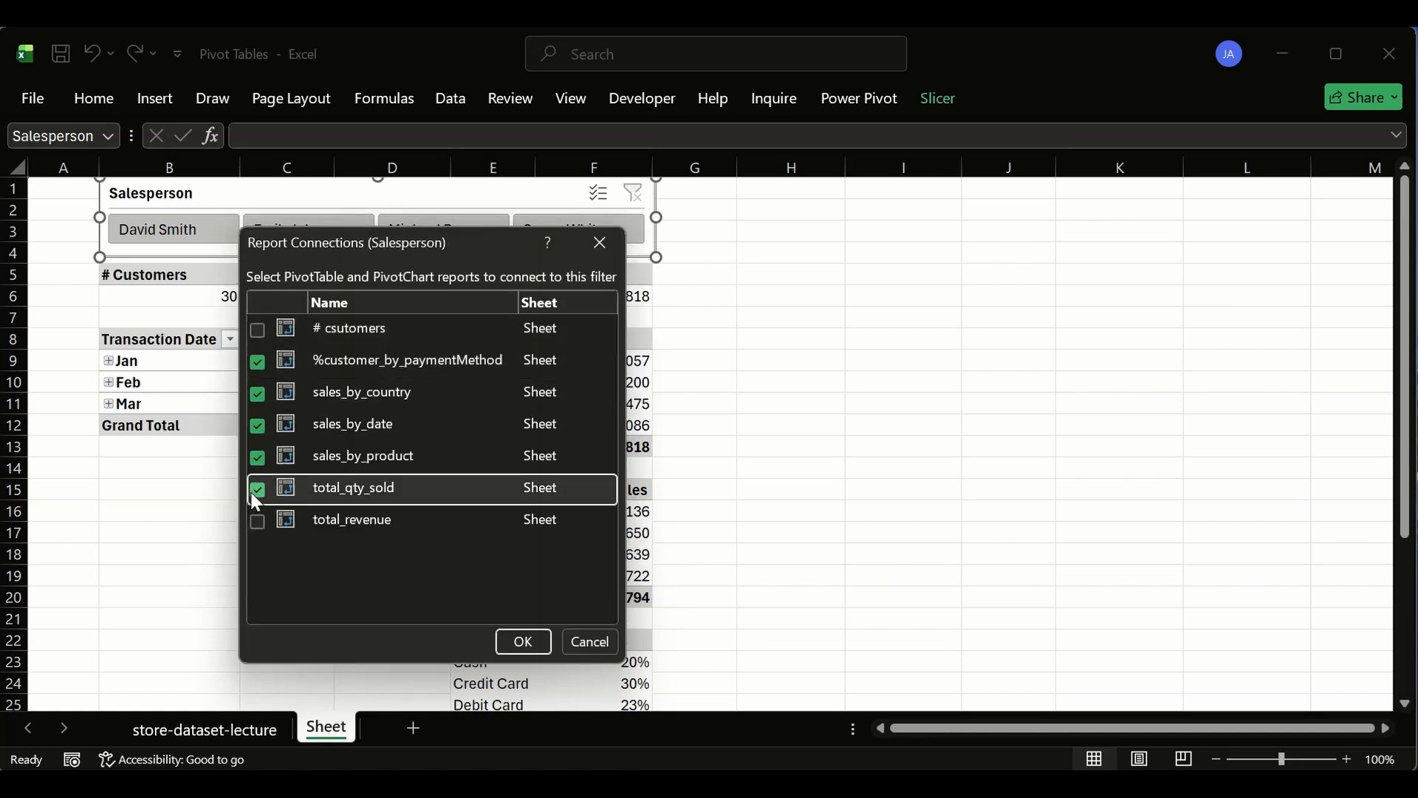
pyautogui.click(257, 522)
pyautogui.click(250, 326)
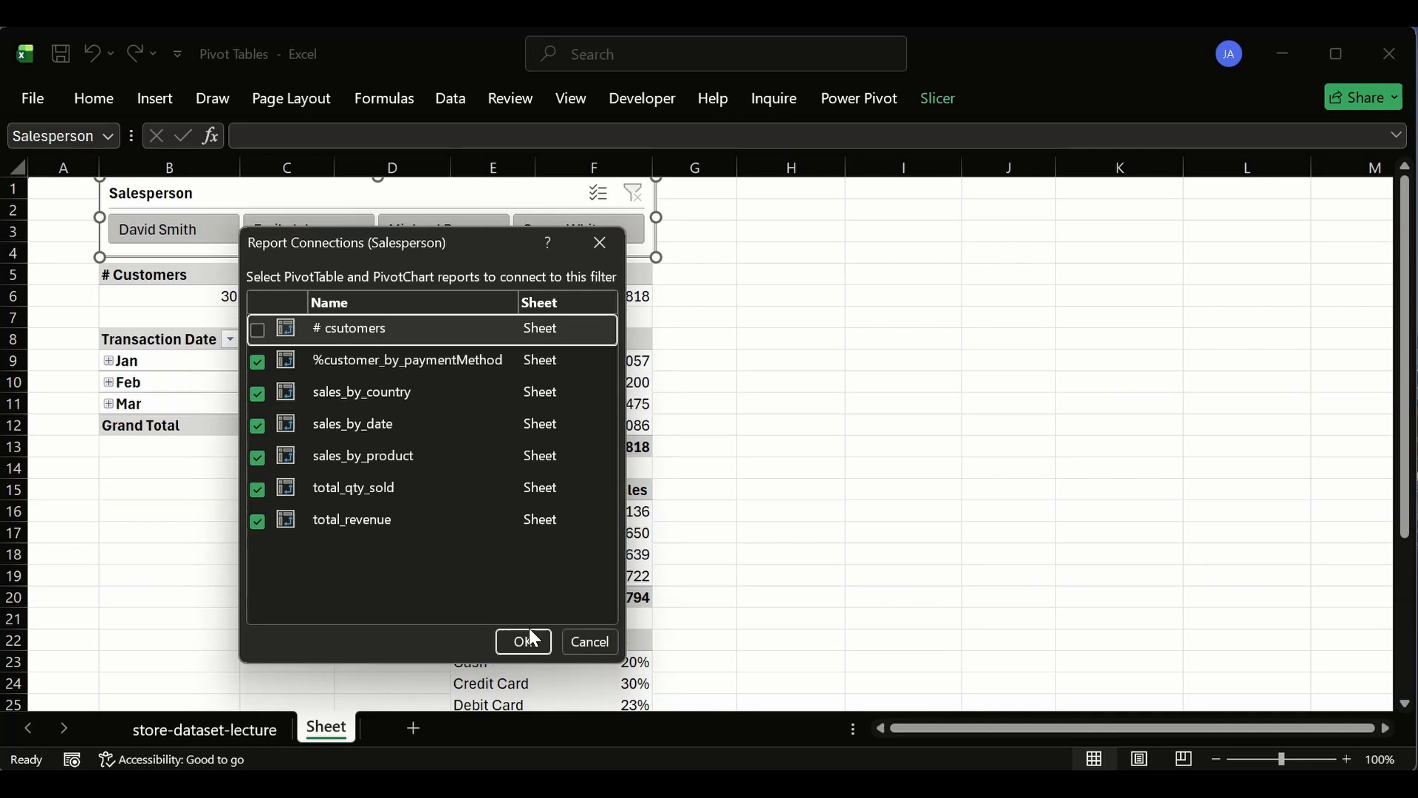
pyautogui.click(257, 329)
pyautogui.click(519, 640)
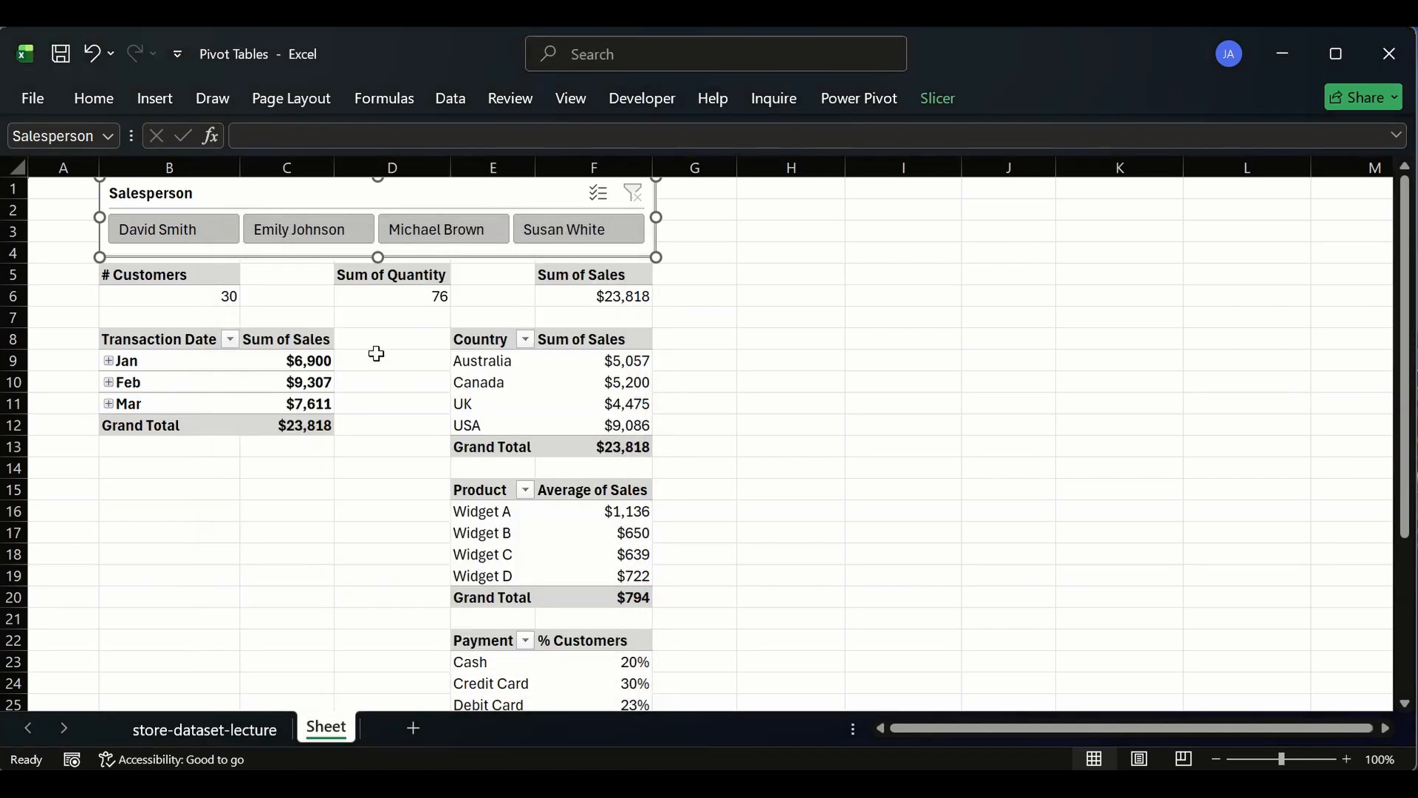
# - Test the slicer by filtering on David Smith, Emily Johnson and Susan White, then clear the filter
pyautogui.click(170, 229)
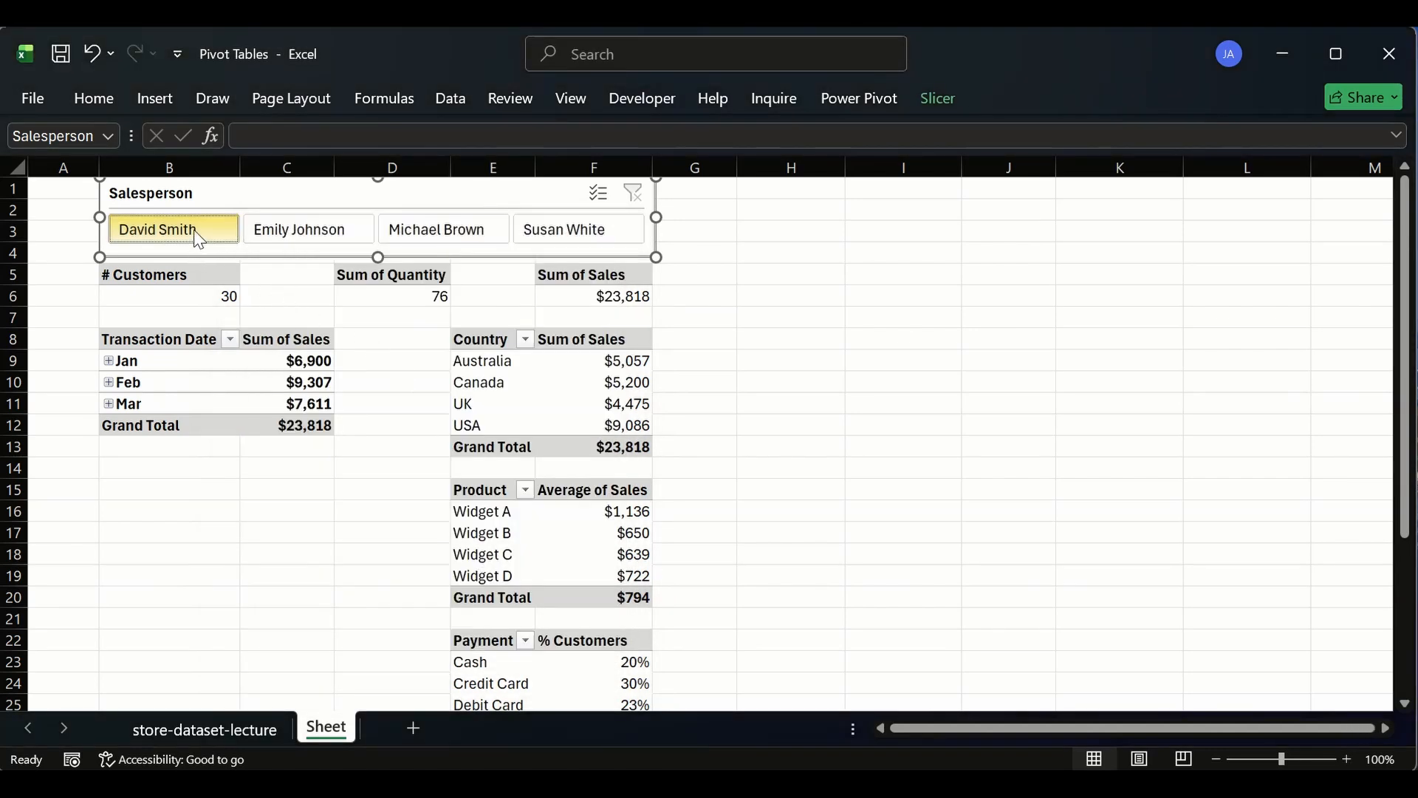
pyautogui.click(178, 295)
pyautogui.click(390, 294)
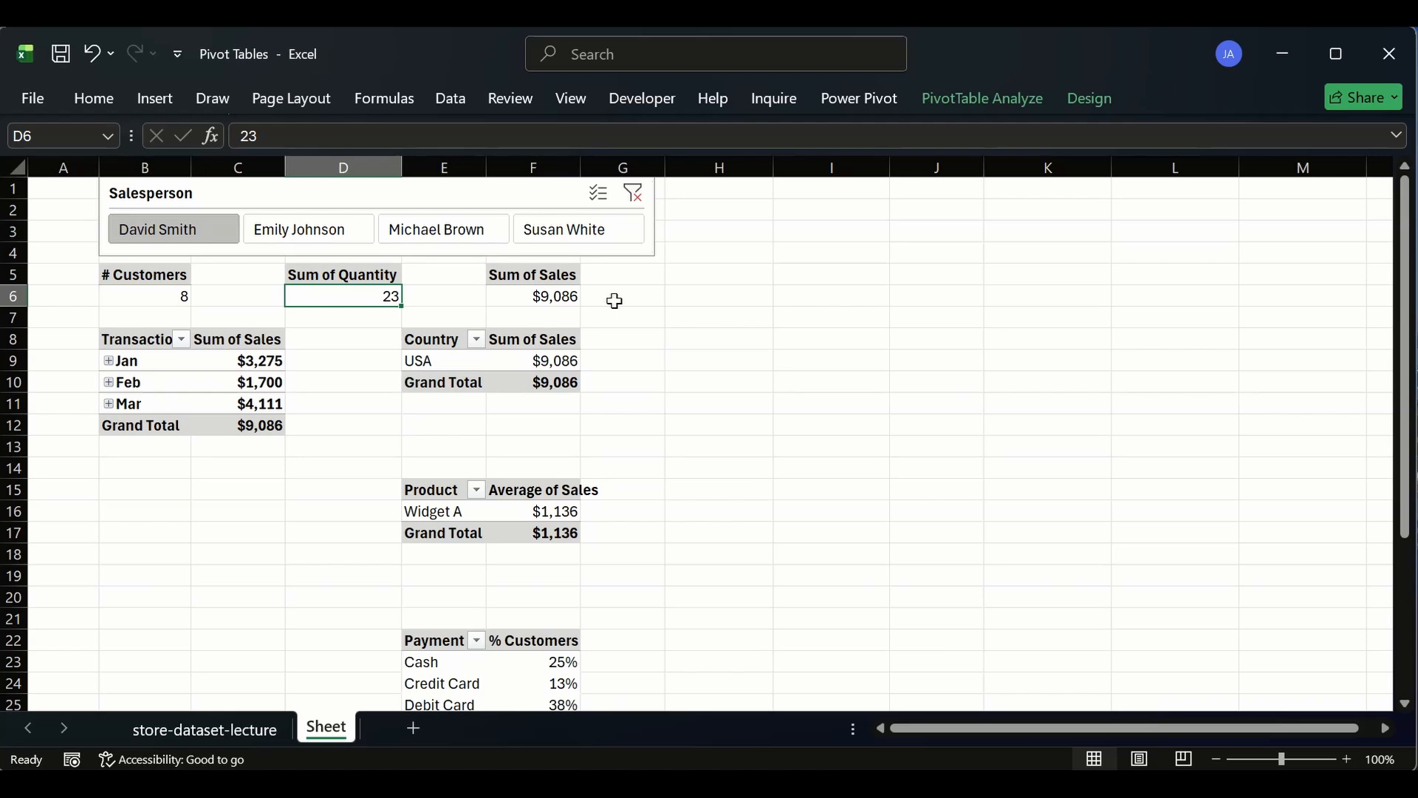
pyautogui.click(535, 295)
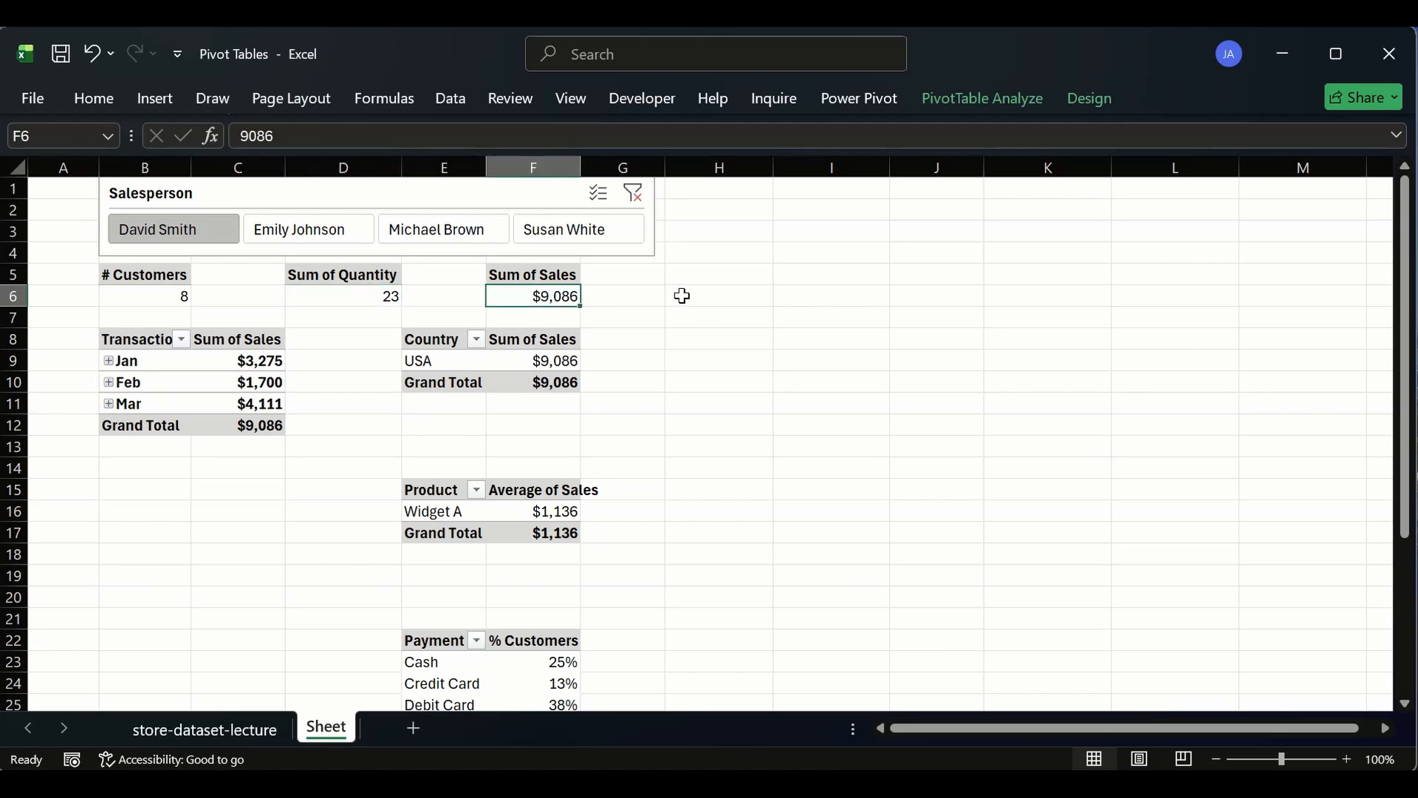
pyautogui.click(313, 229)
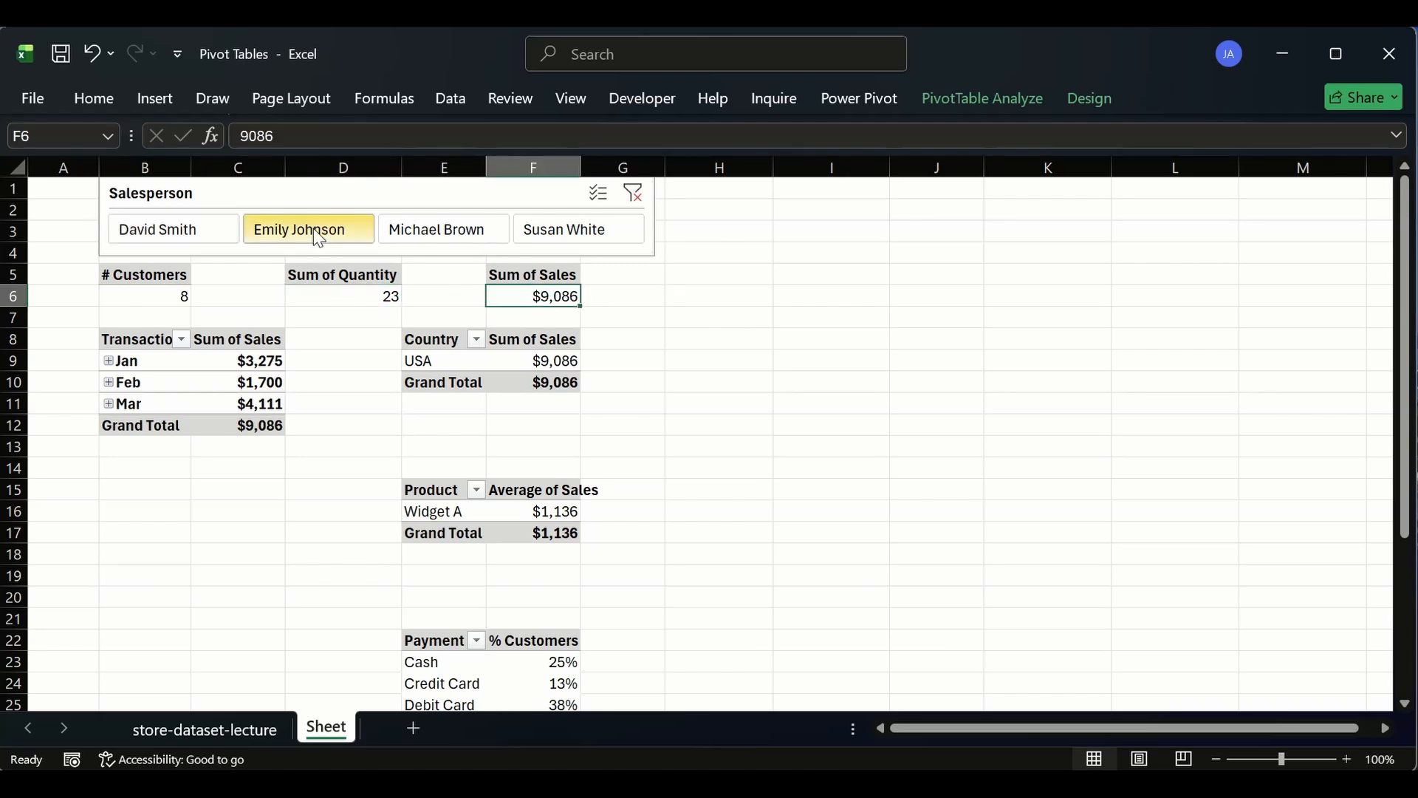
pyautogui.click(610, 233)
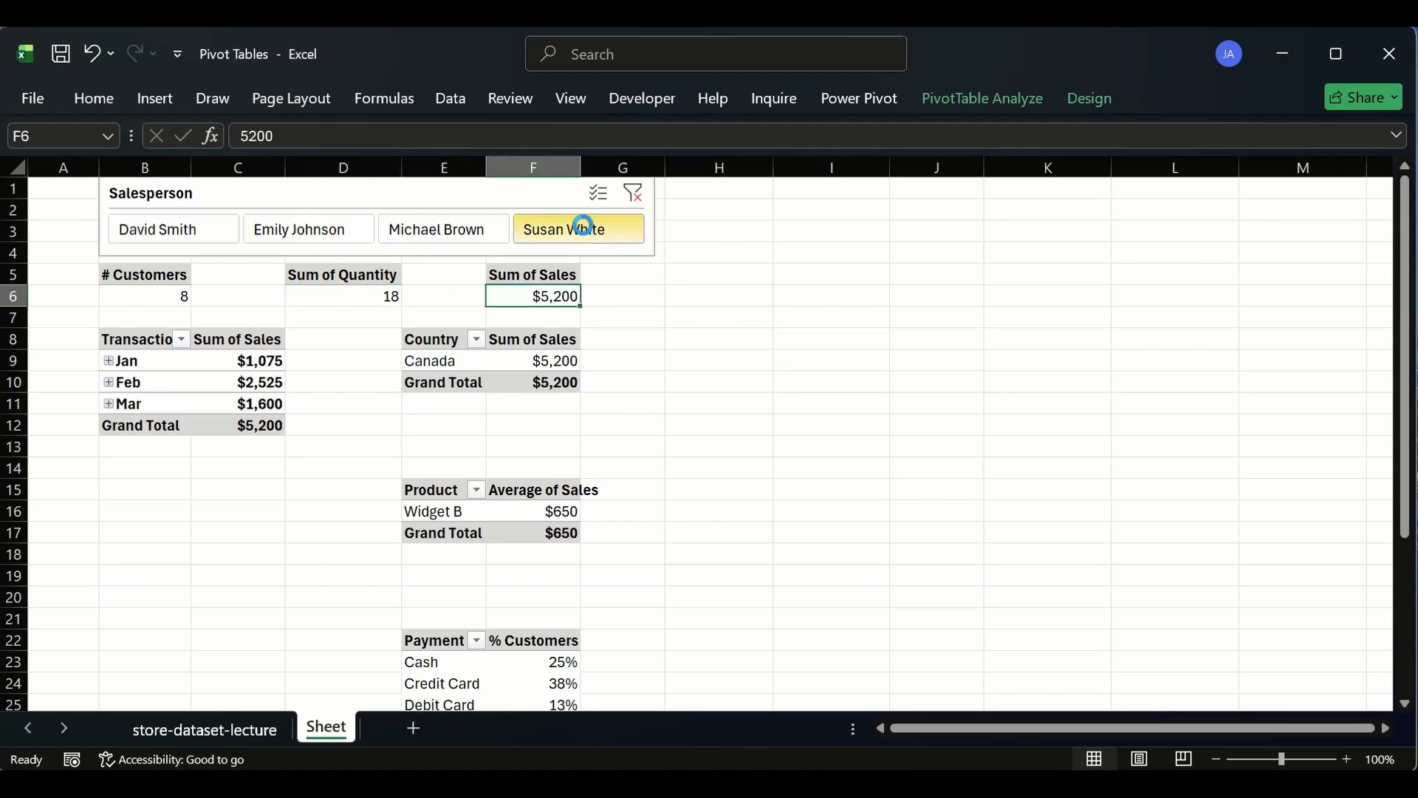
pyautogui.click(634, 193)
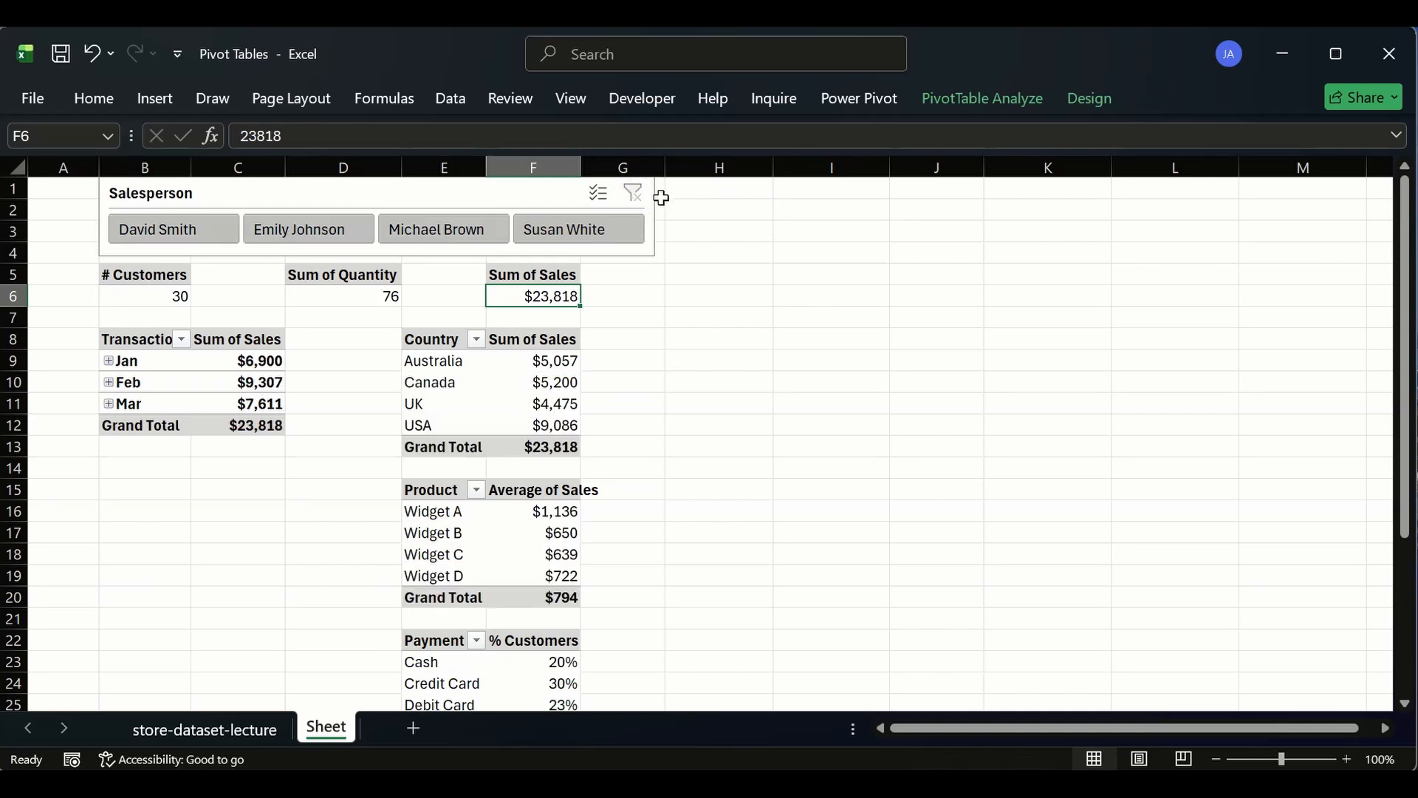
# - Narrow the Salesperson slicer so it ends at column F
pyautogui.click(656, 198)
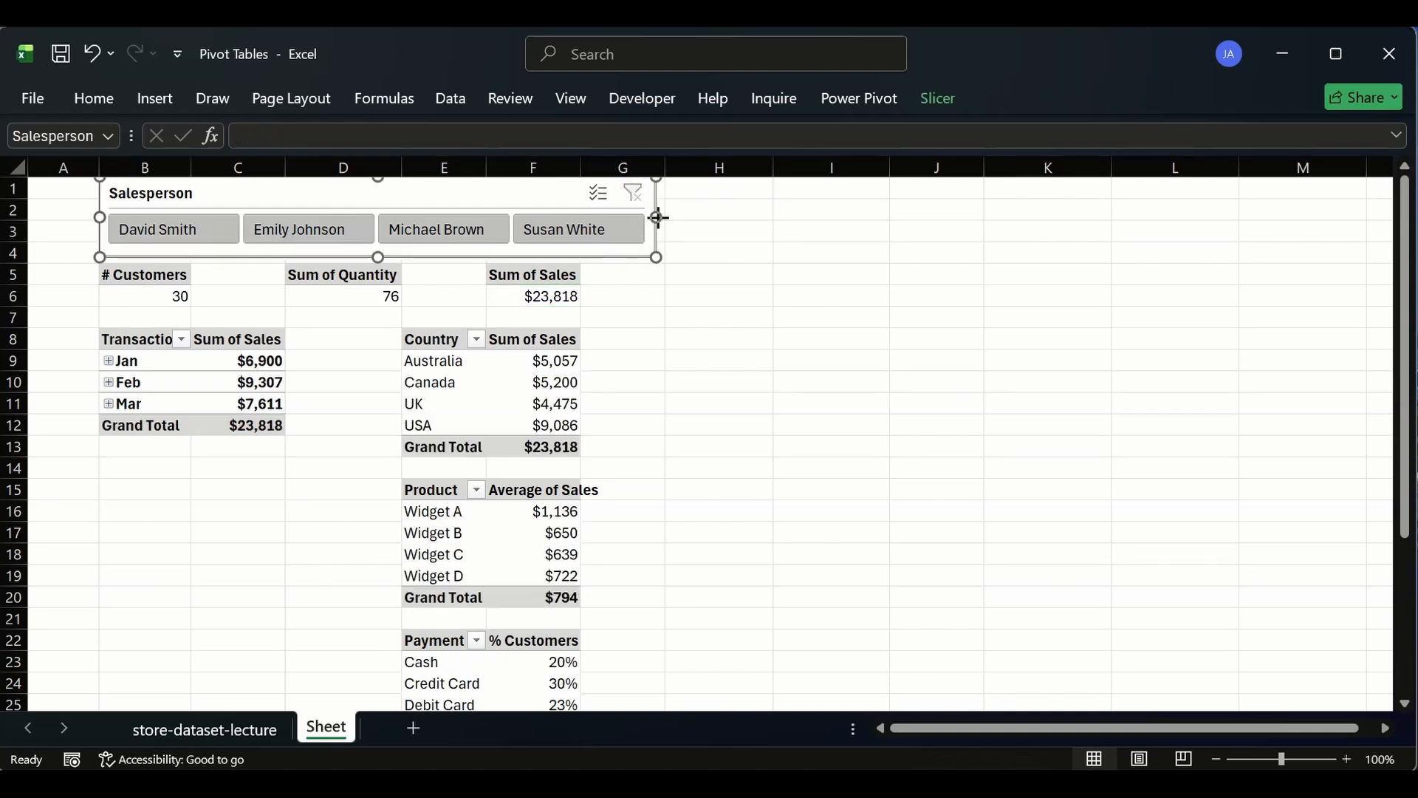
pyautogui.moveTo(658, 218); pyautogui.dragTo(583, 218)
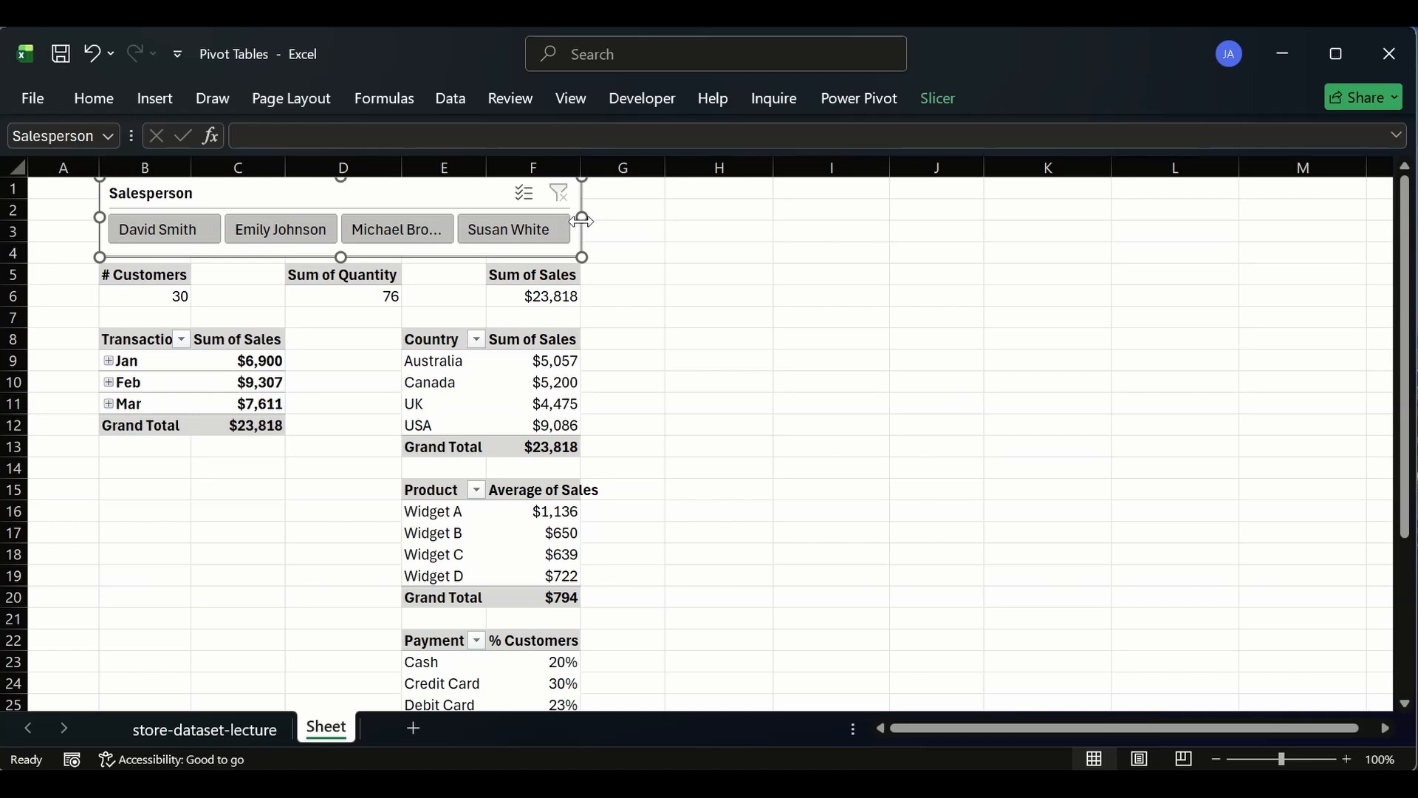
pyautogui.click(701, 263)
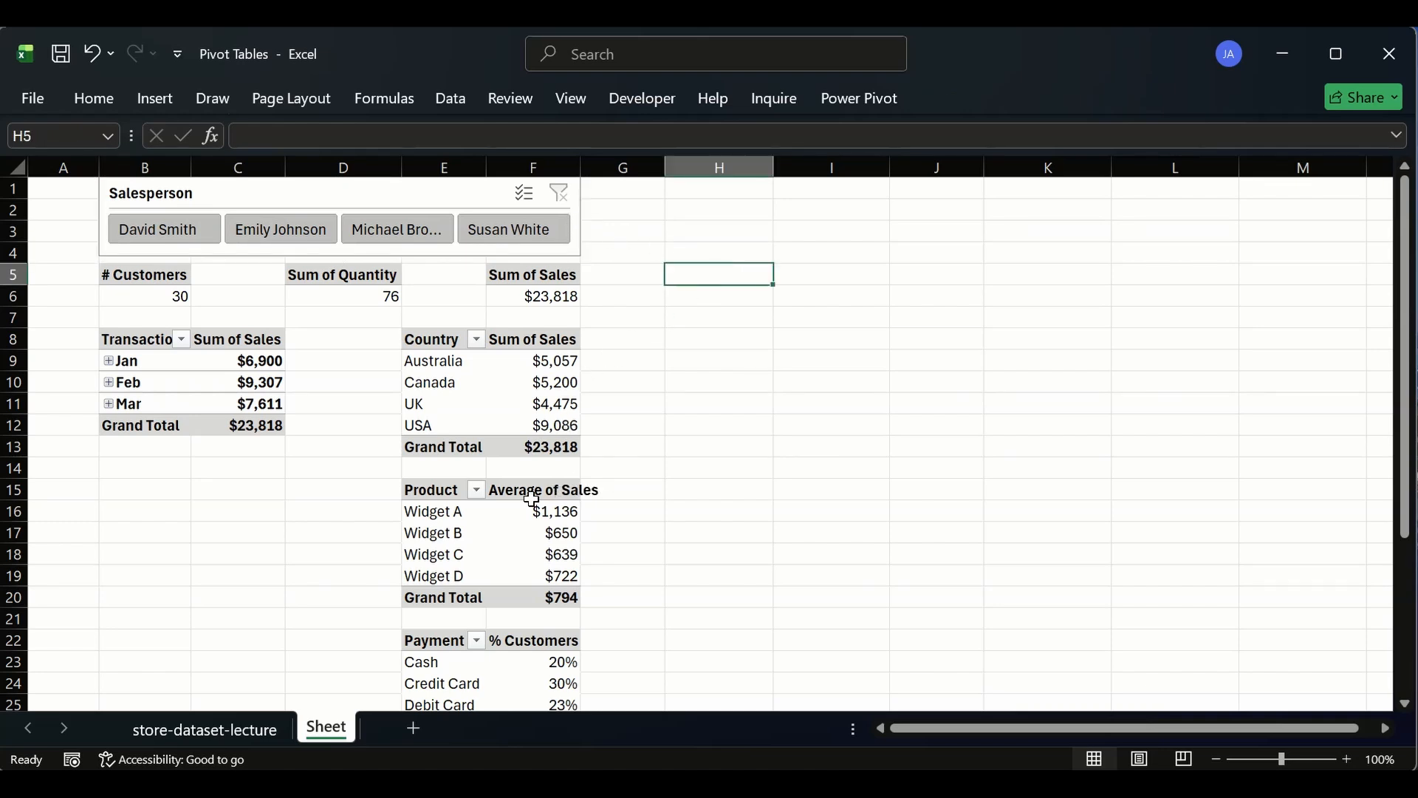
# - Filter the slicer on Michael Brown, then clear the slicer filter
pyautogui.click(348, 235)
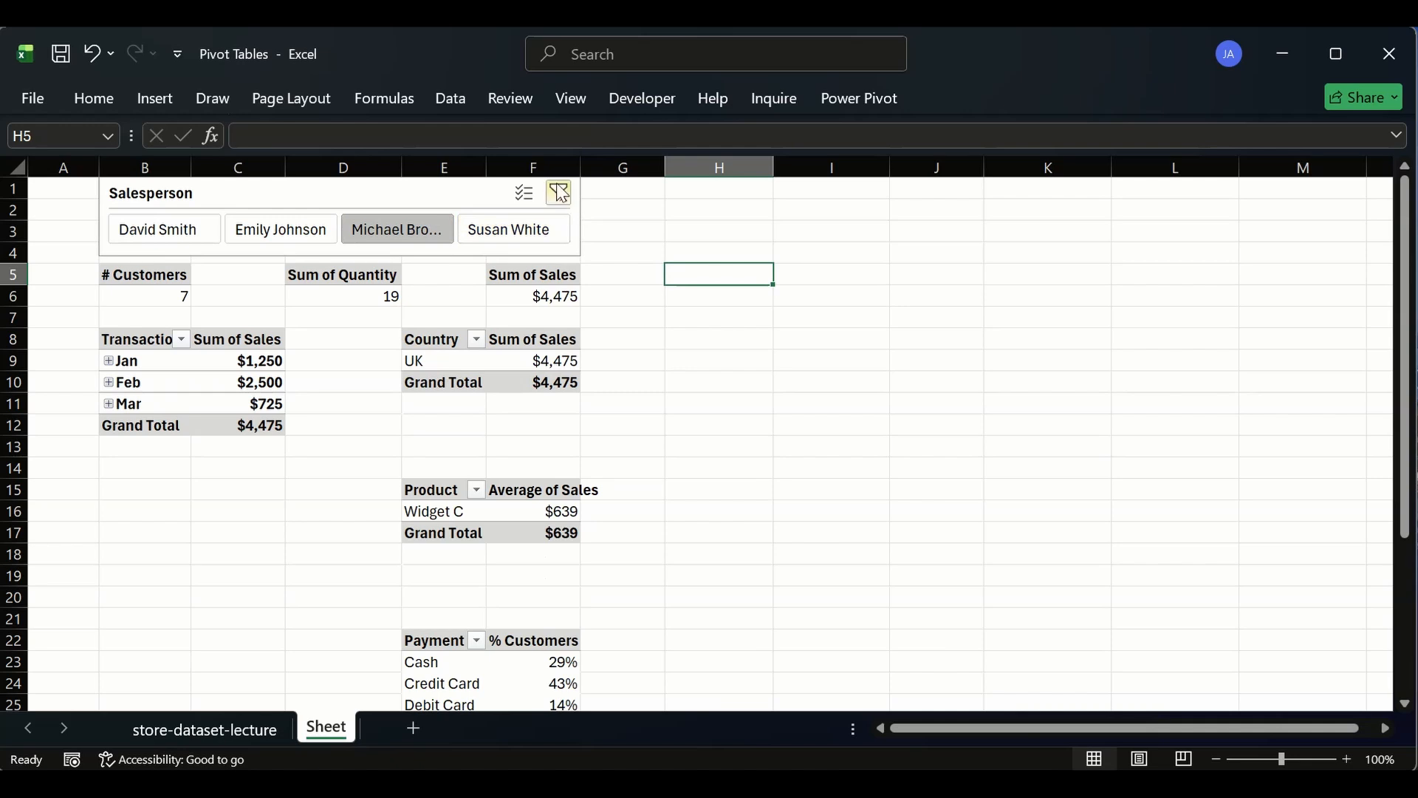
pyautogui.click(560, 193)
pyautogui.click(554, 297)
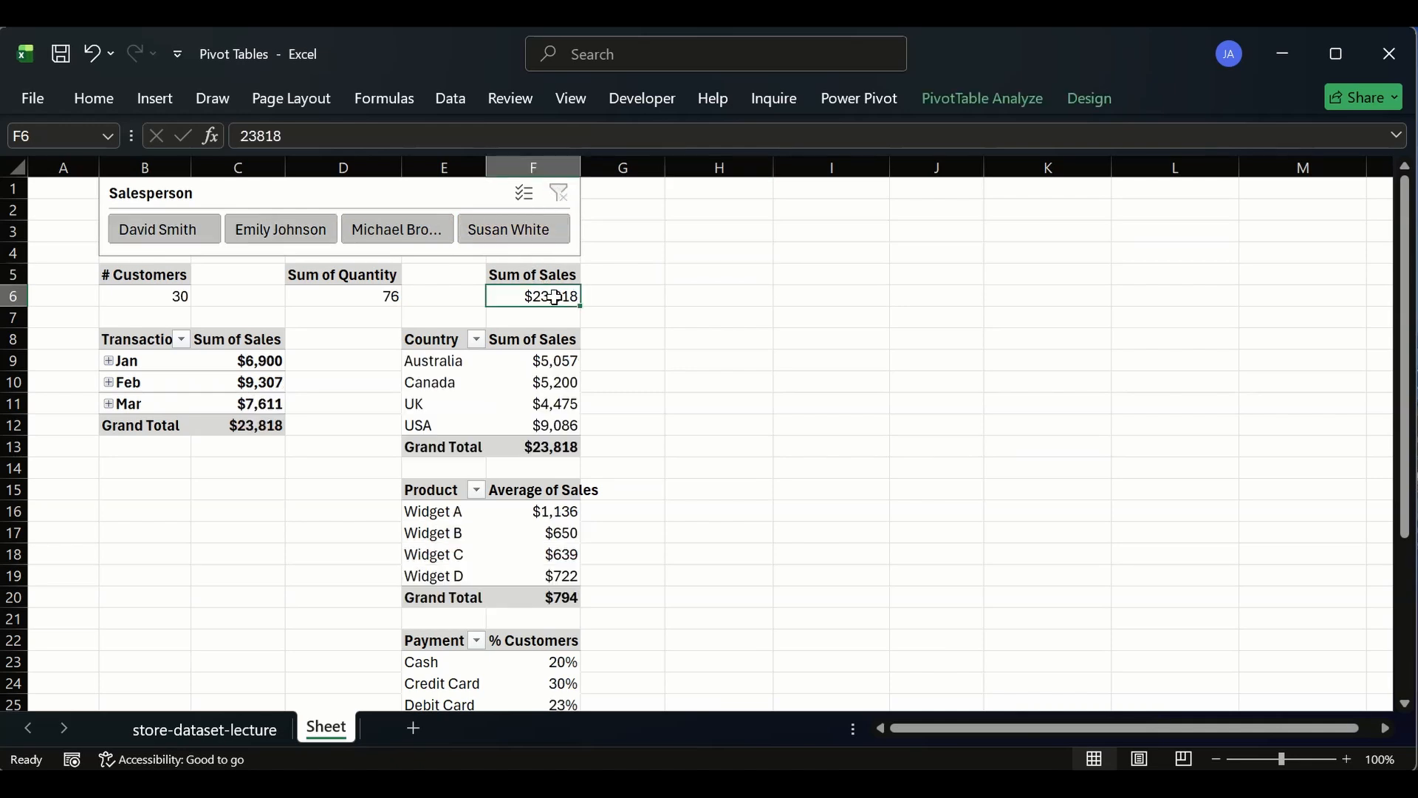
pyautogui.click(559, 275)
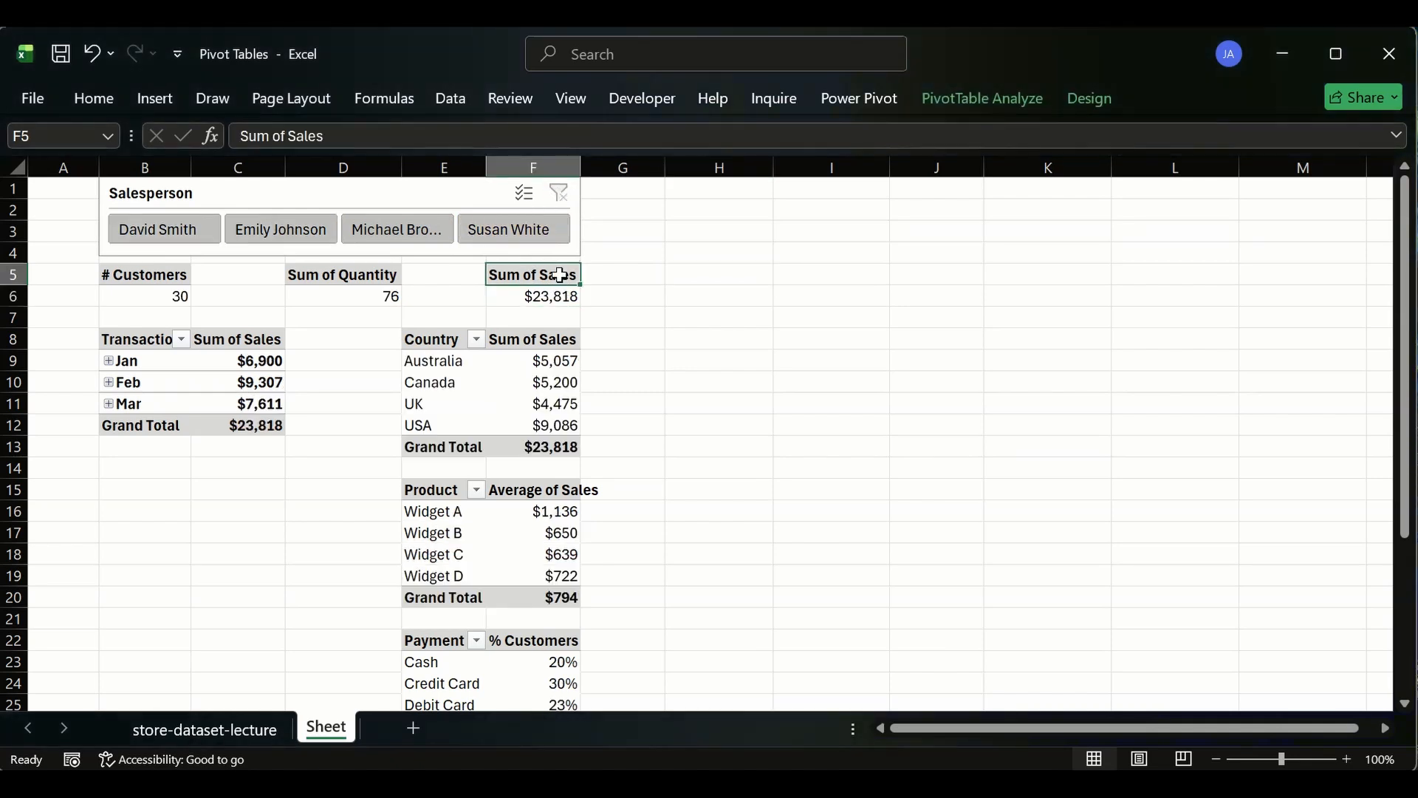
# - Open the field list for the Sum of Sales KPI pivot table and close it
pyautogui.rightClick(560, 275)
pyautogui.click(667, 693)
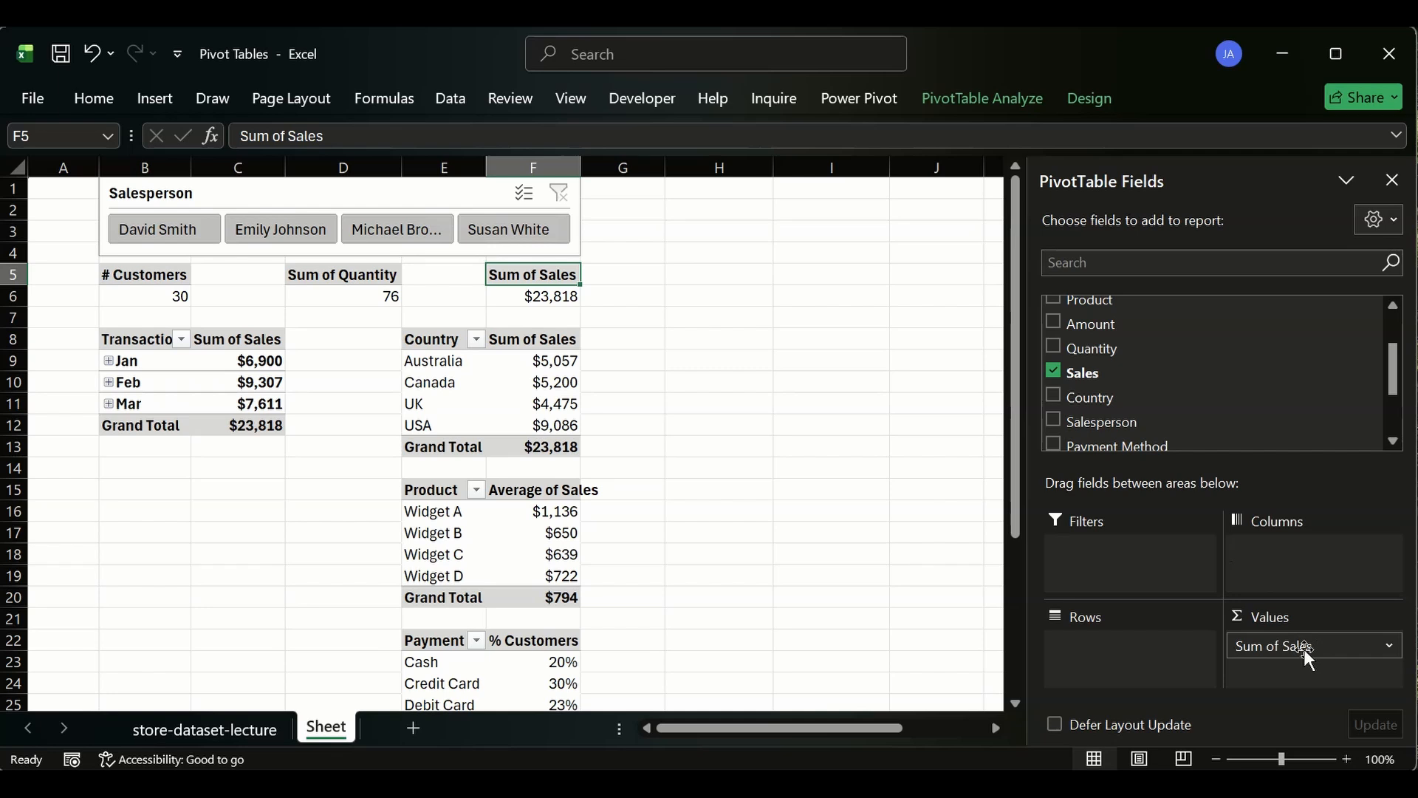
pyautogui.click(714, 384)
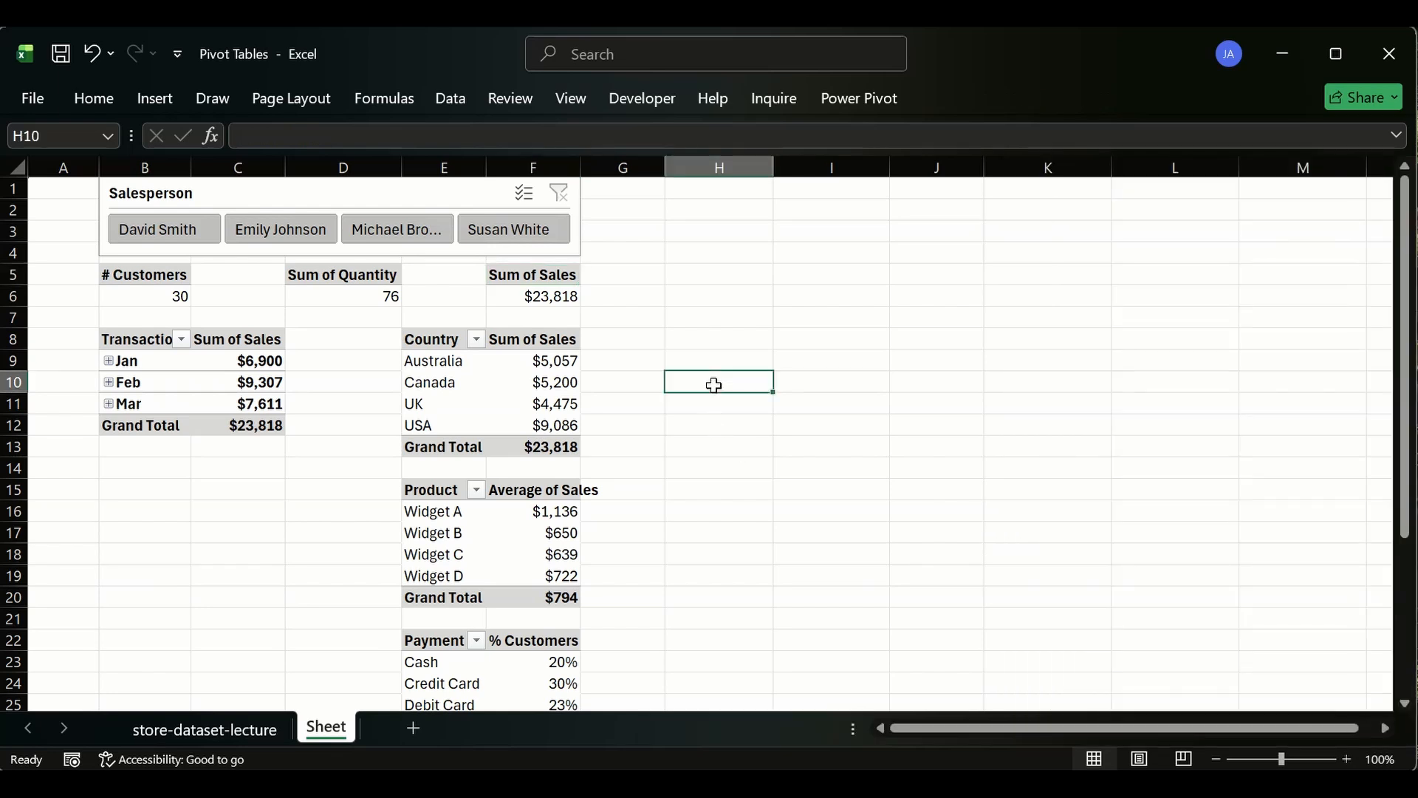
pyautogui.click(713, 333)
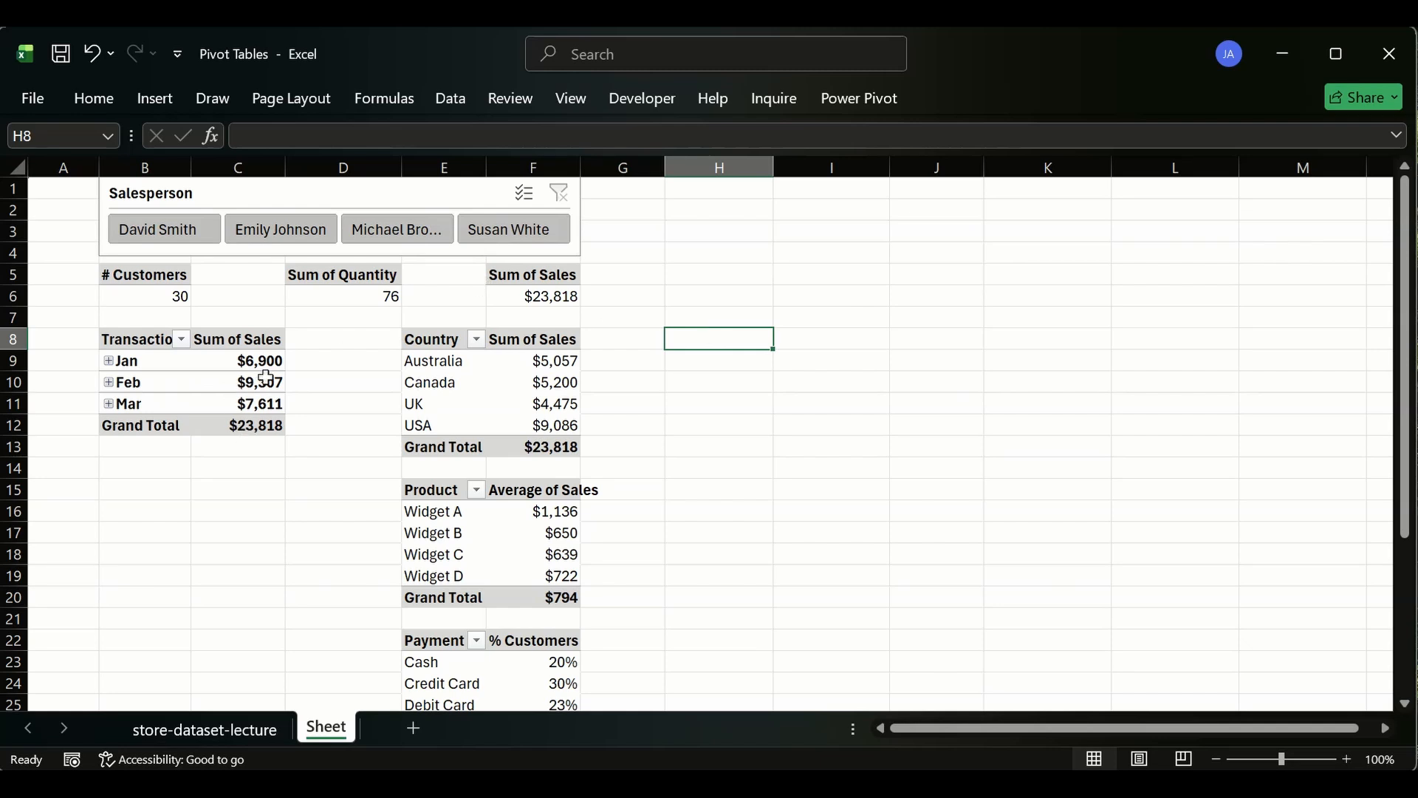
pyautogui.moveTo(266, 378)
pyautogui.moveTo(114, 469); pyautogui.dragTo(244, 621)
pyautogui.click(700, 375)
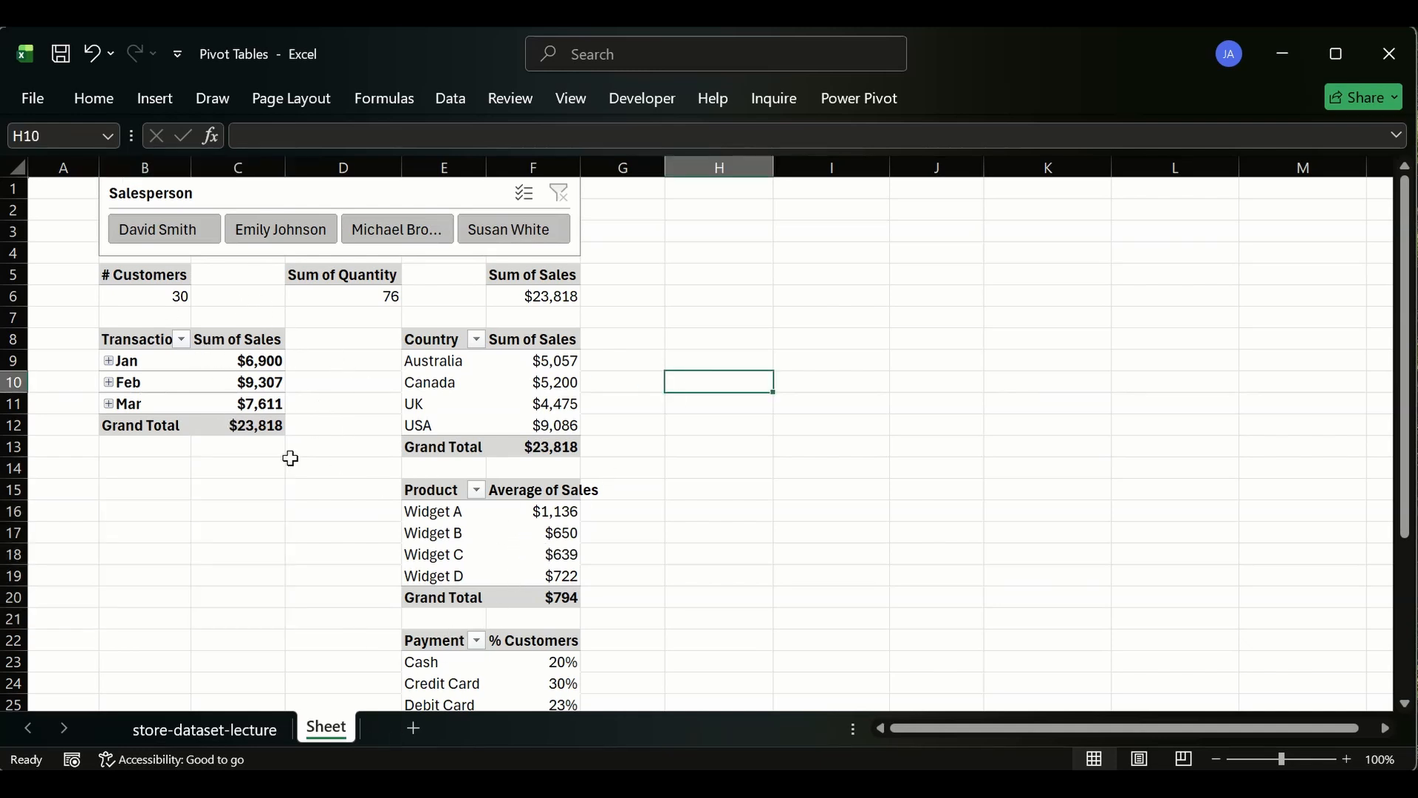
pyautogui.moveTo(151, 469); pyautogui.dragTo(244, 598)
pyautogui.click(143, 468)
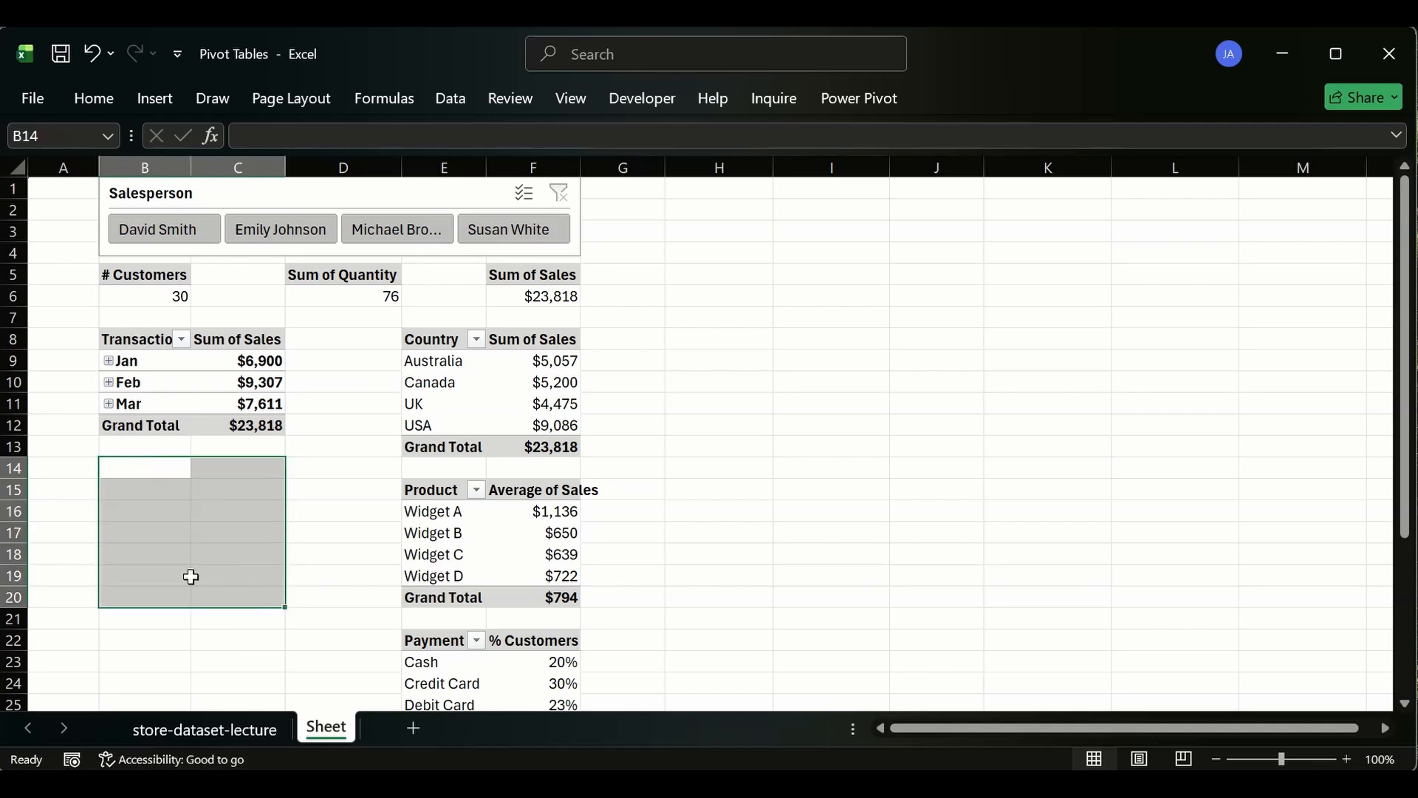
# - Widen column F so the Sum of Sales values fit
pyautogui.click(108, 360)
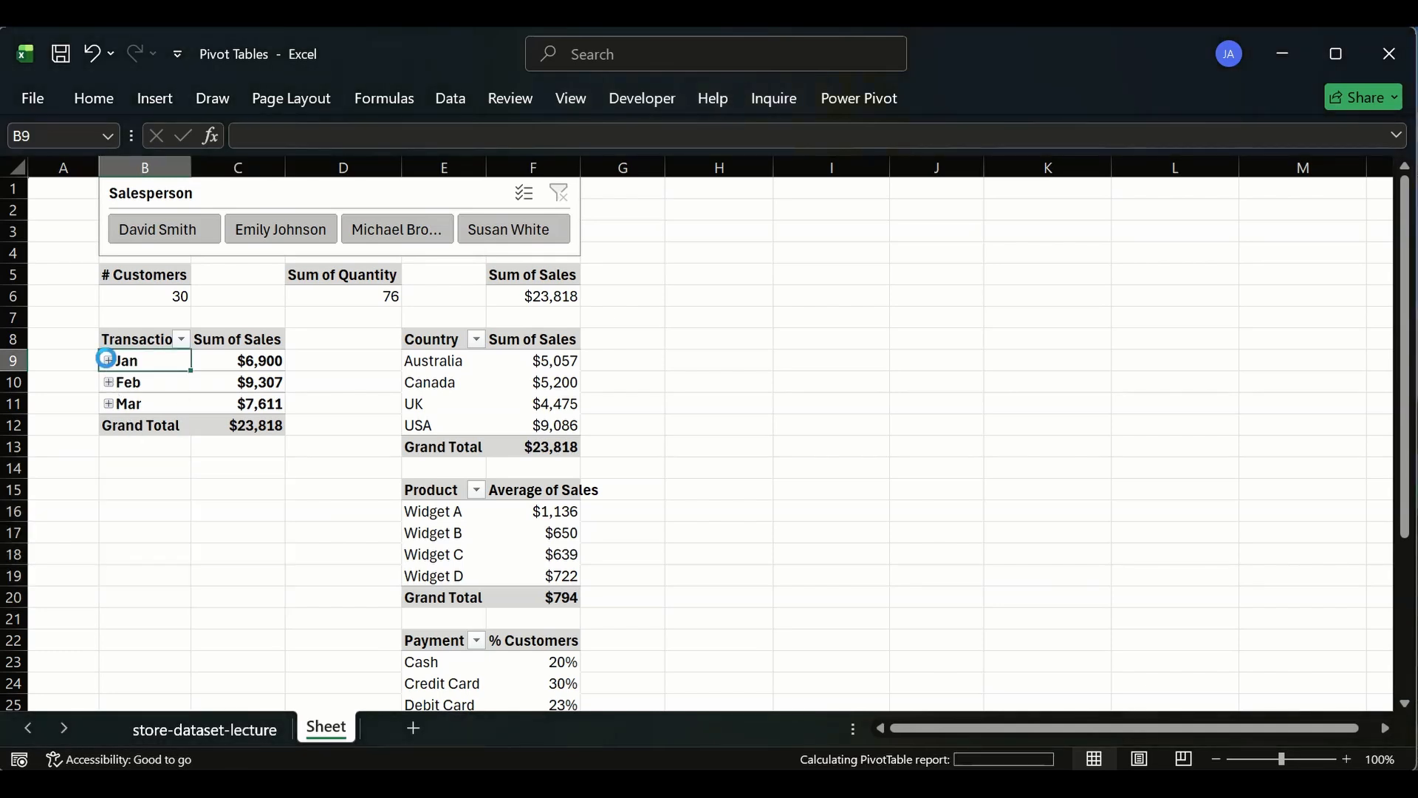
pyautogui.click(108, 361)
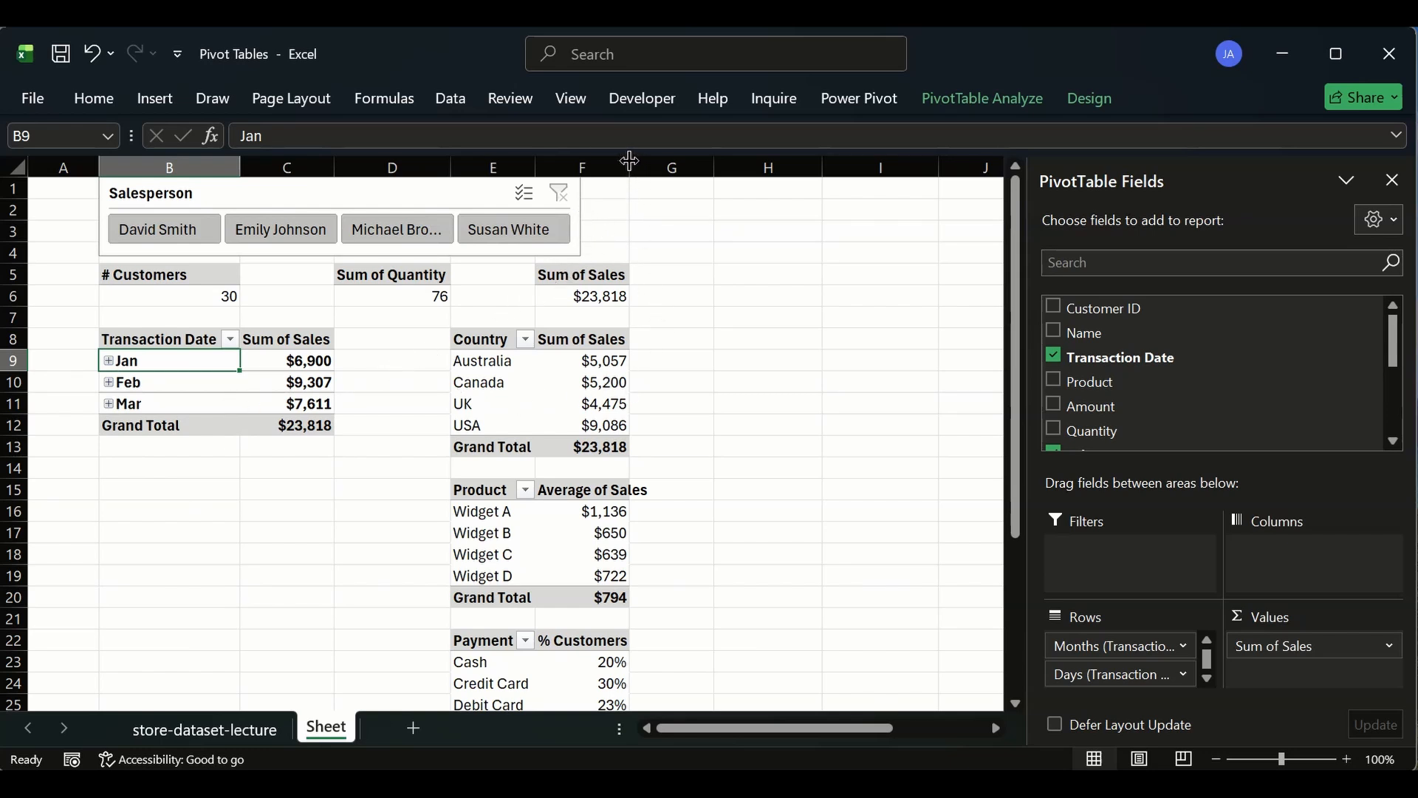
pyautogui.moveTo(629, 160); pyautogui.dragTo(653, 159)
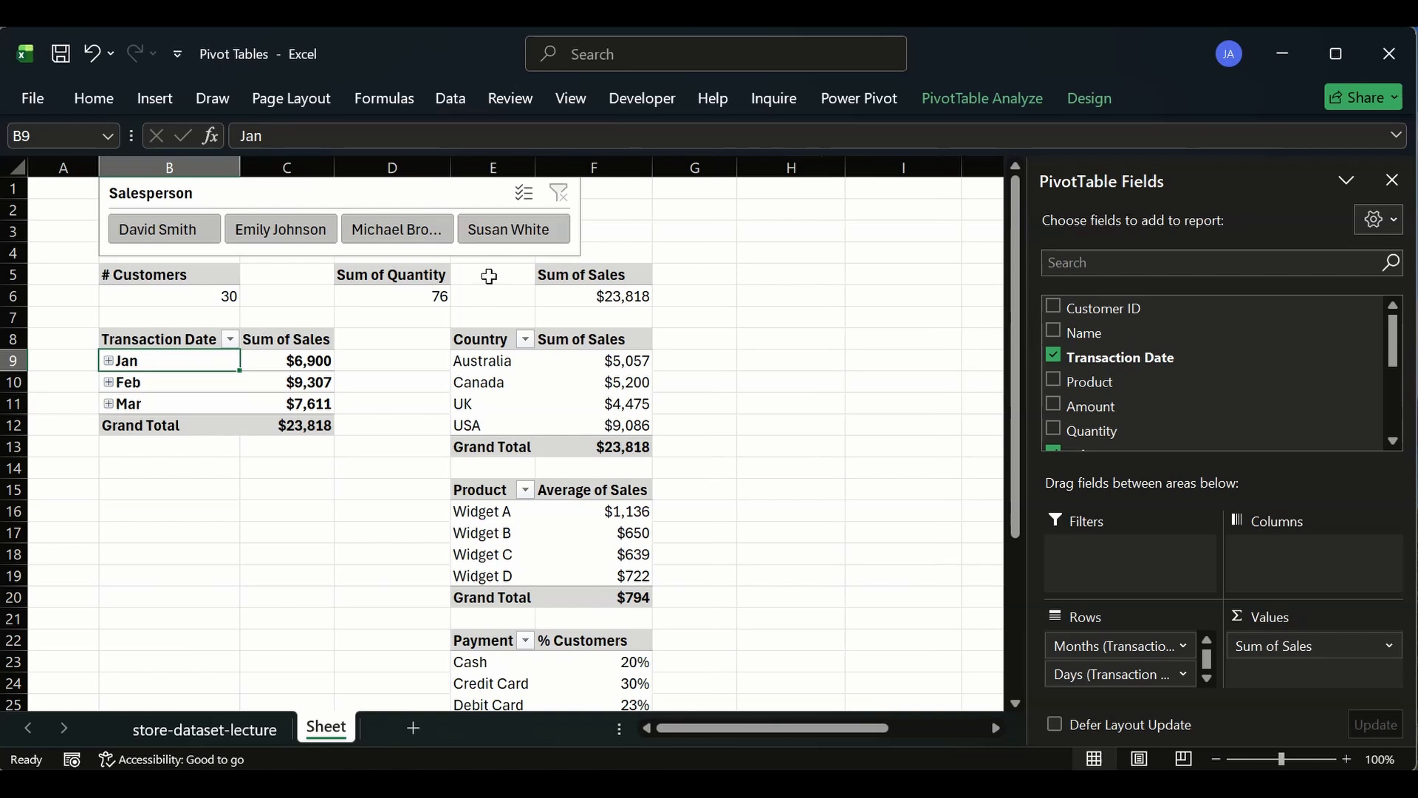
# - Widen the Salesperson slicer to span across to the end of column F
pyautogui.click(581, 217)
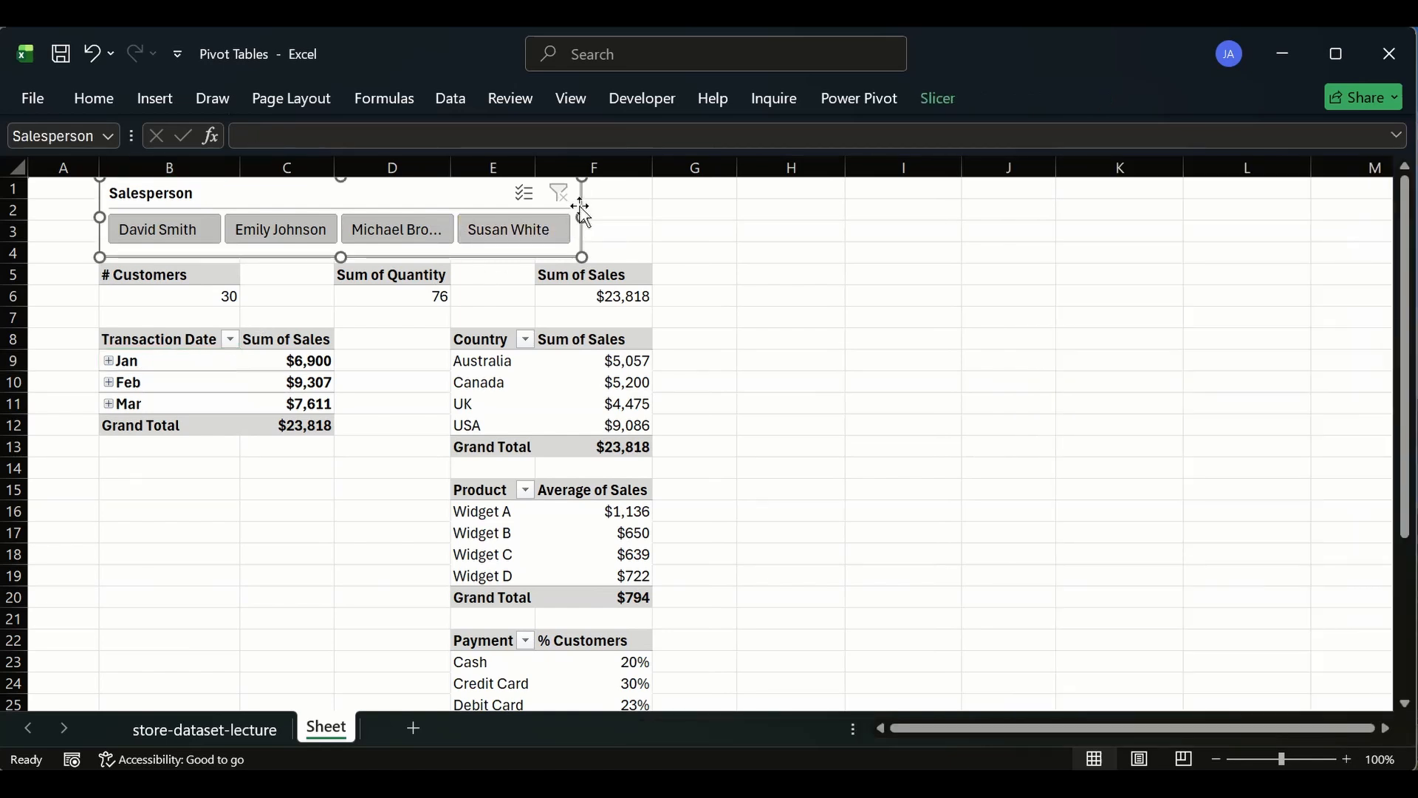
pyautogui.moveTo(583, 217); pyautogui.dragTo(654, 217)
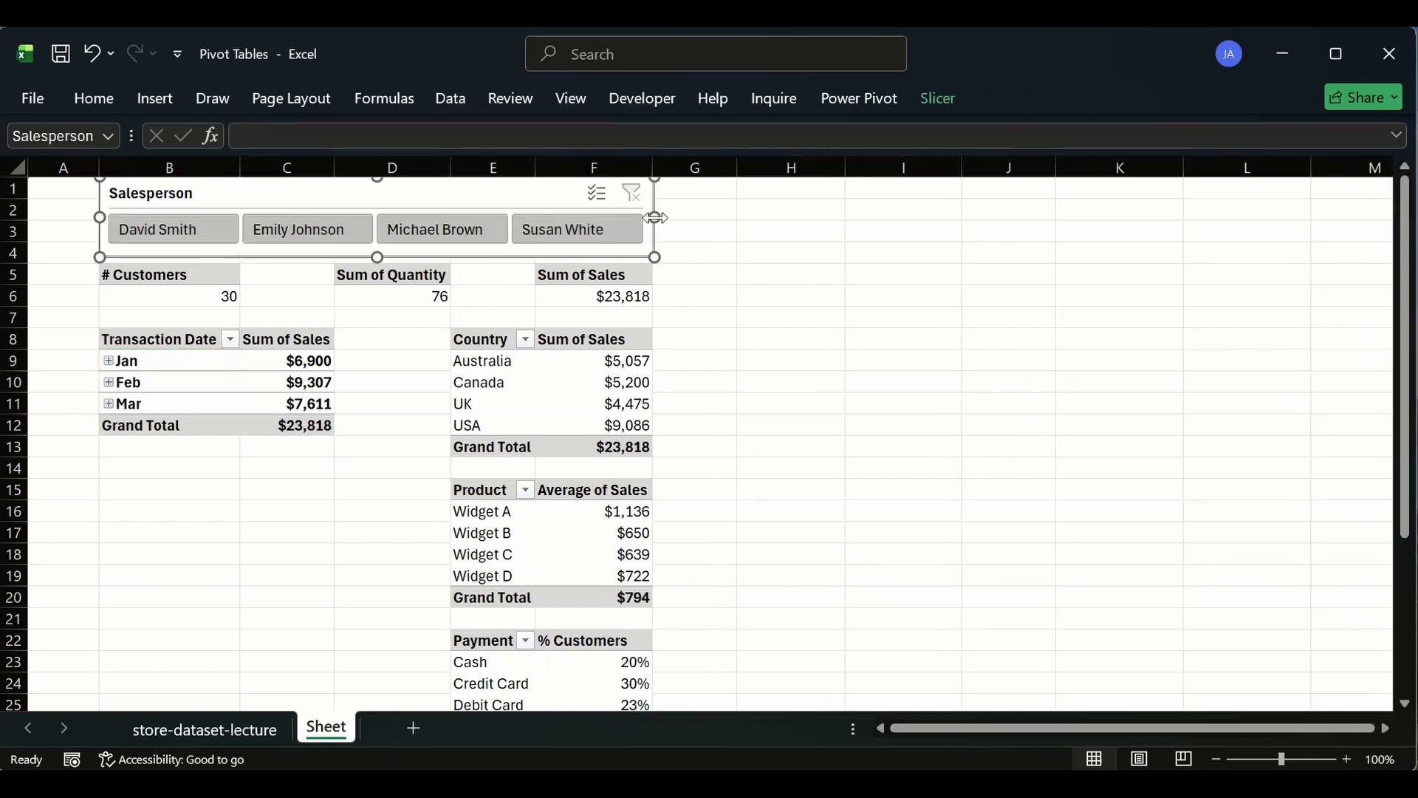
pyautogui.click(760, 402)
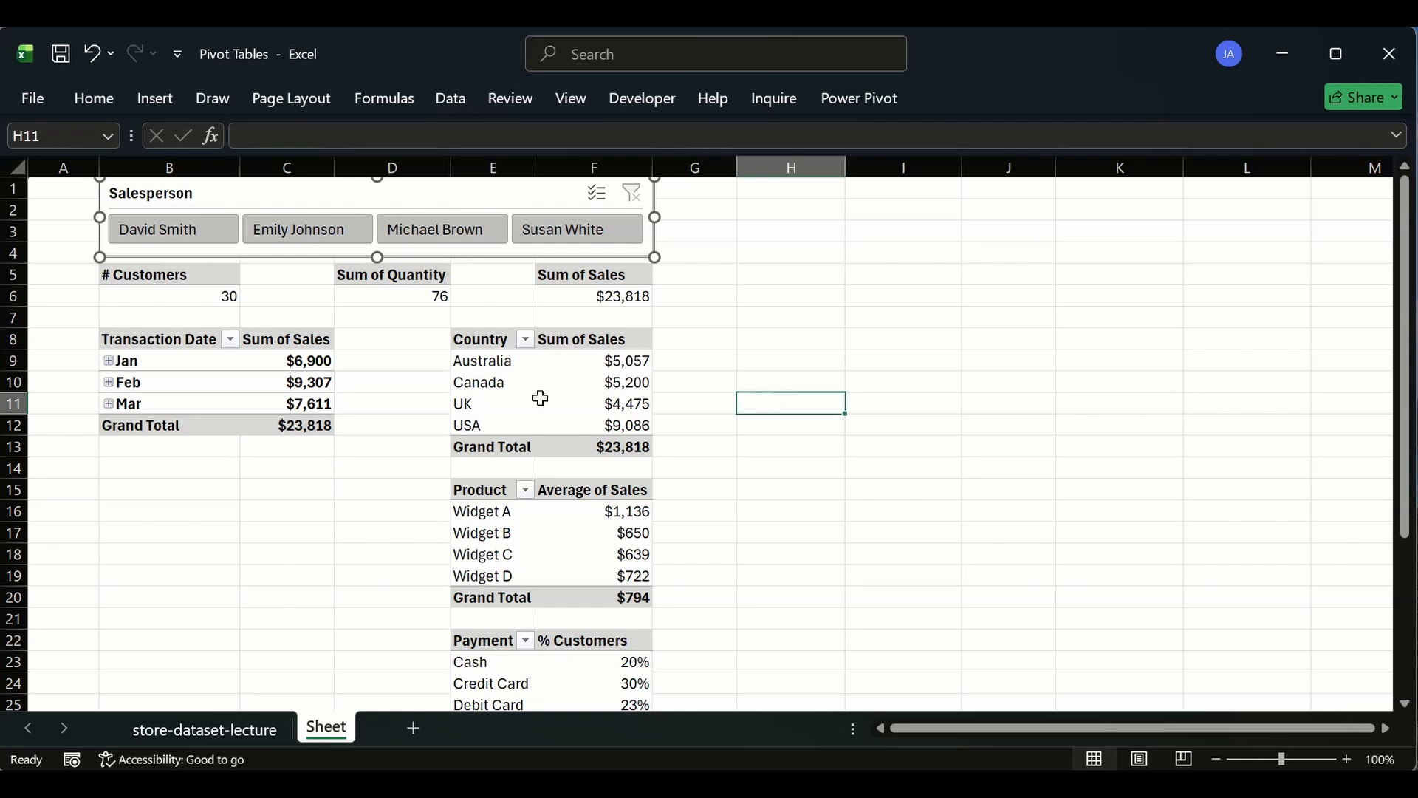